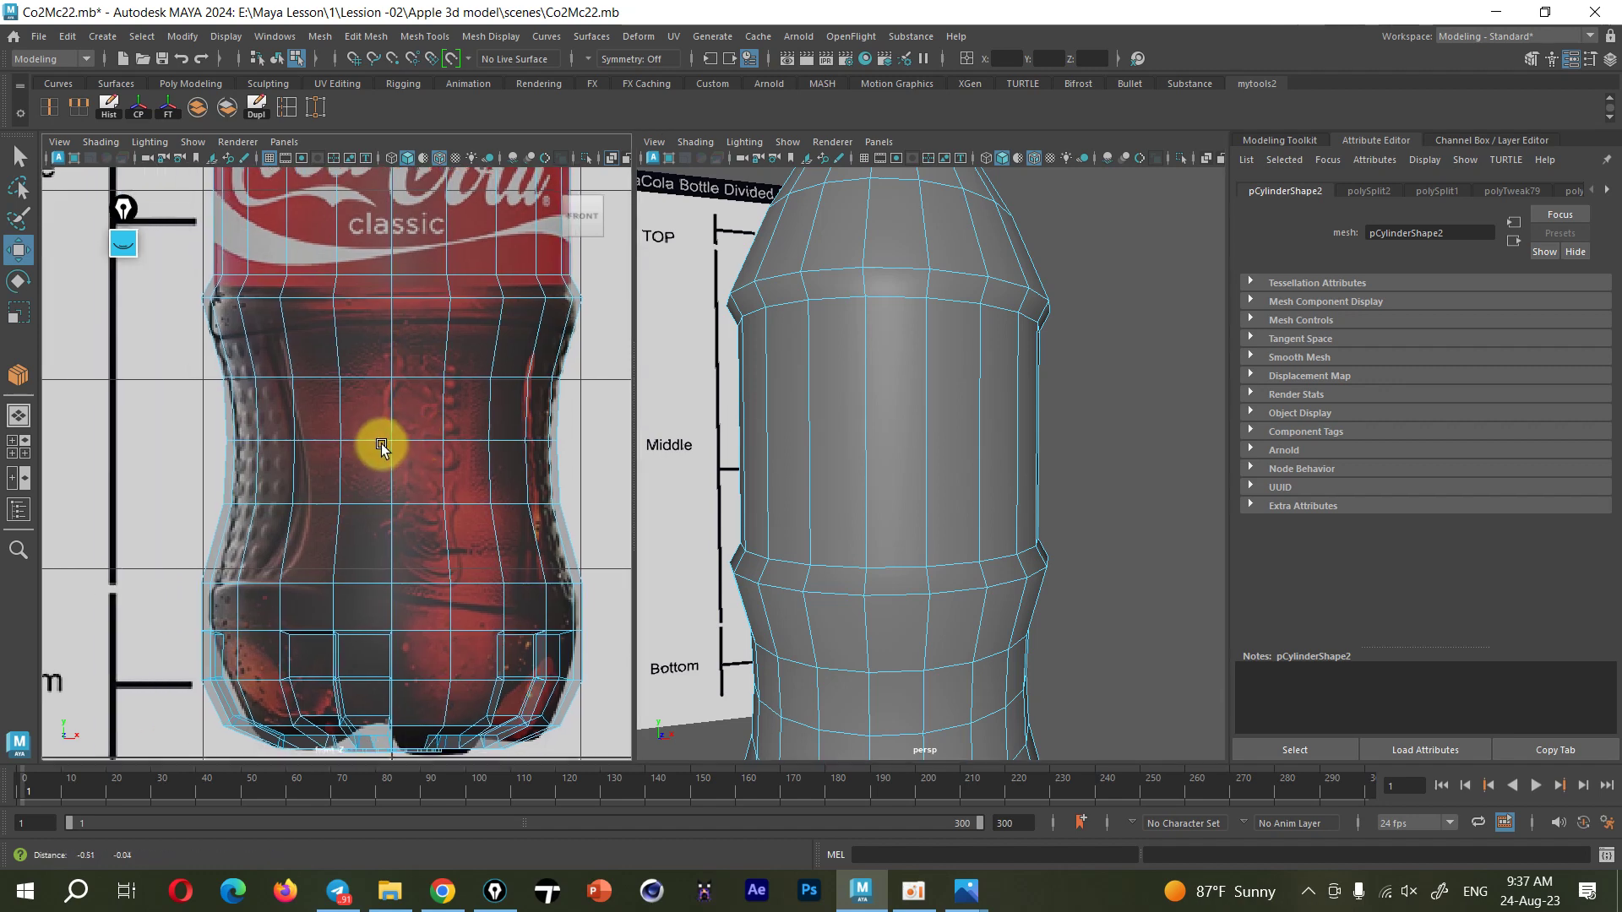
Select a vertex on the bottle's waist and orbit the view around it
{"action": "right_click_drag", "start_coordinate": [376, 437], "coordinate": [309, 380]}
{"action": "left_click", "coordinate": [284, 434]}
{"action": "scroll", "coordinate": [354, 439], "scroll_direction": "up", "scroll_amount": 2}
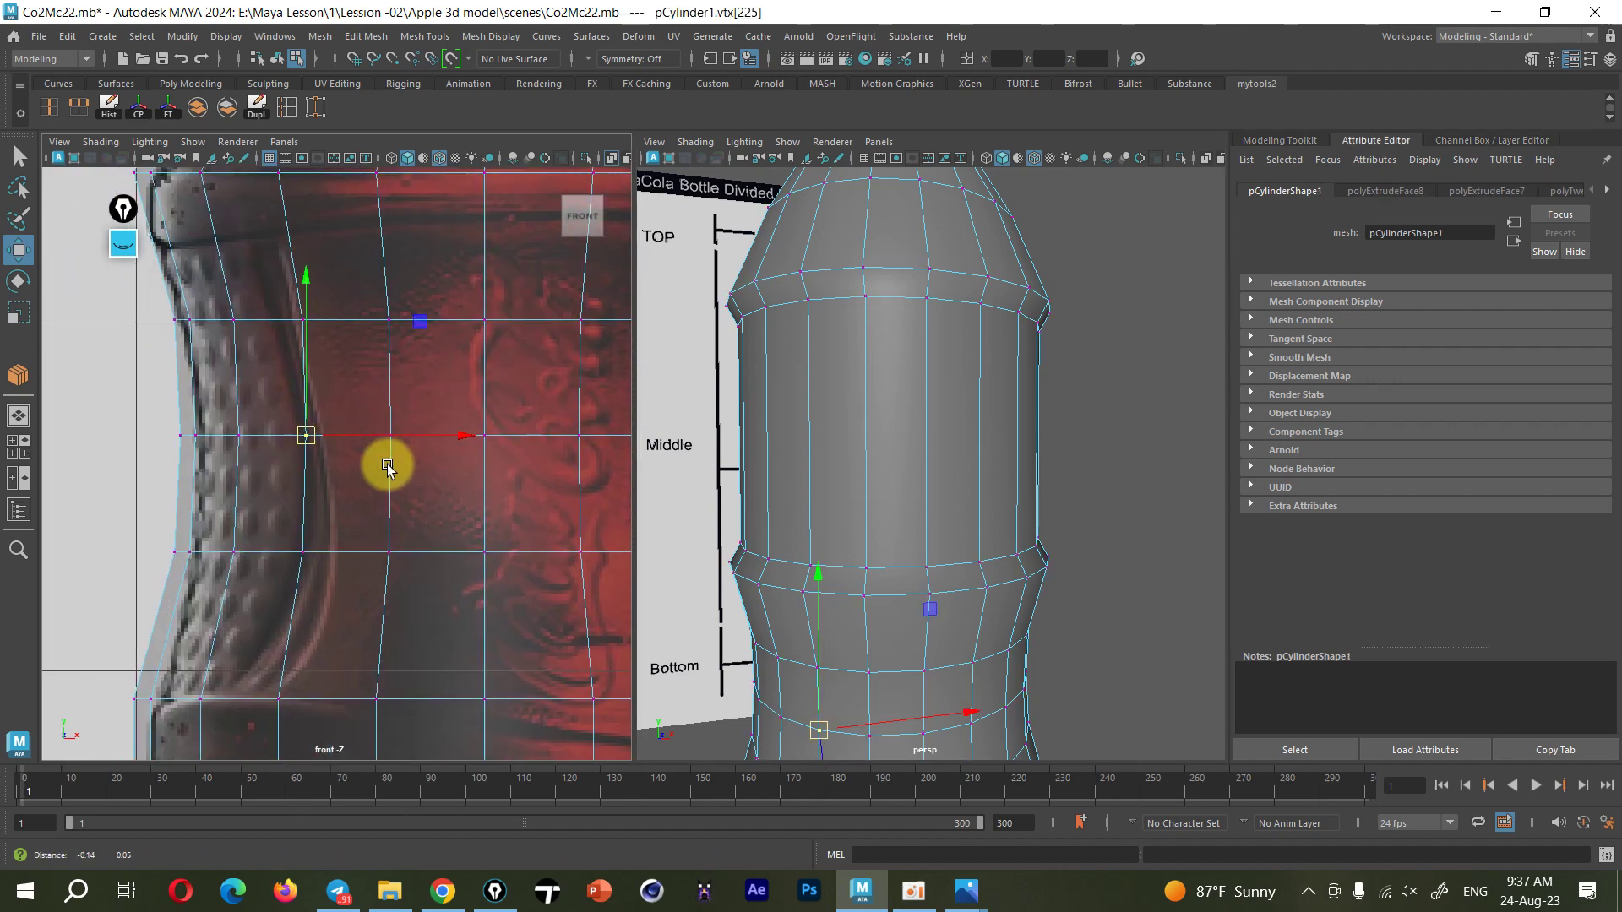
{"action": "left_click_drag", "start_coordinate": [1007, 541], "coordinate": [897, 616], "text": "alt"}
{"action": "scroll", "coordinate": [977, 597], "scroll_direction": "up", "scroll_amount": 3}
{"action": "scroll", "coordinate": [1046, 741], "scroll_direction": "up", "scroll_amount": 3}
{"action": "left_click_drag", "start_coordinate": [1046, 741], "coordinate": [961, 565], "text": "alt"}
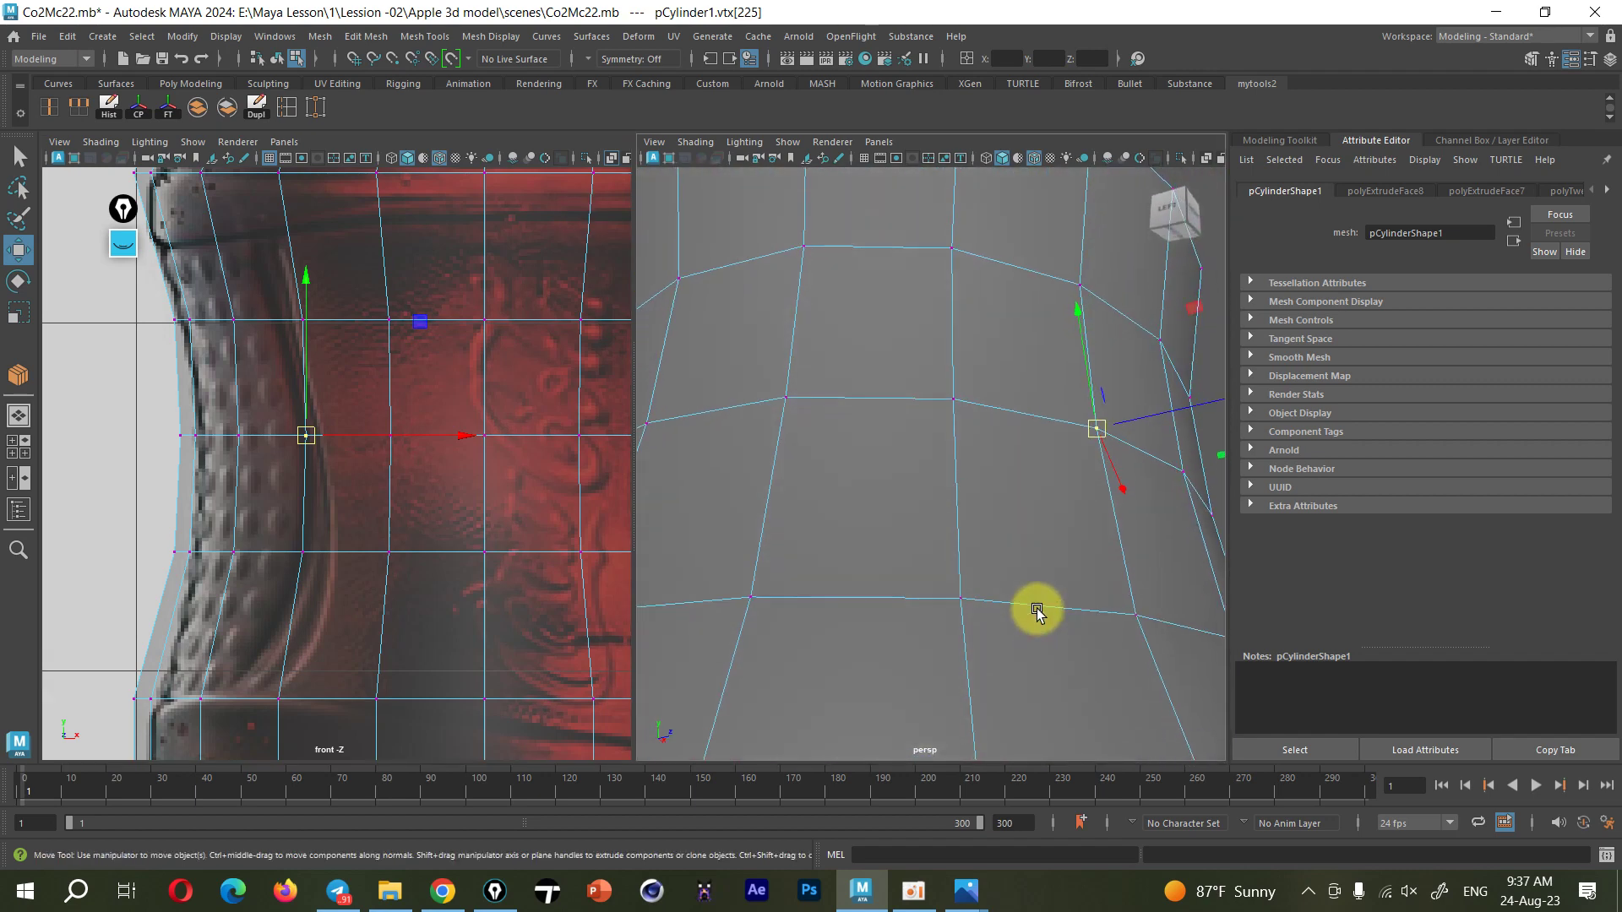
{"action": "scroll", "coordinate": [961, 564], "scroll_direction": "up", "scroll_amount": 1}
{"action": "scroll", "coordinate": [961, 585], "scroll_direction": "up", "scroll_amount": 1}
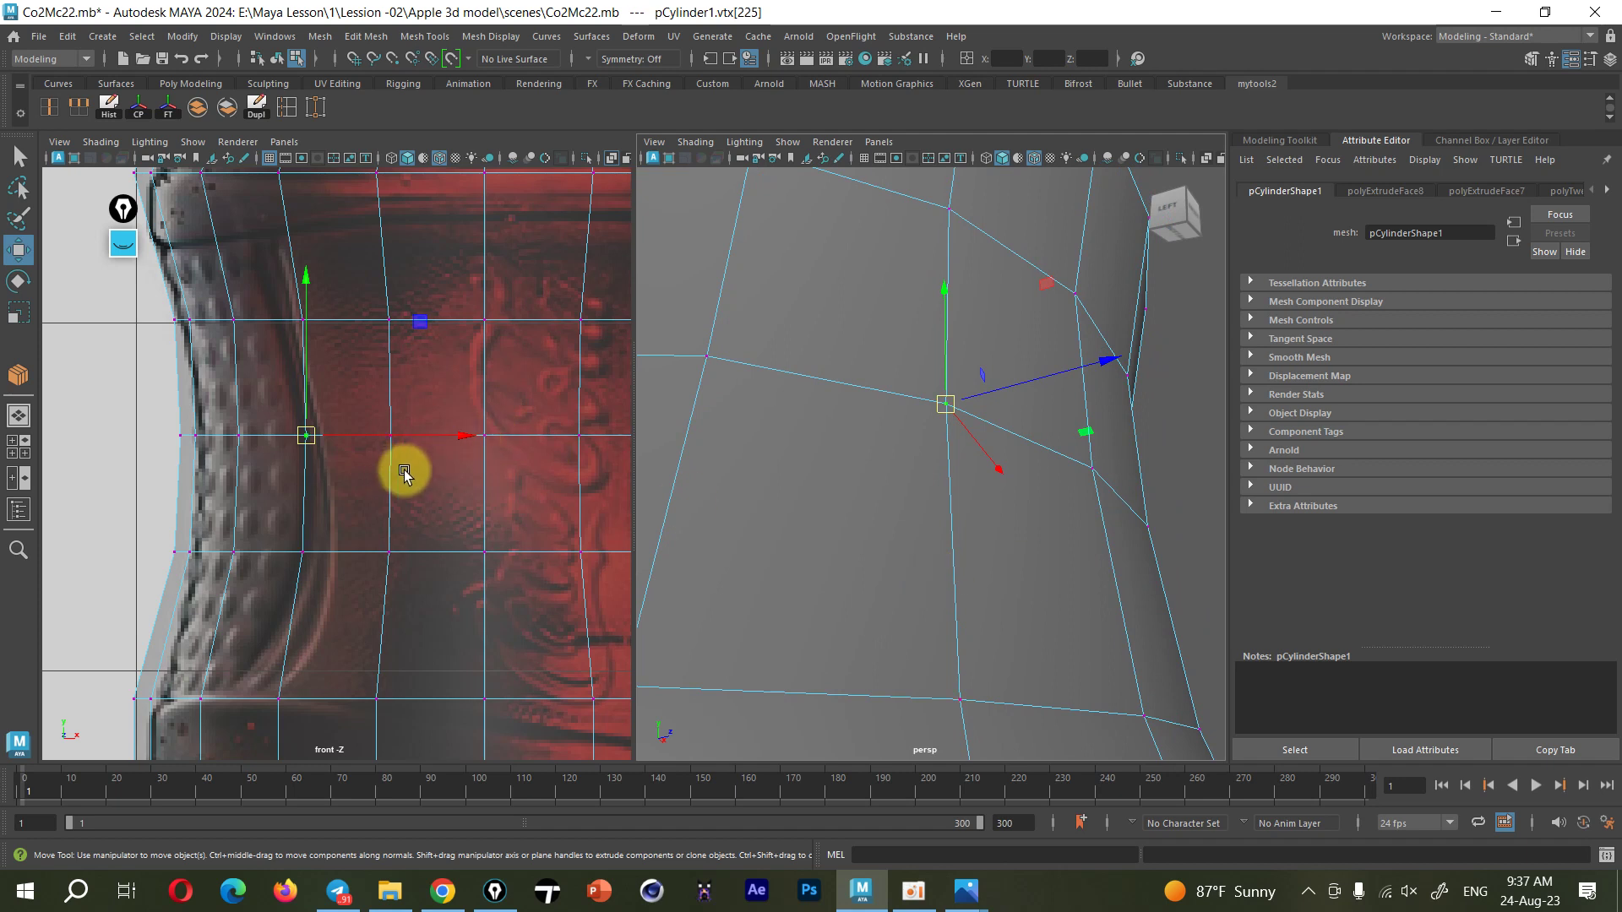
Nudge the waist vertex sideways, up and outward with the Move tool
{"action": "left_click_drag", "start_coordinate": [440, 438], "coordinate": [456, 434]}
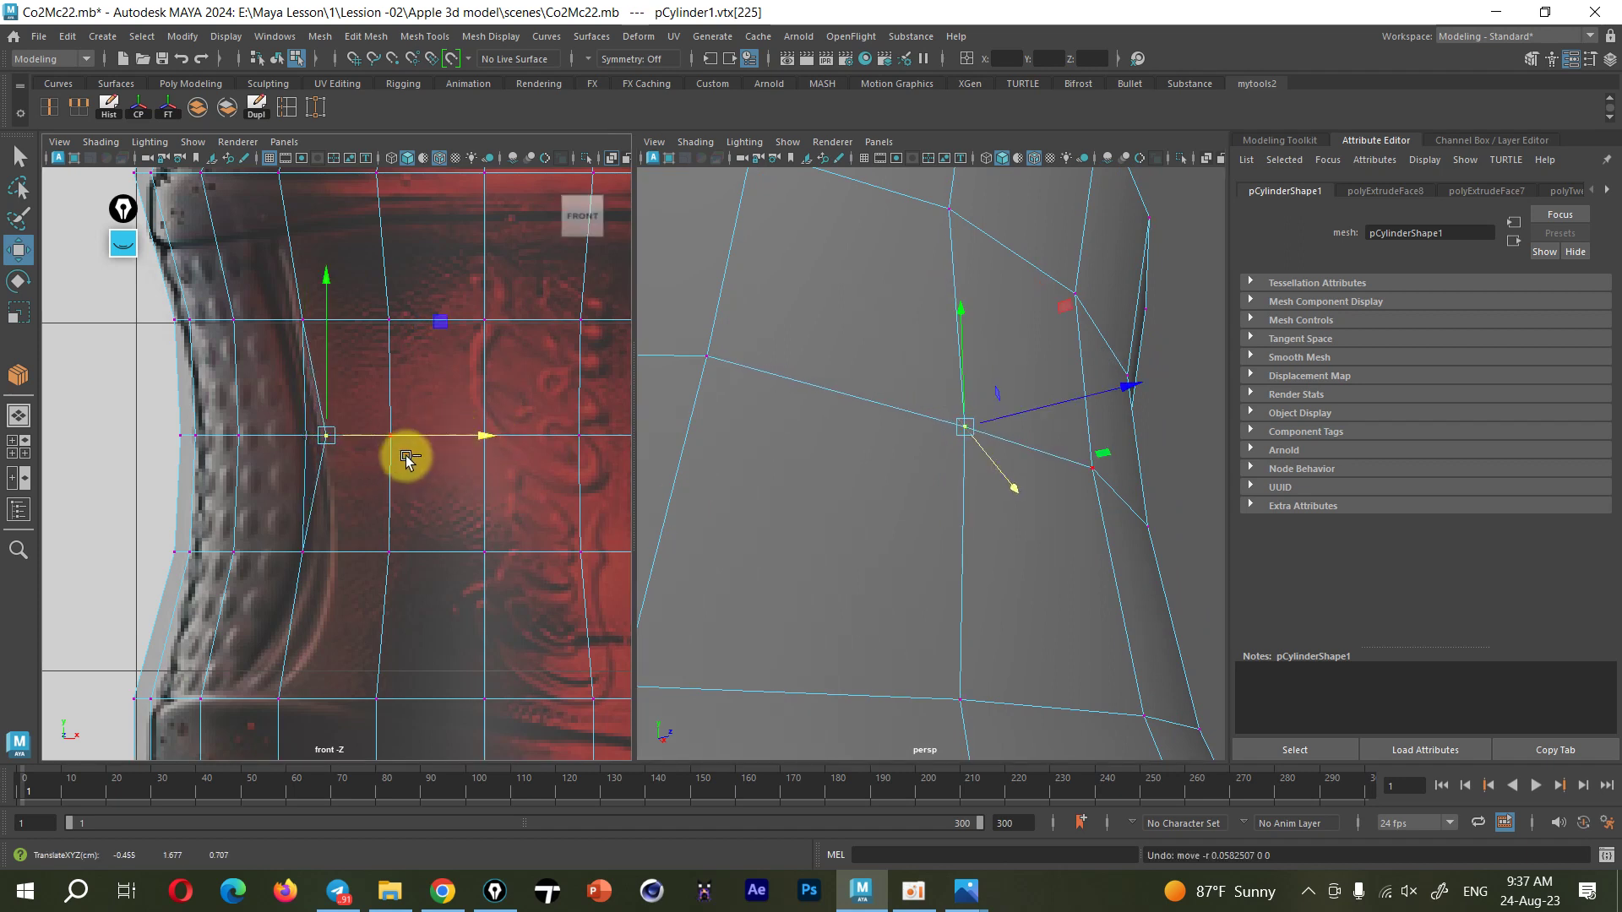
{"action": "left_click_drag", "start_coordinate": [403, 346], "coordinate": [450, 319]}
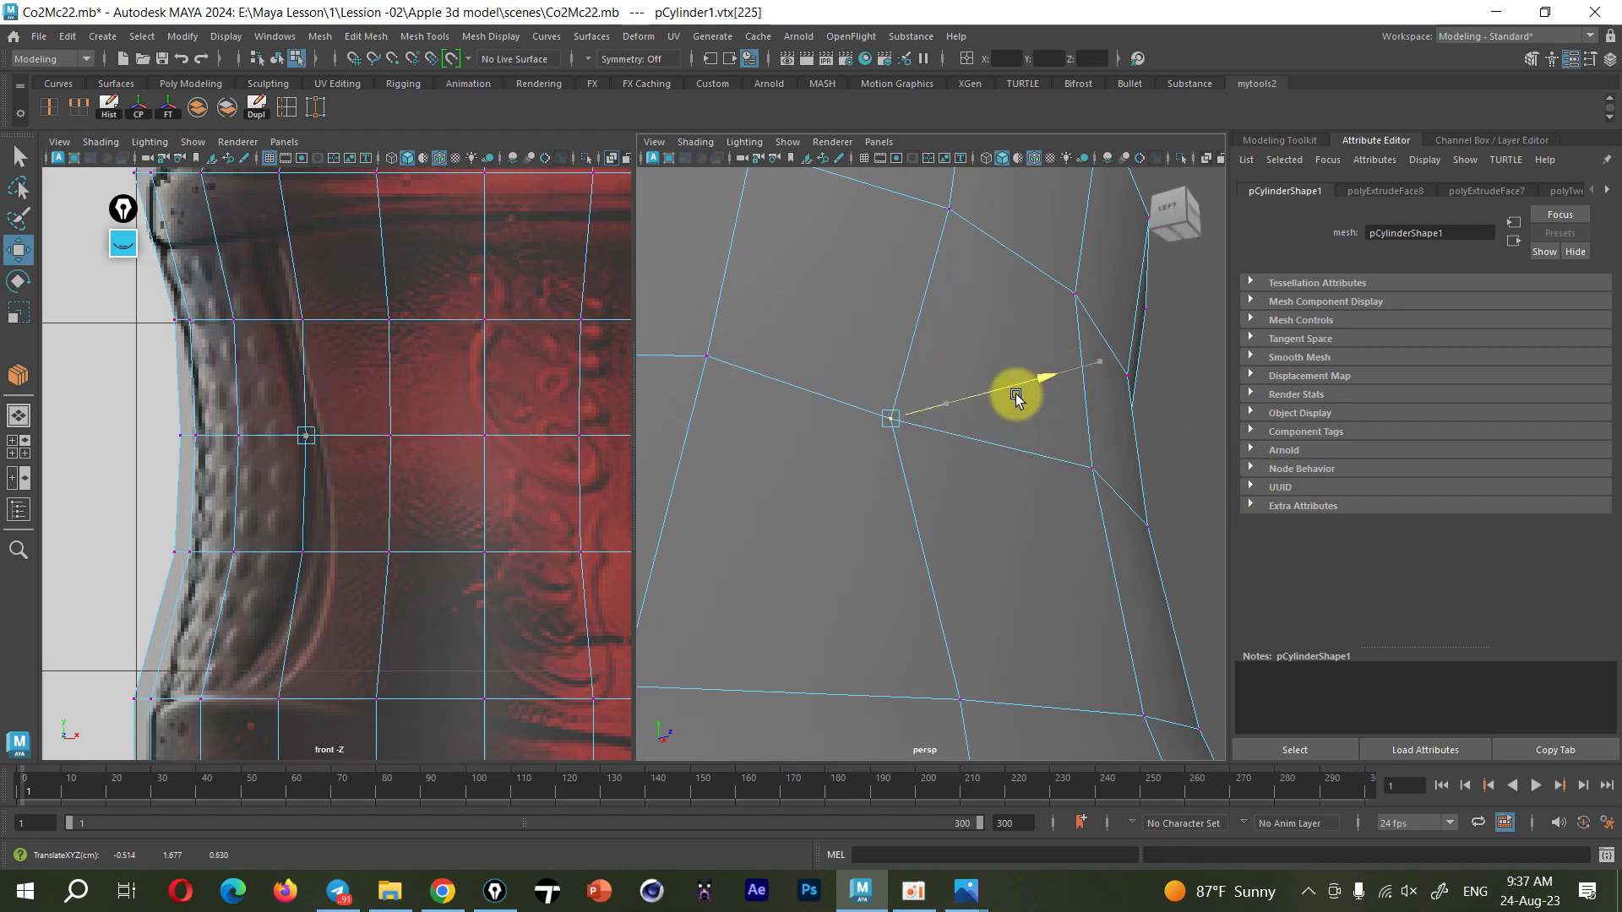
{"action": "scroll", "coordinate": [1017, 398], "scroll_direction": "down", "scroll_amount": 3}
{"action": "mouse_move", "coordinate": [988, 437]}
{"action": "left_mouse_down", "text": "alt"}
{"action": "mouse_move", "coordinate": [923, 500]}
{"action": "mouse_move", "coordinate": [896, 500]}
{"action": "left_mouse_up", "text": "alt"}
{"action": "middle_click_drag", "start_coordinate": [290, 459], "coordinate": [308, 453], "text": "alt"}
{"action": "left_click", "coordinate": [362, 427]}
{"action": "left_click_drag", "start_coordinate": [334, 429], "coordinate": [342, 429]}
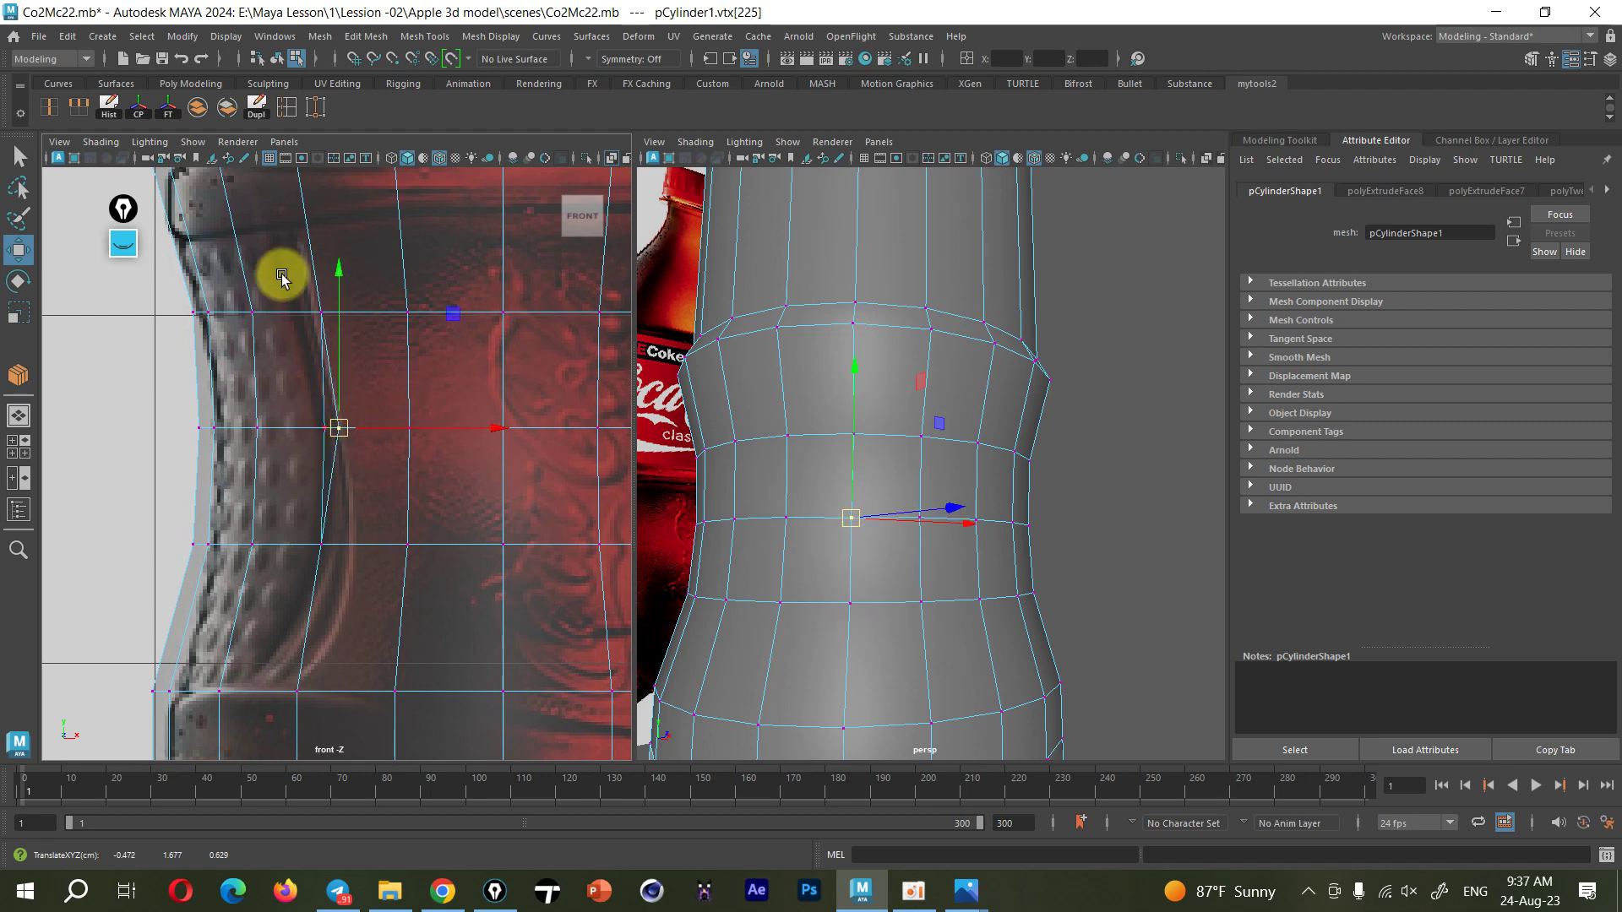
Undo the two vertex moves and bring up the Move Tool settings
{"action": "mouse_move", "coordinate": [933, 616]}
{"action": "left_mouse_down", "text": "alt"}
{"action": "mouse_move", "coordinate": [940, 598]}
{"action": "mouse_move", "coordinate": [1032, 652]}
{"action": "mouse_move", "coordinate": [1068, 627]}
{"action": "left_mouse_up", "text": "alt"}
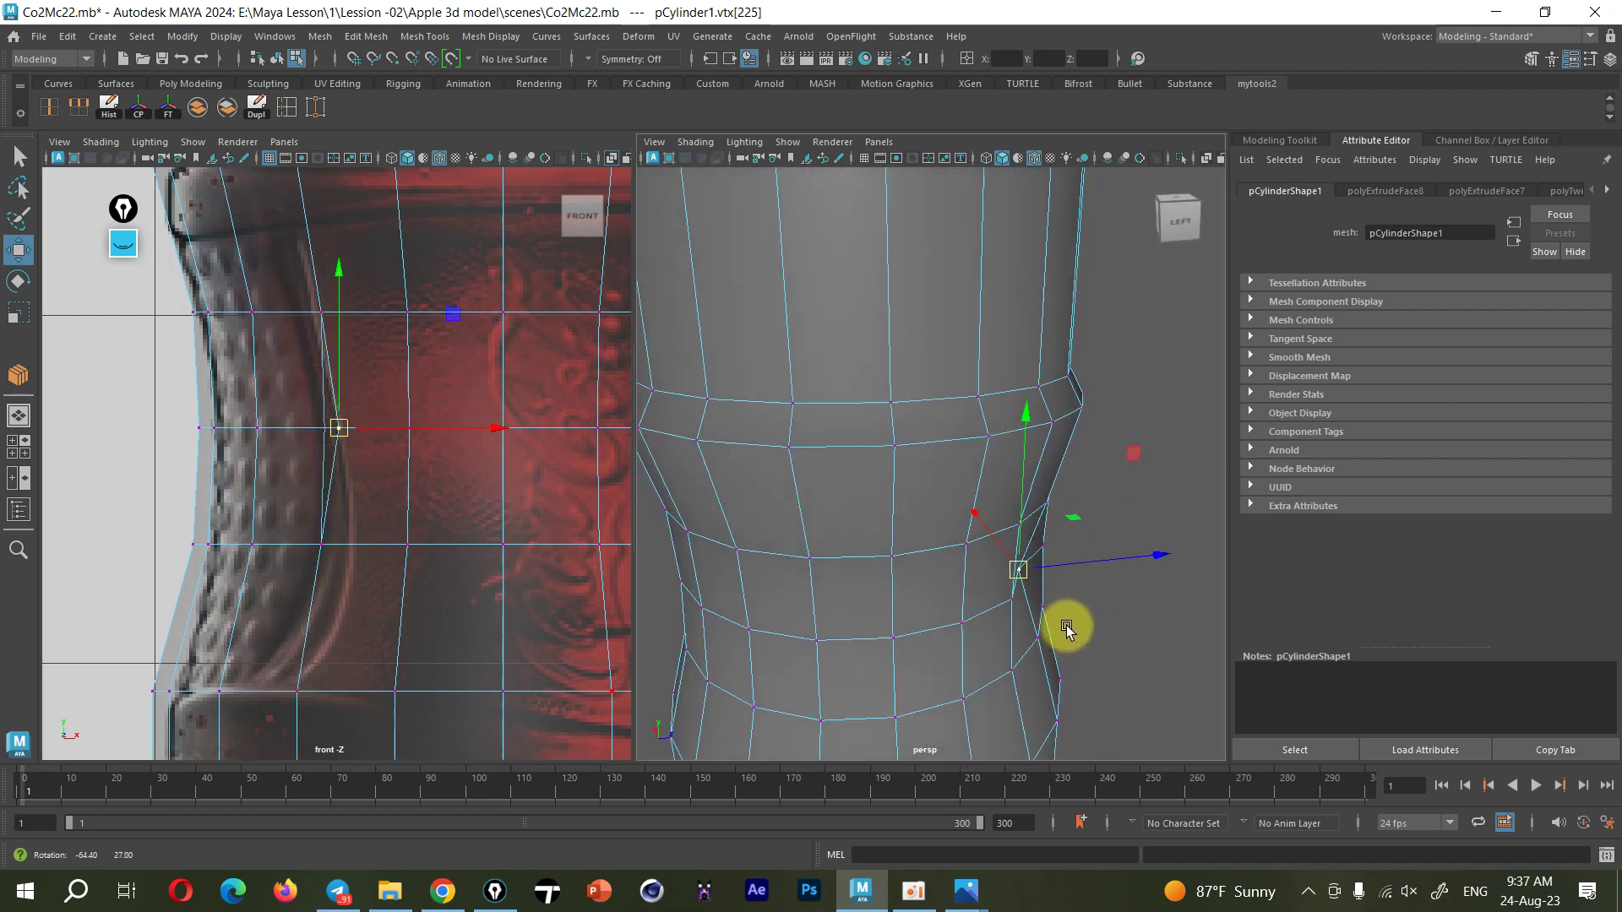
{"action": "scroll", "coordinate": [1001, 600], "scroll_direction": "up", "scroll_amount": 5}
{"action": "scroll", "coordinate": [1001, 599], "scroll_direction": "down", "scroll_amount": 5}
{"action": "middle_click_drag", "start_coordinate": [887, 517], "coordinate": [815, 463], "text": "alt"}
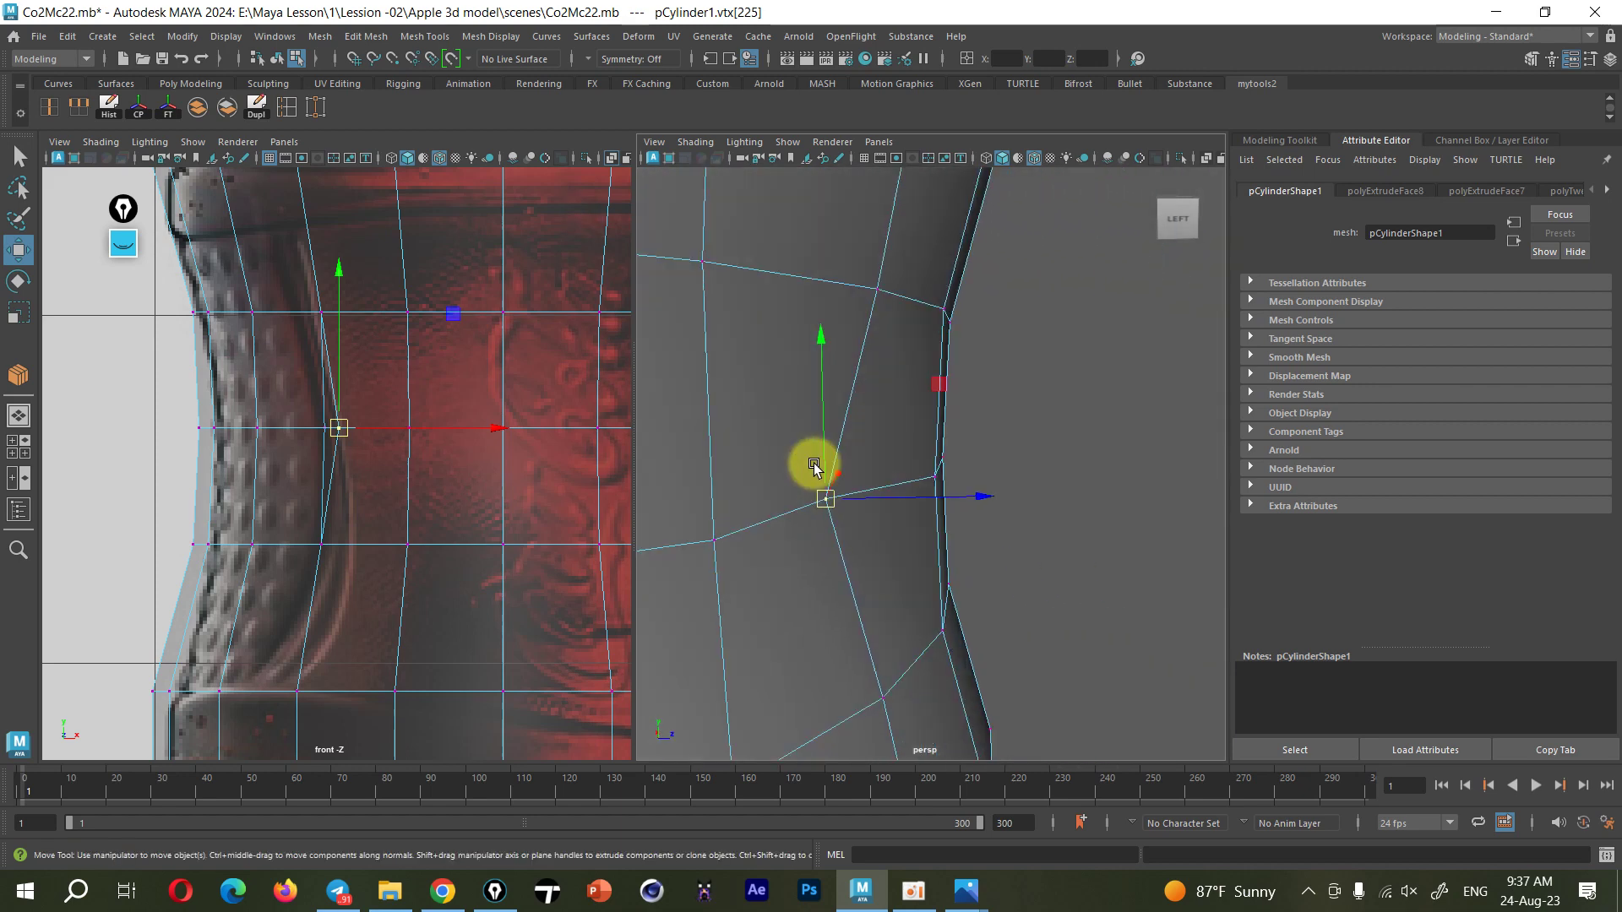
{"action": "key", "text": "ctrl+z"}
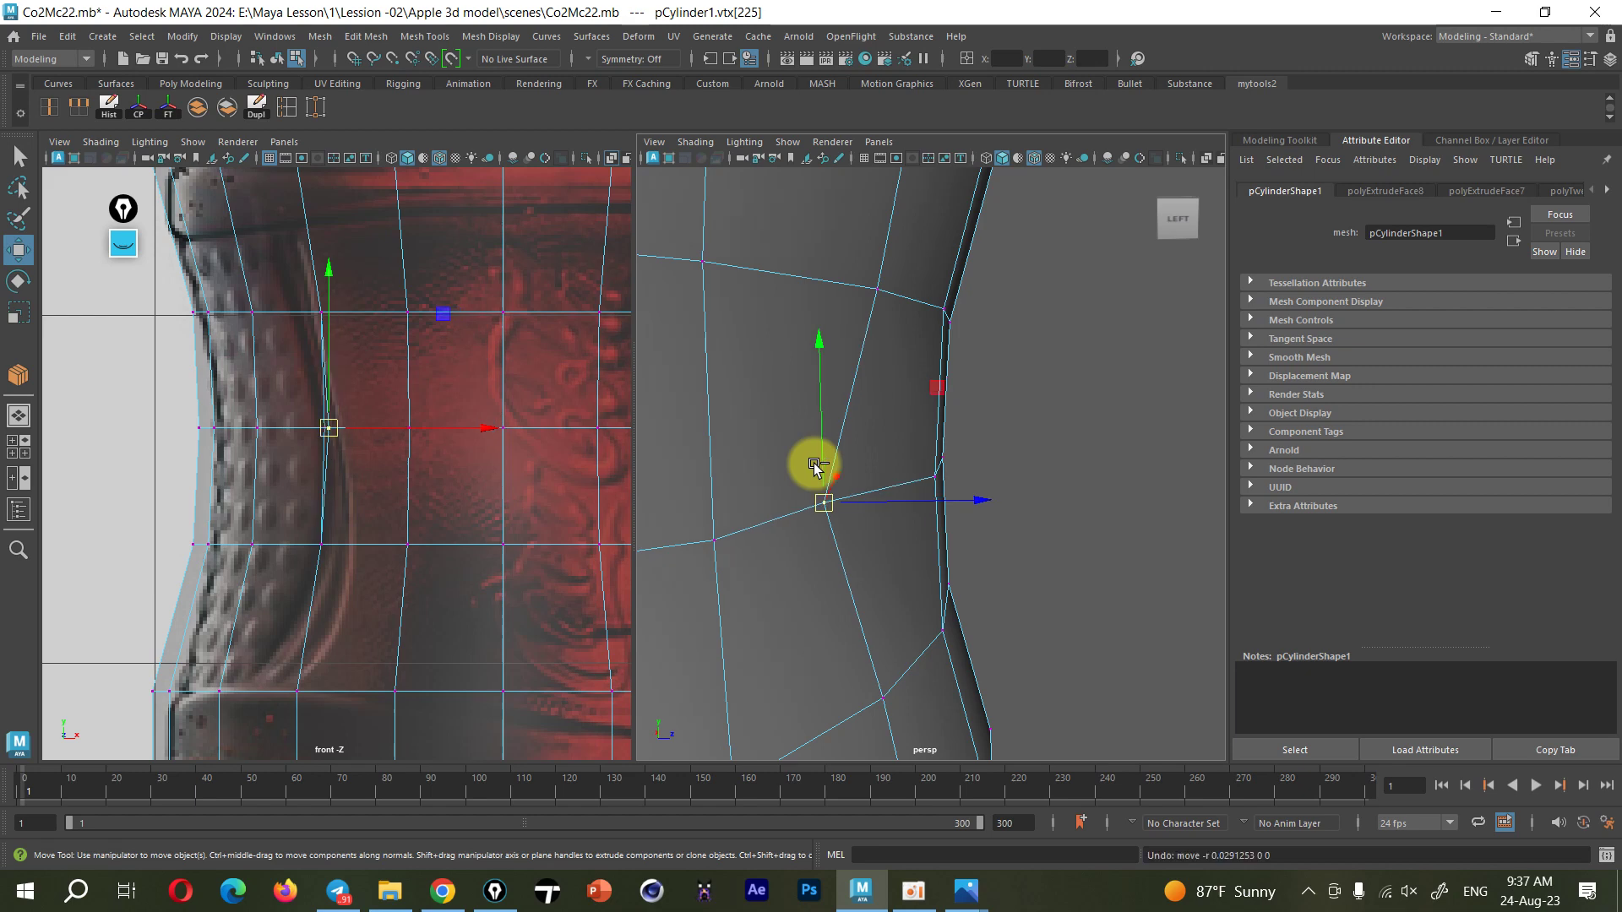
{"action": "key", "text": "ctrl+z"}
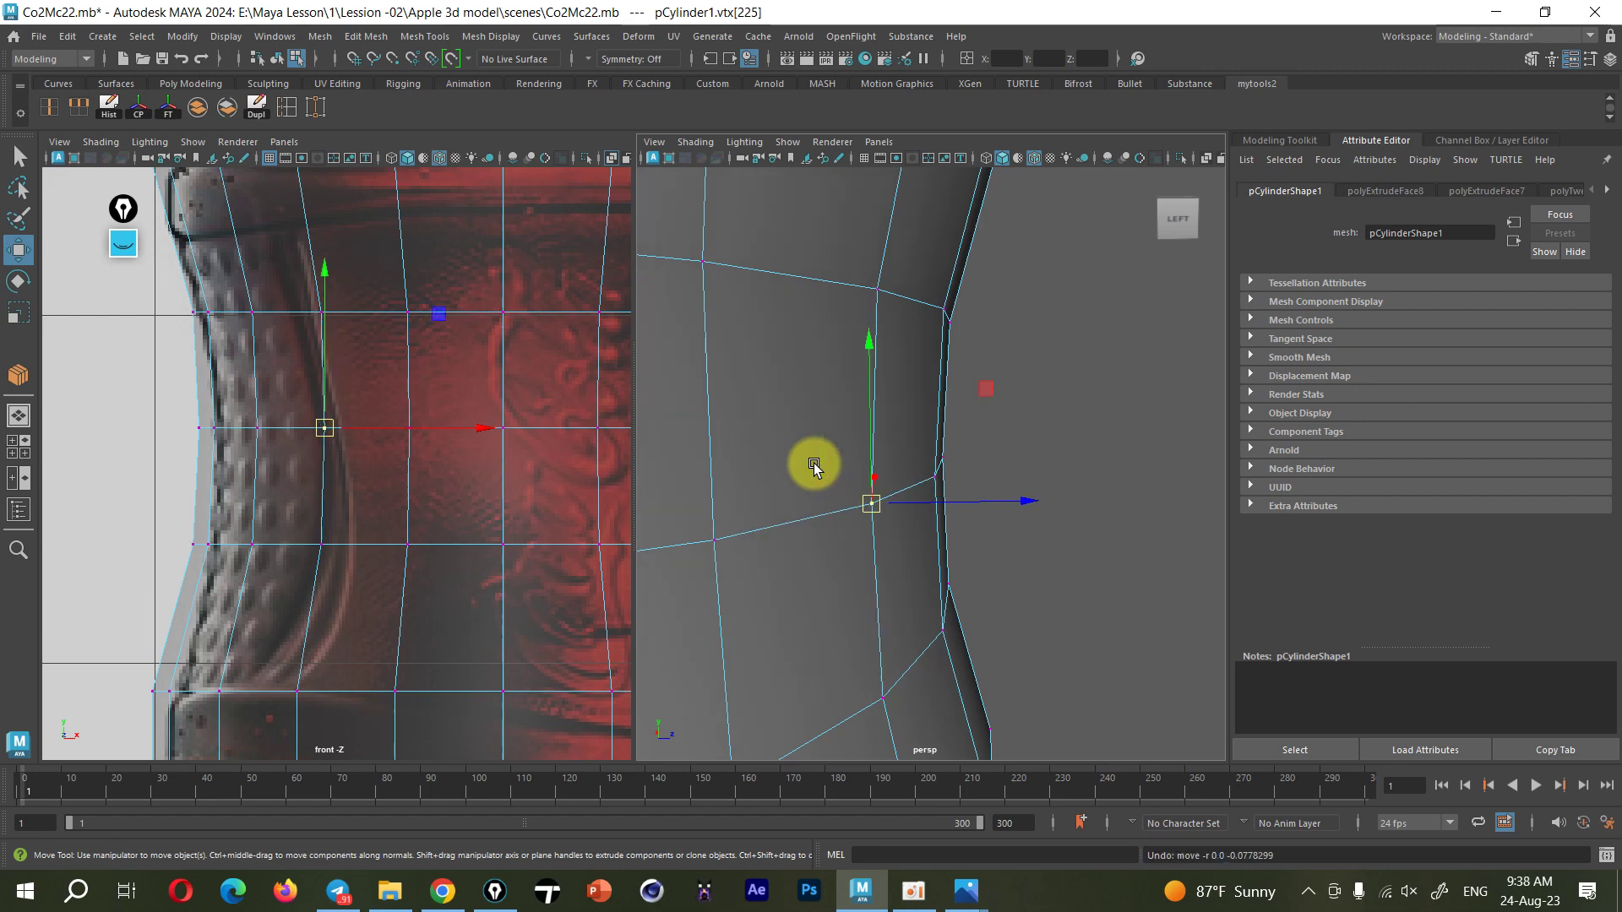
{"action": "double_click", "coordinate": [15, 251]}
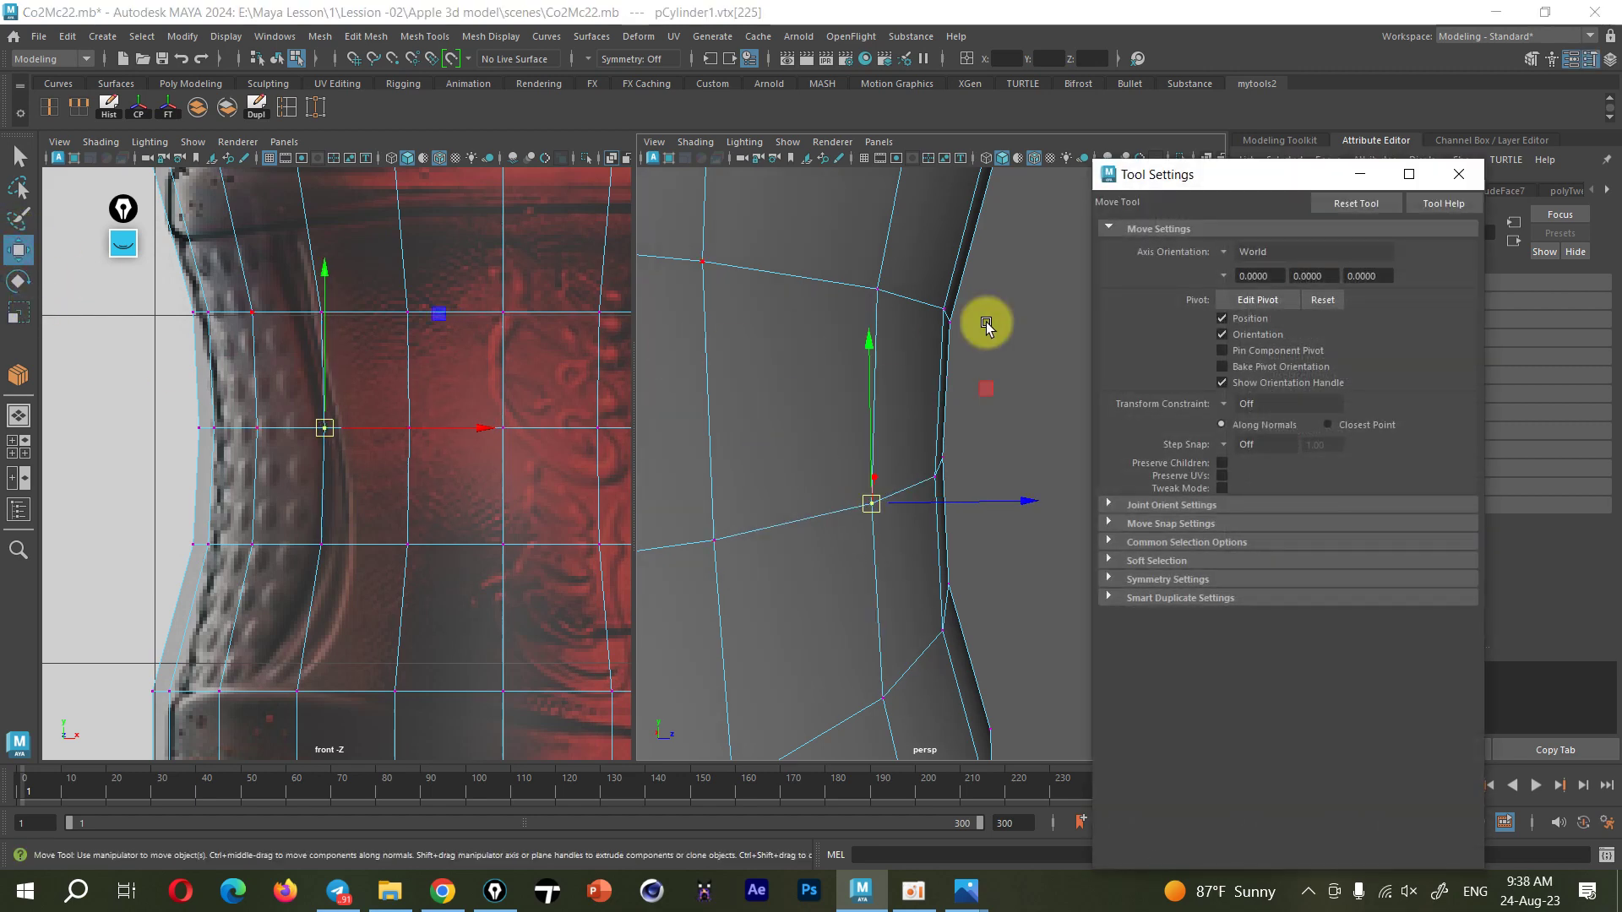
Move the Tool Settings aside and annotate the Transform Constraint setting and the vertex's move directions
{"action": "left_click_drag", "start_coordinate": [1123, 170], "coordinate": [1087, 117]}
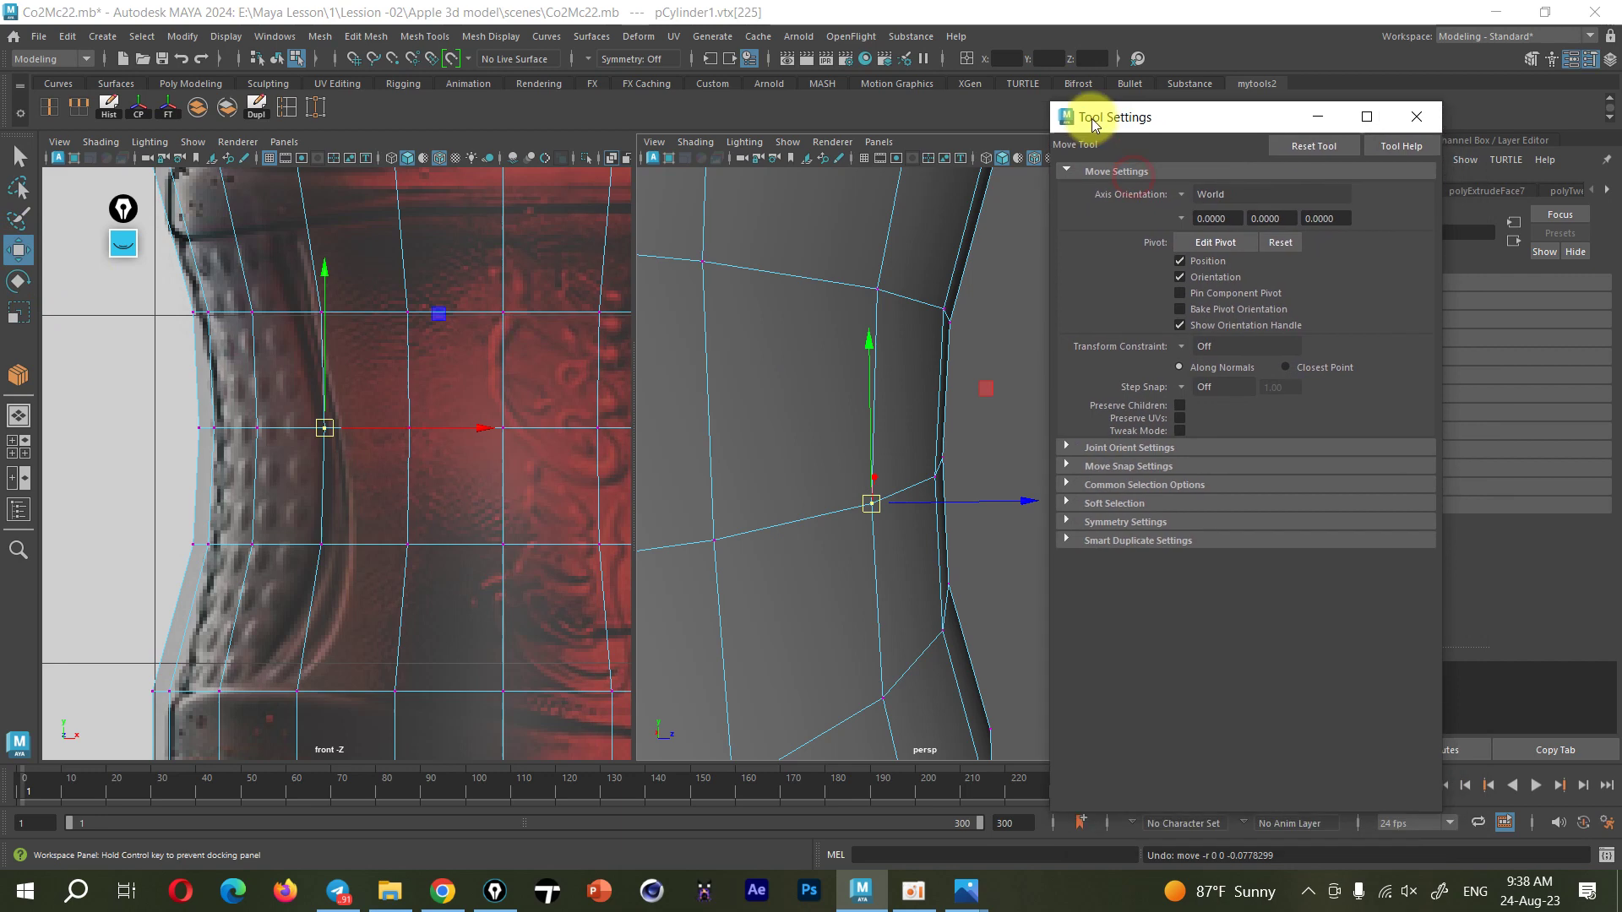
{"action": "left_click", "coordinate": [125, 245]}
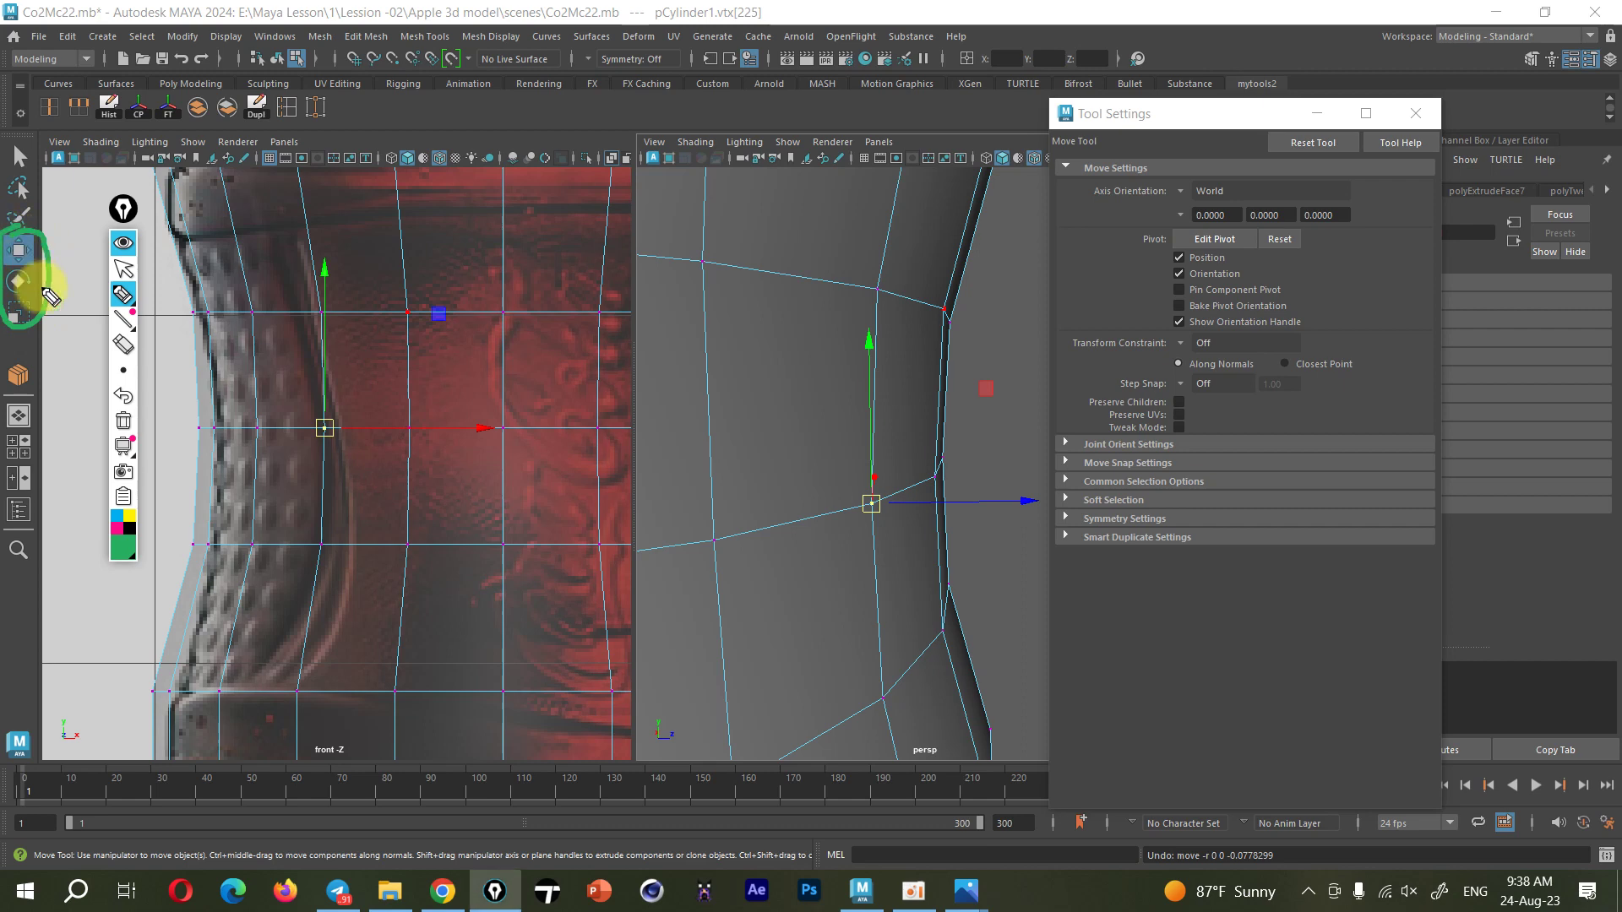
{"action": "mouse_move", "coordinate": [124, 319]}
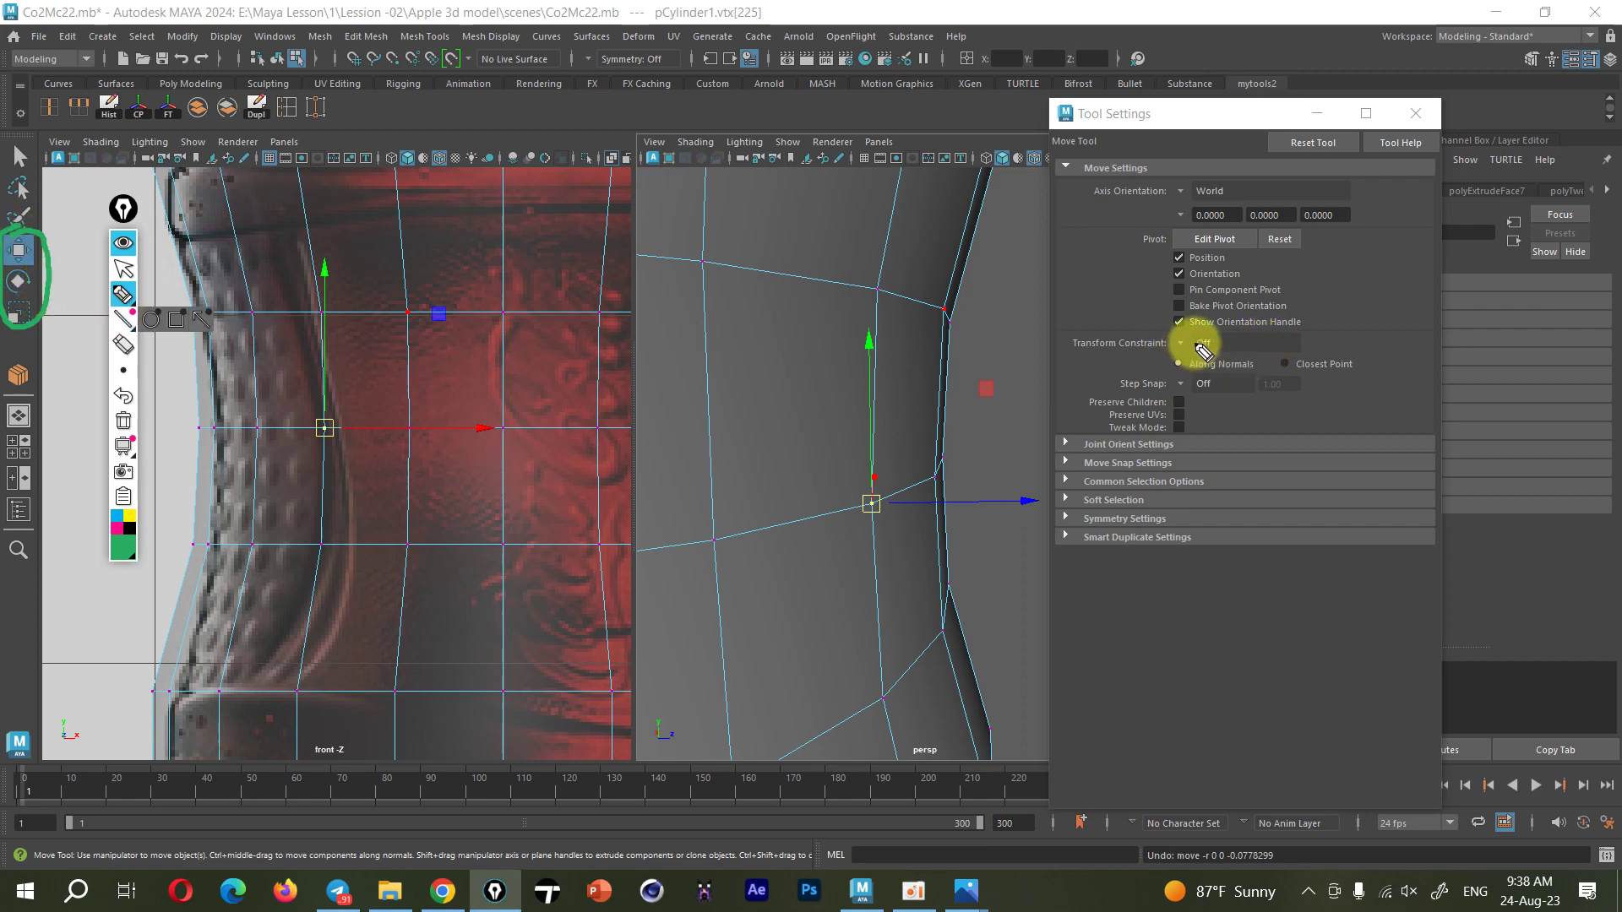
{"action": "left_click", "coordinate": [1214, 340]}
{"action": "left_click_drag", "start_coordinate": [1183, 346], "coordinate": [1183, 342]}
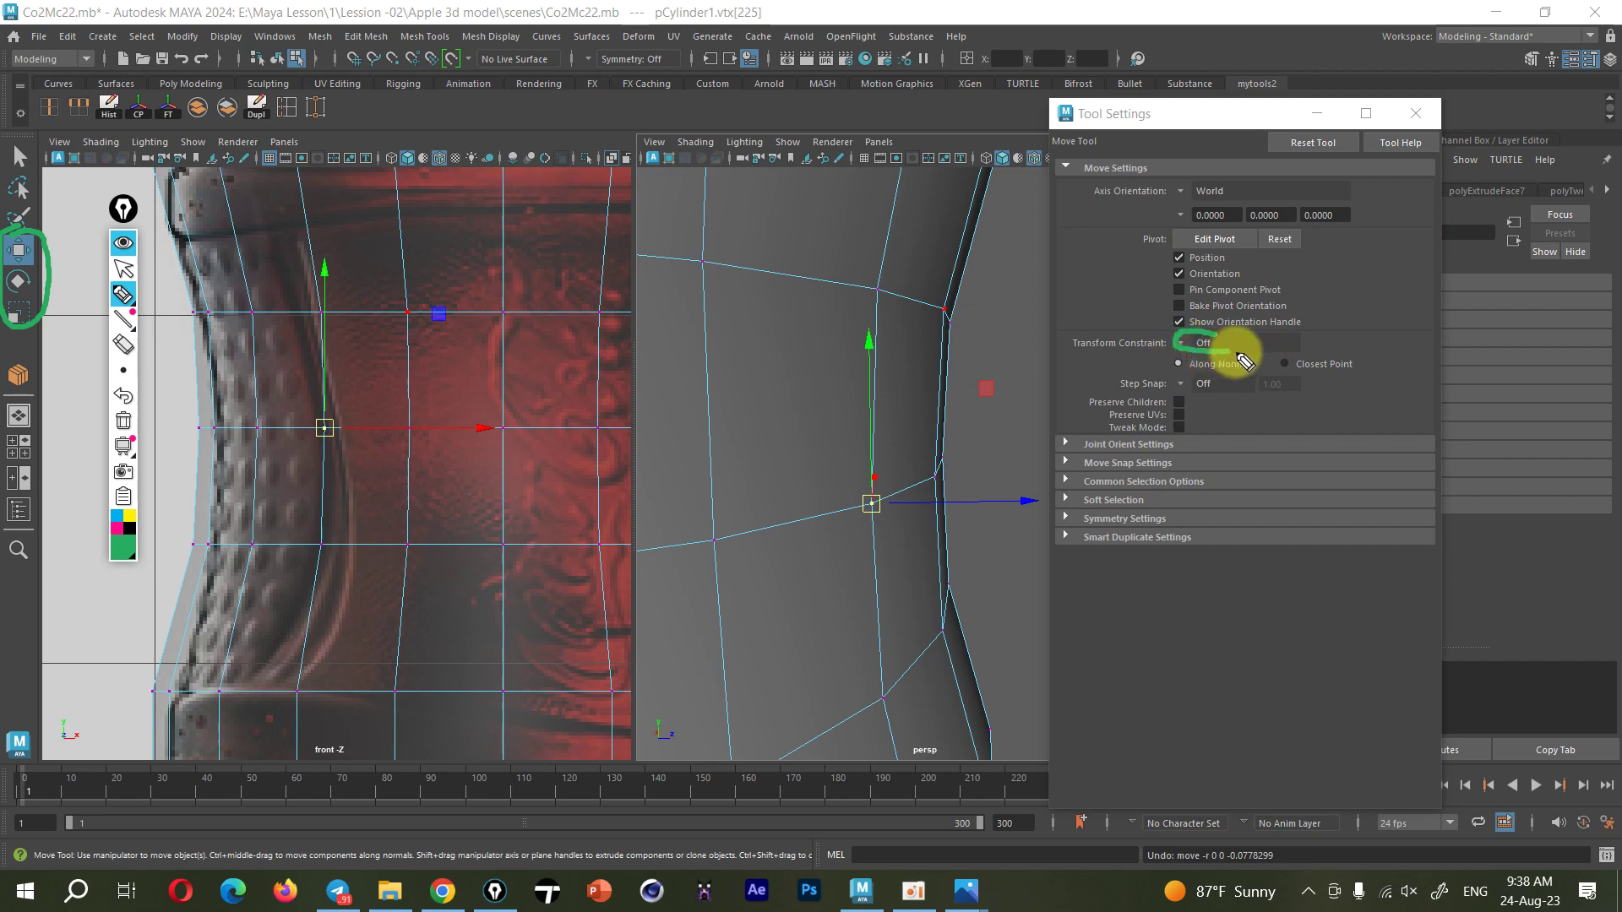
{"action": "mouse_move", "coordinate": [1280, 345]}
{"action": "left_mouse_down"}
{"action": "mouse_move", "coordinate": [1343, 319]}
{"action": "mouse_move", "coordinate": [1395, 261]}
{"action": "mouse_move", "coordinate": [1439, 261]}
{"action": "mouse_move", "coordinate": [1446, 298]}
{"action": "mouse_move", "coordinate": [1463, 290]}
{"action": "left_mouse_up"}
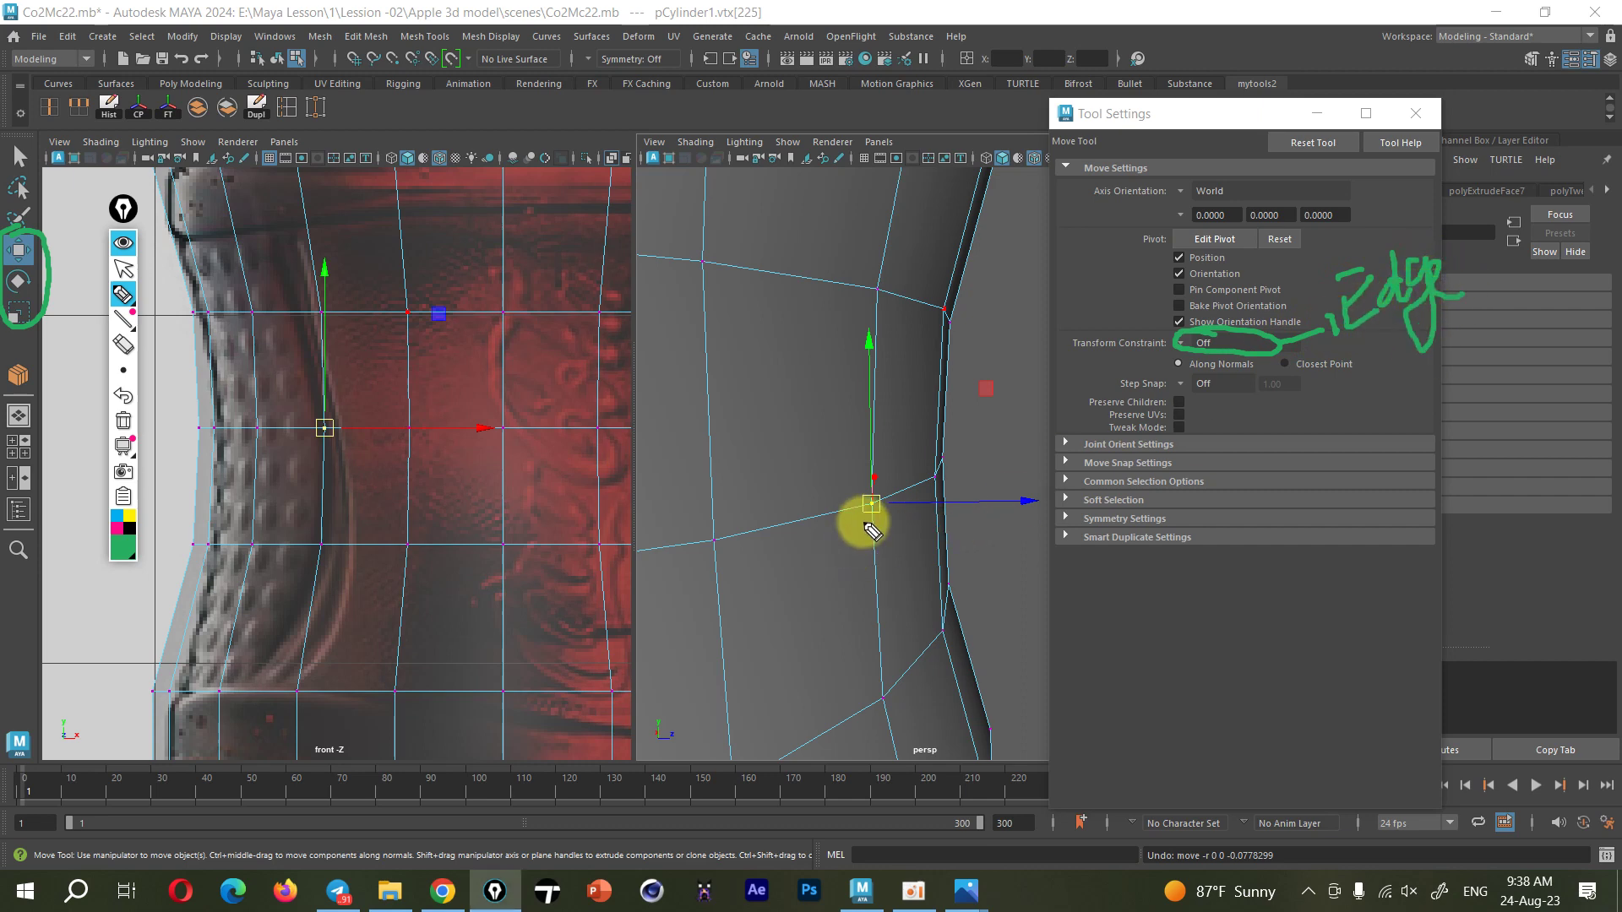
{"action": "left_click_drag", "start_coordinate": [860, 510], "coordinate": [878, 509]}
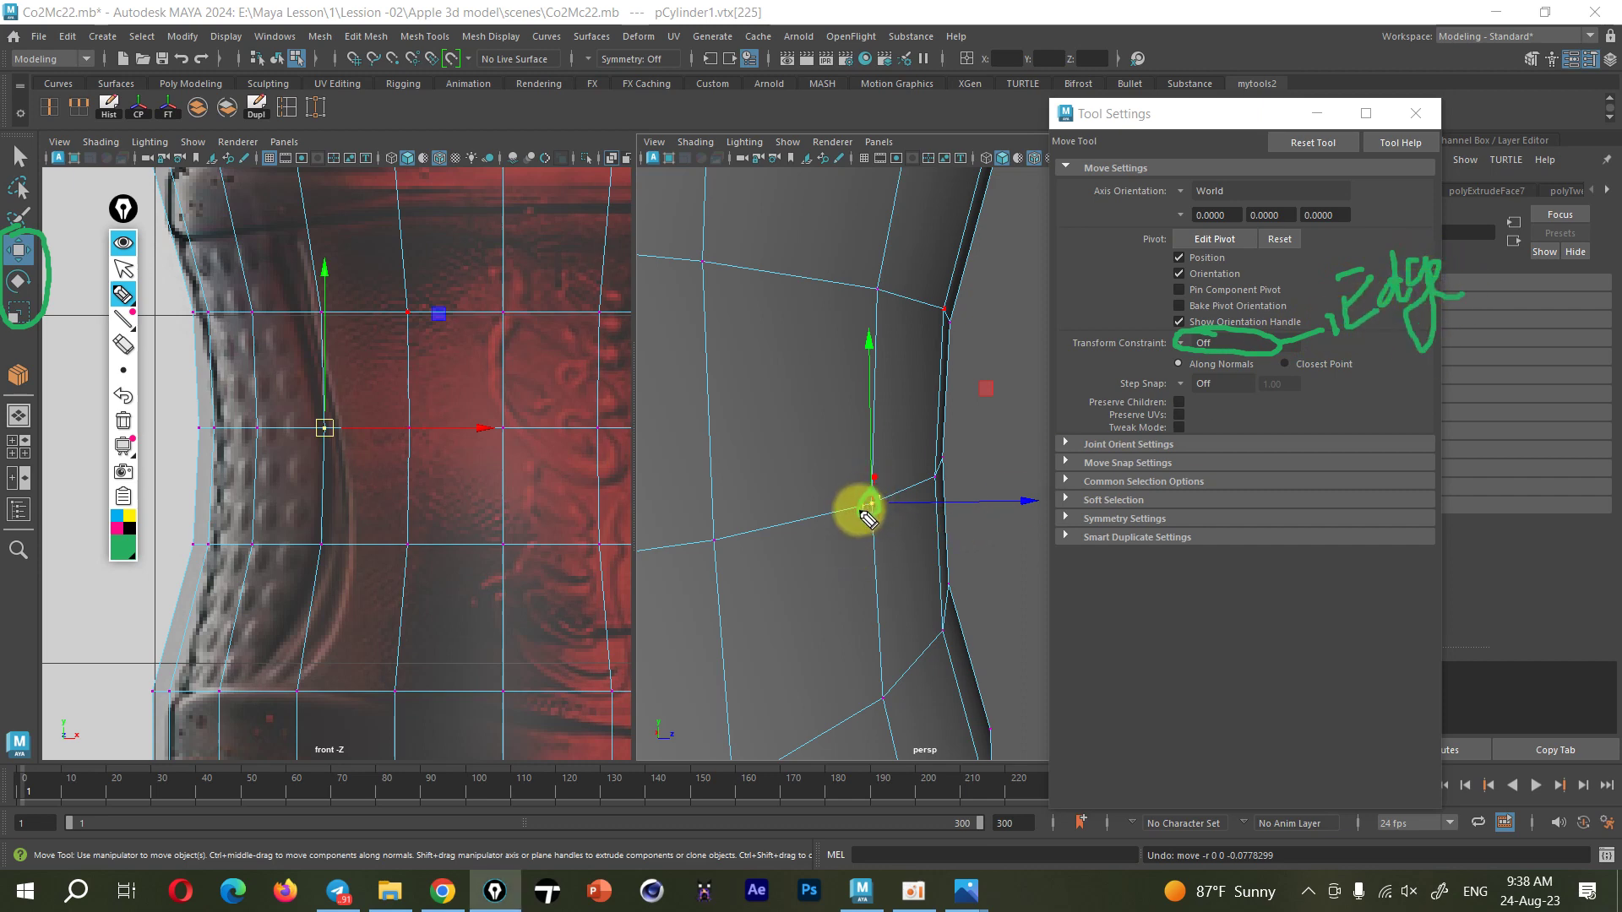
{"action": "mouse_move", "coordinate": [873, 519]}
{"action": "left_mouse_down"}
{"action": "mouse_move", "coordinate": [870, 667]}
{"action": "mouse_move", "coordinate": [894, 609]}
{"action": "mouse_move", "coordinate": [869, 321]}
{"action": "mouse_move", "coordinate": [880, 338]}
{"action": "mouse_move", "coordinate": [771, 549]}
{"action": "left_mouse_up"}
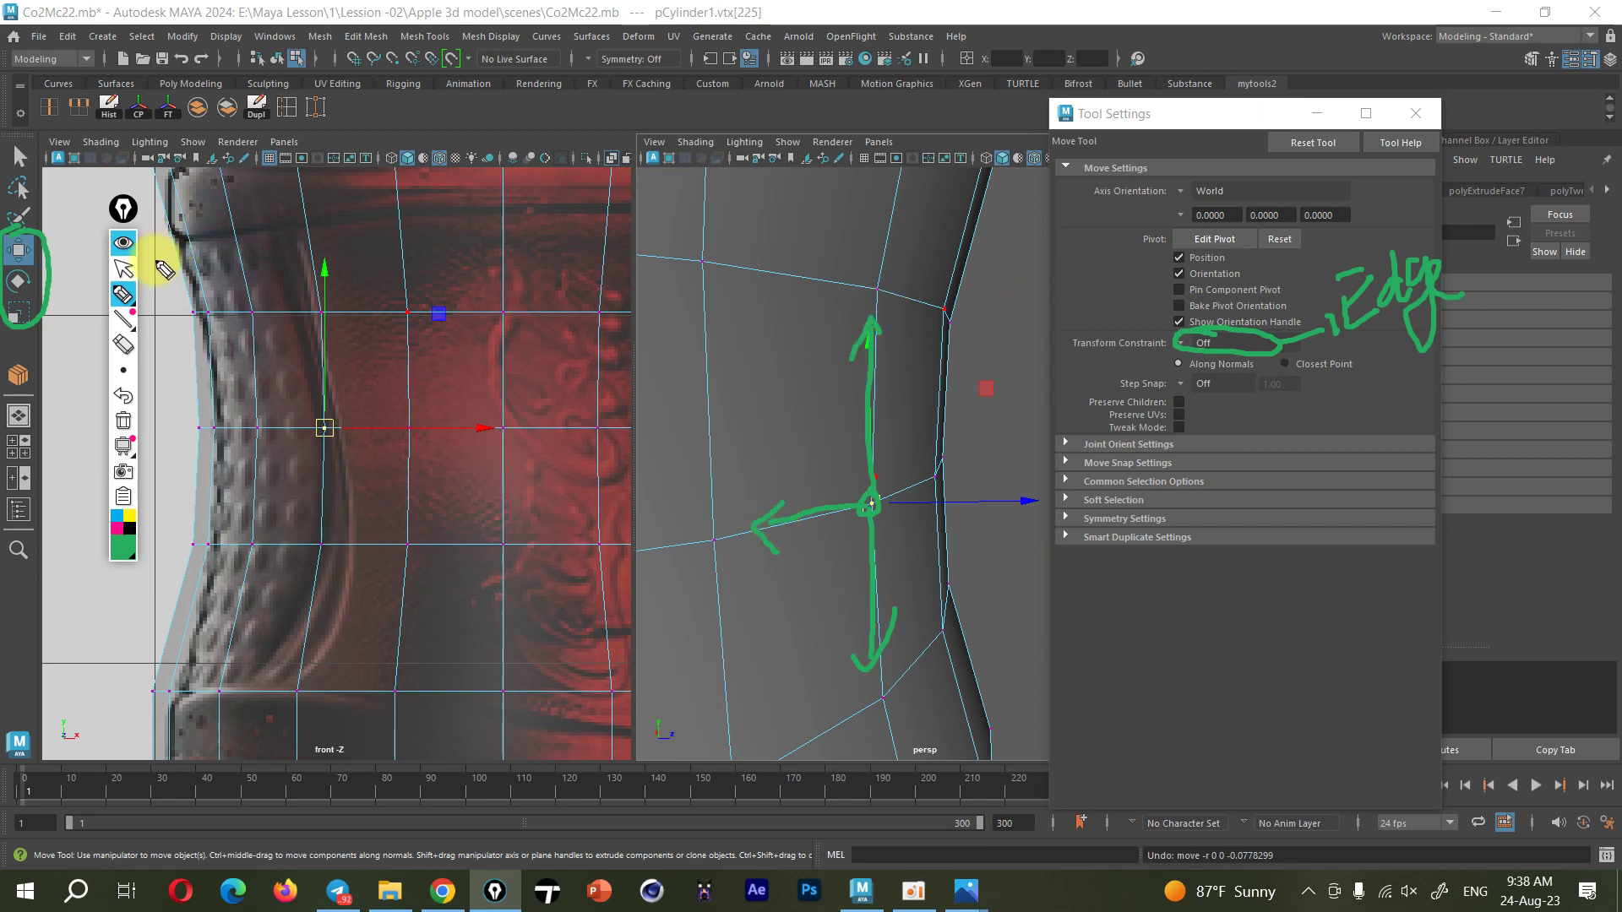
Clear the annotations and list the Transform Constraint choices
{"action": "left_click", "coordinate": [123, 420]}
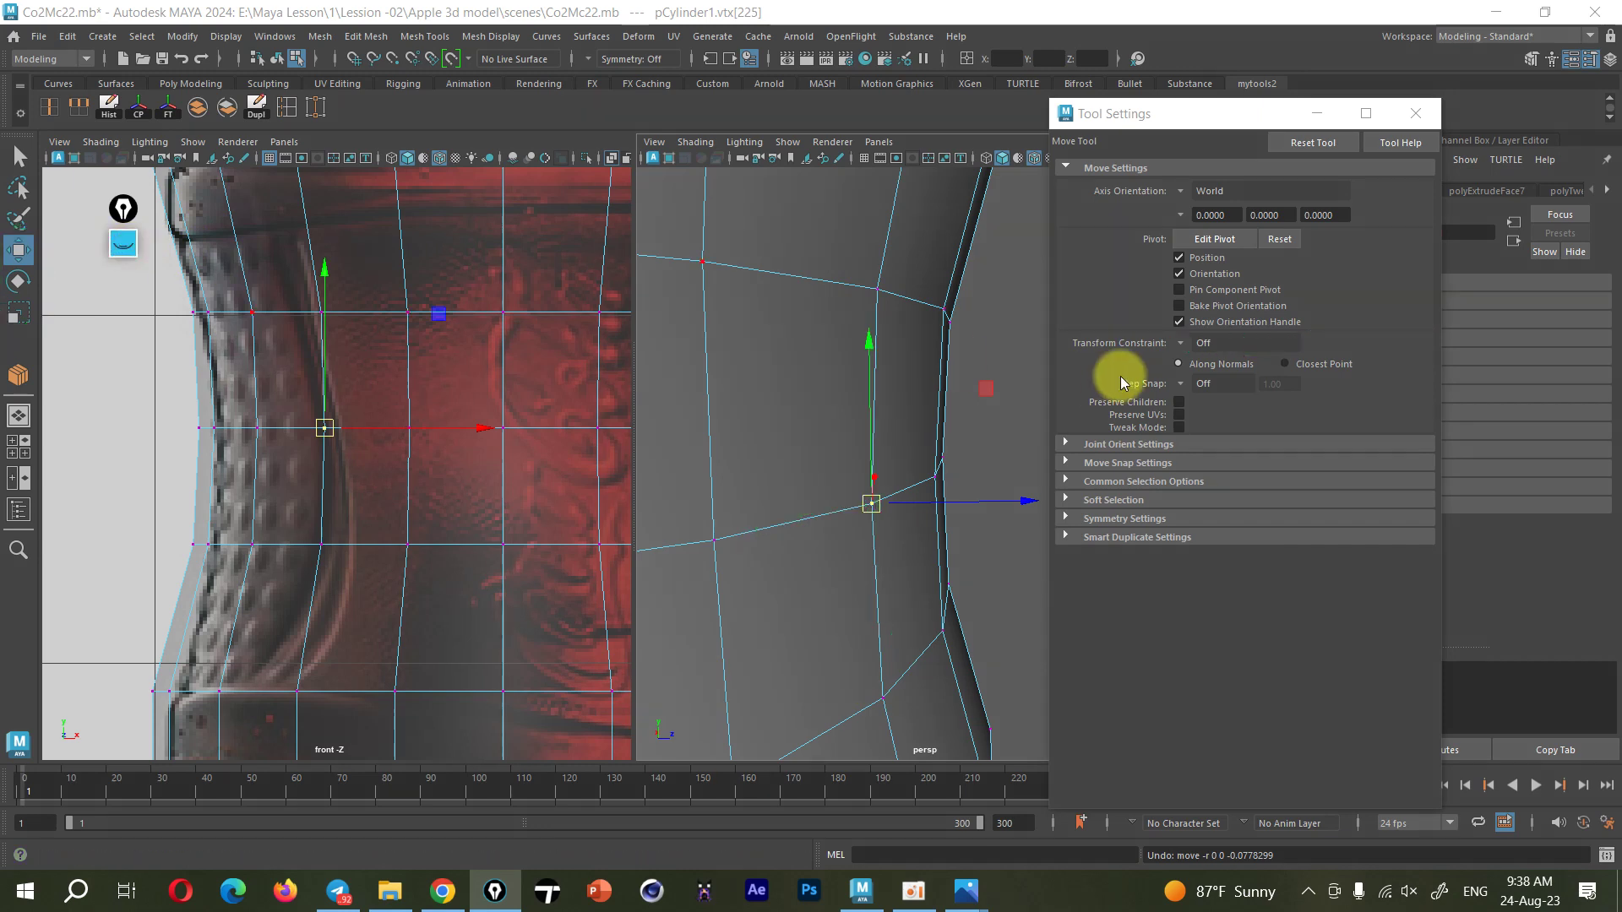
{"action": "left_click", "coordinate": [118, 247]}
{"action": "left_click", "coordinate": [117, 245]}
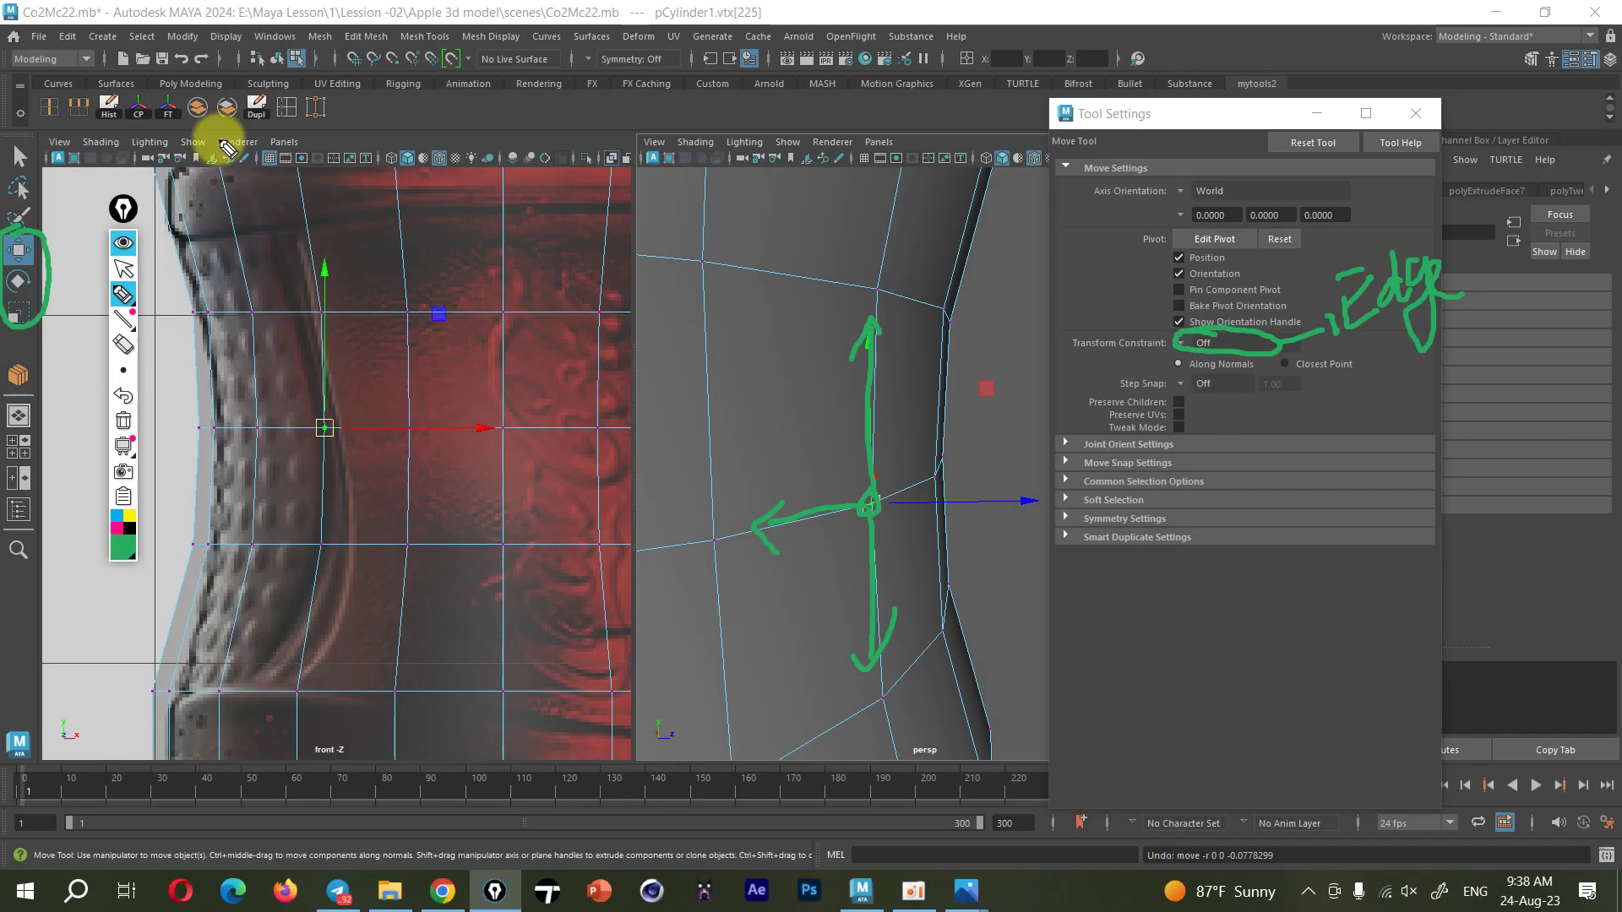
{"action": "left_click", "coordinate": [121, 245]}
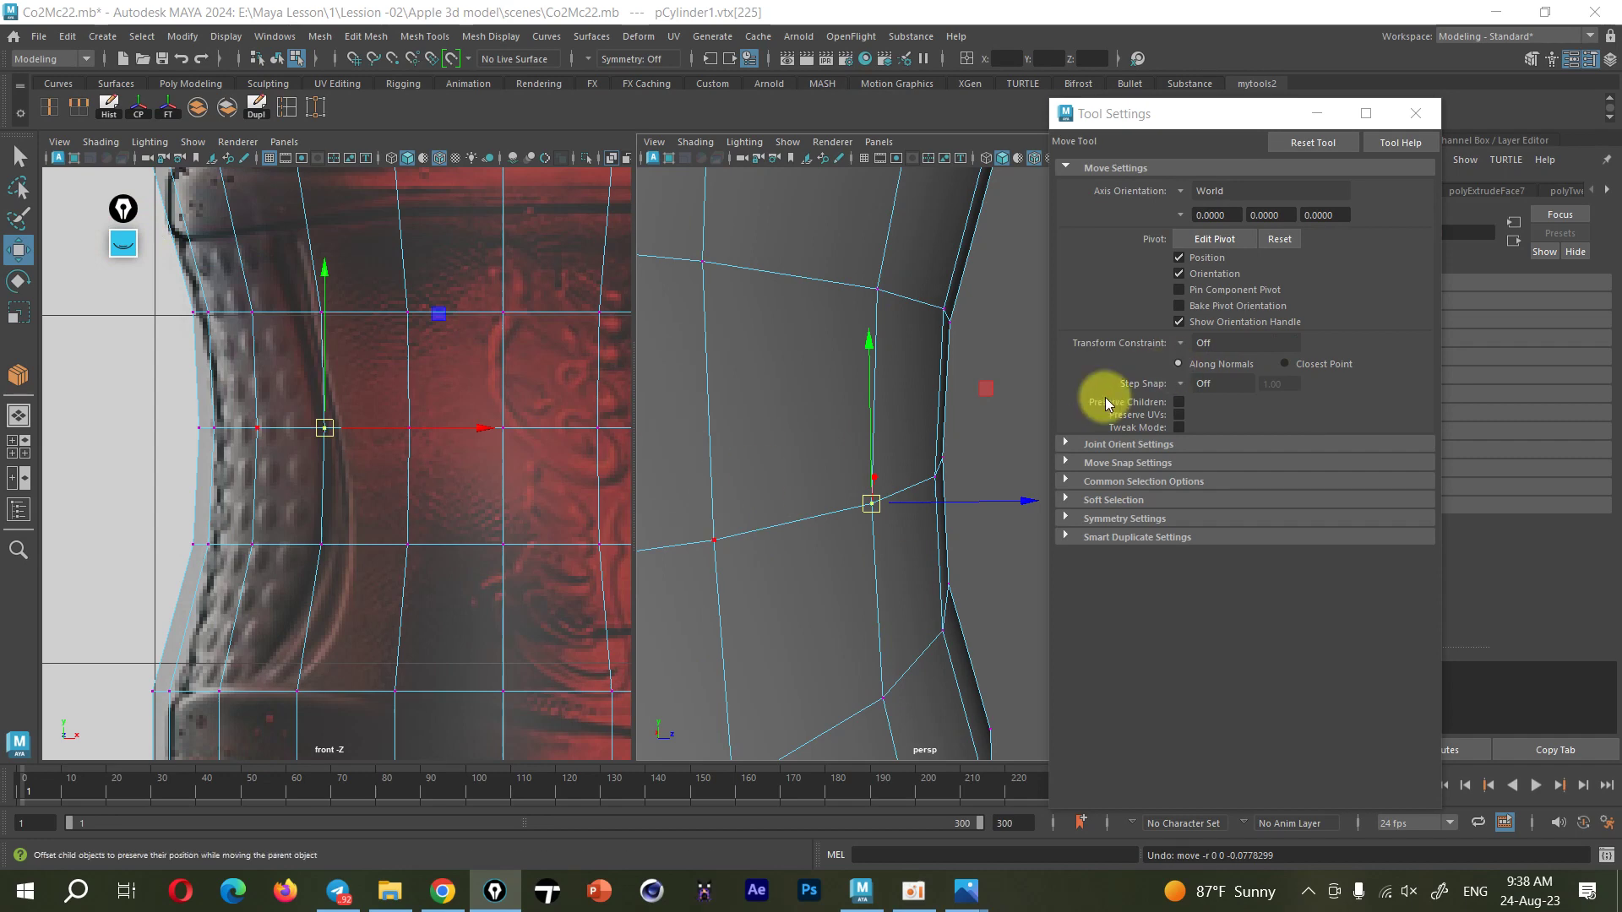
{"action": "left_click", "coordinate": [1181, 344]}
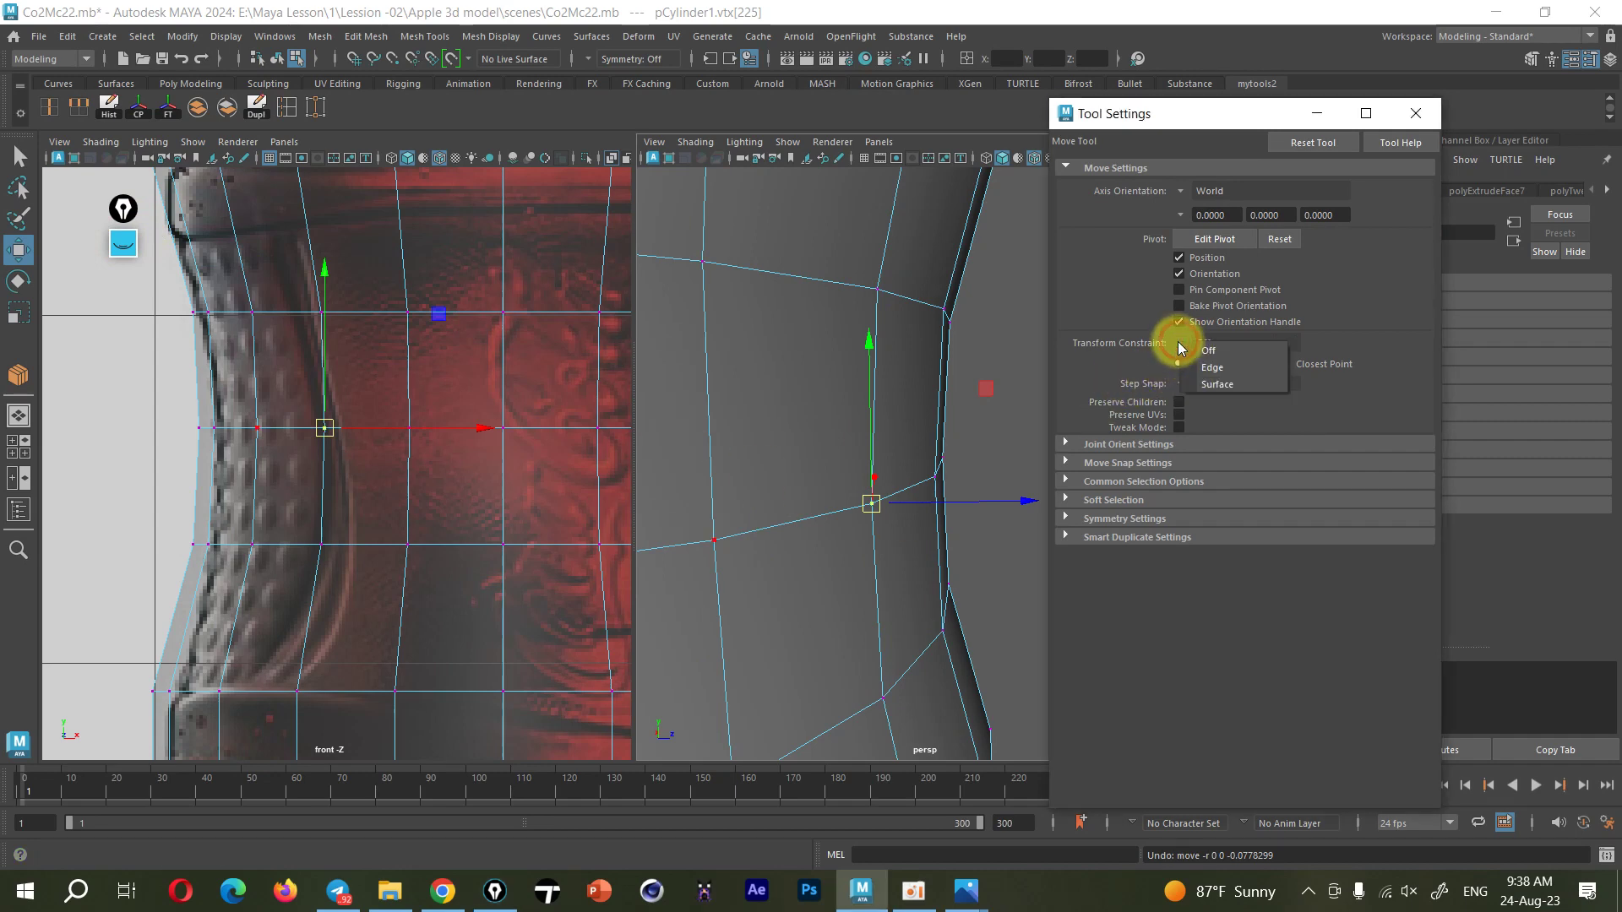
Set Transform Constraint to Edge, slide the vertex, and annotate its allowed slide directions
{"action": "left_click", "coordinate": [1260, 369]}
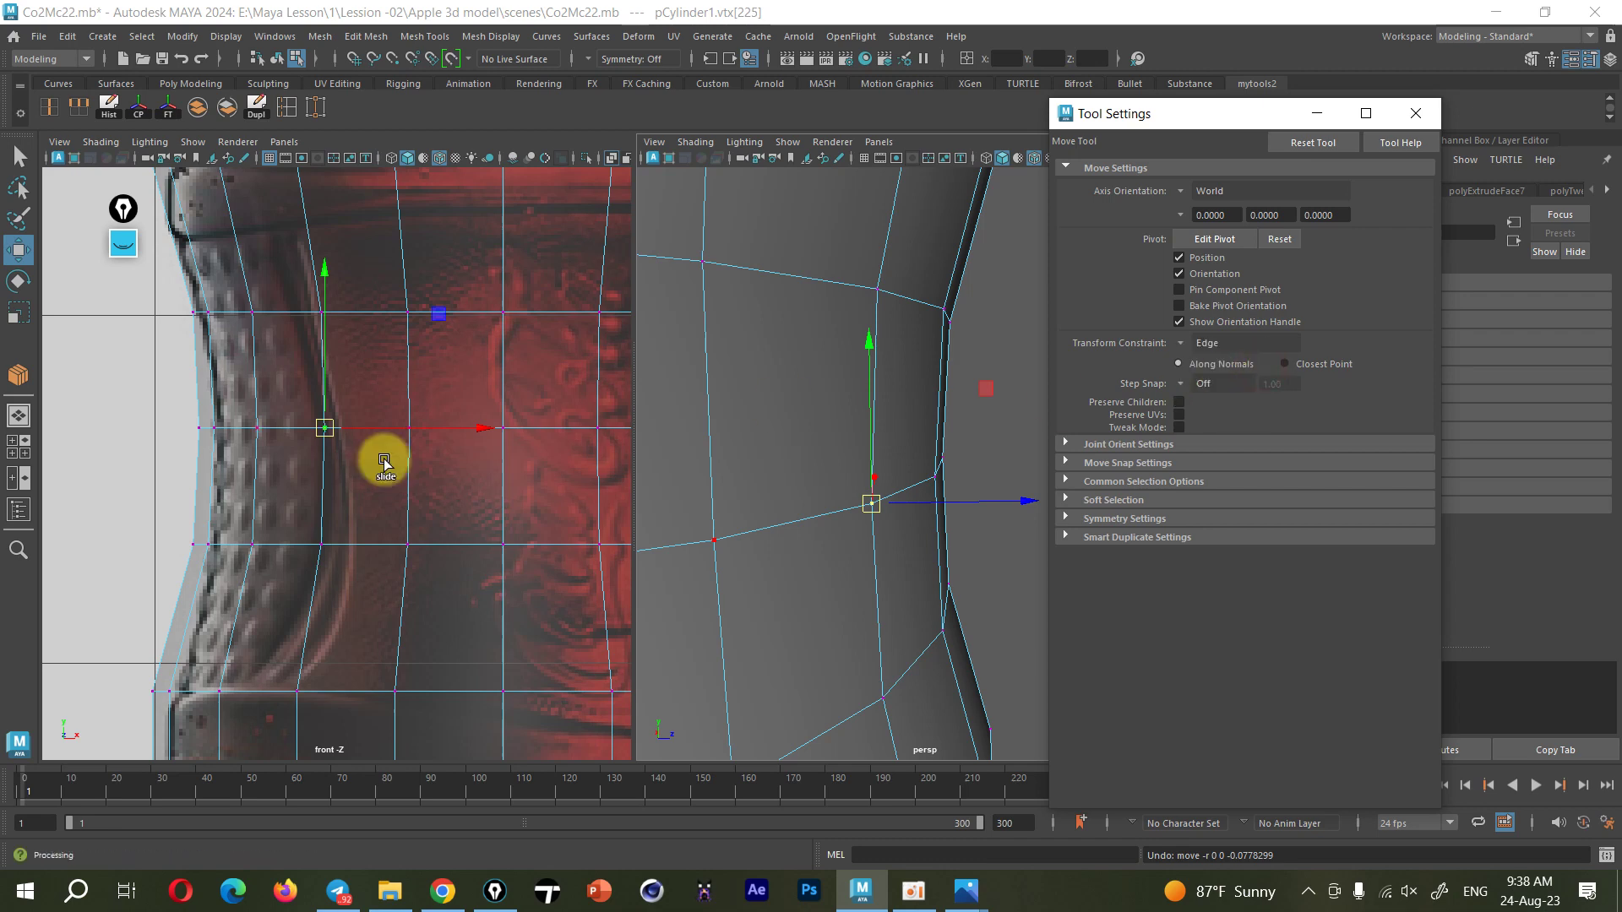
{"action": "mouse_move", "coordinate": [434, 318]}
{"action": "middle_mouse_down"}
{"action": "mouse_move", "coordinate": [499, 294]}
{"action": "mouse_move", "coordinate": [429, 306]}
{"action": "mouse_move", "coordinate": [442, 286]}
{"action": "mouse_move", "coordinate": [422, 347]}
{"action": "middle_mouse_up"}
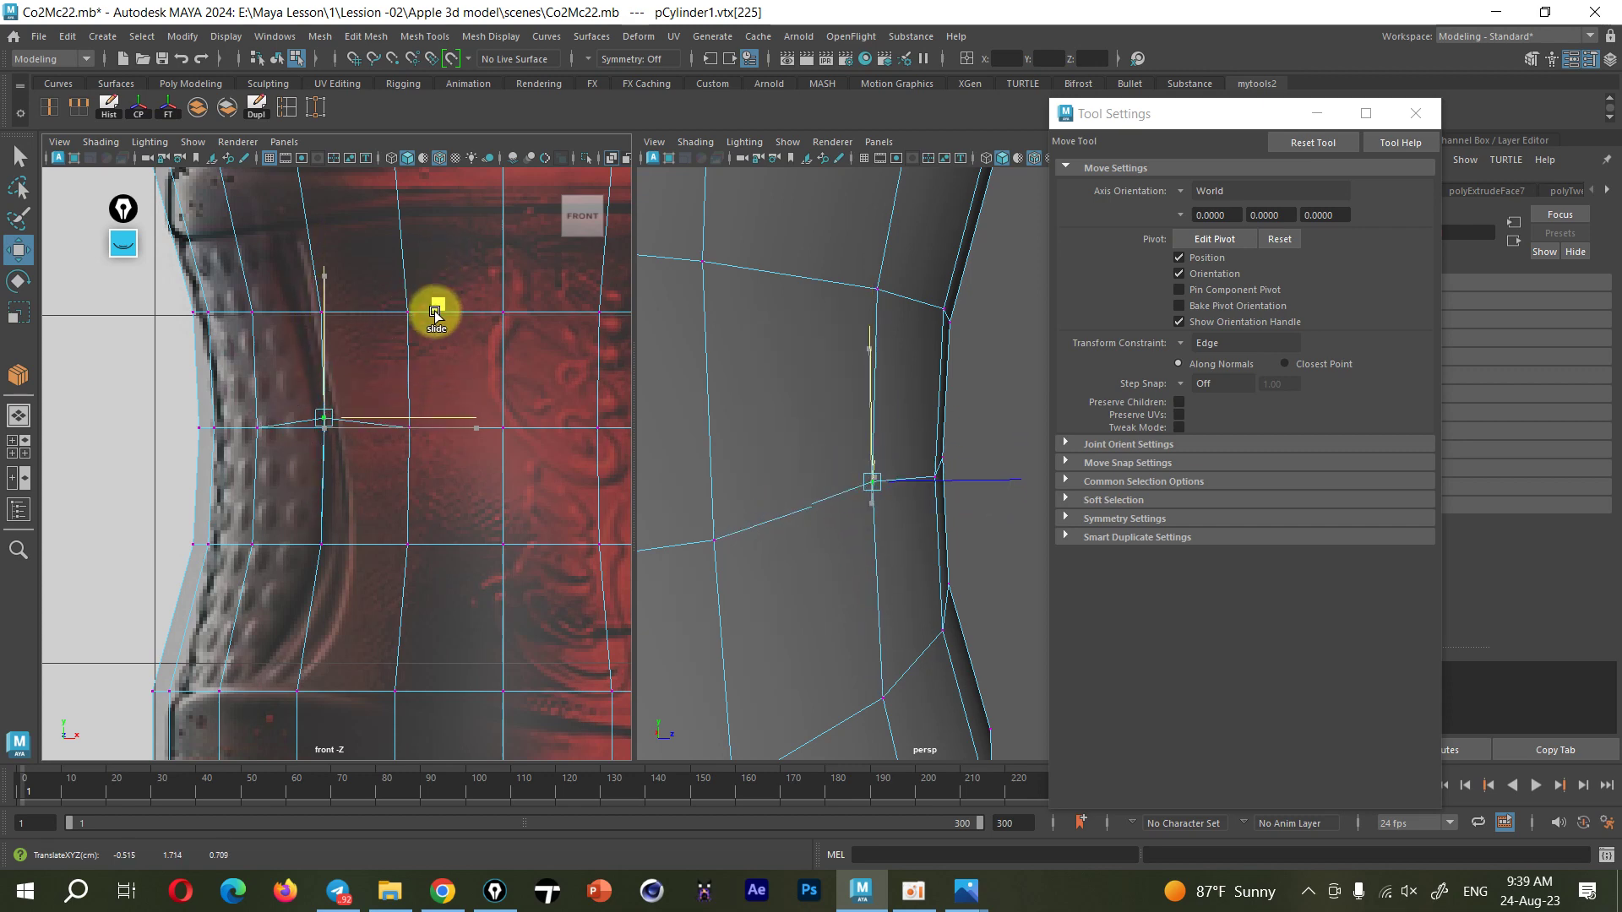
{"action": "left_click", "coordinate": [110, 245]}
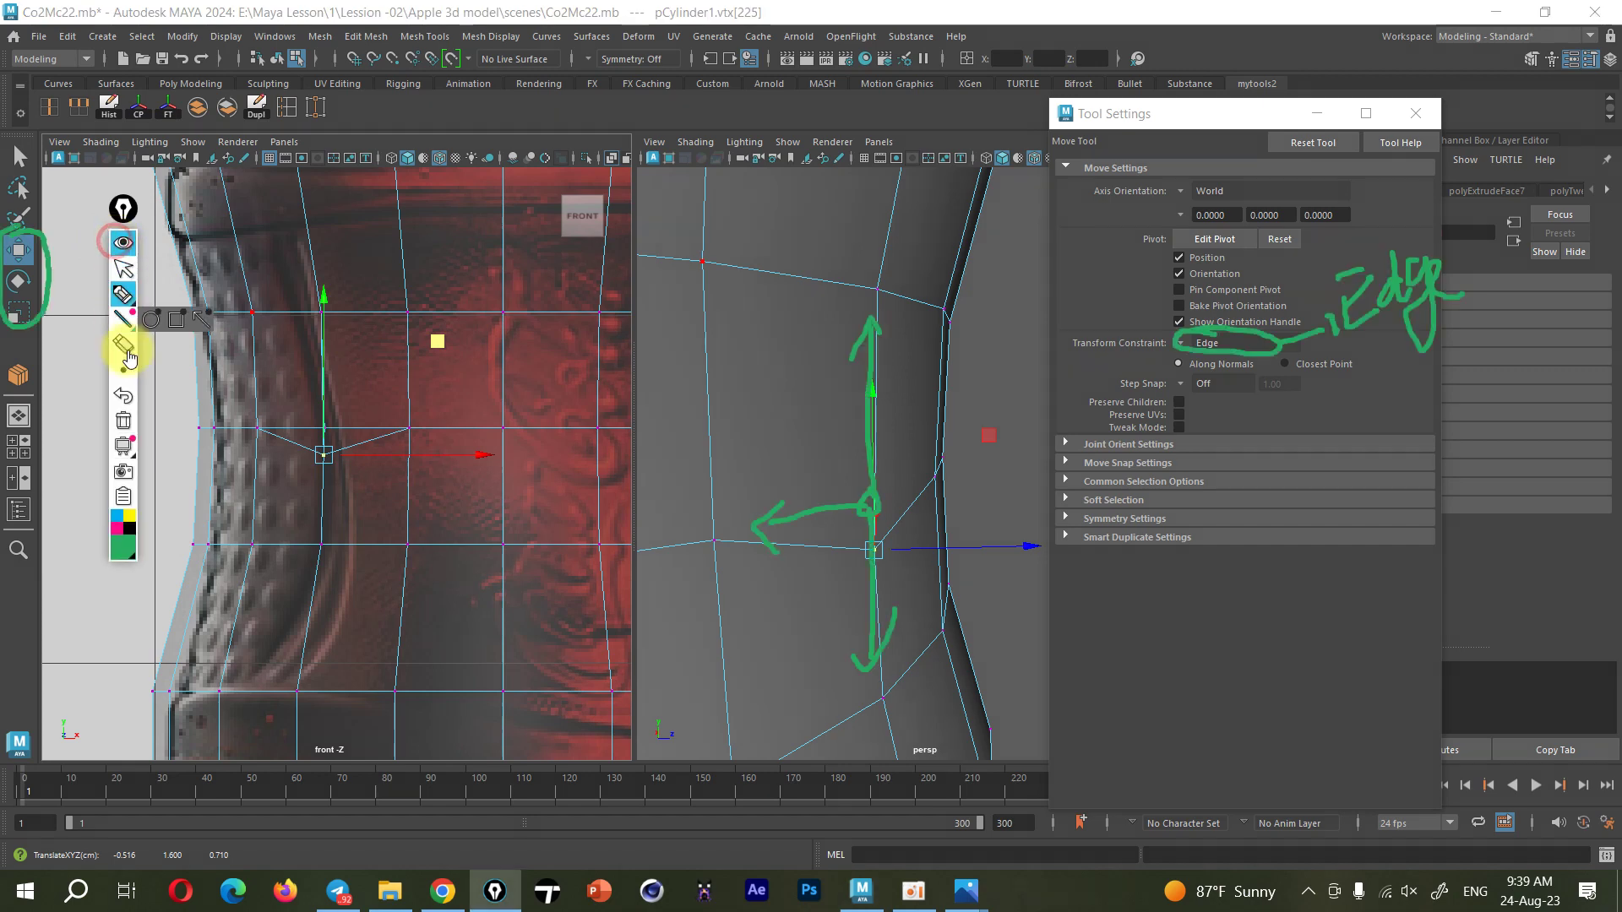
{"action": "left_click", "coordinate": [124, 419]}
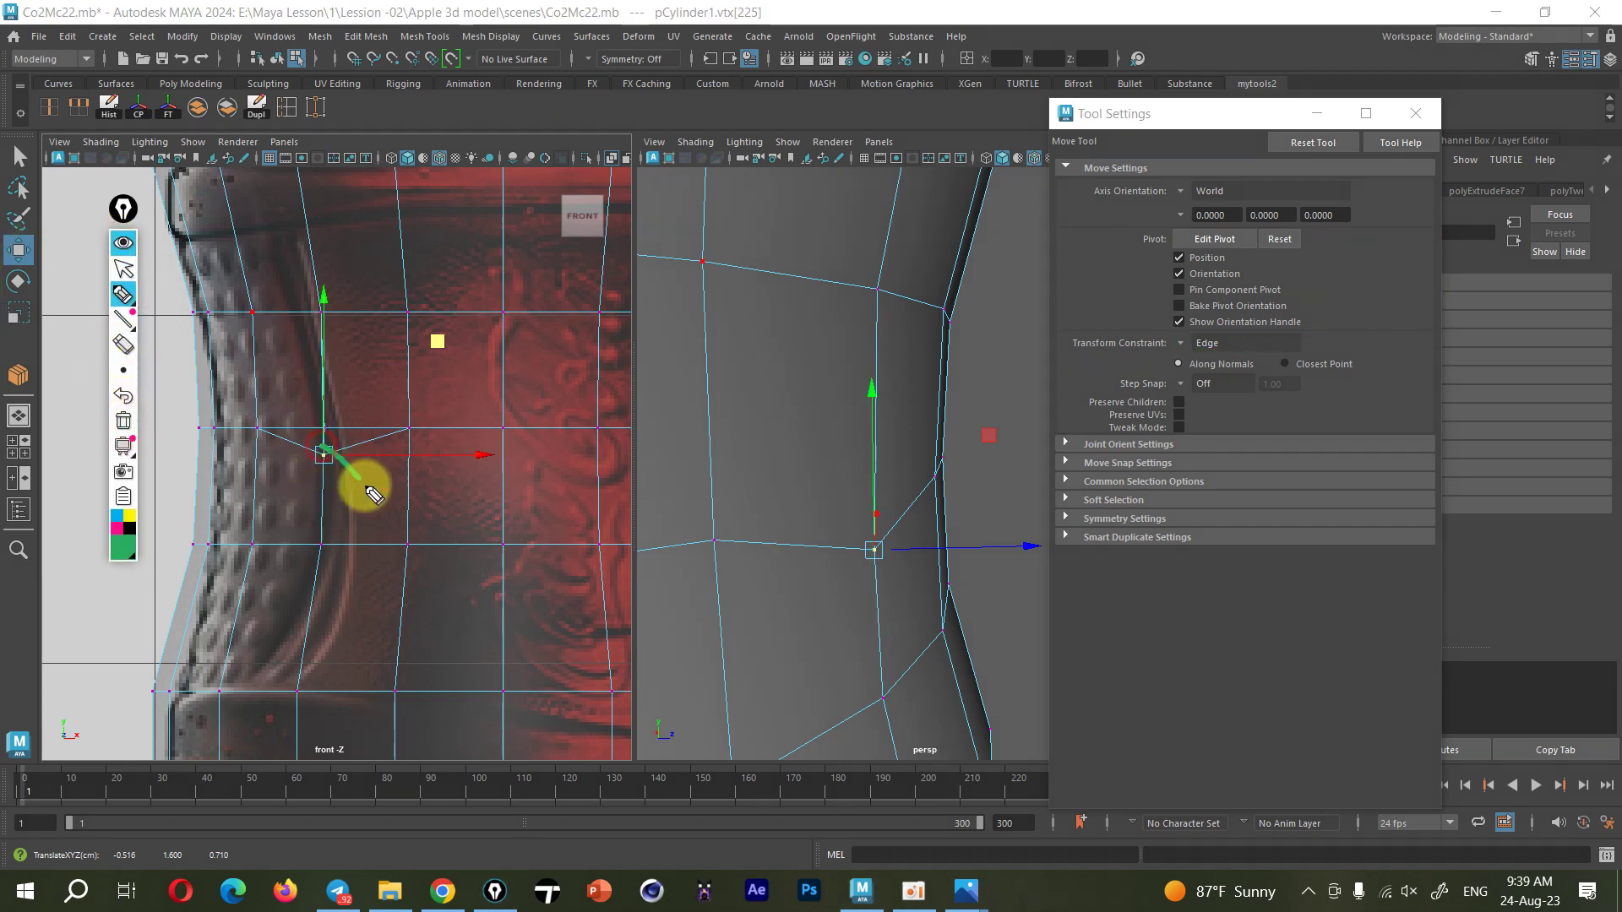
{"action": "left_click_drag", "start_coordinate": [323, 451], "coordinate": [377, 473]}
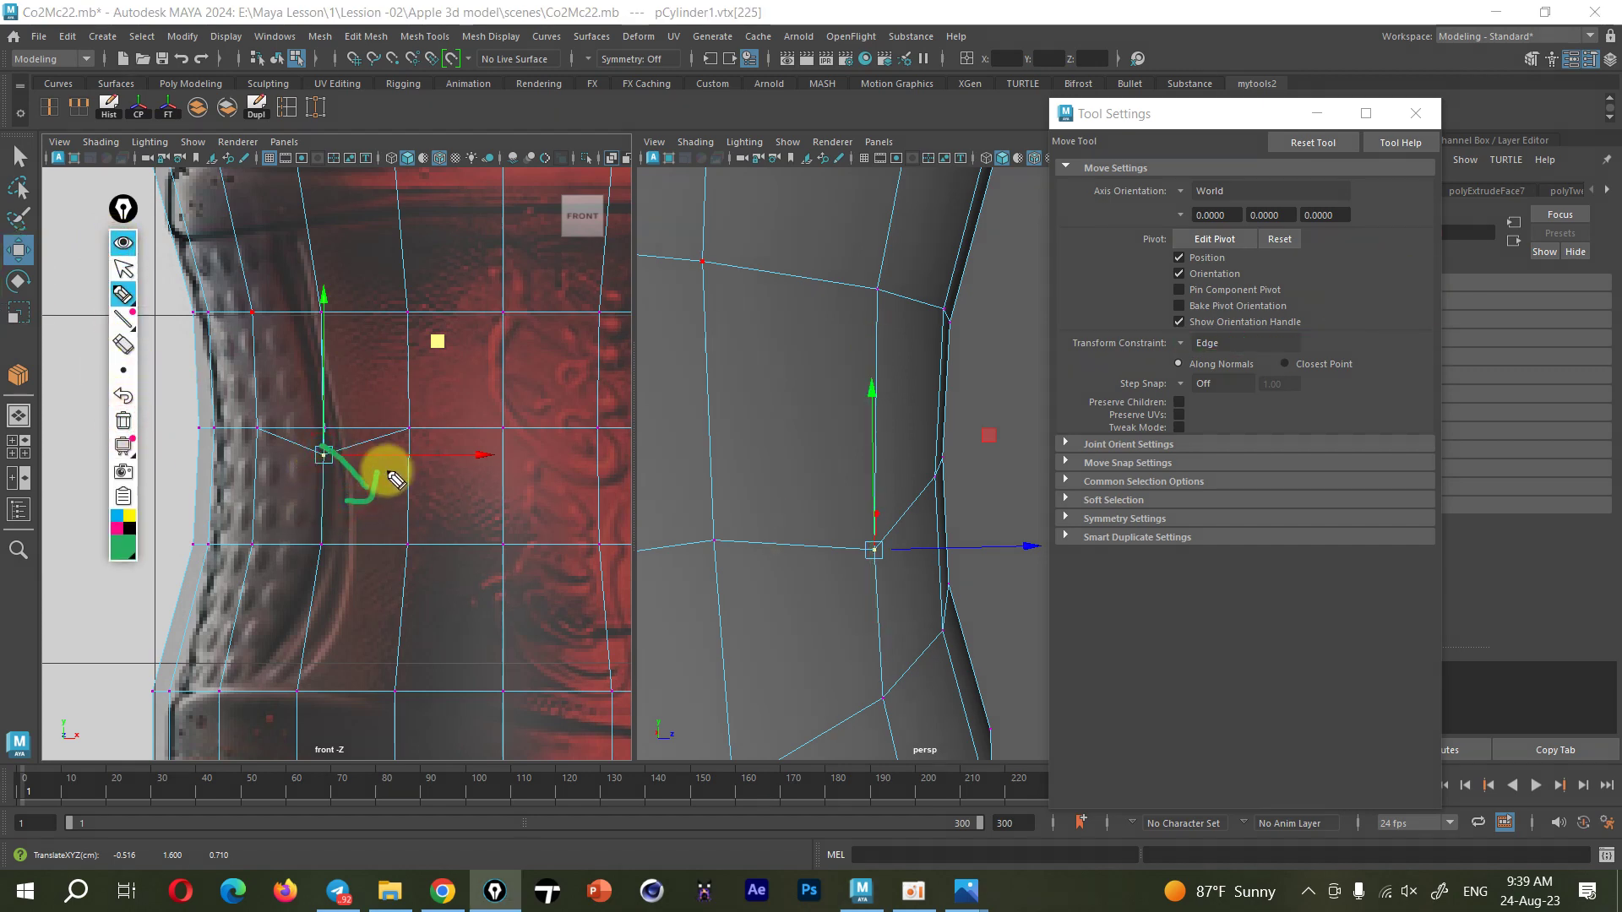
{"action": "mouse_move", "coordinate": [323, 456]}
{"action": "left_mouse_down"}
{"action": "mouse_move", "coordinate": [279, 459]}
{"action": "mouse_move", "coordinate": [325, 535]}
{"action": "mouse_move", "coordinate": [319, 517]}
{"action": "left_mouse_up"}
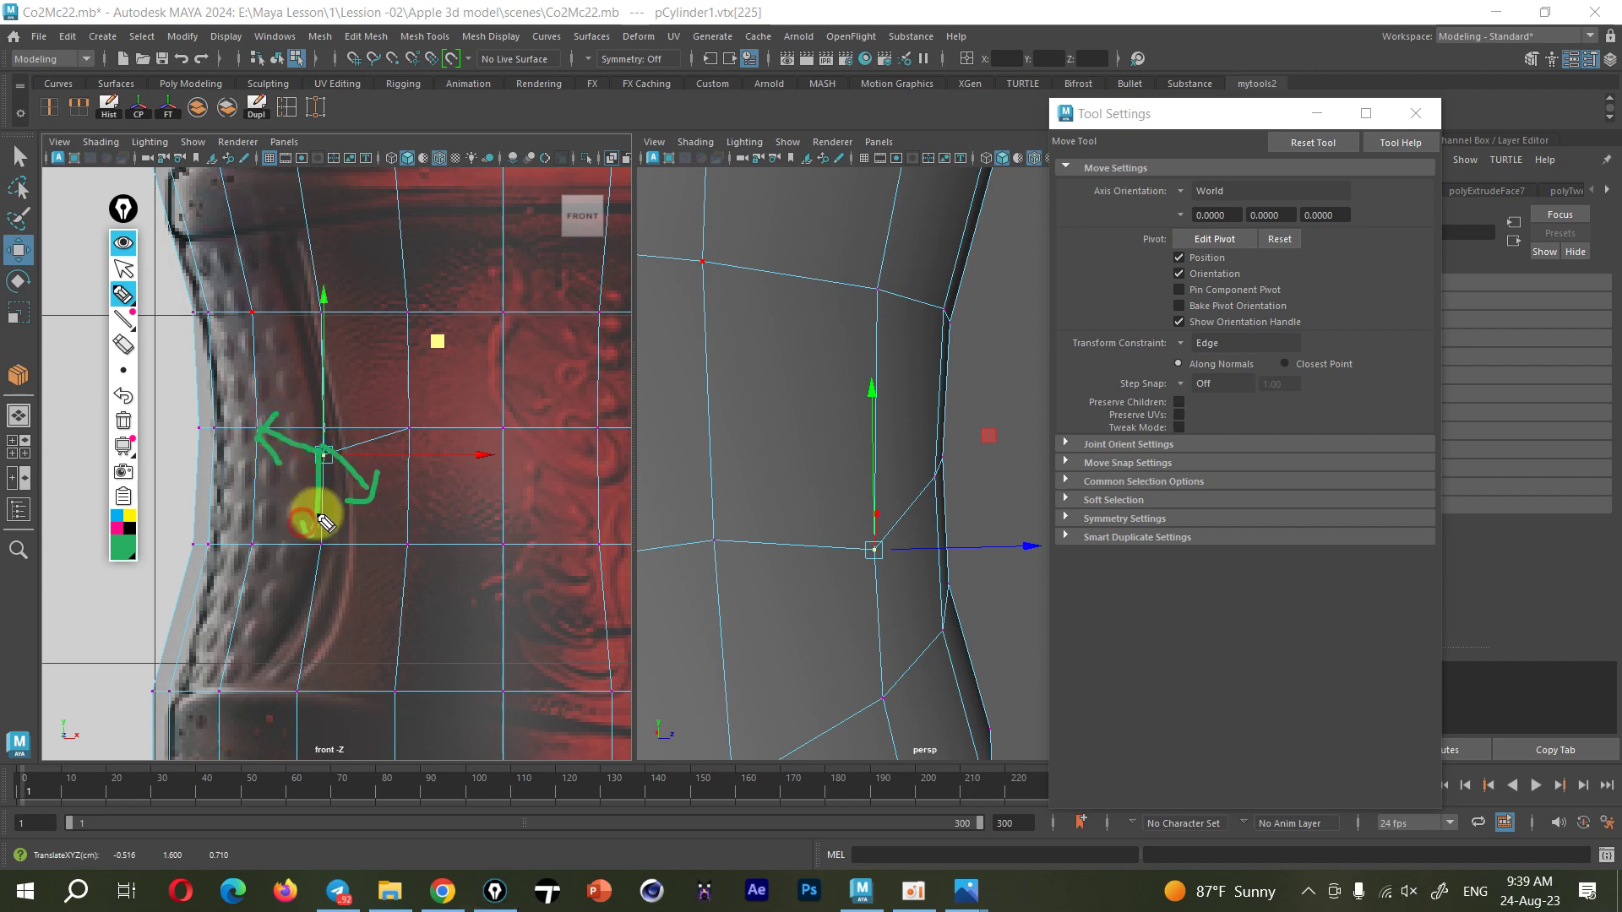
{"action": "left_click_drag", "start_coordinate": [323, 456], "coordinate": [413, 423]}
{"action": "left_click_drag", "start_coordinate": [400, 436], "coordinate": [405, 410]}
{"action": "mouse_move", "coordinate": [323, 460]}
{"action": "left_mouse_down"}
{"action": "mouse_move", "coordinate": [310, 372]}
{"action": "mouse_move", "coordinate": [348, 370]}
{"action": "left_mouse_up"}
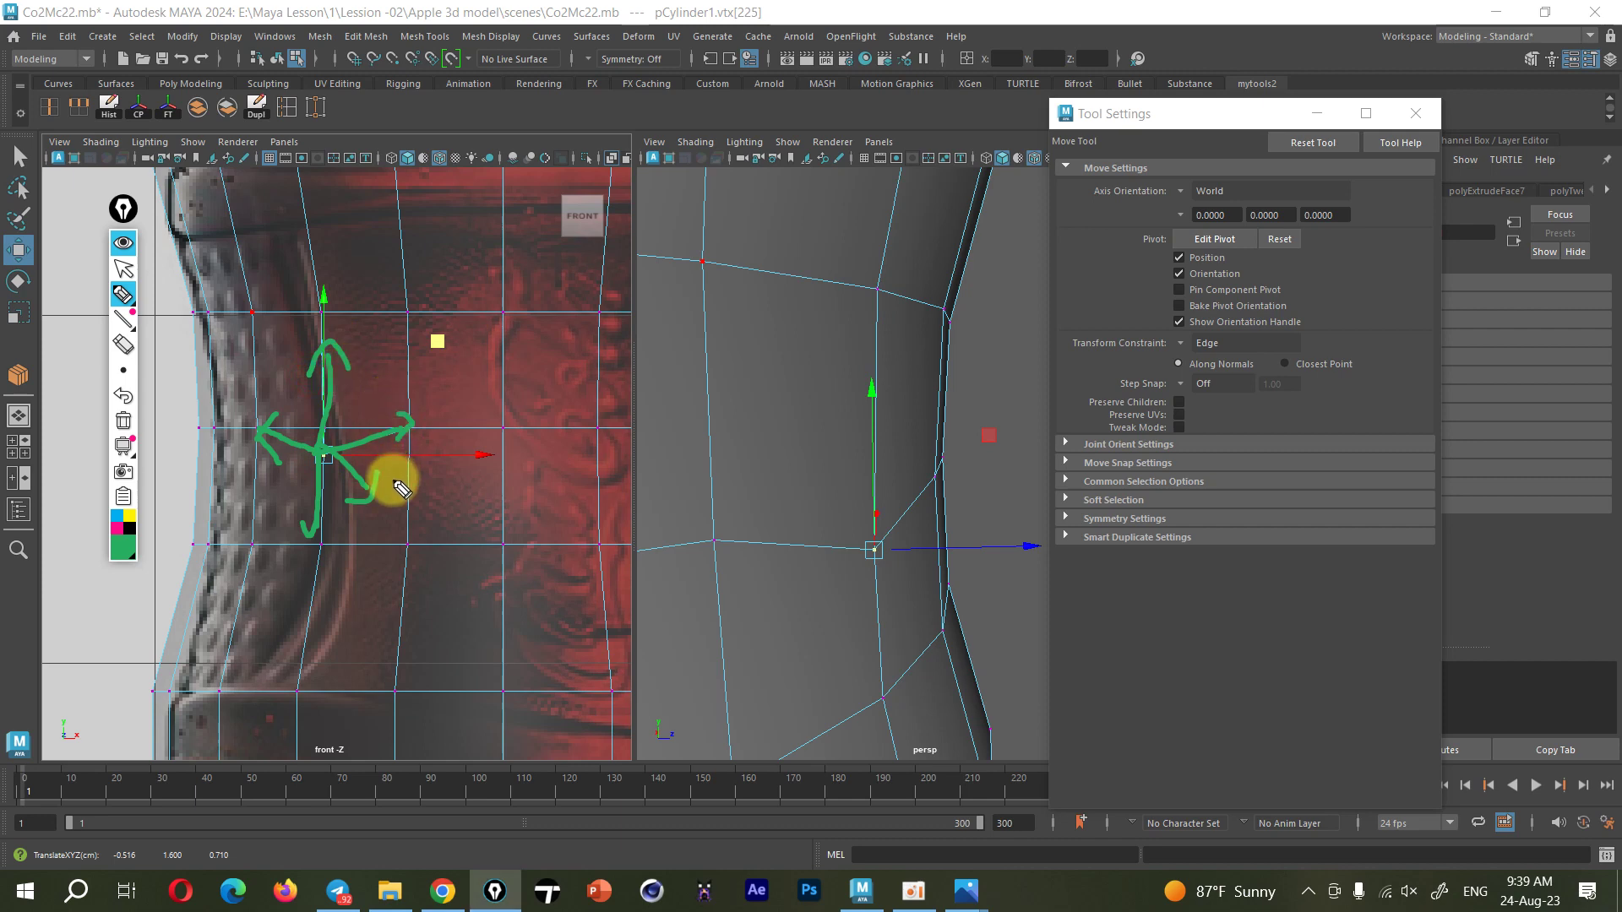
Clear the annotations, slide the vertex upward along its edge, then undo it
{"action": "left_click", "coordinate": [125, 242]}
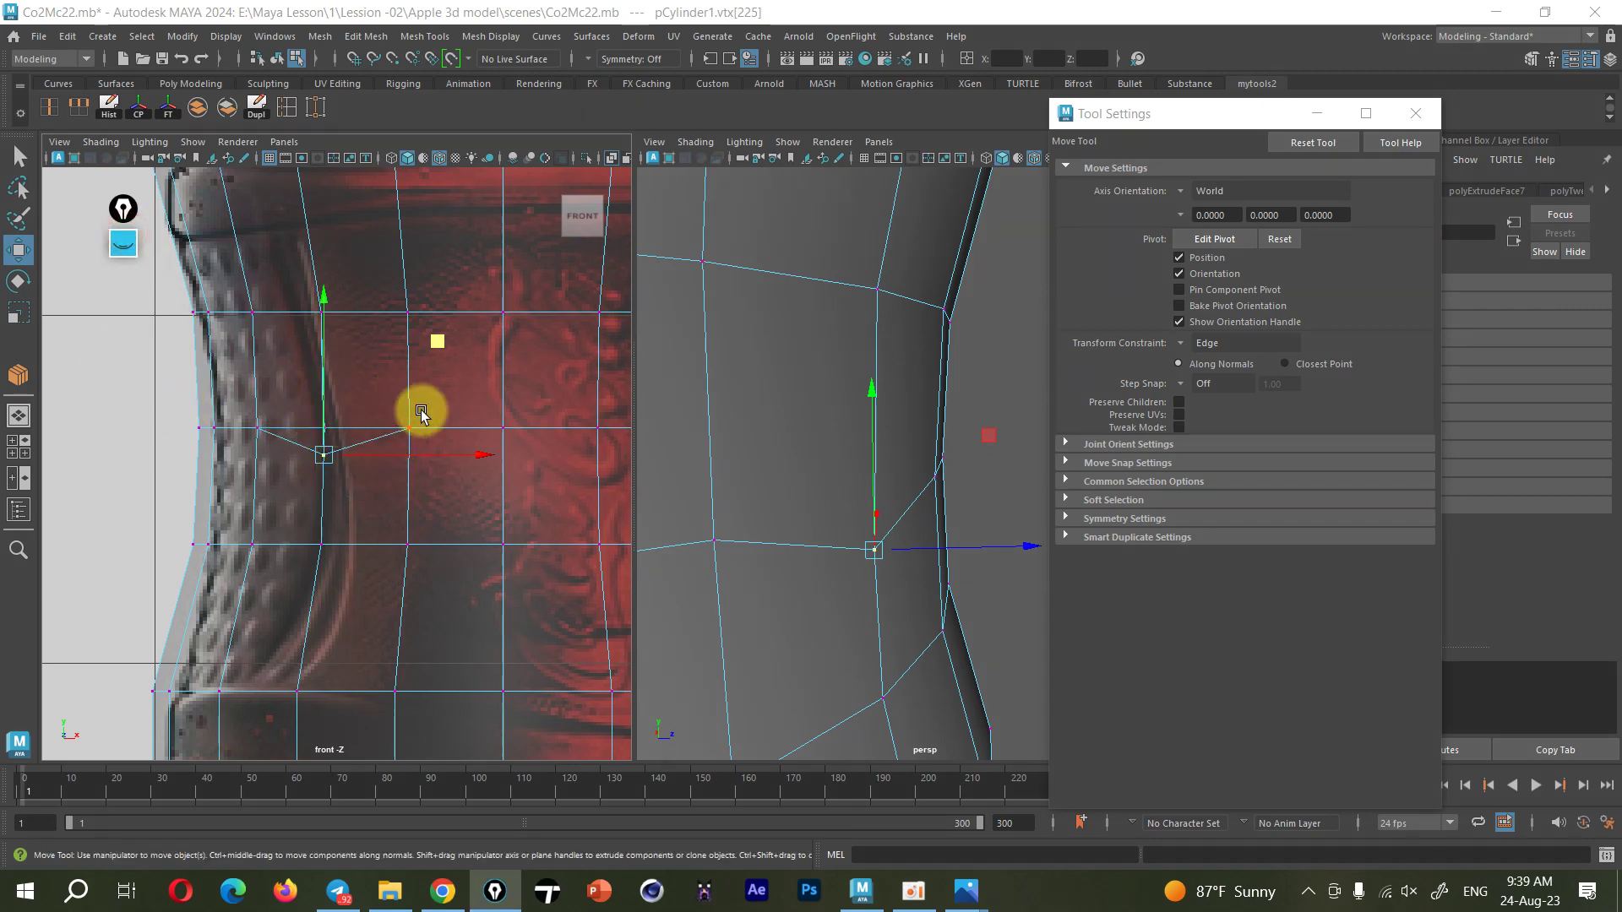
{"action": "middle_click_drag", "start_coordinate": [439, 326], "coordinate": [401, 288]}
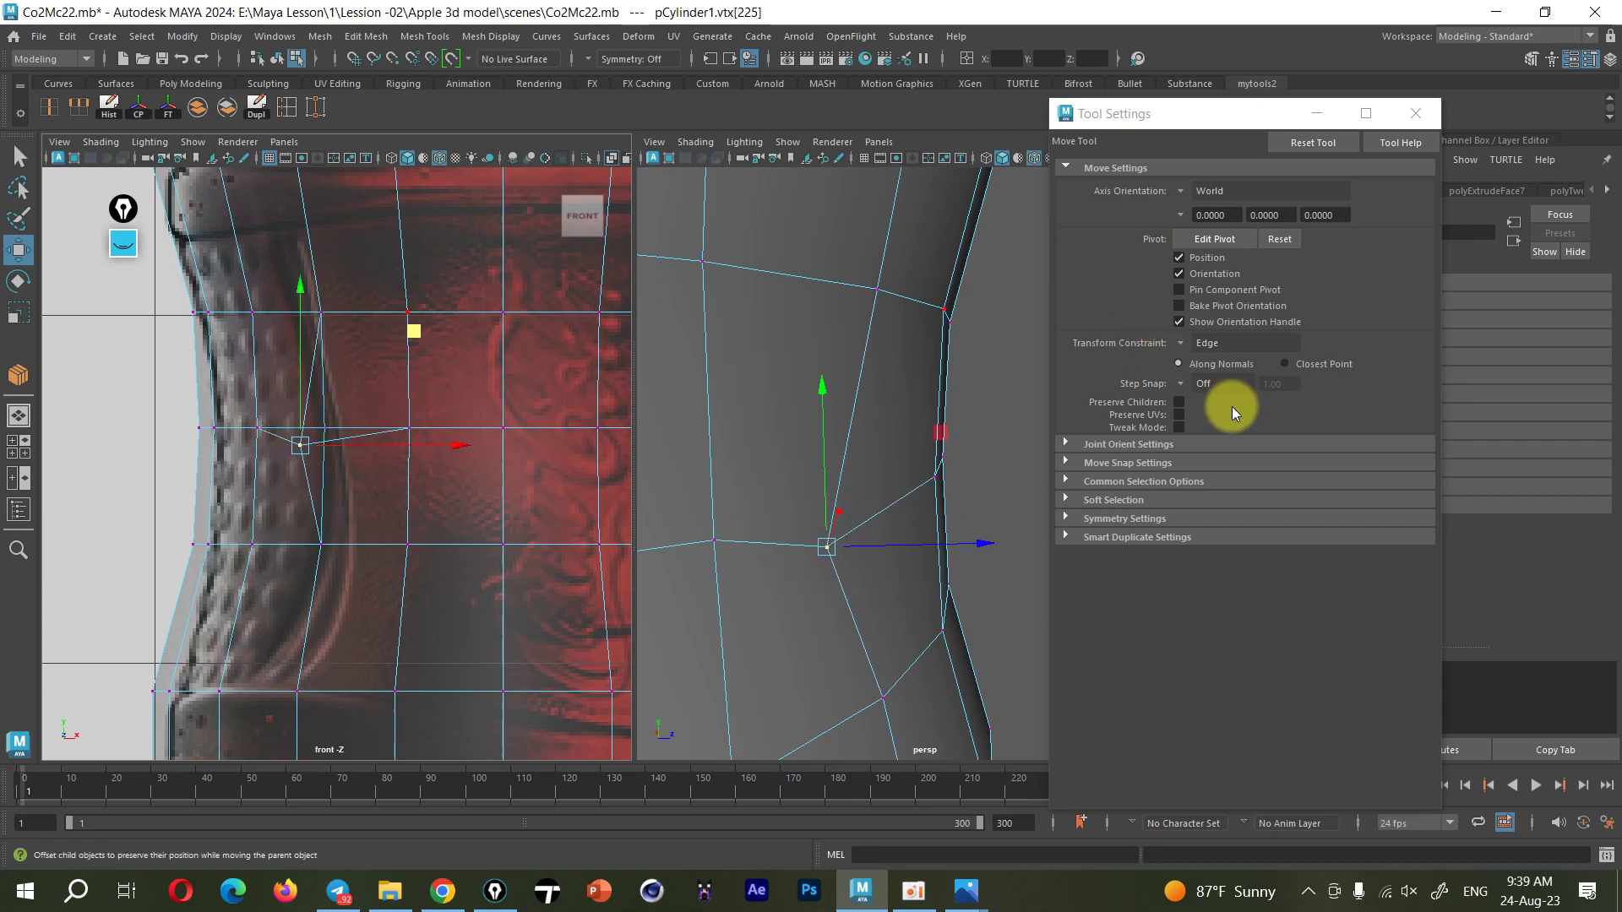
{"action": "key", "text": "ctrl+z"}
{"action": "key", "text": "ctrl+z"}
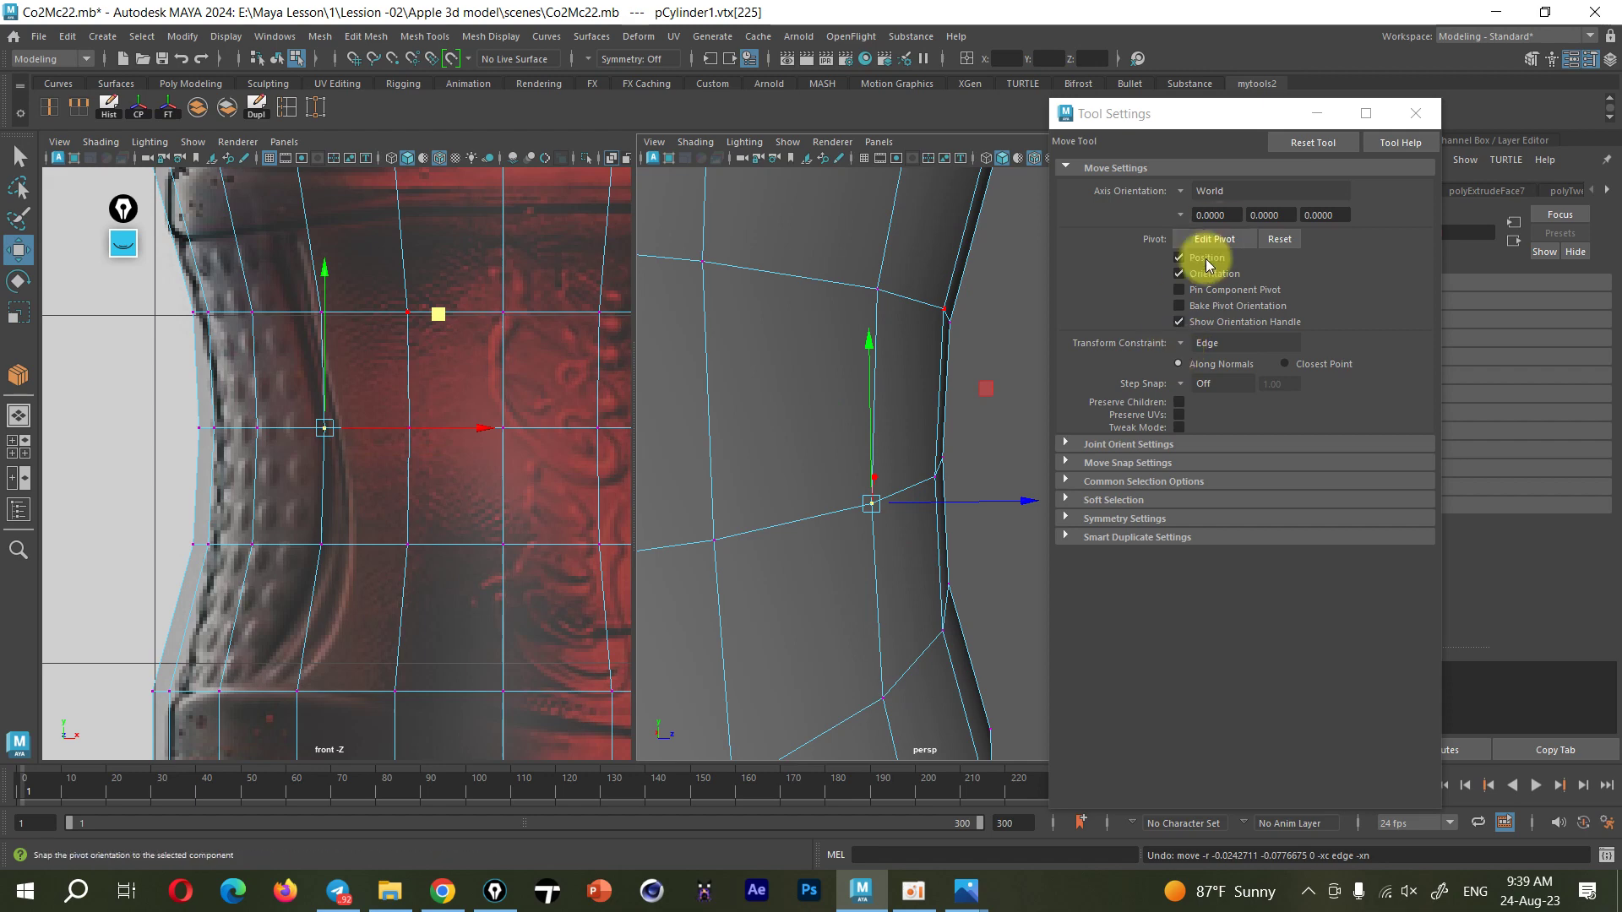
Undo the stray vertex move and set Transform Constraint to Edge
{"action": "left_click", "coordinate": [1187, 343]}
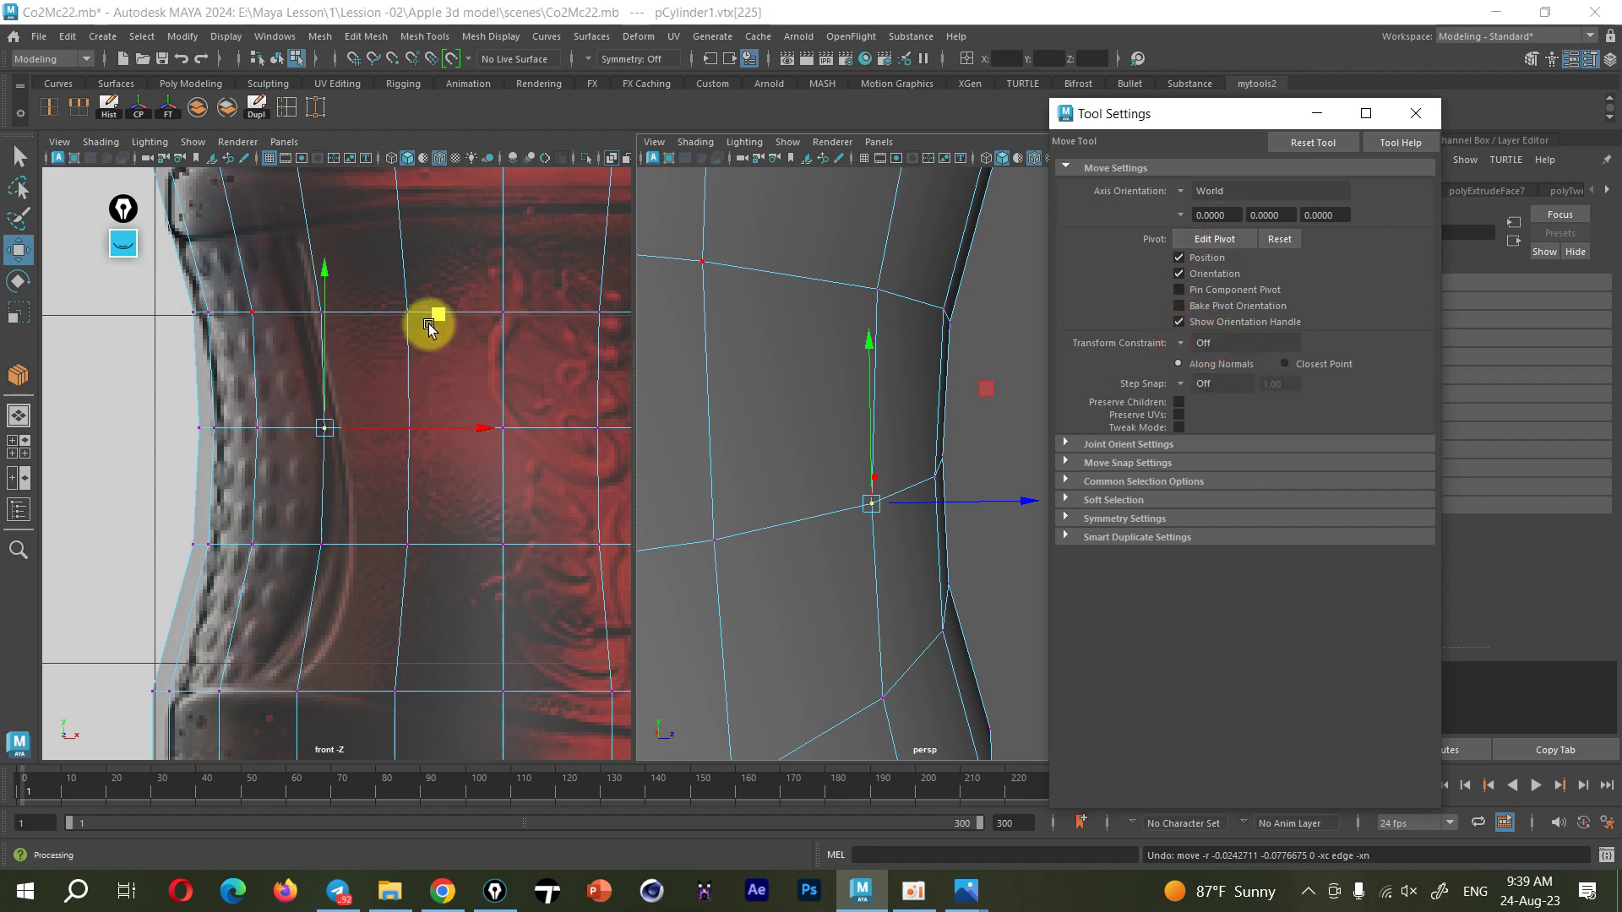
{"action": "mouse_move", "coordinate": [439, 311]}
{"action": "middle_mouse_down"}
{"action": "mouse_move", "coordinate": [484, 265]}
{"action": "mouse_move", "coordinate": [459, 254]}
{"action": "mouse_move", "coordinate": [492, 333]}
{"action": "mouse_move", "coordinate": [477, 384]}
{"action": "middle_mouse_up"}
{"action": "key", "text": "ctrl+z"}
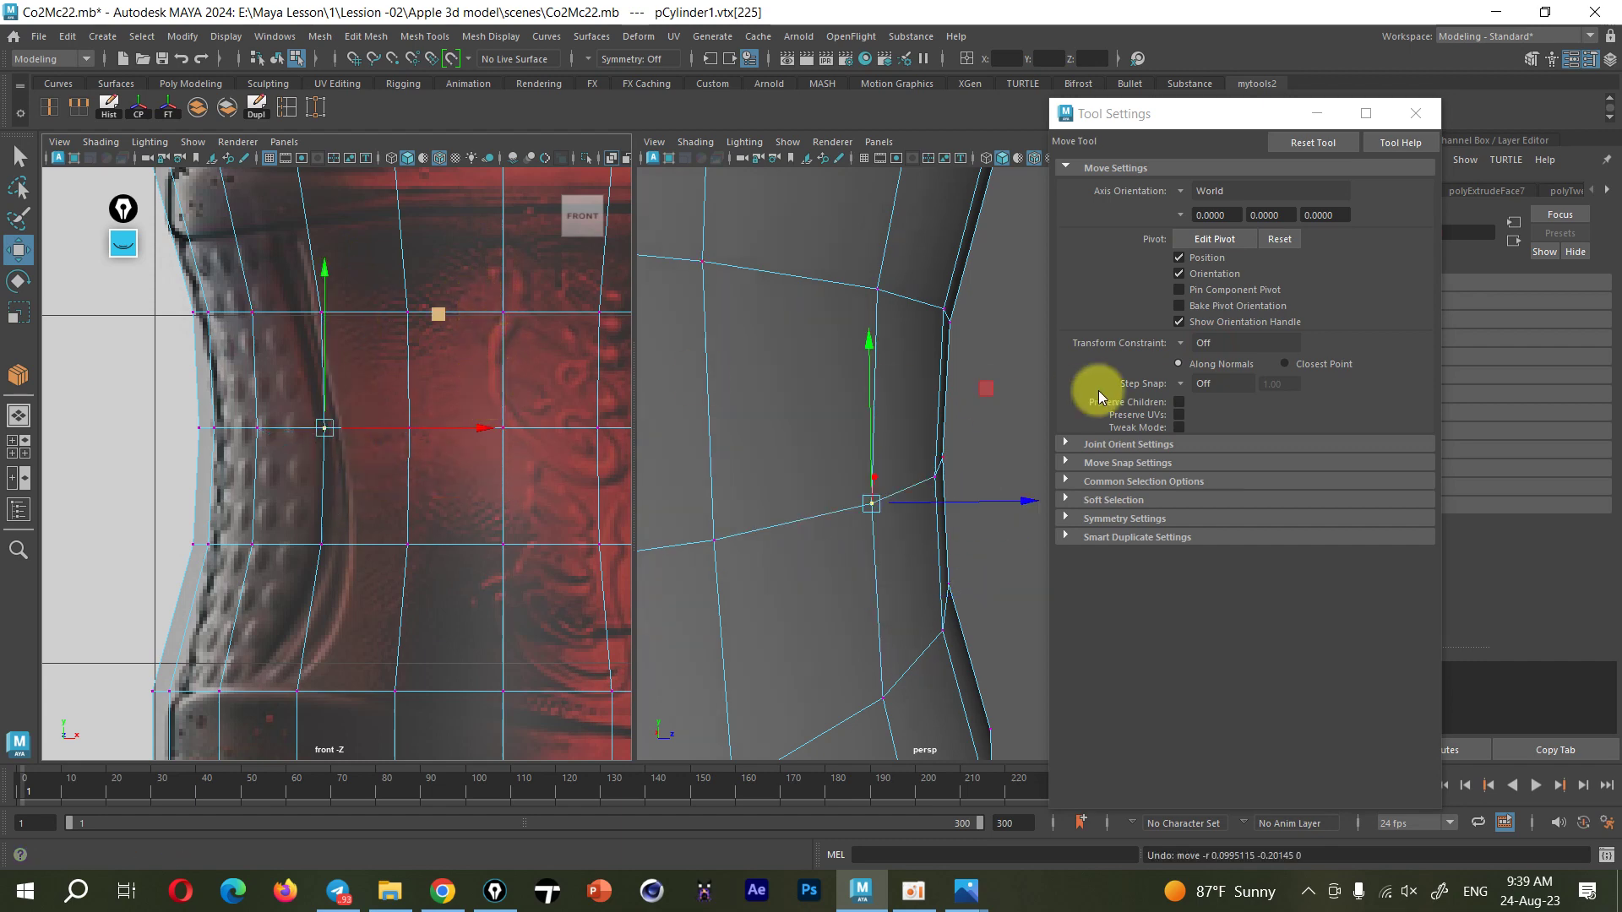
{"action": "left_click", "coordinate": [1187, 346]}
{"action": "left_click", "coordinate": [1215, 365]}
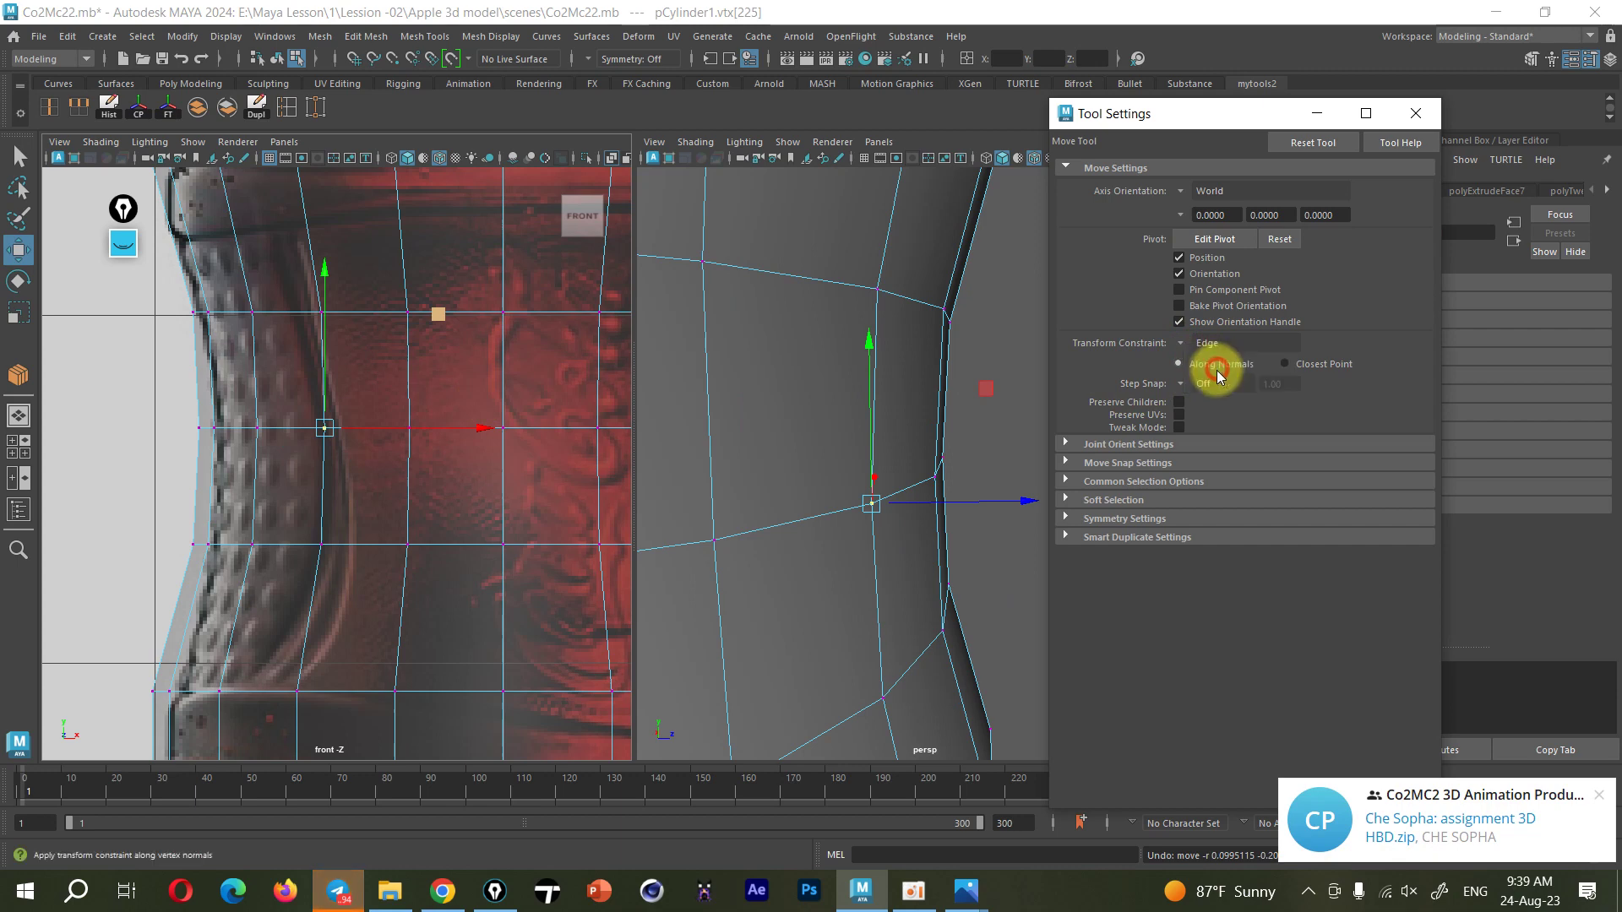
Slide the upper outline vertices slightly along their edges toward the reference
{"action": "middle_click_drag", "start_coordinate": [440, 313], "coordinate": [438, 320]}
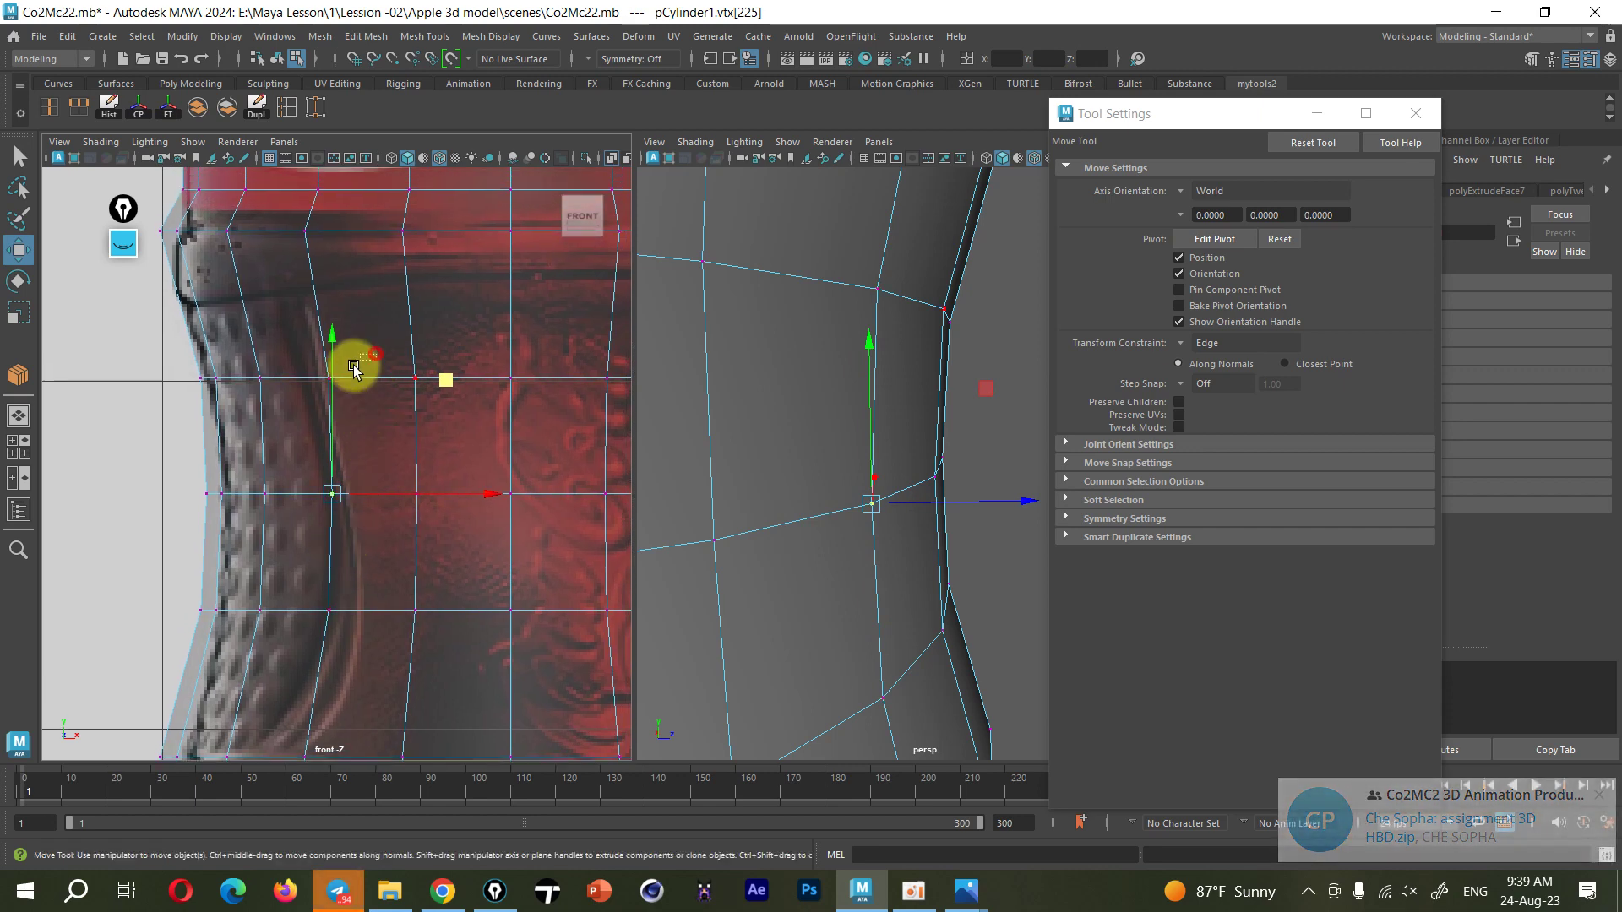
{"action": "middle_click_drag", "start_coordinate": [382, 386], "coordinate": [366, 372]}
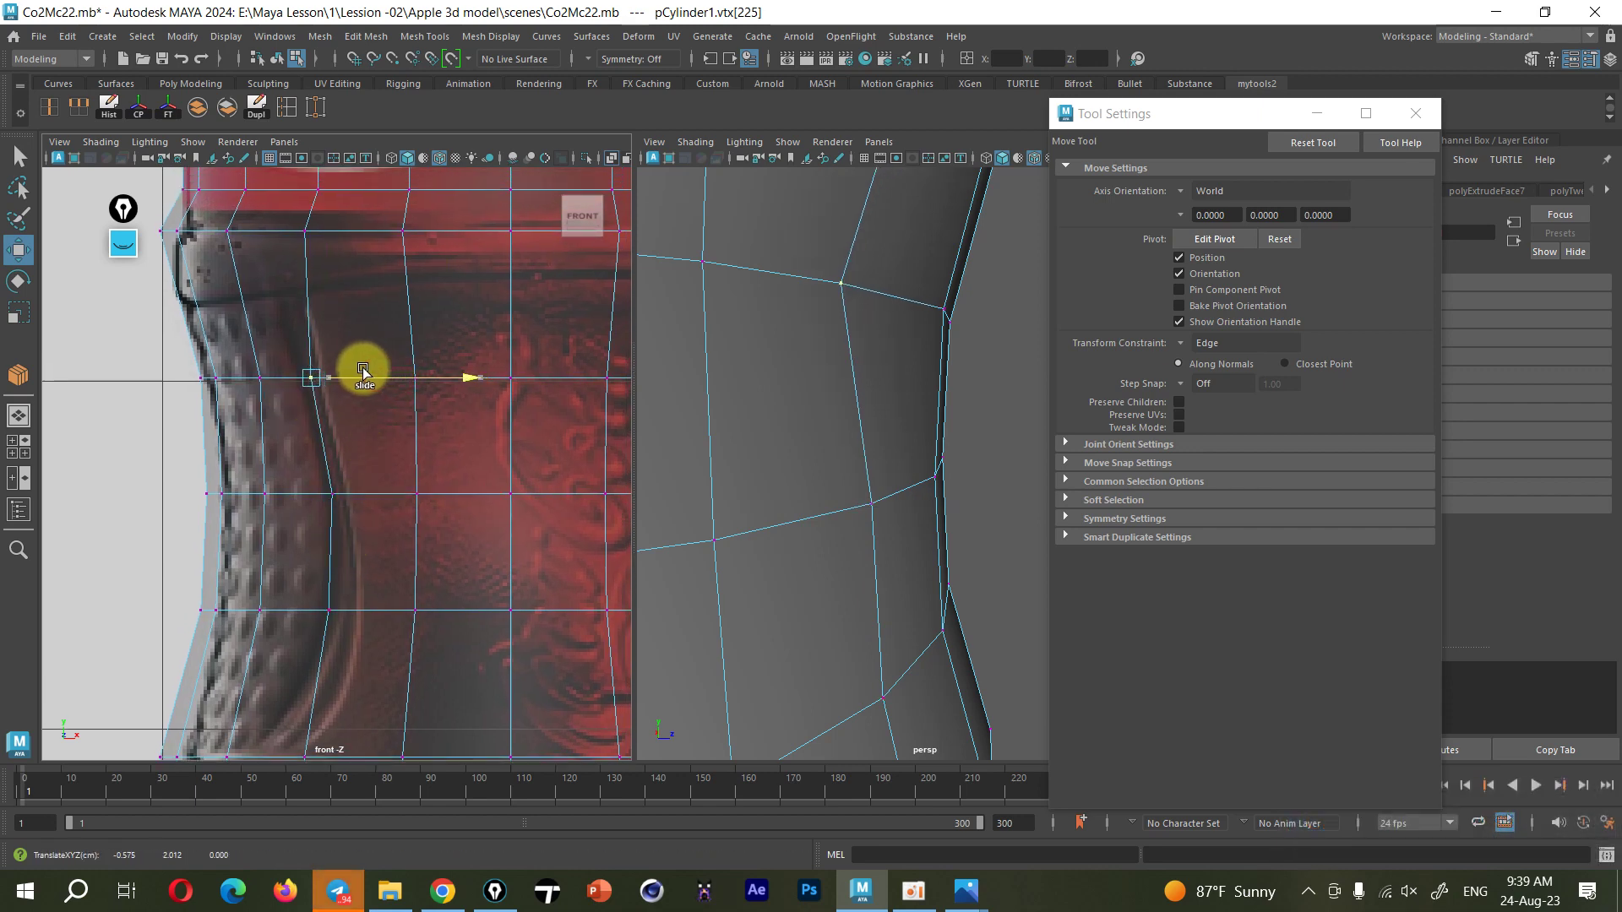
{"action": "scroll", "coordinate": [831, 317], "scroll_direction": "down", "scroll_amount": 3}
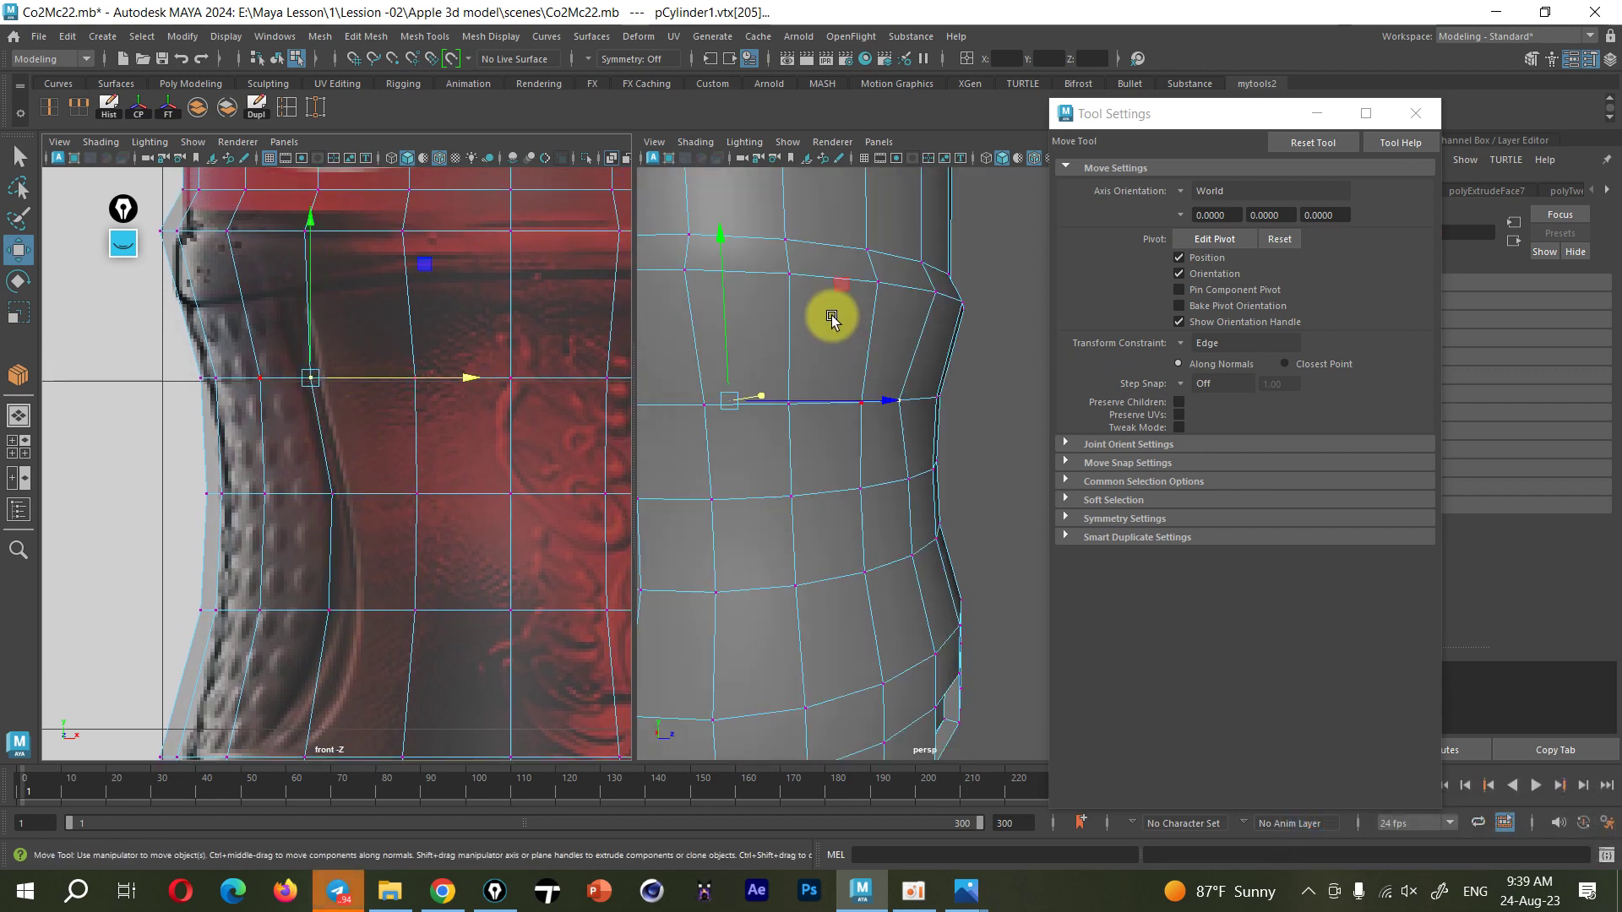
{"action": "scroll", "coordinate": [863, 481], "scroll_direction": "down", "scroll_amount": 3}
{"action": "mouse_move", "coordinate": [862, 481]}
{"action": "left_mouse_down", "text": "alt"}
{"action": "mouse_move", "coordinate": [919, 488]}
{"action": "mouse_move", "coordinate": [803, 500]}
{"action": "left_mouse_up", "text": "alt"}
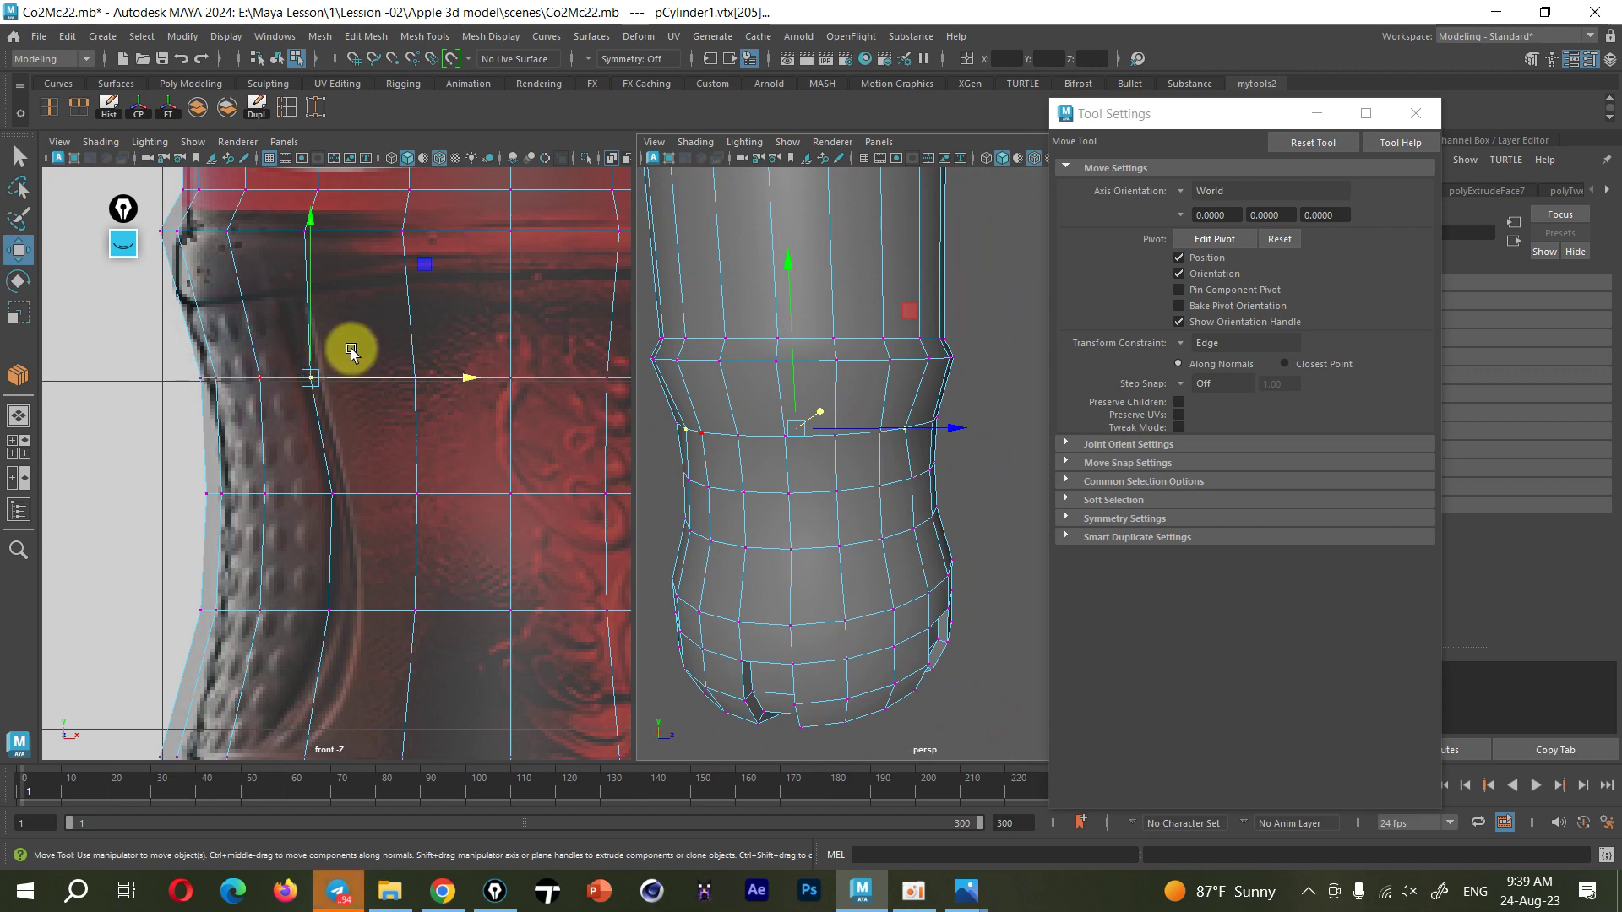
{"action": "left_click", "coordinate": [332, 493]}
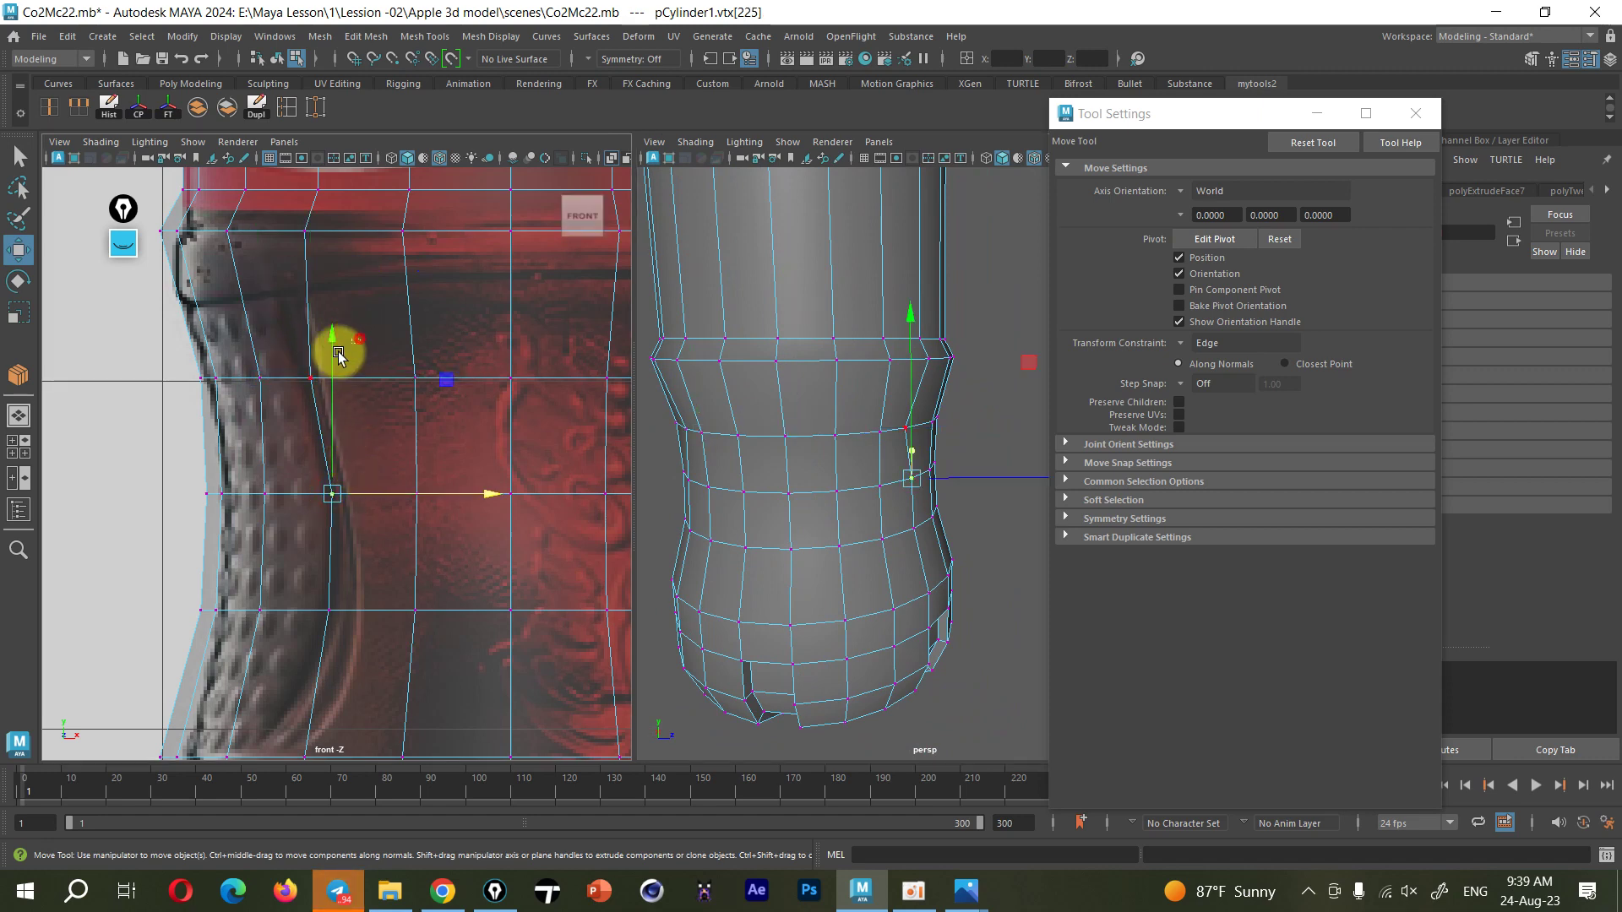
{"action": "left_click", "coordinate": [304, 385]}
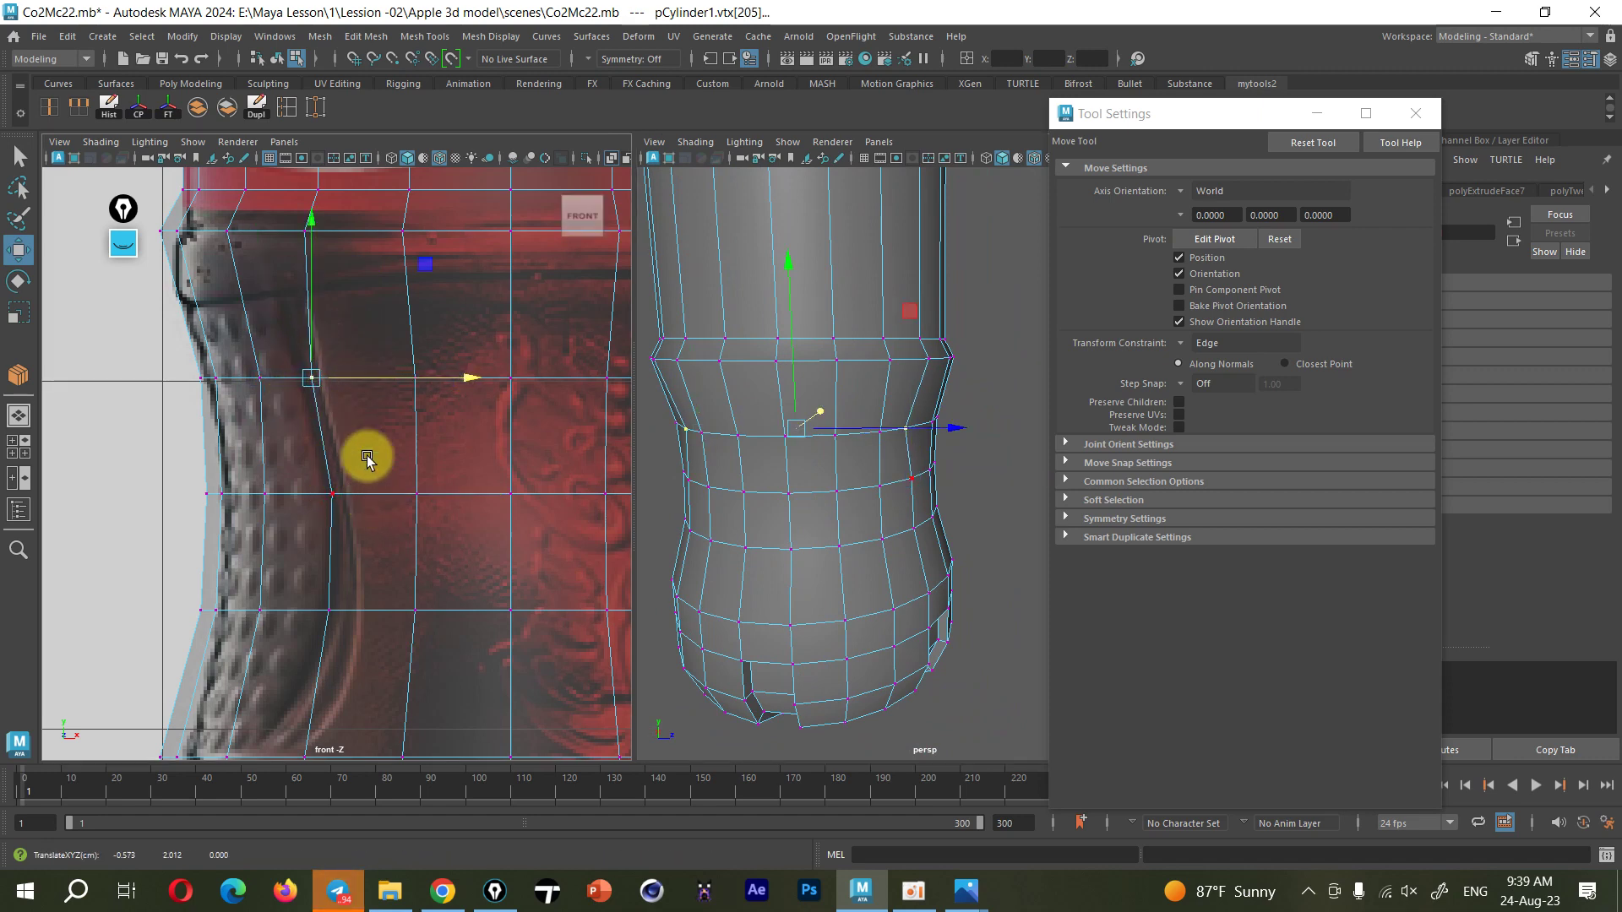
Slide the left outline vertices down to the base curve along their edges to match the reference
{"action": "middle_click_drag", "start_coordinate": [372, 501], "coordinate": [348, 410], "text": "alt"}
{"action": "left_click", "coordinate": [311, 403]}
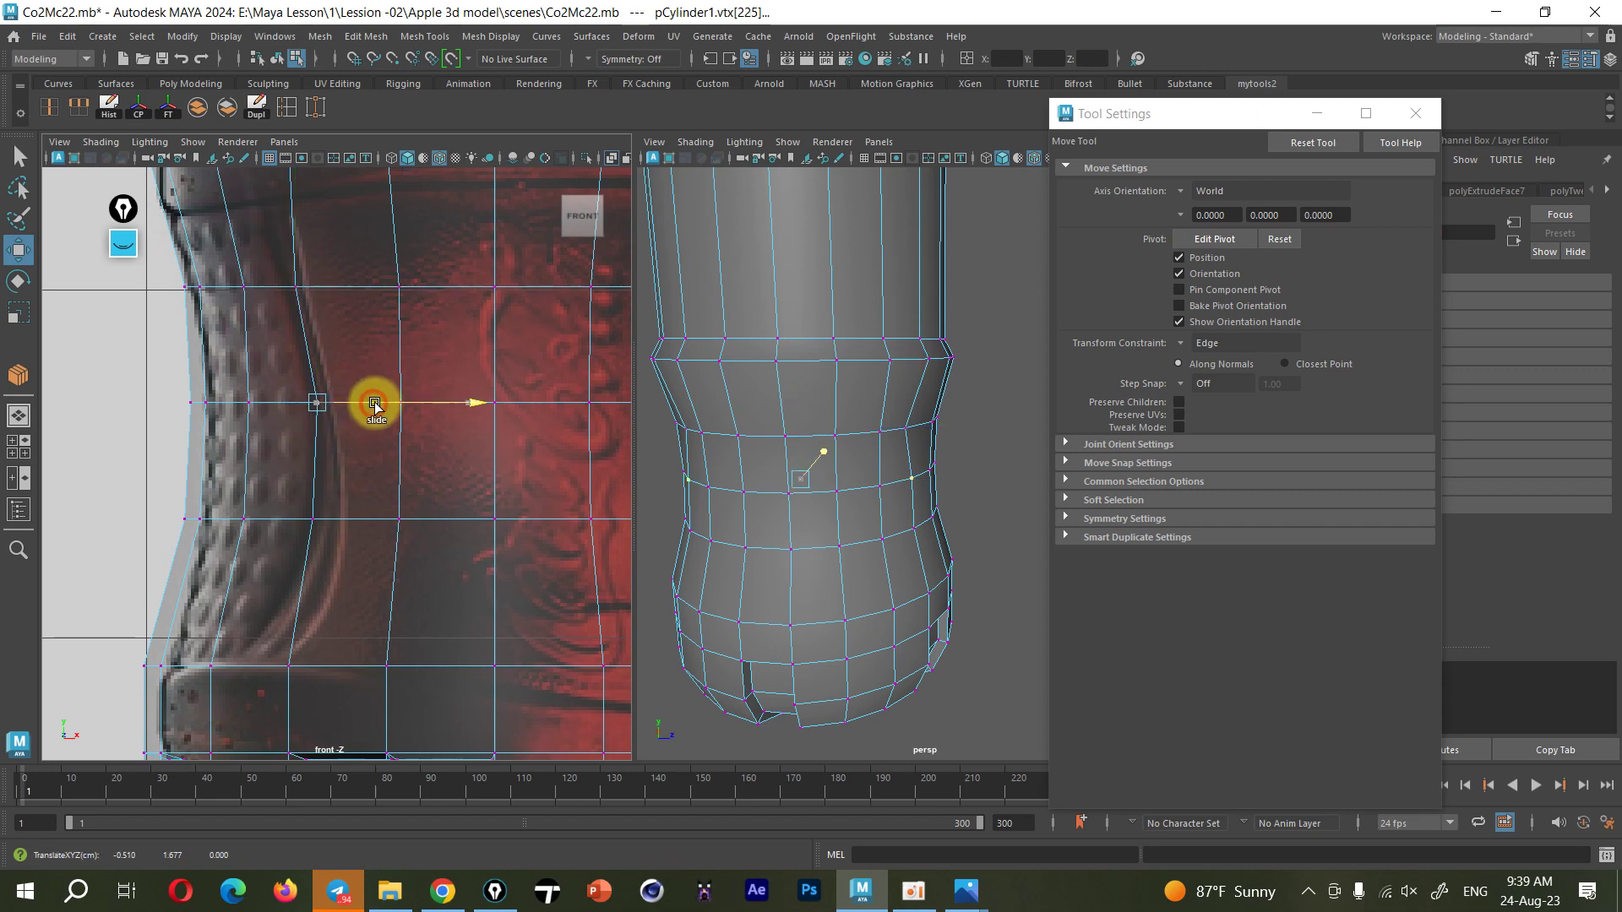
{"action": "middle_click_drag", "start_coordinate": [380, 438], "coordinate": [372, 401], "text": "alt"}
{"action": "mouse_move", "coordinate": [803, 626]}
{"action": "left_mouse_down", "text": "alt"}
{"action": "mouse_move", "coordinate": [844, 551]}
{"action": "mouse_move", "coordinate": [810, 454]}
{"action": "left_mouse_up", "text": "alt"}
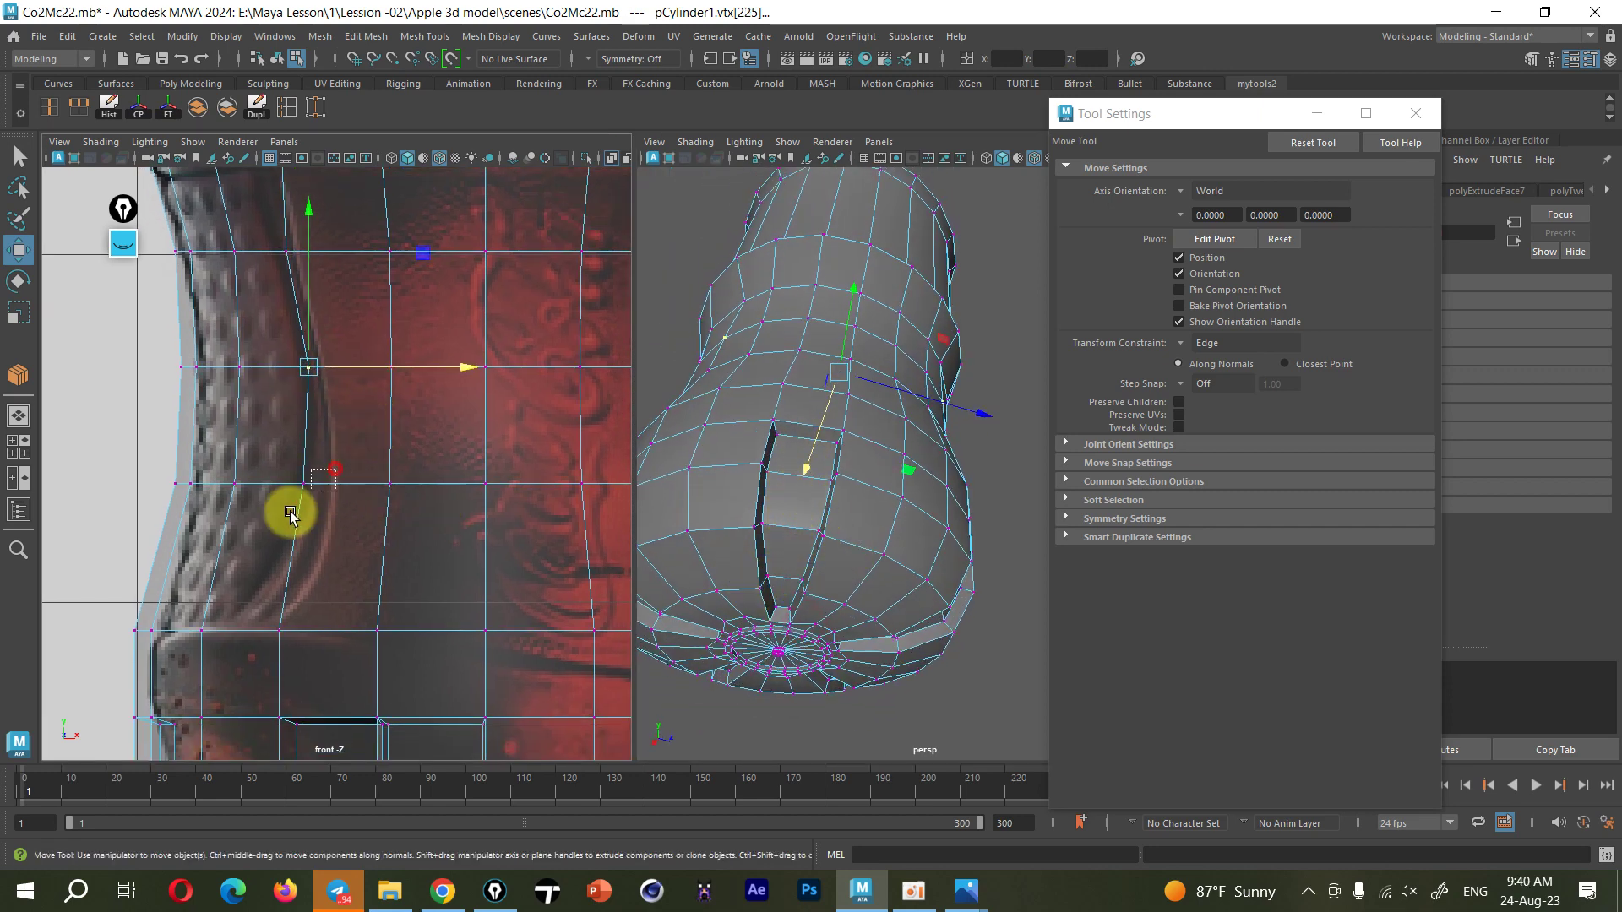
{"action": "left_click", "coordinate": [299, 485]}
{"action": "left_click_drag", "start_coordinate": [337, 483], "coordinate": [384, 473]}
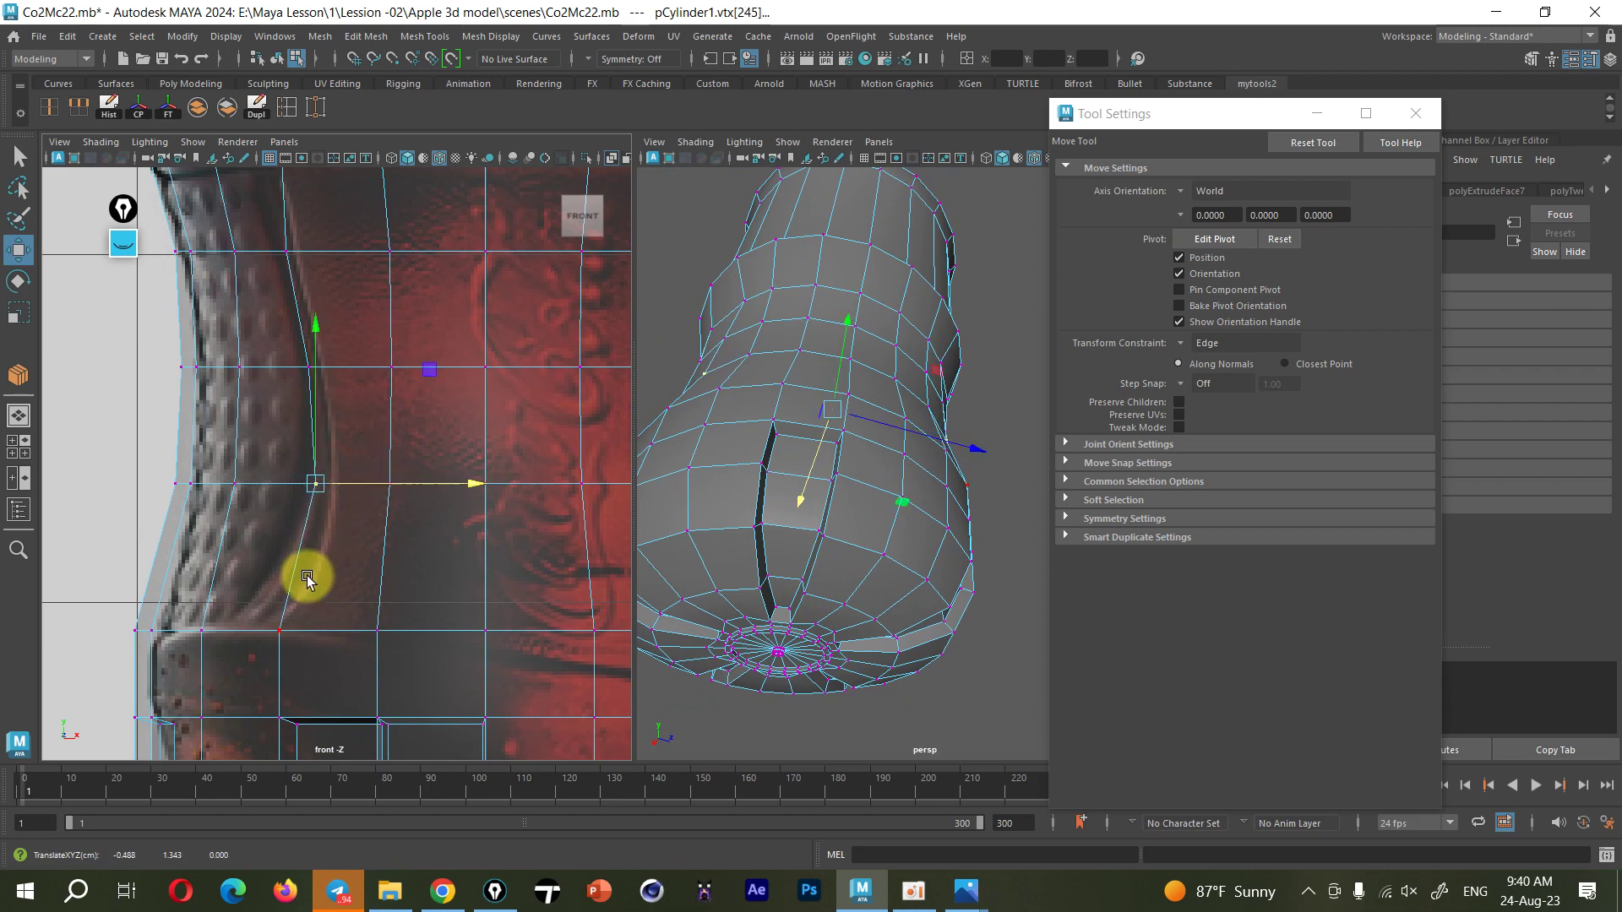
{"action": "left_click", "coordinate": [279, 630]}
{"action": "left_click_drag", "start_coordinate": [347, 634], "coordinate": [297, 632]}
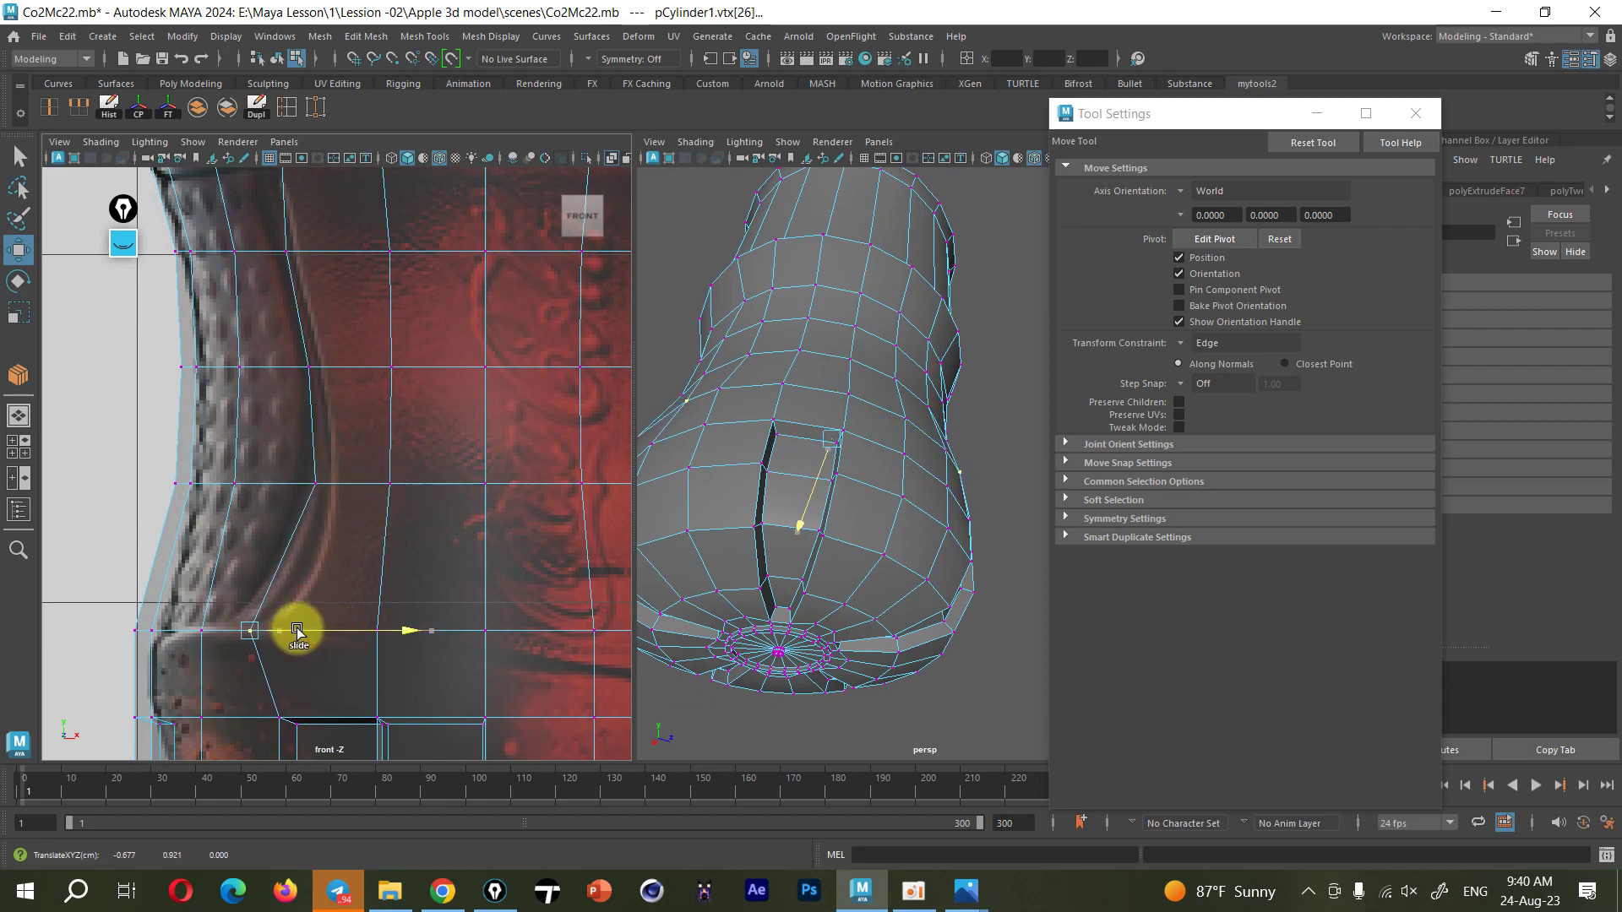
Fit the right-side outline vertices to the reference by sliding them inward and outward
{"action": "middle_click_drag", "start_coordinate": [362, 507], "coordinate": [261, 535], "text": "alt"}
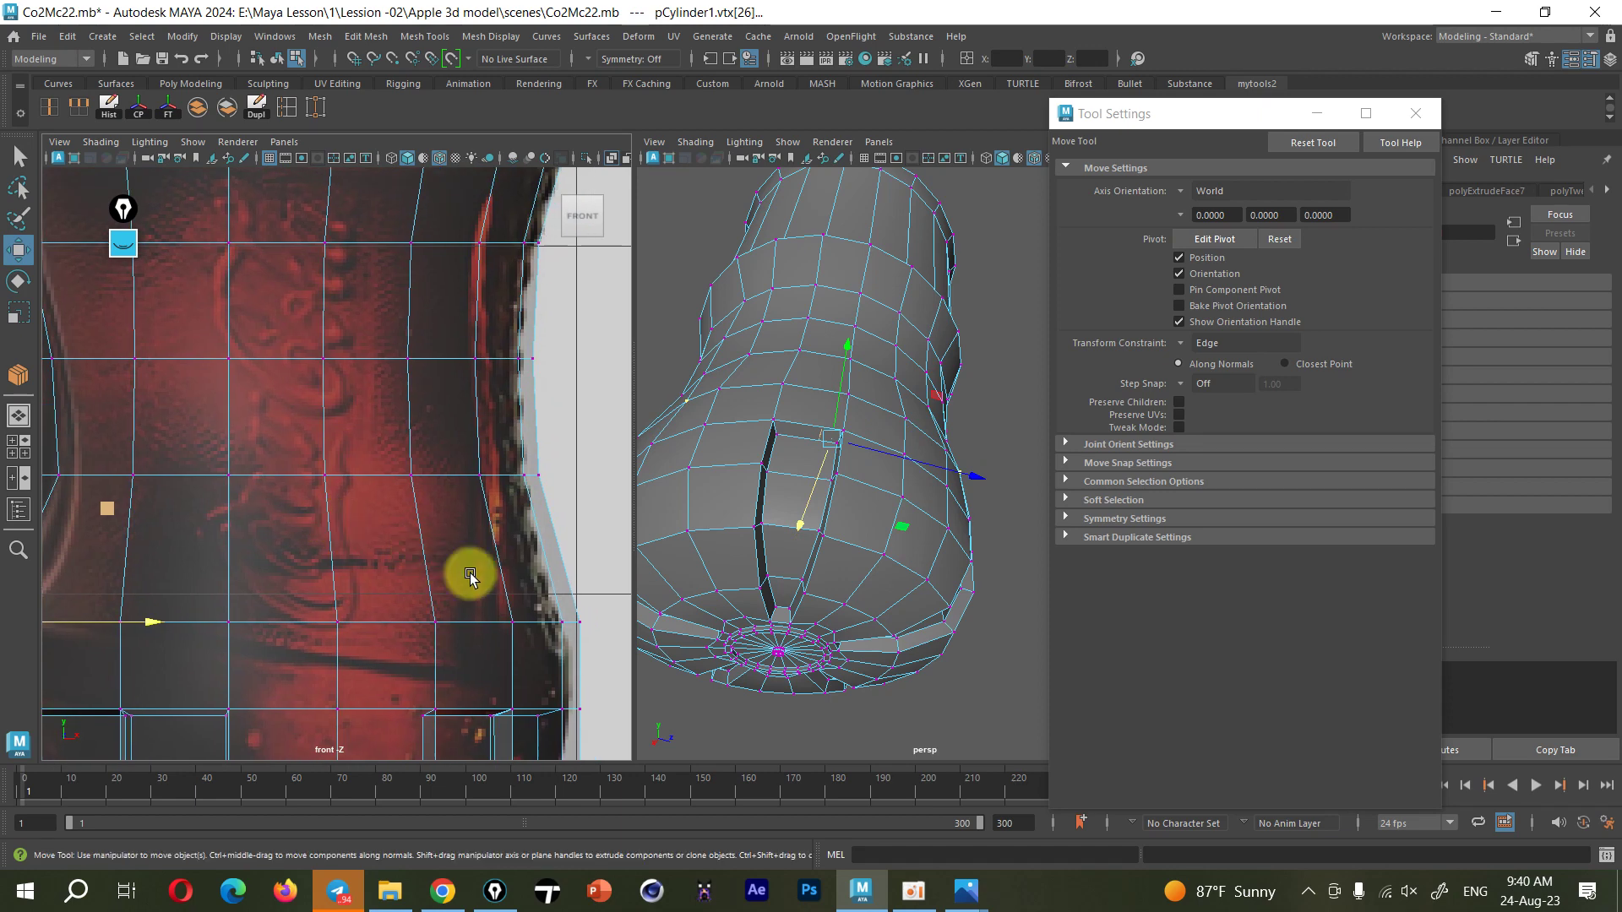
{"action": "left_click", "coordinate": [512, 621]}
{"action": "left_click_drag", "start_coordinate": [576, 625], "coordinate": [547, 623]}
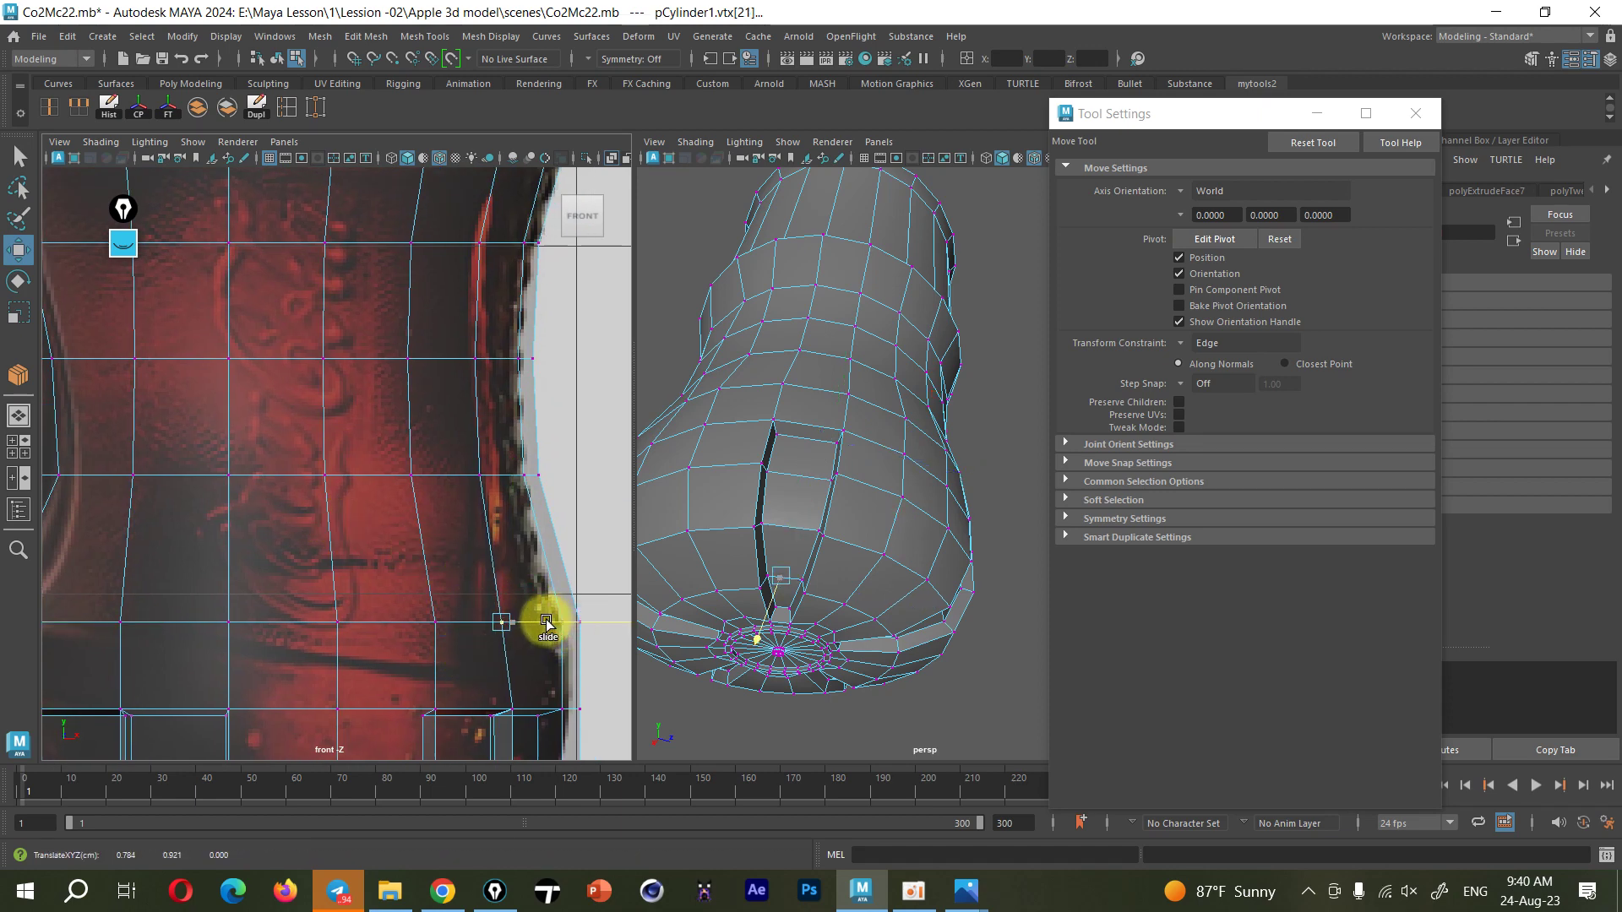
{"action": "mouse_move", "coordinate": [515, 625]}
{"action": "middle_mouse_down", "text": "alt"}
{"action": "mouse_move", "coordinate": [470, 681]}
{"action": "mouse_move", "coordinate": [403, 497]}
{"action": "mouse_move", "coordinate": [453, 568]}
{"action": "middle_mouse_up", "text": "alt"}
{"action": "left_click", "coordinate": [431, 565]}
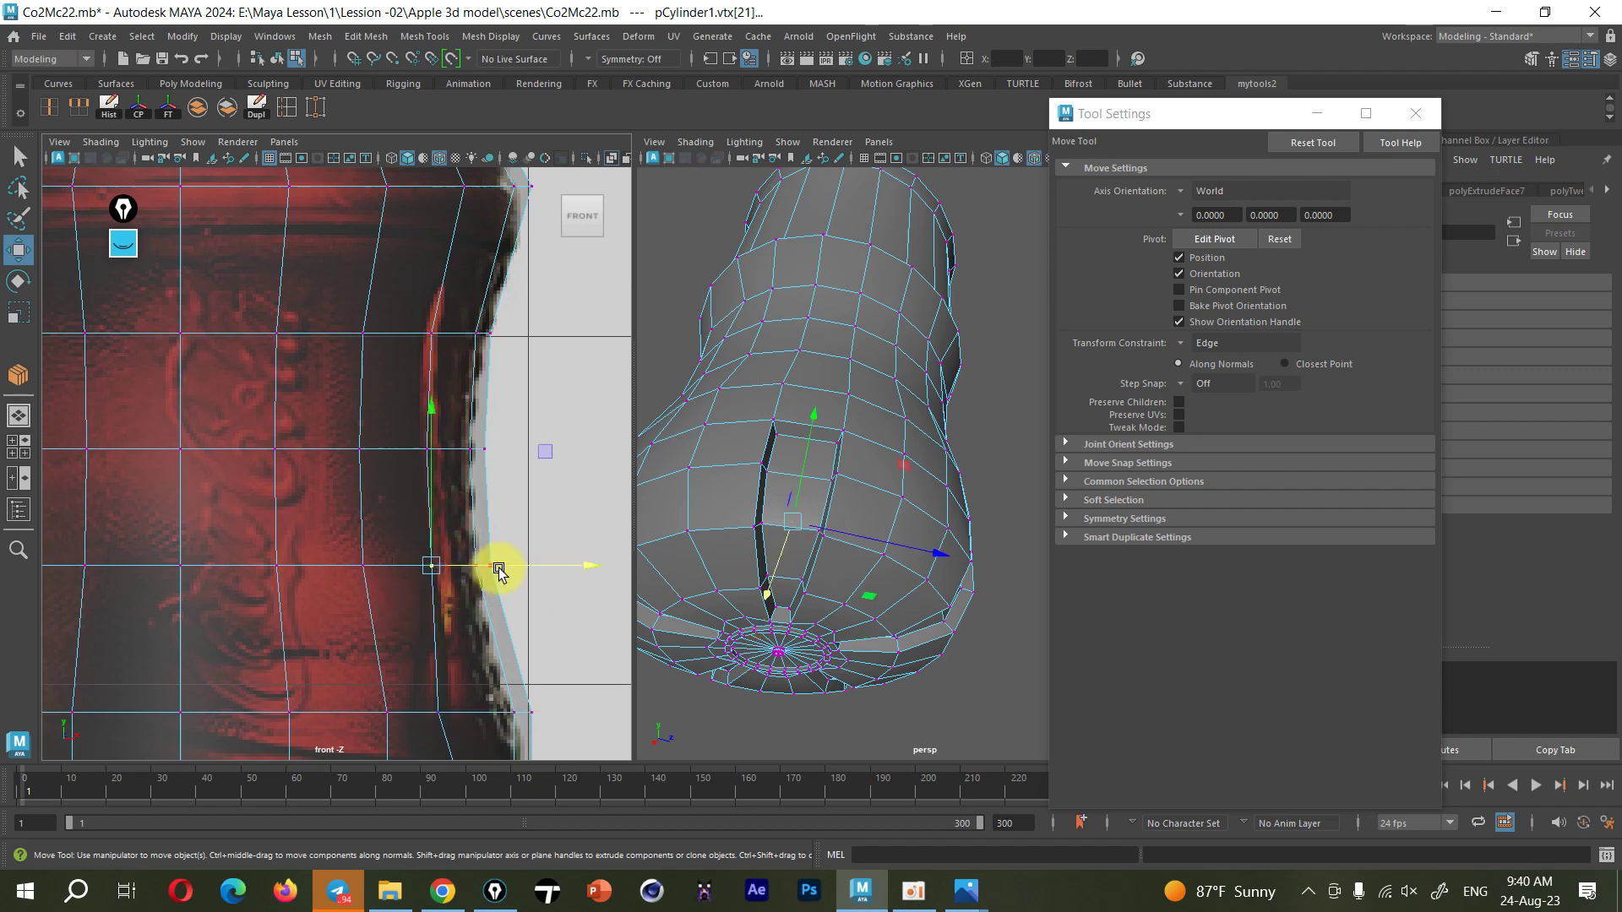
{"action": "left_click_drag", "start_coordinate": [515, 565], "coordinate": [520, 566]}
{"action": "left_click", "coordinate": [431, 333]}
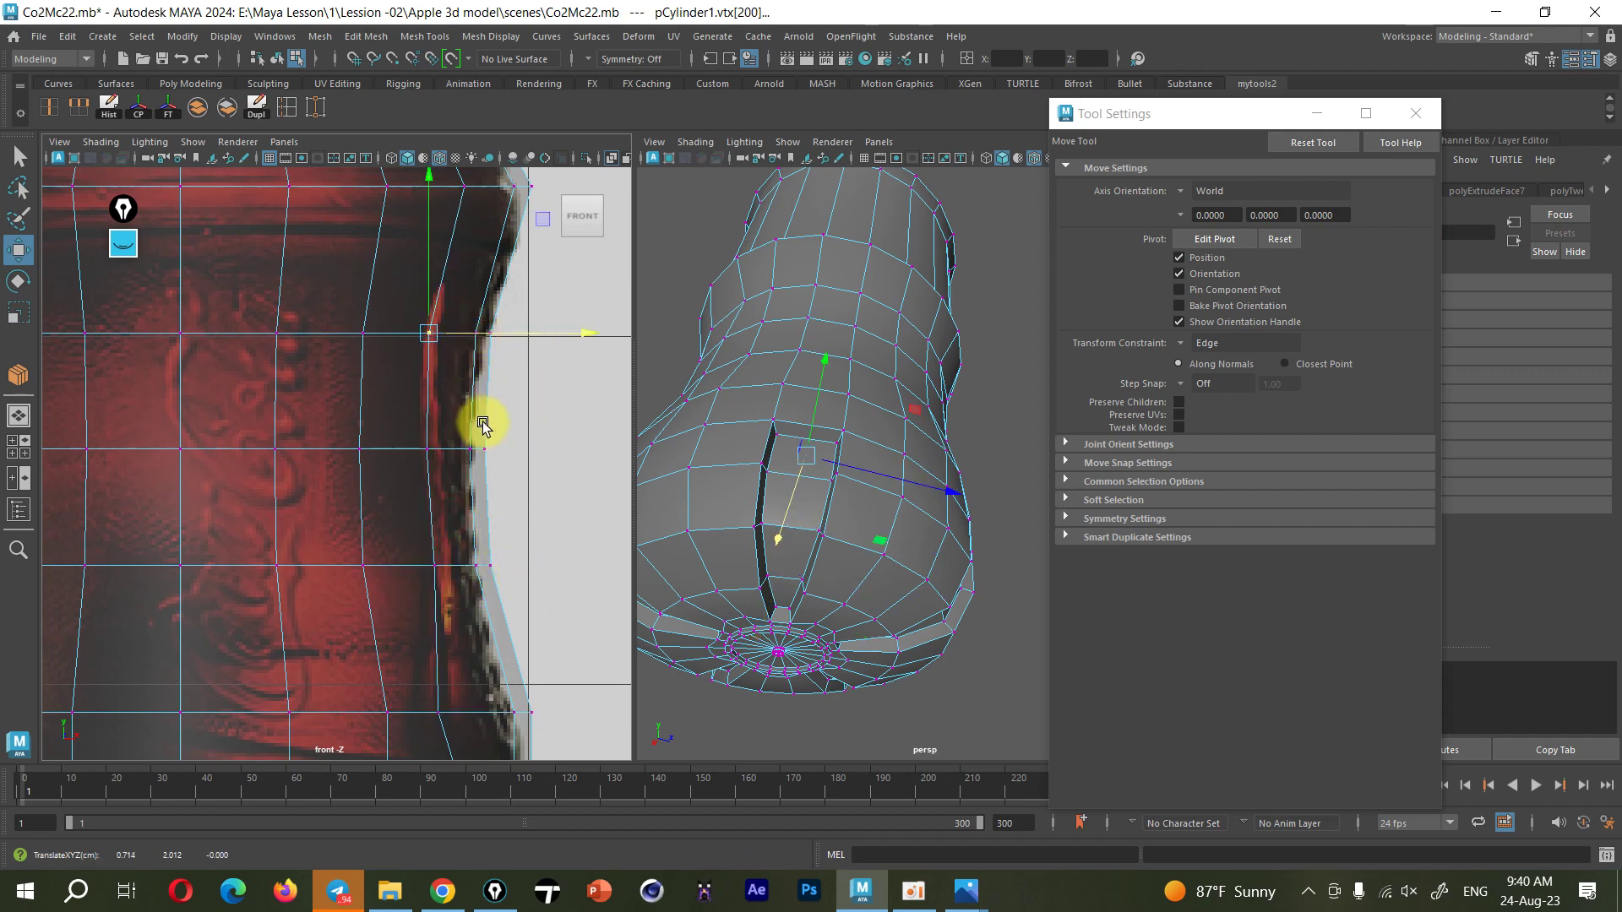
Widen the front view pane and reframe it toward the bottle's base
{"action": "middle_click_drag", "start_coordinate": [485, 422], "coordinate": [565, 409], "text": "alt"}
{"action": "left_click_drag", "start_coordinate": [635, 415], "coordinate": [728, 411]}
{"action": "scroll", "coordinate": [586, 372], "scroll_direction": "up", "scroll_amount": 2}
{"action": "scroll", "coordinate": [572, 408], "scroll_direction": "up", "scroll_amount": 2}
{"action": "middle_click_drag", "start_coordinate": [571, 409], "coordinate": [567, 438], "text": "alt"}
{"action": "scroll", "coordinate": [567, 439], "scroll_direction": "down", "scroll_amount": 2}
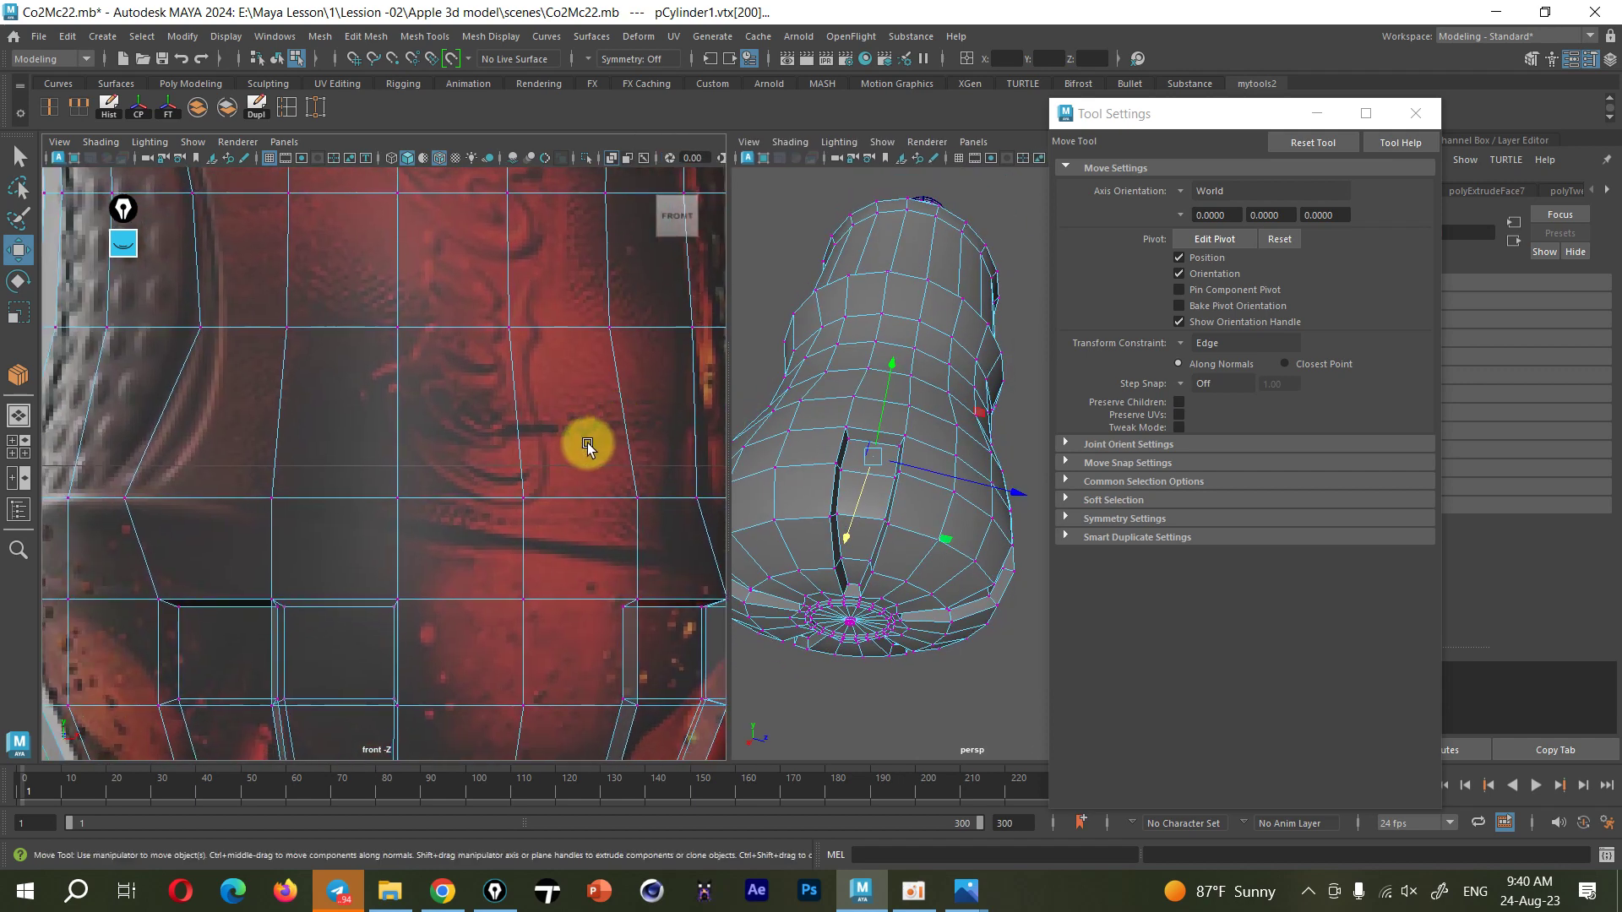
{"action": "scroll", "coordinate": [507, 499], "scroll_direction": "down", "scroll_amount": 3}
{"action": "scroll", "coordinate": [507, 507], "scroll_direction": "up", "scroll_amount": 2}
{"action": "scroll", "coordinate": [498, 541], "scroll_direction": "up", "scroll_amount": 3}
{"action": "scroll", "coordinate": [495, 555], "scroll_direction": "down", "scroll_amount": 3}
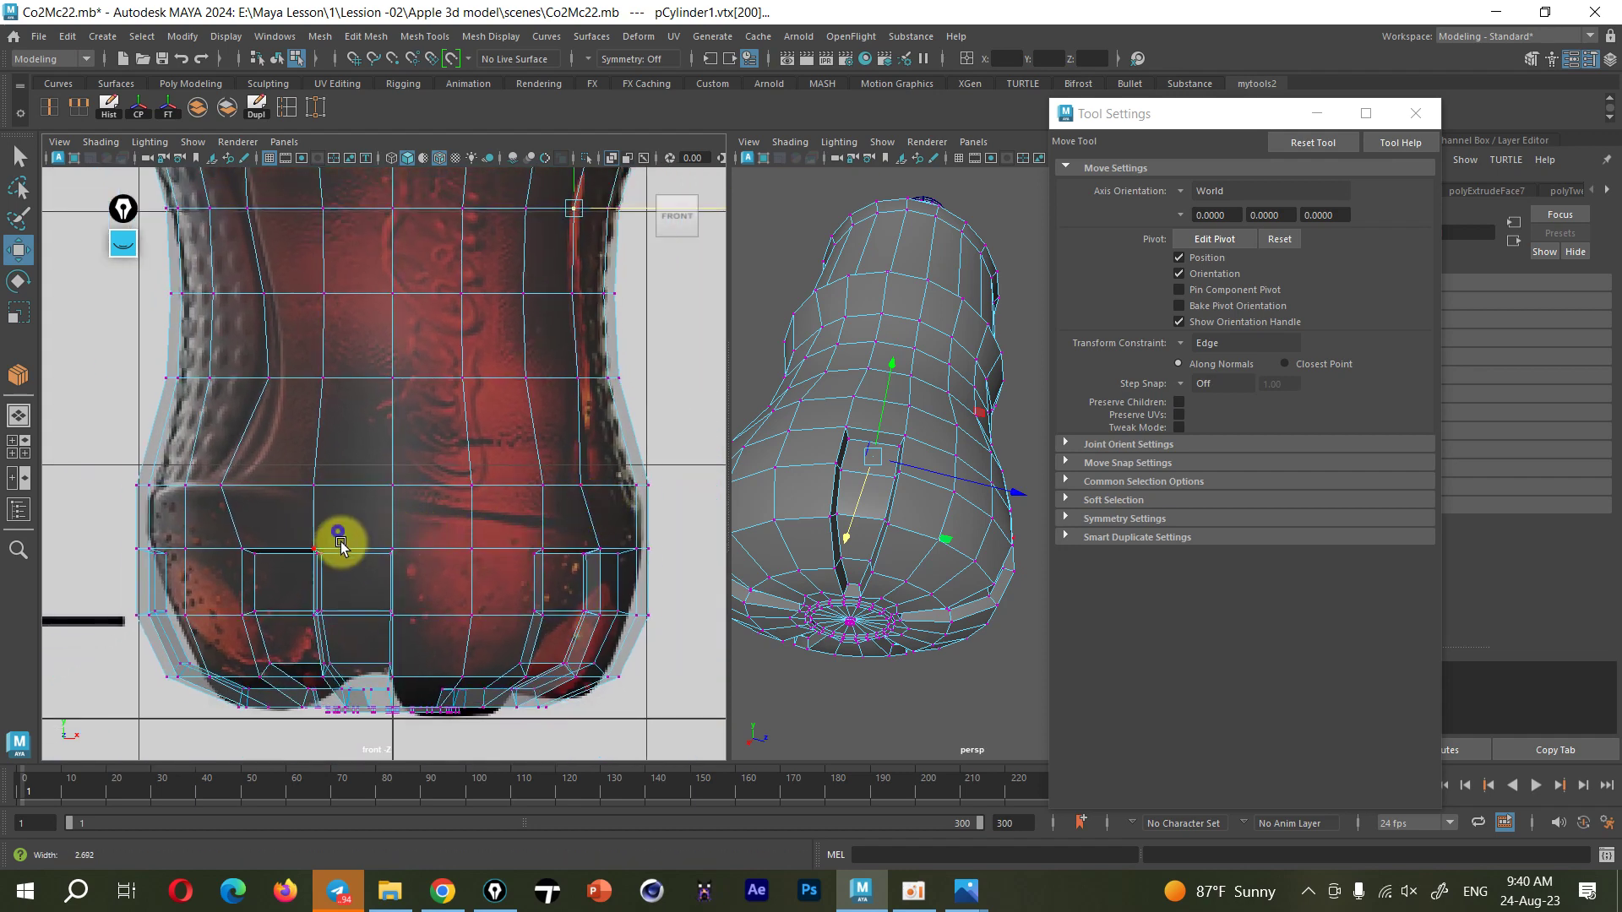
Slide the waist-line vertices down and along their edges to fit the reference
{"action": "scroll", "coordinate": [336, 511], "scroll_direction": "up", "scroll_amount": 2}
{"action": "left_click", "coordinate": [304, 485]}
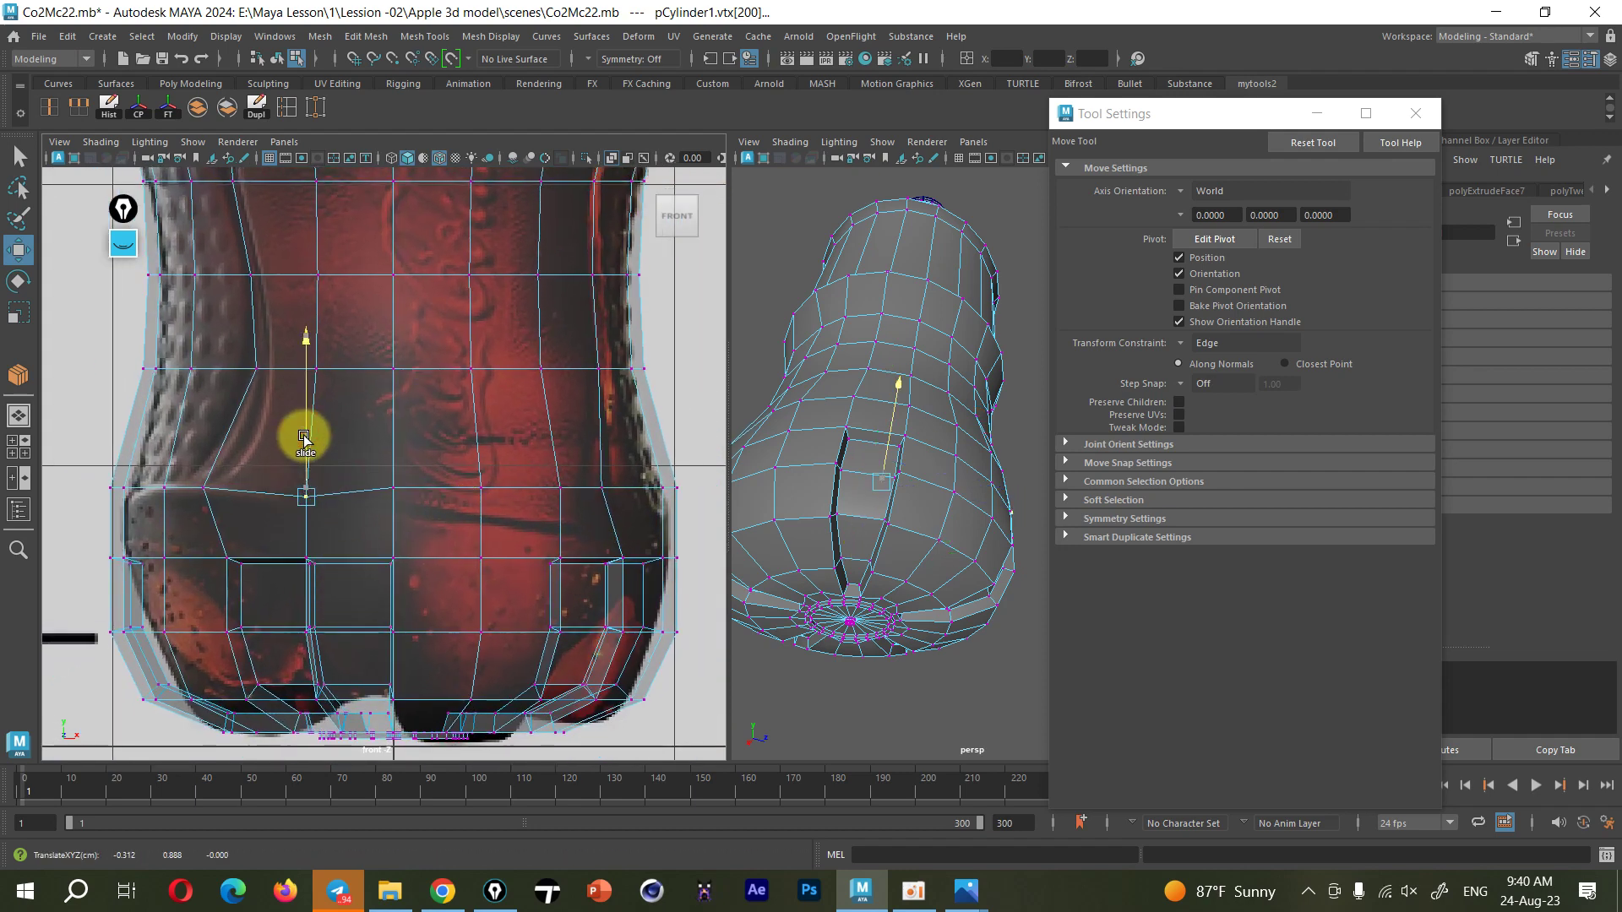
{"action": "left_click", "coordinate": [387, 428]}
{"action": "middle_click_drag", "start_coordinate": [387, 427], "coordinate": [390, 427]}
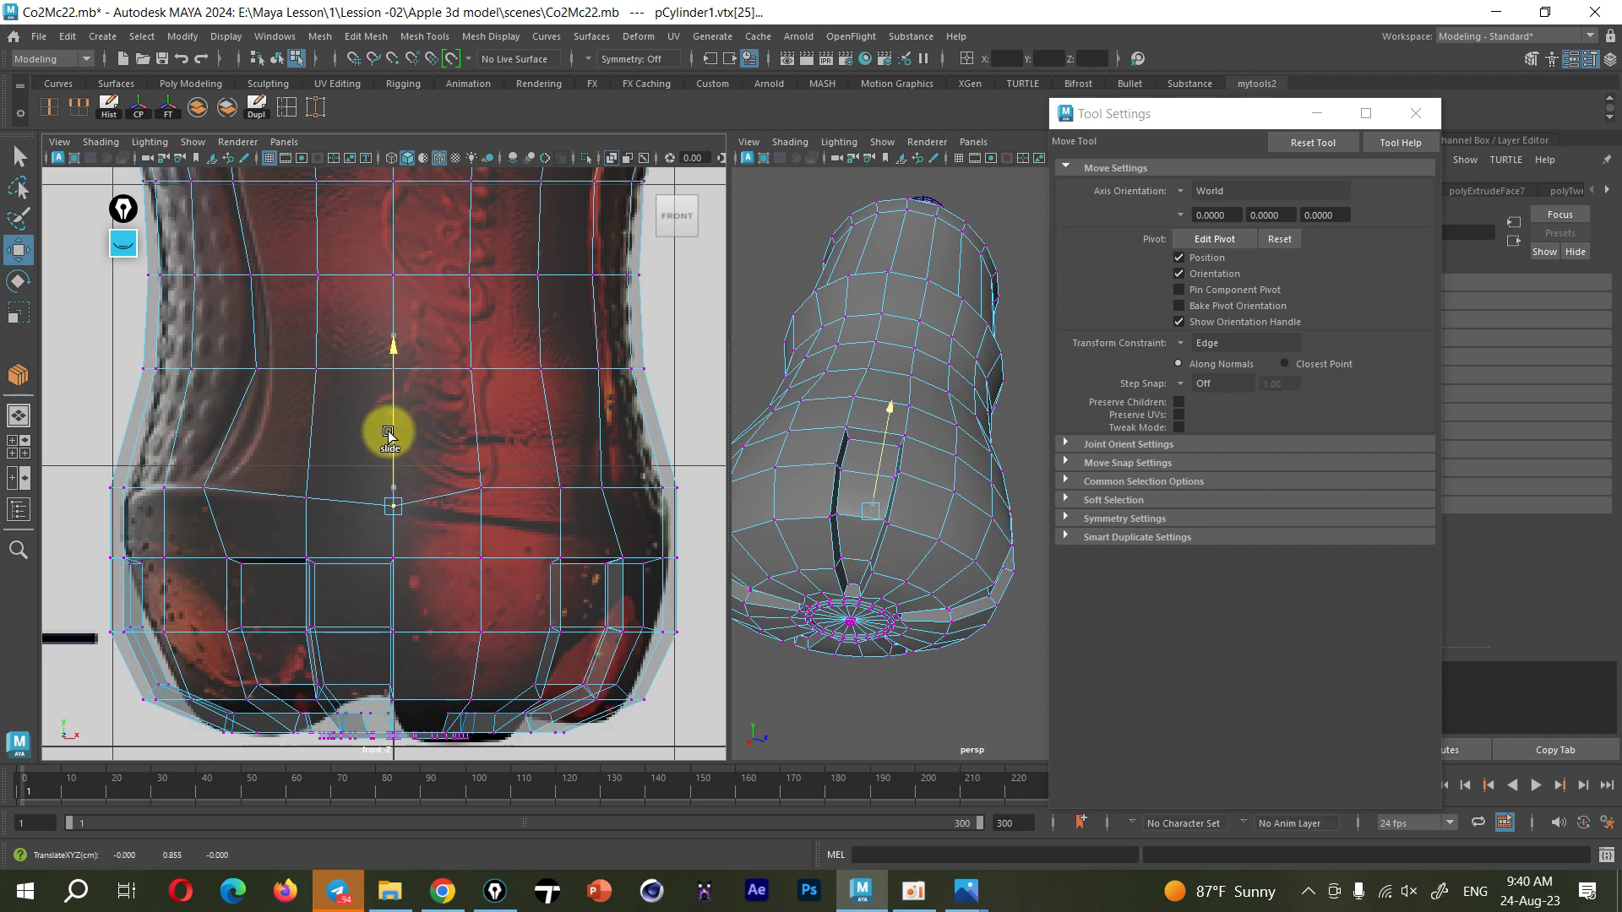
{"action": "left_click", "coordinate": [478, 487]}
{"action": "middle_click_drag", "start_coordinate": [475, 438], "coordinate": [479, 456]}
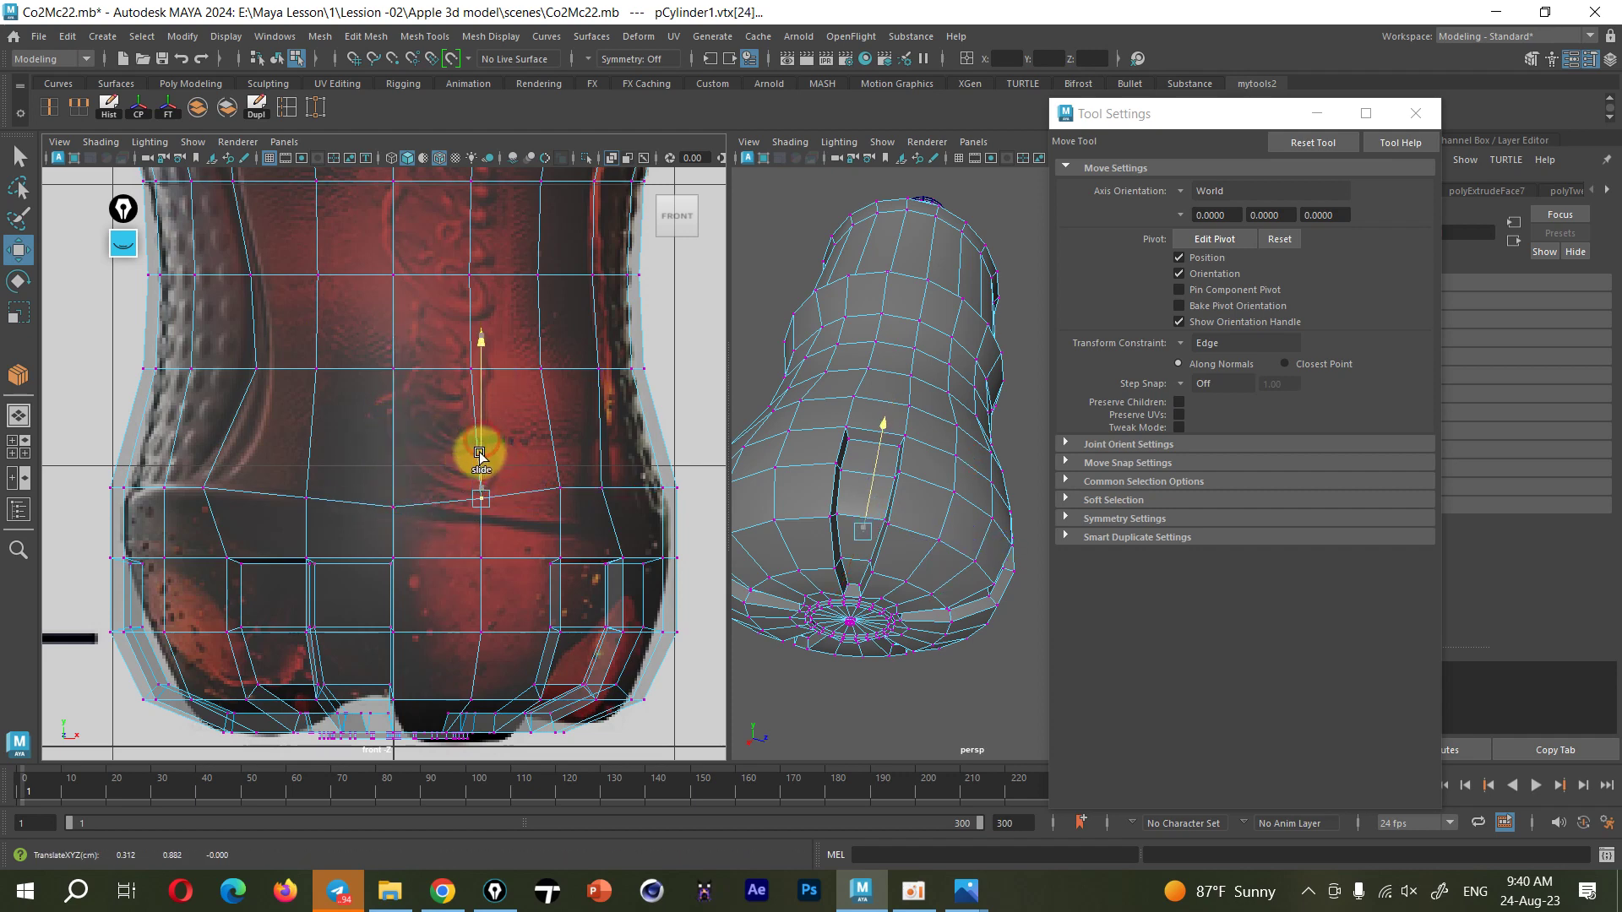
{"action": "middle_click_drag", "start_coordinate": [575, 473], "coordinate": [561, 430]}
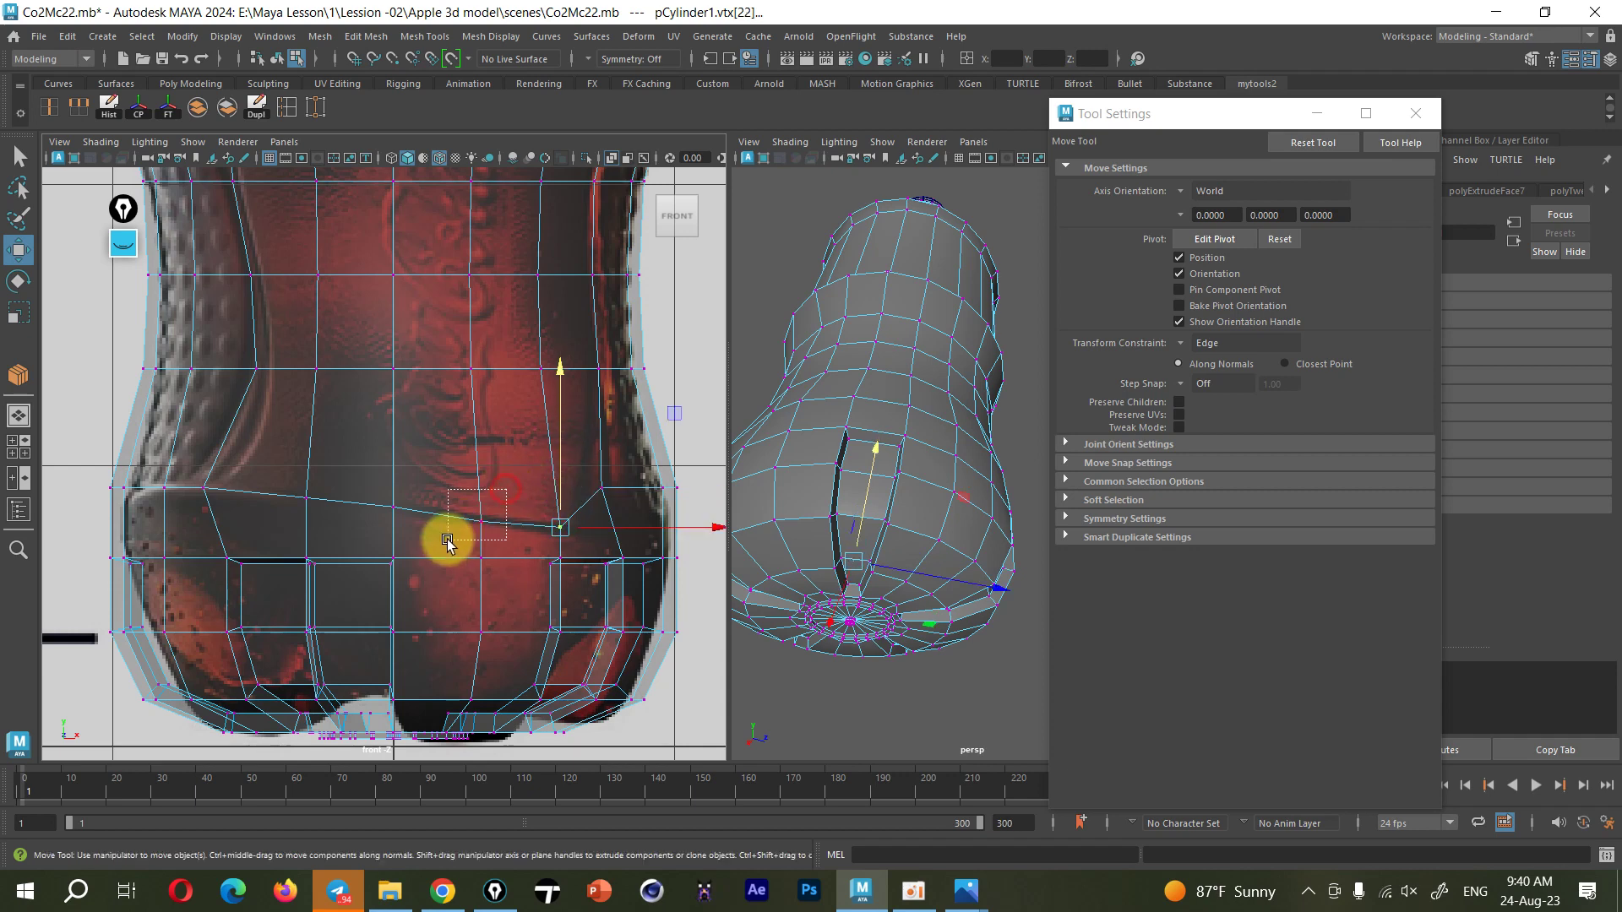
{"action": "middle_click_drag", "start_coordinate": [528, 483], "coordinate": [478, 474]}
Fit the right outline vertices to the reference by sliding them up and down their edges
{"action": "scroll", "coordinate": [475, 479], "scroll_direction": "up", "scroll_amount": 1}
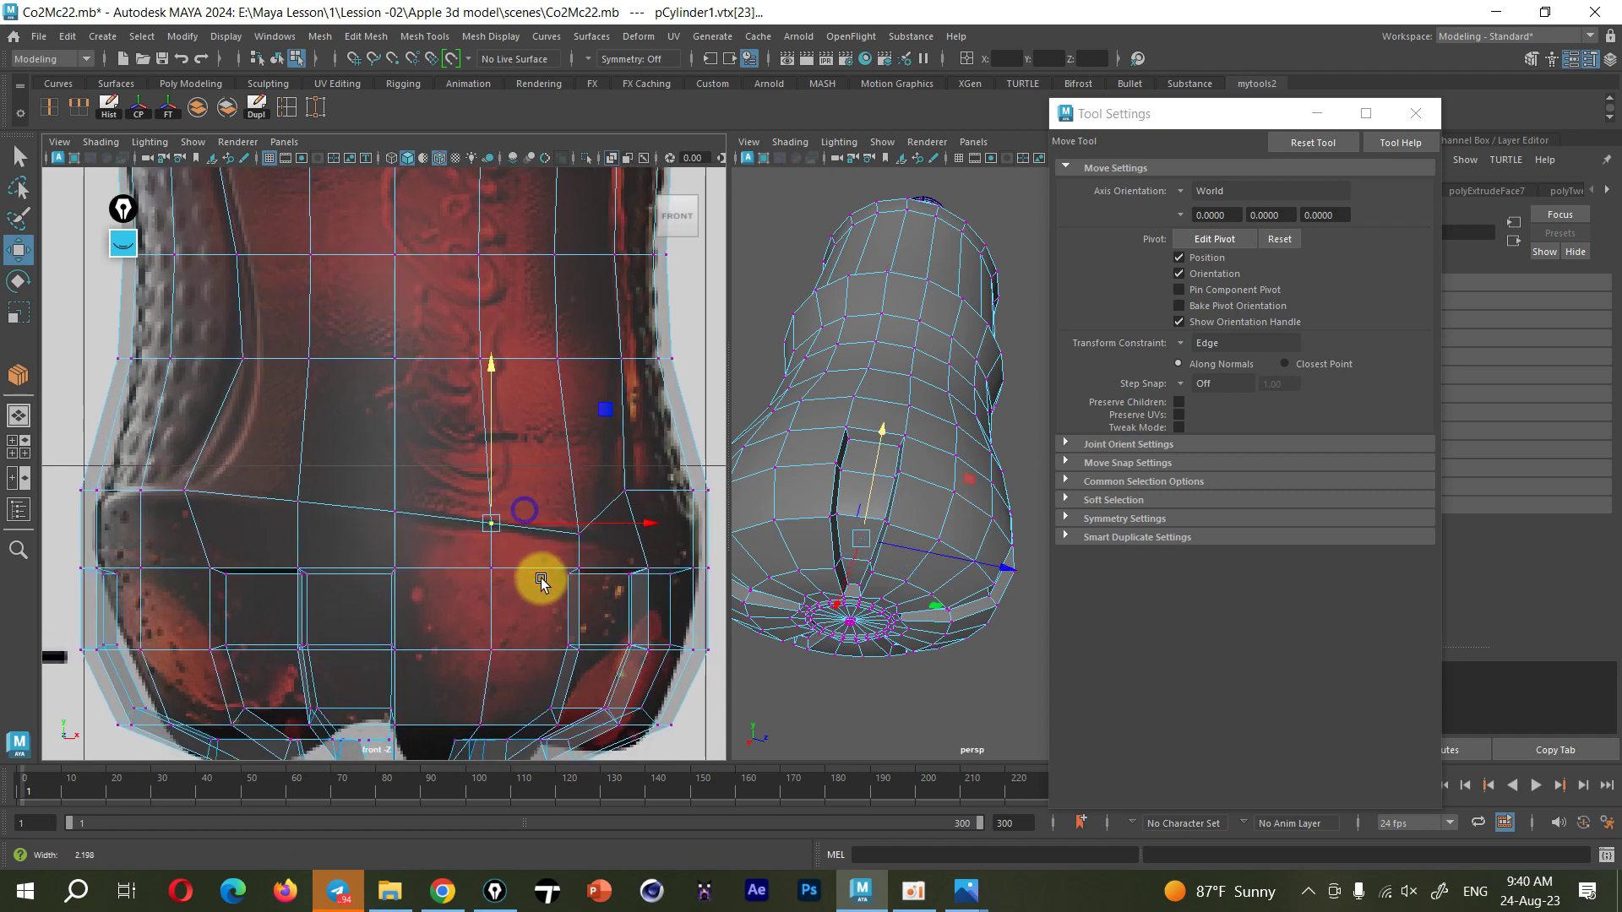
{"action": "middle_click_drag", "start_coordinate": [543, 579], "coordinate": [449, 550], "text": "alt"}
{"action": "scroll", "coordinate": [507, 499], "scroll_direction": "up", "scroll_amount": 1}
{"action": "middle_click_drag", "start_coordinate": [487, 488], "coordinate": [516, 425]}
{"action": "left_click_drag", "start_coordinate": [601, 440], "coordinate": [519, 507]}
{"action": "middle_click_drag", "start_coordinate": [529, 431], "coordinate": [529, 418]}
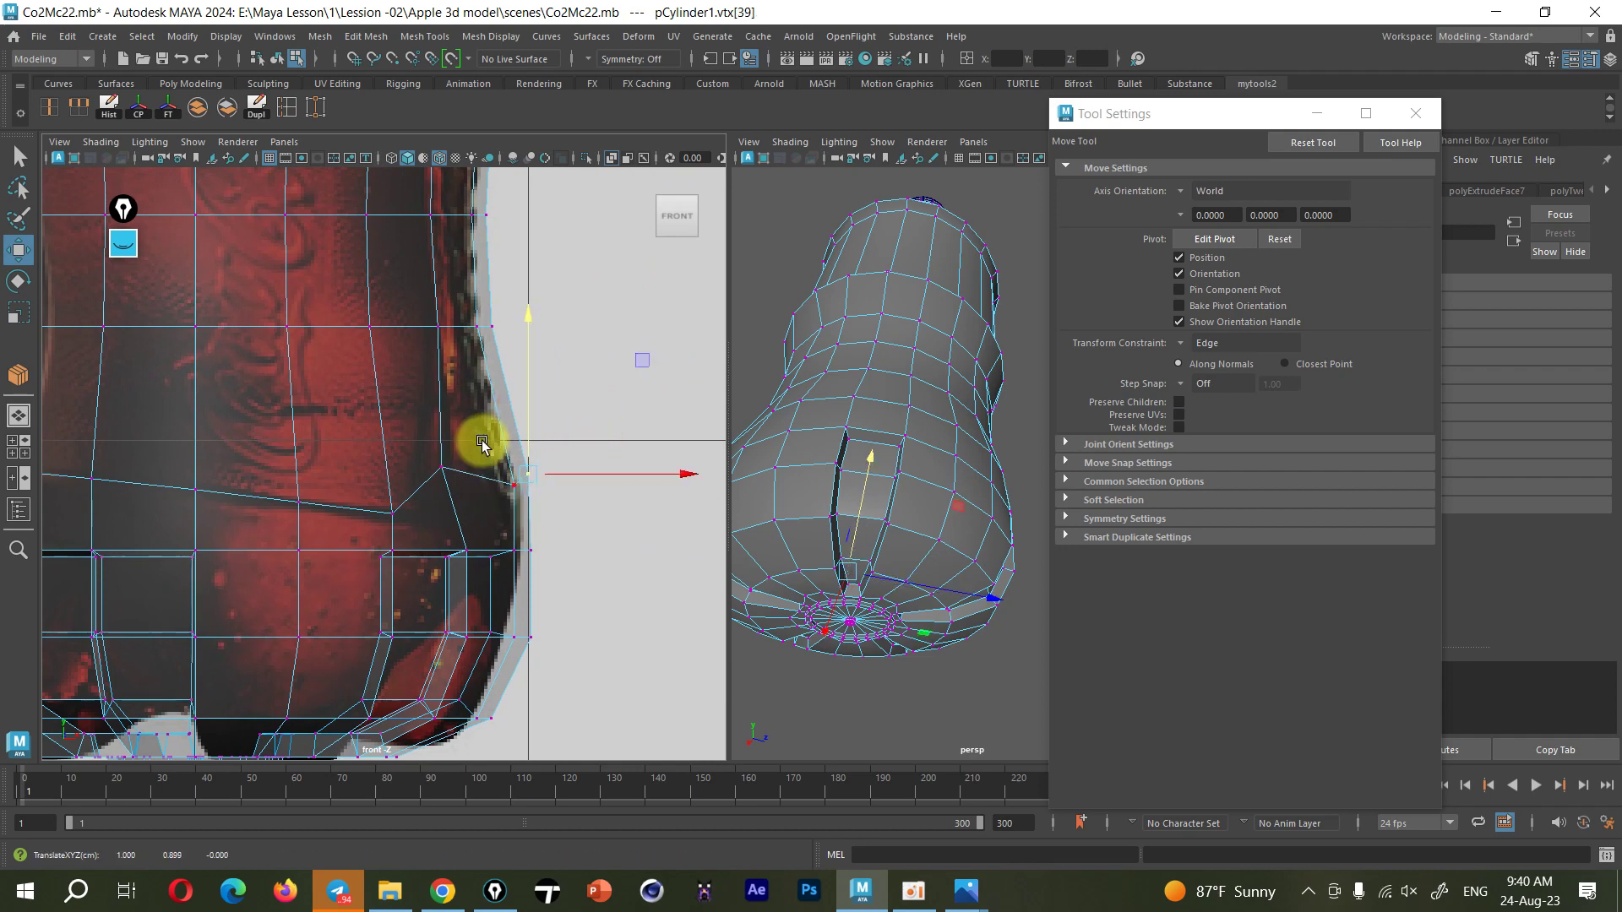
{"action": "left_click_drag", "start_coordinate": [480, 442], "coordinate": [409, 492]}
{"action": "middle_click_drag", "start_coordinate": [553, 363], "coordinate": [574, 399]}
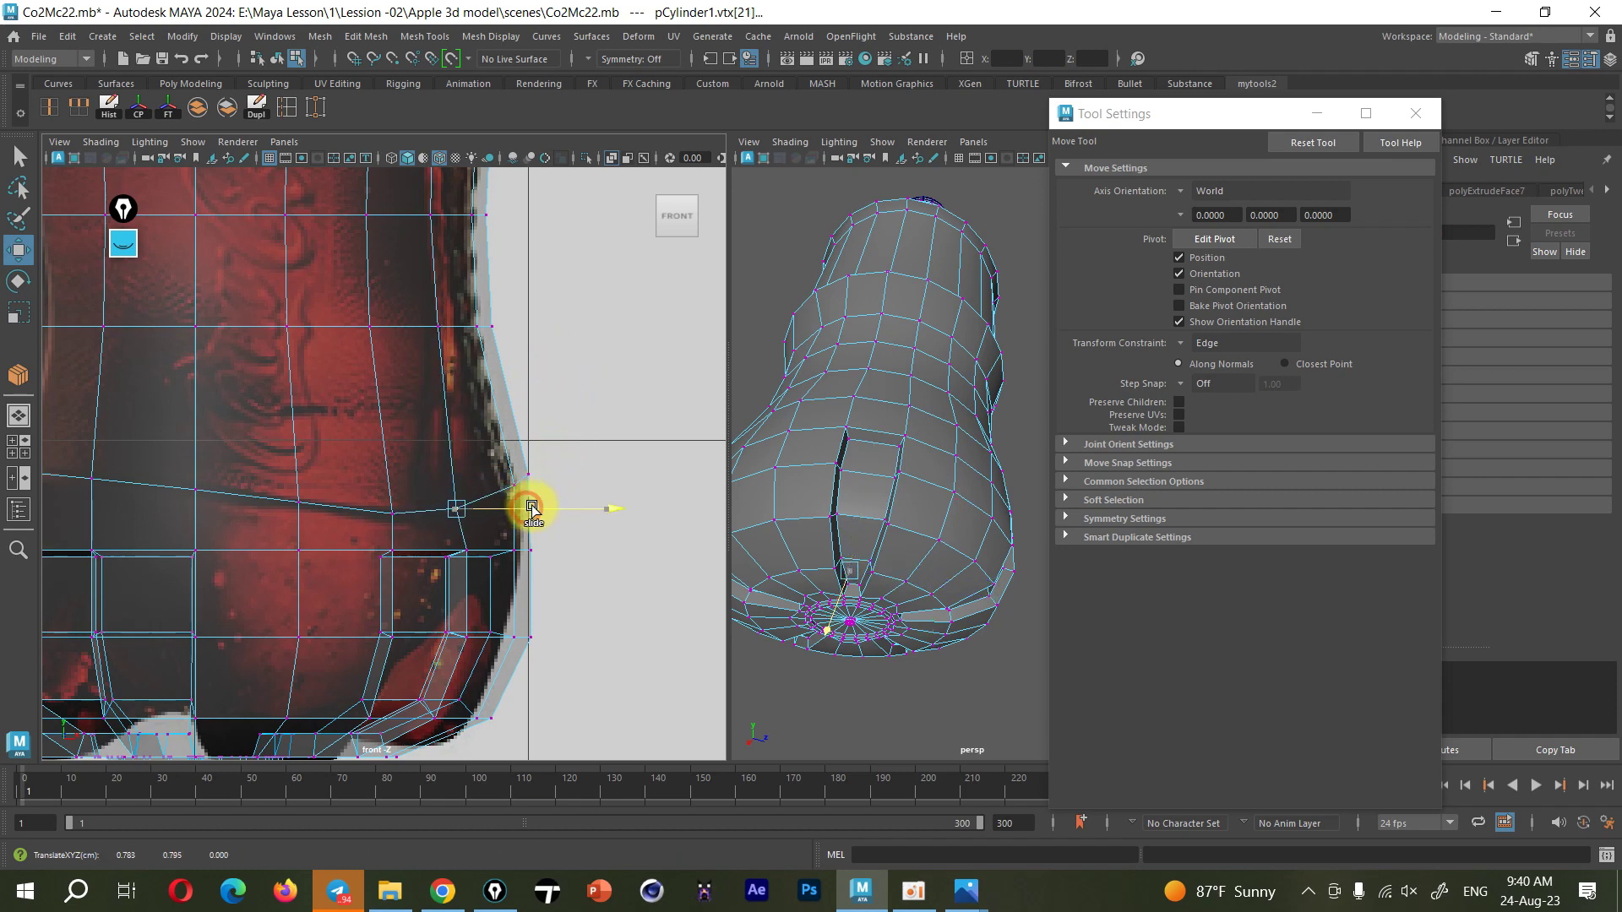
Widen the front view pane and frame the classic label area
{"action": "mouse_move", "coordinate": [321, 499]}
{"action": "middle_mouse_down", "text": "alt"}
{"action": "mouse_move", "coordinate": [503, 485]}
{"action": "mouse_move", "coordinate": [442, 510]}
{"action": "middle_mouse_up", "text": "alt"}
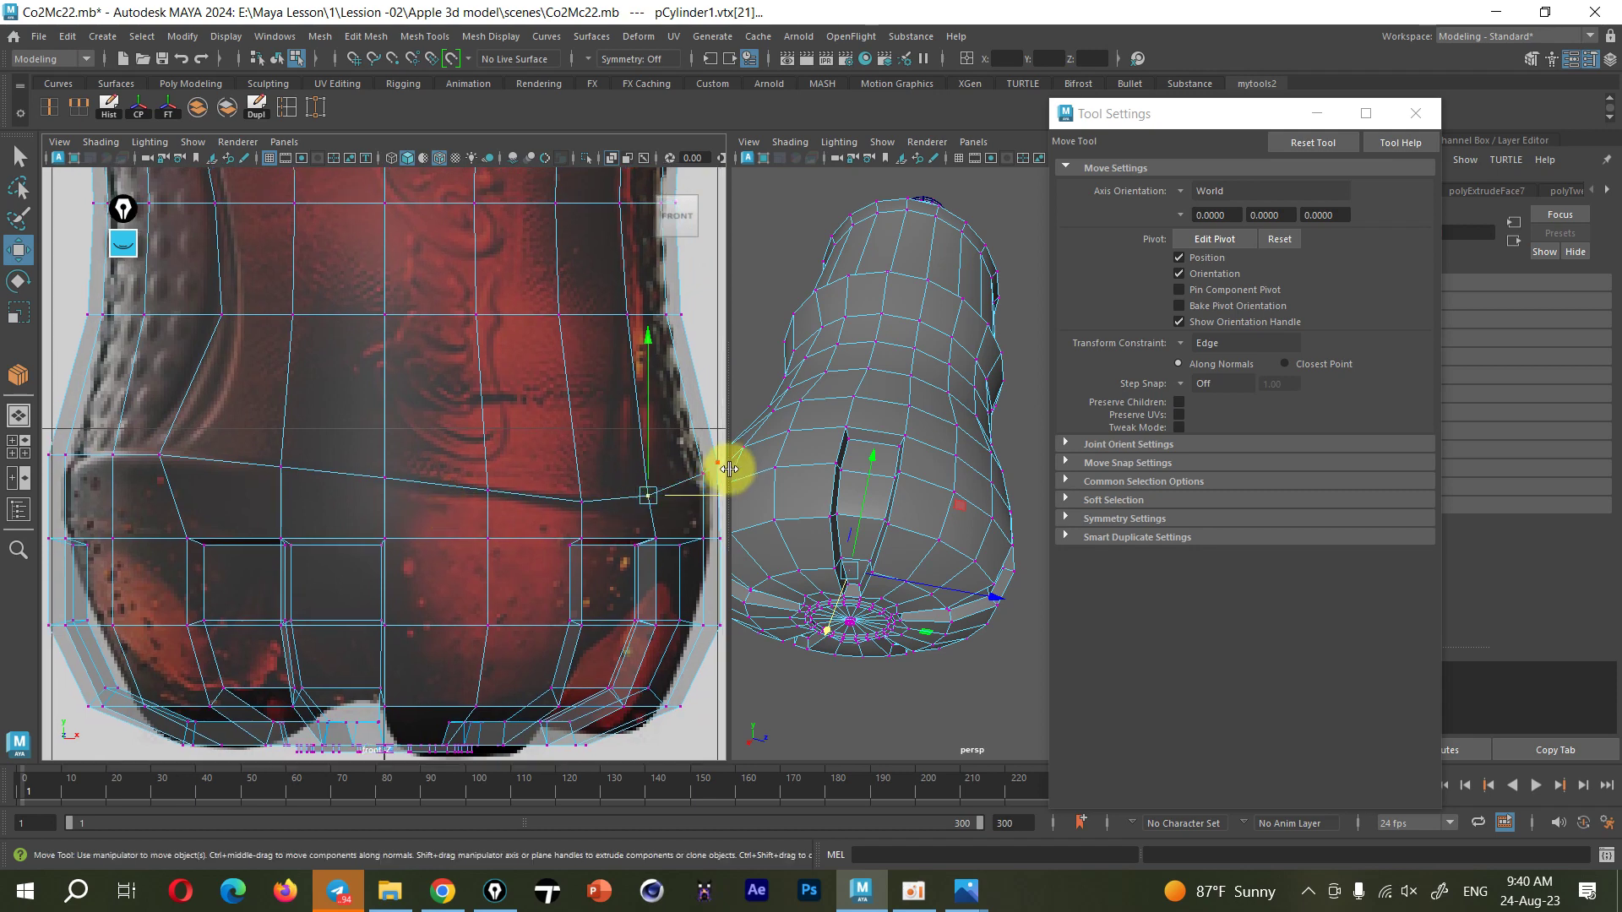
{"action": "left_click_drag", "start_coordinate": [729, 469], "coordinate": [849, 471]}
{"action": "scroll", "coordinate": [579, 423], "scroll_direction": "up", "scroll_amount": 3}
{"action": "scroll", "coordinate": [579, 574], "scroll_direction": "up", "scroll_amount": 3}
{"action": "middle_click_drag", "start_coordinate": [578, 574], "coordinate": [556, 552], "text": "alt"}
Insert an edge loop below the classic label and slide its left outline vertex along its edge
{"action": "left_click", "coordinate": [287, 107]}
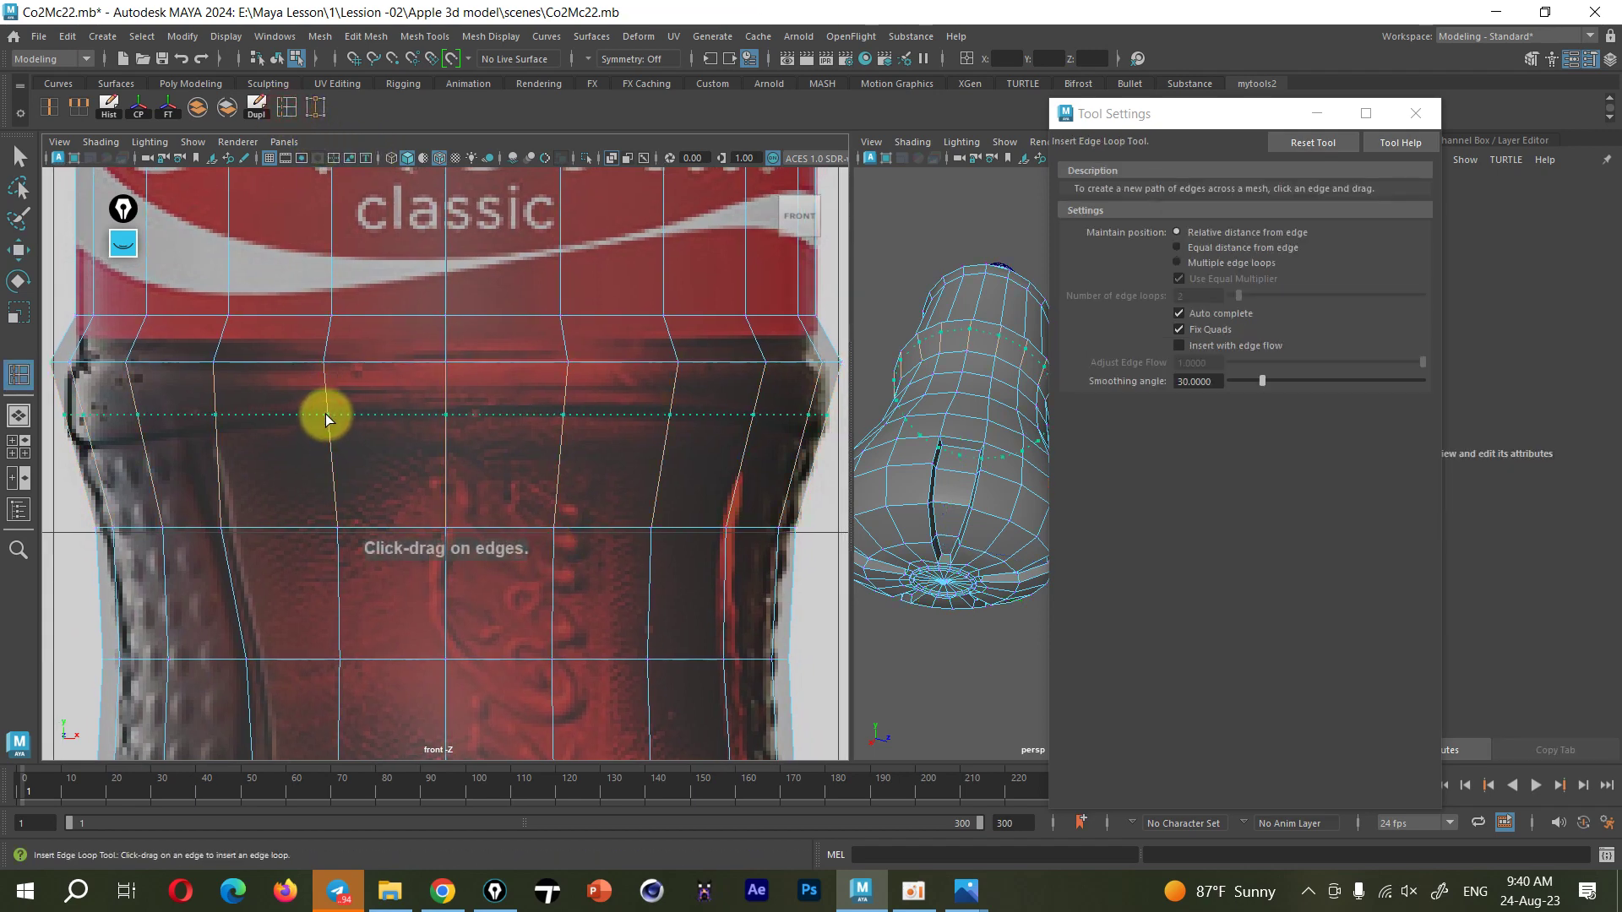
{"action": "left_click", "coordinate": [328, 416]}
{"action": "key", "text": "w"}
{"action": "middle_click_drag", "start_coordinate": [341, 425], "coordinate": [431, 437], "text": "alt"}
{"action": "right_click_drag", "start_coordinate": [416, 435], "coordinate": [321, 390]}
{"action": "left_click_drag", "start_coordinate": [232, 397], "coordinate": [162, 452]}
{"action": "mouse_move", "coordinate": [213, 362]}
{"action": "left_mouse_down"}
{"action": "mouse_move", "coordinate": [198, 355]}
{"action": "mouse_move", "coordinate": [261, 424]}
{"action": "mouse_move", "coordinate": [282, 366]}
{"action": "mouse_move", "coordinate": [369, 312]}
{"action": "mouse_move", "coordinate": [386, 318]}
{"action": "left_mouse_up"}
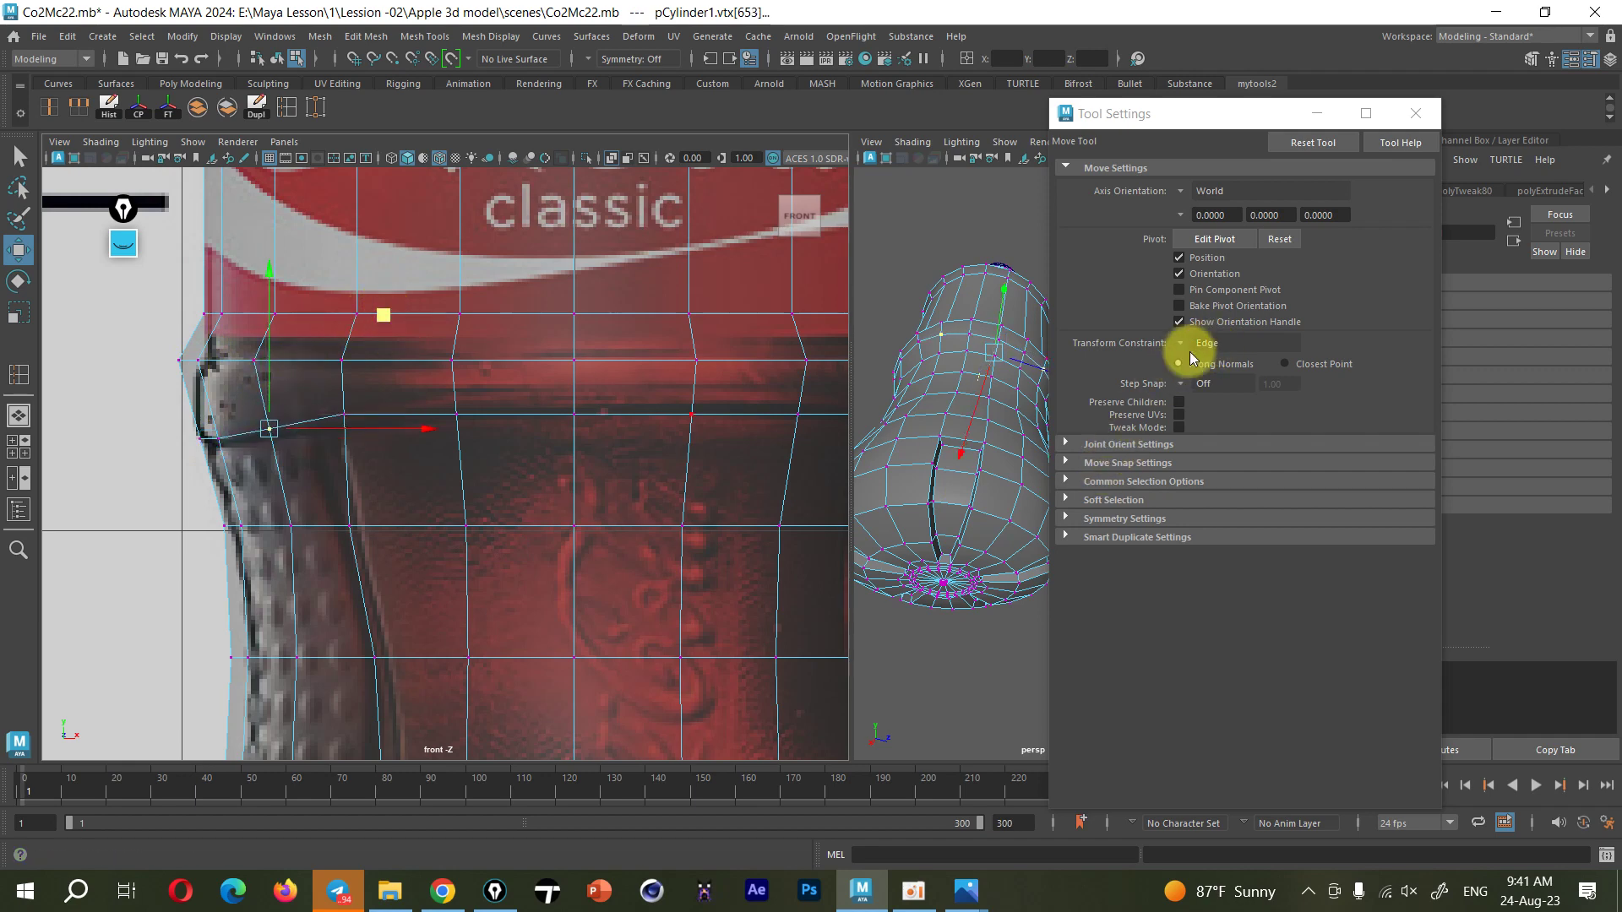
Slide the left waist-ring vertices outward and left along their edges
{"action": "left_click_drag", "start_coordinate": [337, 427], "coordinate": [337, 423]}
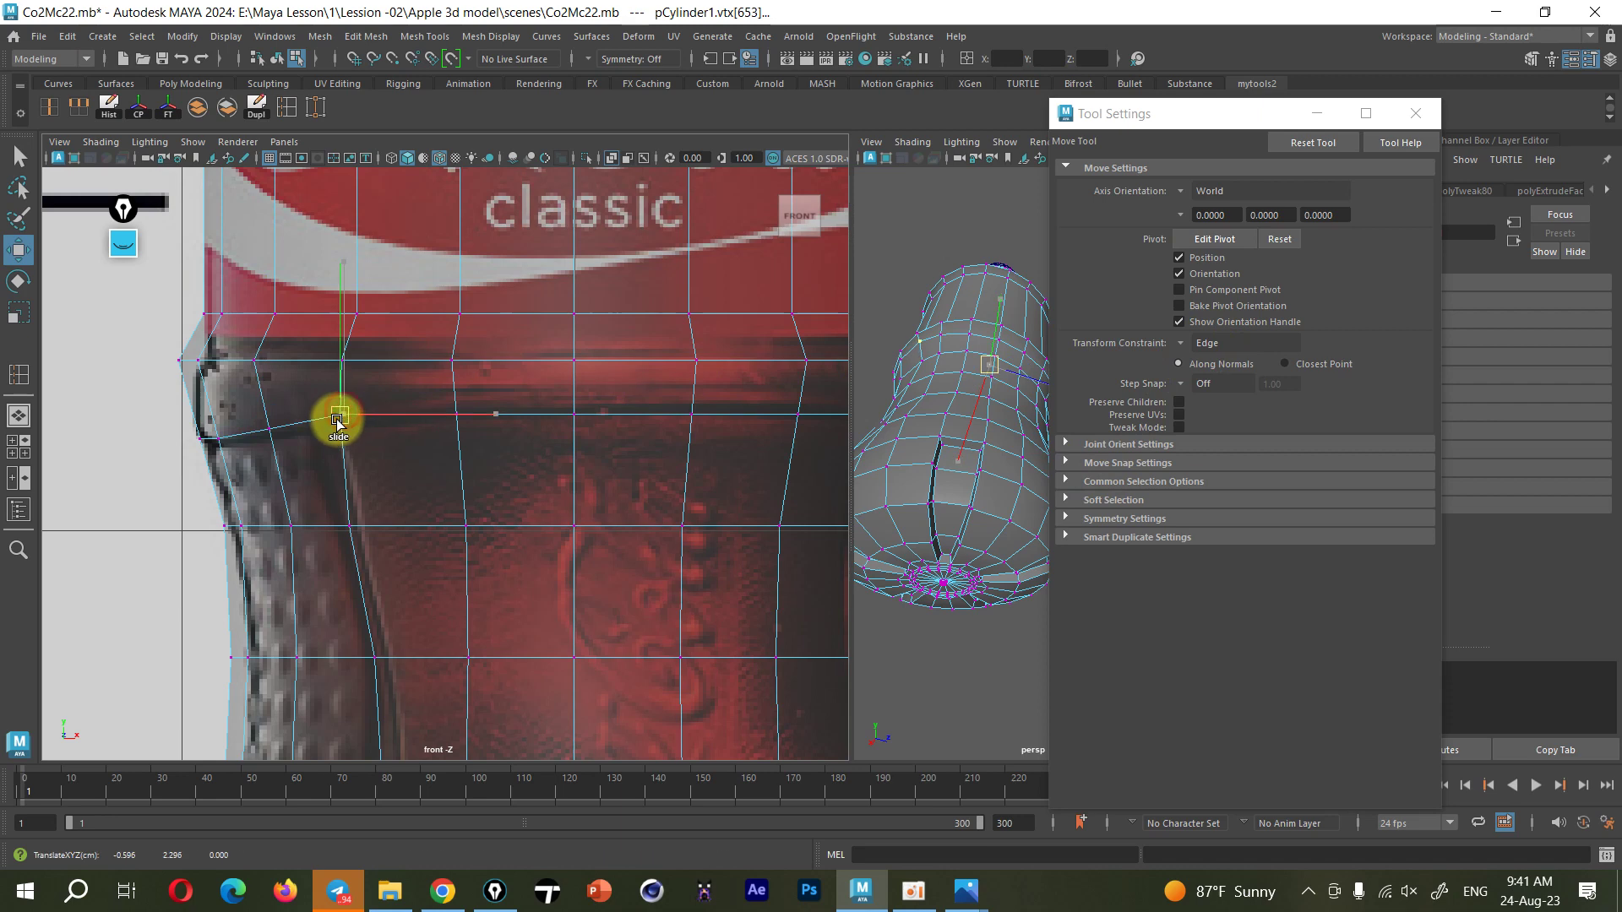
{"action": "left_click", "coordinate": [336, 393]}
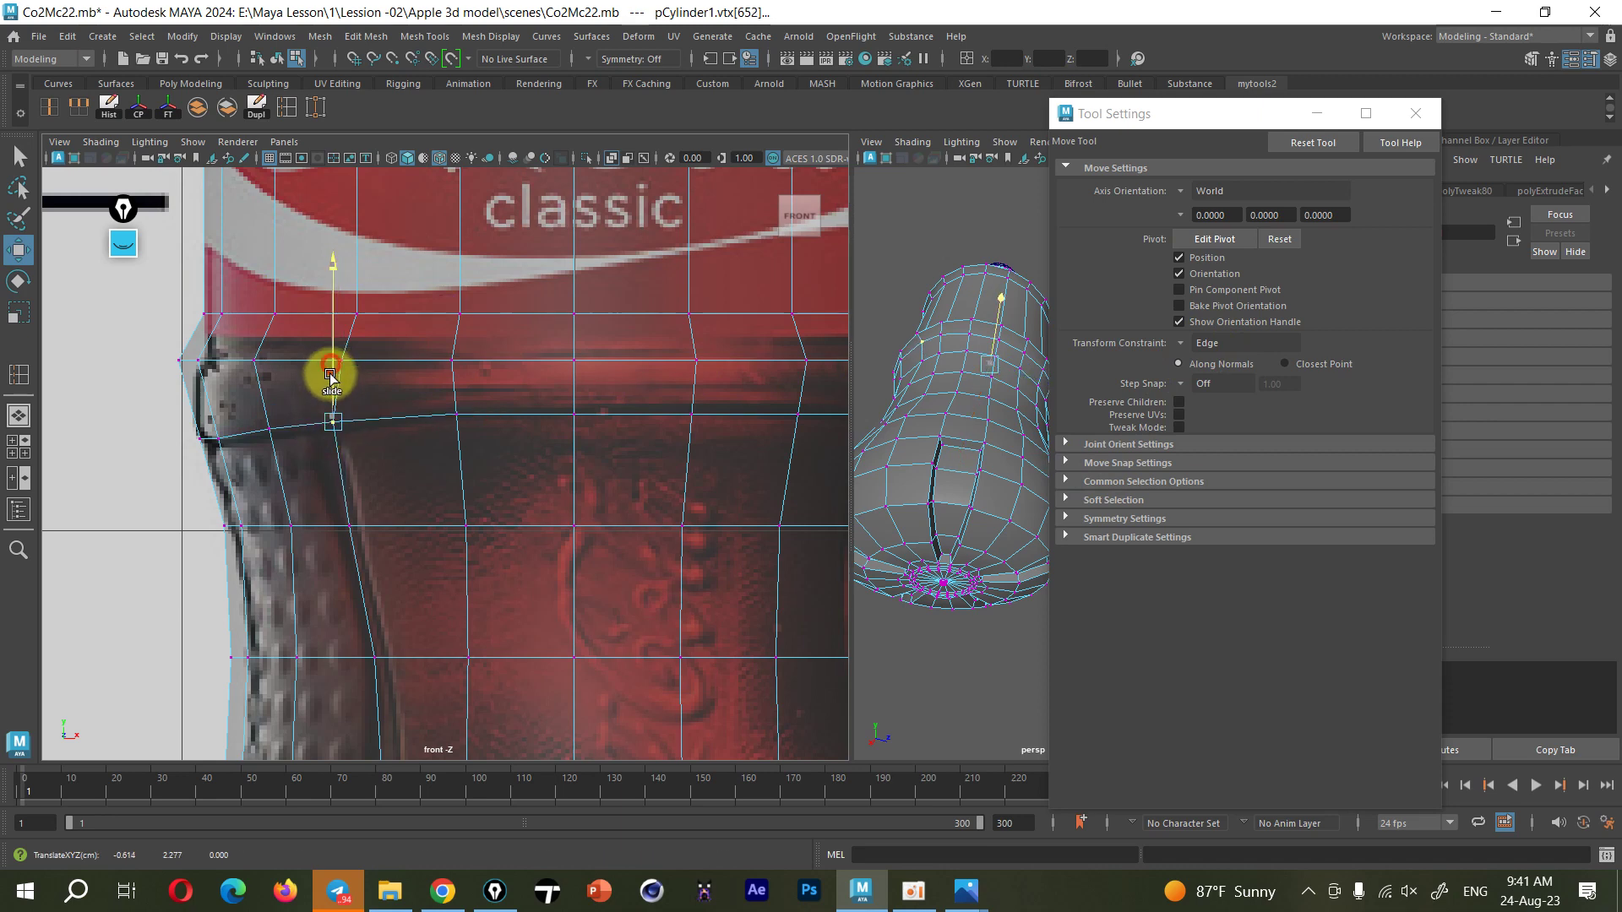
{"action": "middle_click_drag", "start_coordinate": [342, 397], "coordinate": [326, 449], "text": "alt"}
{"action": "left_click_drag", "start_coordinate": [326, 449], "coordinate": [131, 388]}
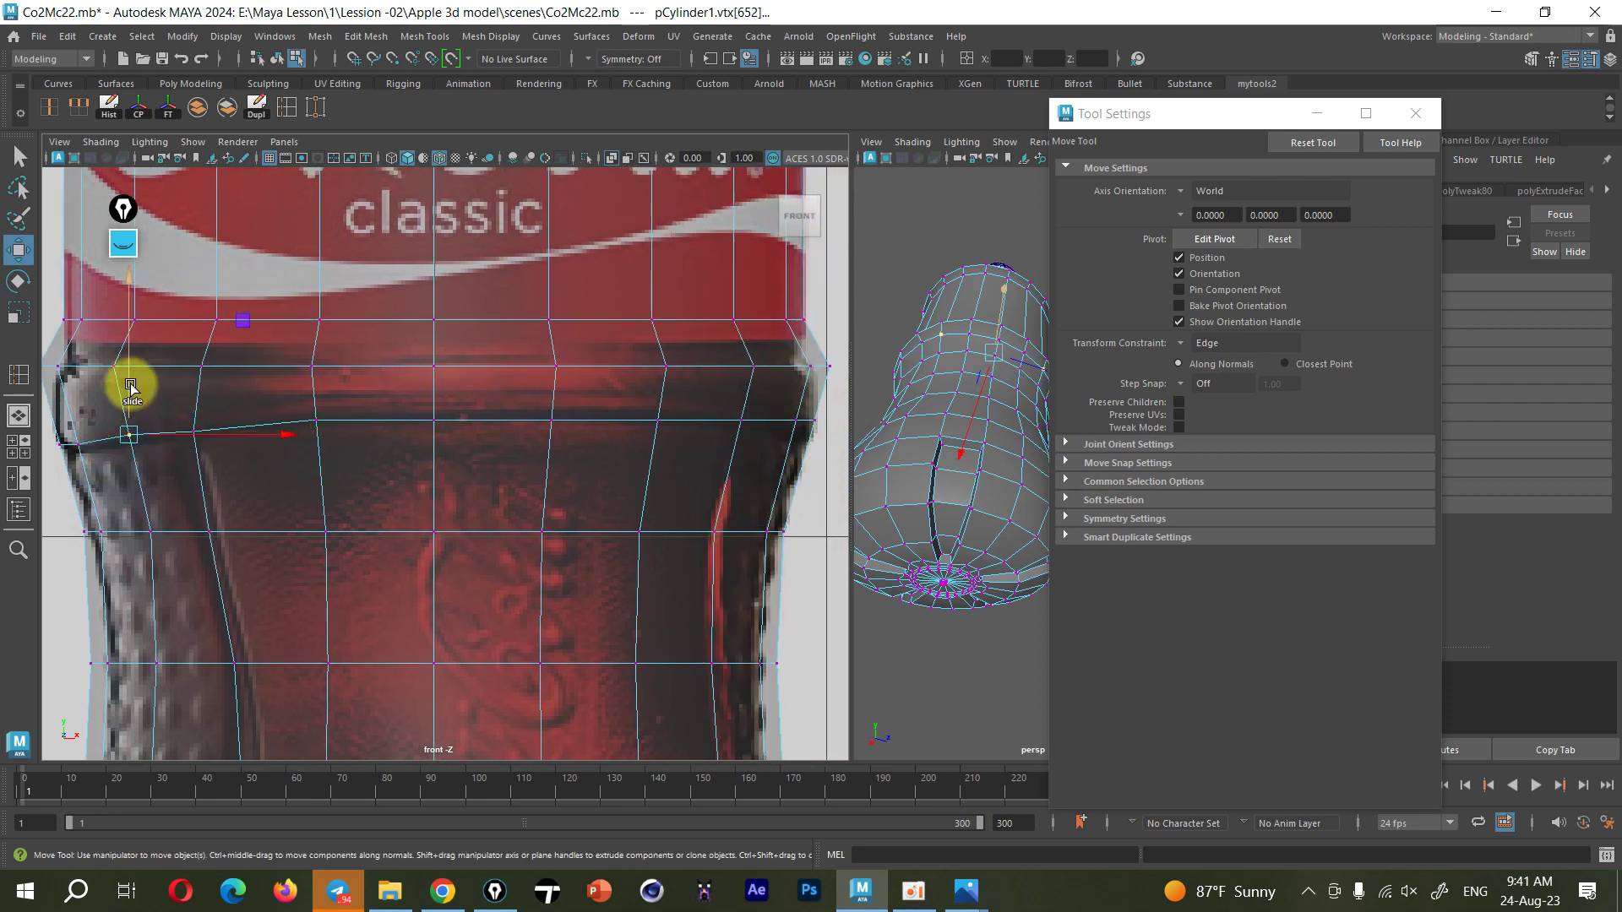
Raise two waist-ring vertices and one single vertex slightly, and slide the outer vertex along its edge
{"action": "middle_click_drag", "start_coordinate": [127, 380], "coordinate": [470, 471], "text": "alt"}
{"action": "left_click_drag", "start_coordinate": [595, 425], "coordinate": [424, 469]}
{"action": "left_click_drag", "start_coordinate": [499, 387], "coordinate": [503, 372]}
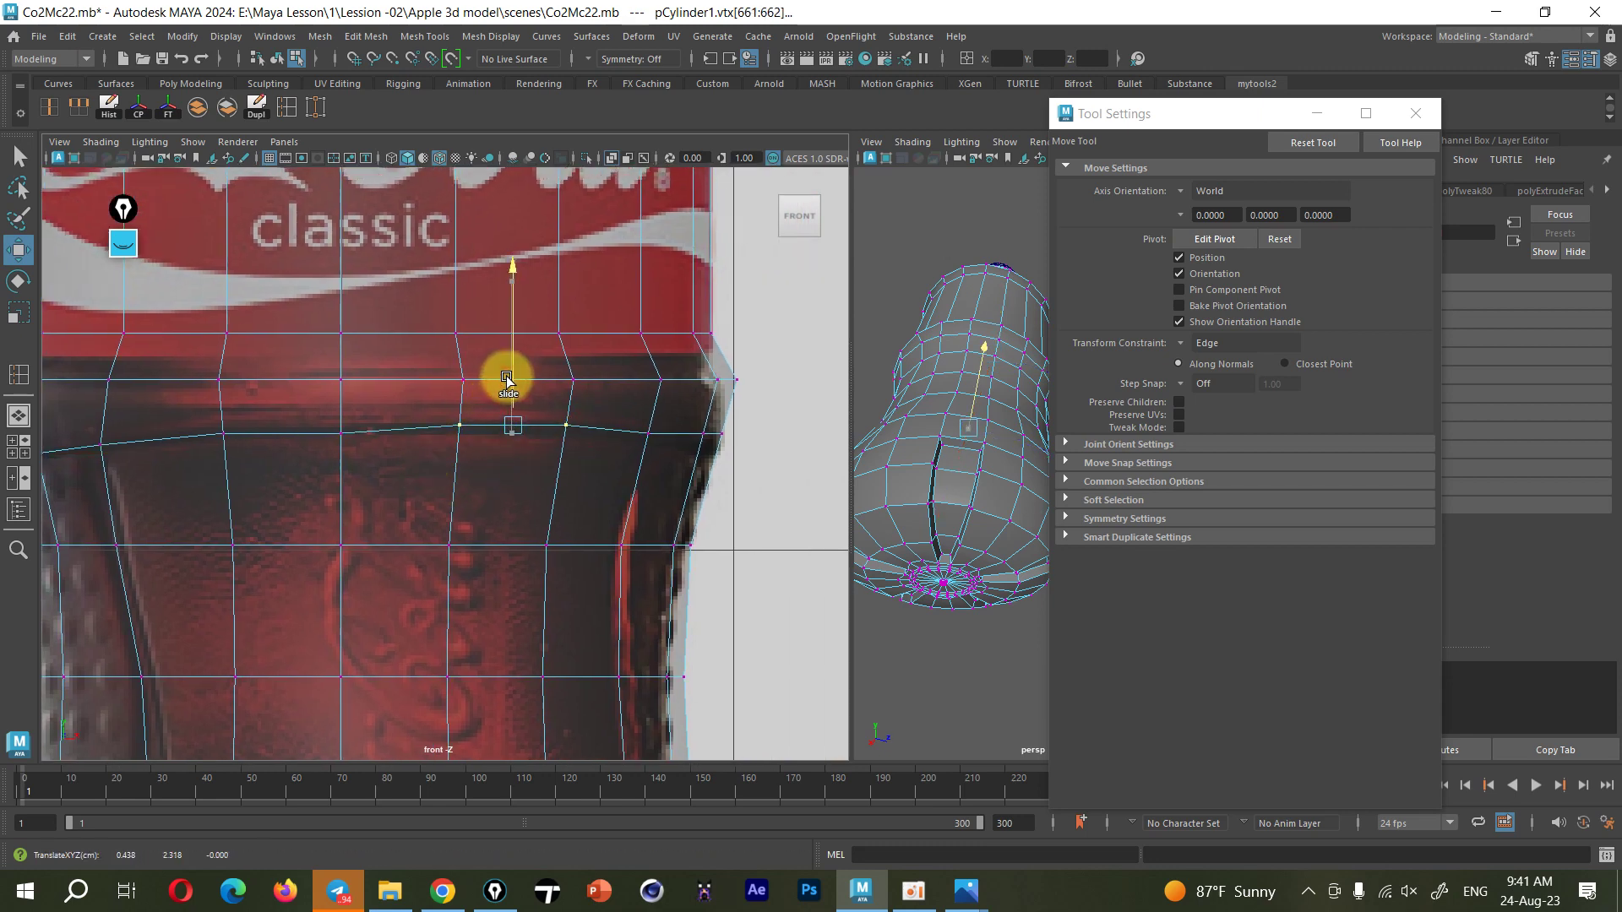
{"action": "left_click", "coordinate": [346, 431]}
{"action": "left_click_drag", "start_coordinate": [342, 388], "coordinate": [343, 381]}
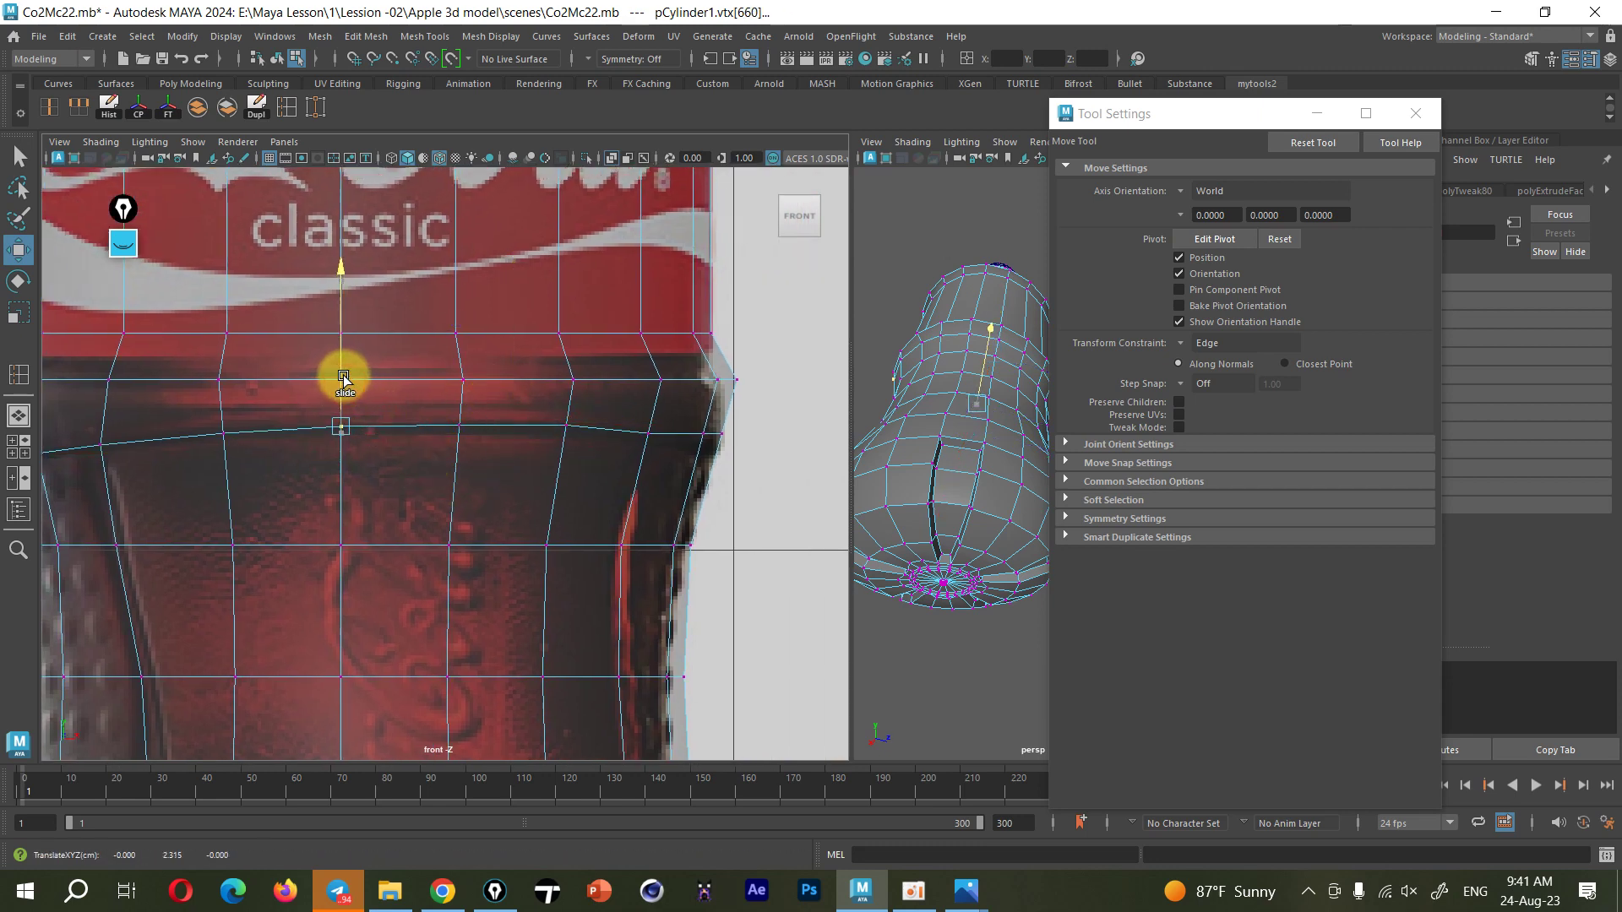
{"action": "mouse_move", "coordinate": [741, 425]}
{"action": "left_mouse_down"}
{"action": "mouse_move", "coordinate": [688, 441]}
{"action": "mouse_move", "coordinate": [710, 370]}
{"action": "left_mouse_up"}
Move the tool options out of the views and orbit the perspective view to the bottle's side
{"action": "scroll", "coordinate": [684, 431], "scroll_direction": "up", "scroll_amount": 3}
{"action": "scroll", "coordinate": [569, 470], "scroll_direction": "down", "scroll_amount": 3}
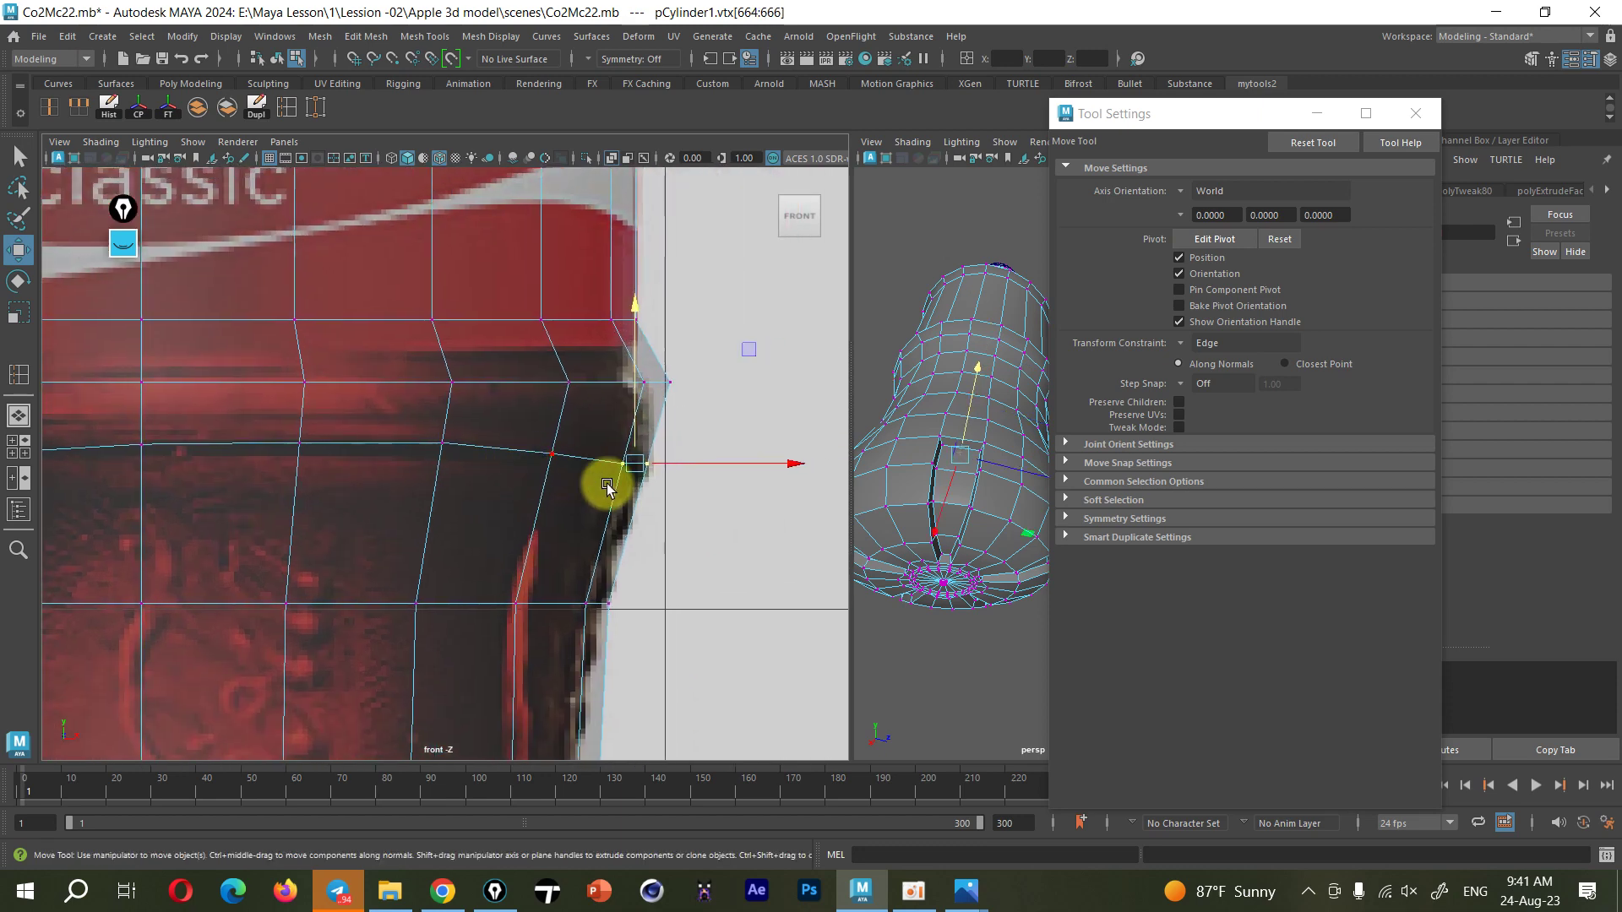
{"action": "scroll", "coordinate": [623, 481], "scroll_direction": "up", "scroll_amount": 3}
{"action": "left_click_drag", "start_coordinate": [1203, 124], "coordinate": [1332, 516]}
{"action": "left_click_drag", "start_coordinate": [1061, 481], "coordinate": [984, 536], "text": "alt"}
{"action": "scroll", "coordinate": [990, 498], "scroll_direction": "up", "scroll_amount": 2}
{"action": "scroll", "coordinate": [990, 498], "scroll_direction": "up", "scroll_amount": 1}
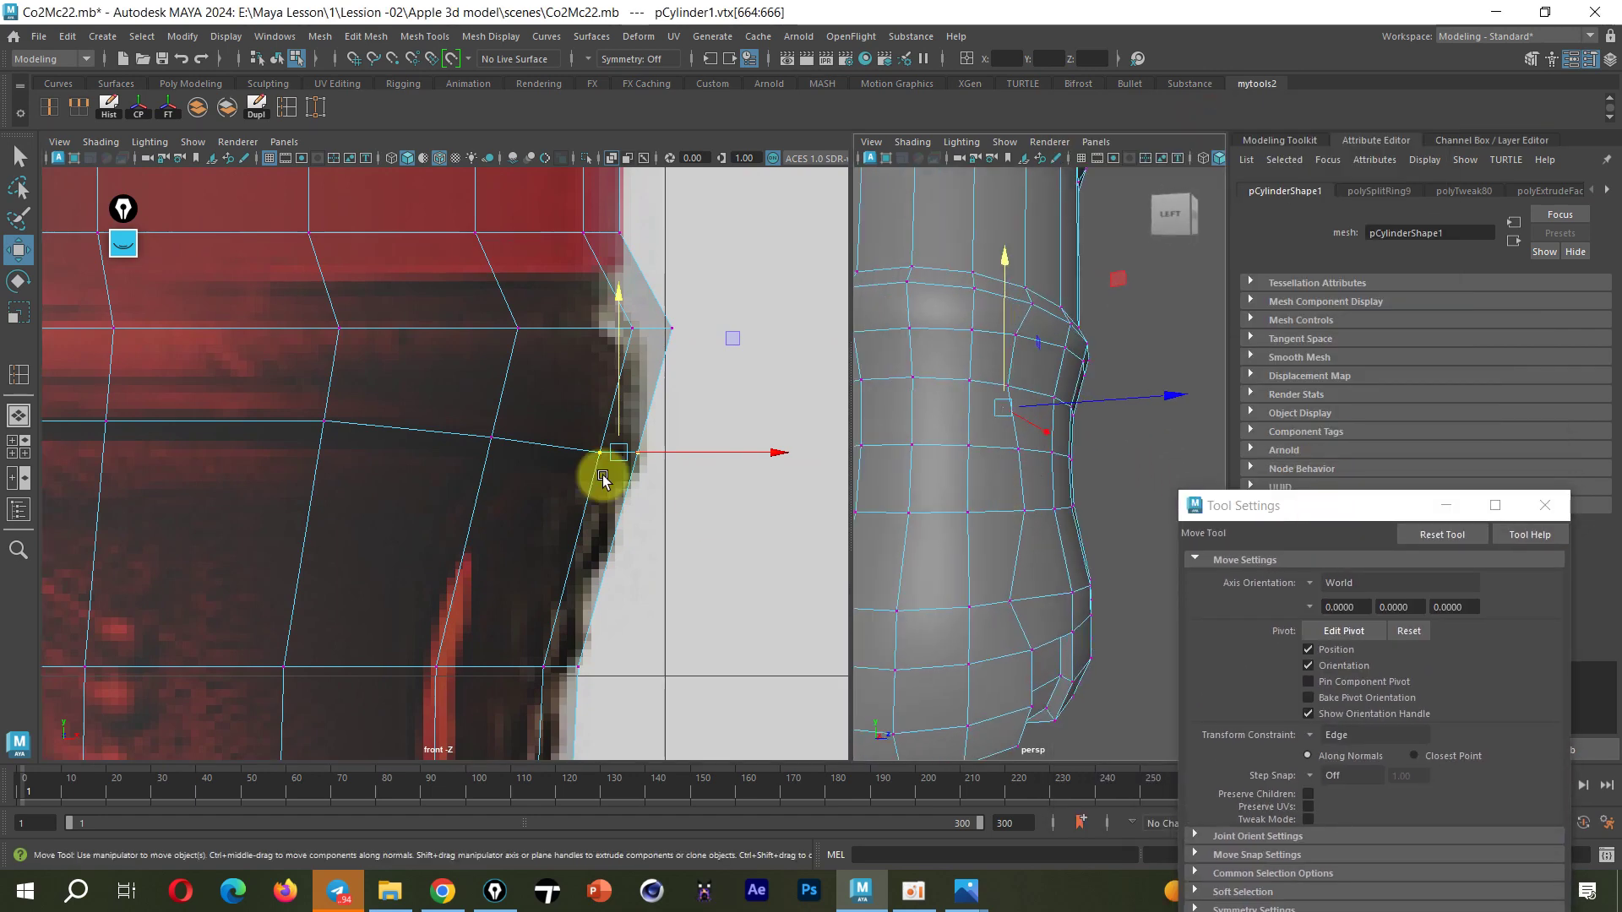
{"action": "scroll", "coordinate": [608, 470], "scroll_direction": "up", "scroll_amount": 2}
Slide the right outline vertices along their edges to match the photo's outline
{"action": "mouse_move", "coordinate": [602, 460]}
{"action": "left_mouse_down"}
{"action": "mouse_move", "coordinate": [648, 453]}
{"action": "mouse_move", "coordinate": [509, 510]}
{"action": "left_mouse_up"}
{"action": "middle_click_drag", "start_coordinate": [509, 510], "coordinate": [658, 363]}
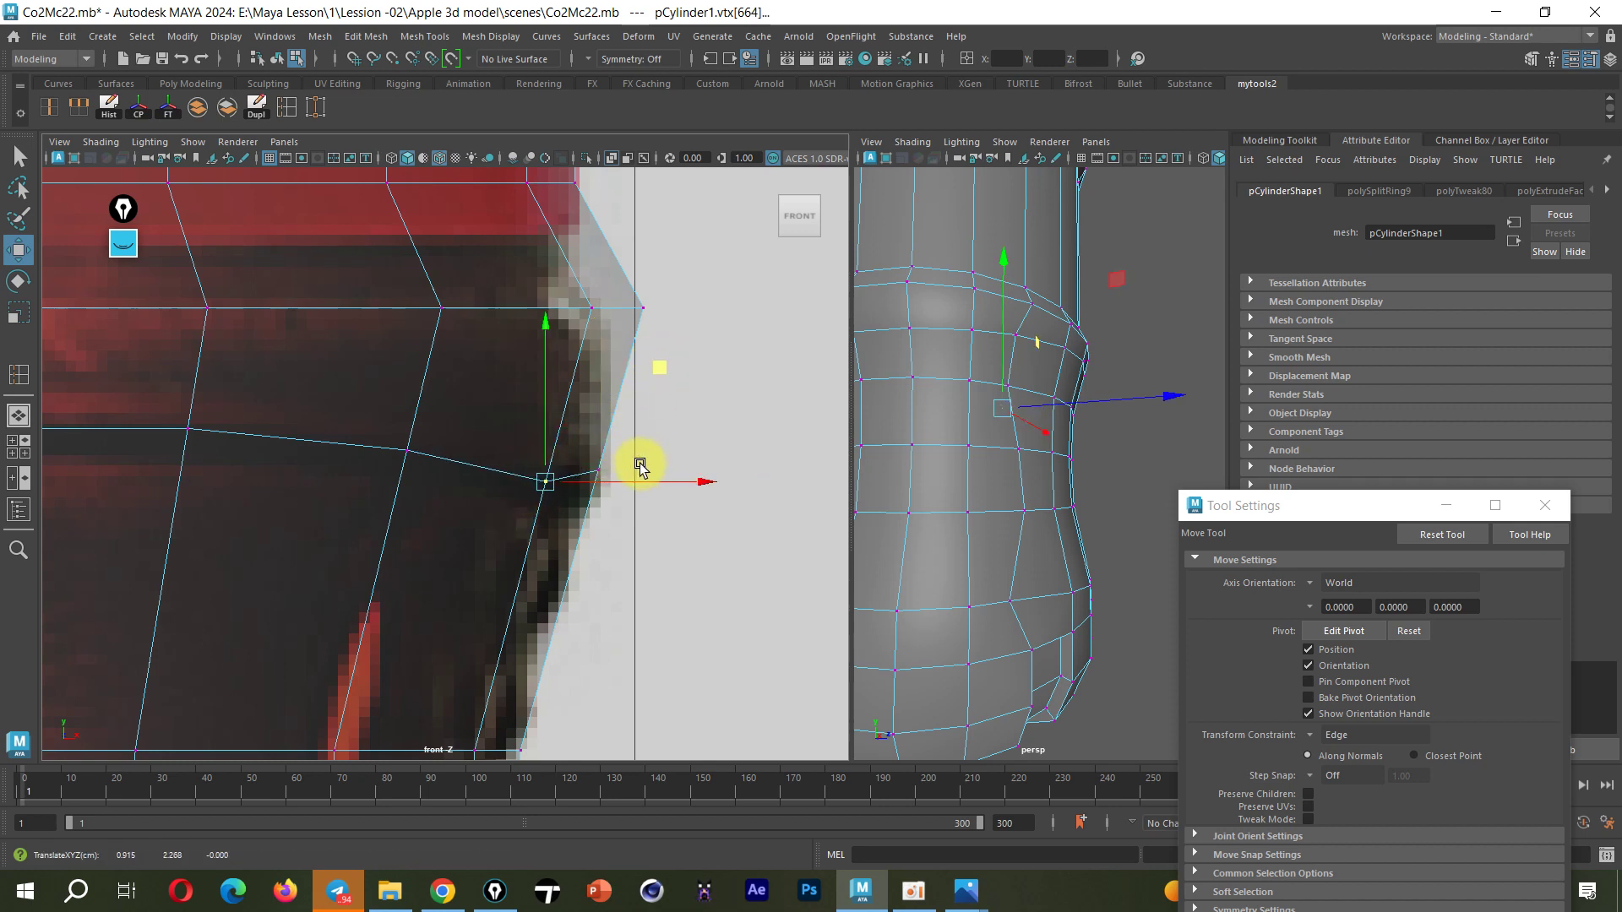
{"action": "middle_click_drag", "start_coordinate": [687, 377], "coordinate": [639, 365]}
{"action": "scroll", "coordinate": [634, 405], "scroll_direction": "down", "scroll_amount": 2}
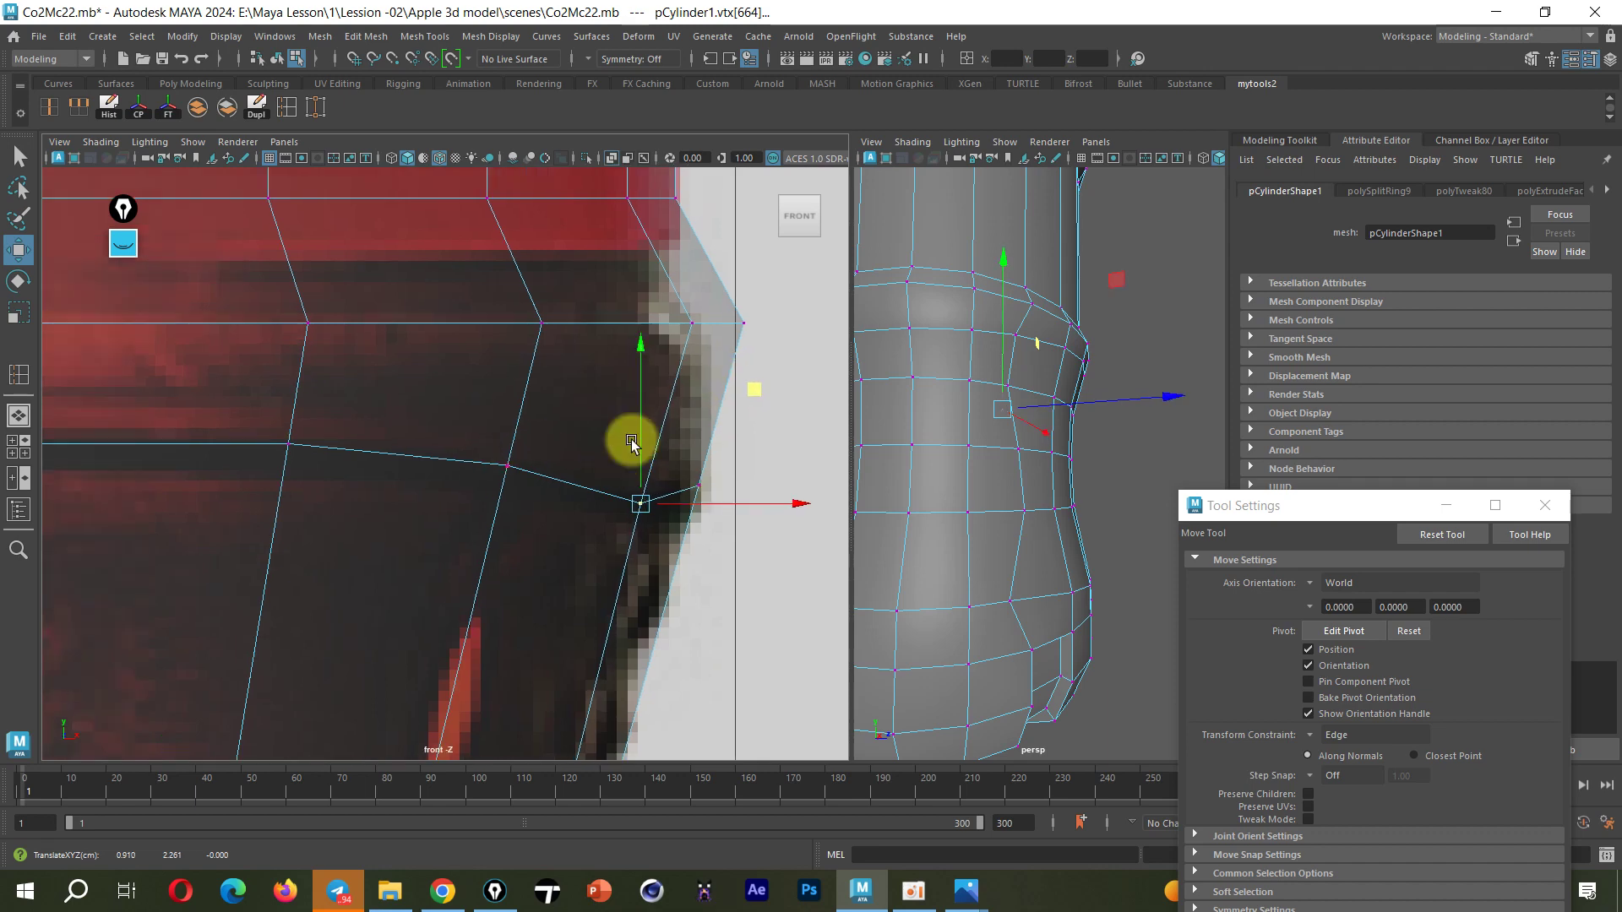
{"action": "scroll", "coordinate": [591, 452], "scroll_direction": "down", "scroll_amount": 1}
{"action": "scroll", "coordinate": [540, 422], "scroll_direction": "down", "scroll_amount": 3}
{"action": "scroll", "coordinate": [490, 422], "scroll_direction": "down", "scroll_amount": 2}
{"action": "scroll", "coordinate": [523, 549], "scroll_direction": "up", "scroll_amount": 1}
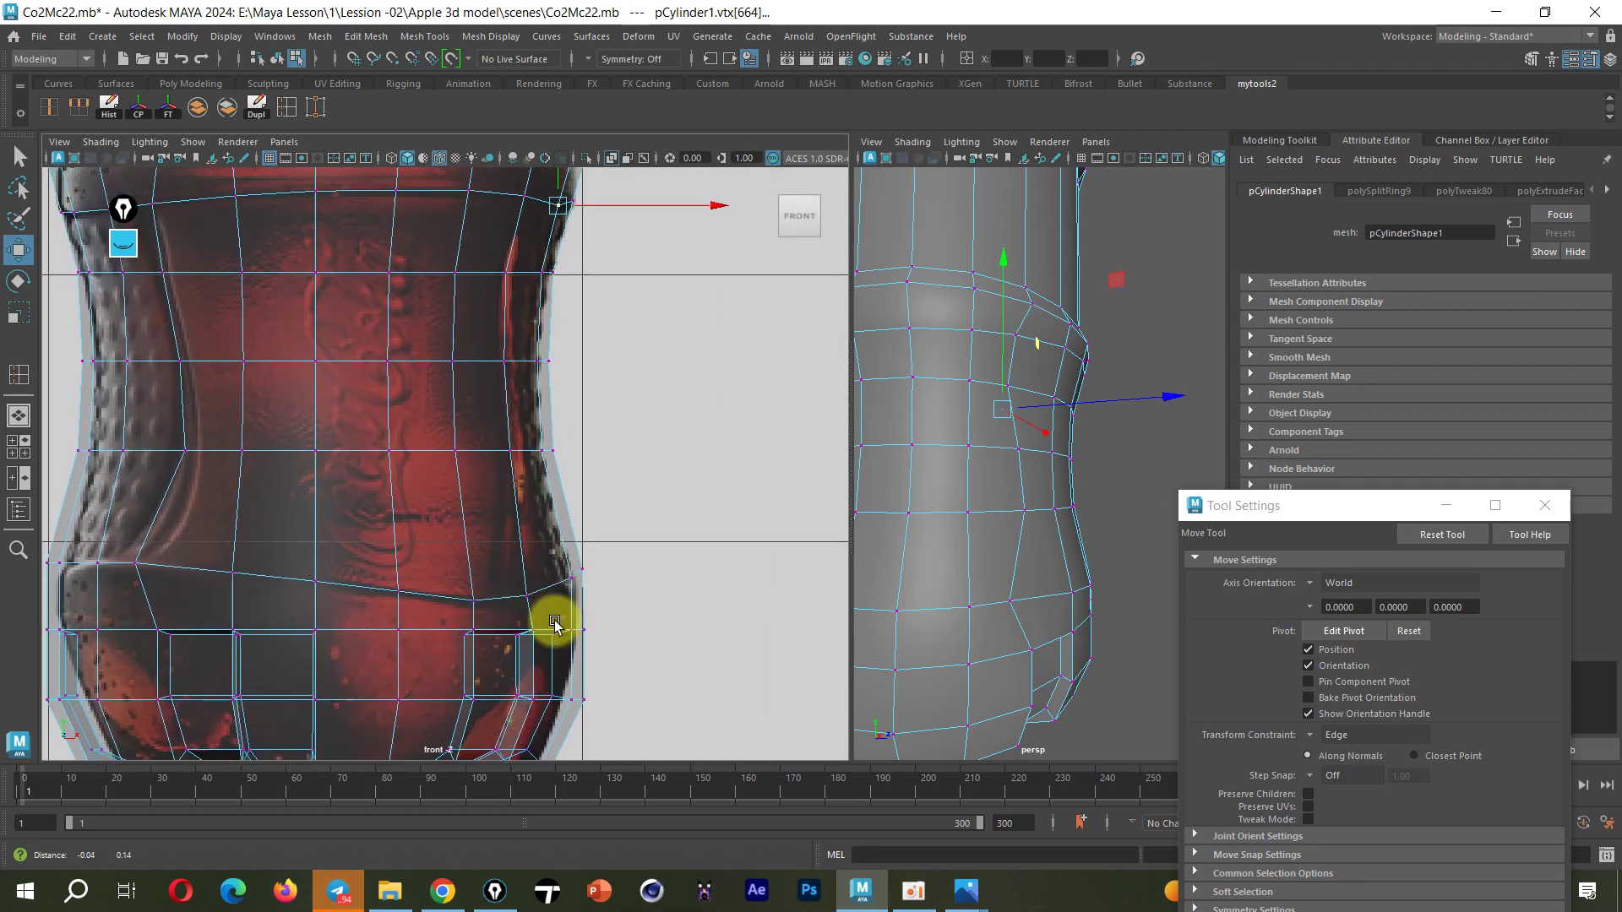
Turn off the Edge move constraint and lower the lower-waist vertex row slightly
{"action": "scroll", "coordinate": [536, 481], "scroll_direction": "up", "scroll_amount": 2}
{"action": "scroll", "coordinate": [543, 474], "scroll_direction": "up", "scroll_amount": 1}
{"action": "scroll", "coordinate": [541, 460], "scroll_direction": "up", "scroll_amount": 2}
{"action": "middle_click_drag", "start_coordinate": [540, 458], "coordinate": [541, 456], "text": "alt"}
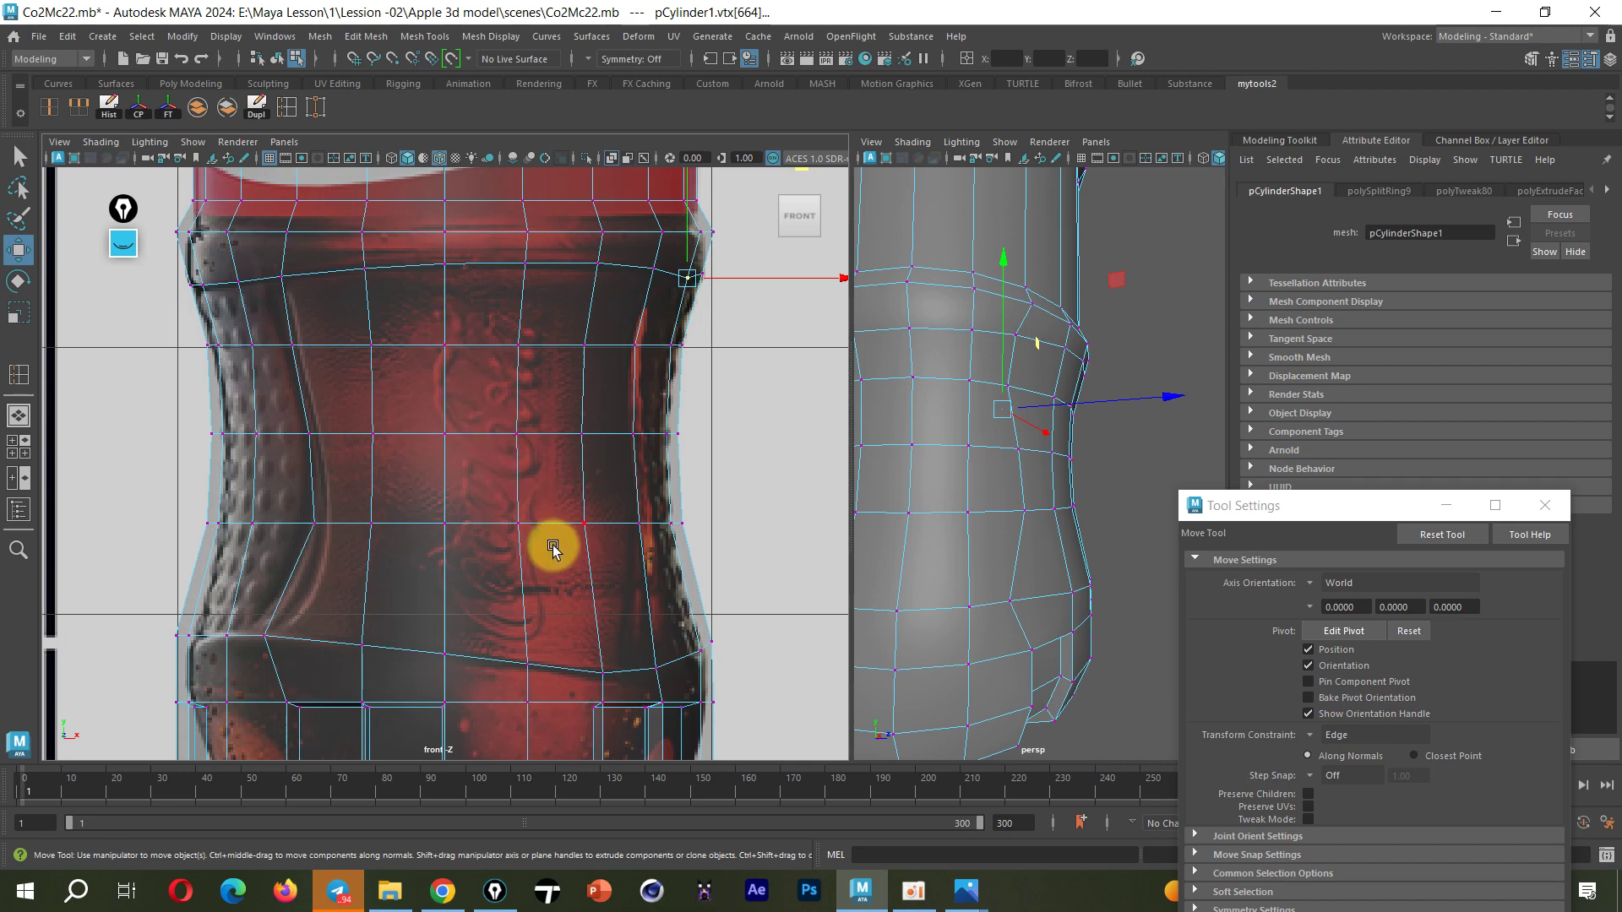
{"action": "middle_click_drag", "start_coordinate": [550, 543], "coordinate": [557, 456], "text": "alt"}
{"action": "left_click_drag", "start_coordinate": [757, 602], "coordinate": [253, 632]}
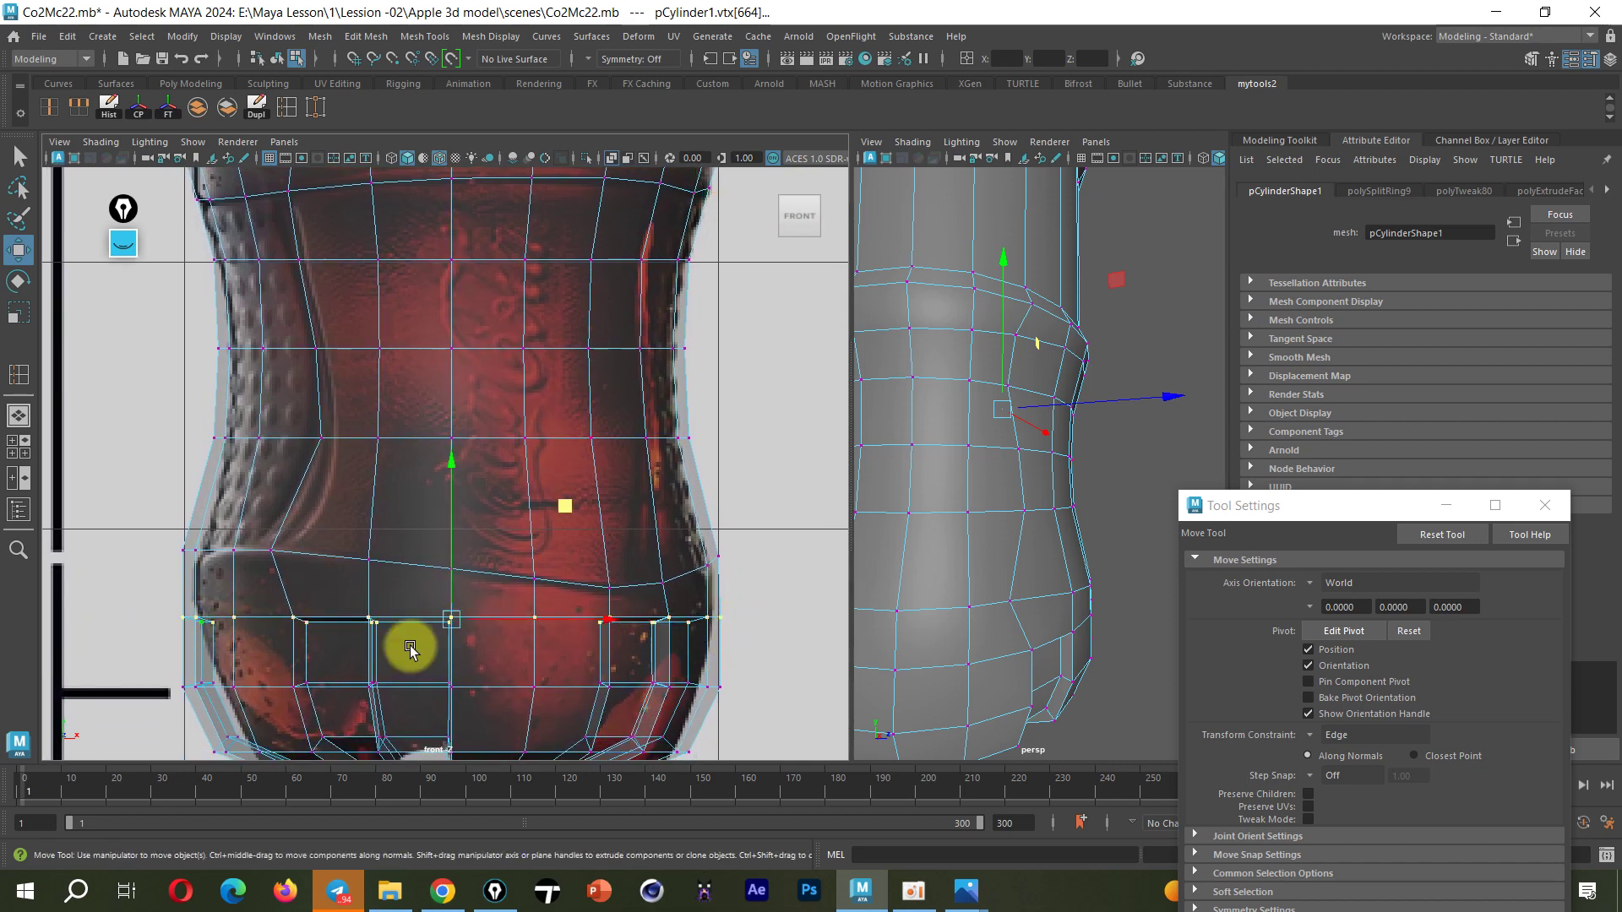
{"action": "left_click", "coordinate": [1315, 735]}
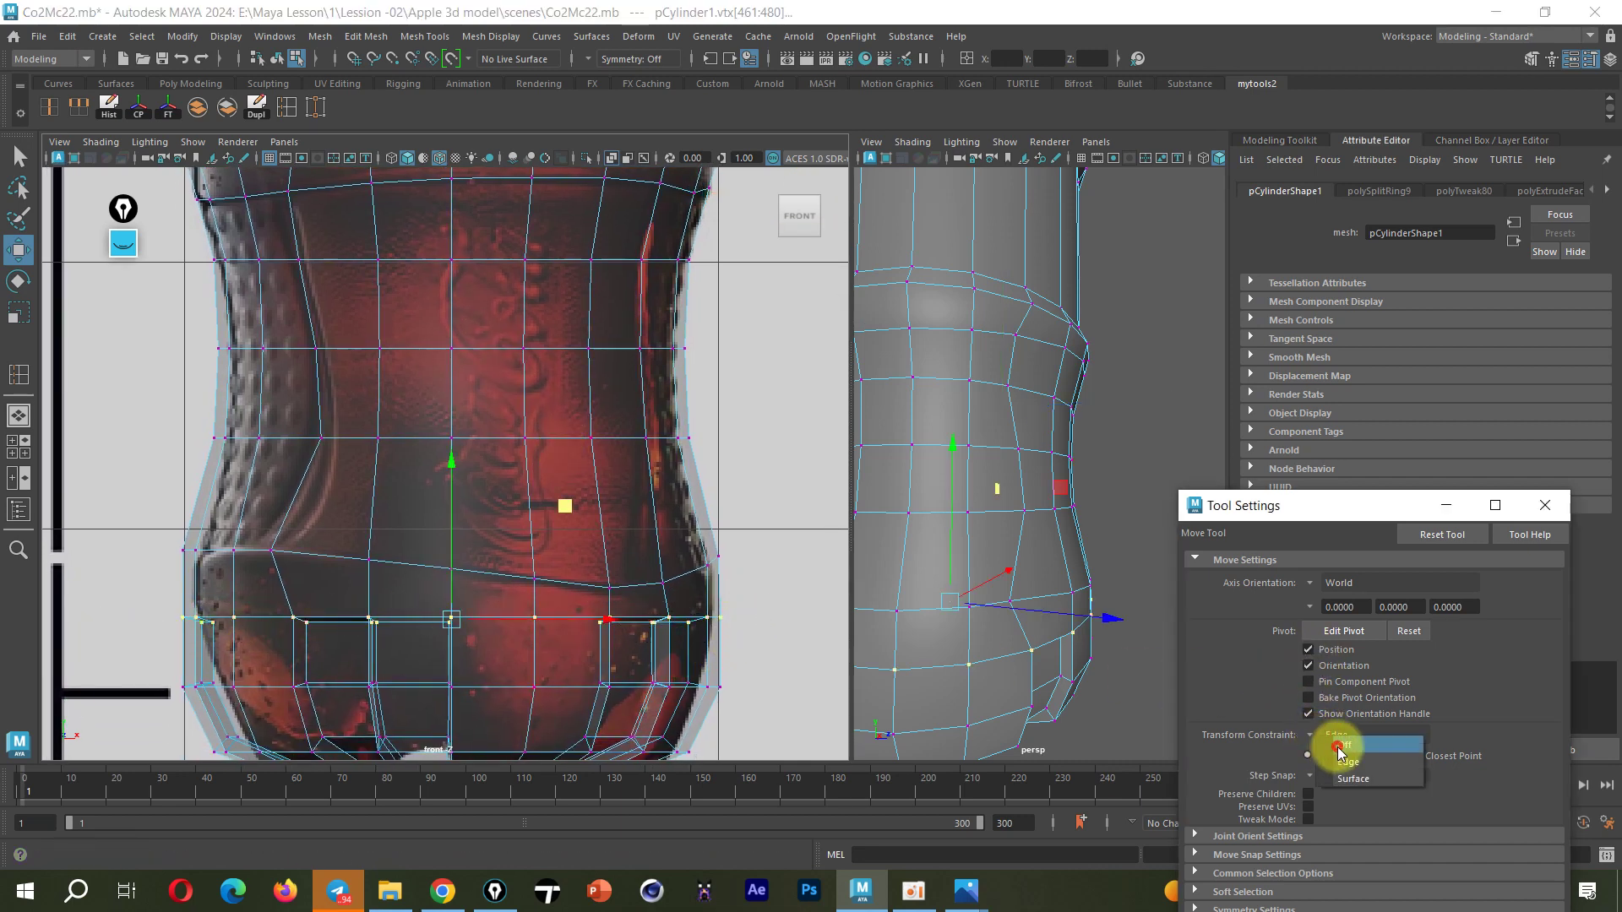
{"action": "left_click", "coordinate": [1338, 745]}
{"action": "left_click_drag", "start_coordinate": [453, 509], "coordinate": [450, 519]}
Insert an edge loop around the lower waist, then restore the Edge constraint and vertex mode
{"action": "left_click", "coordinate": [286, 108]}
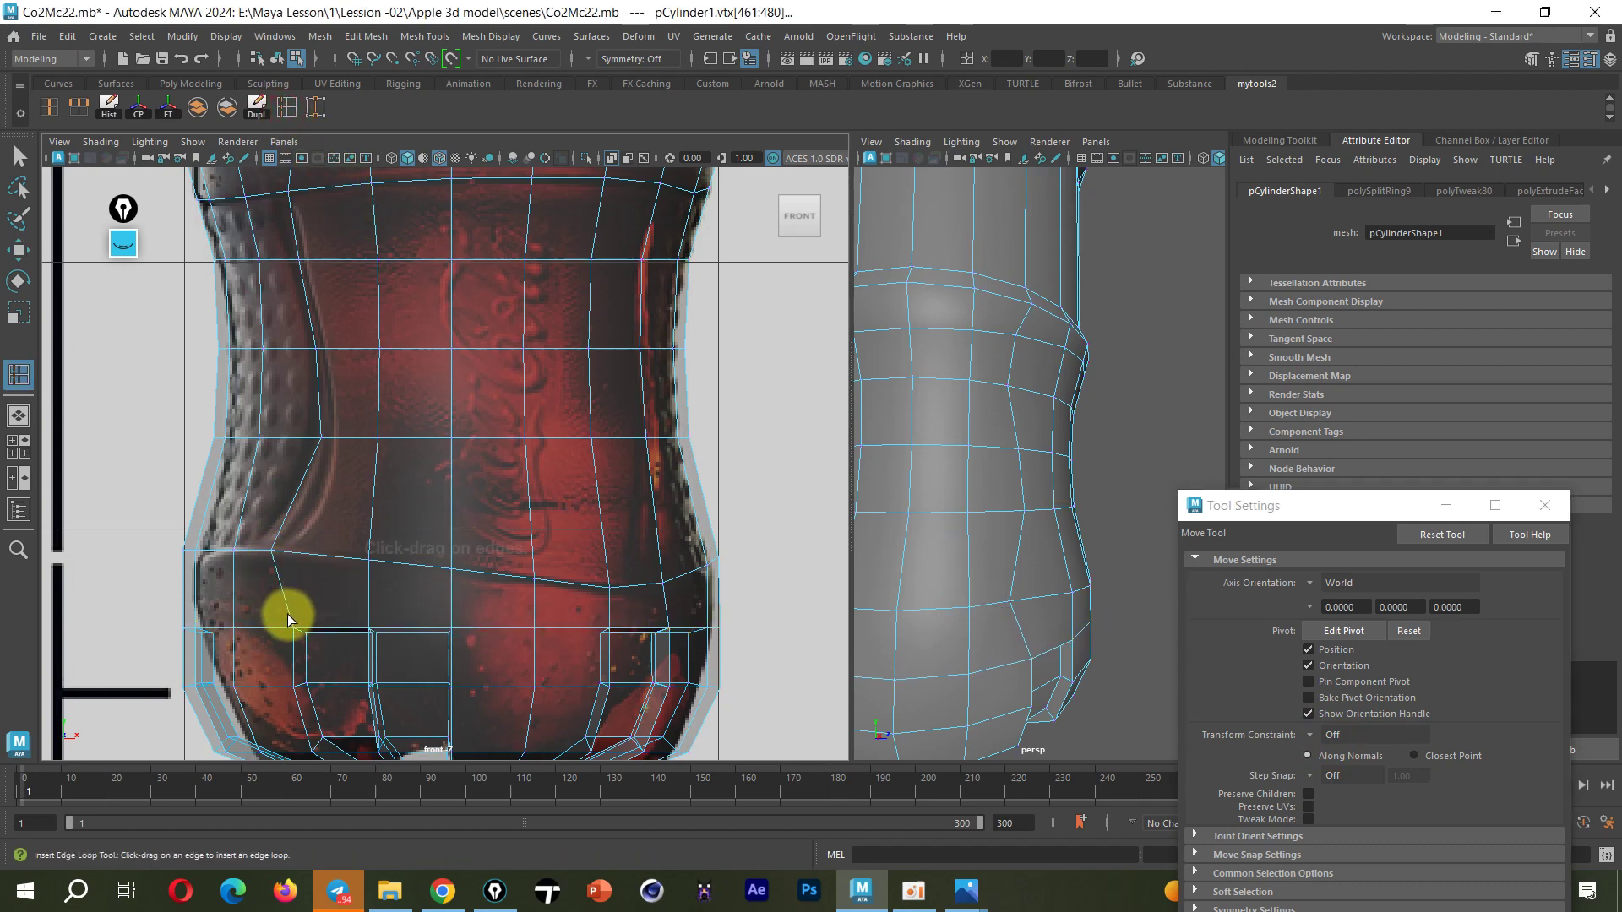
{"action": "left_click", "coordinate": [288, 608]}
{"action": "key", "text": "w"}
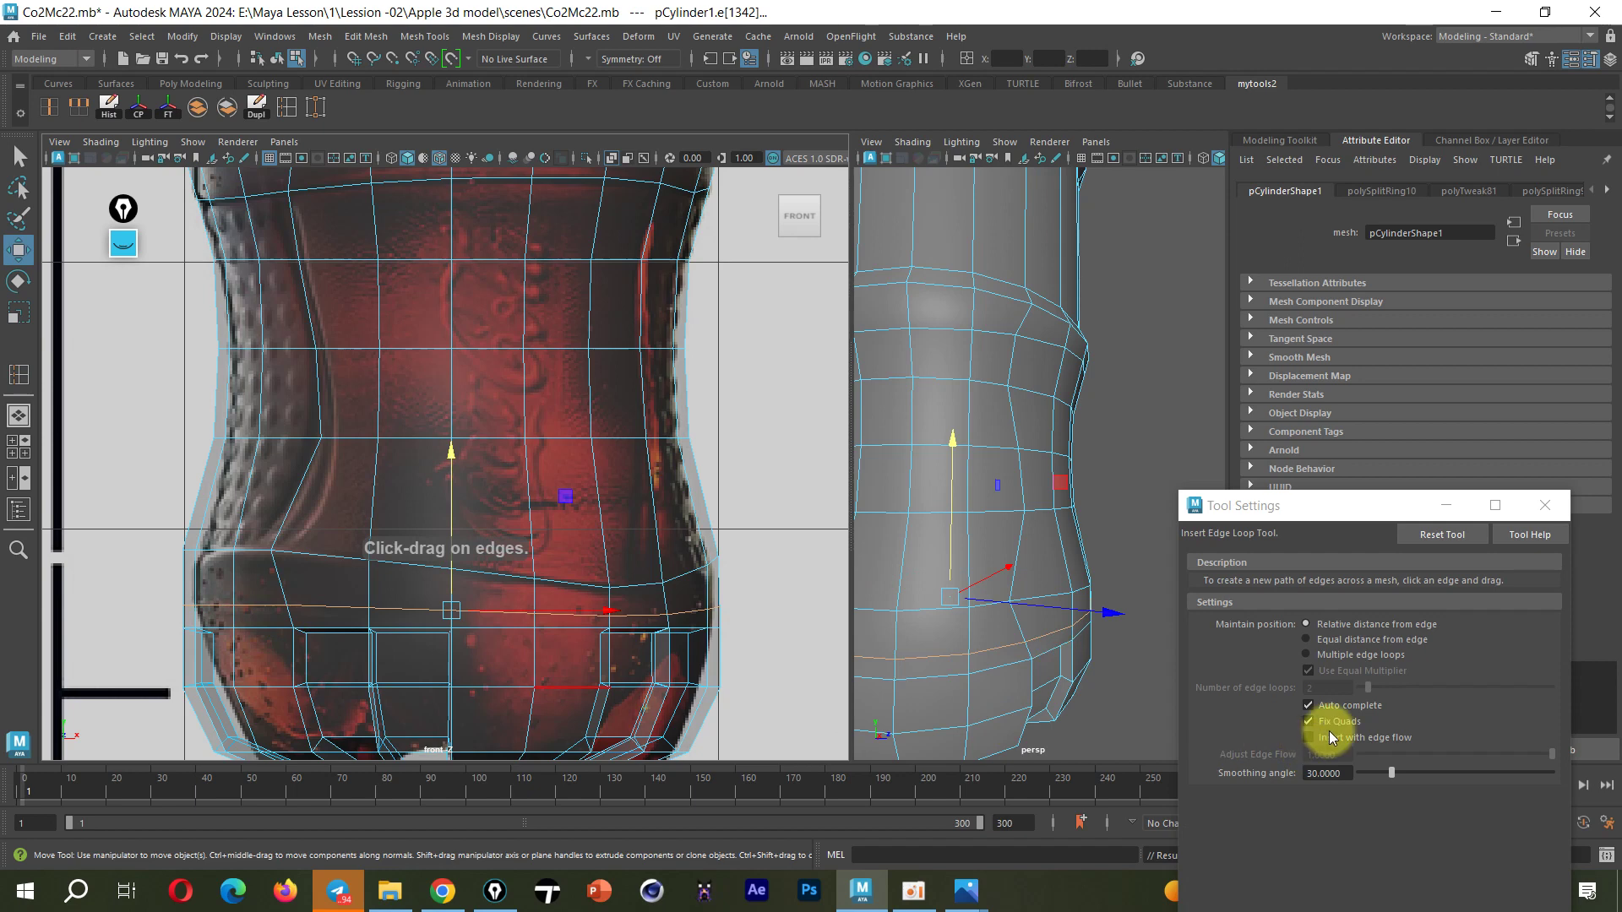
{"action": "left_click", "coordinate": [1309, 735]}
{"action": "left_click", "coordinate": [1334, 754]}
{"action": "right_click", "coordinate": [224, 608]}
{"action": "left_click", "coordinate": [144, 387]}
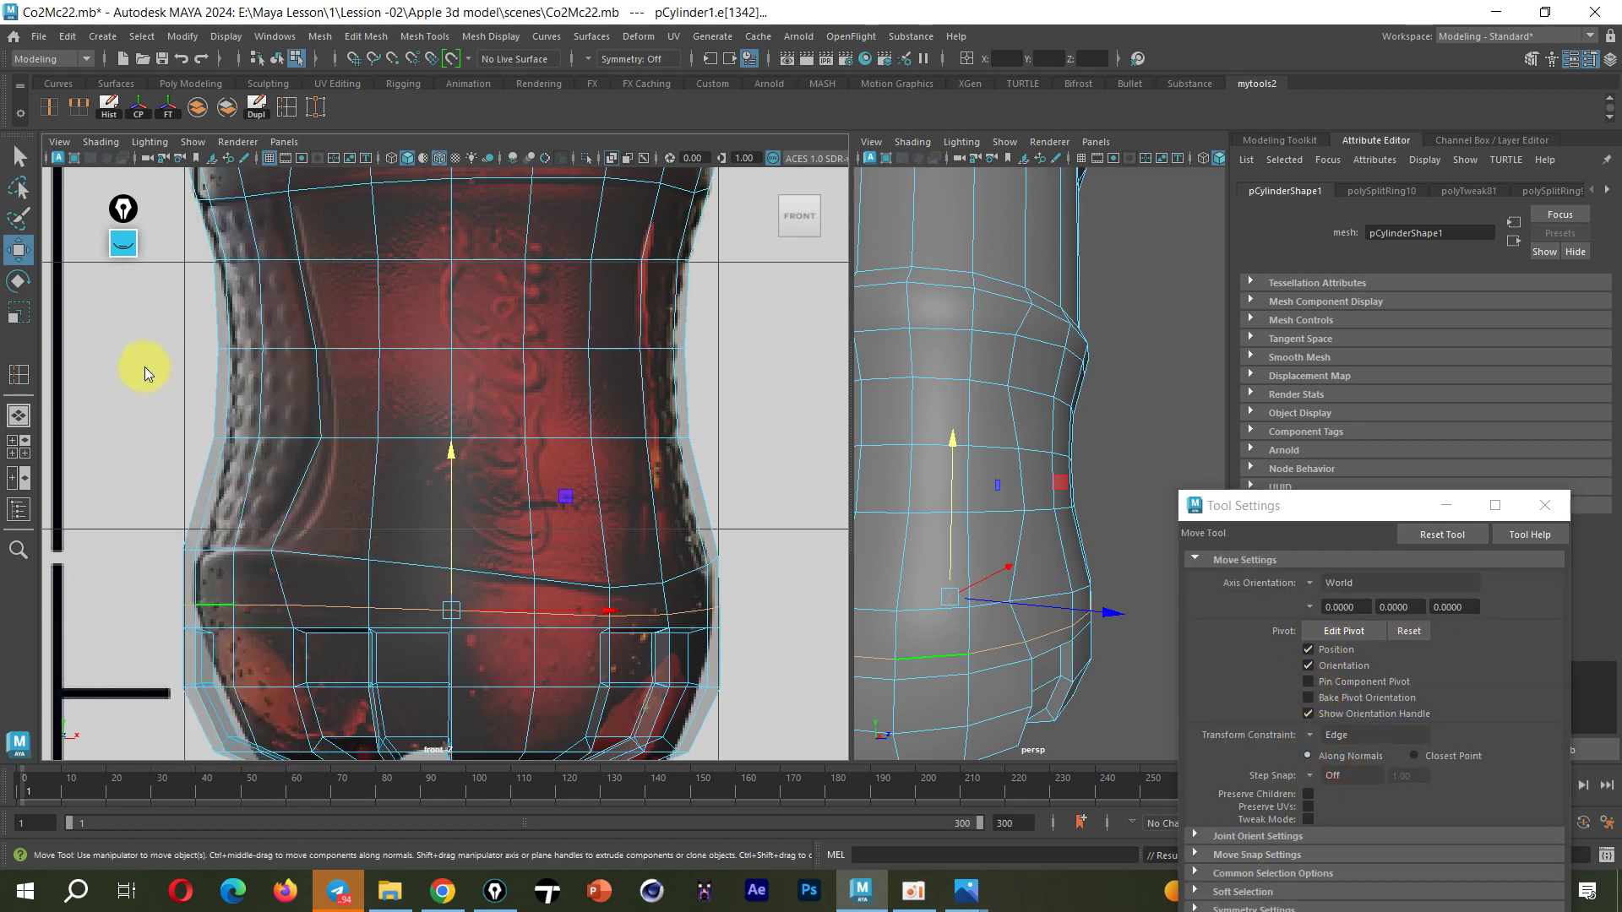
Select lower-waist vertices and slide the right silhouette vertex up along its edge
{"action": "scroll", "coordinate": [676, 621], "scroll_direction": "up", "scroll_amount": 2}
{"action": "scroll", "coordinate": [642, 596], "scroll_direction": "up", "scroll_amount": 1}
{"action": "scroll", "coordinate": [642, 607], "scroll_direction": "up", "scroll_amount": 2}
{"action": "middle_click_drag", "start_coordinate": [641, 604], "coordinate": [544, 572], "text": "alt"}
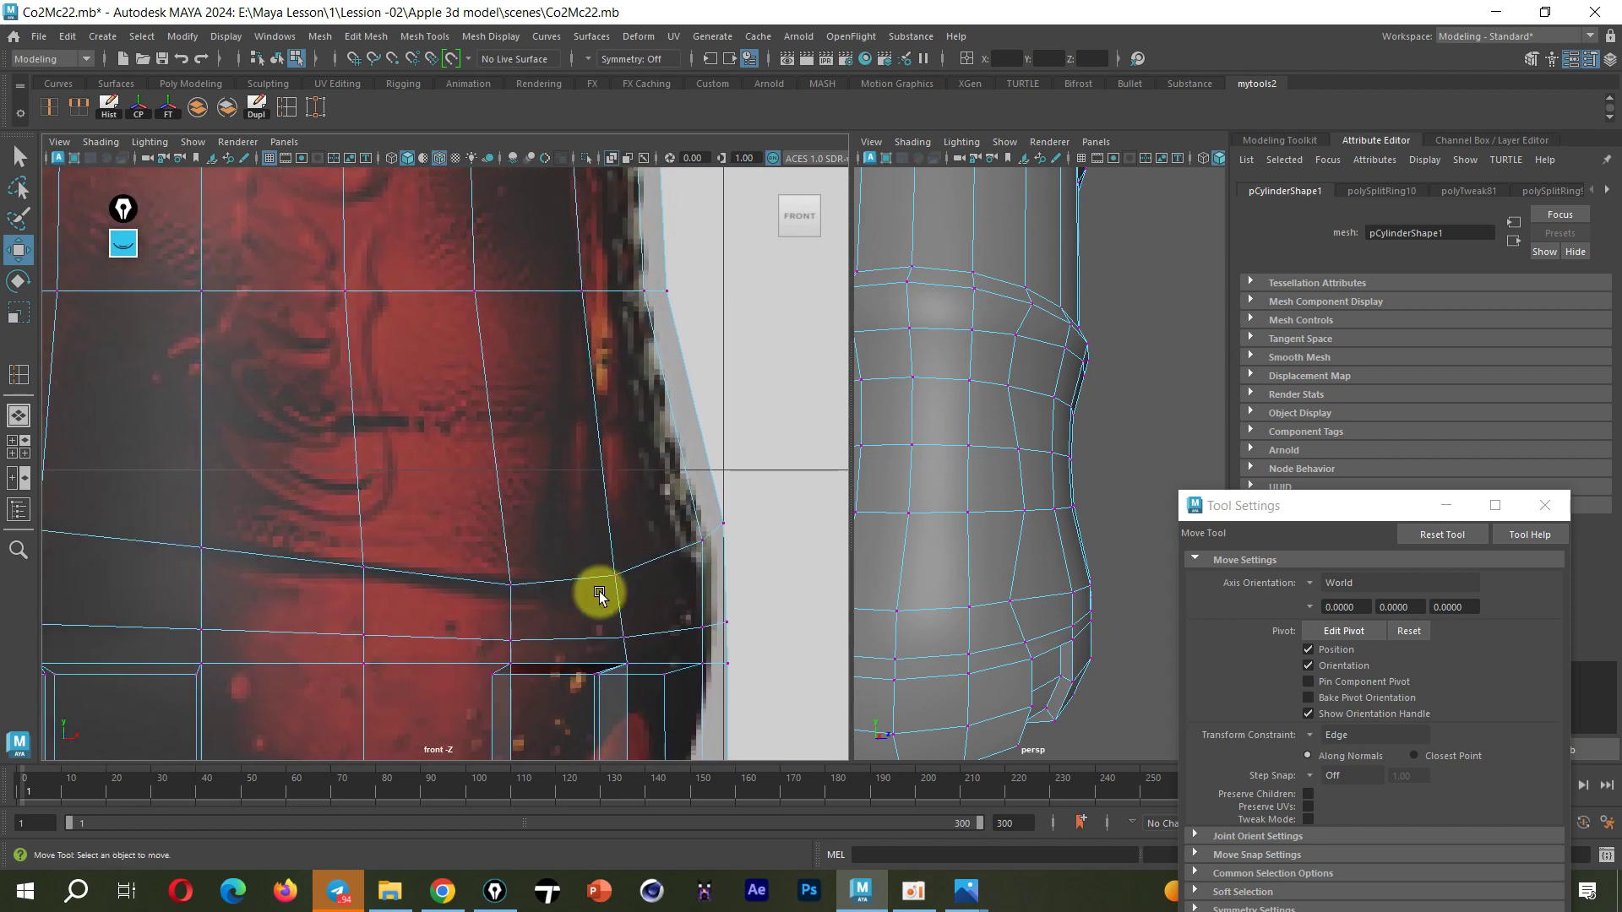
{"action": "left_click_drag", "start_coordinate": [683, 644], "coordinate": [732, 616]}
{"action": "mouse_move", "coordinate": [731, 616]}
{"action": "middle_mouse_down", "text": "alt"}
{"action": "mouse_move", "coordinate": [836, 499]}
{"action": "mouse_move", "coordinate": [473, 529]}
{"action": "middle_mouse_up", "text": "alt"}
{"action": "mouse_move", "coordinate": [325, 525]}
{"action": "left_mouse_down"}
{"action": "mouse_move", "coordinate": [288, 517]}
{"action": "mouse_move", "coordinate": [478, 543]}
{"action": "left_mouse_up"}
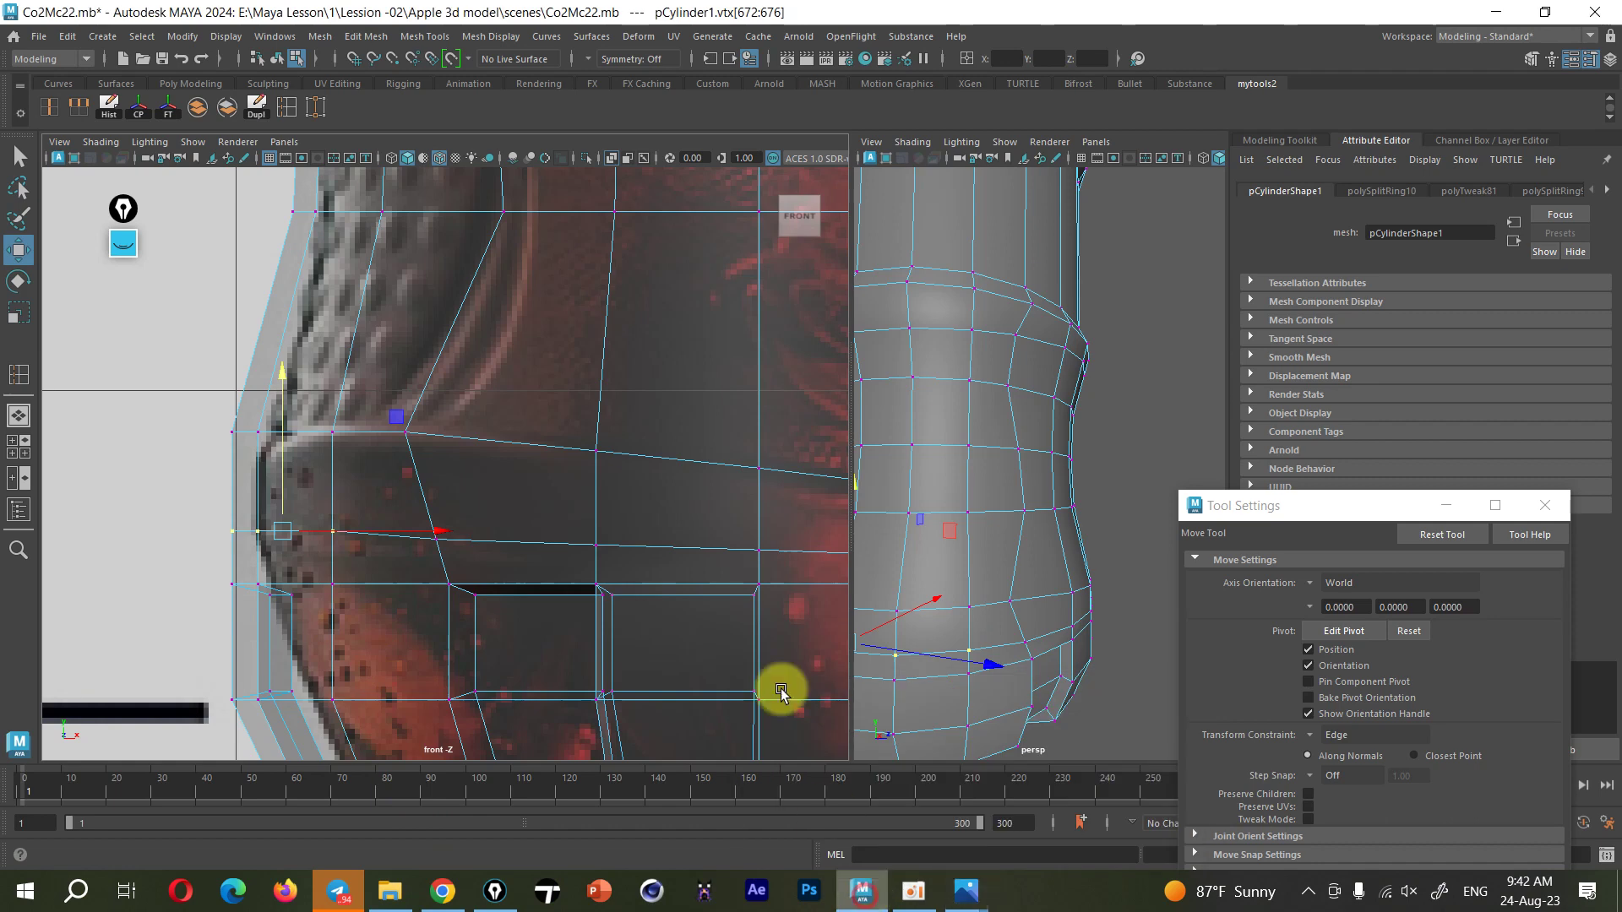
{"action": "middle_click_drag", "start_coordinate": [550, 637], "coordinate": [373, 644], "text": "alt"}
{"action": "left_click", "coordinate": [420, 529]}
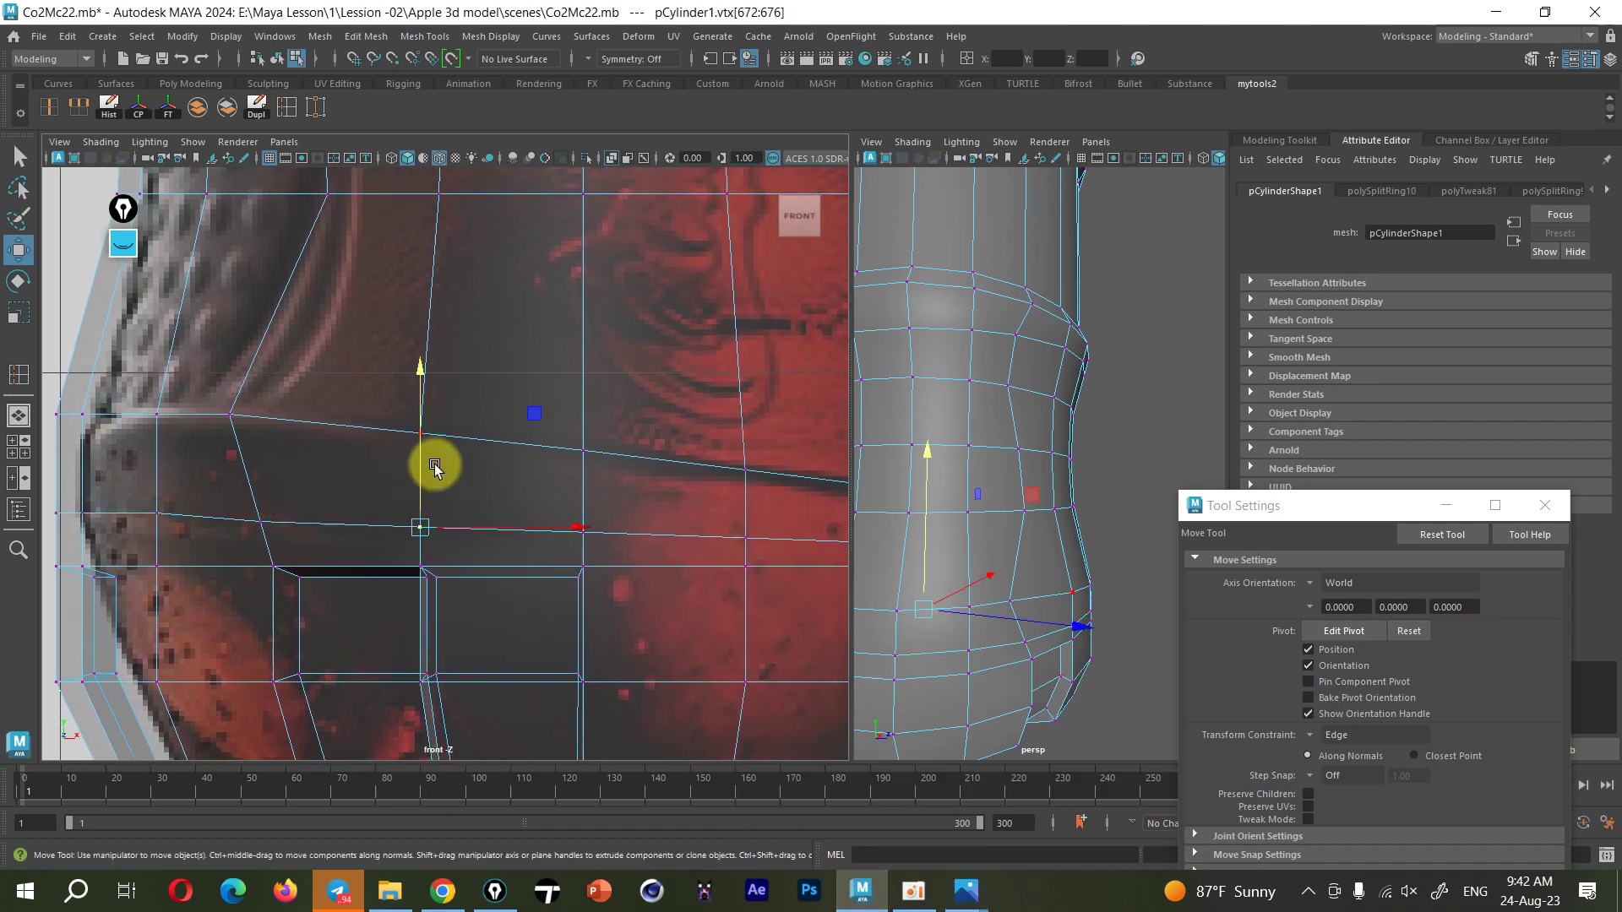
{"action": "middle_click_drag", "start_coordinate": [657, 548], "coordinate": [453, 550], "text": "alt"}
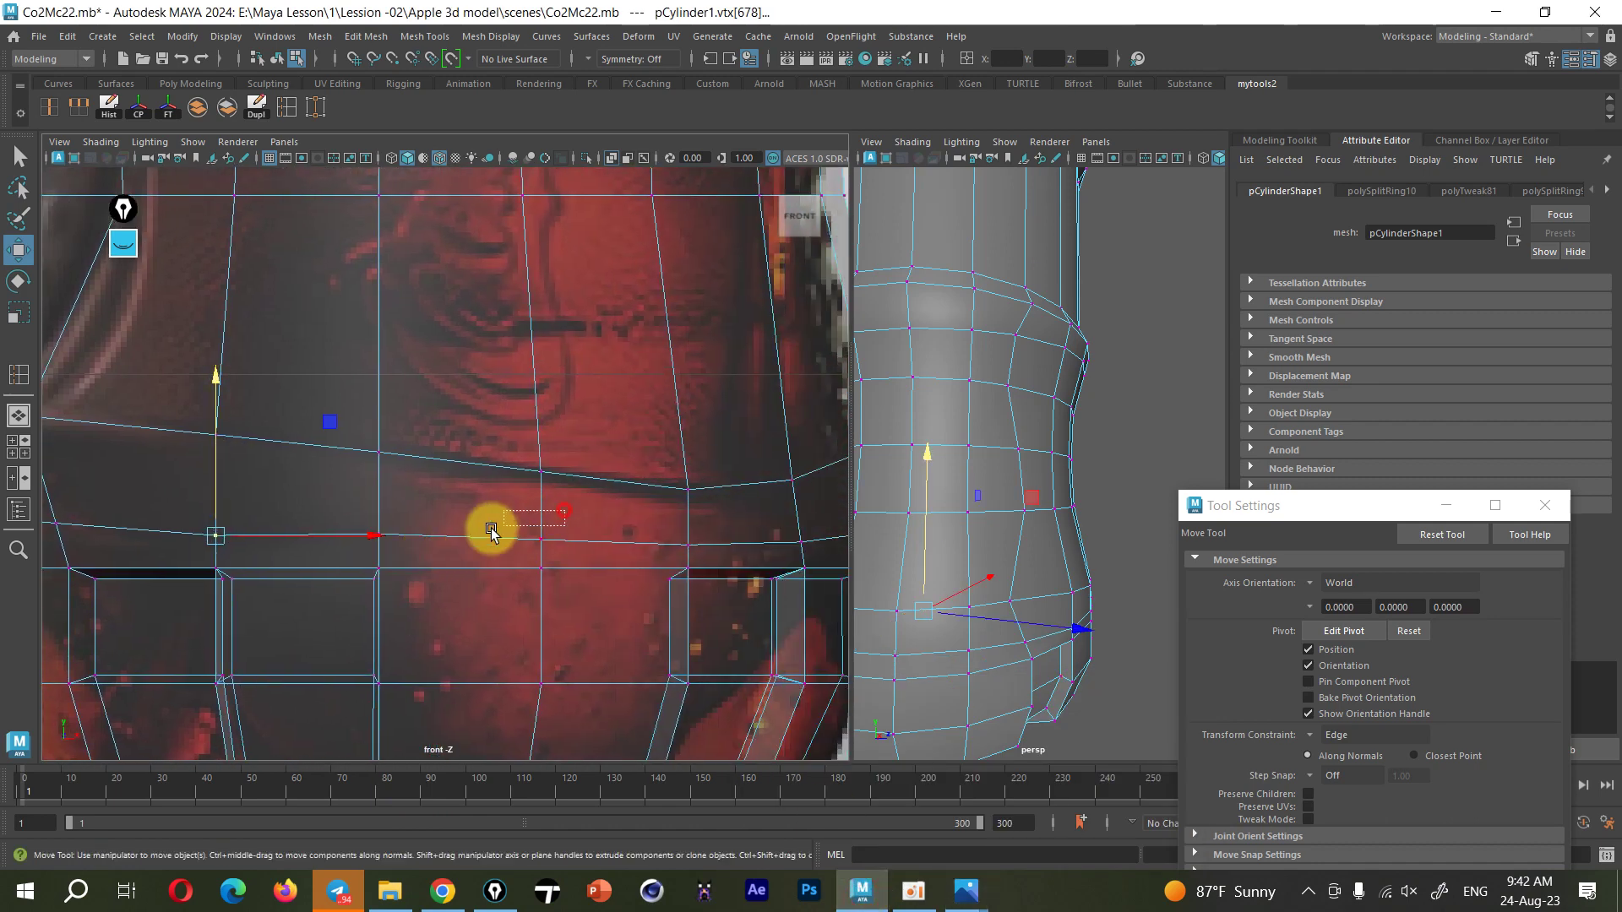
{"action": "left_click", "coordinate": [394, 524]}
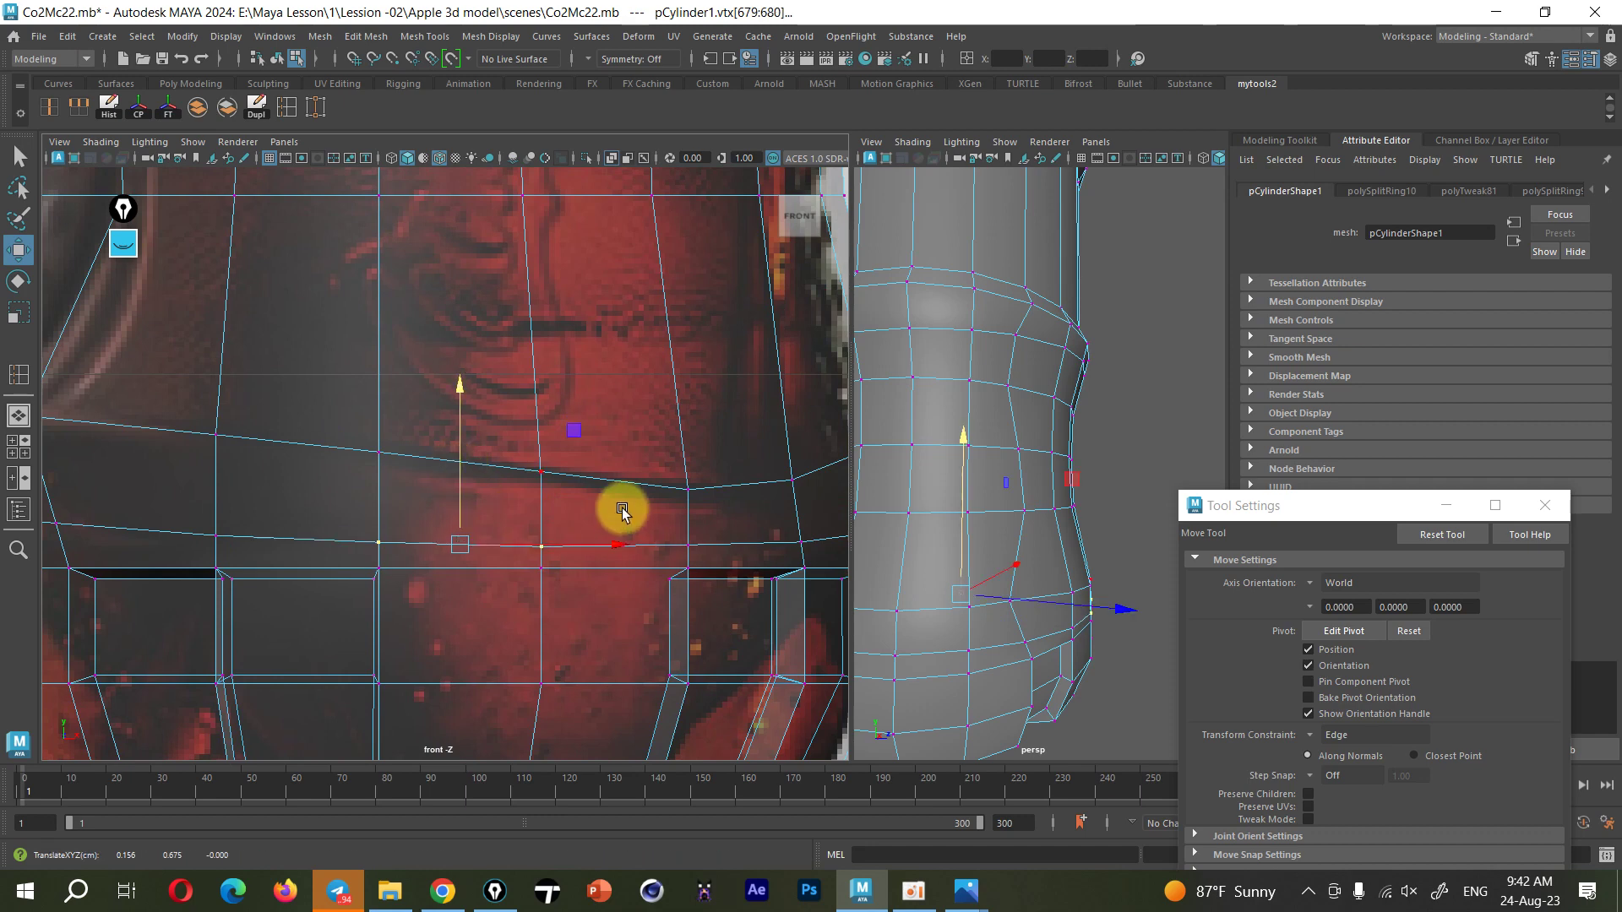
{"action": "middle_click_drag", "start_coordinate": [616, 507], "coordinate": [570, 521], "text": "alt"}
{"action": "left_click", "coordinate": [624, 513]}
{"action": "left_click_drag", "start_coordinate": [622, 498], "coordinate": [626, 471]}
Insert two more edge loops across the bottle, one near the upper waist
{"action": "right_click_drag", "start_coordinate": [626, 470], "coordinate": [550, 535], "text": "alt"}
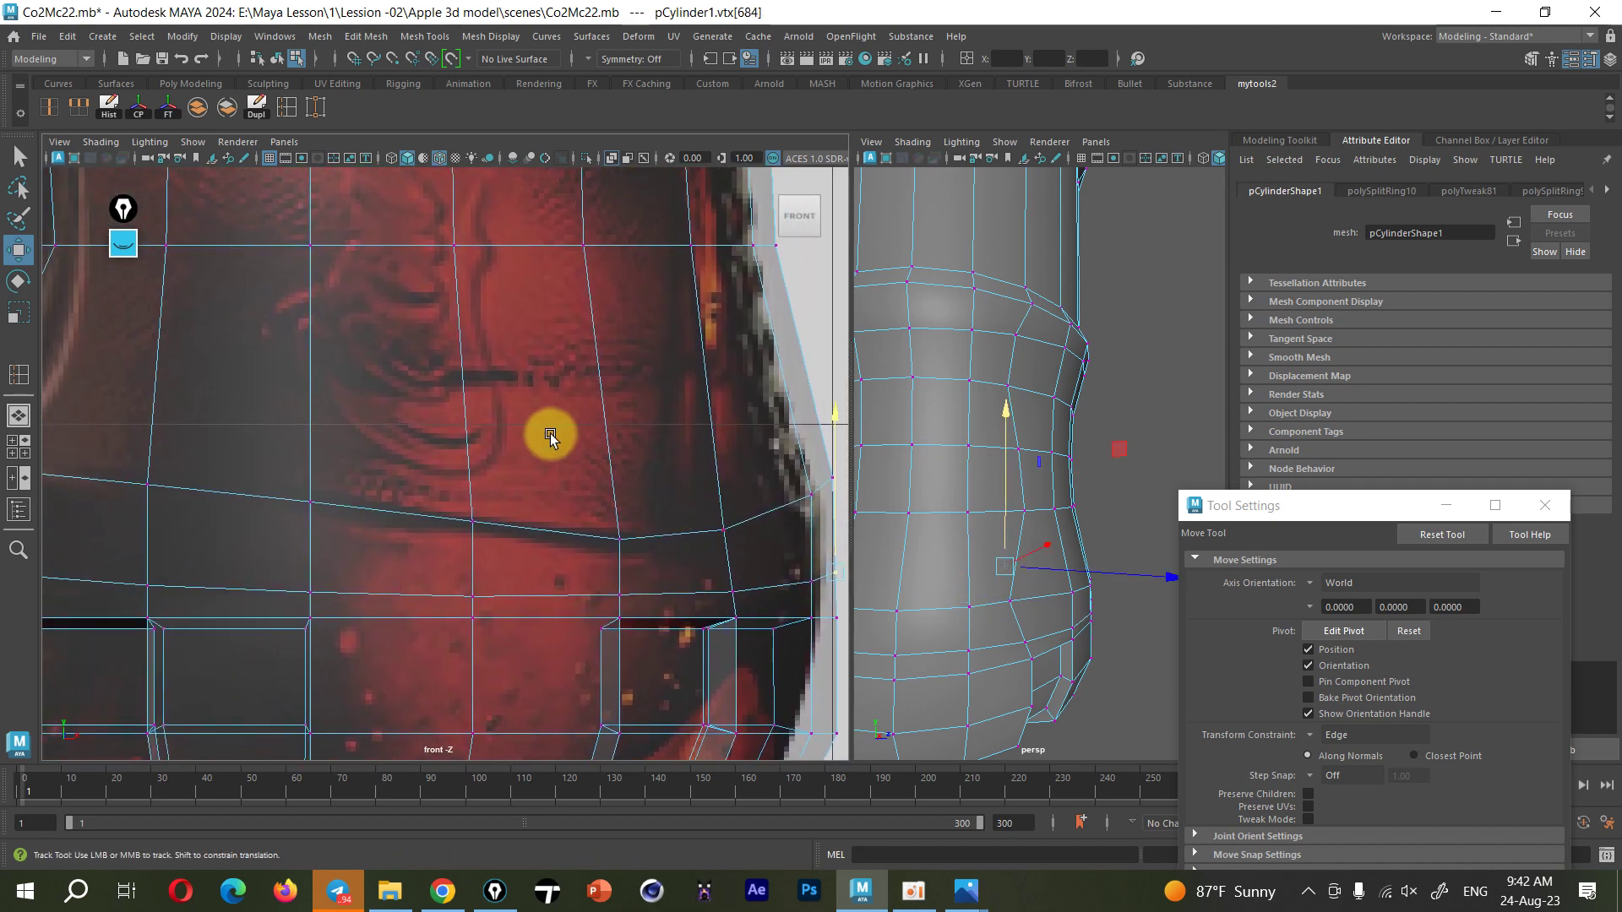
{"action": "scroll", "coordinate": [550, 535], "scroll_direction": "down", "scroll_amount": 5}
{"action": "scroll", "coordinate": [542, 526], "scroll_direction": "up", "scroll_amount": 5}
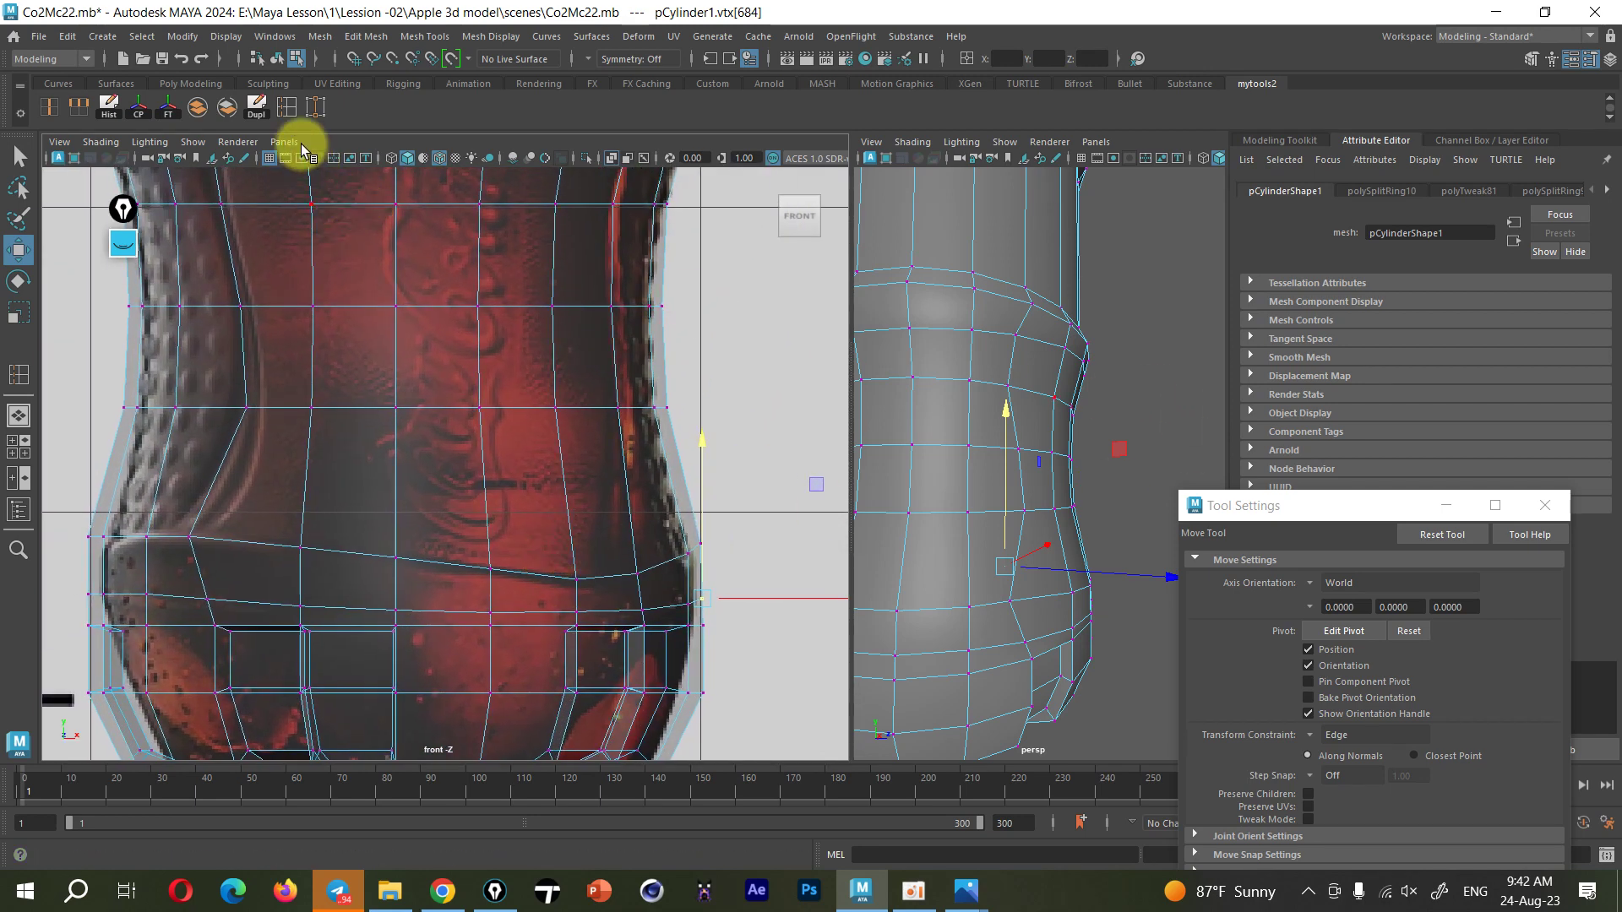
{"action": "left_click", "coordinate": [286, 107]}
{"action": "left_click", "coordinate": [216, 466]}
{"action": "middle_click_drag", "start_coordinate": [317, 422], "coordinate": [333, 529], "text": "alt"}
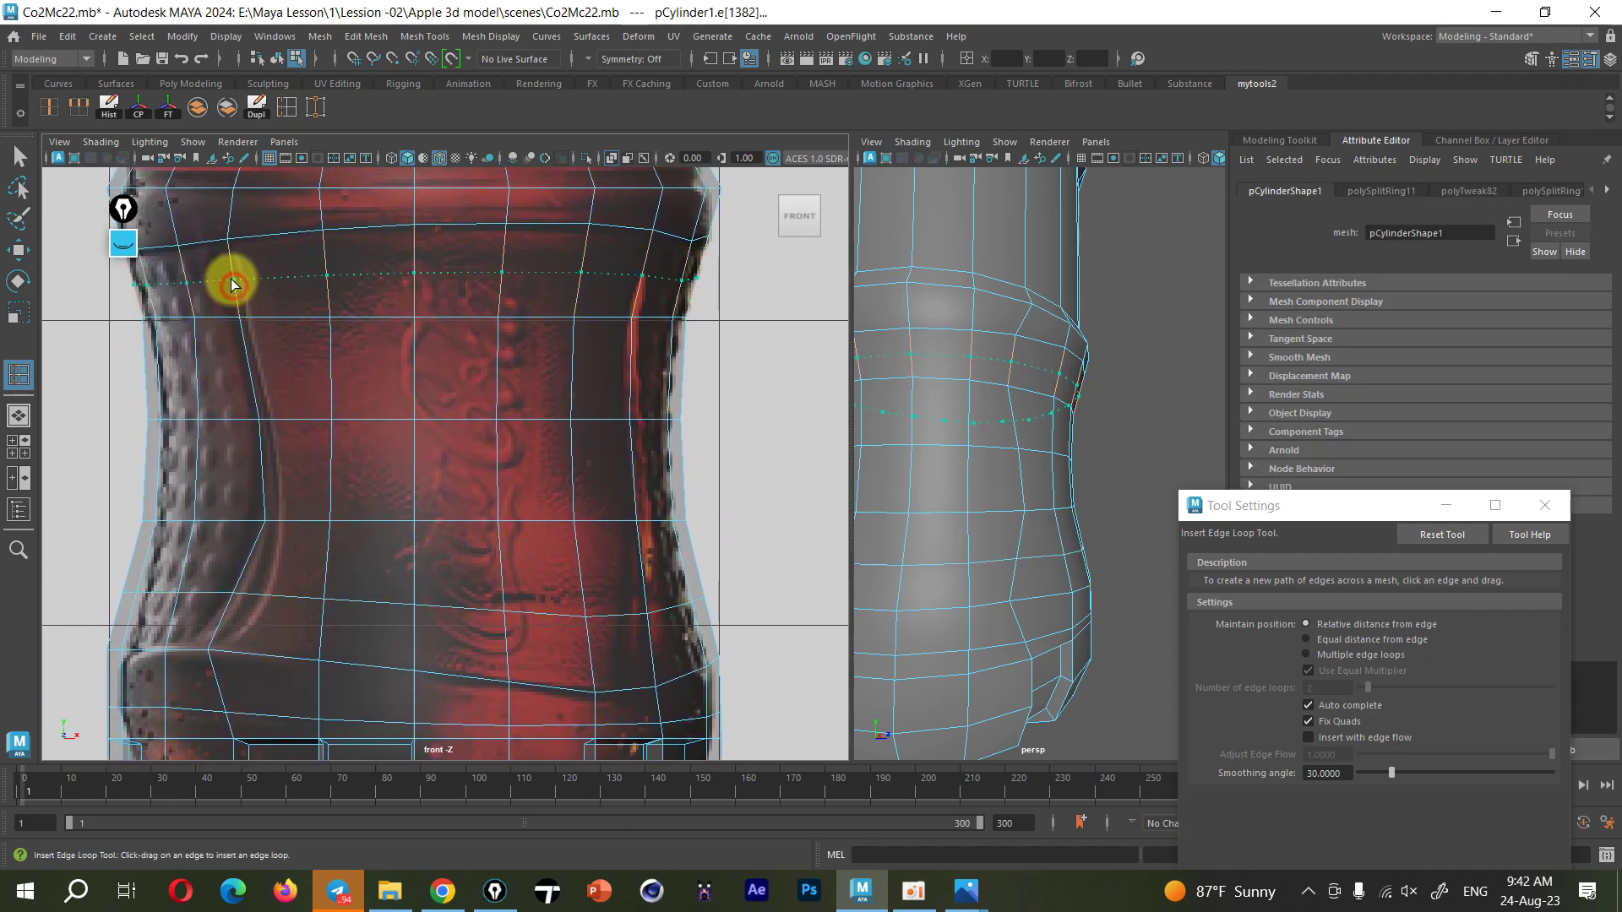
{"action": "left_click_drag", "start_coordinate": [233, 281], "coordinate": [276, 290]}
Slide vertices on the new loops along their edges to follow the reference outline
{"action": "key", "text": "w"}
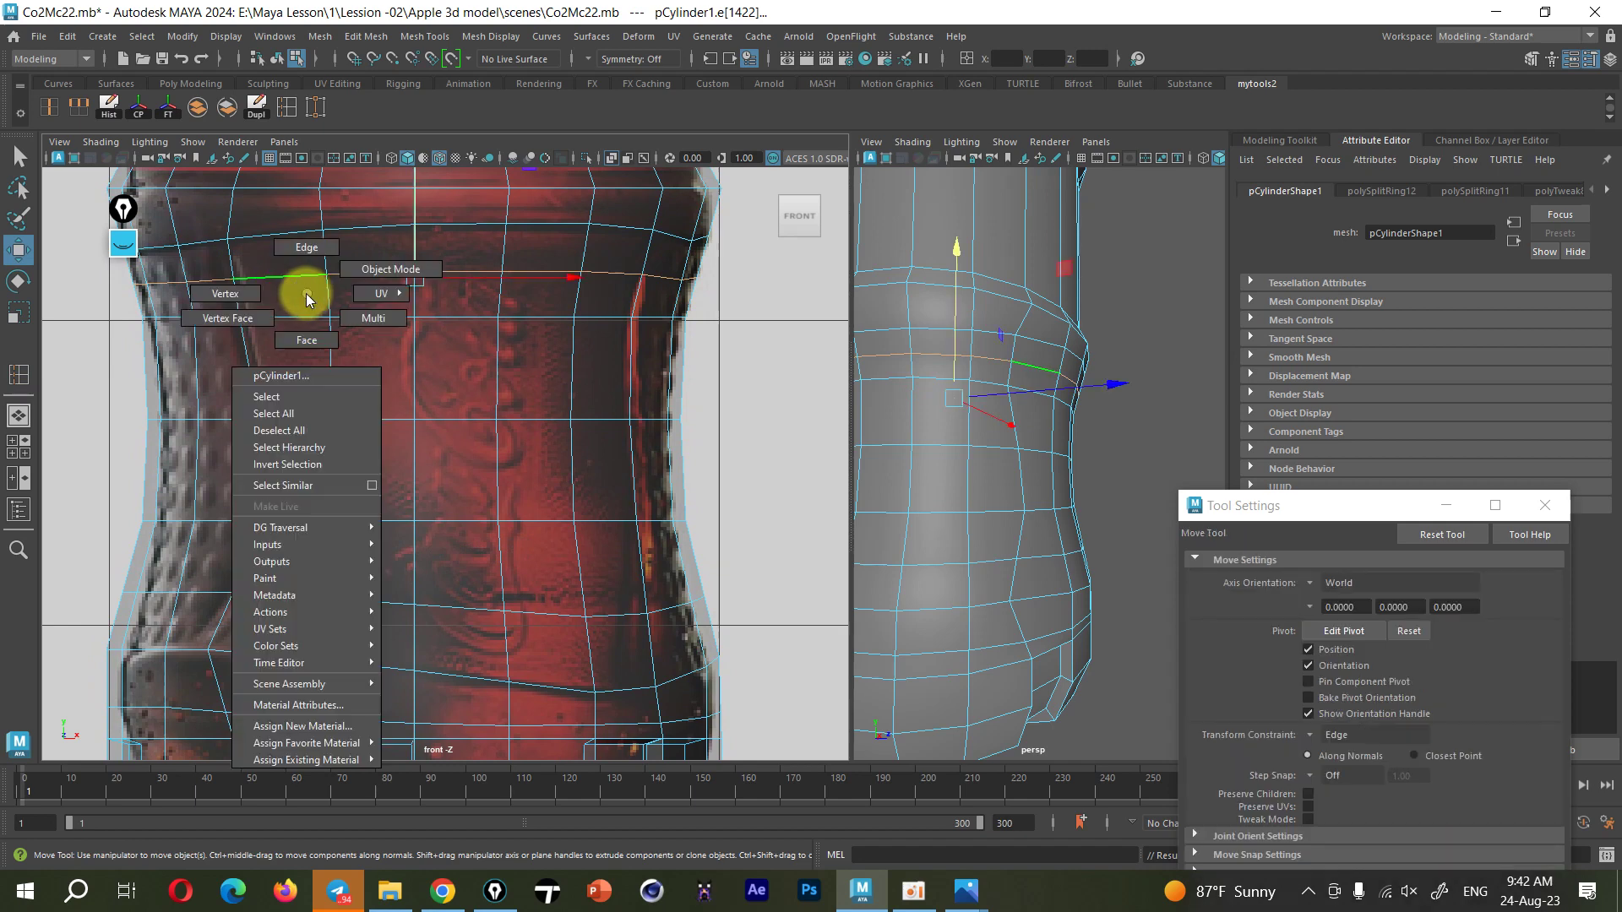
{"action": "right_click_drag", "start_coordinate": [307, 290], "coordinate": [210, 309]}
{"action": "left_click", "coordinate": [229, 608]}
{"action": "left_click_drag", "start_coordinate": [256, 593], "coordinate": [303, 589]}
{"action": "left_click", "coordinate": [691, 603]}
{"action": "left_click_drag", "start_coordinate": [670, 622], "coordinate": [694, 617]}
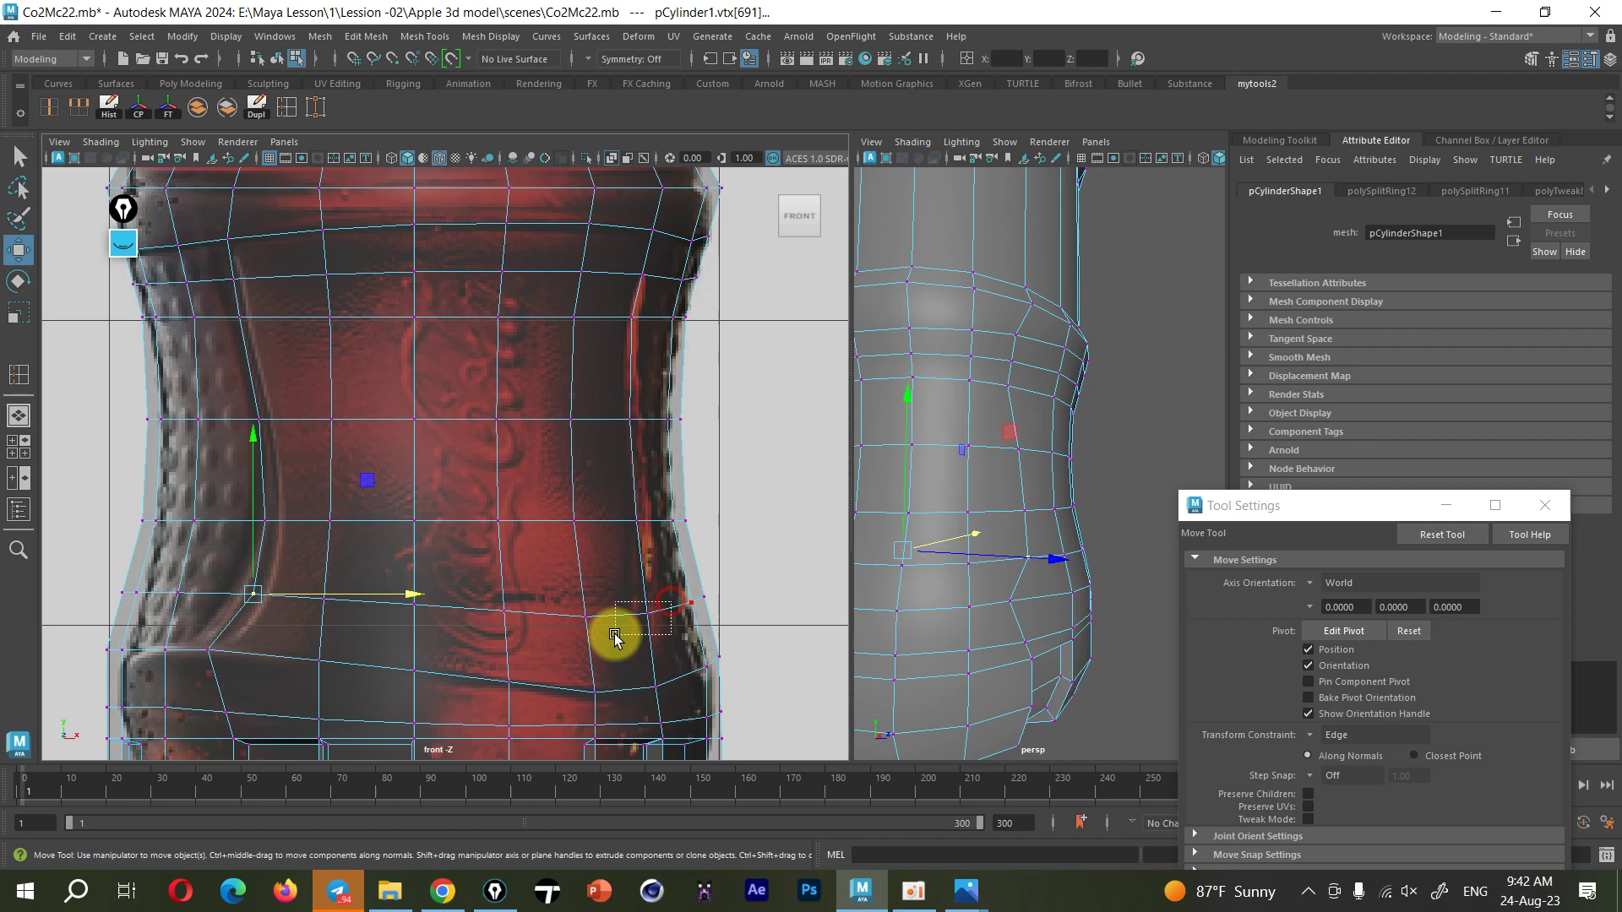
{"action": "left_click", "coordinate": [654, 686]}
{"action": "left_click_drag", "start_coordinate": [681, 678], "coordinate": [696, 691]}
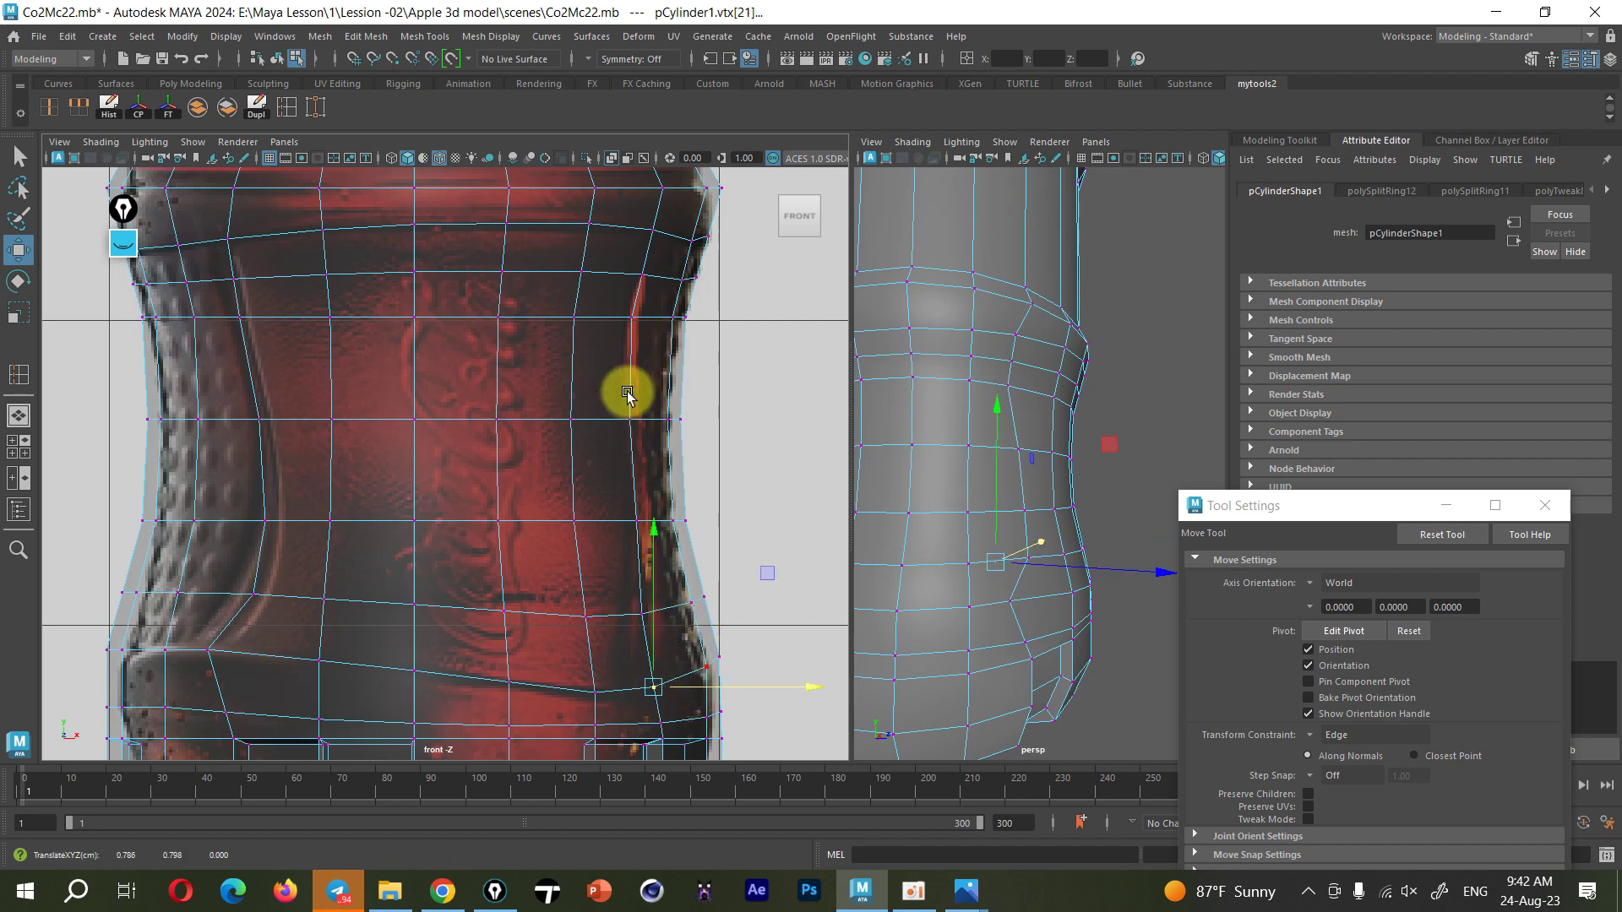
{"action": "middle_click_drag", "start_coordinate": [643, 325], "coordinate": [634, 372], "text": "alt"}
{"action": "left_click", "coordinate": [624, 370]}
{"action": "left_click_drag", "start_coordinate": [630, 371], "coordinate": [669, 352]}
{"action": "middle_click_drag", "start_coordinate": [669, 352], "coordinate": [688, 352], "text": "alt"}
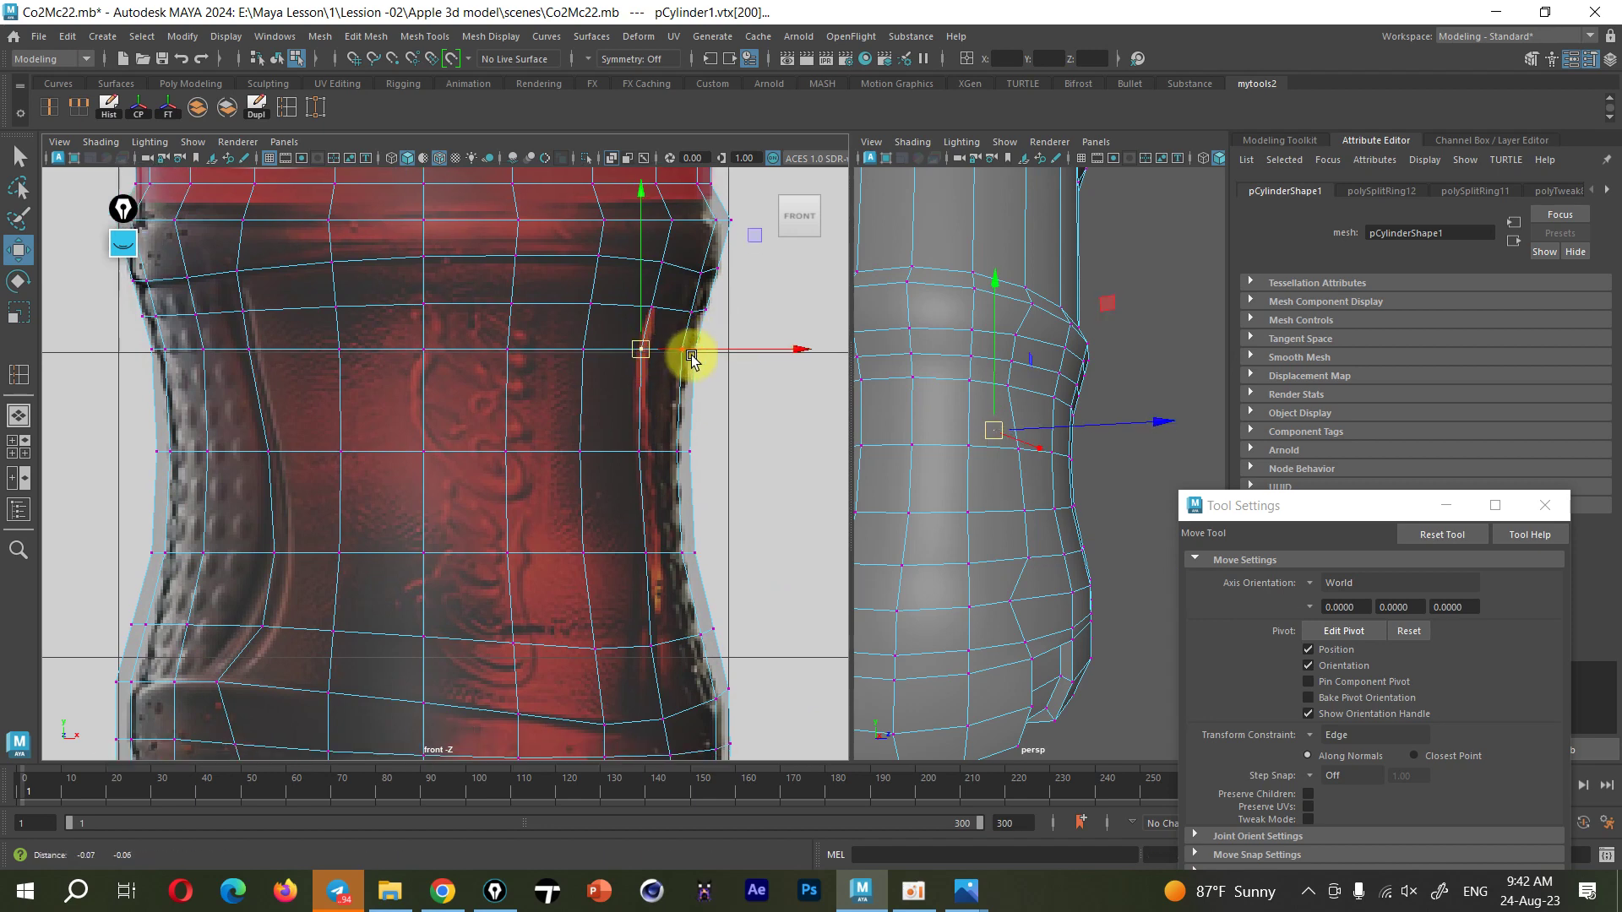
Select the edge chains running up the bottle's left and right contours
{"action": "mouse_move", "coordinate": [670, 386]}
{"action": "right_mouse_down"}
{"action": "mouse_move", "coordinate": [672, 435]}
{"action": "mouse_move", "coordinate": [670, 342]}
{"action": "right_mouse_up"}
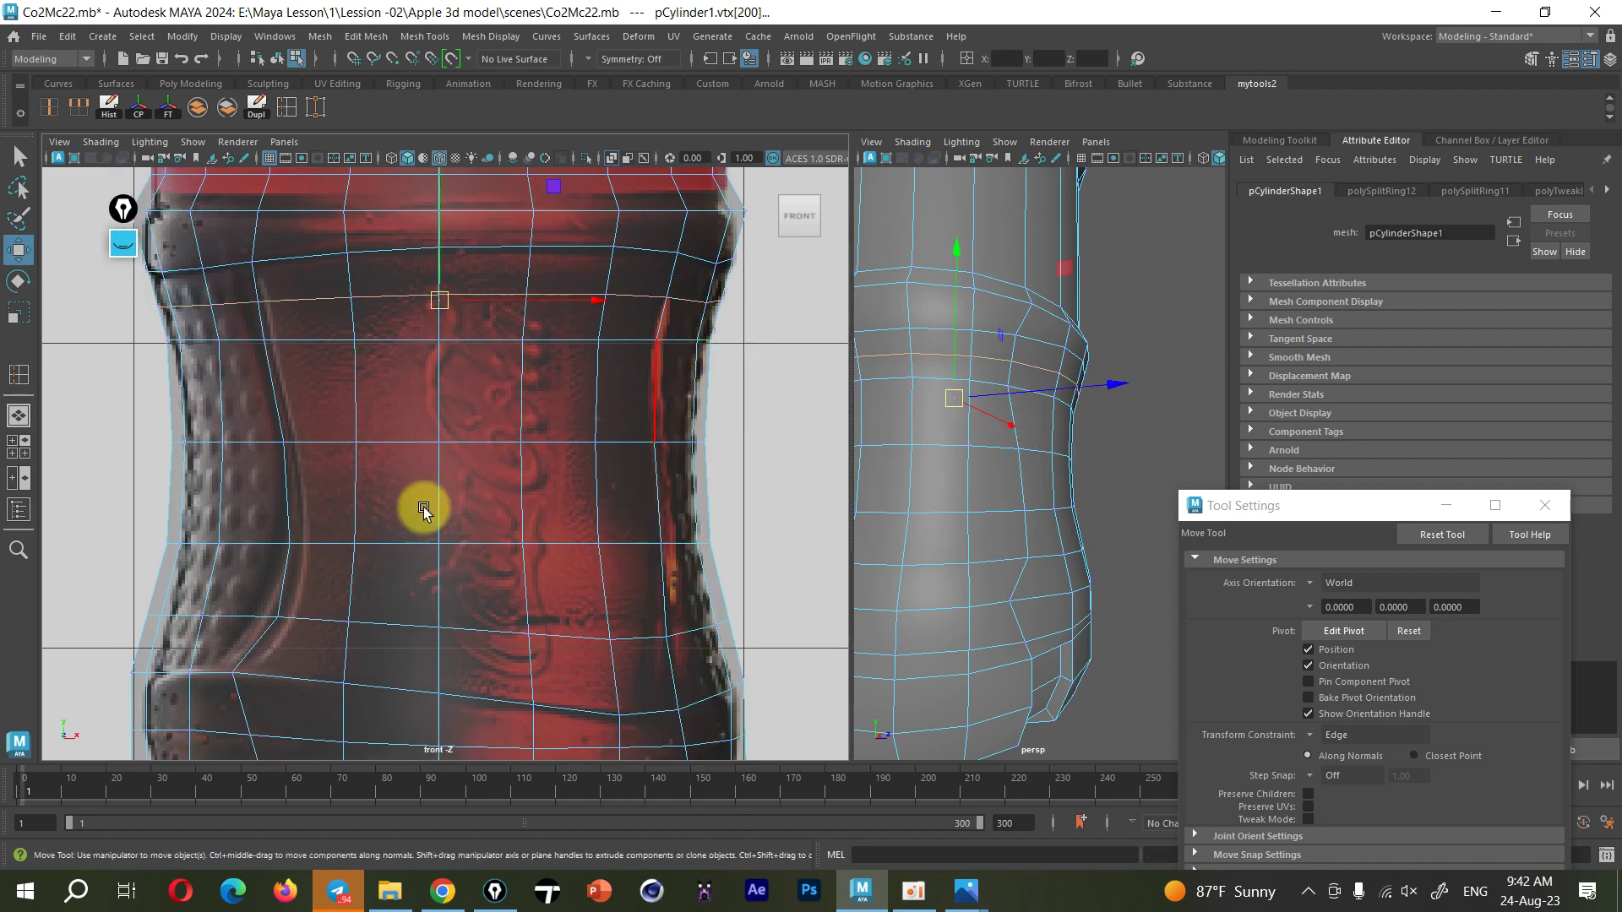
{"action": "mouse_move", "coordinate": [305, 582]}
{"action": "left_mouse_down"}
{"action": "mouse_move", "coordinate": [264, 577]}
{"action": "mouse_move", "coordinate": [282, 646]}
{"action": "left_mouse_up"}
{"action": "left_click", "coordinate": [276, 543], "text": "shift"}
{"action": "left_click", "coordinate": [297, 488], "text": "shift"}
{"action": "left_click", "coordinate": [260, 396], "text": "shift"}
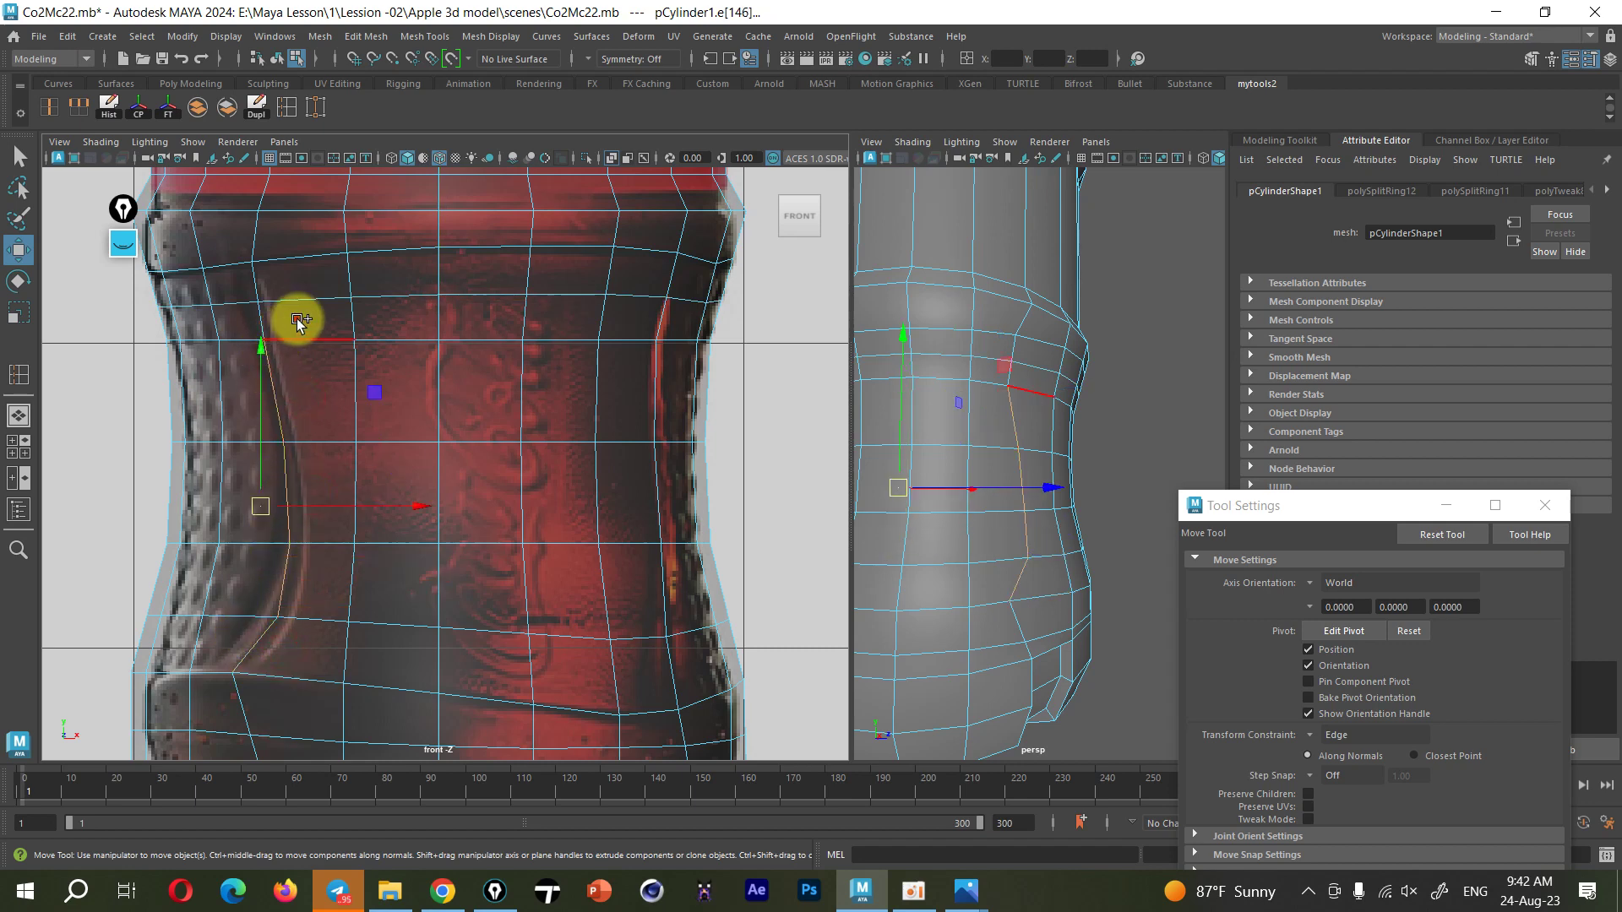
{"action": "left_click", "coordinate": [254, 296], "text": "shift"}
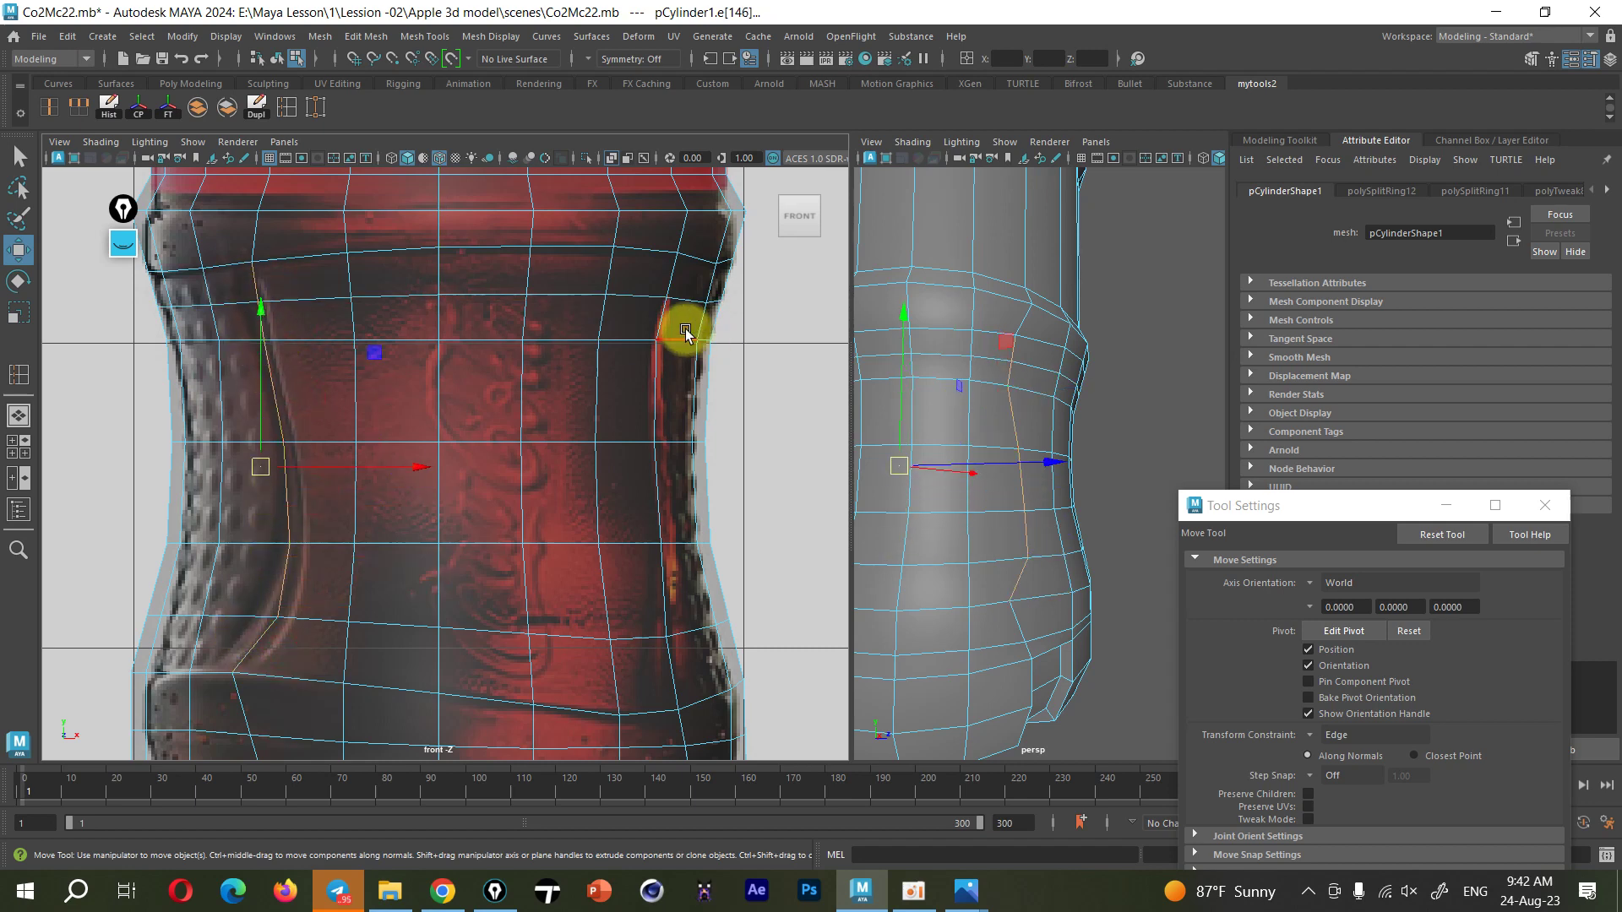
{"action": "left_click", "coordinate": [676, 321], "text": "shift"}
{"action": "left_click", "coordinate": [666, 275], "text": "shift"}
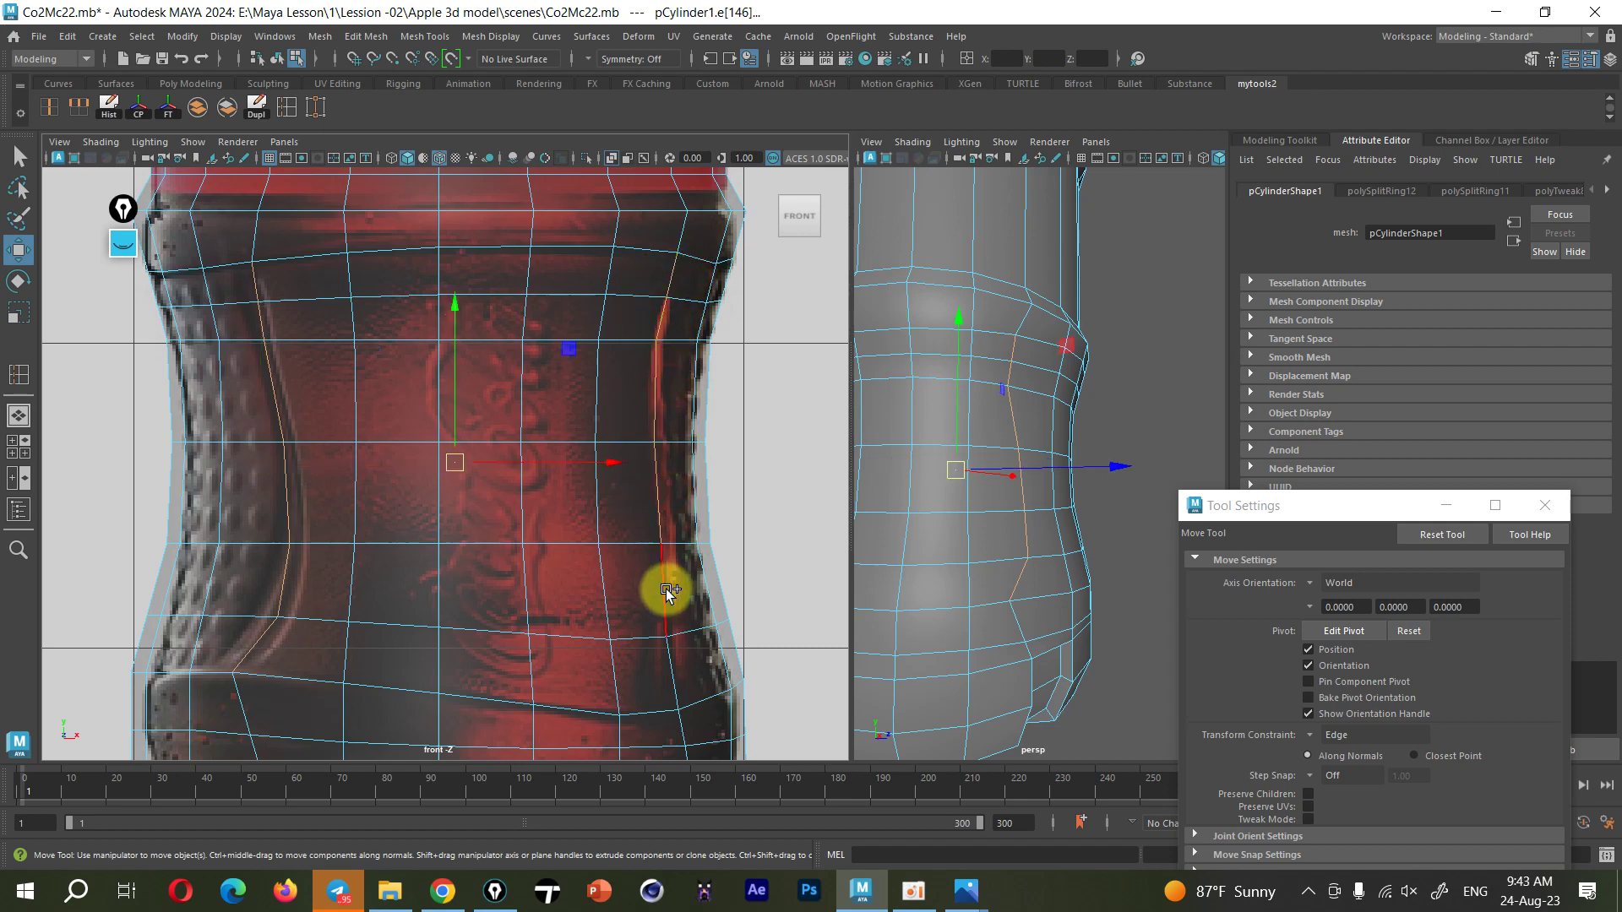
{"action": "middle_click_drag", "start_coordinate": [693, 655], "coordinate": [754, 545], "text": "alt"}
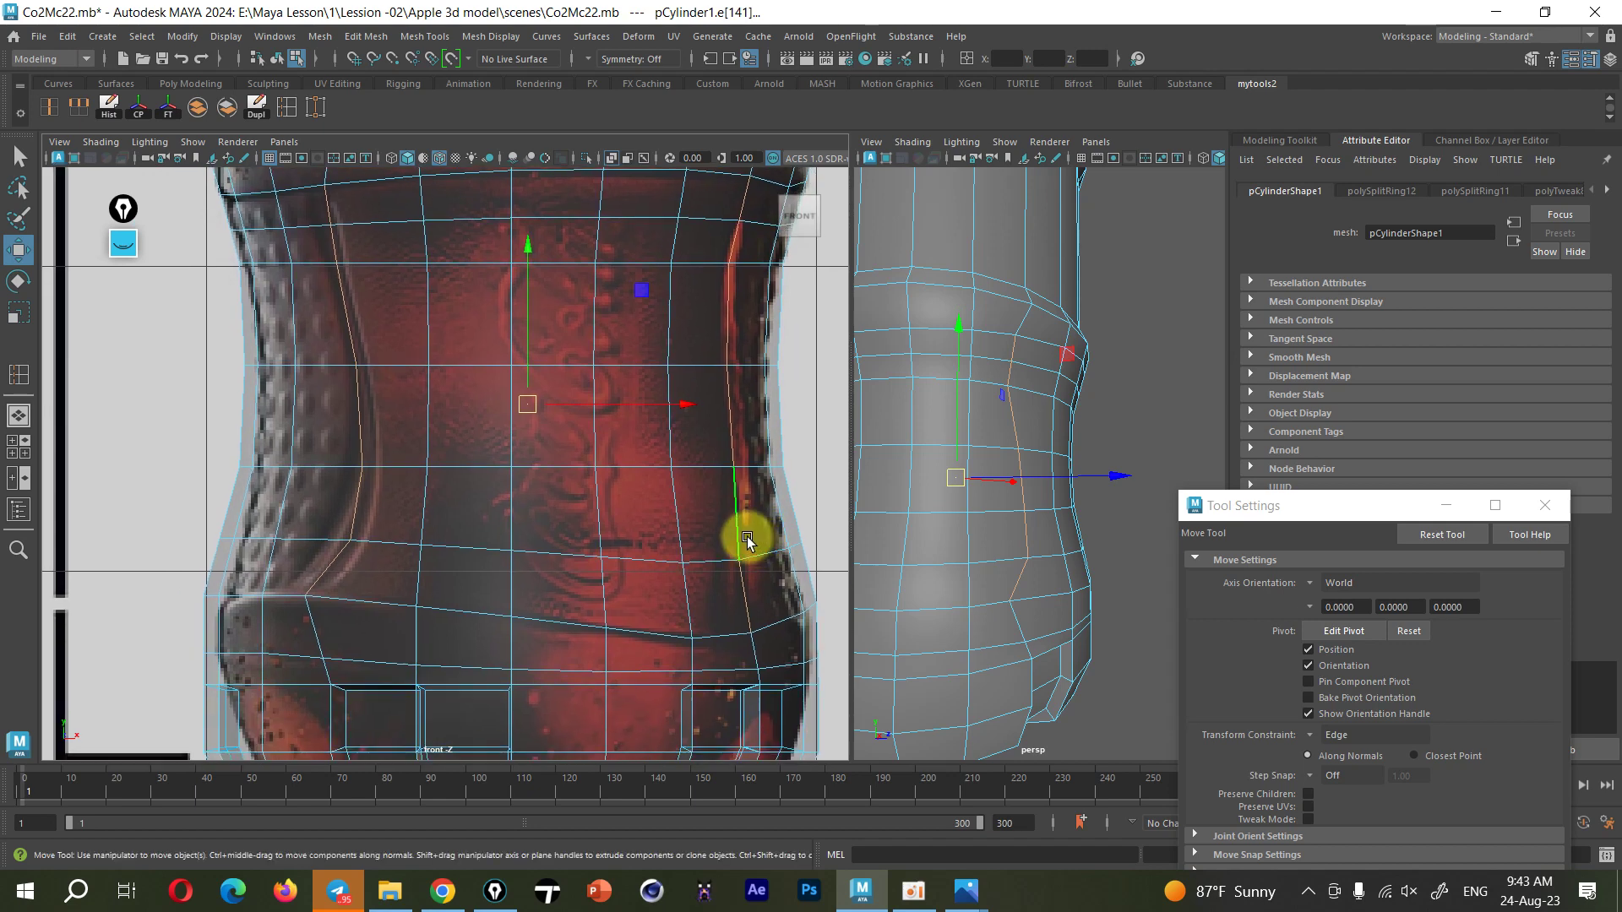
Pick the horizontal edge loop at the lower waist, briefly trying another body loop
{"action": "double_click", "coordinate": [480, 614]}
{"action": "middle_click_drag", "start_coordinate": [470, 572], "coordinate": [427, 630], "text": "alt"}
{"action": "middle_click_drag", "start_coordinate": [459, 437], "coordinate": [459, 561], "text": "alt"}
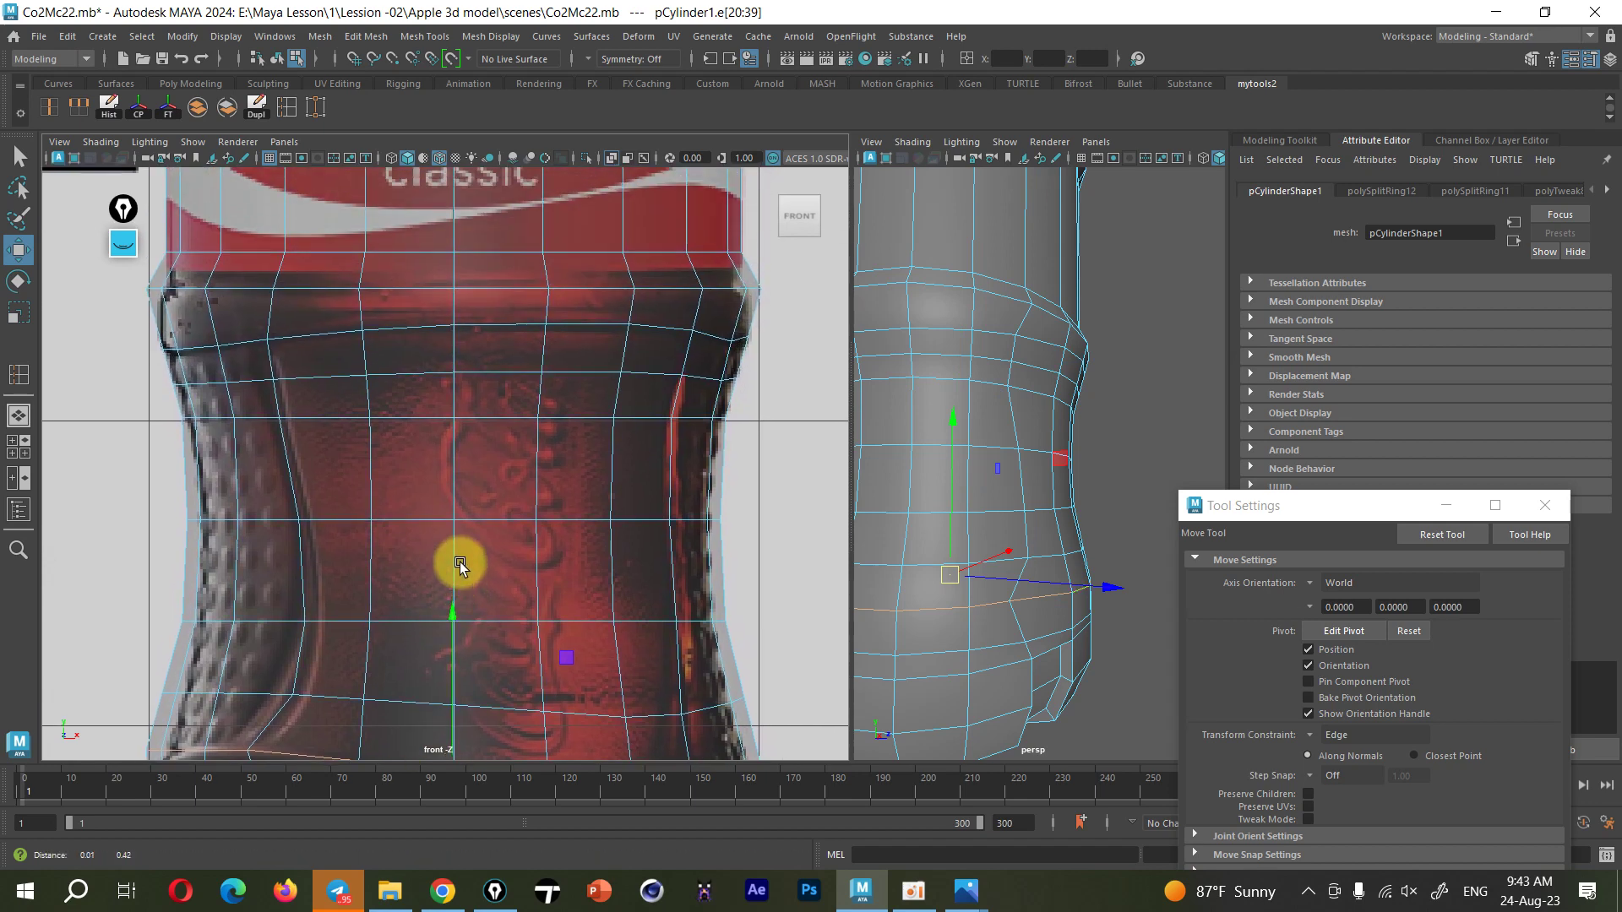
{"action": "double_click", "coordinate": [408, 327]}
{"action": "mouse_move", "coordinate": [550, 511]}
{"action": "middle_mouse_down", "text": "alt"}
{"action": "mouse_move", "coordinate": [525, 488]}
{"action": "mouse_move", "coordinate": [532, 439]}
{"action": "mouse_move", "coordinate": [511, 503]}
{"action": "middle_mouse_up", "text": "alt"}
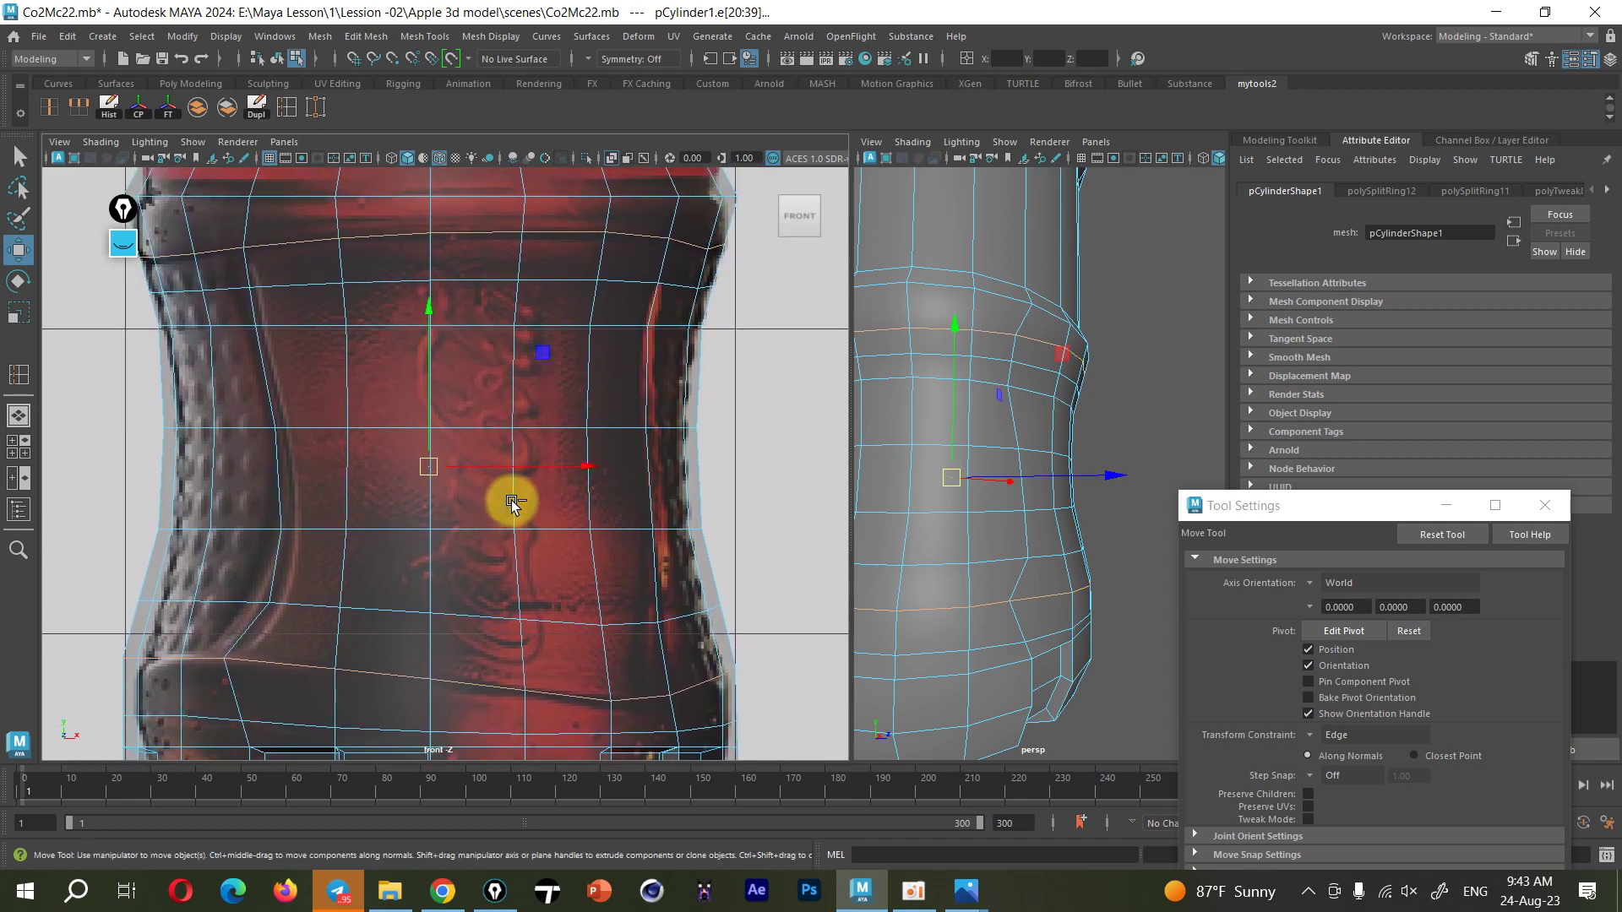
Bevel the lower-waist loop with Ctrl+B, changing Fraction from 0.2 to 0.15
{"action": "key", "text": "ctrl+b"}
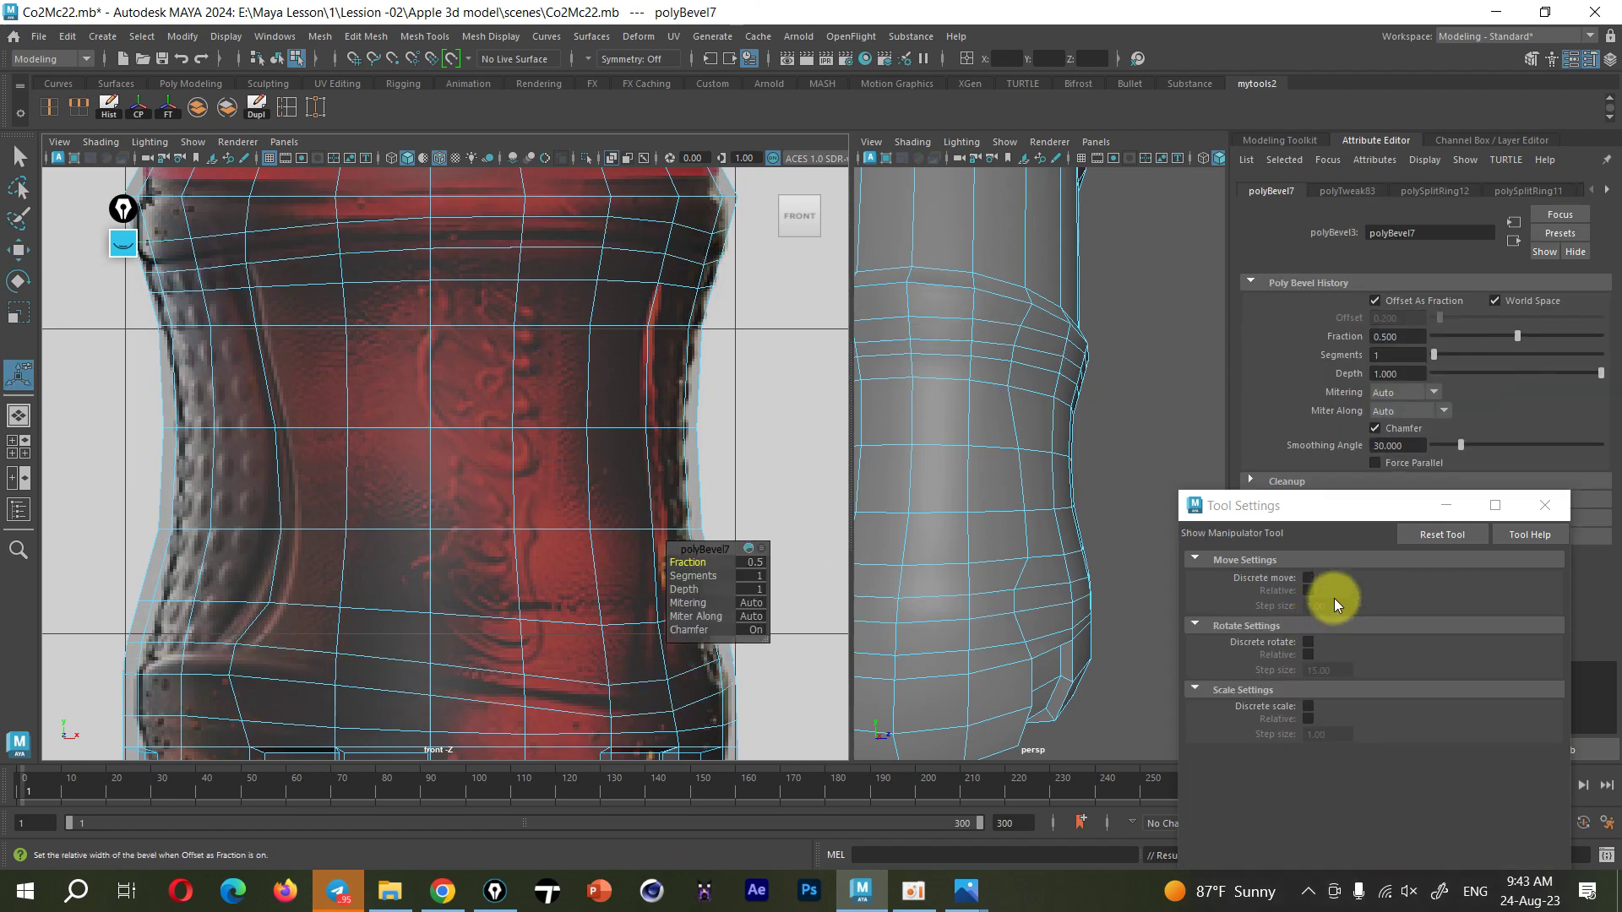
{"action": "left_click", "coordinate": [1544, 505]}
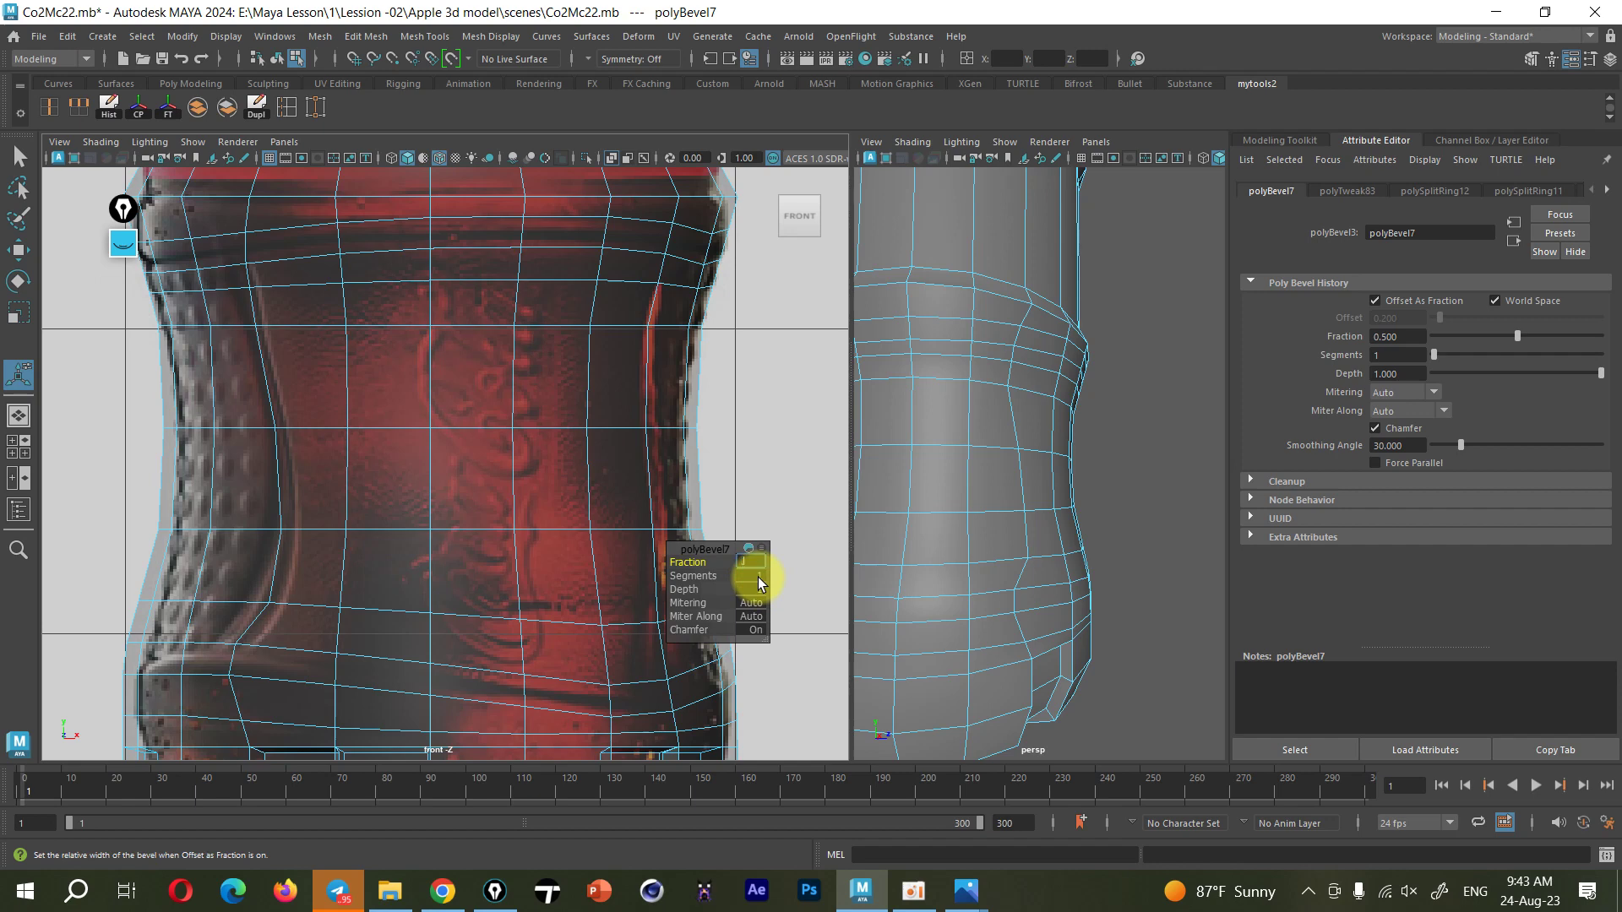
{"action": "key", "text": "Return"}
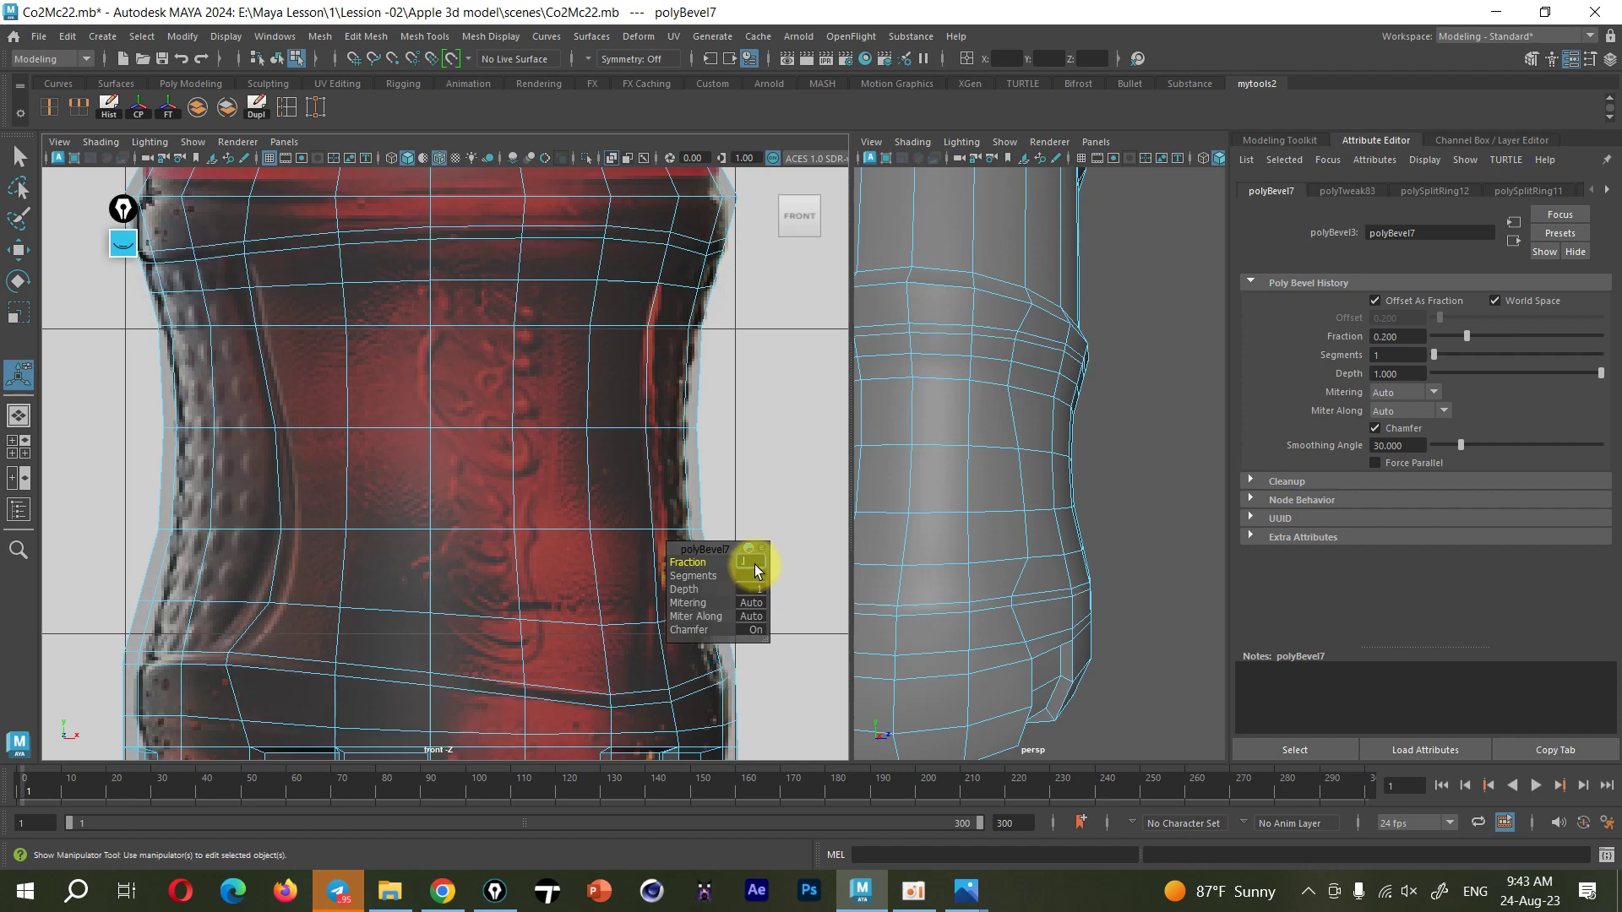
{"action": "type", "text": "0.15"}
{"action": "key", "text": "Return"}
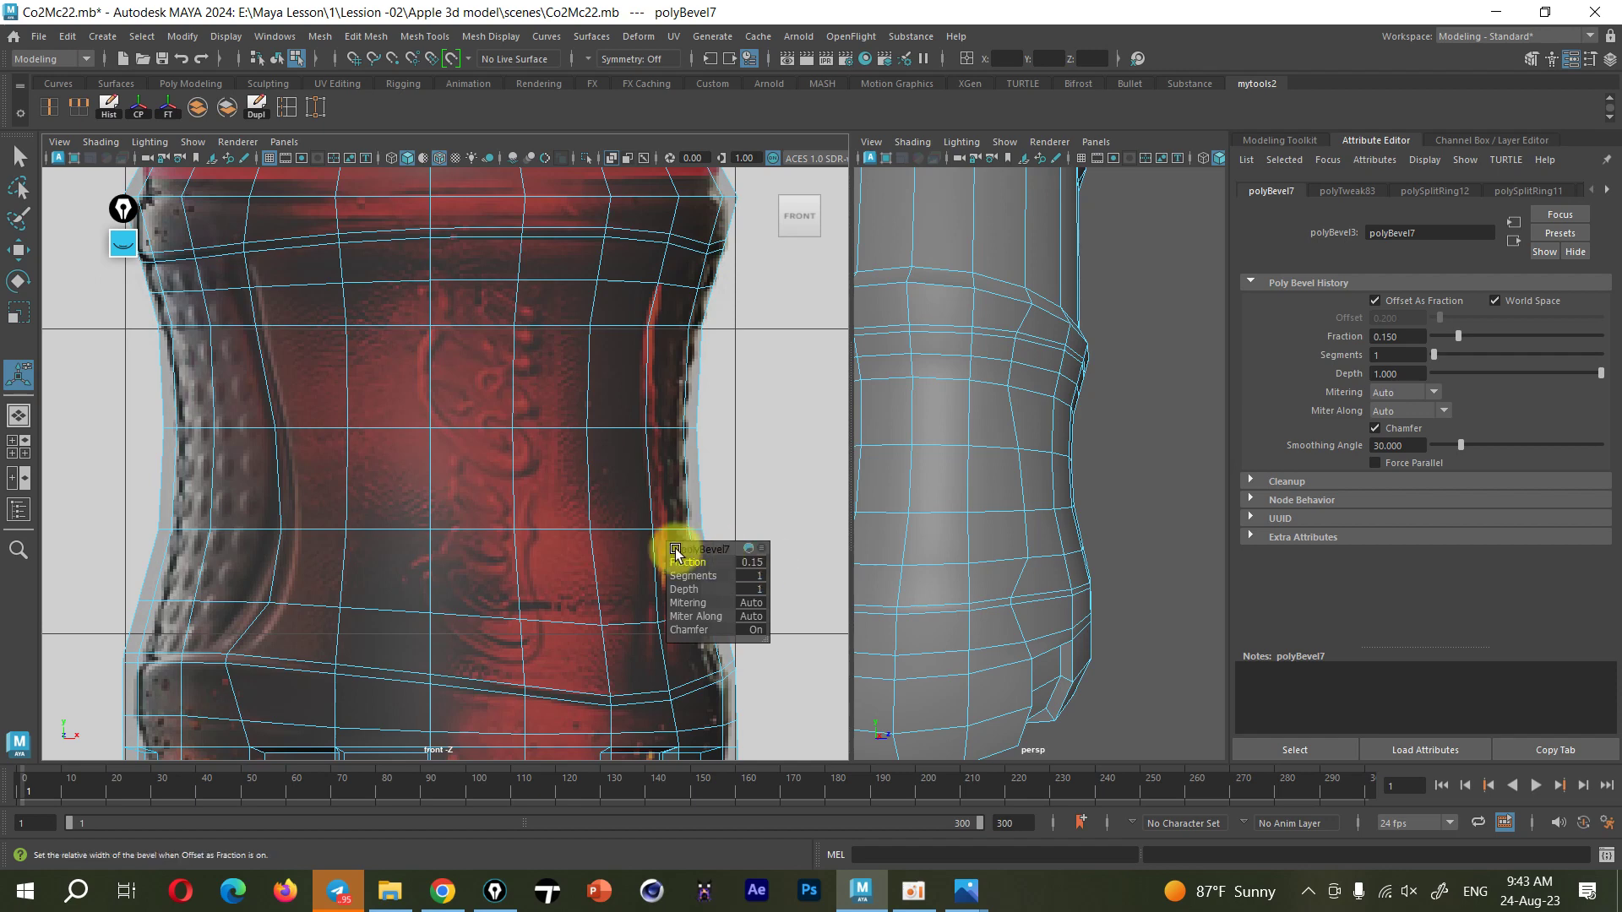
{"action": "middle_click_drag", "start_coordinate": [667, 551], "coordinate": [635, 513], "text": "alt"}
{"action": "key", "text": "w"}
{"action": "mouse_move", "coordinate": [525, 445]}
{"action": "middle_mouse_down", "text": "alt"}
{"action": "mouse_move", "coordinate": [554, 518]}
{"action": "mouse_move", "coordinate": [571, 454]}
{"action": "mouse_move", "coordinate": [543, 457]}
{"action": "middle_mouse_up", "text": "alt"}
{"action": "right_click_drag", "start_coordinate": [600, 505], "coordinate": [597, 433]}
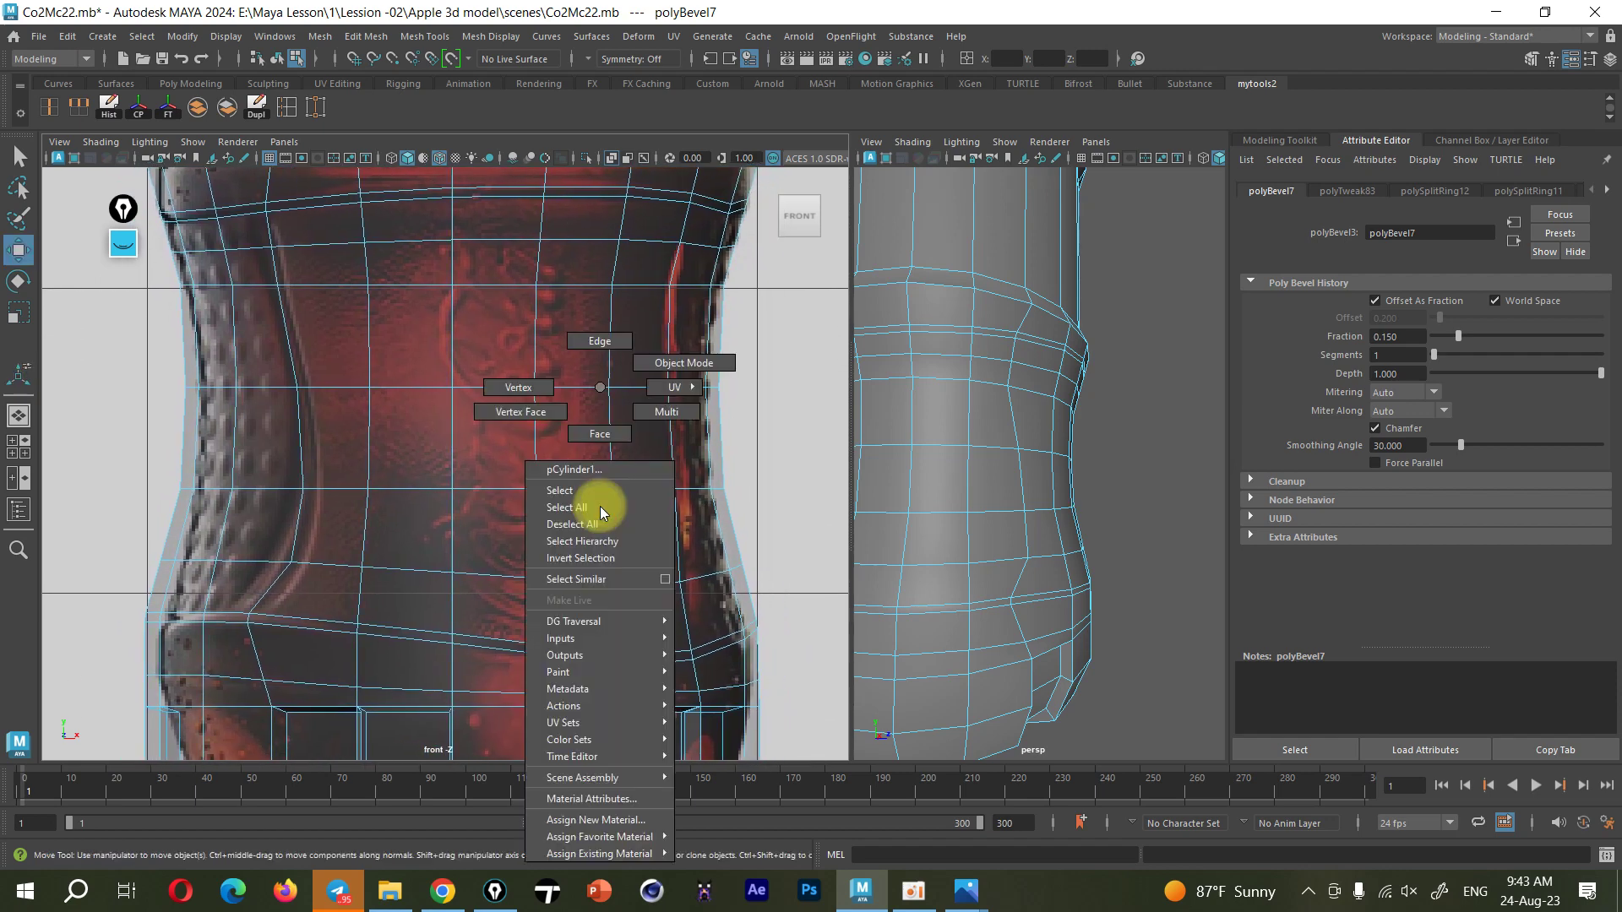
Select the bevel-strip face ring plus the upper face ring, then extrude them
{"action": "double_click", "coordinate": [419, 636]}
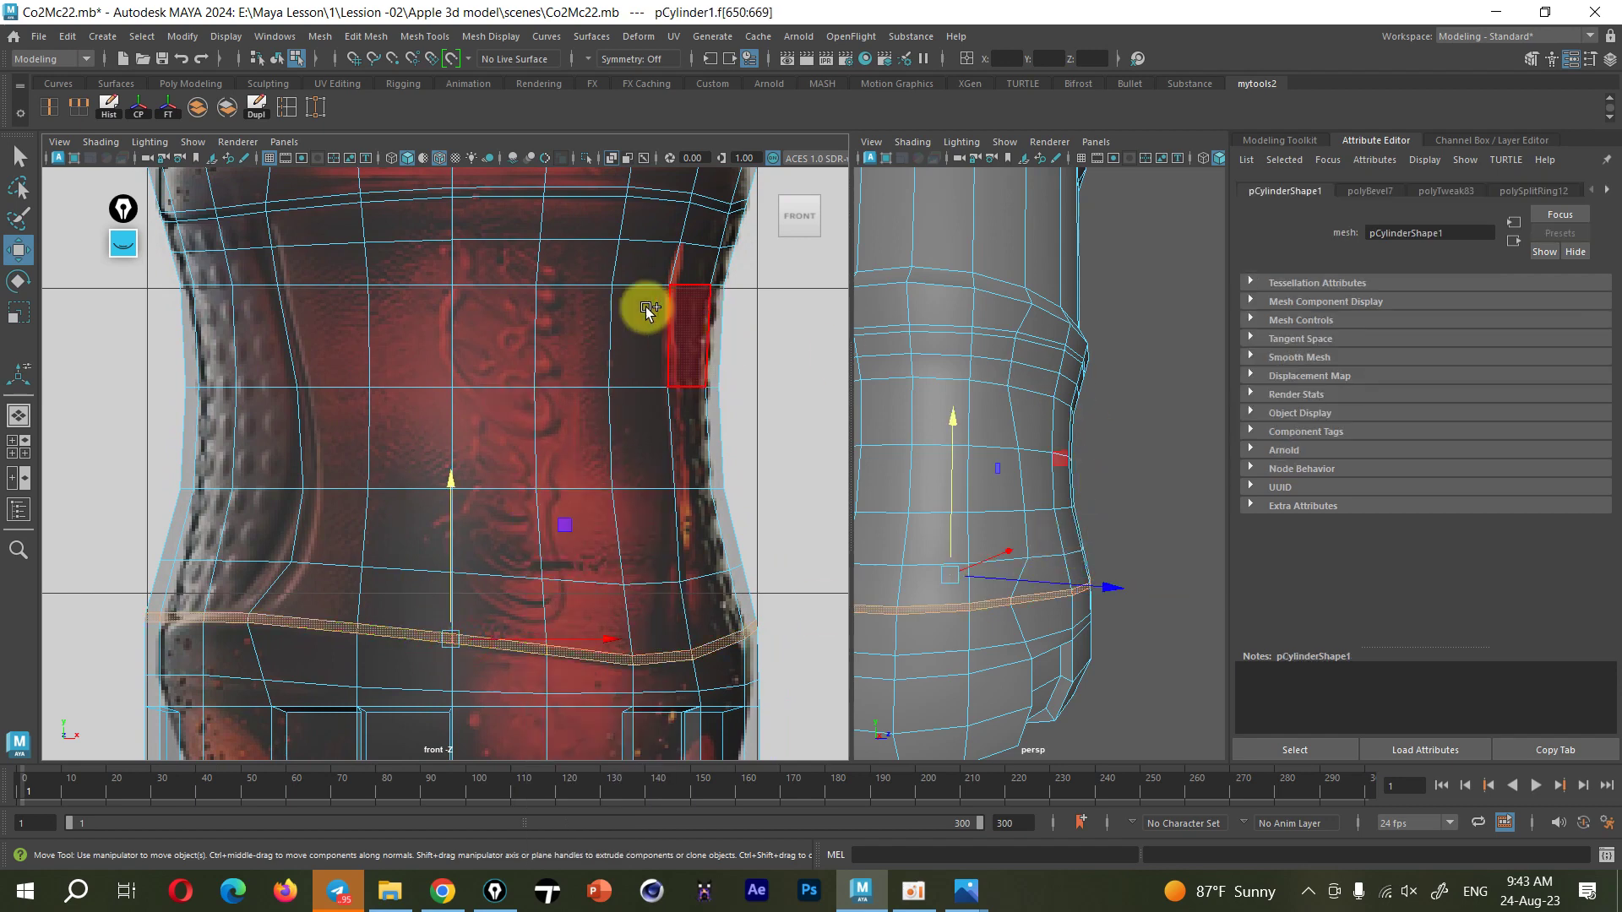
{"action": "double_click", "coordinate": [652, 196], "text": "shift"}
{"action": "mouse_move", "coordinate": [1177, 554]}
{"action": "left_mouse_down", "text": "alt"}
{"action": "mouse_move", "coordinate": [947, 557]}
{"action": "mouse_move", "coordinate": [1046, 616]}
{"action": "mouse_move", "coordinate": [1036, 591]}
{"action": "left_mouse_up", "text": "alt"}
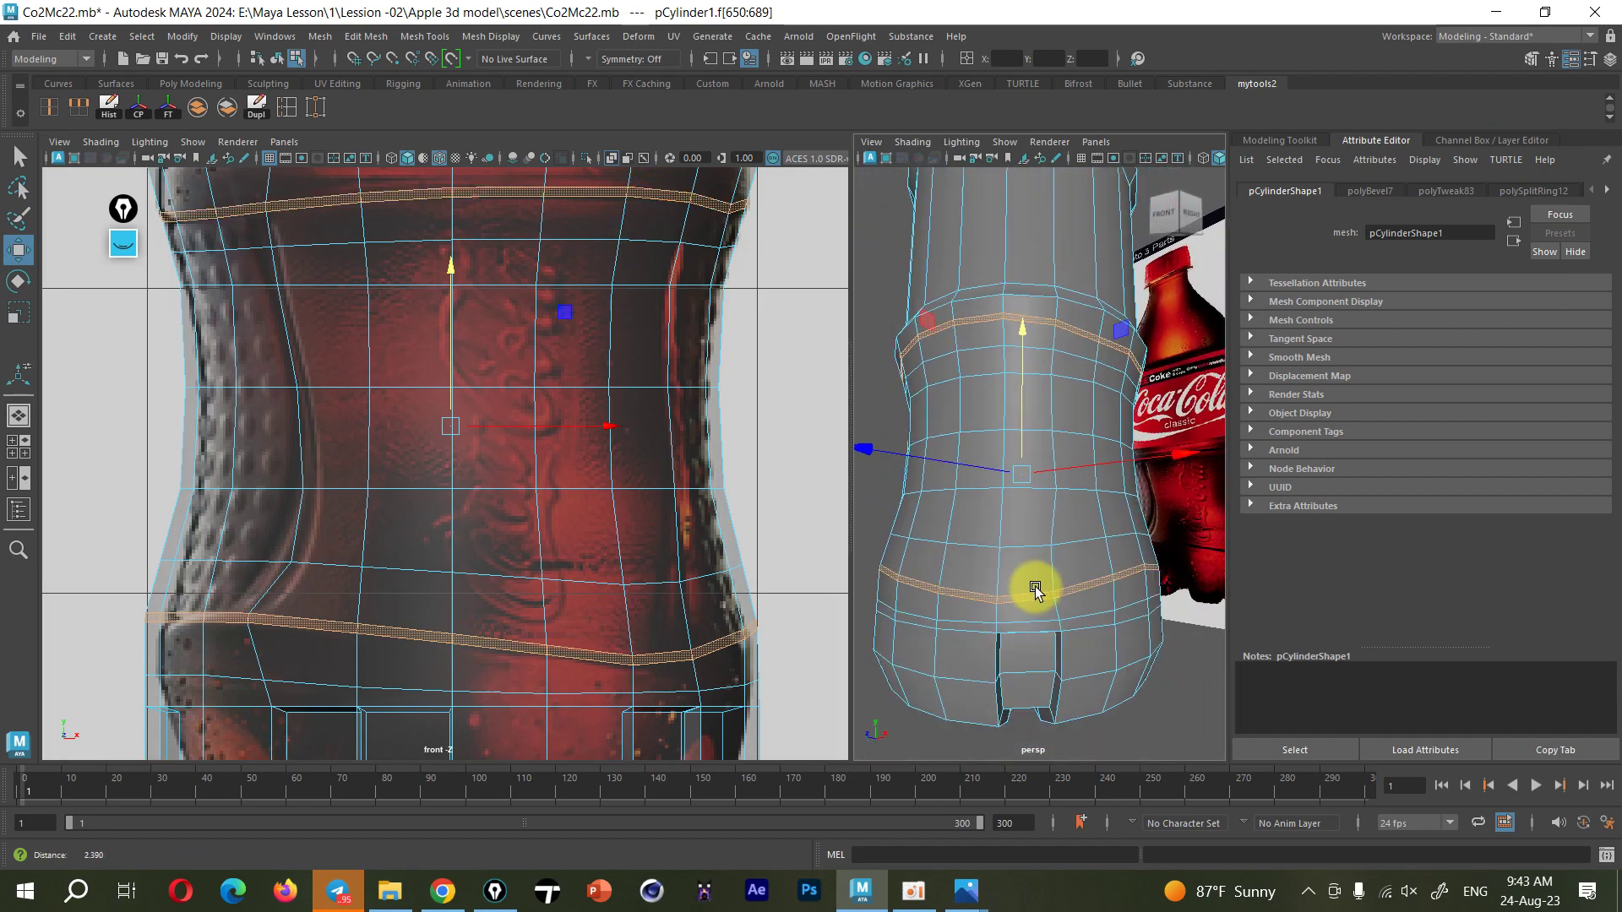
{"action": "key", "text": "ctrl+space"}
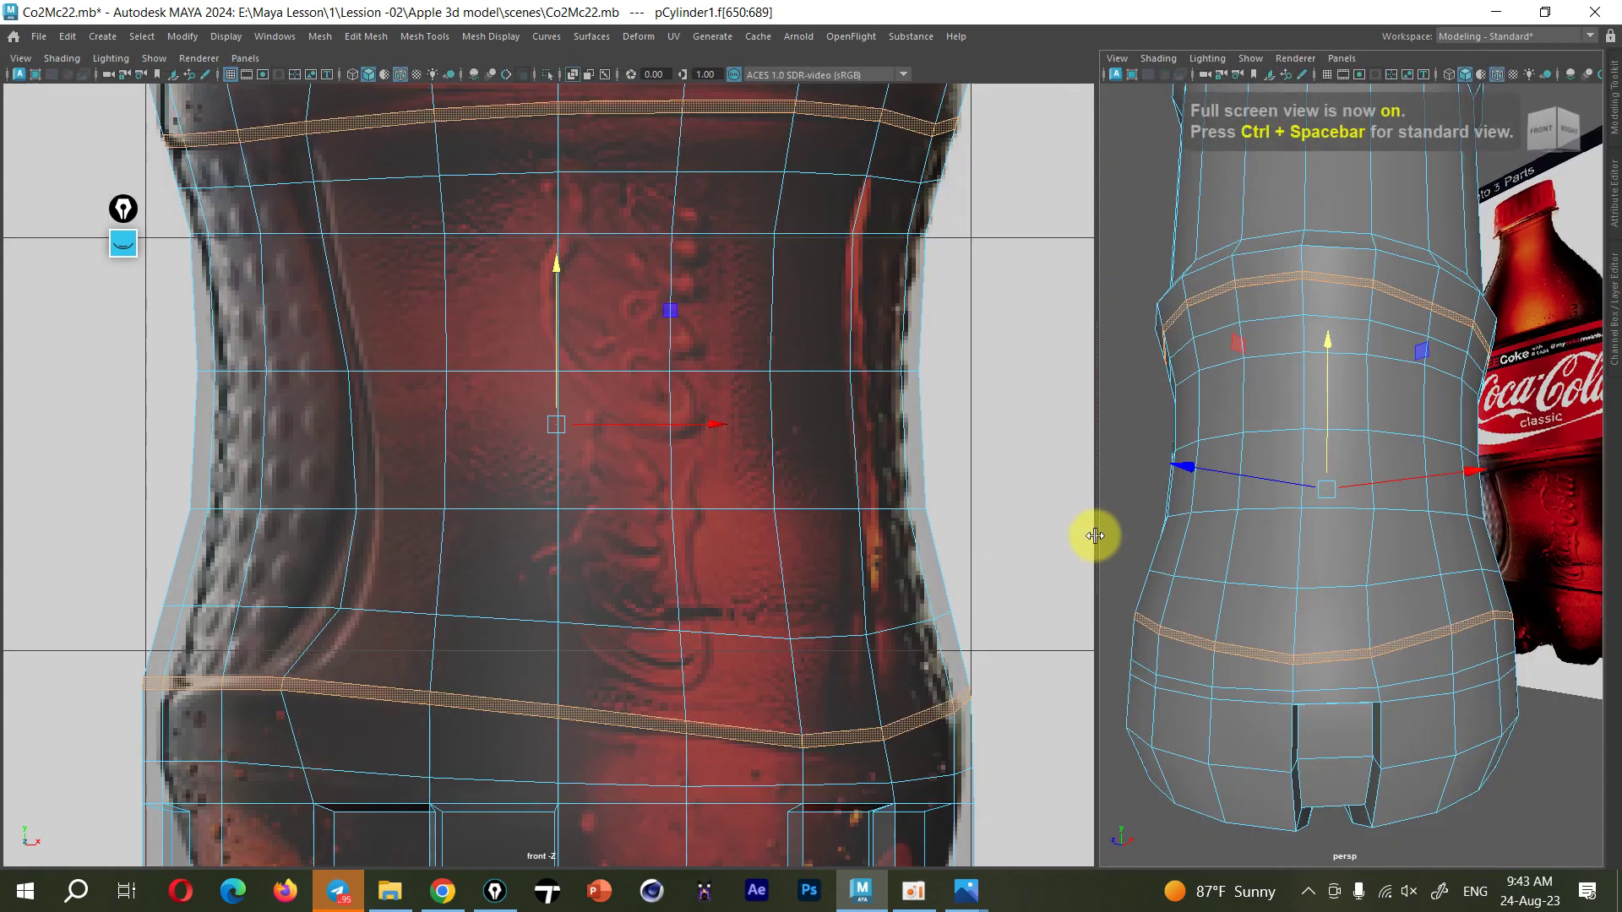
{"action": "left_click_drag", "start_coordinate": [1095, 536], "coordinate": [930, 530]}
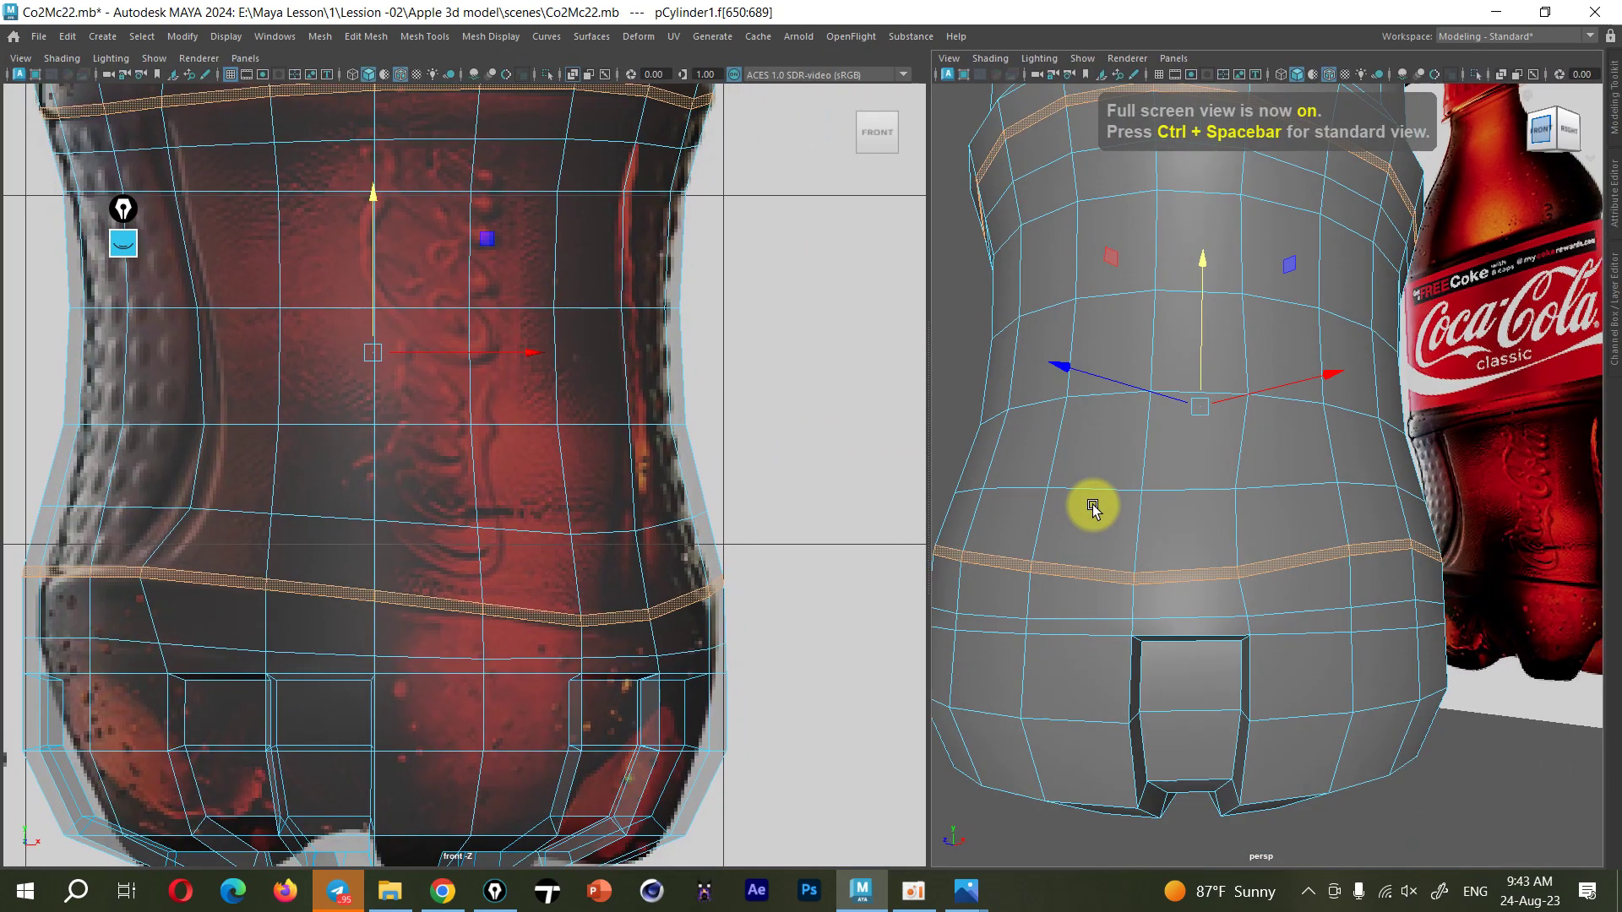
{"action": "left_click_drag", "start_coordinate": [1086, 507], "coordinate": [1194, 557], "text": "alt"}
{"action": "key", "text": "ctrl+e"}
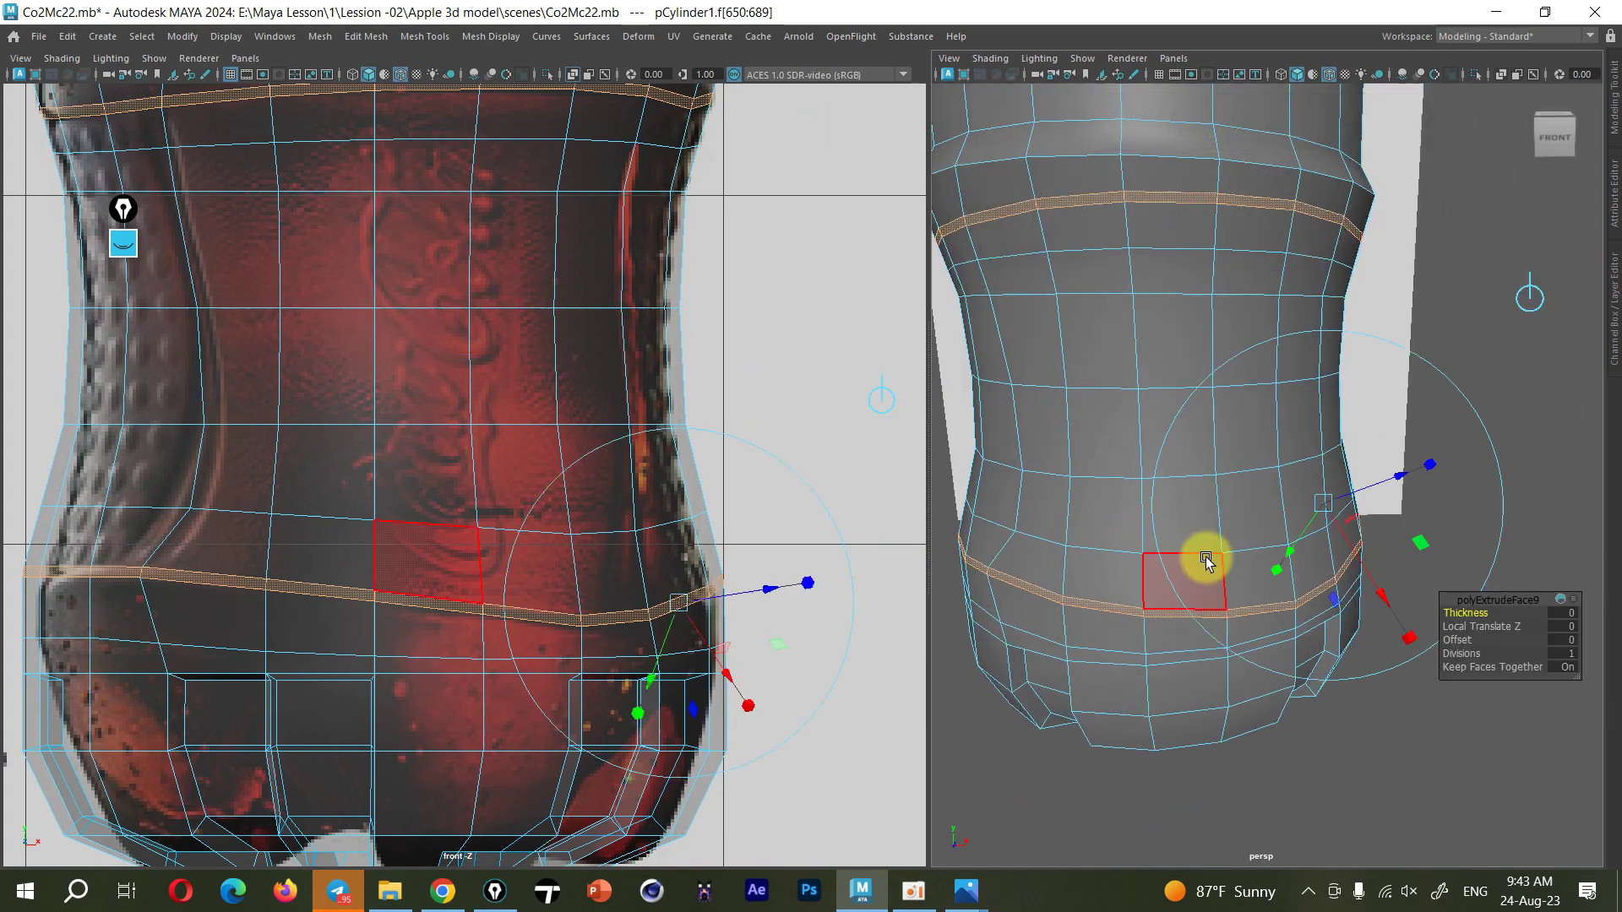
Set the extrude handle to world orientation and try a ring thickness of -0.01
{"action": "left_click", "coordinate": [1532, 296]}
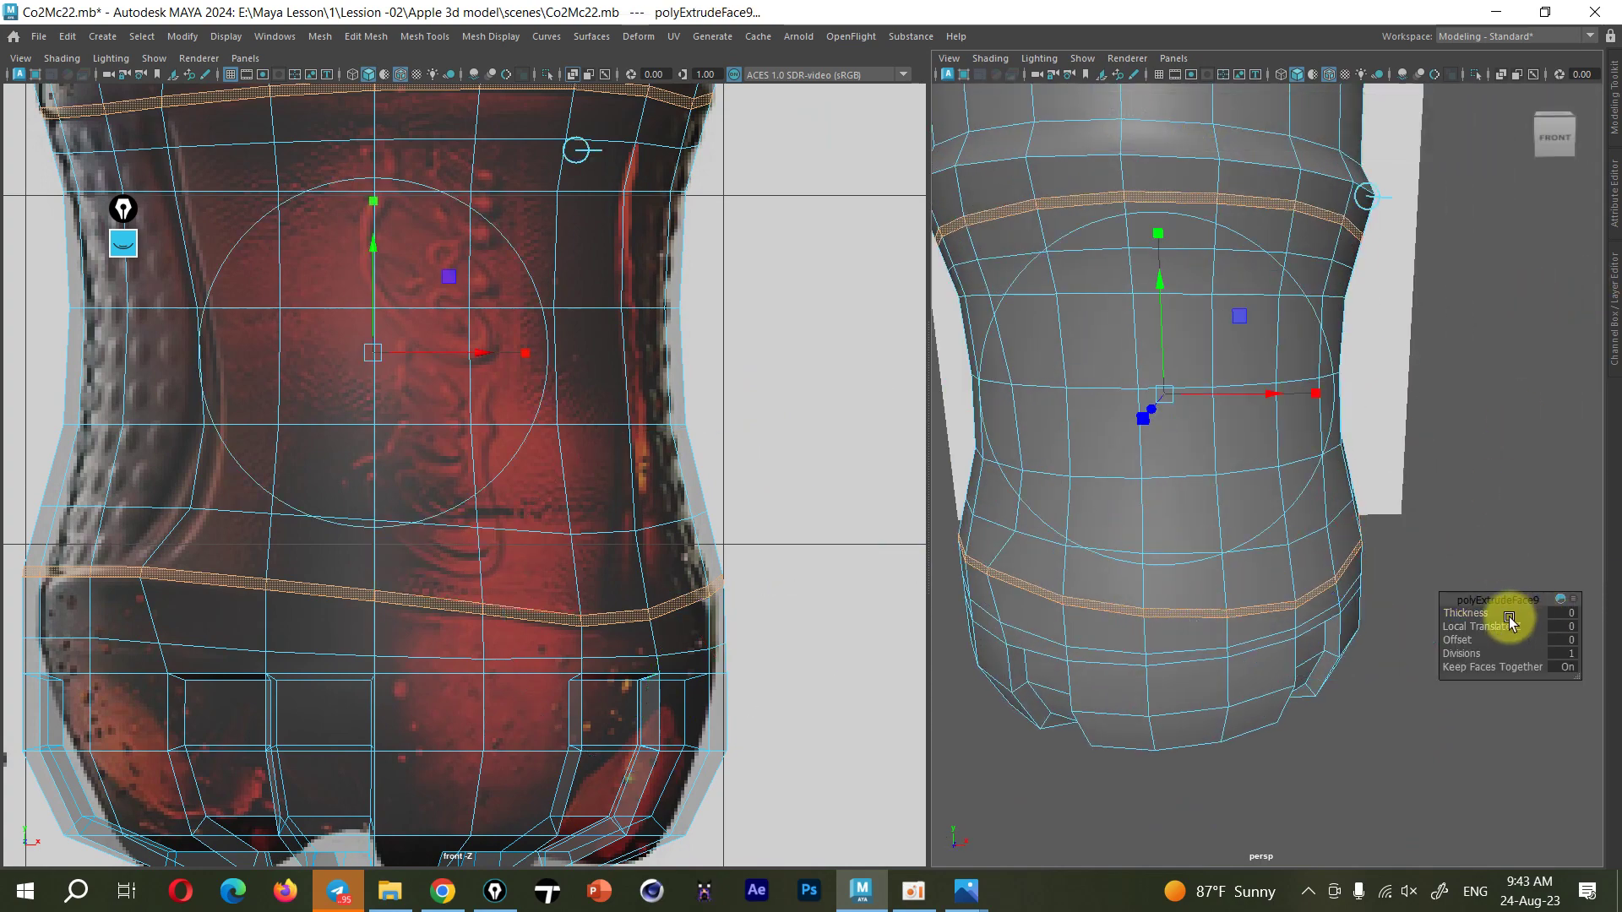
{"action": "left_click_drag", "start_coordinate": [1477, 616], "coordinate": [1480, 614]}
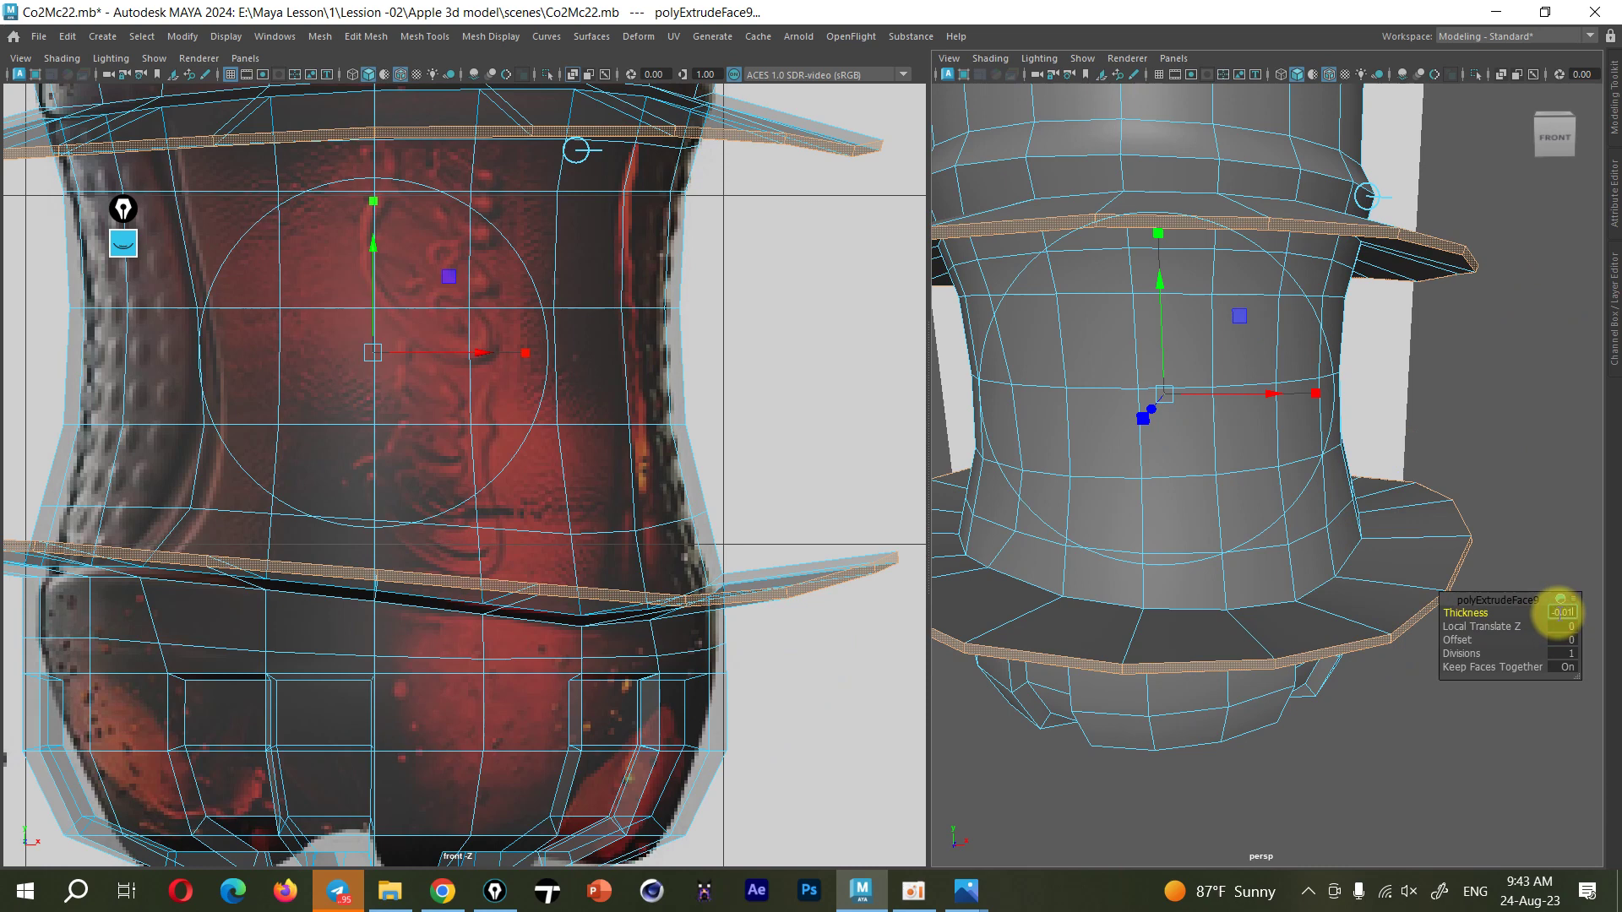
{"action": "key", "text": "Return"}
{"action": "scroll", "coordinate": [1259, 796], "scroll_direction": "up", "scroll_amount": 3}
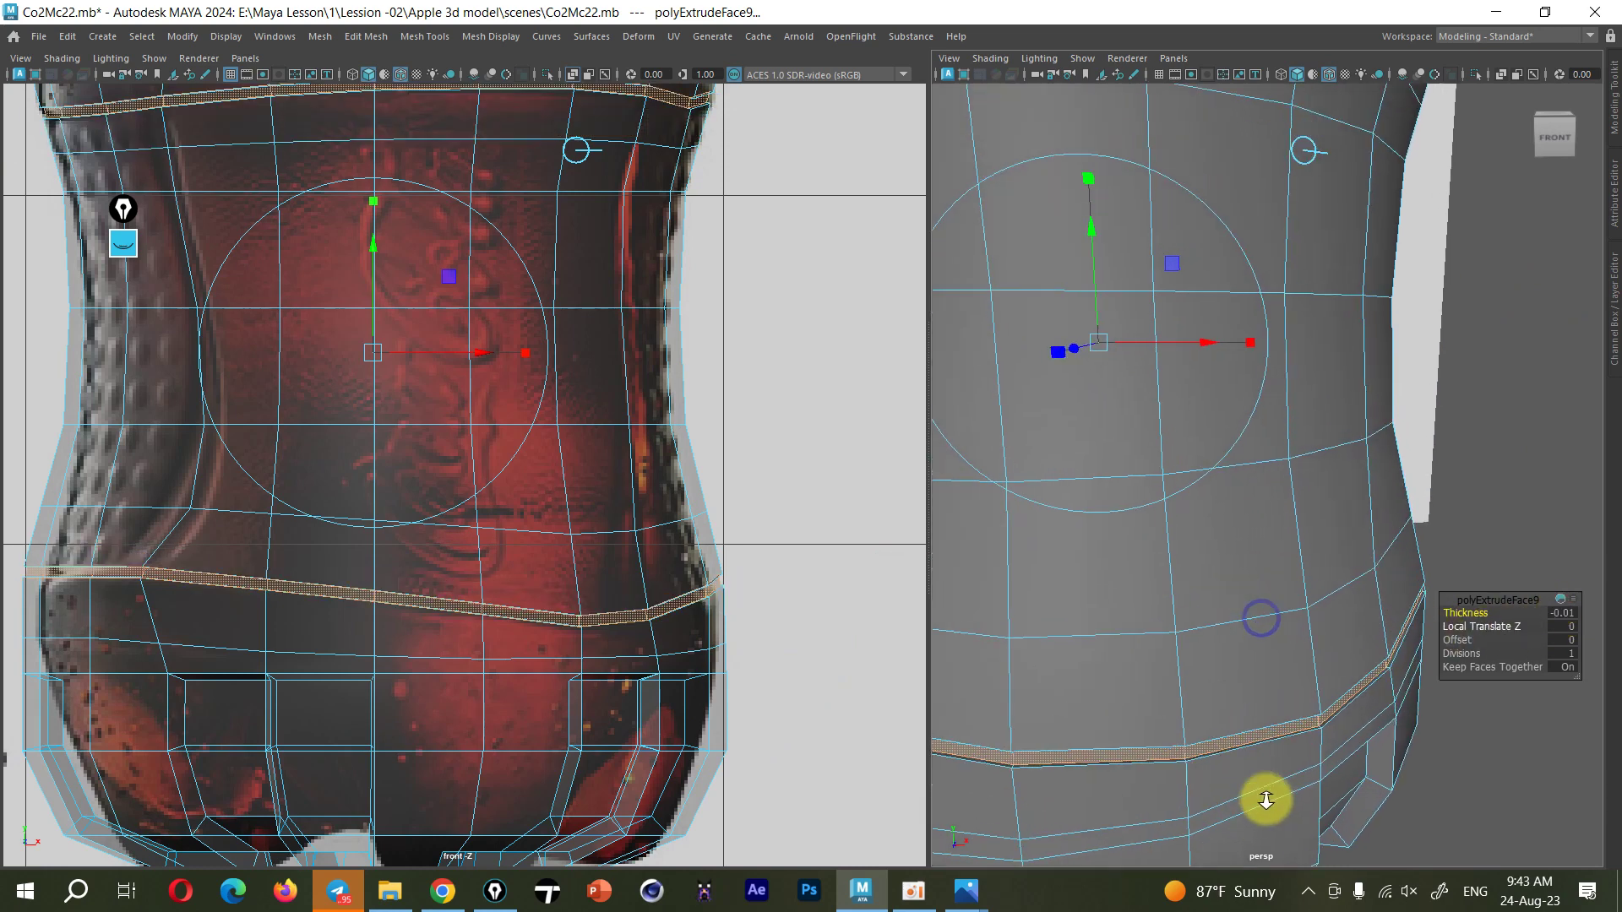
{"action": "scroll", "coordinate": [1259, 778], "scroll_direction": "up", "scroll_amount": 2}
{"action": "scroll", "coordinate": [1264, 747], "scroll_direction": "up", "scroll_amount": 2}
{"action": "scroll", "coordinate": [1259, 756], "scroll_direction": "up", "scroll_amount": 2}
{"action": "scroll", "coordinate": [1253, 750], "scroll_direction": "up", "scroll_amount": 1}
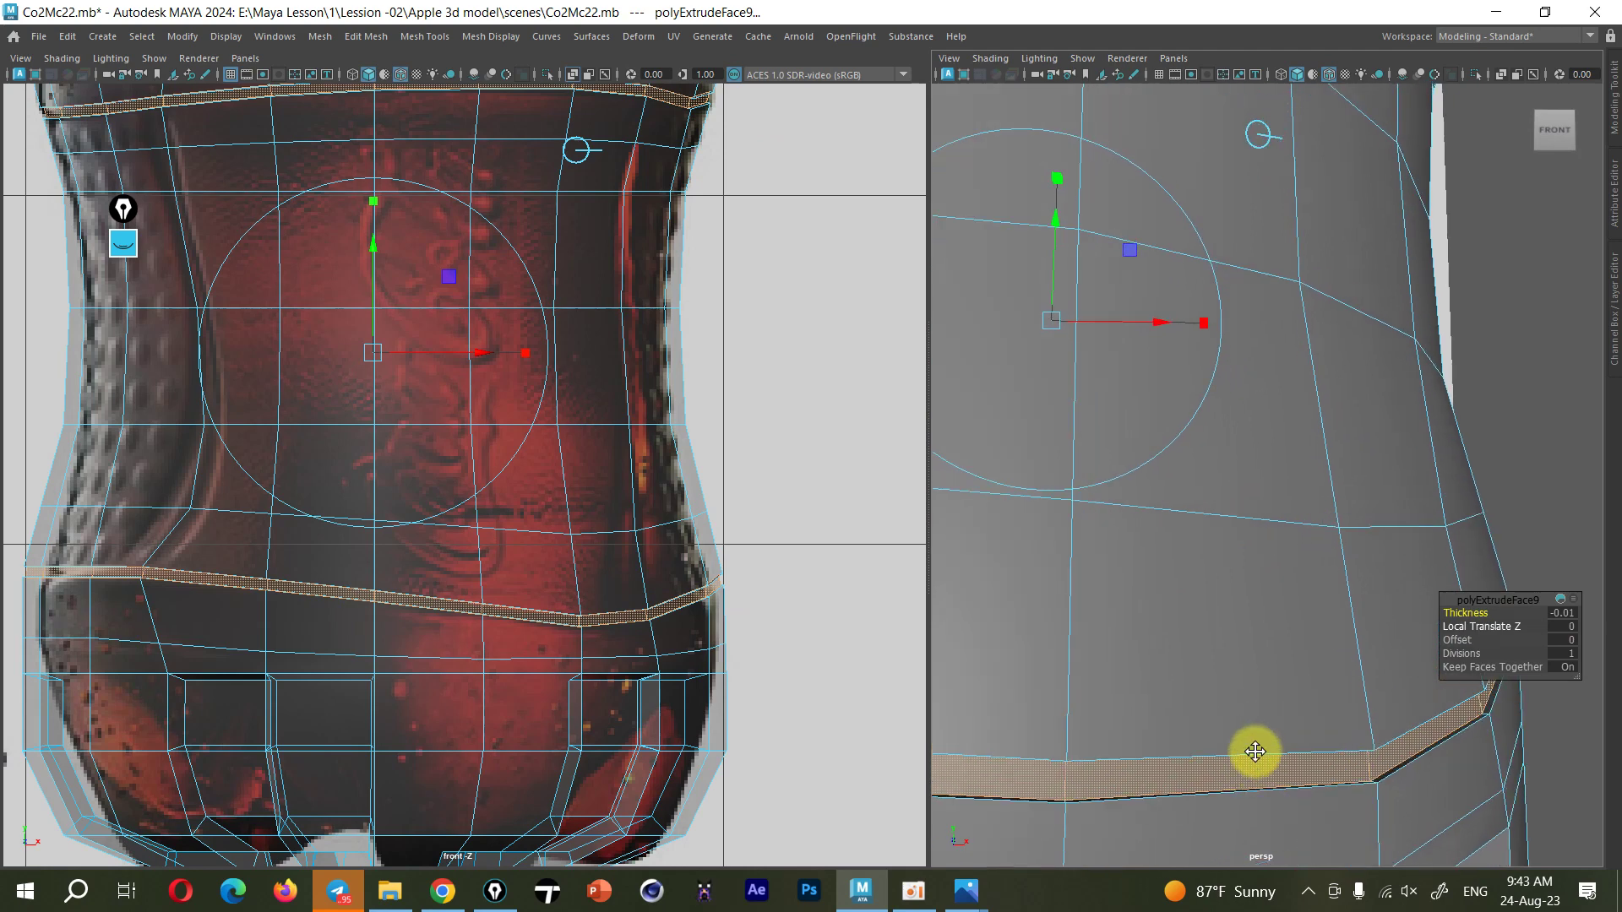
{"action": "scroll", "coordinate": [1196, 667], "scroll_direction": "up", "scroll_amount": 2}
{"action": "scroll", "coordinate": [1227, 680], "scroll_direction": "up", "scroll_amount": 1}
{"action": "left_click_drag", "start_coordinate": [1228, 679], "coordinate": [1231, 687], "text": "alt"}
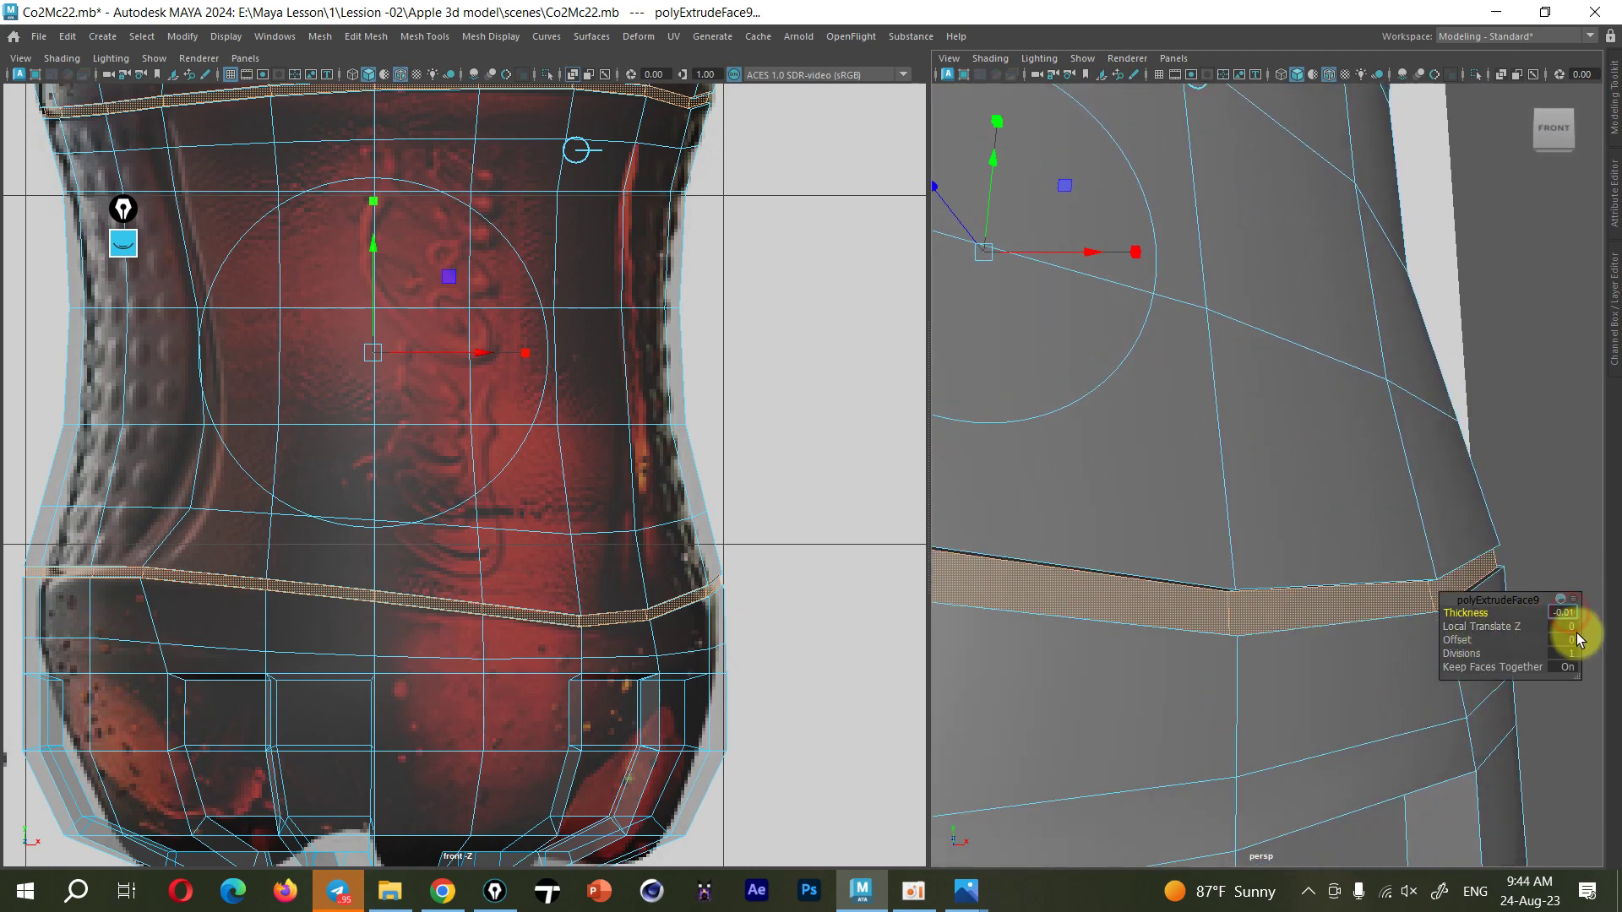
Set the extrusion Thickness to -0.02 and Offset to 0.01
{"action": "type", "text": "-0.02"}
{"action": "key", "text": "Return"}
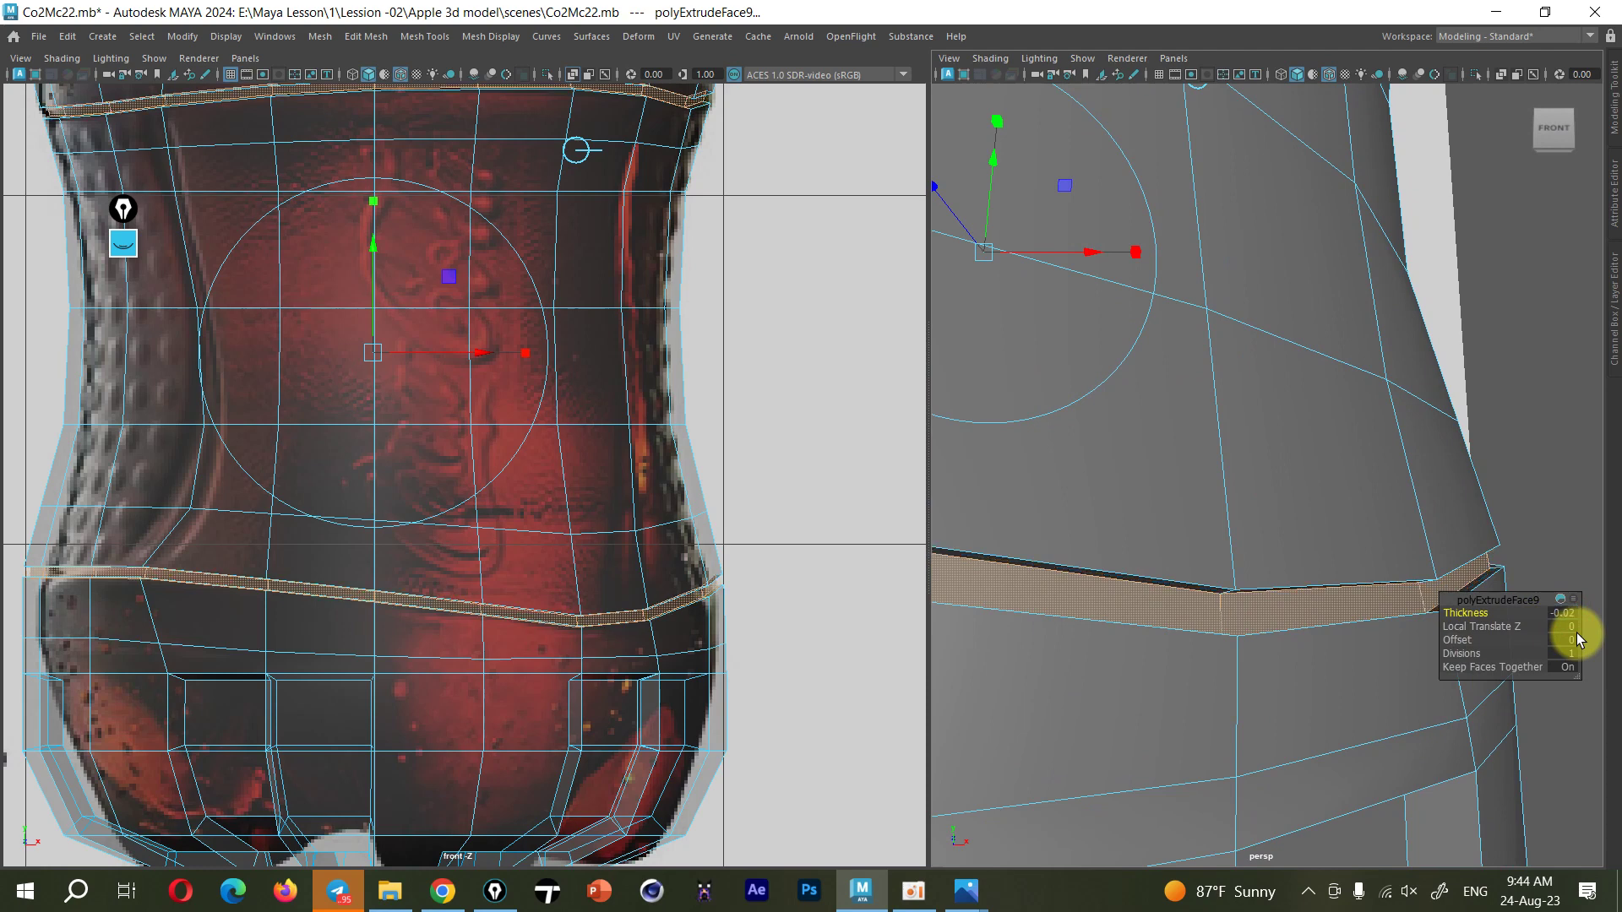
{"action": "left_click", "coordinate": [1570, 642]}
{"action": "key", "text": "Return"}
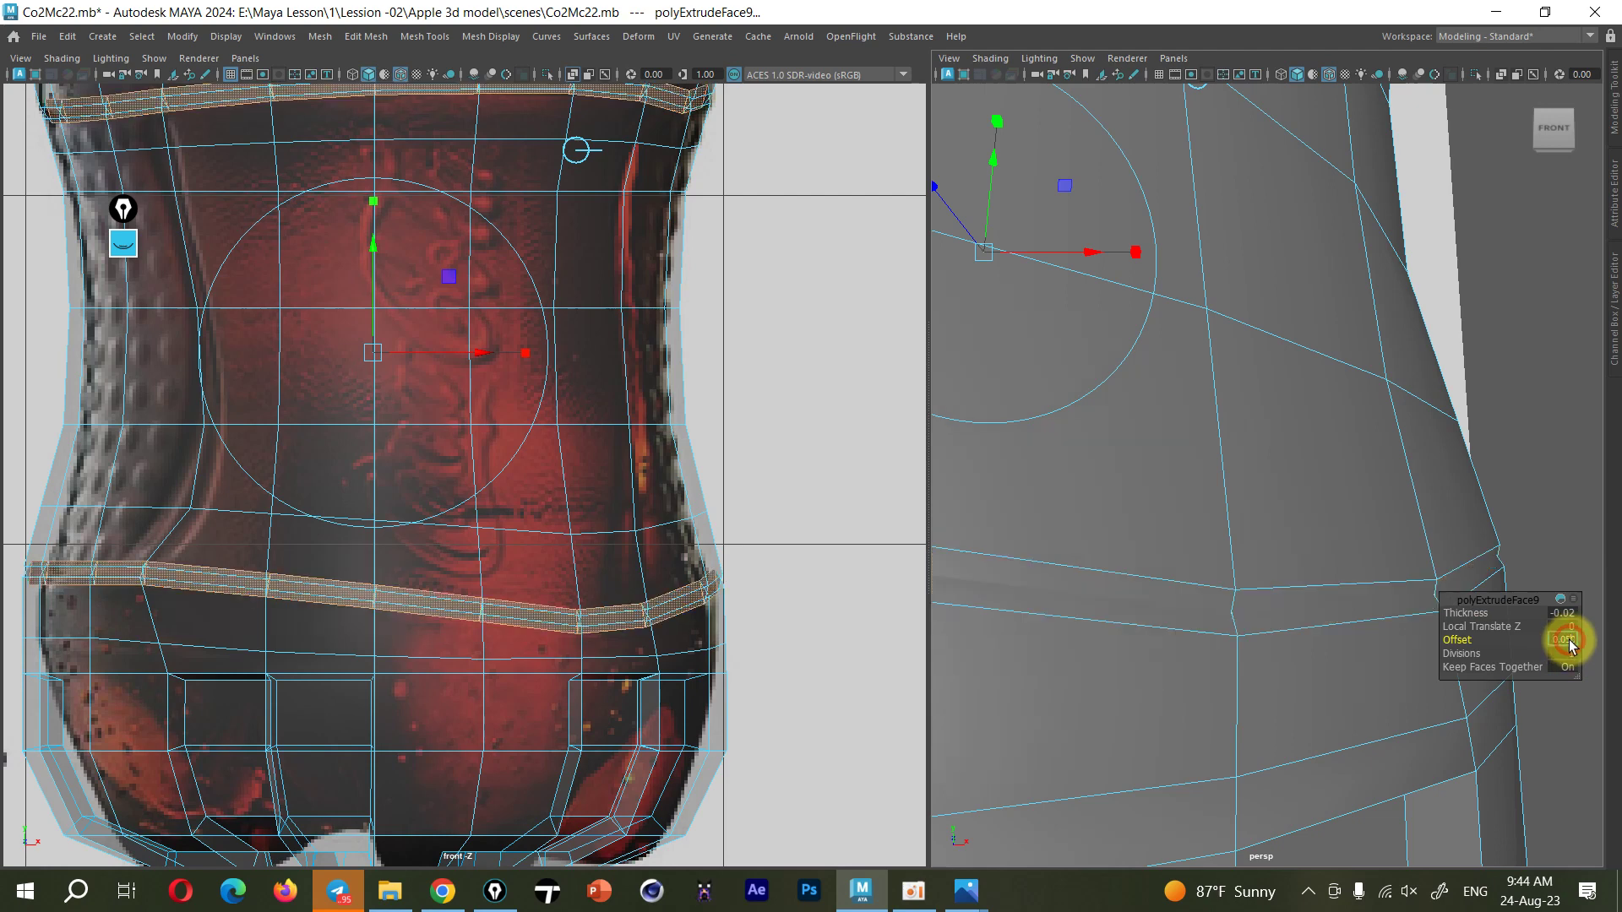
{"action": "left_click_drag", "start_coordinate": [1573, 646], "coordinate": [1560, 650]}
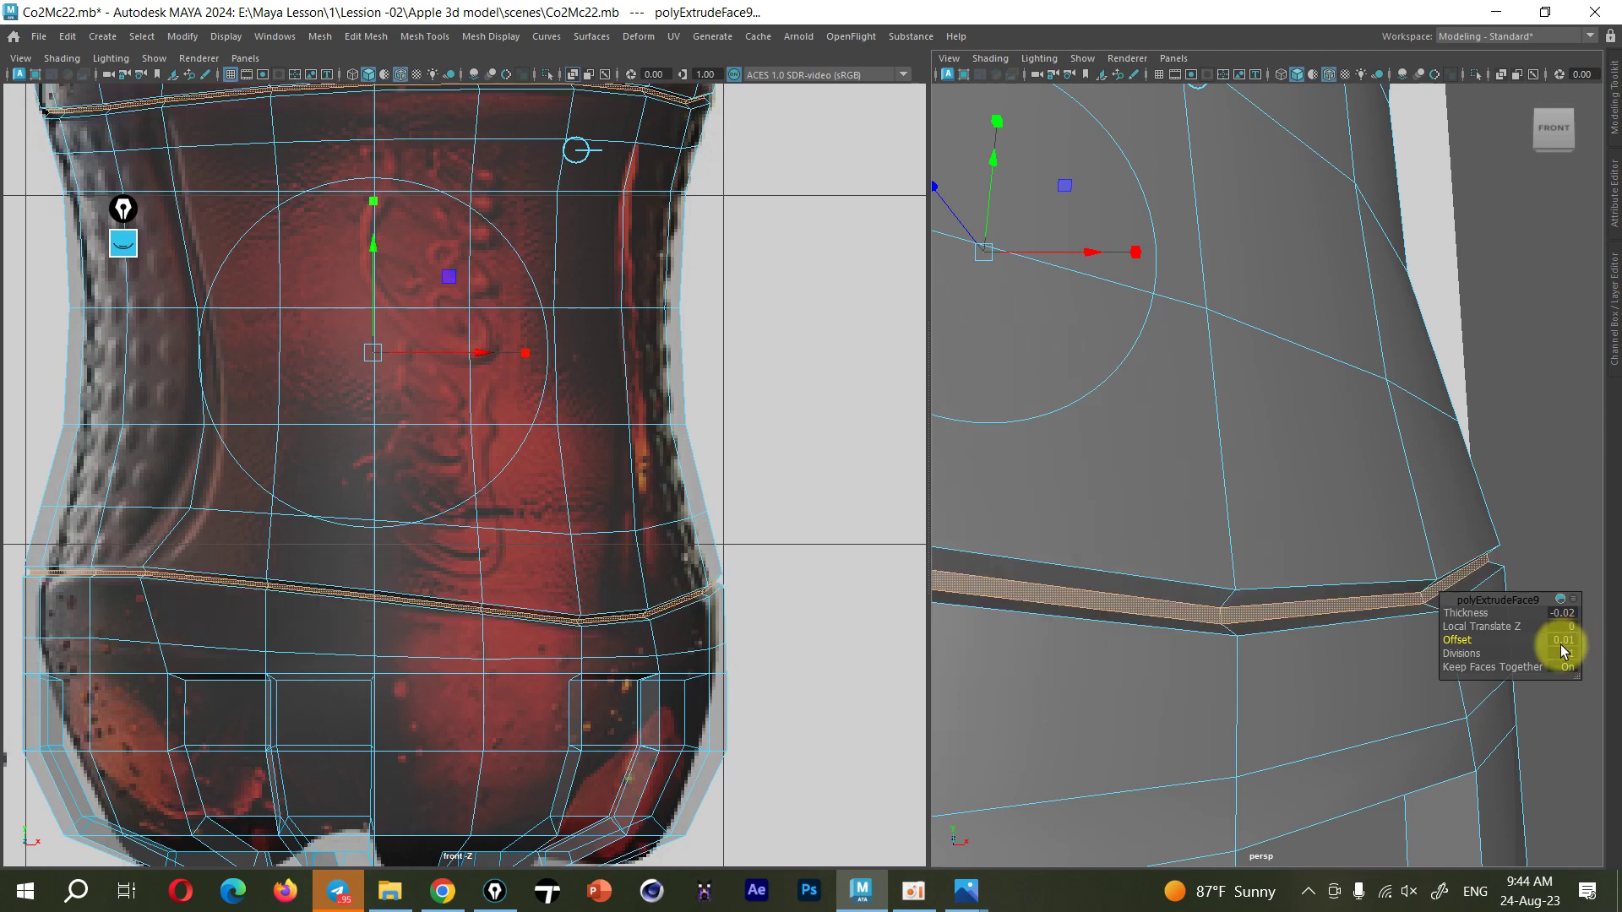
Inspect the groove faces in perspective and clear the screen annotations
{"action": "left_click", "coordinate": [1332, 619]}
{"action": "key", "text": "f"}
{"action": "scroll", "coordinate": [1331, 619], "scroll_direction": "down", "scroll_amount": 2}
{"action": "scroll", "coordinate": [1318, 625], "scroll_direction": "down", "scroll_amount": 2}
{"action": "left_click", "coordinate": [1279, 636]}
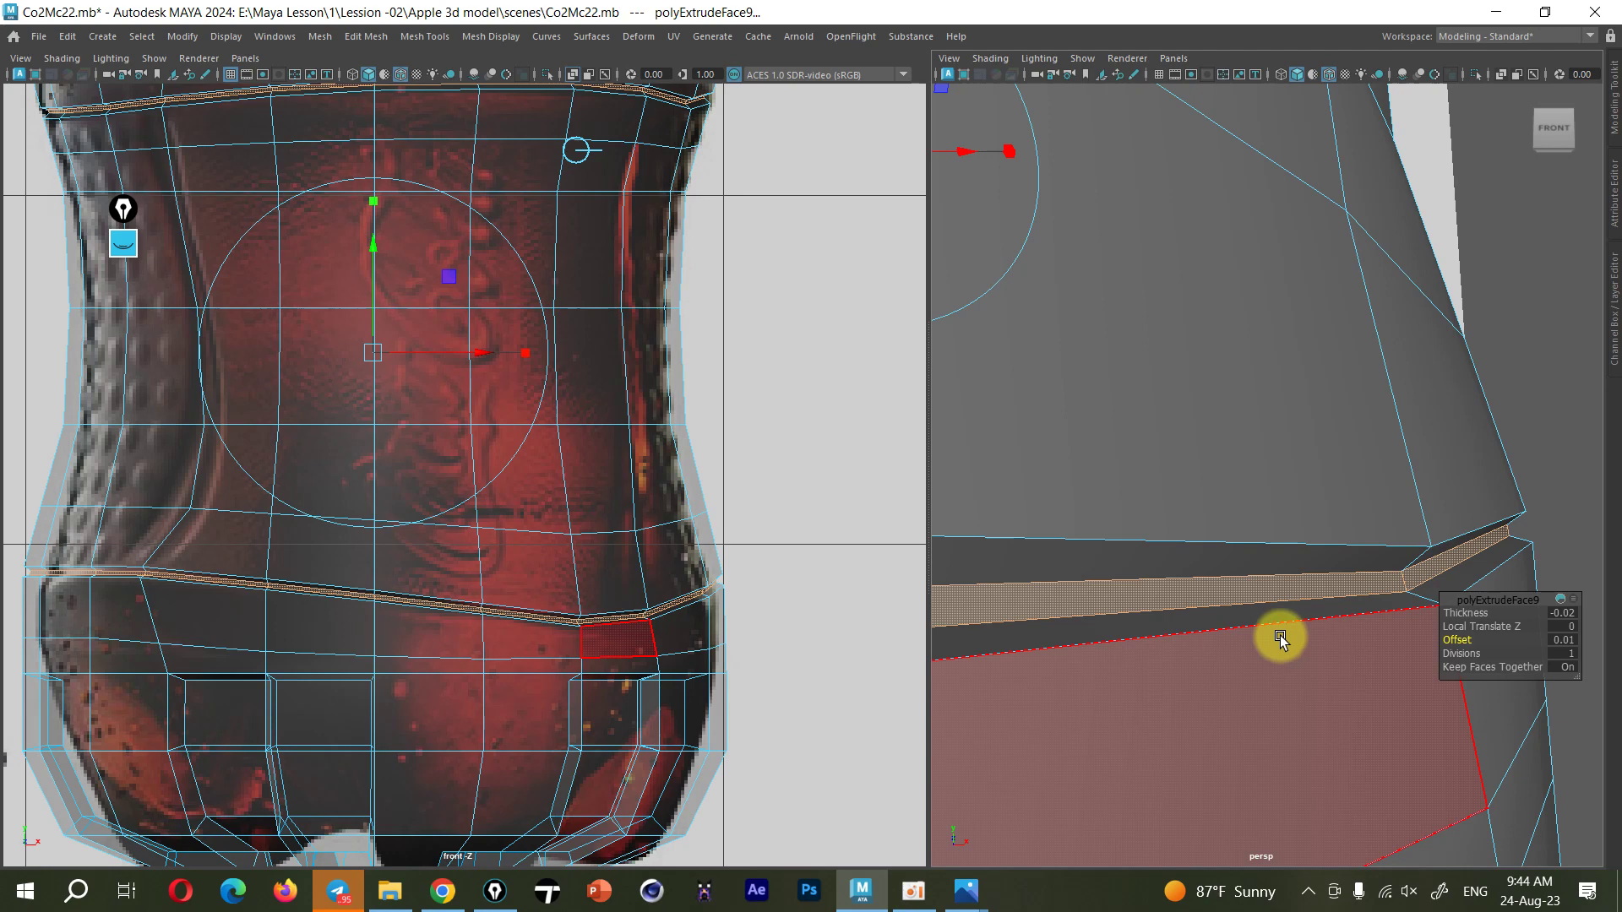
{"action": "left_click", "coordinate": [1288, 622]}
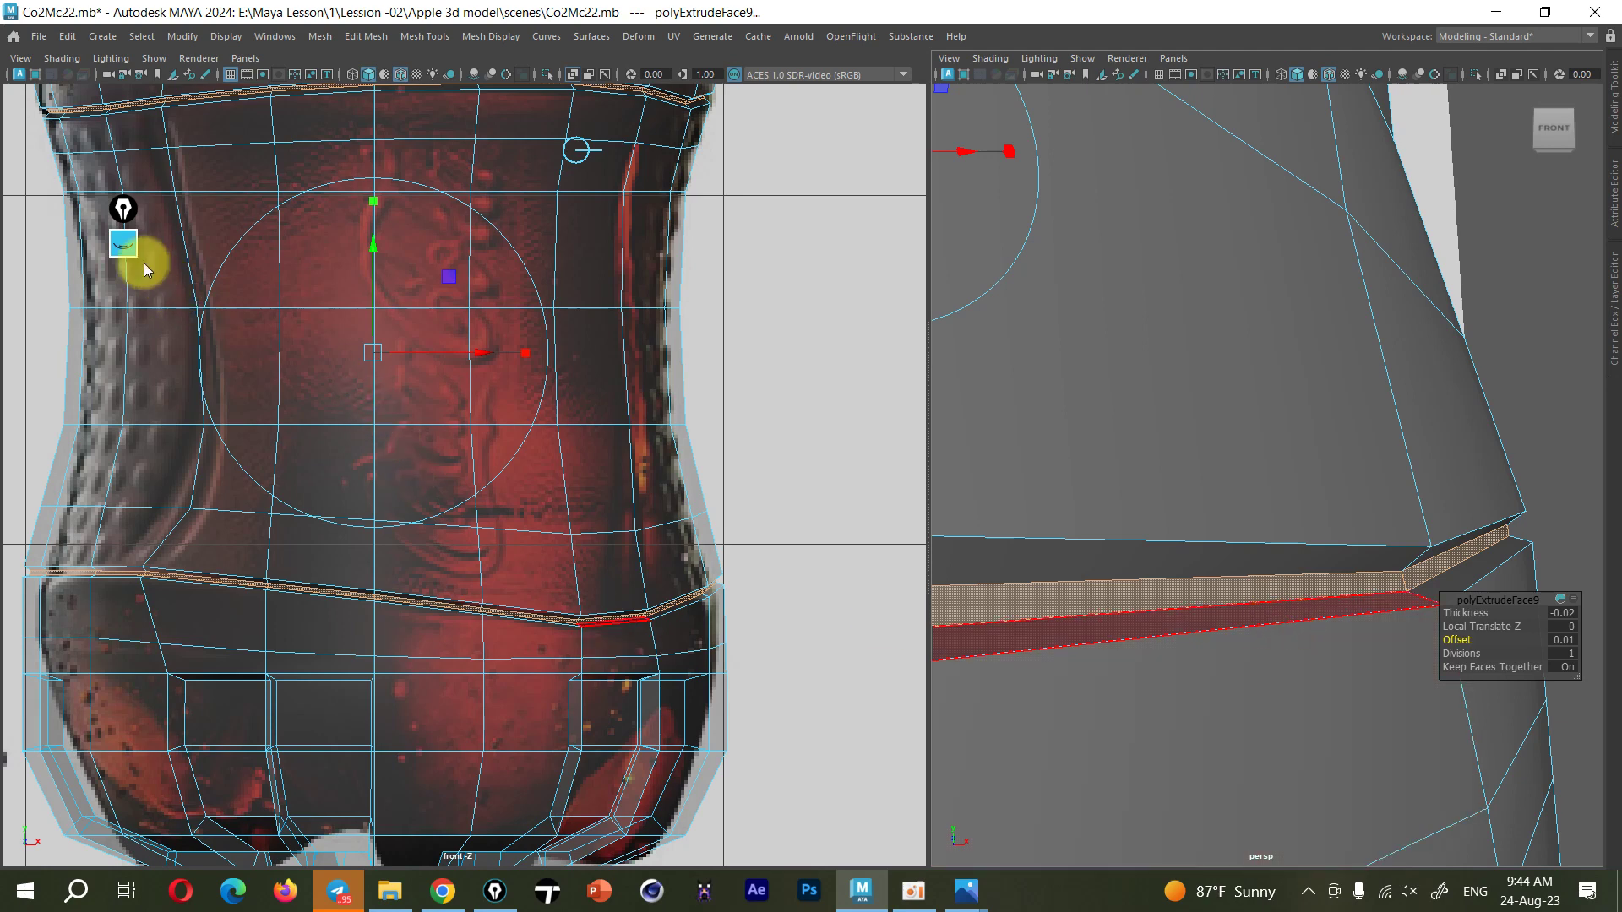
{"action": "left_click", "coordinate": [124, 244]}
{"action": "left_click", "coordinate": [127, 425]}
{"action": "left_click_drag", "start_coordinate": [123, 209], "coordinate": [320, 670]}
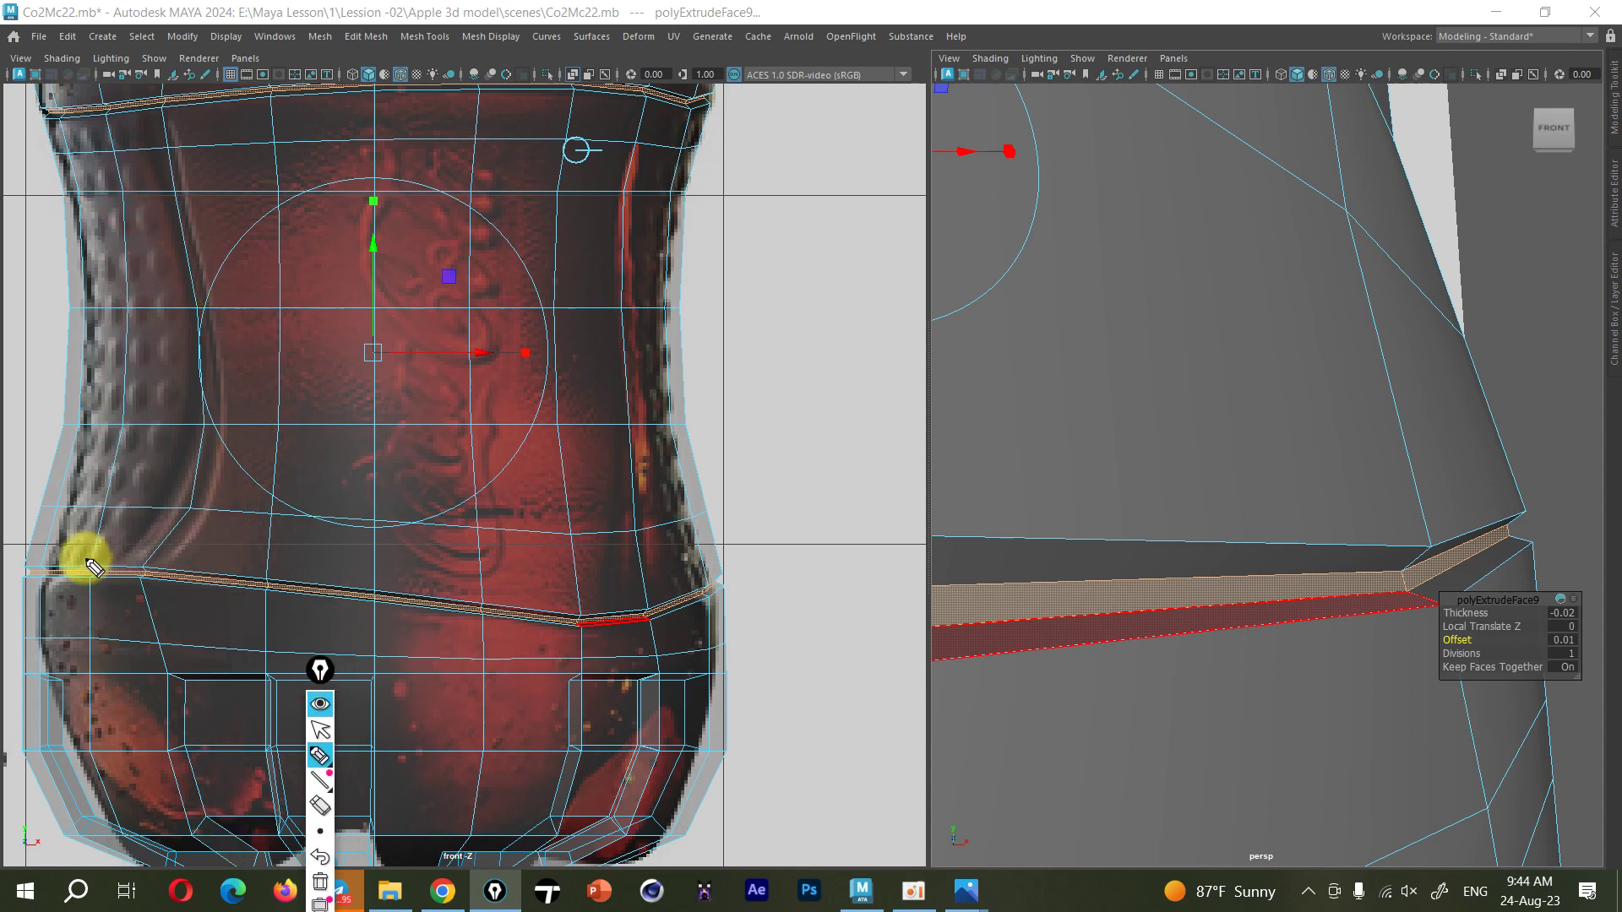
{"action": "mouse_move", "coordinate": [13, 571]}
{"action": "left_mouse_down"}
{"action": "mouse_move", "coordinate": [586, 600]}
{"action": "mouse_move", "coordinate": [703, 567]}
{"action": "left_mouse_up"}
{"action": "mouse_move", "coordinate": [34, 126]}
{"action": "left_mouse_down"}
{"action": "mouse_move", "coordinate": [470, 154]}
{"action": "mouse_move", "coordinate": [714, 91]}
{"action": "left_mouse_up"}
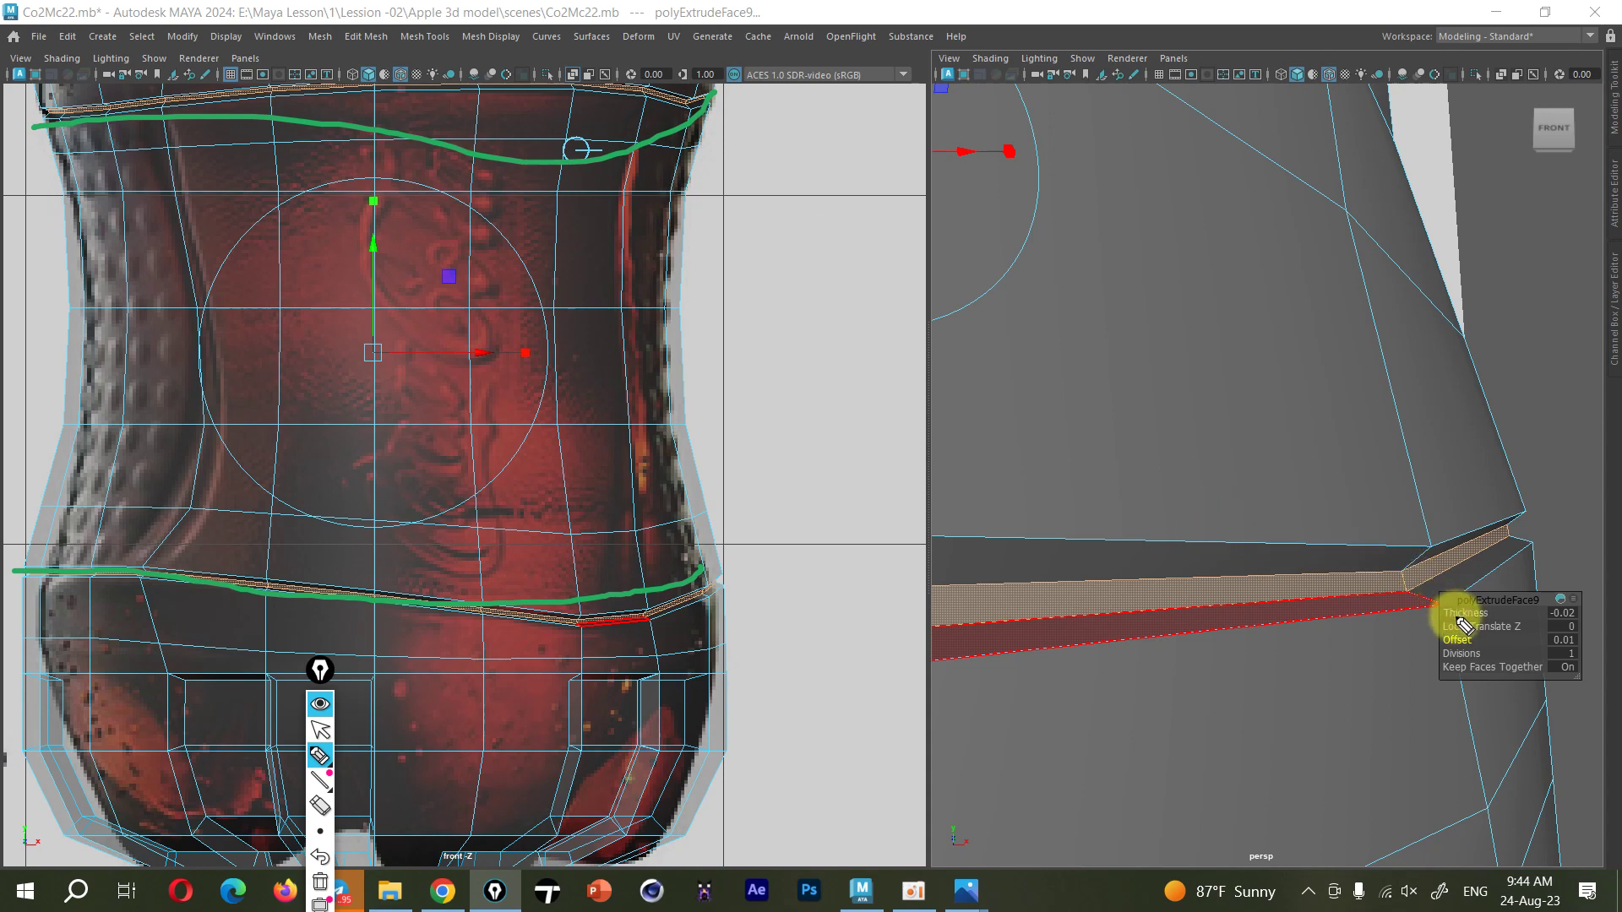
{"action": "mouse_move", "coordinate": [1243, 798]}
{"action": "left_mouse_down"}
{"action": "mouse_move", "coordinate": [1243, 714]}
{"action": "mouse_move", "coordinate": [1256, 799]}
{"action": "mouse_move", "coordinate": [1285, 753]}
{"action": "mouse_move", "coordinate": [1346, 763]}
{"action": "mouse_move", "coordinate": [1376, 695]}
{"action": "mouse_move", "coordinate": [1389, 817]}
{"action": "left_mouse_up"}
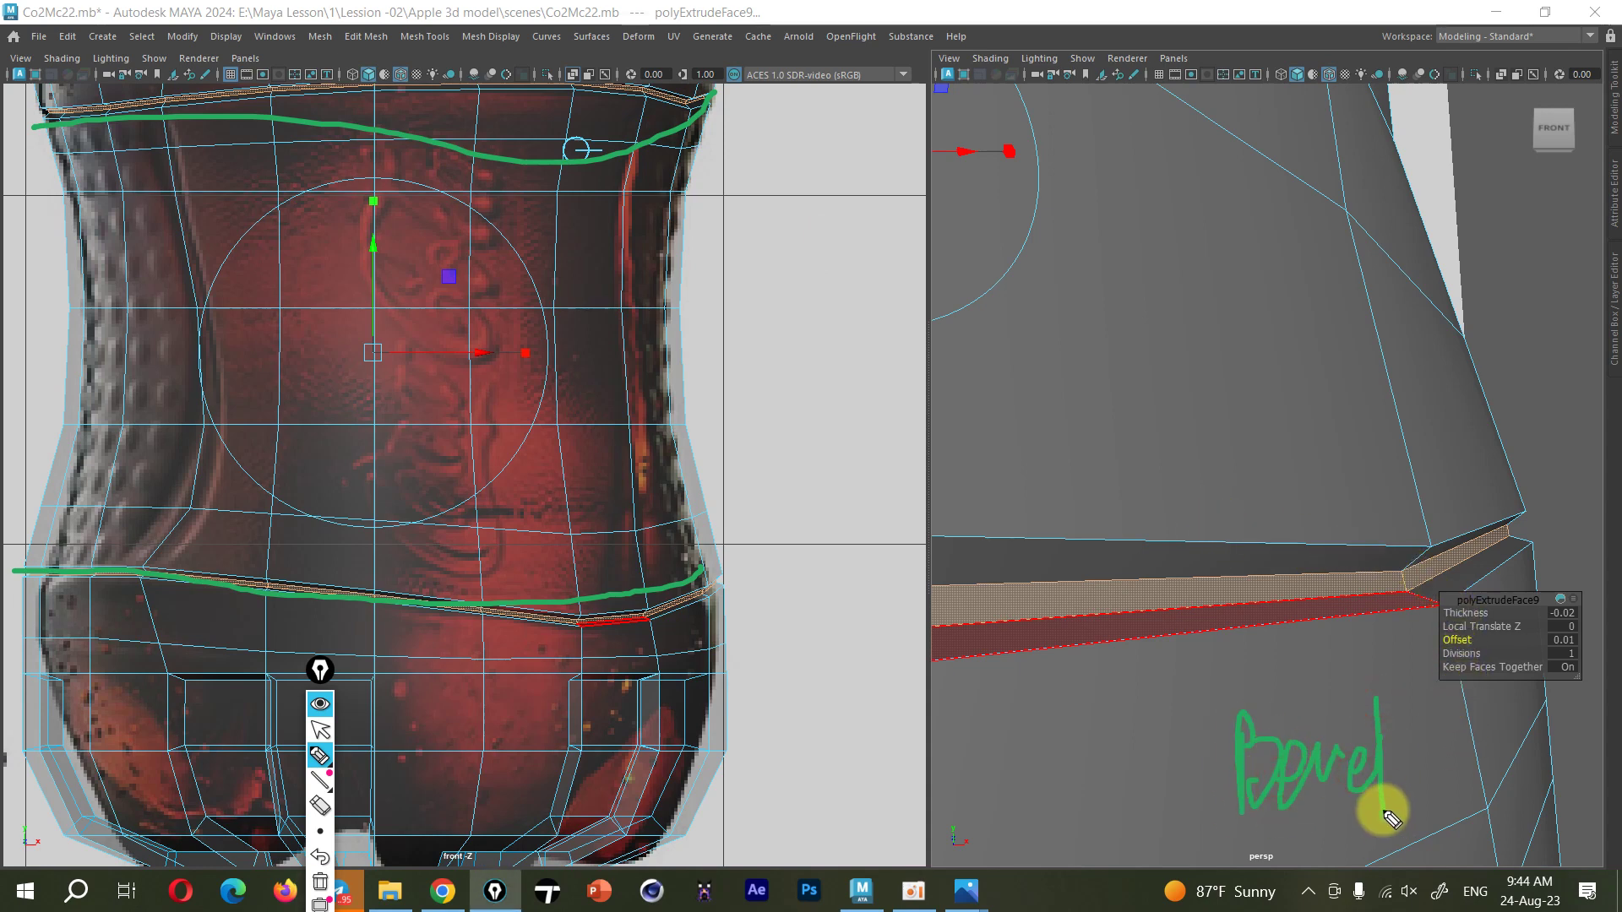
{"action": "mouse_move", "coordinate": [1584, 642]}
{"action": "left_mouse_down"}
{"action": "mouse_move", "coordinate": [1436, 639]}
{"action": "mouse_move", "coordinate": [1575, 662]}
{"action": "left_mouse_up"}
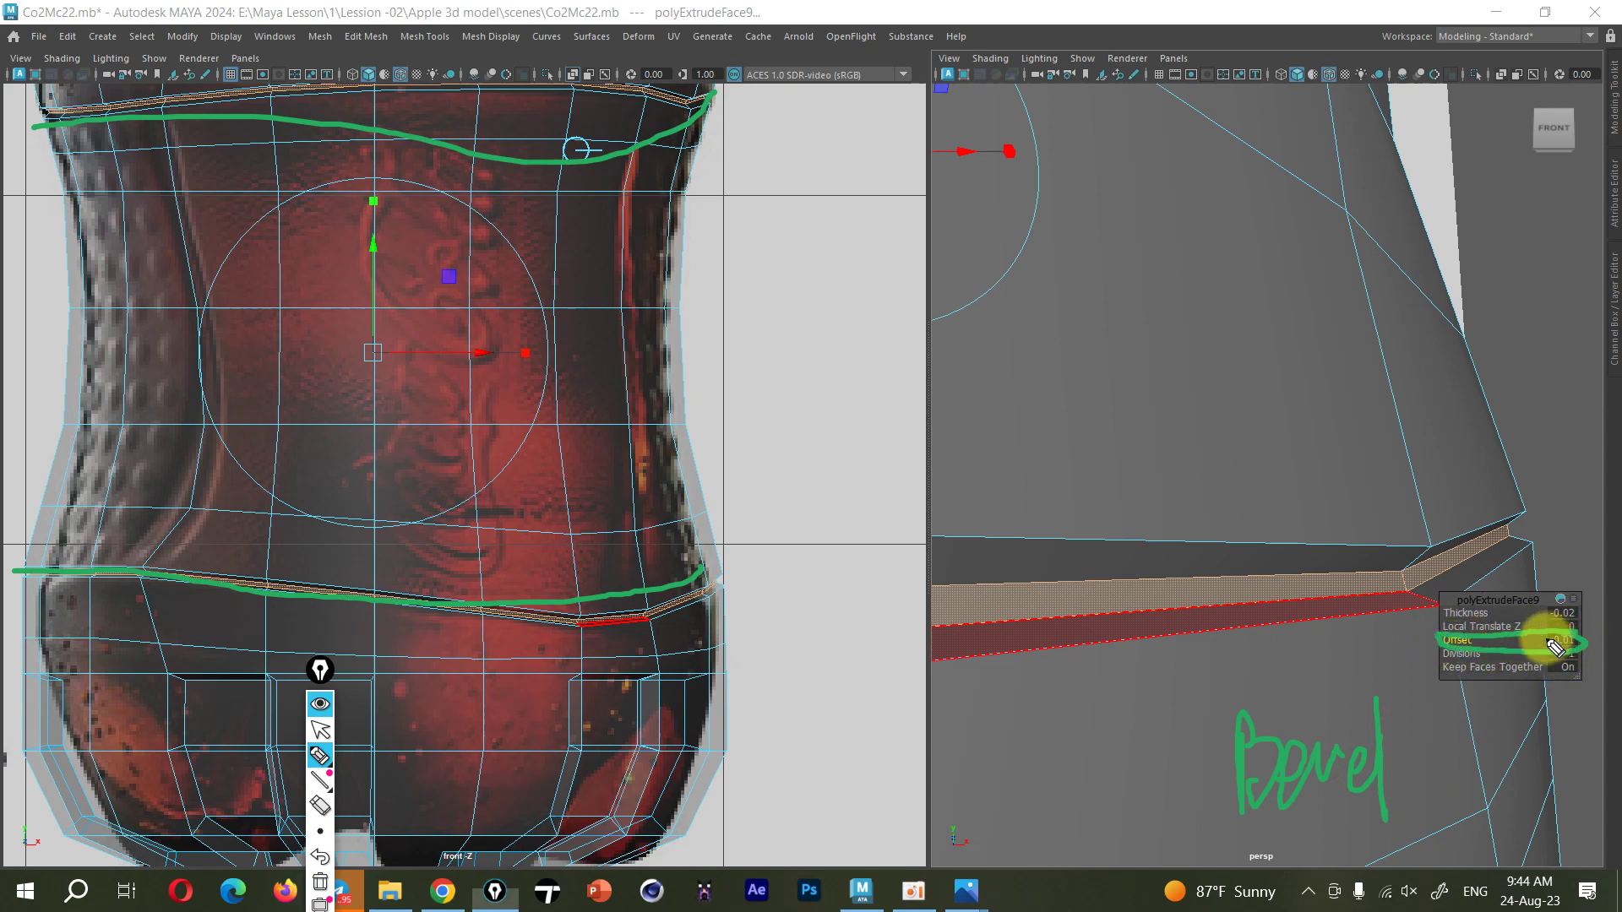
{"action": "mouse_move", "coordinate": [1441, 623]}
{"action": "left_mouse_down"}
{"action": "mouse_move", "coordinate": [1581, 629]}
{"action": "mouse_move", "coordinate": [1584, 607]}
{"action": "mouse_move", "coordinate": [1535, 595]}
{"action": "mouse_move", "coordinate": [1556, 617]}
{"action": "left_mouse_up"}
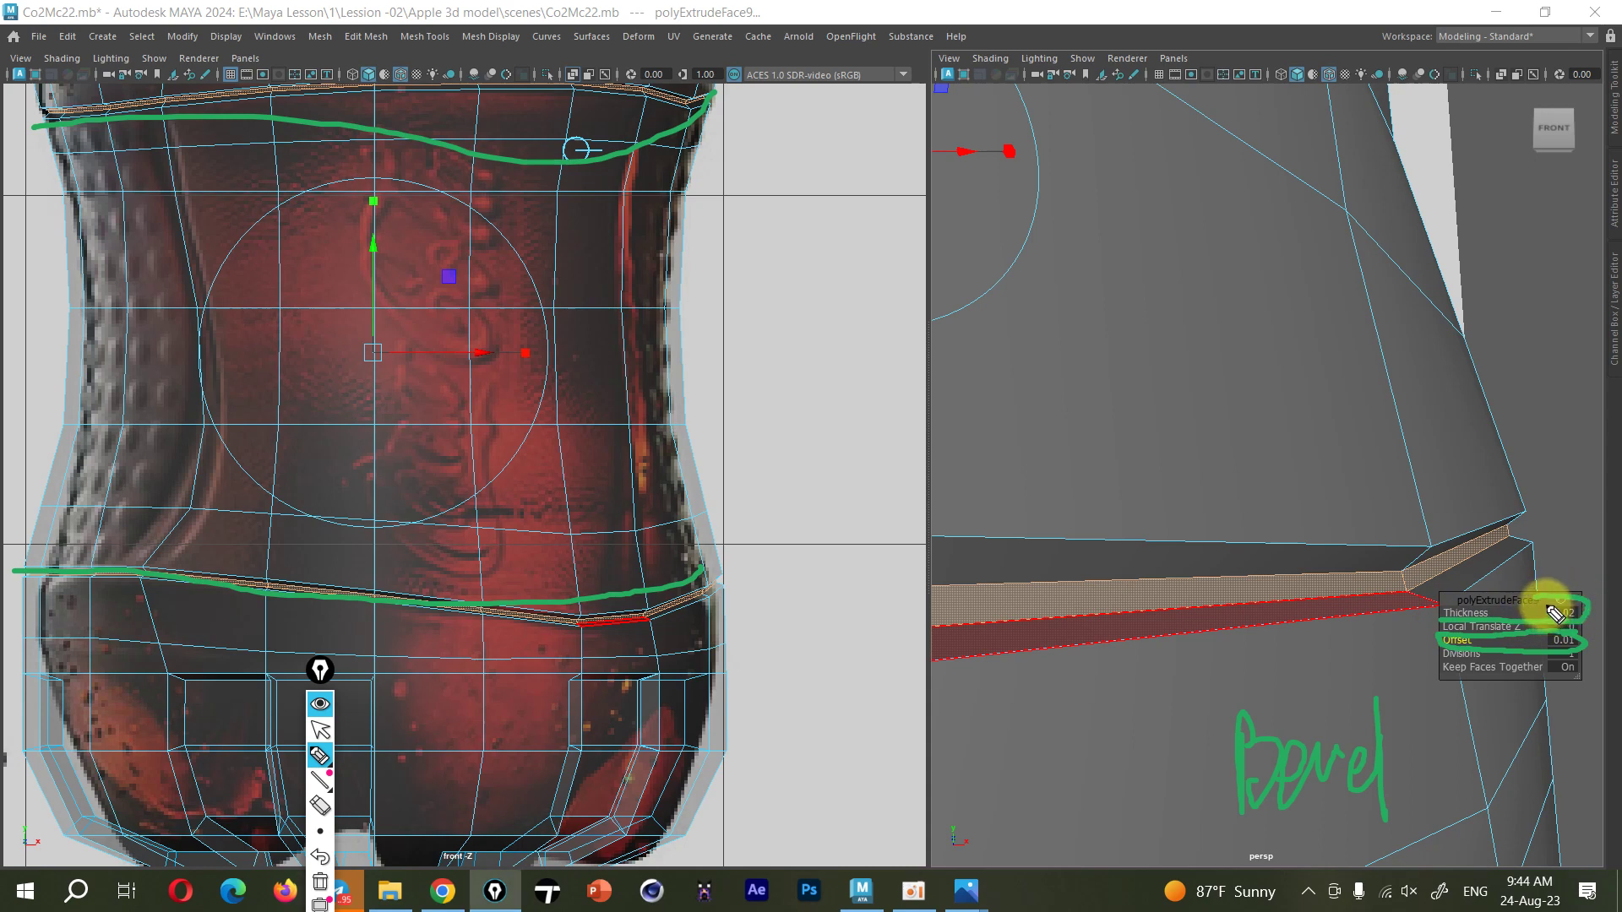
{"action": "mouse_move", "coordinate": [724, 563]}
{"action": "left_mouse_down"}
{"action": "mouse_move", "coordinate": [708, 581]}
{"action": "mouse_move", "coordinate": [731, 601]}
{"action": "left_mouse_up"}
{"action": "mouse_move", "coordinate": [1419, 538]}
{"action": "left_mouse_down"}
{"action": "mouse_move", "coordinate": [1393, 581]}
{"action": "mouse_move", "coordinate": [1416, 612]}
{"action": "mouse_move", "coordinate": [1381, 595]}
{"action": "mouse_move", "coordinate": [1415, 608]}
{"action": "mouse_move", "coordinate": [1411, 548]}
{"action": "left_mouse_up"}
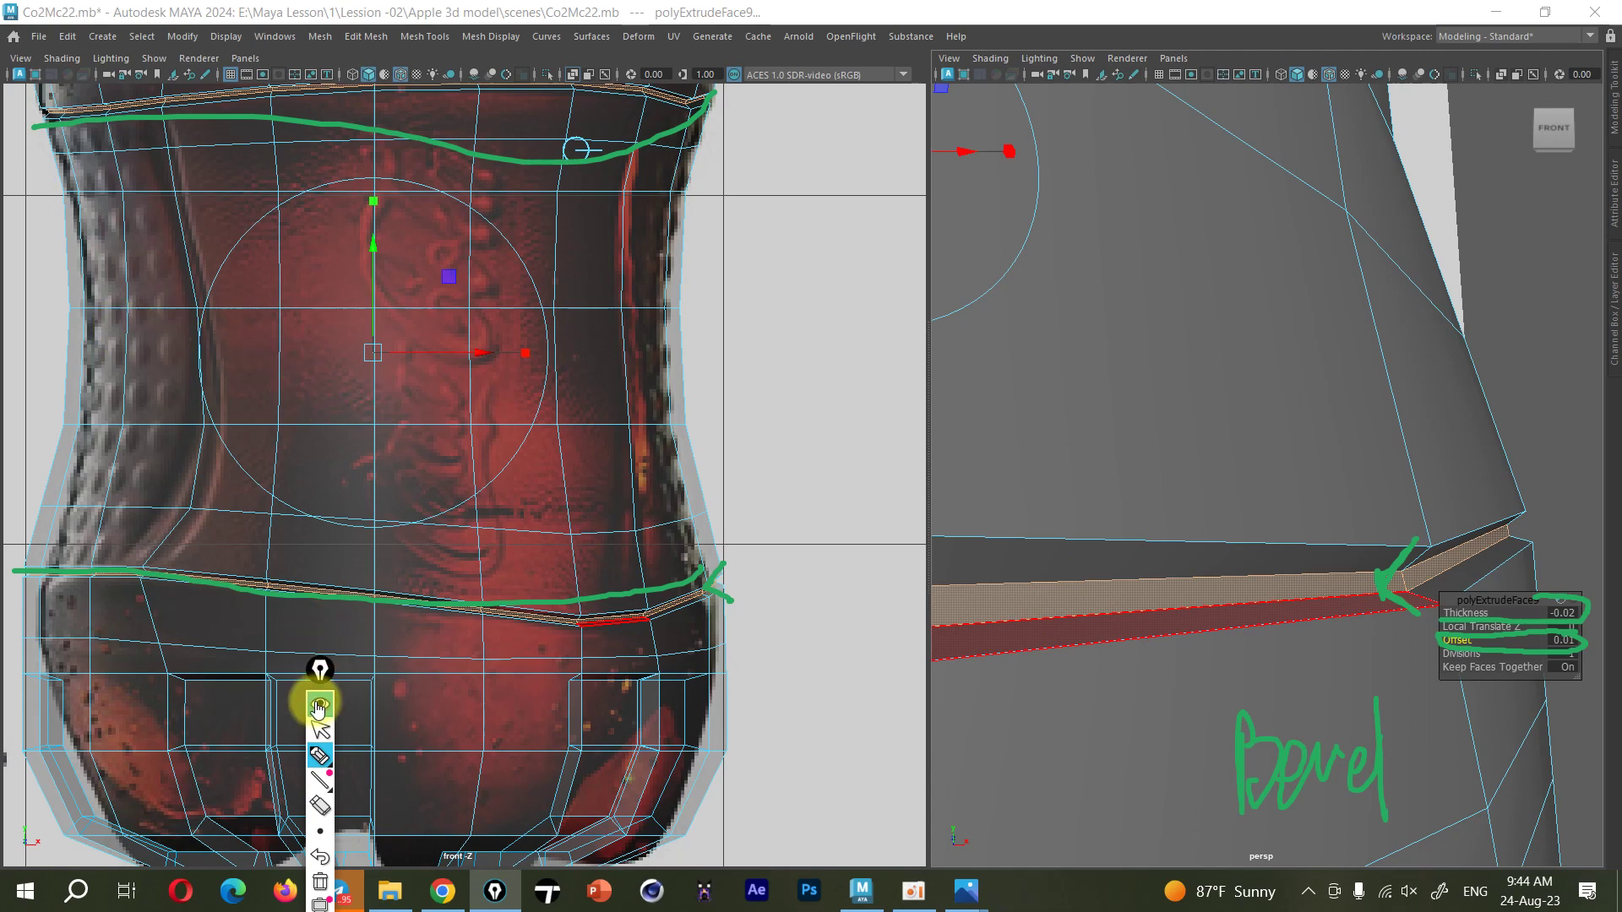
{"action": "left_click", "coordinate": [320, 703]}
{"action": "left_click", "coordinate": [1149, 524]}
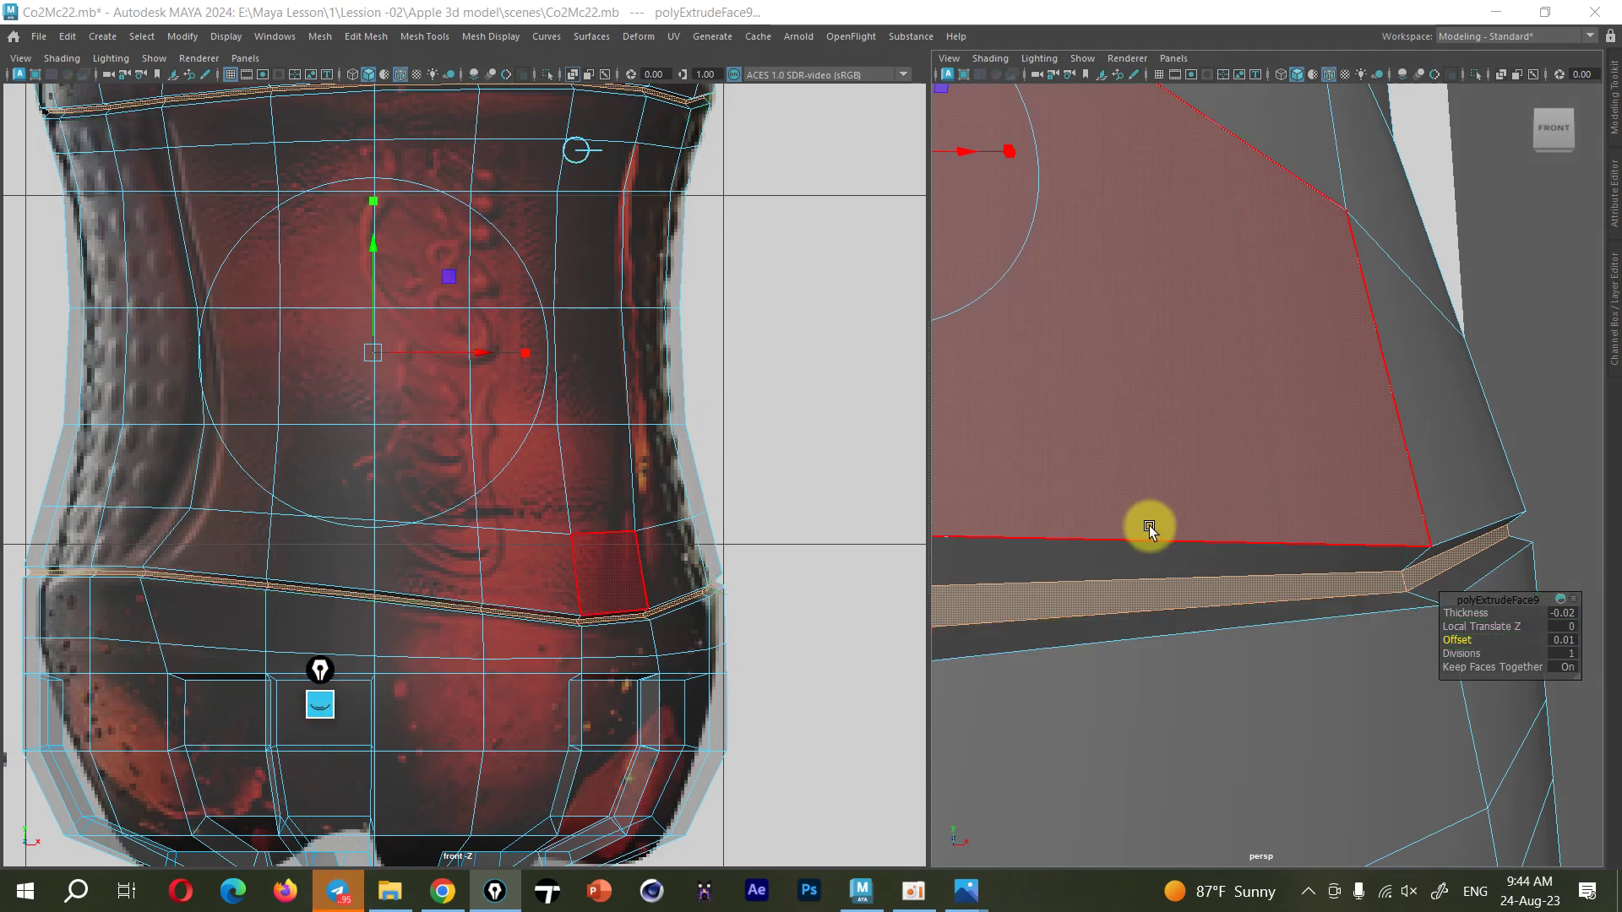
Select the edge loop just above the base feet and bevel it with Fraction 0.15
{"action": "key", "text": "F10"}
{"action": "scroll", "coordinate": [1234, 498], "scroll_direction": "down", "scroll_amount": 5}
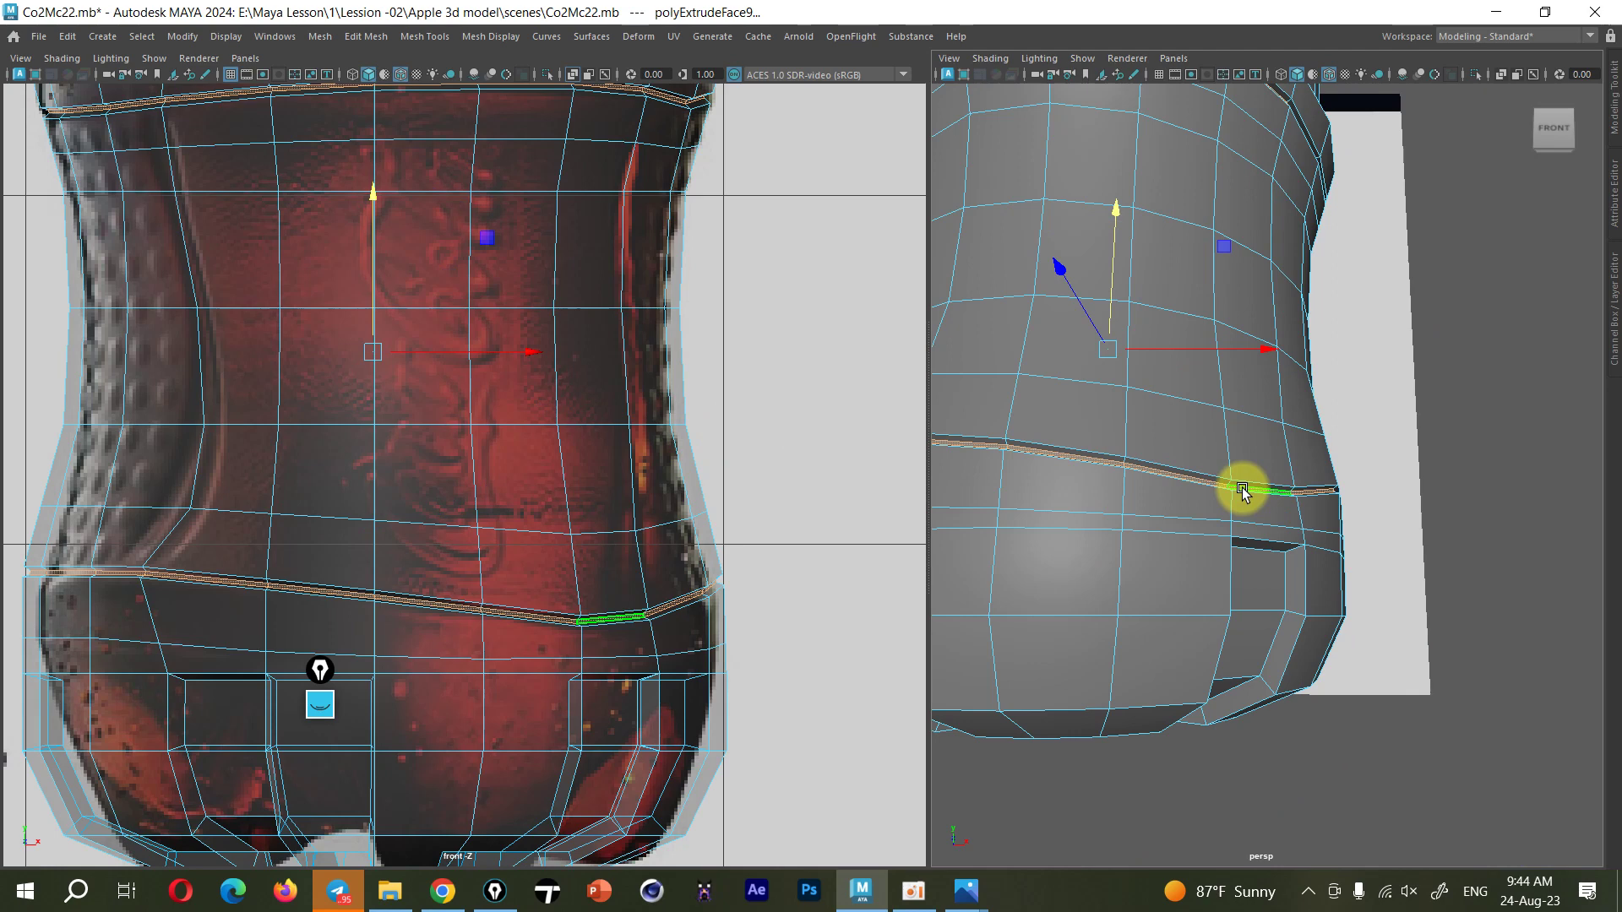
{"action": "right_click_drag", "start_coordinate": [1147, 529], "coordinate": [1140, 340]}
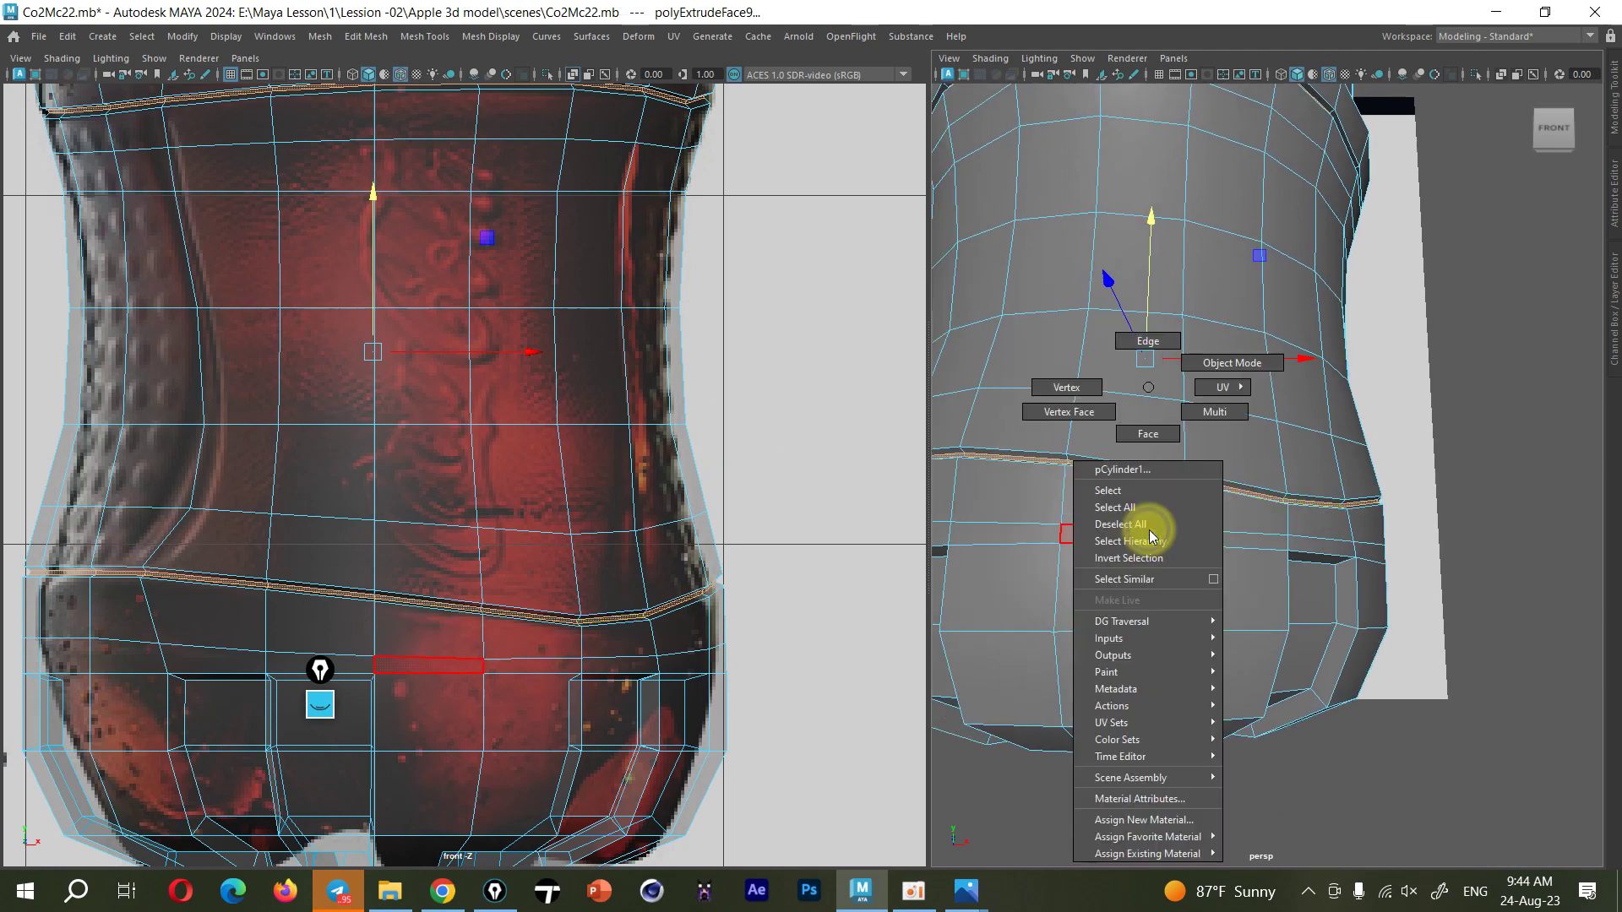
{"action": "double_click", "coordinate": [1108, 524]}
{"action": "middle_click_drag", "start_coordinate": [355, 522], "coordinate": [391, 457], "text": "alt"}
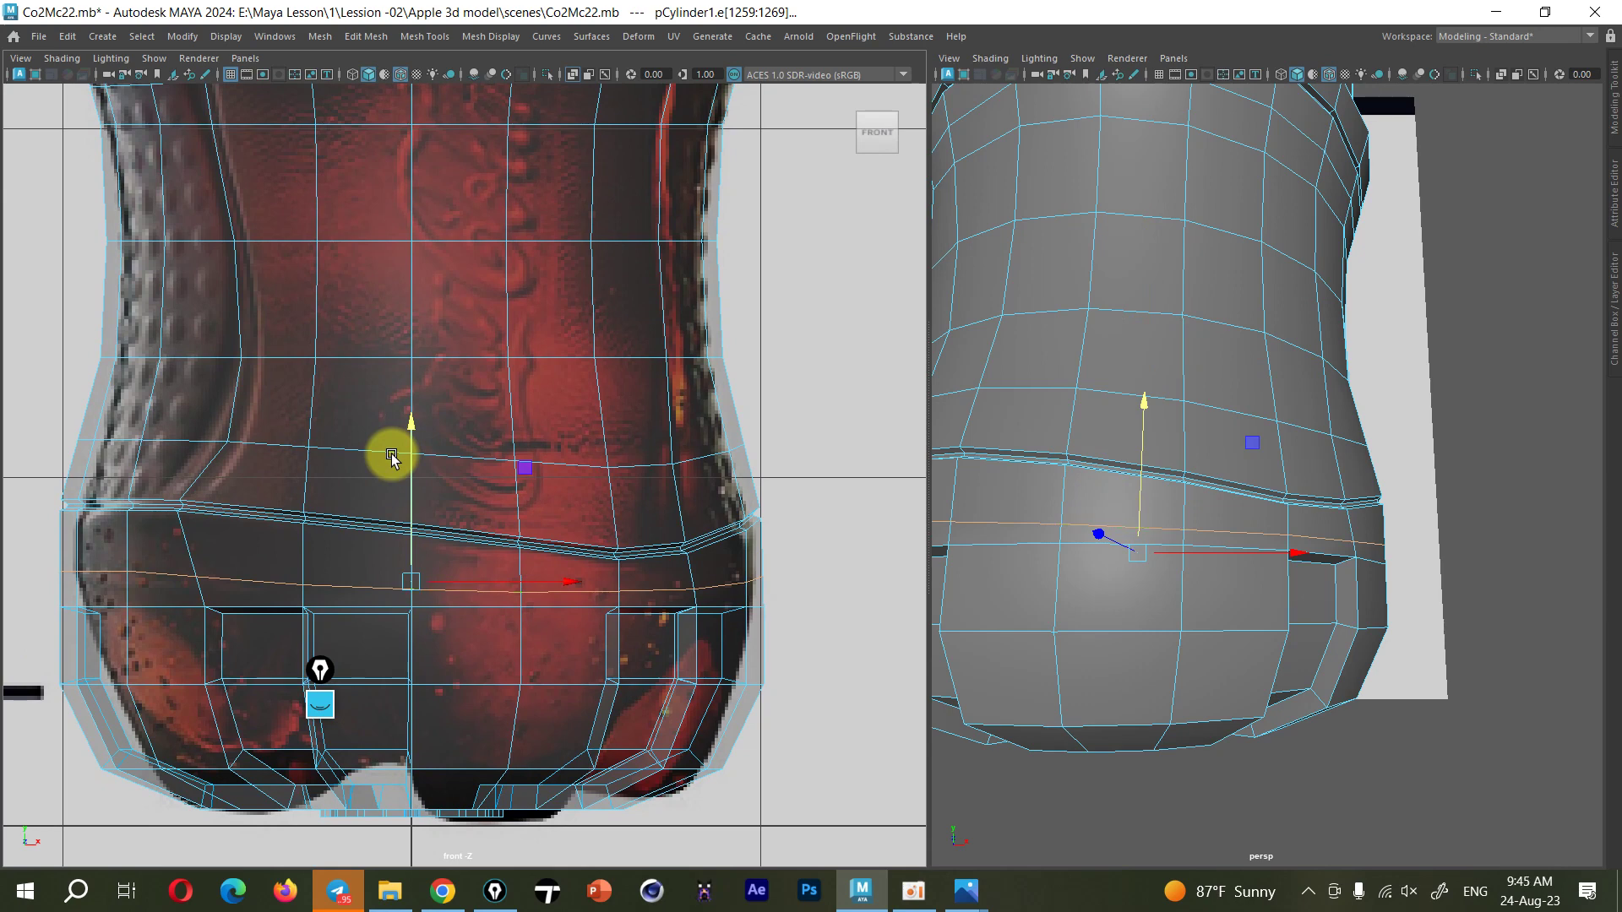
{"action": "key", "text": "ctrl+b"}
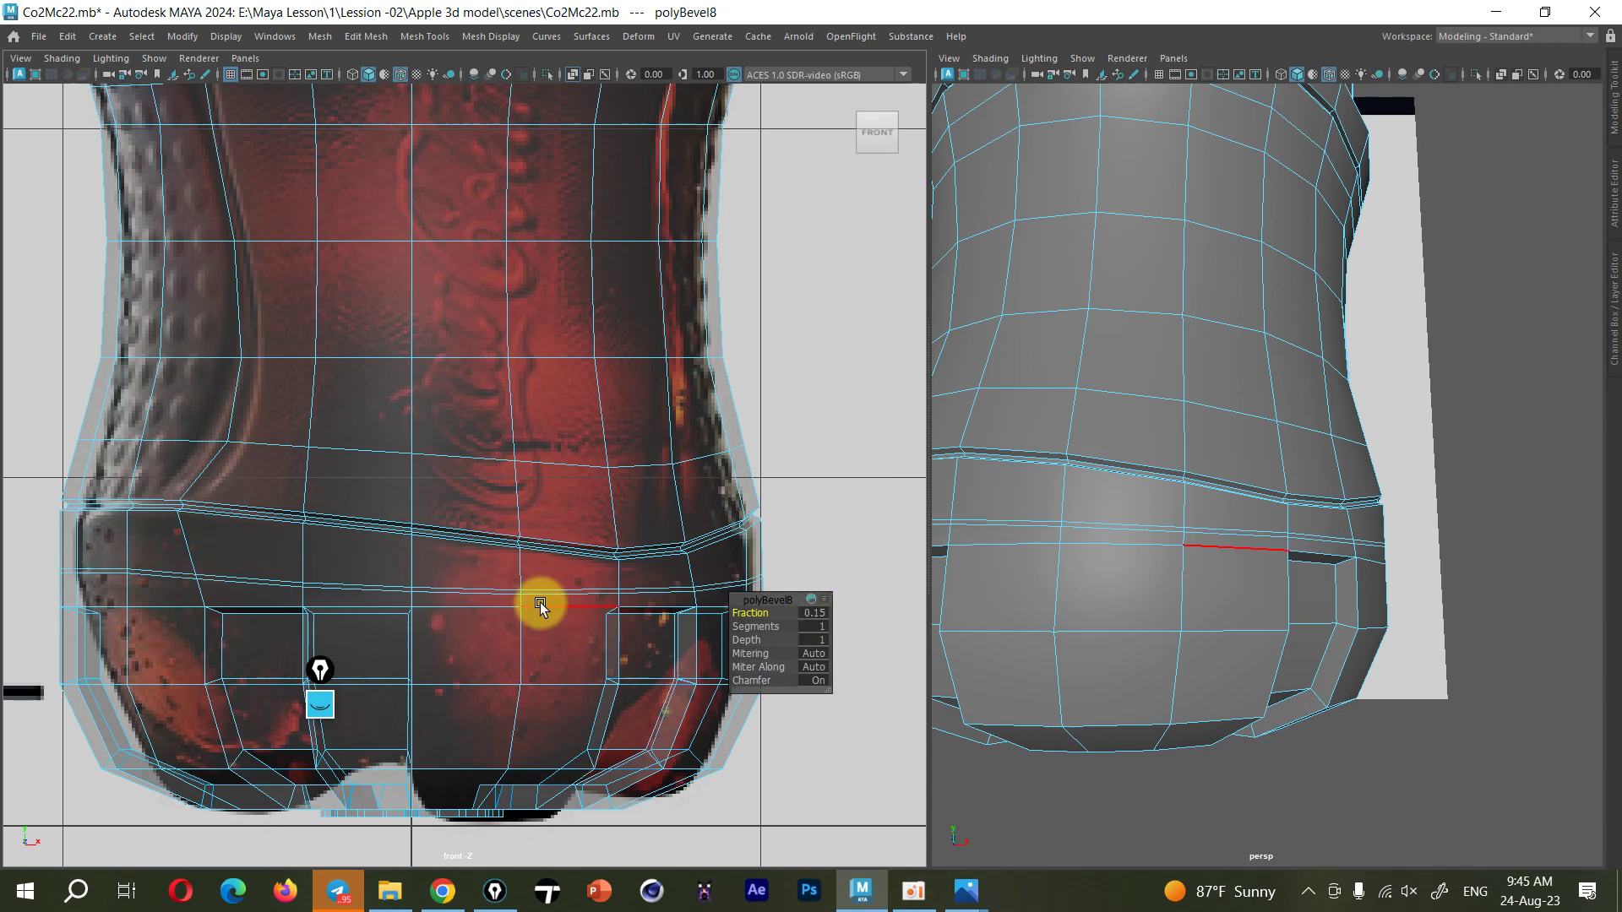
{"action": "left_click", "coordinate": [1231, 571]}
{"action": "left_click_drag", "start_coordinate": [1274, 568], "coordinate": [1118, 597], "text": "alt"}
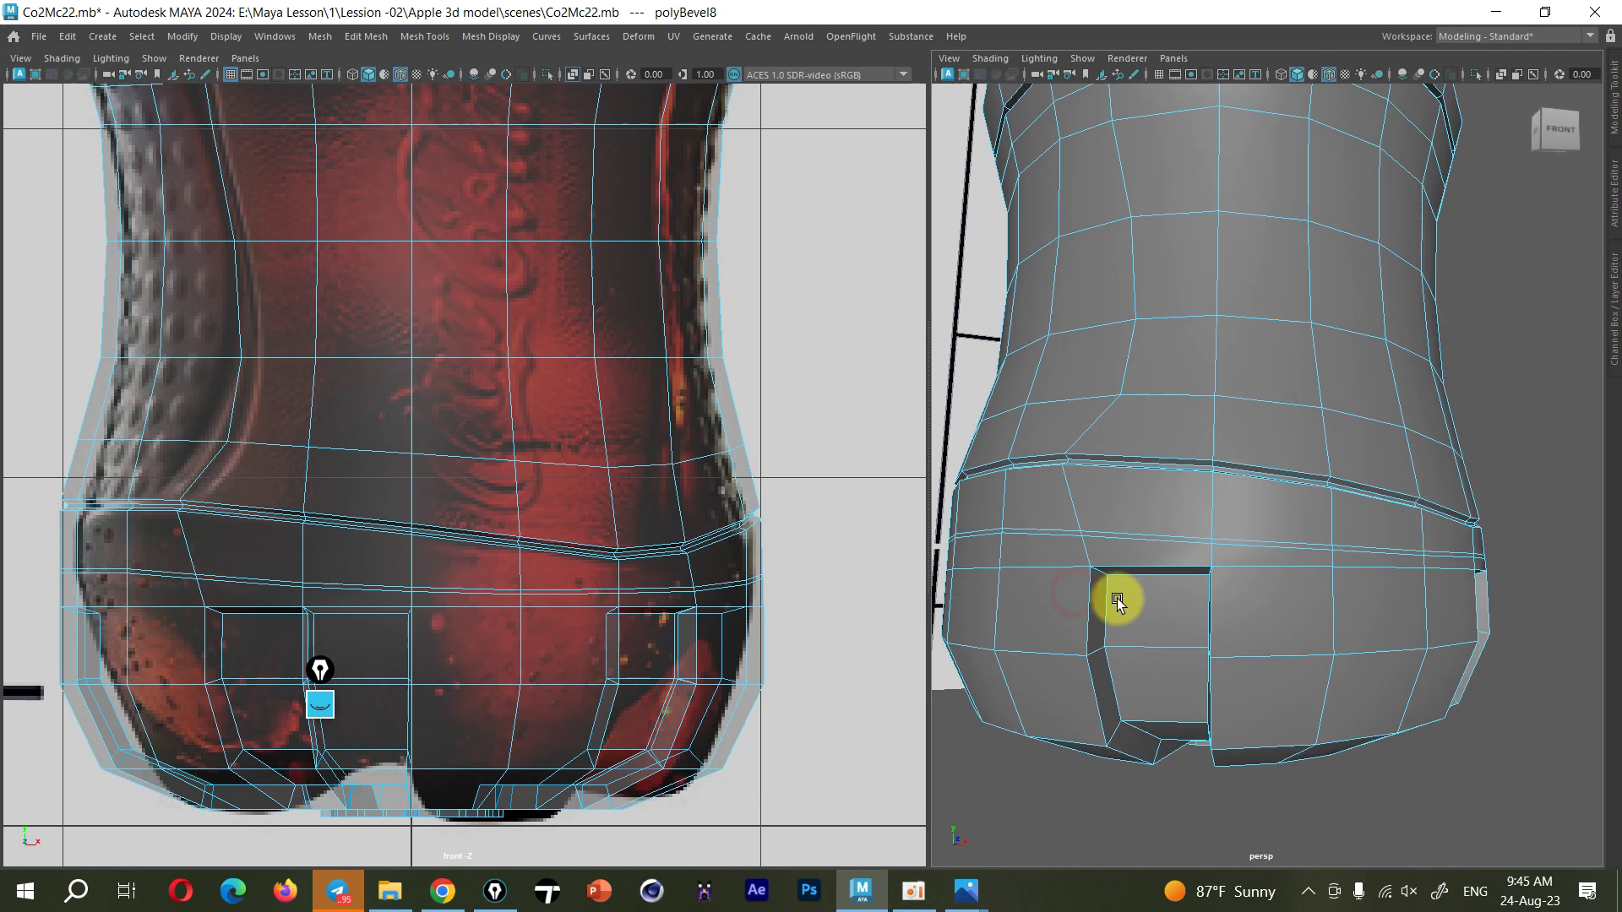
{"action": "scroll", "coordinate": [1216, 650], "scroll_direction": "up", "scroll_amount": 3}
In Multi mode, select the lower bevelled band's face ring, bevel it, and extrude it
{"action": "right_click", "coordinate": [1210, 638]}
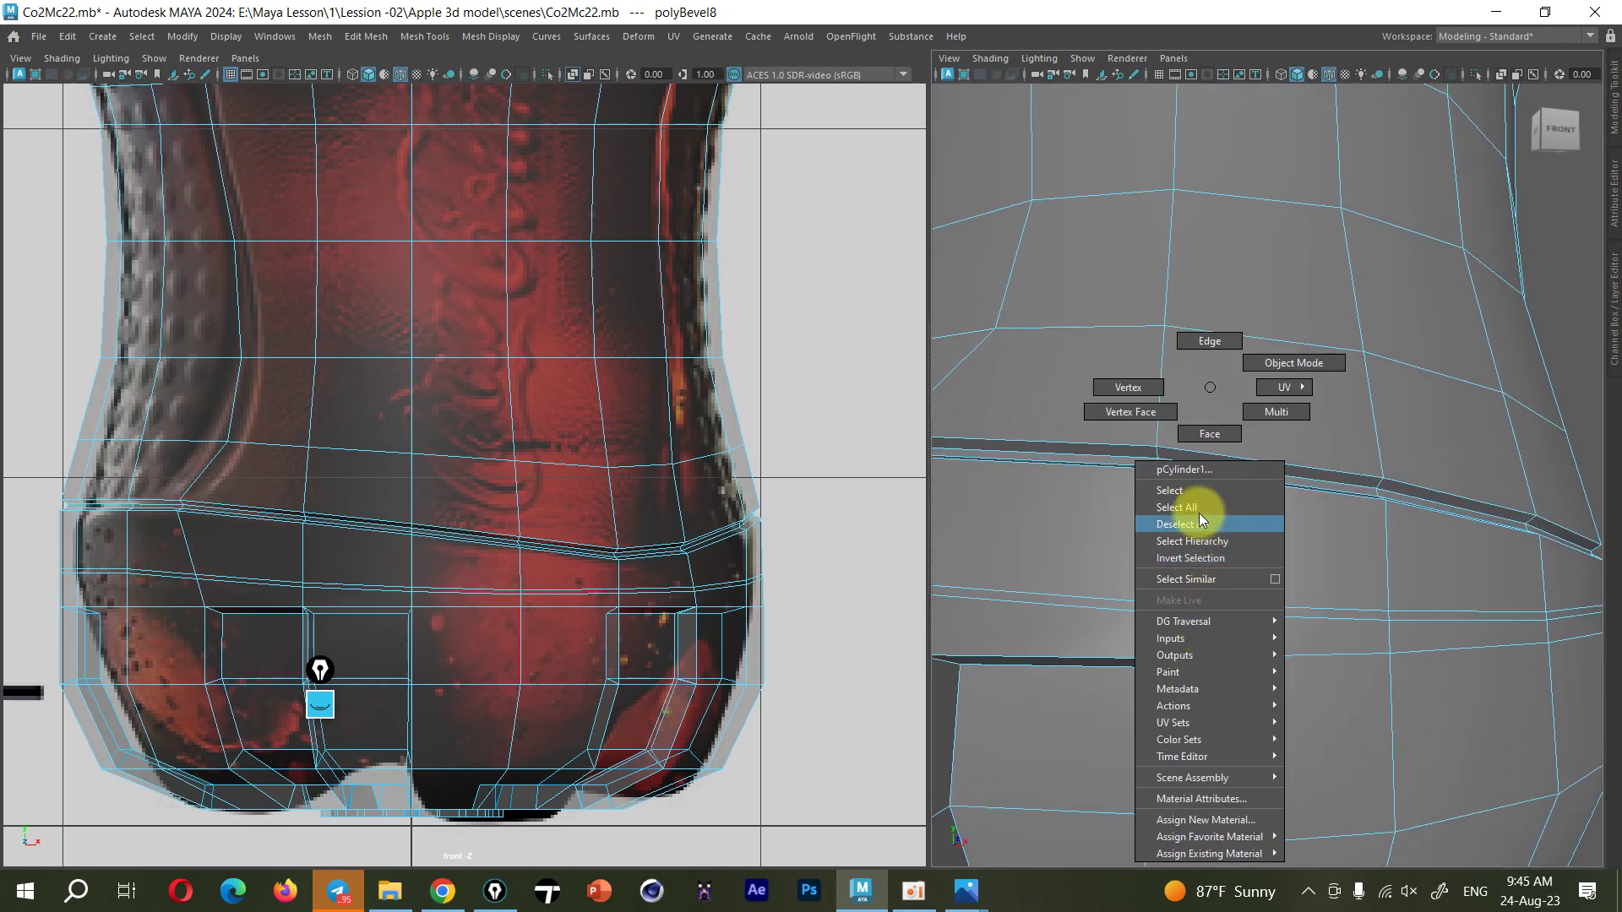
{"action": "left_click", "coordinate": [1223, 328]}
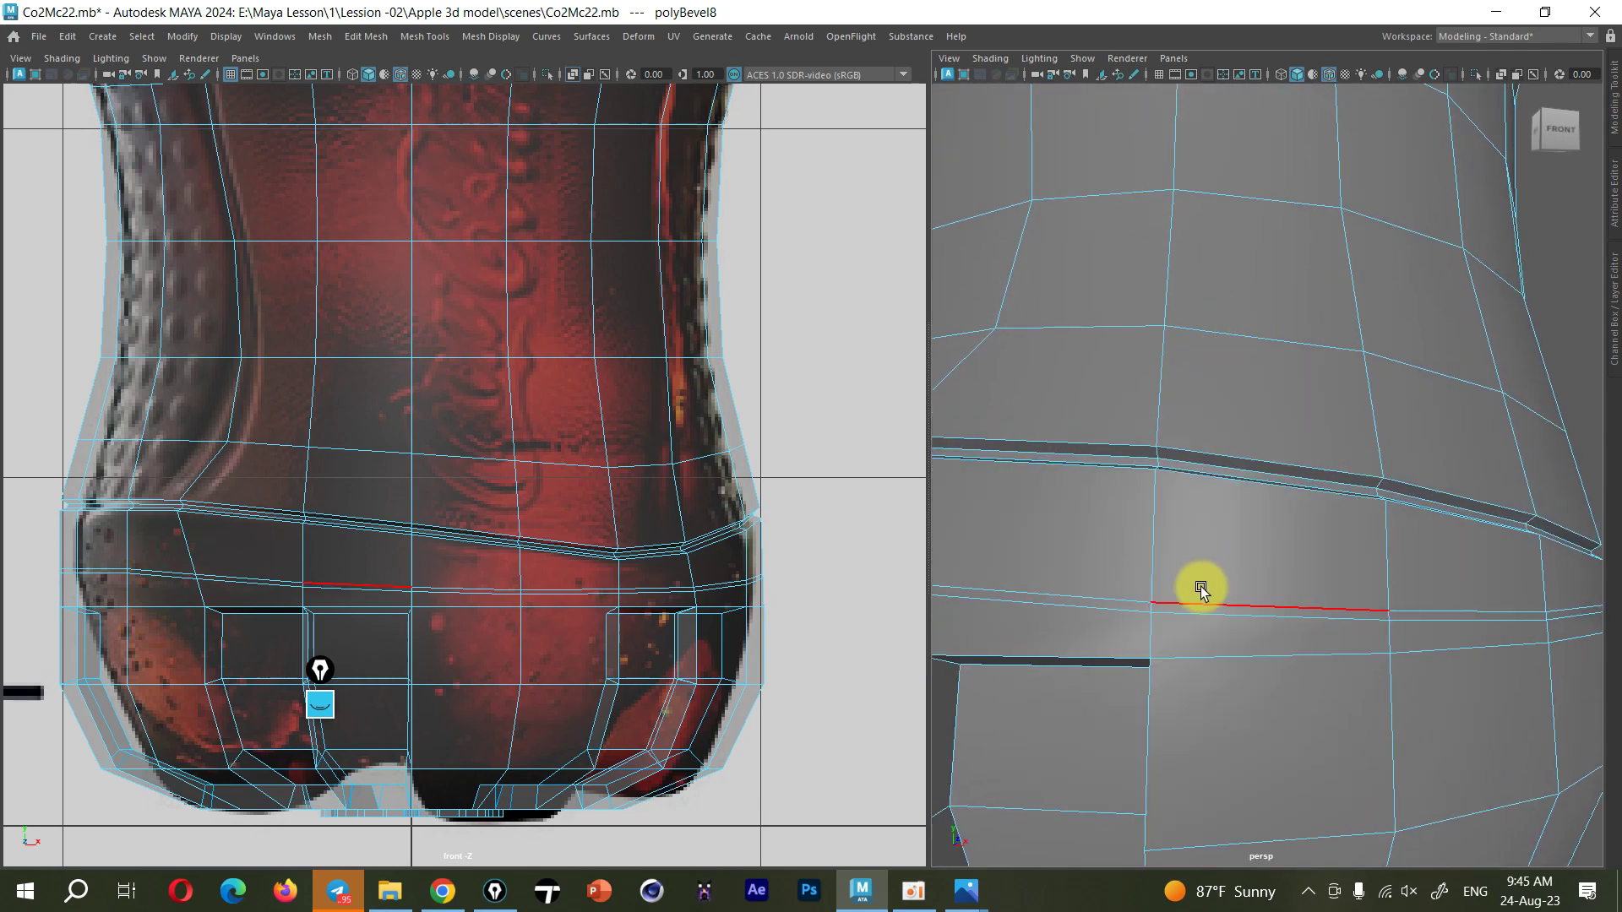
{"action": "right_click", "coordinate": [1166, 613]}
{"action": "left_click", "coordinate": [1203, 417]}
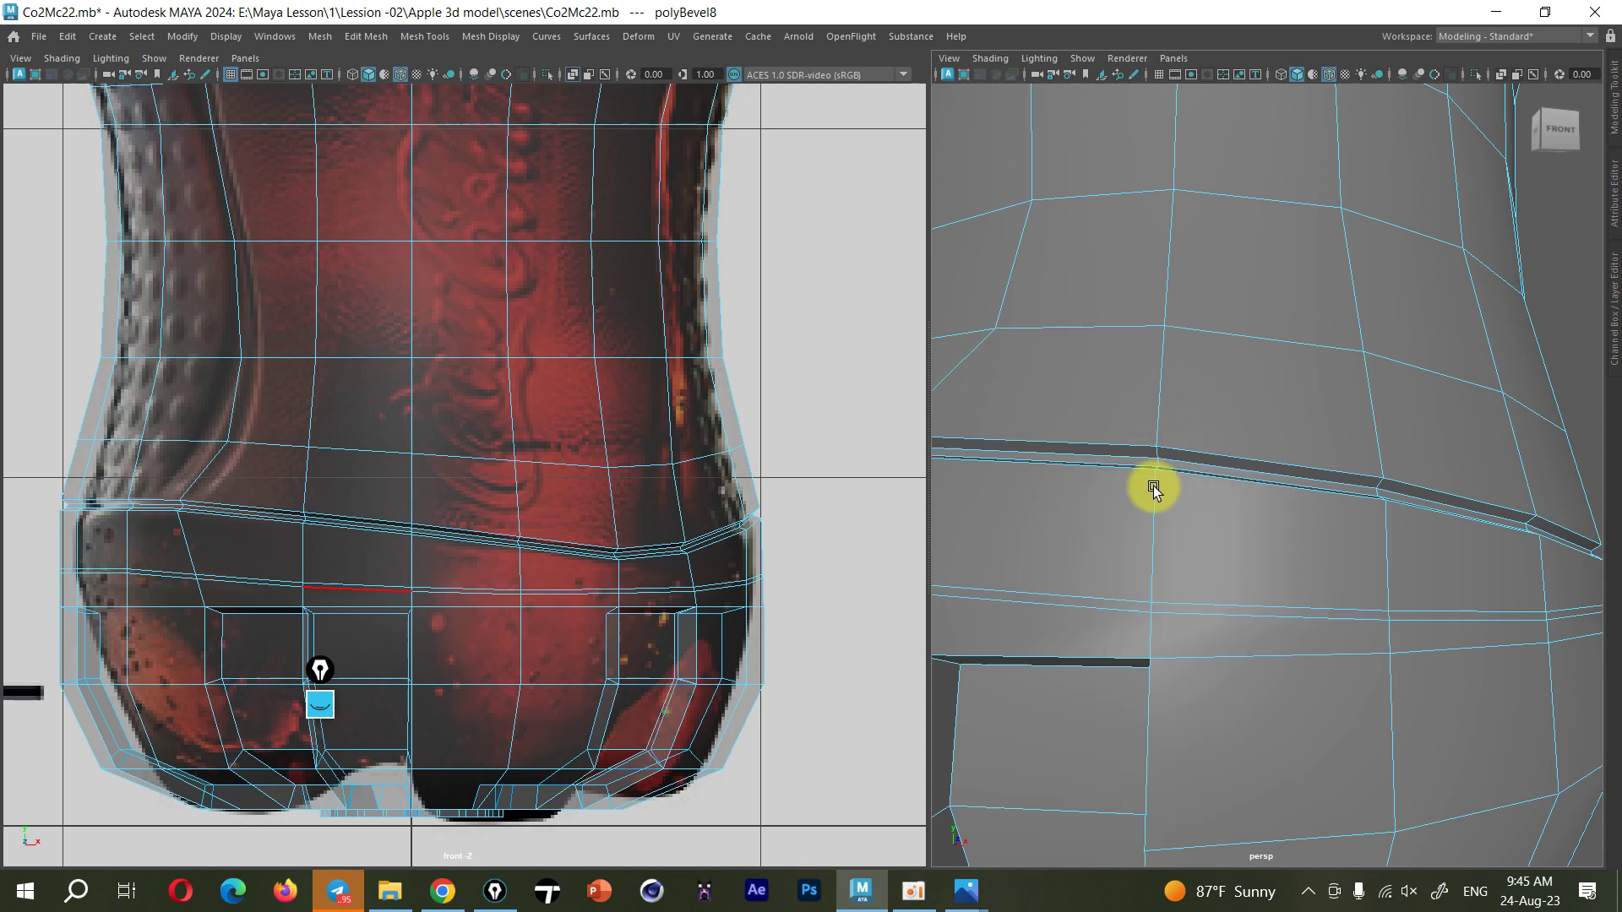
{"action": "left_click", "coordinate": [1178, 608]}
{"action": "double_click", "coordinate": [1179, 608]}
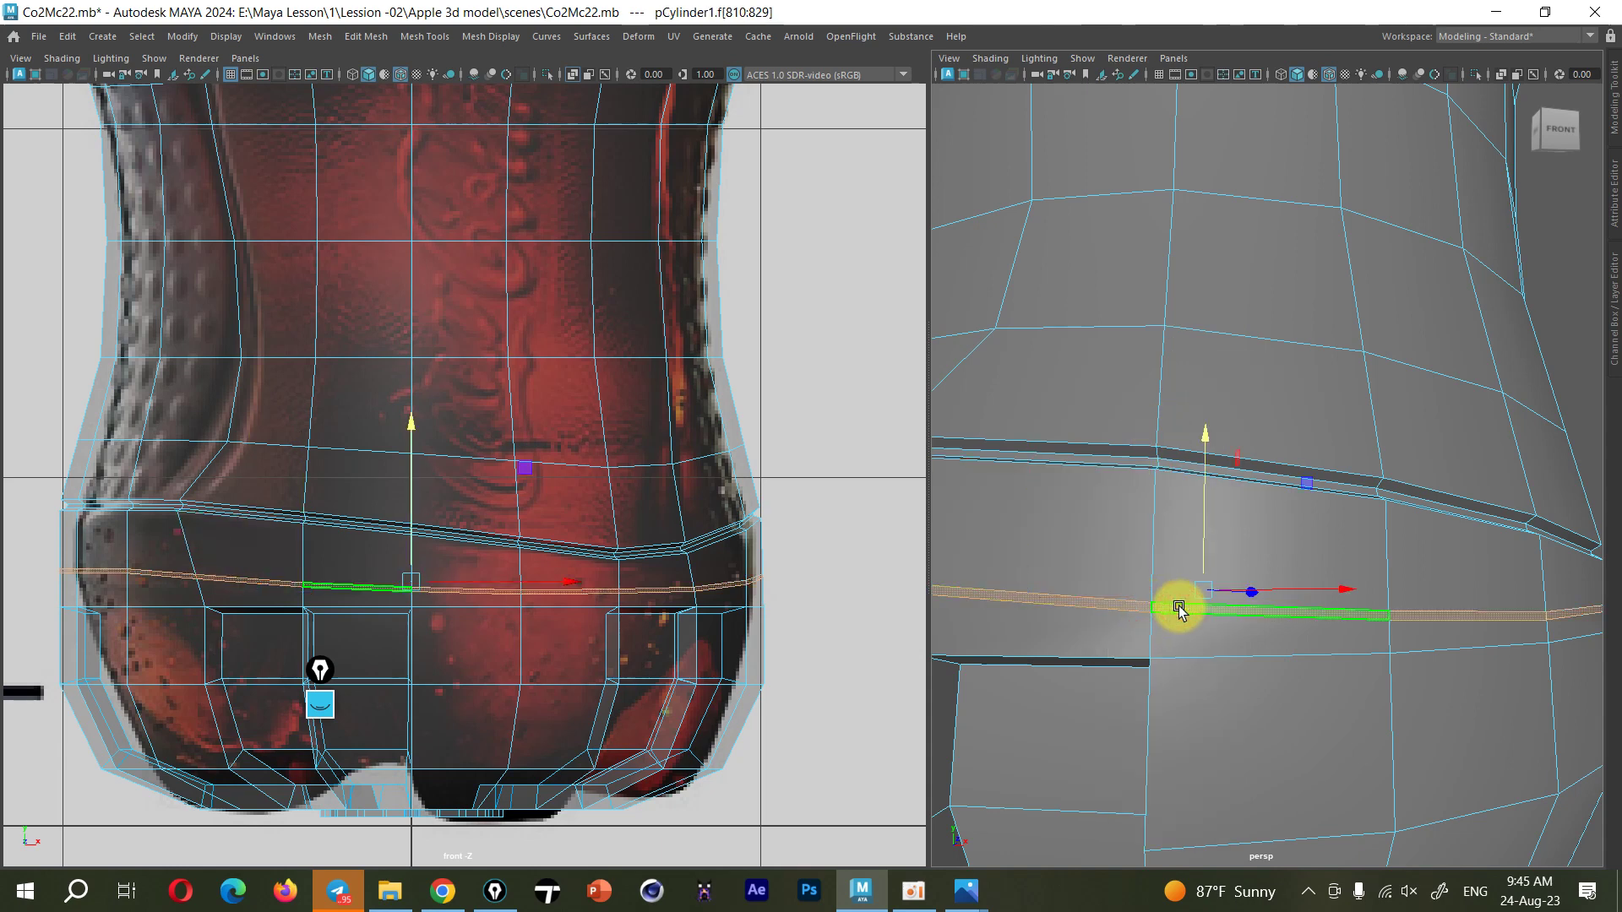
{"action": "key", "text": "ctrl+b"}
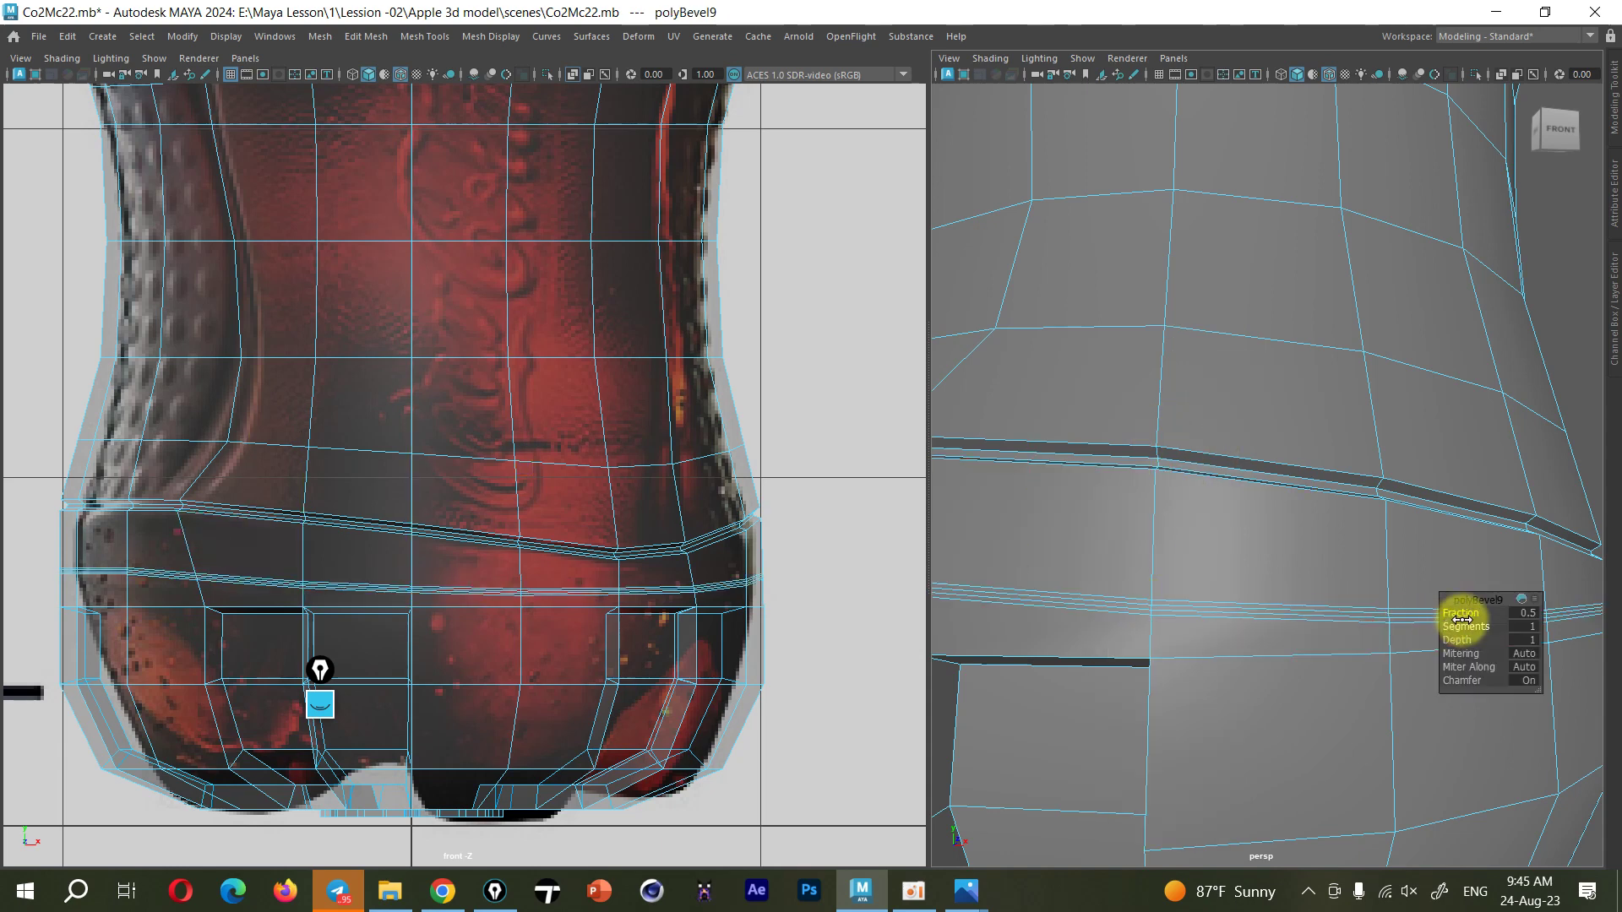
{"action": "key", "text": "q"}
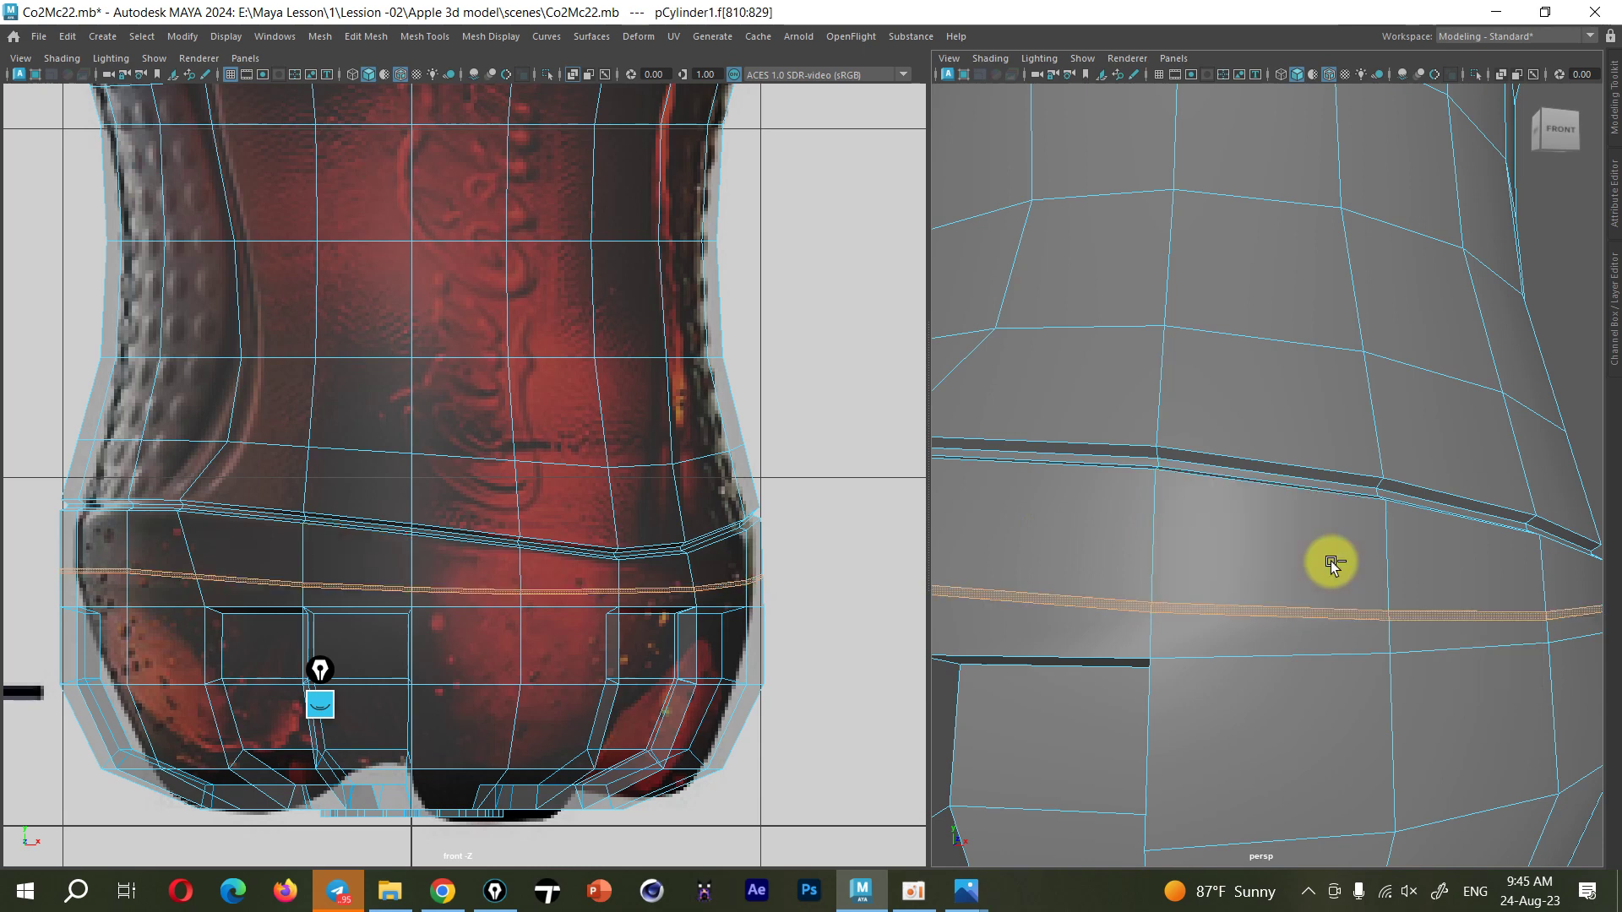
{"action": "key", "text": "ctrl+e"}
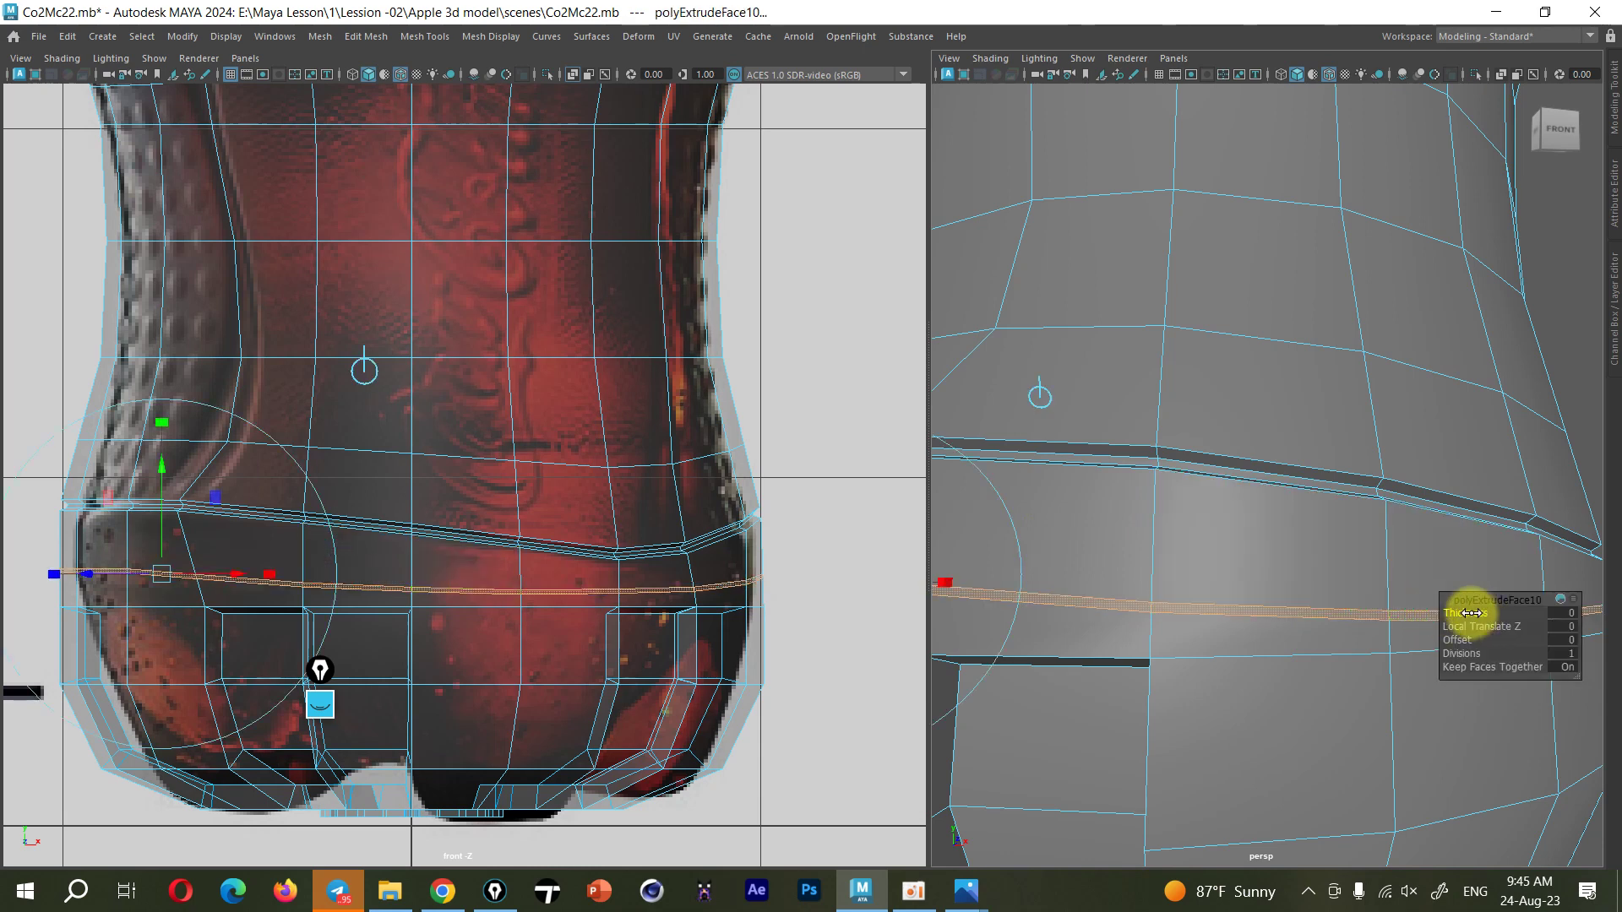
Set the polyExtrudeFace10 Thickness to -0.01 and frame the recessed face strip
{"action": "left_click_drag", "start_coordinate": [1478, 617], "coordinate": [1461, 639]}
{"action": "scroll", "coordinate": [1274, 689], "scroll_direction": "up", "scroll_amount": 5}
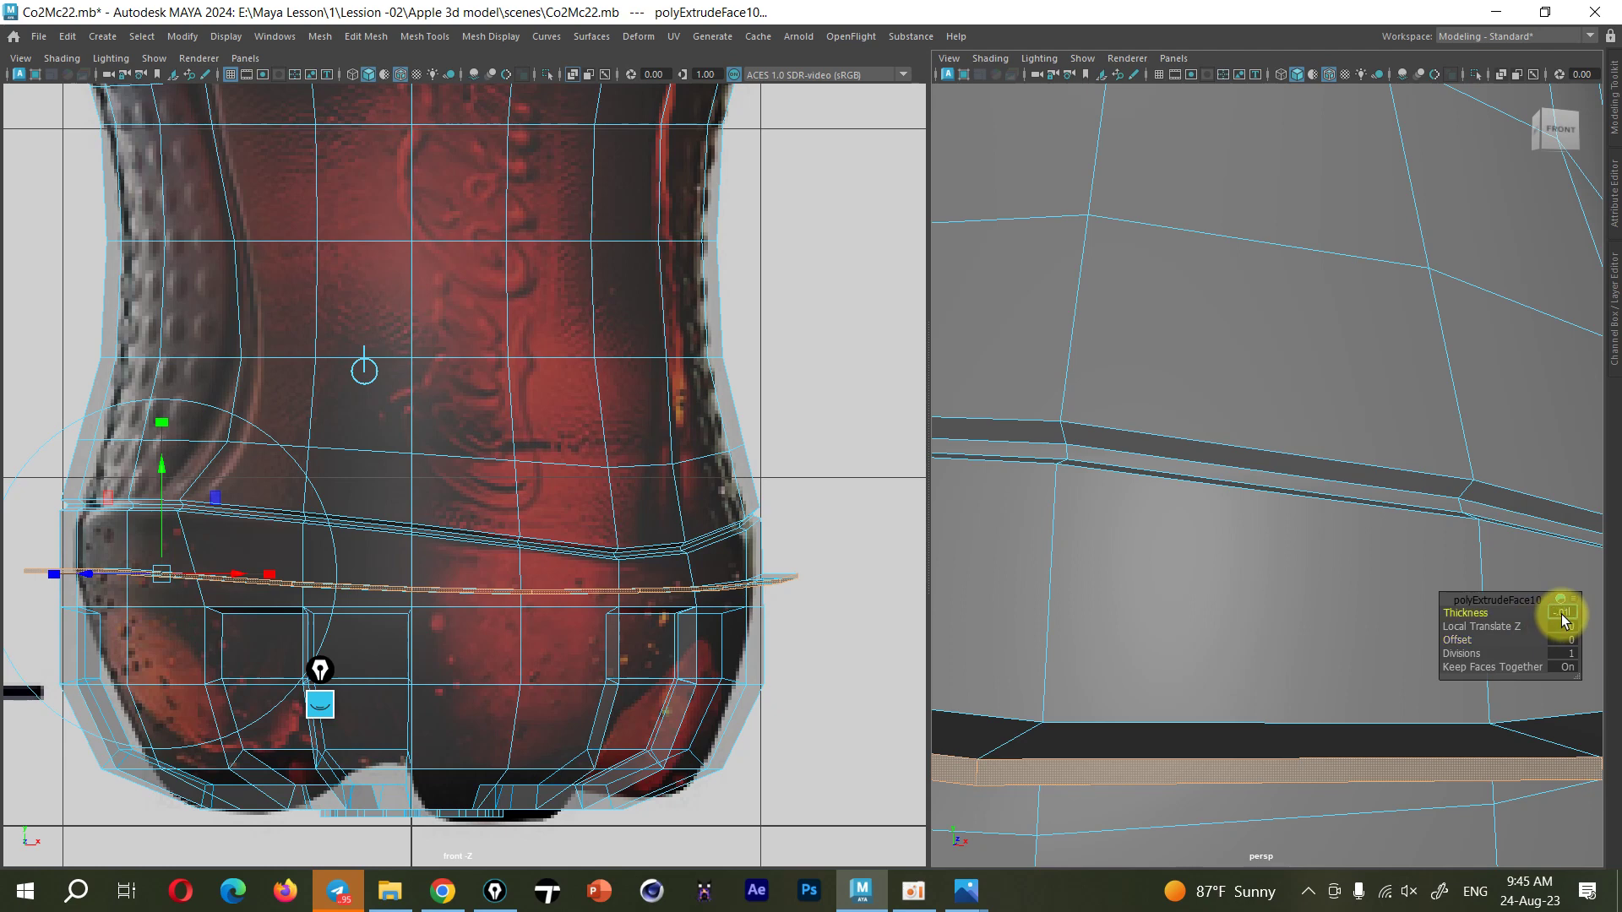
{"action": "key", "text": "Return"}
{"action": "key", "text": "f"}
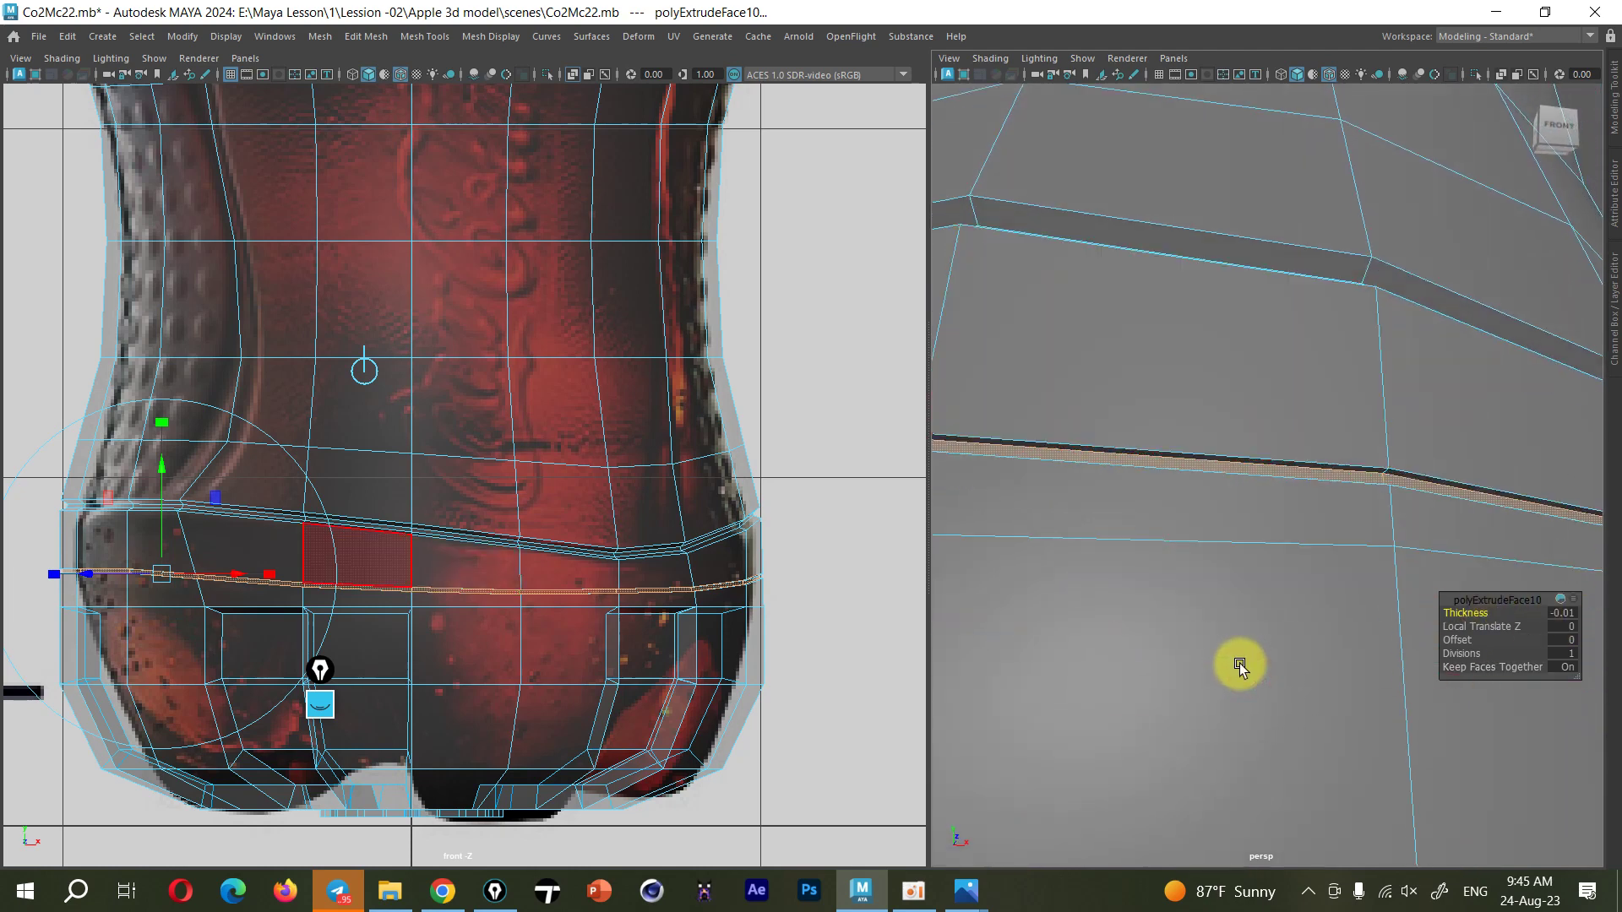
{"action": "scroll", "coordinate": [1235, 512], "scroll_direction": "up", "scroll_amount": 2}
{"action": "scroll", "coordinate": [1238, 532], "scroll_direction": "up", "scroll_amount": 2}
{"action": "scroll", "coordinate": [1238, 579], "scroll_direction": "up", "scroll_amount": 2}
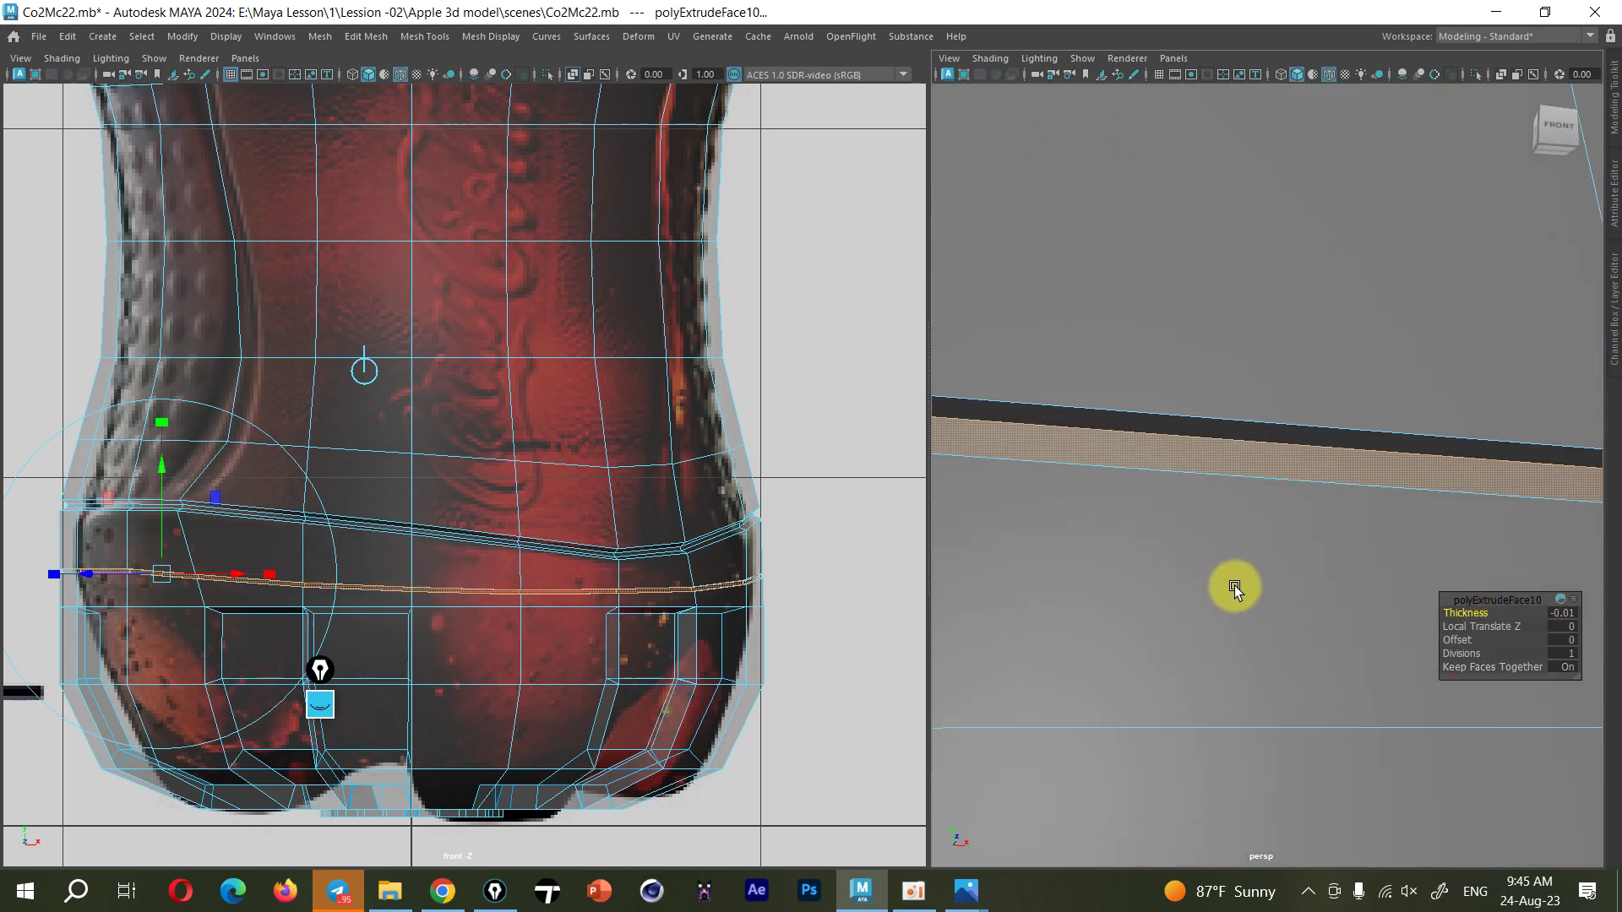
{"action": "scroll", "coordinate": [1234, 586], "scroll_direction": "up", "scroll_amount": 2}
{"action": "scroll", "coordinate": [752, 591], "scroll_direction": "up", "scroll_amount": 2}
{"action": "scroll", "coordinate": [634, 587], "scroll_direction": "up", "scroll_amount": 2}
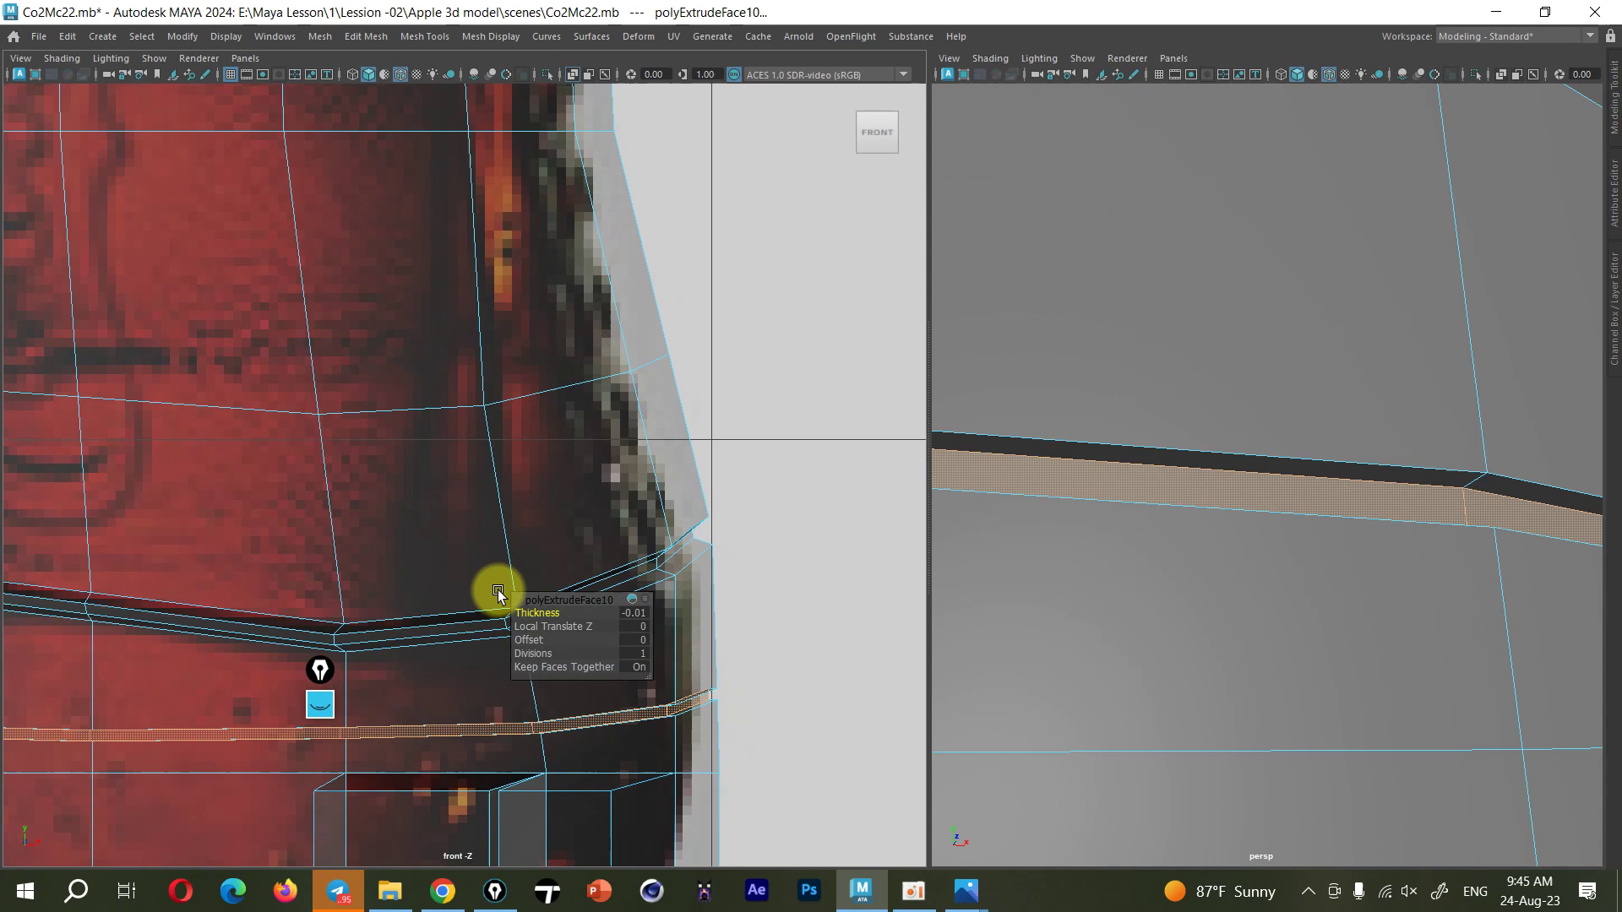
{"action": "scroll", "coordinate": [337, 490], "scroll_direction": "up", "scroll_amount": 2}
{"action": "scroll", "coordinate": [559, 449], "scroll_direction": "up", "scroll_amount": 2}
{"action": "scroll", "coordinate": [580, 450], "scroll_direction": "up", "scroll_amount": 2}
{"action": "scroll", "coordinate": [582, 462], "scroll_direction": "up", "scroll_amount": 2}
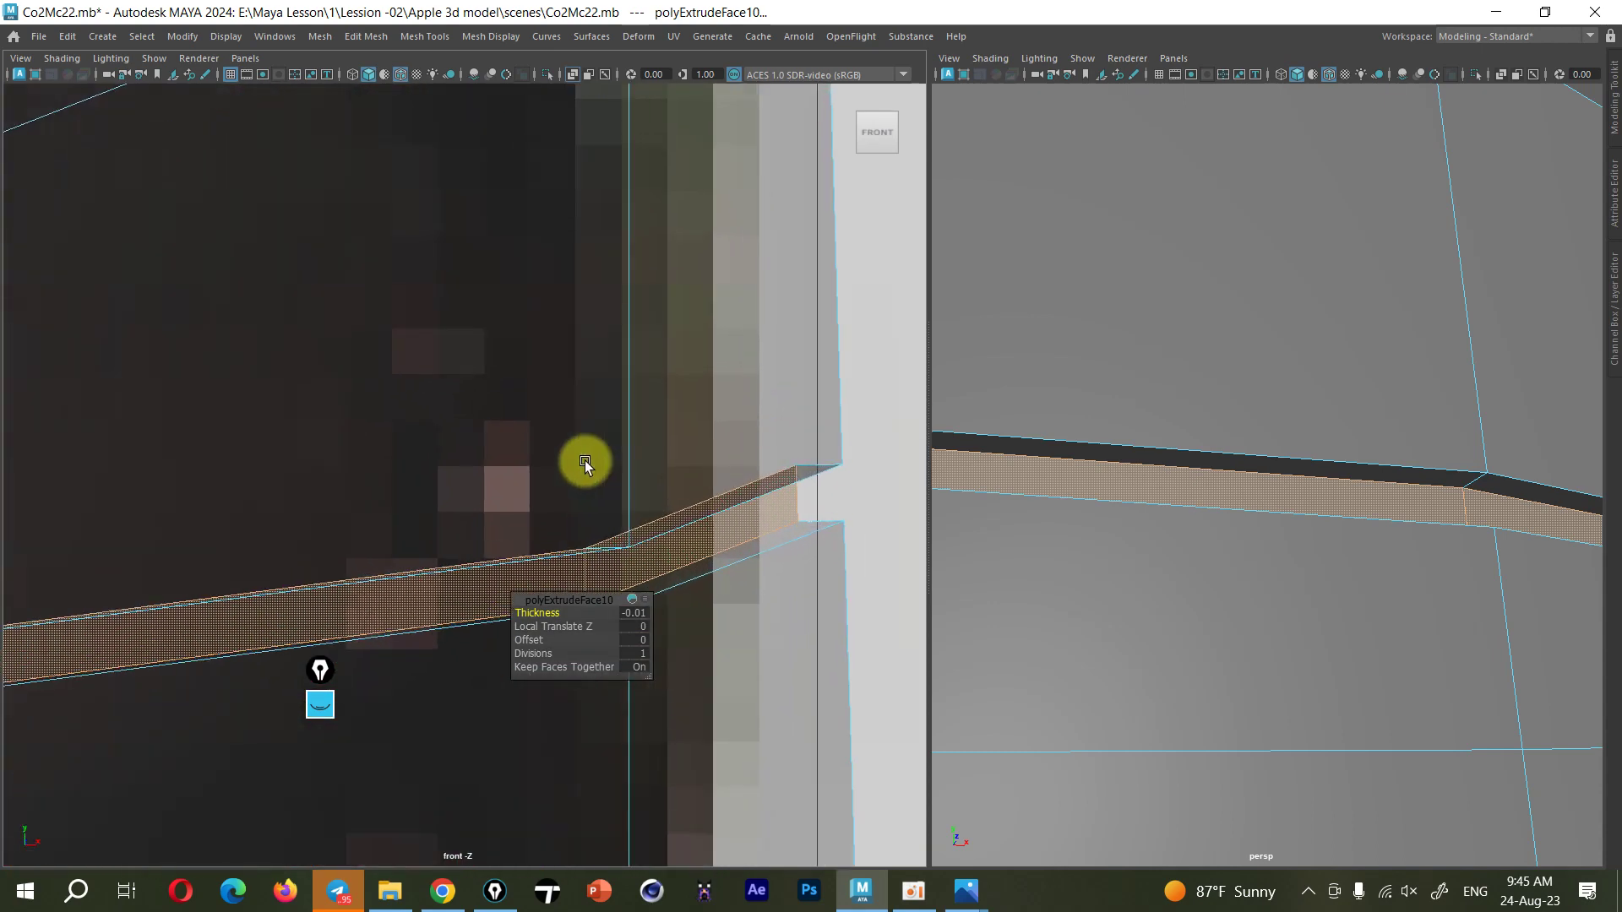
{"action": "scroll", "coordinate": [584, 459], "scroll_direction": "up", "scroll_amount": 2}
Try an extrude Offset of 0.01, then reset the Offset to 0
{"action": "left_click_drag", "start_coordinate": [561, 633], "coordinate": [616, 638]}
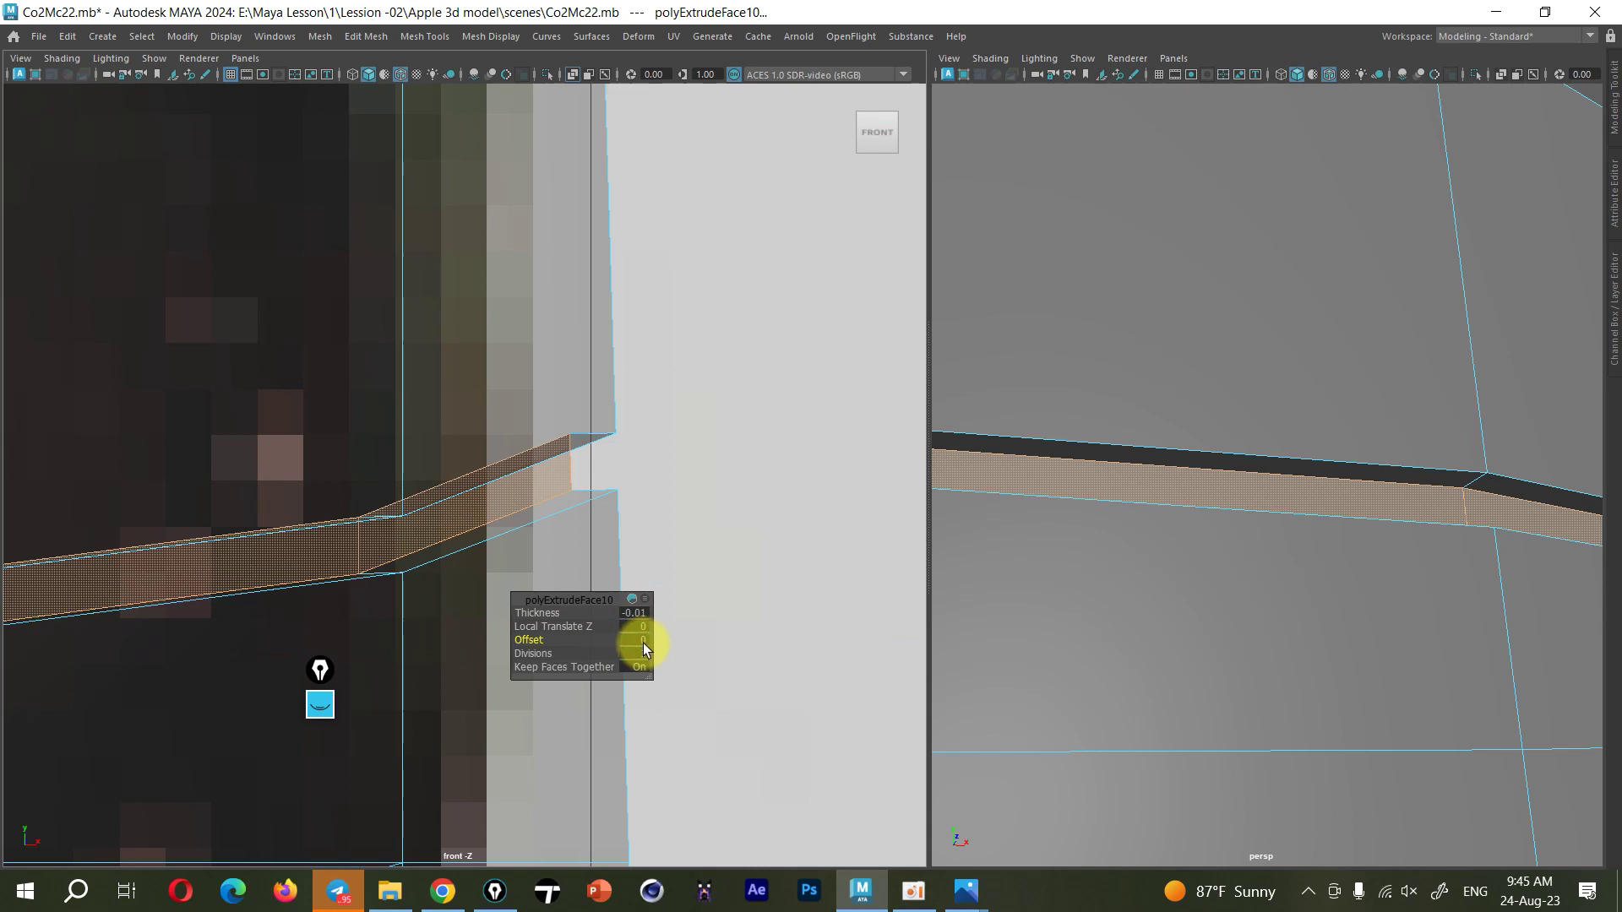
{"action": "key", "text": "Return"}
{"action": "left_click", "coordinate": [638, 641]}
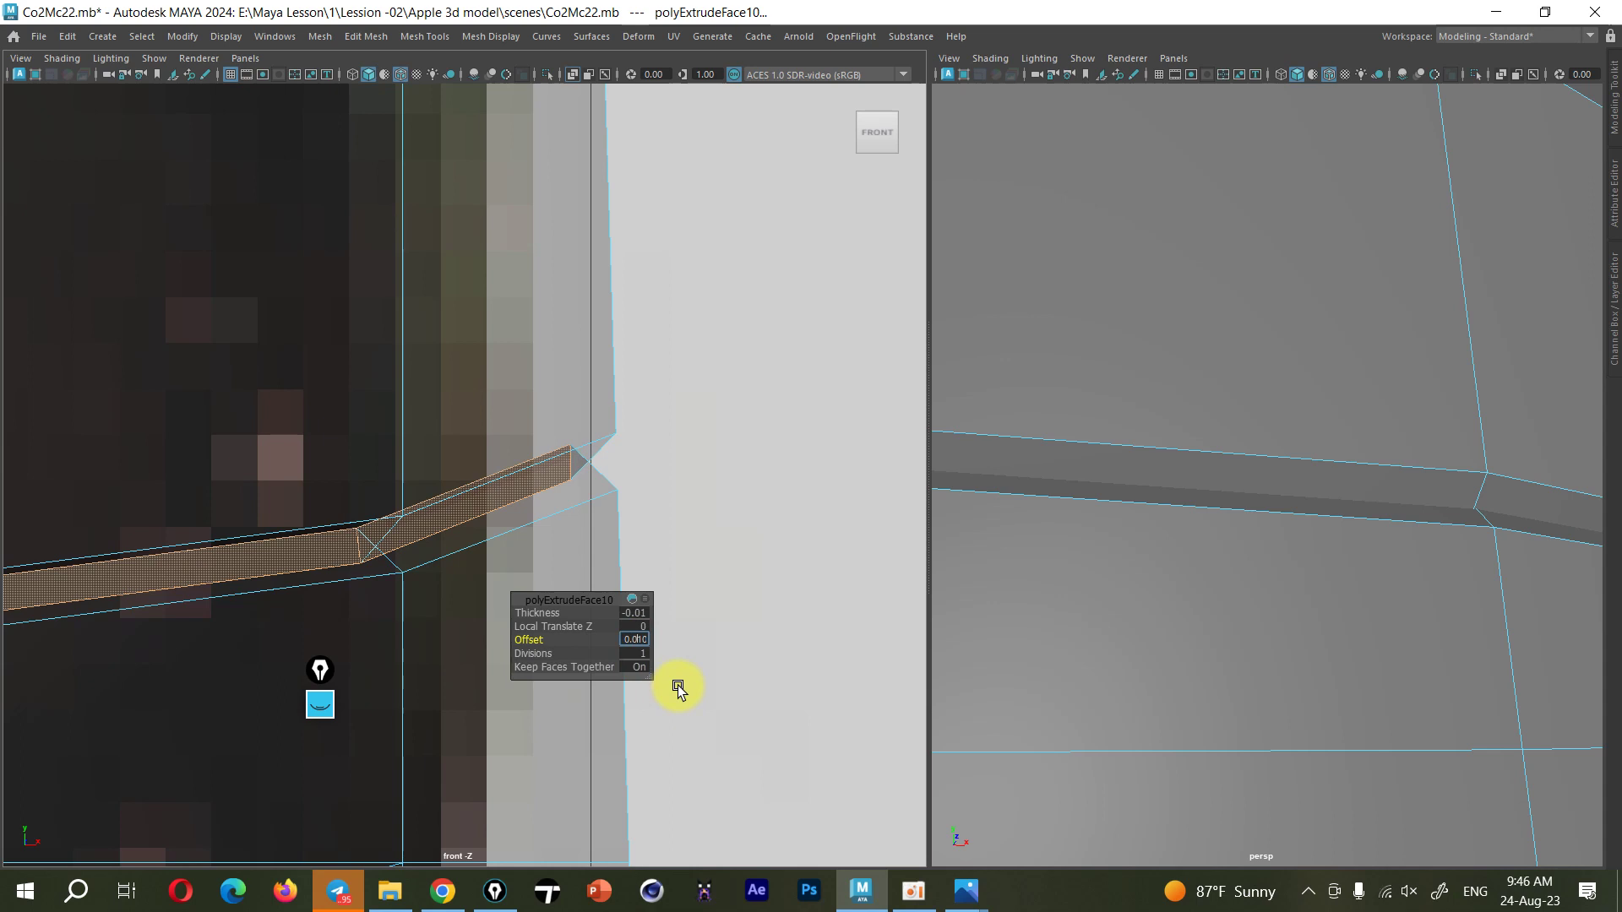
{"action": "type", "text": "0"}
{"action": "key", "text": "Return"}
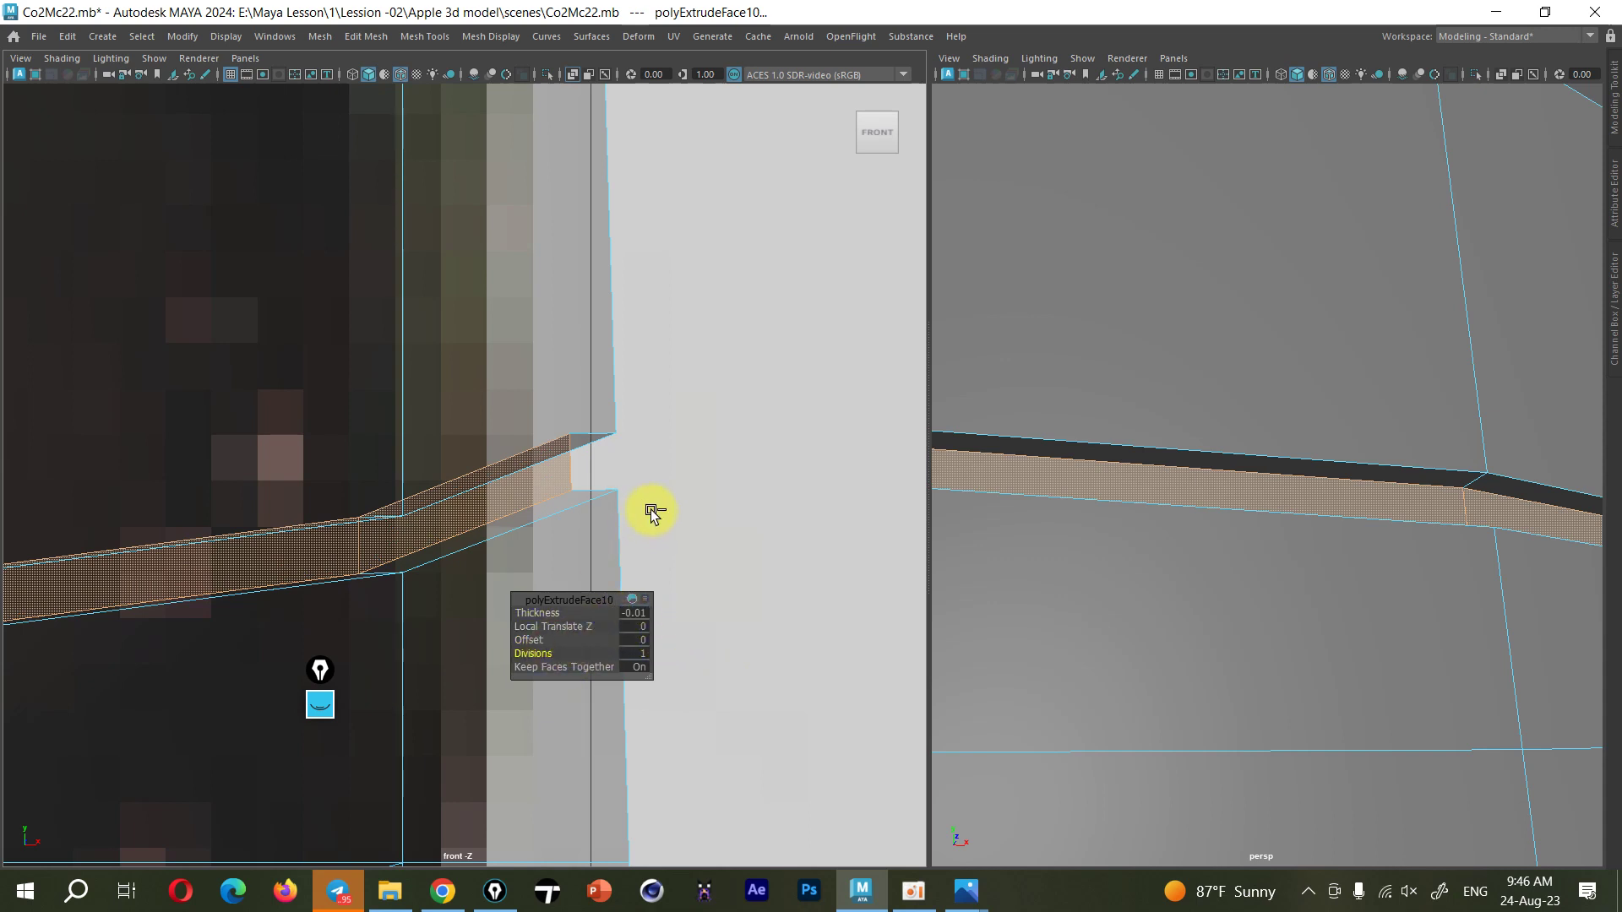
Finish the extrusion, return to Object Mode and select the whole bottle mesh
{"action": "key", "text": "w"}
{"action": "key", "text": "f"}
{"action": "left_click_drag", "start_coordinate": [1210, 571], "coordinate": [1266, 492], "text": "alt"}
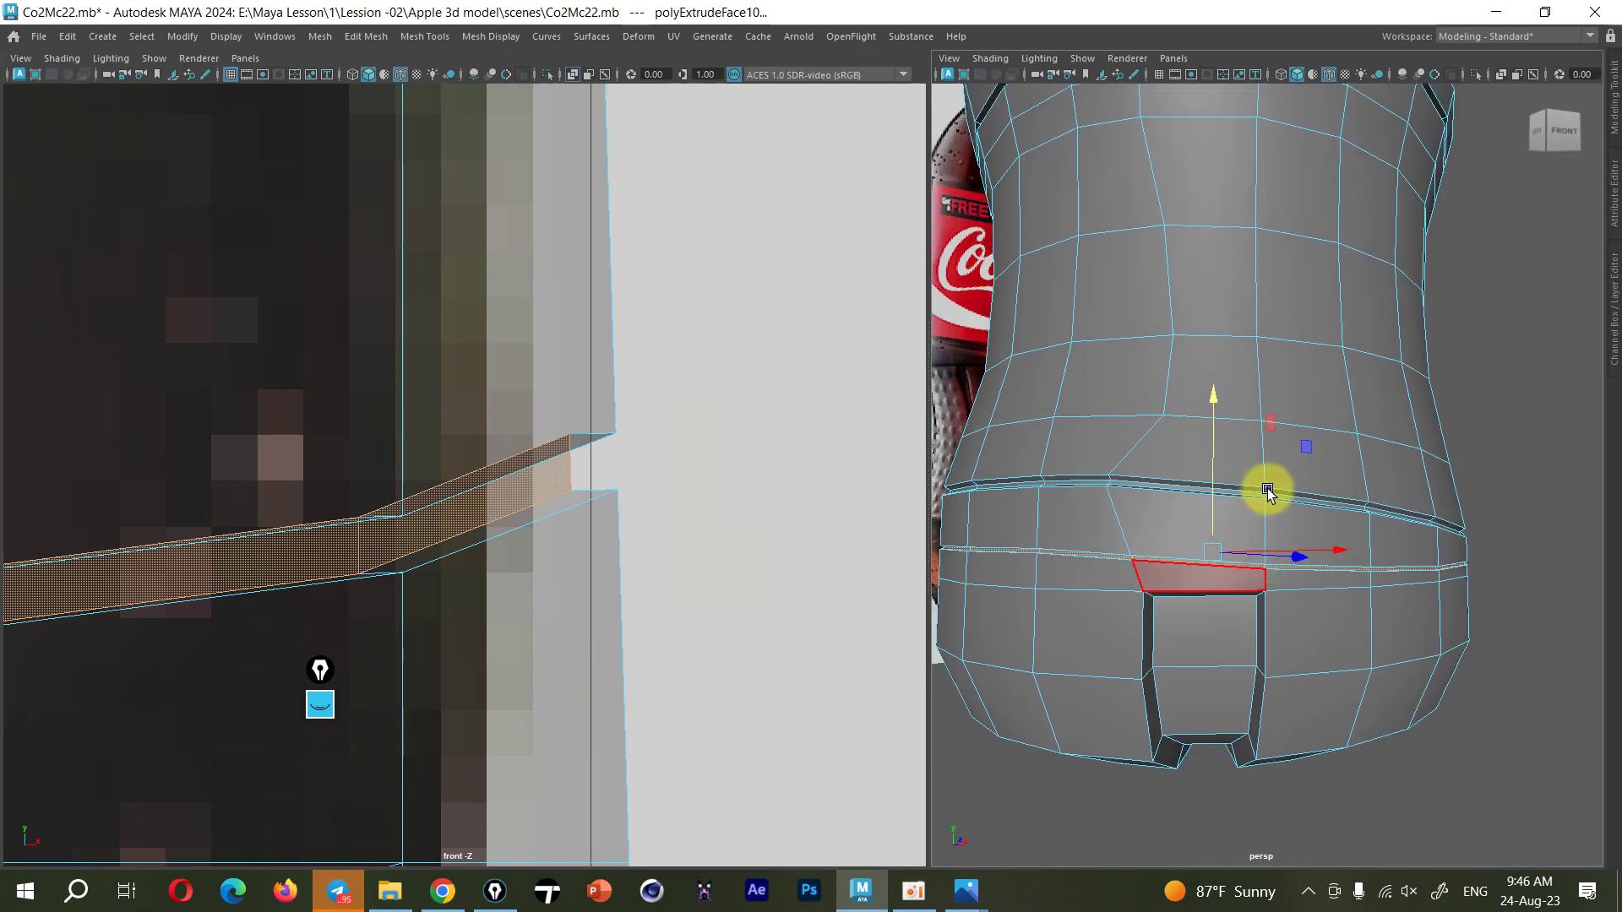
{"action": "right_click_drag", "start_coordinate": [1267, 492], "coordinate": [1375, 351]}
{"action": "left_click_drag", "start_coordinate": [1275, 453], "coordinate": [1270, 454], "text": "alt"}
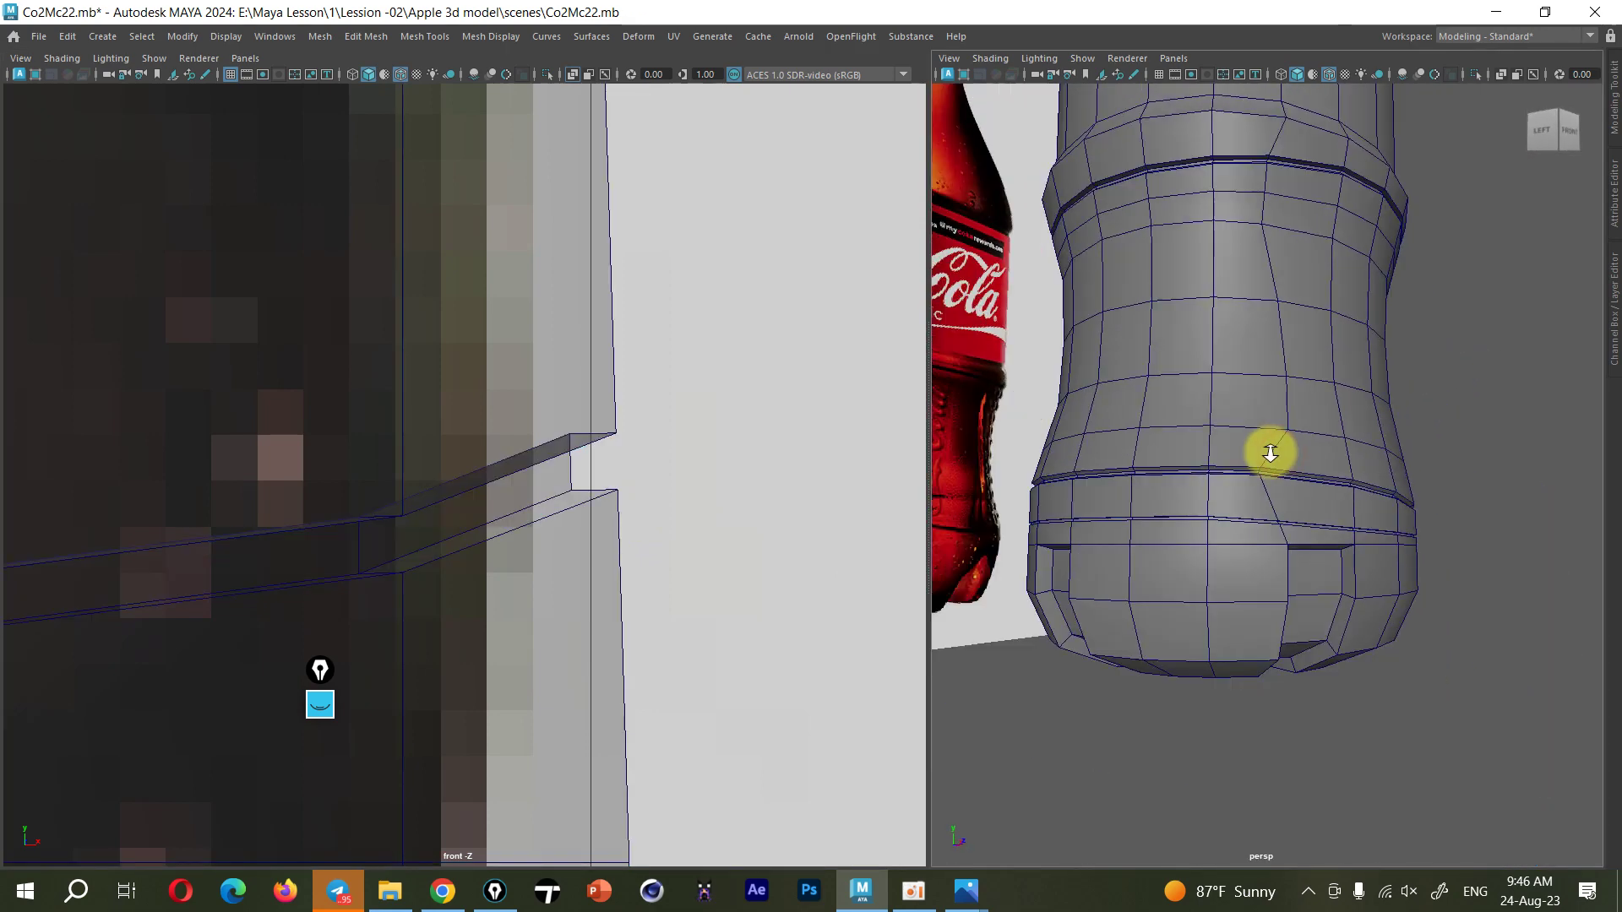
{"action": "right_click_drag", "start_coordinate": [1270, 453], "coordinate": [1270, 508], "text": "alt"}
{"action": "left_click", "coordinate": [1270, 508]}
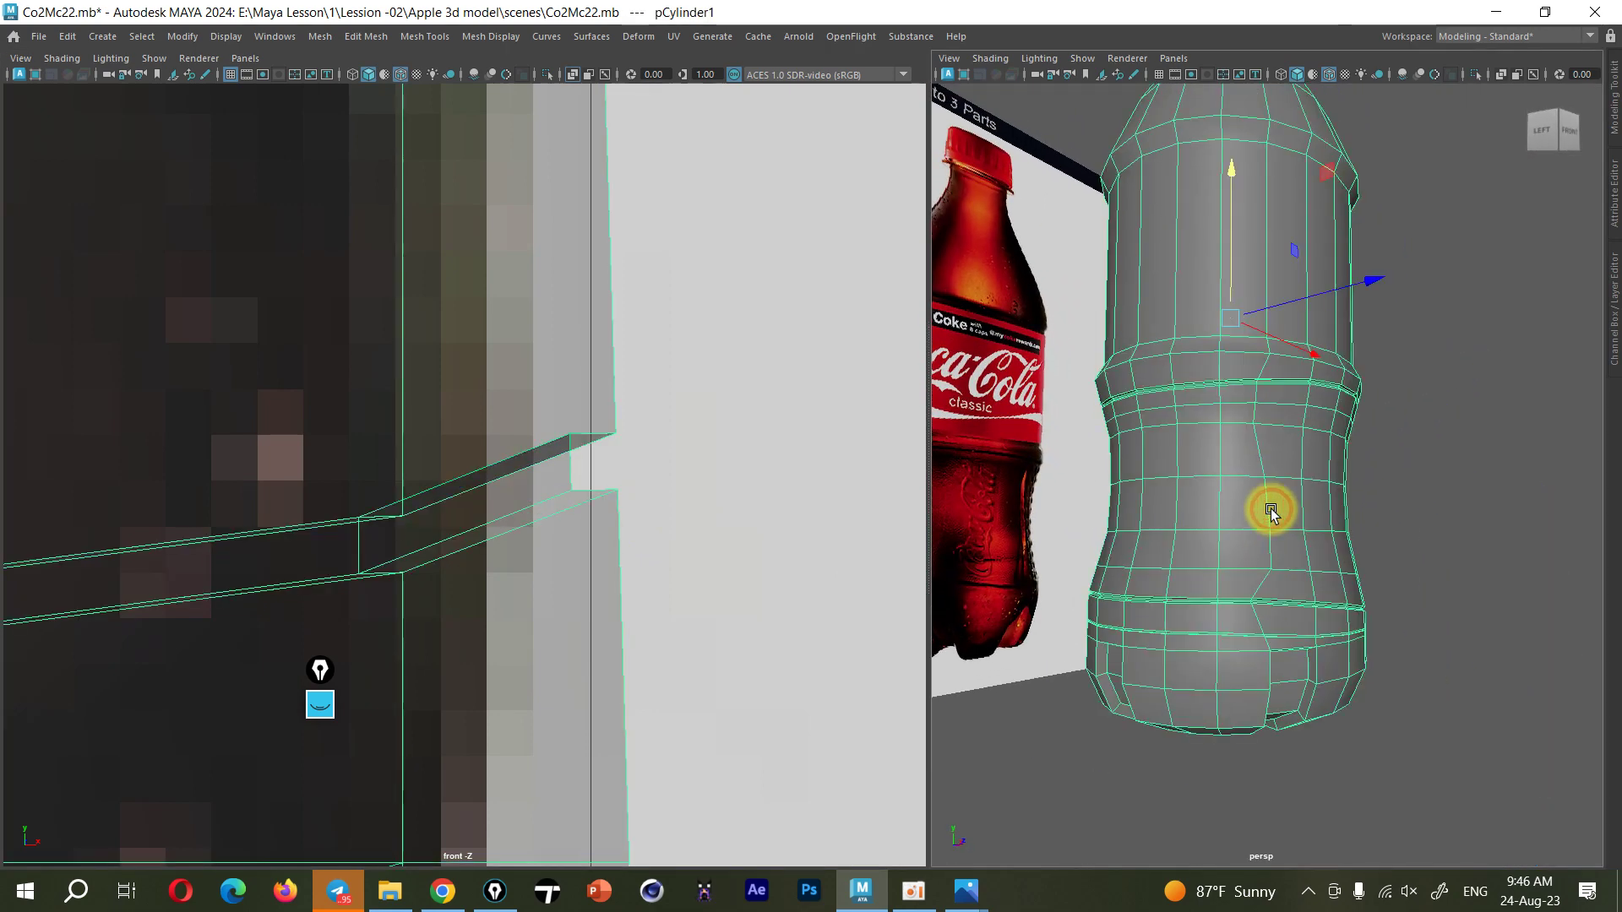
{"action": "left_click", "coordinate": [1397, 478]}
Orbit and pan the views to inspect the bottle's grooves, waist and label
{"action": "left_click_drag", "start_coordinate": [1328, 568], "coordinate": [1012, 570], "text": "alt"}
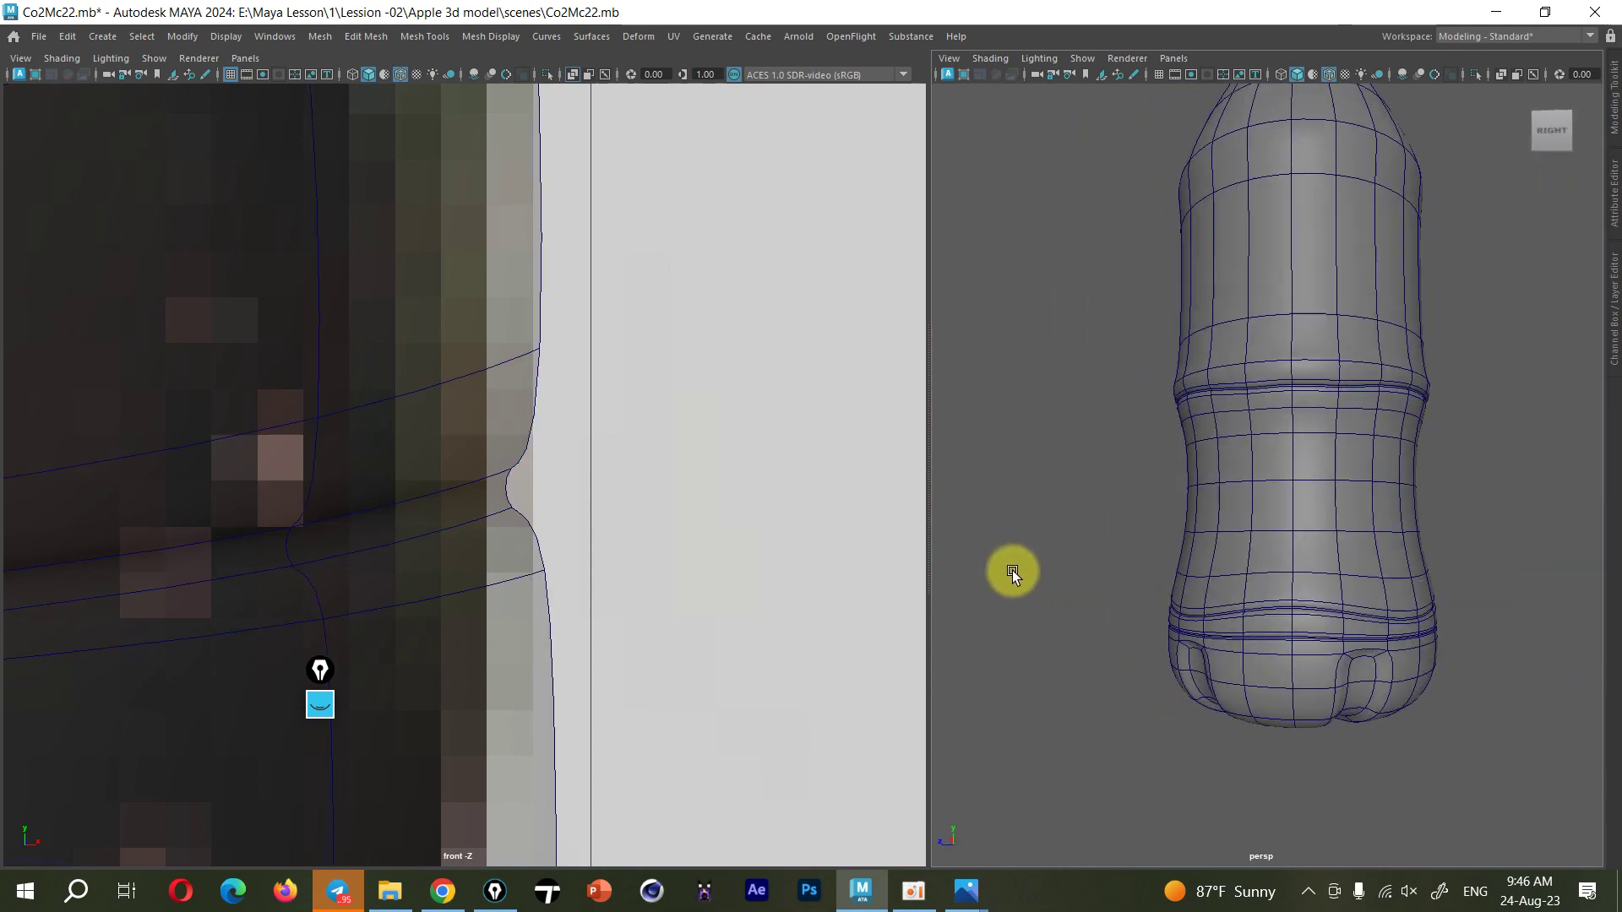
{"action": "scroll", "coordinate": [483, 489], "scroll_direction": "down", "scroll_amount": 10}
{"action": "scroll", "coordinate": [523, 642], "scroll_direction": "down", "scroll_amount": 2}
{"action": "scroll", "coordinate": [672, 601], "scroll_direction": "up", "scroll_amount": 5}
{"action": "scroll", "coordinate": [651, 584], "scroll_direction": "up", "scroll_amount": 3}
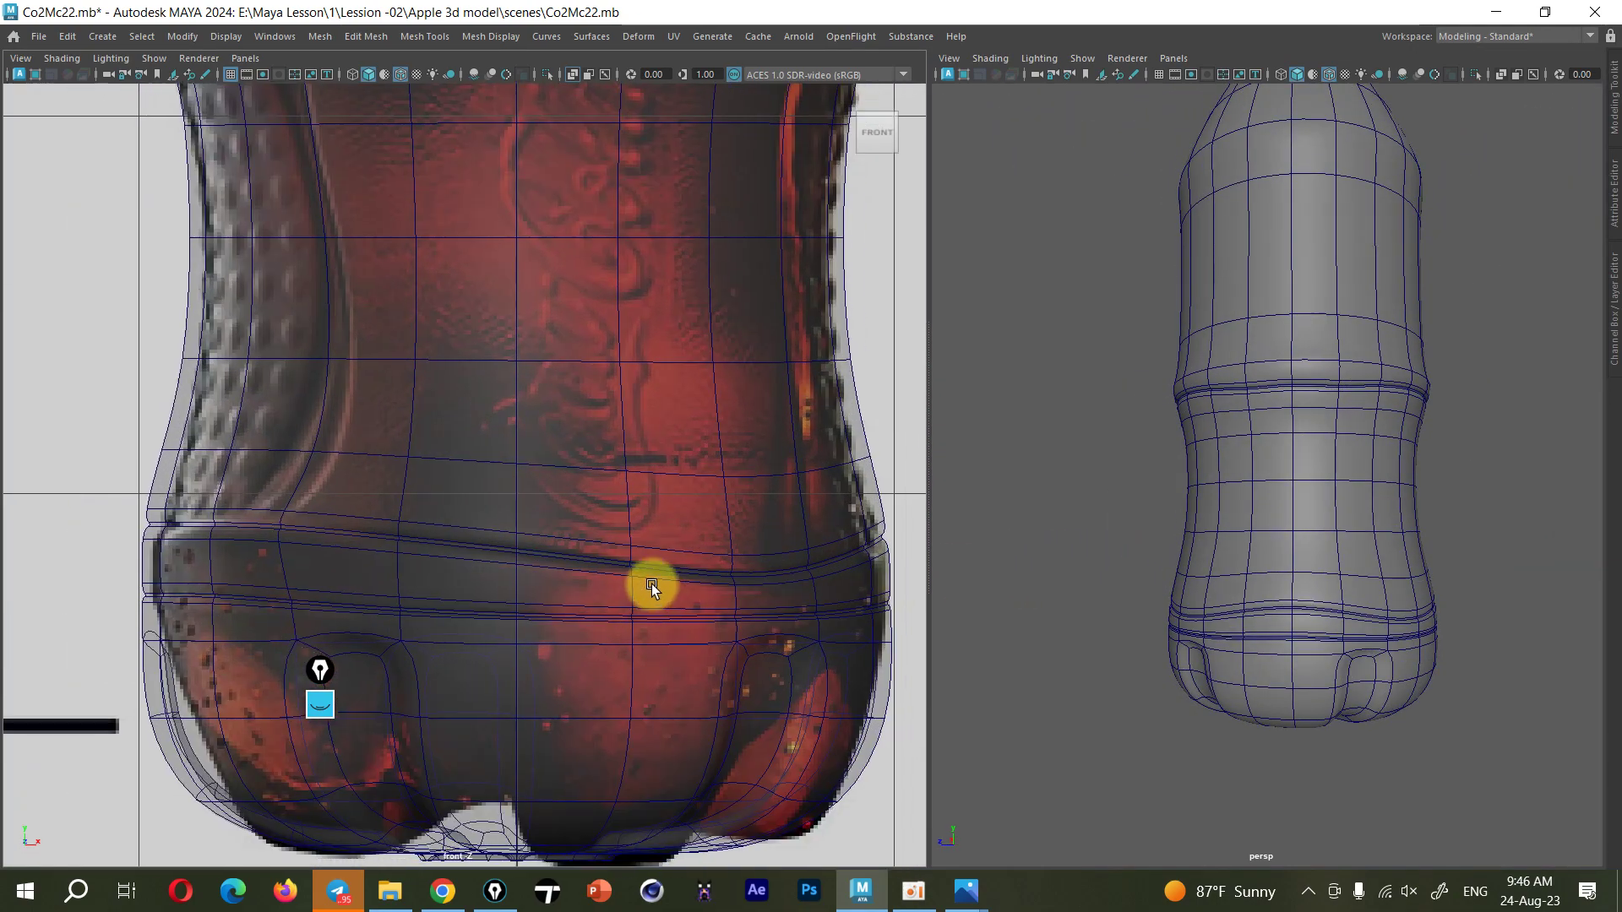
{"action": "scroll", "coordinate": [652, 585], "scroll_direction": "down", "scroll_amount": 2}
{"action": "scroll", "coordinate": [673, 568], "scroll_direction": "up", "scroll_amount": 2}
{"action": "middle_click_drag", "start_coordinate": [671, 565], "coordinate": [677, 607], "text": "alt"}
{"action": "mouse_move", "coordinate": [635, 372]}
{"action": "middle_mouse_down", "text": "alt"}
{"action": "mouse_move", "coordinate": [647, 551]}
{"action": "mouse_move", "coordinate": [628, 593]}
{"action": "middle_mouse_up", "text": "alt"}
{"action": "scroll", "coordinate": [628, 592], "scroll_direction": "down", "scroll_amount": 2}
{"action": "scroll", "coordinate": [615, 529], "scroll_direction": "up", "scroll_amount": 2}
Select pCylinder1 and turn off smooth preview to show the low-poly mesh
{"action": "left_click", "coordinate": [1335, 532]}
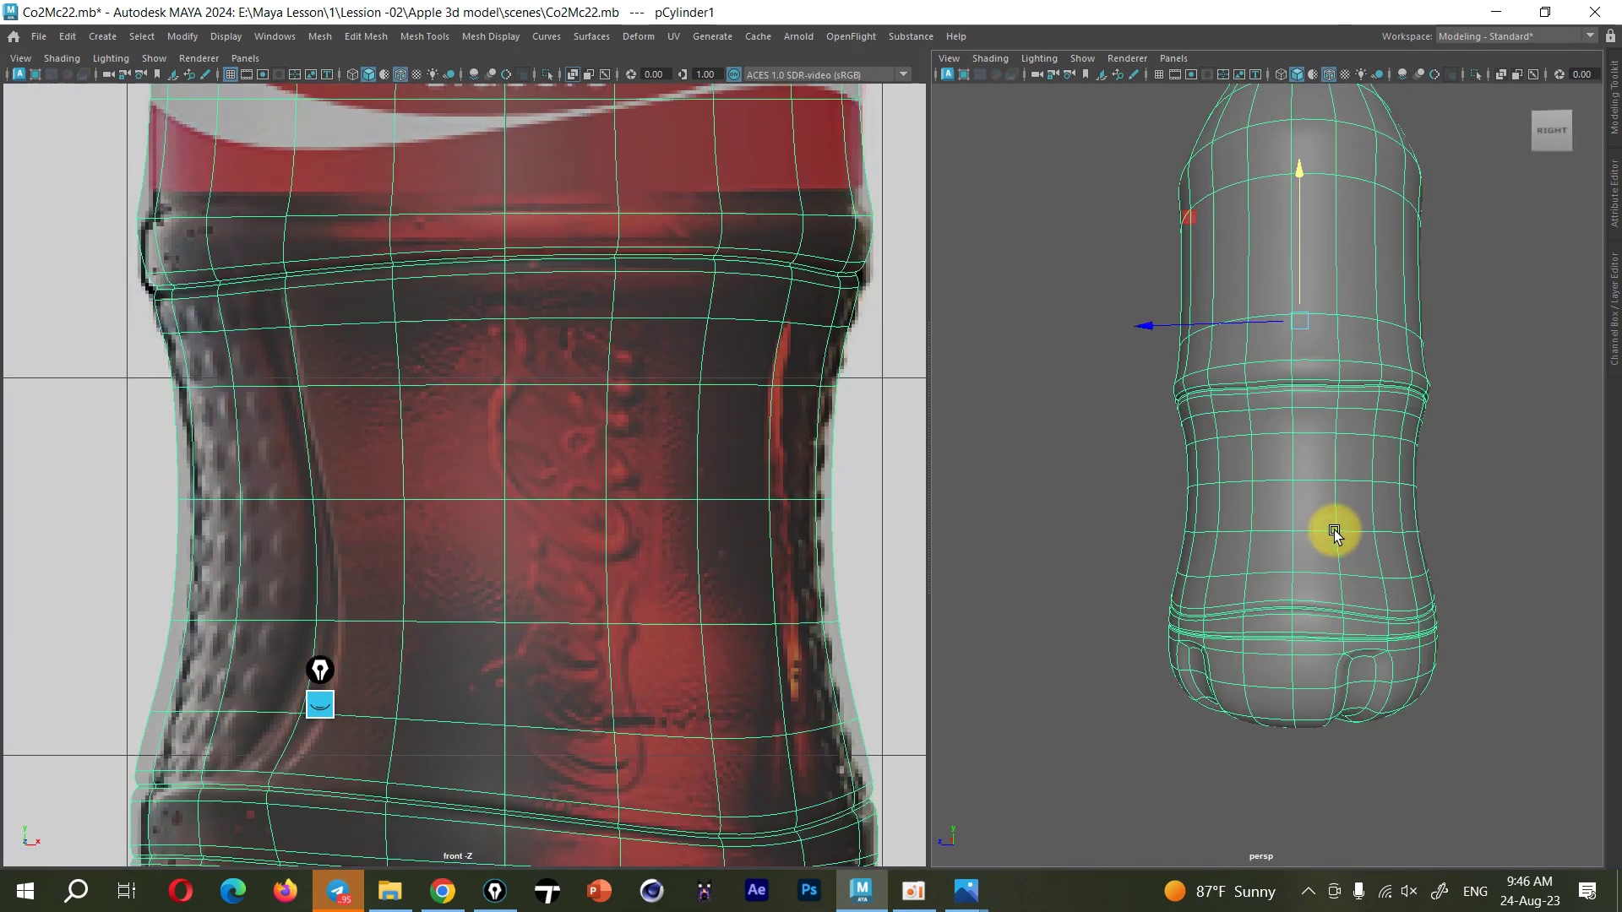
{"action": "key", "text": "1"}
{"action": "scroll", "coordinate": [737, 351], "scroll_direction": "up", "scroll_amount": 1}
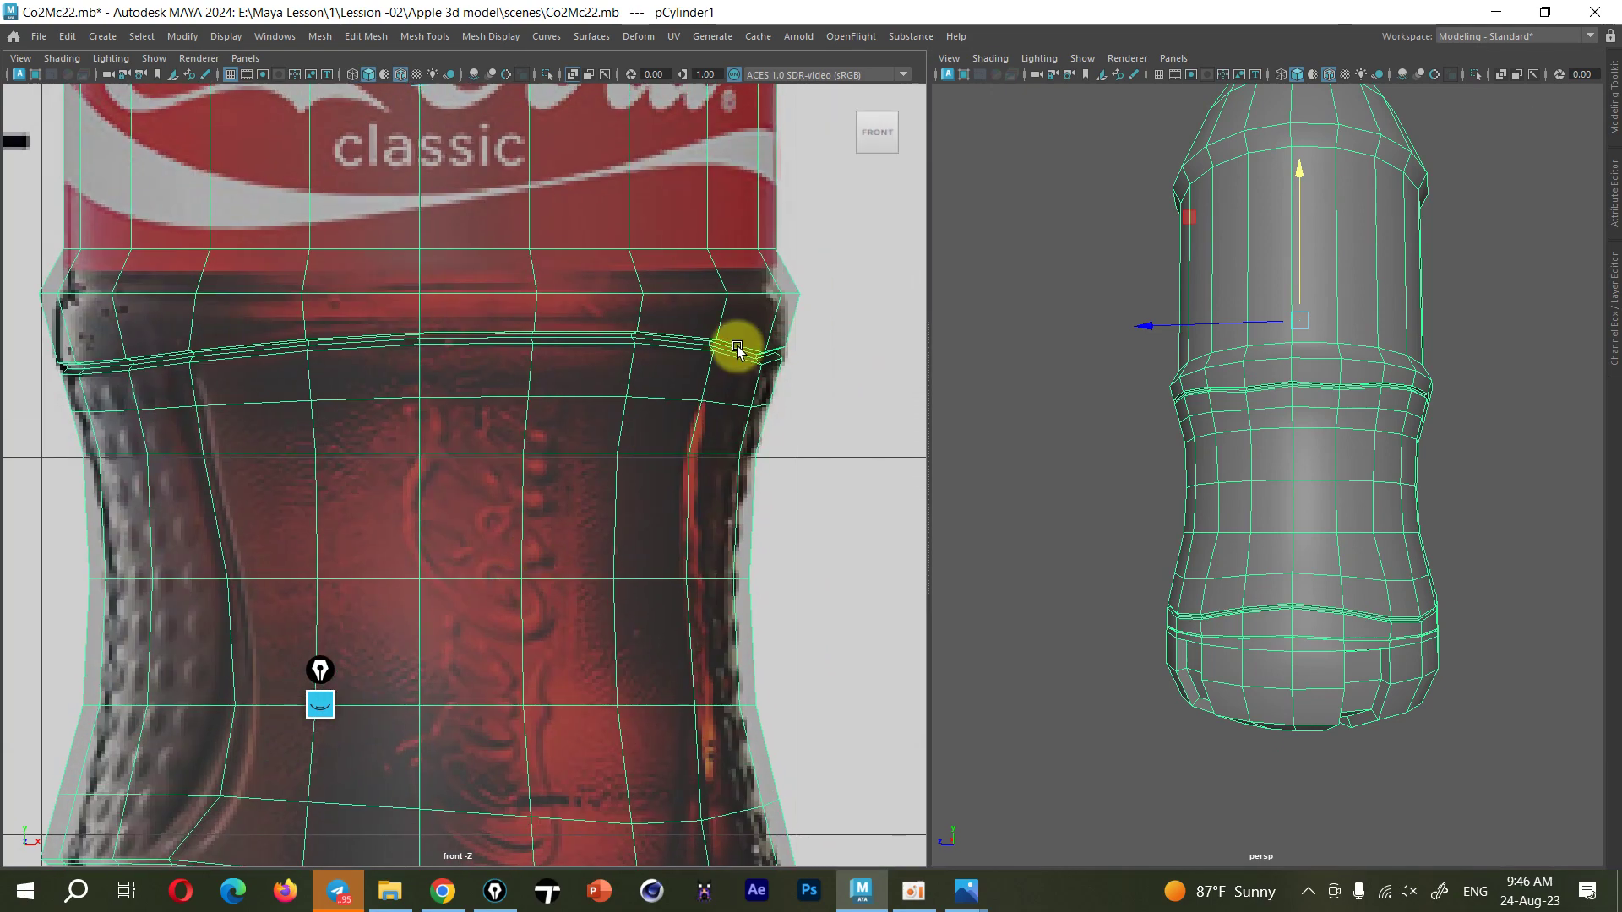
{"action": "scroll", "coordinate": [737, 351], "scroll_direction": "up", "scroll_amount": 2}
{"action": "scroll", "coordinate": [561, 424], "scroll_direction": "up", "scroll_amount": 2}
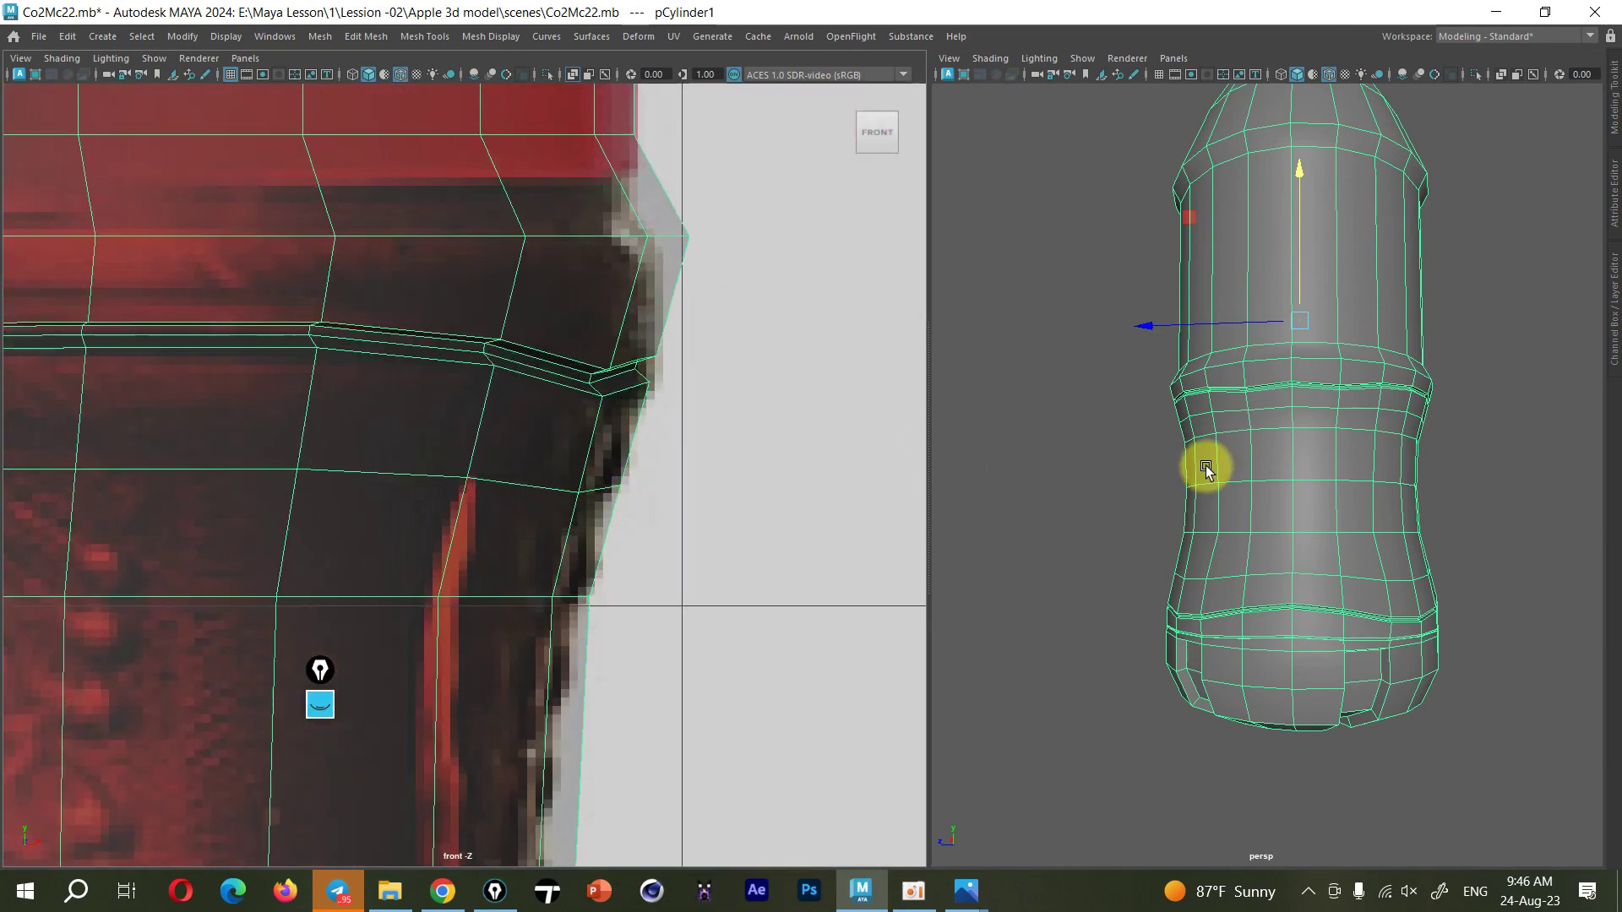
Orbit and pan toward the red streak, then bring up the component mode menu
{"action": "left_click_drag", "start_coordinate": [1206, 469], "coordinate": [1350, 484], "text": "alt"}
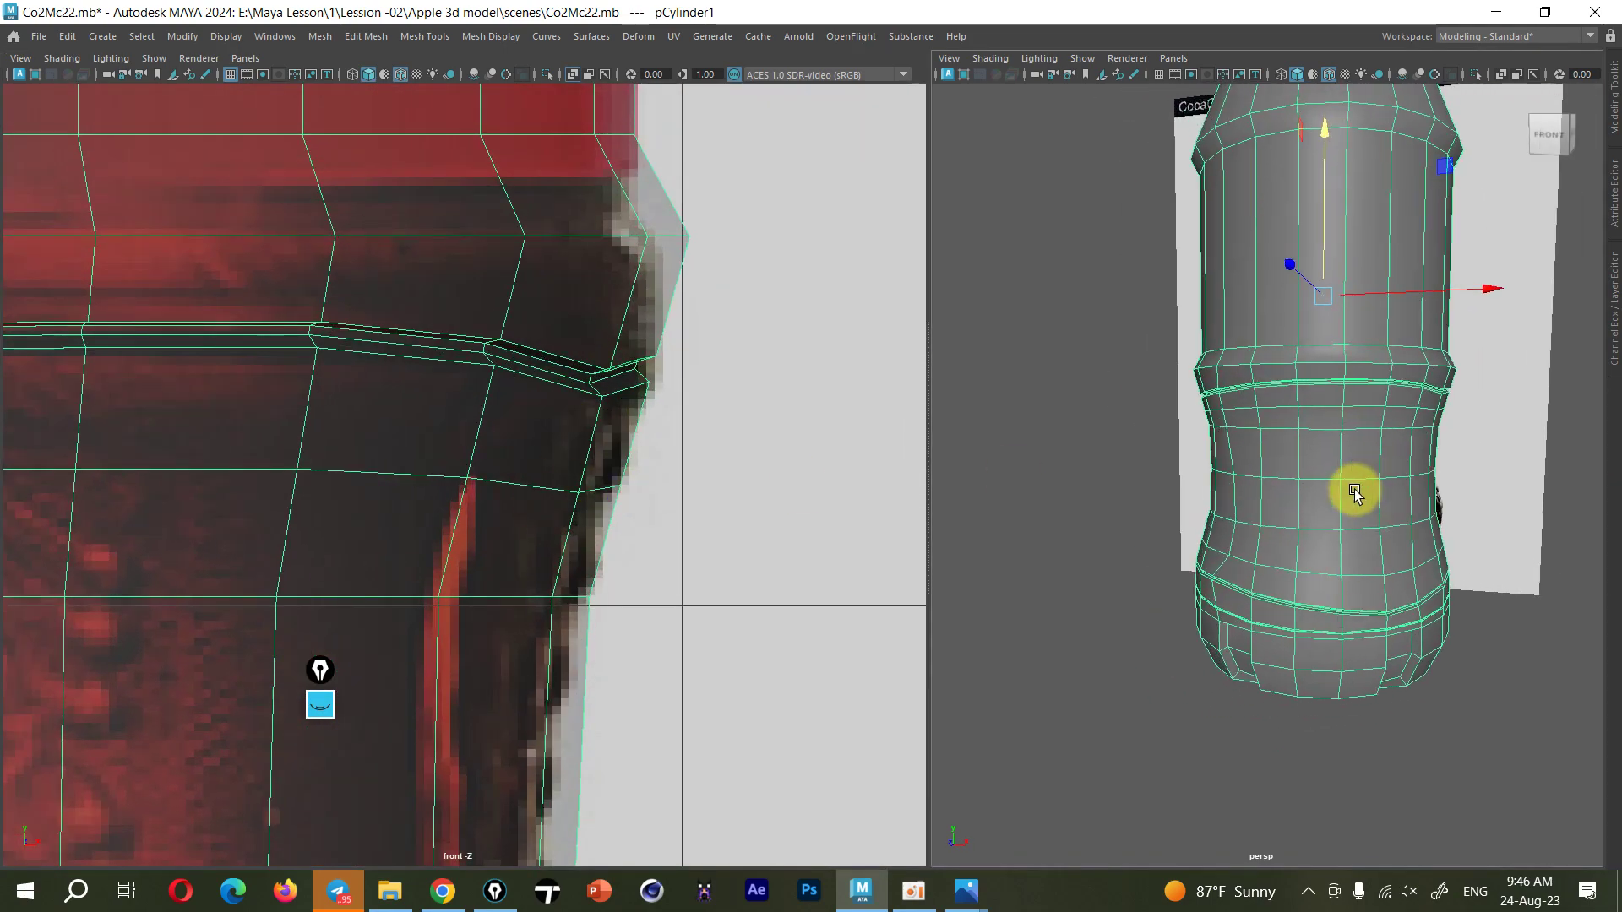
{"action": "middle_click_drag", "start_coordinate": [678, 538], "coordinate": [699, 475], "text": "alt"}
{"action": "scroll", "coordinate": [700, 475], "scroll_direction": "up", "scroll_amount": 2}
{"action": "middle_click_drag", "start_coordinate": [637, 406], "coordinate": [703, 413], "text": "alt"}
{"action": "right_click", "coordinate": [701, 407]}
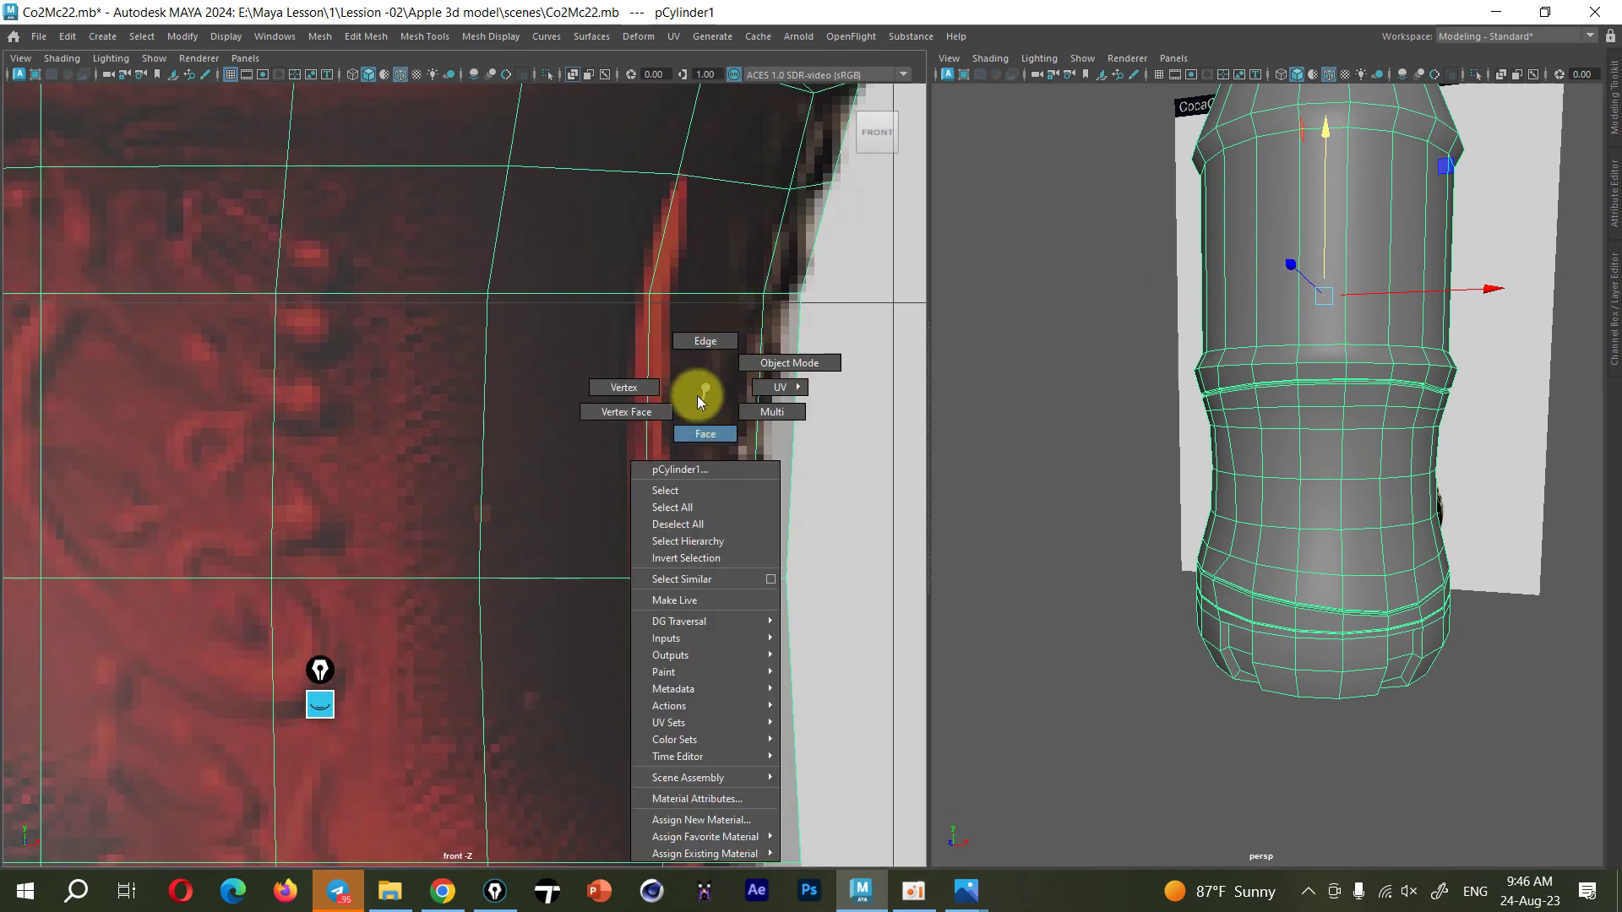
Select the vertical edges on the right and left sides of the bottle's waist
{"action": "scroll", "coordinate": [681, 401], "scroll_direction": "down", "scroll_amount": 5}
{"action": "scroll", "coordinate": [484, 478], "scroll_direction": "up", "scroll_amount": 2}
{"action": "scroll", "coordinate": [609, 525], "scroll_direction": "up", "scroll_amount": 2}
{"action": "scroll", "coordinate": [698, 574], "scroll_direction": "up", "scroll_amount": 2}
{"action": "scroll", "coordinate": [698, 574], "scroll_direction": "up", "scroll_amount": 1}
{"action": "middle_click_drag", "start_coordinate": [698, 574], "coordinate": [752, 553], "text": "alt"}
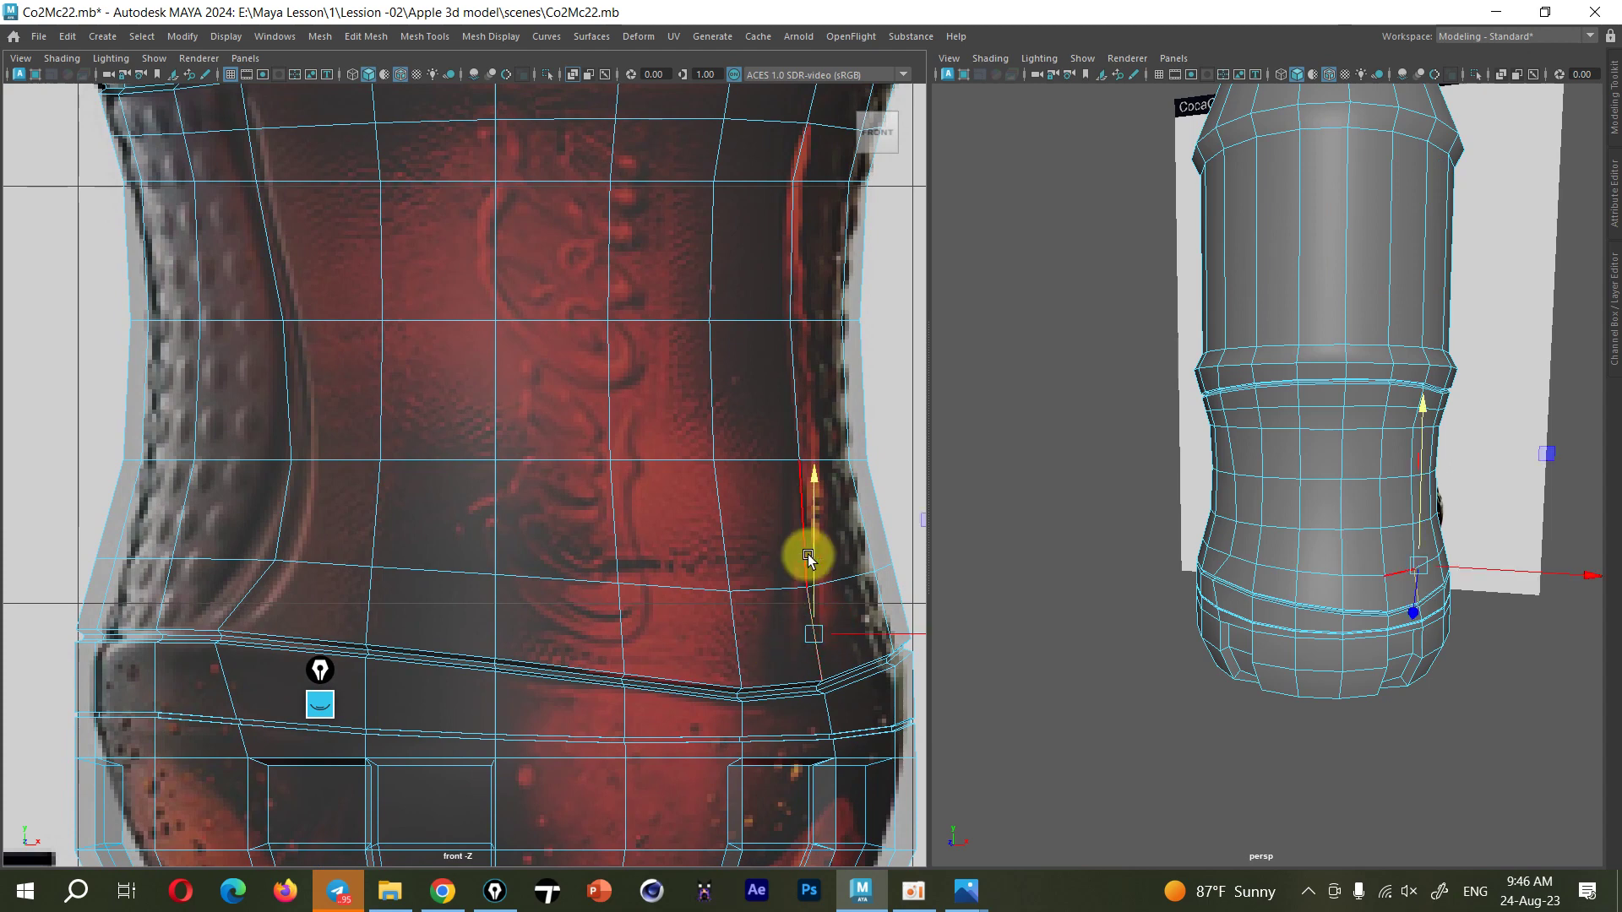
{"action": "left_click", "coordinate": [786, 433]}
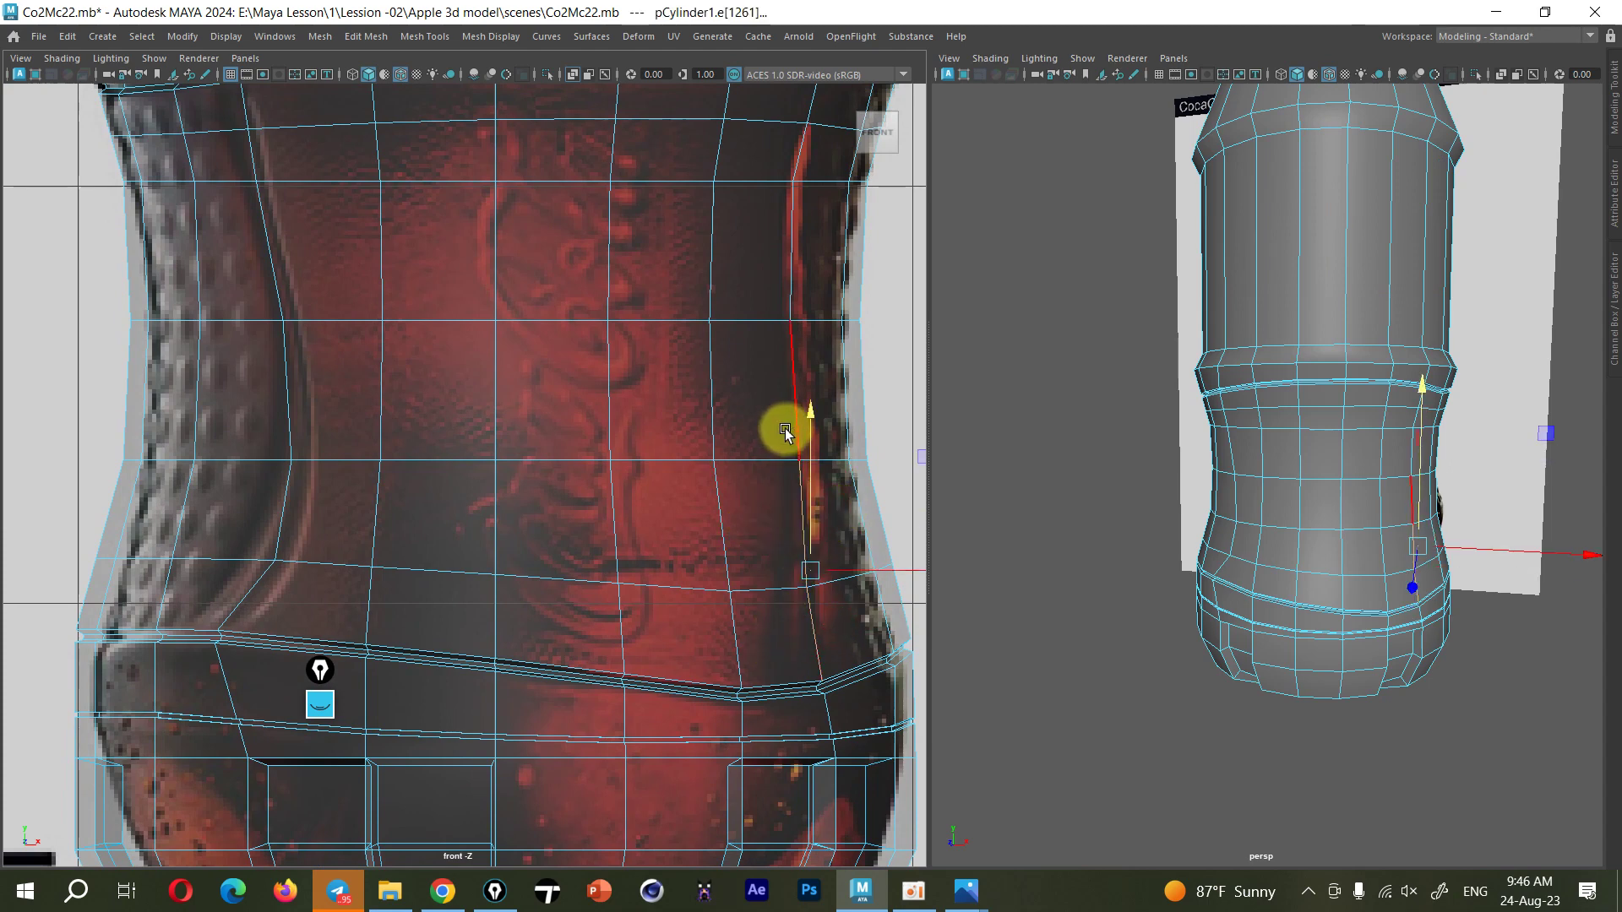
{"action": "left_click_drag", "start_coordinate": [793, 377], "coordinate": [779, 176]}
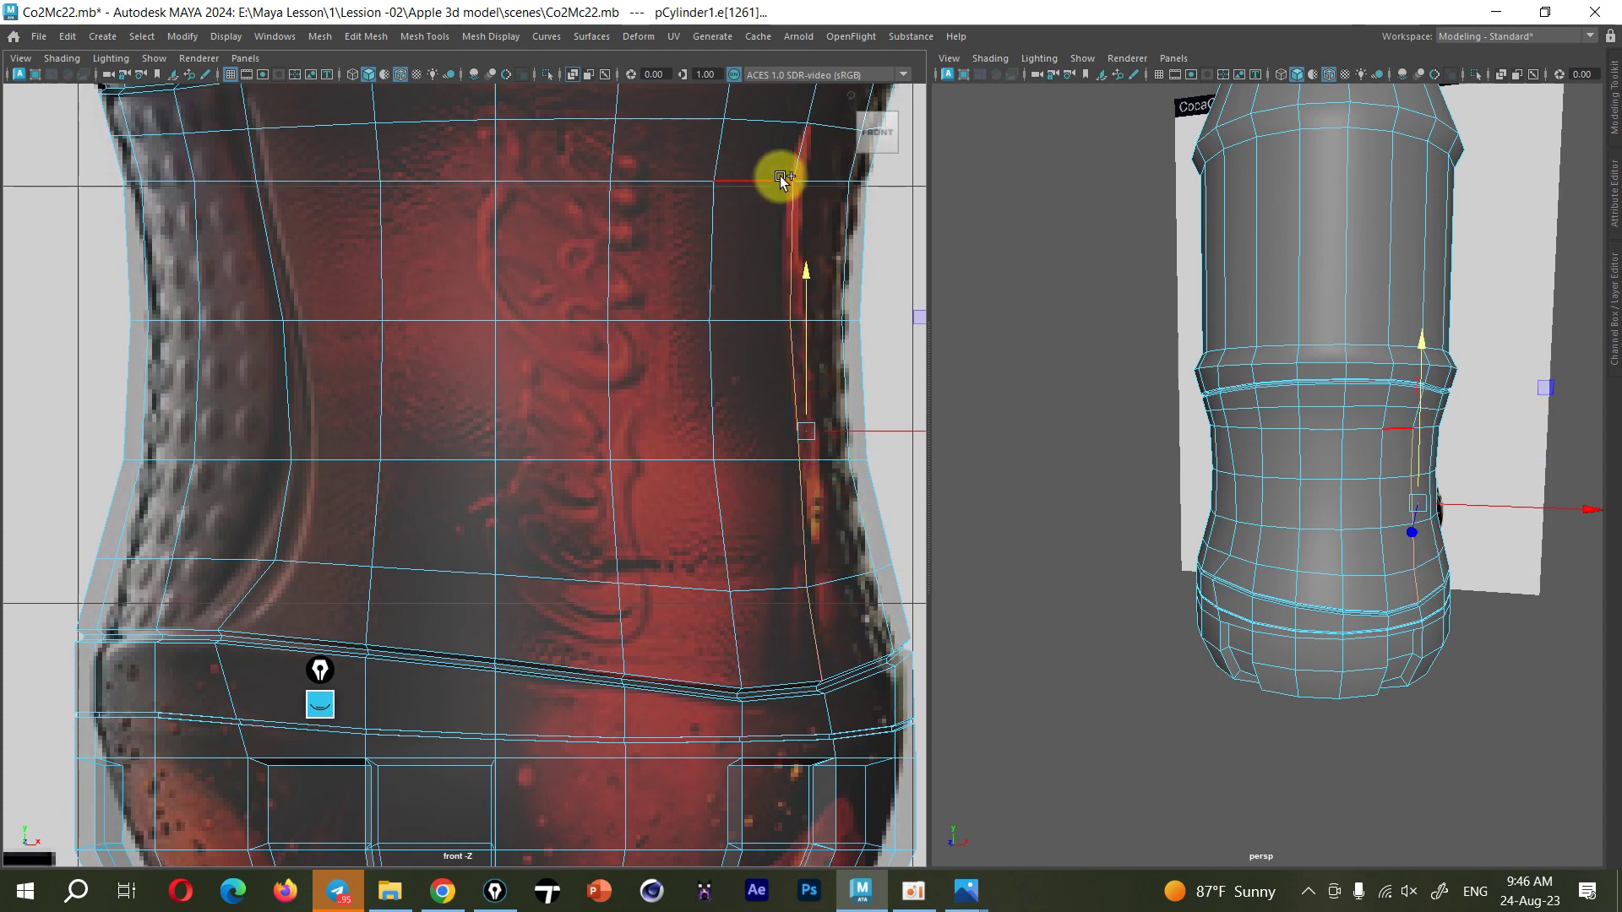
{"action": "left_click_drag", "start_coordinate": [818, 154], "coordinate": [788, 159]}
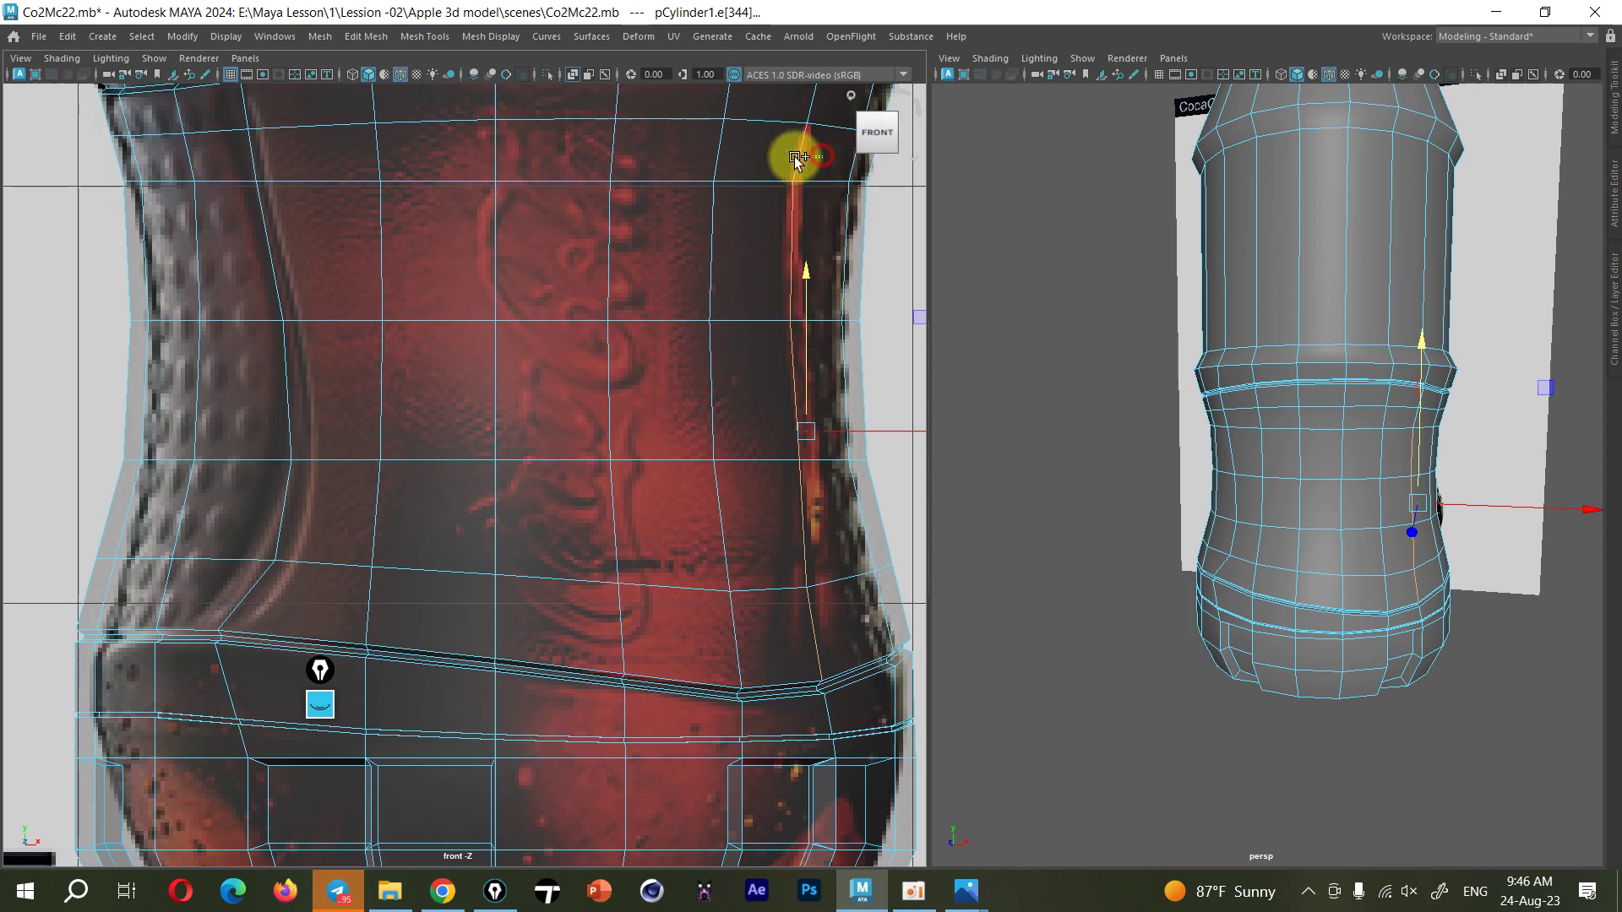
{"action": "left_click", "coordinate": [285, 507], "text": "shift"}
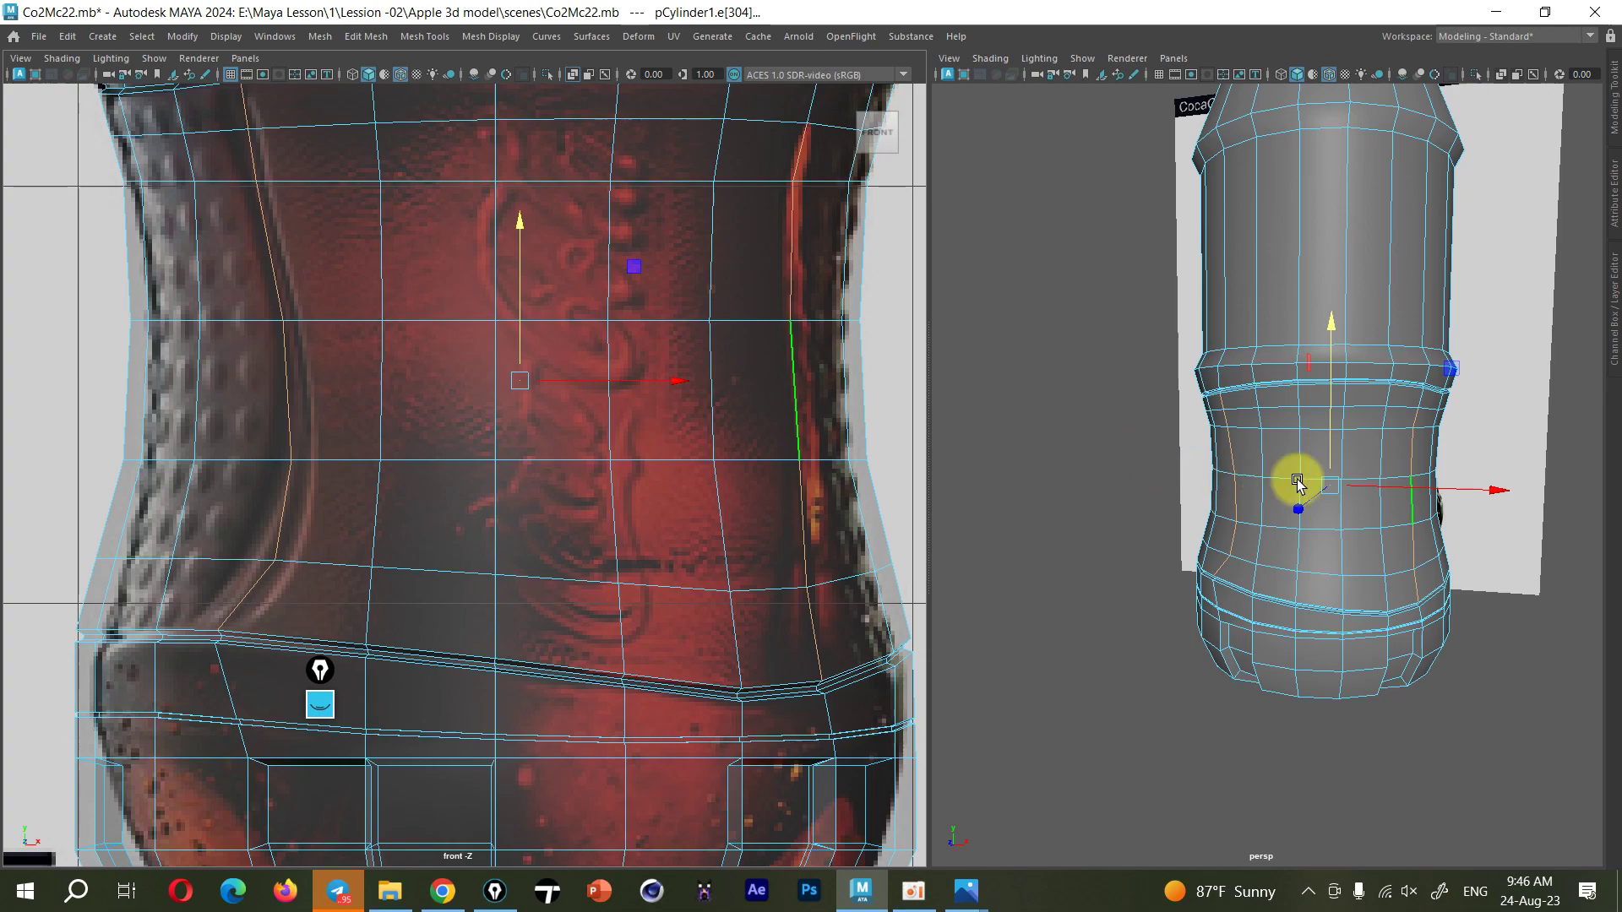
Check the edge selection in the perspective view and bevel both edges with Ctrl+B
{"action": "left_click_drag", "start_coordinate": [1297, 482], "coordinate": [854, 474], "text": "alt"}
{"action": "mouse_move", "coordinate": [1169, 459]}
{"action": "left_mouse_down", "text": "alt"}
{"action": "mouse_move", "coordinate": [1039, 459]}
{"action": "mouse_move", "coordinate": [1231, 488]}
{"action": "mouse_move", "coordinate": [1340, 579]}
{"action": "left_mouse_up", "text": "alt"}
{"action": "scroll", "coordinate": [1343, 654], "scroll_direction": "up", "scroll_amount": 3}
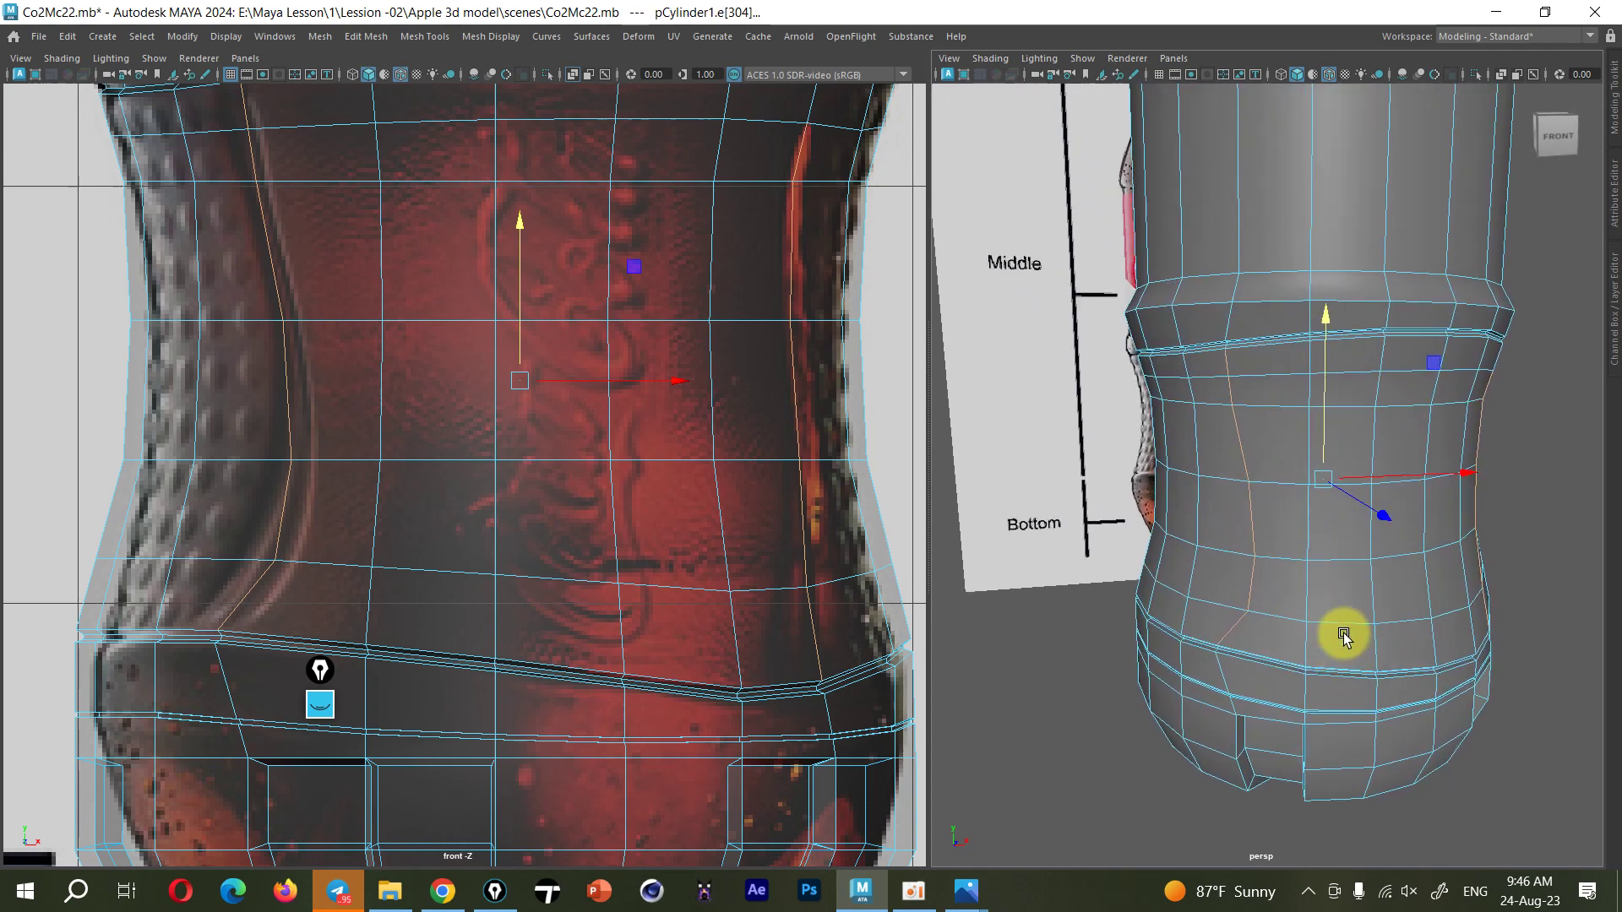
{"action": "left_click_drag", "start_coordinate": [1343, 655], "coordinate": [1285, 597], "text": "alt"}
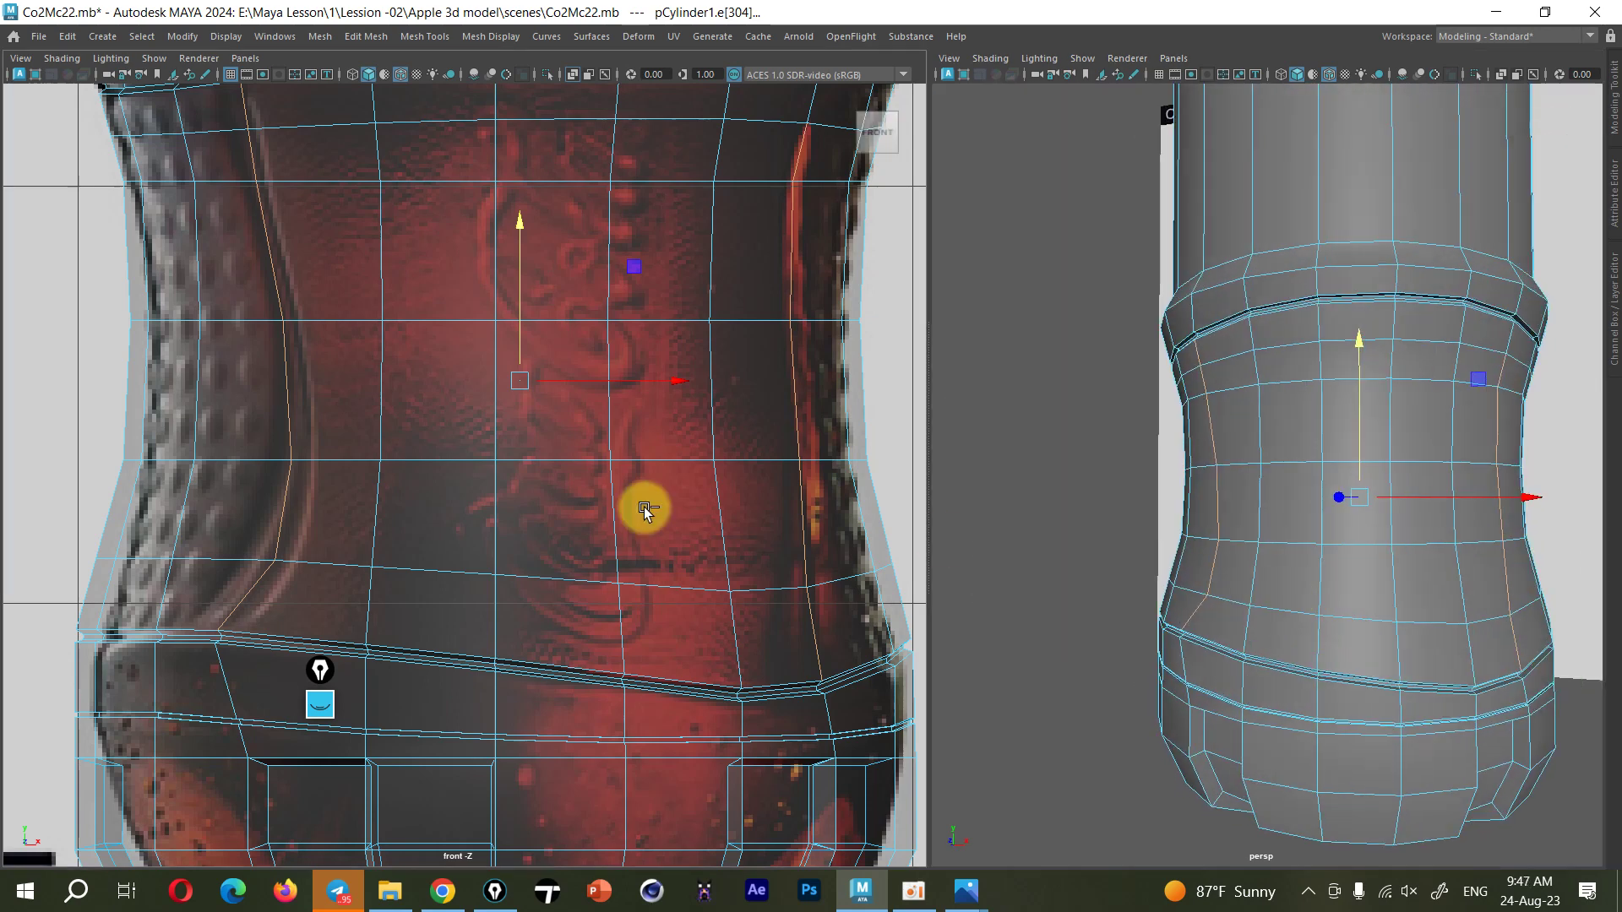
{"action": "key", "text": "ctrl+b"}
Raise the polyBevel9 Fraction to 1 to widen the waist bevels
{"action": "left_click_drag", "start_coordinate": [806, 618], "coordinate": [813, 611]}
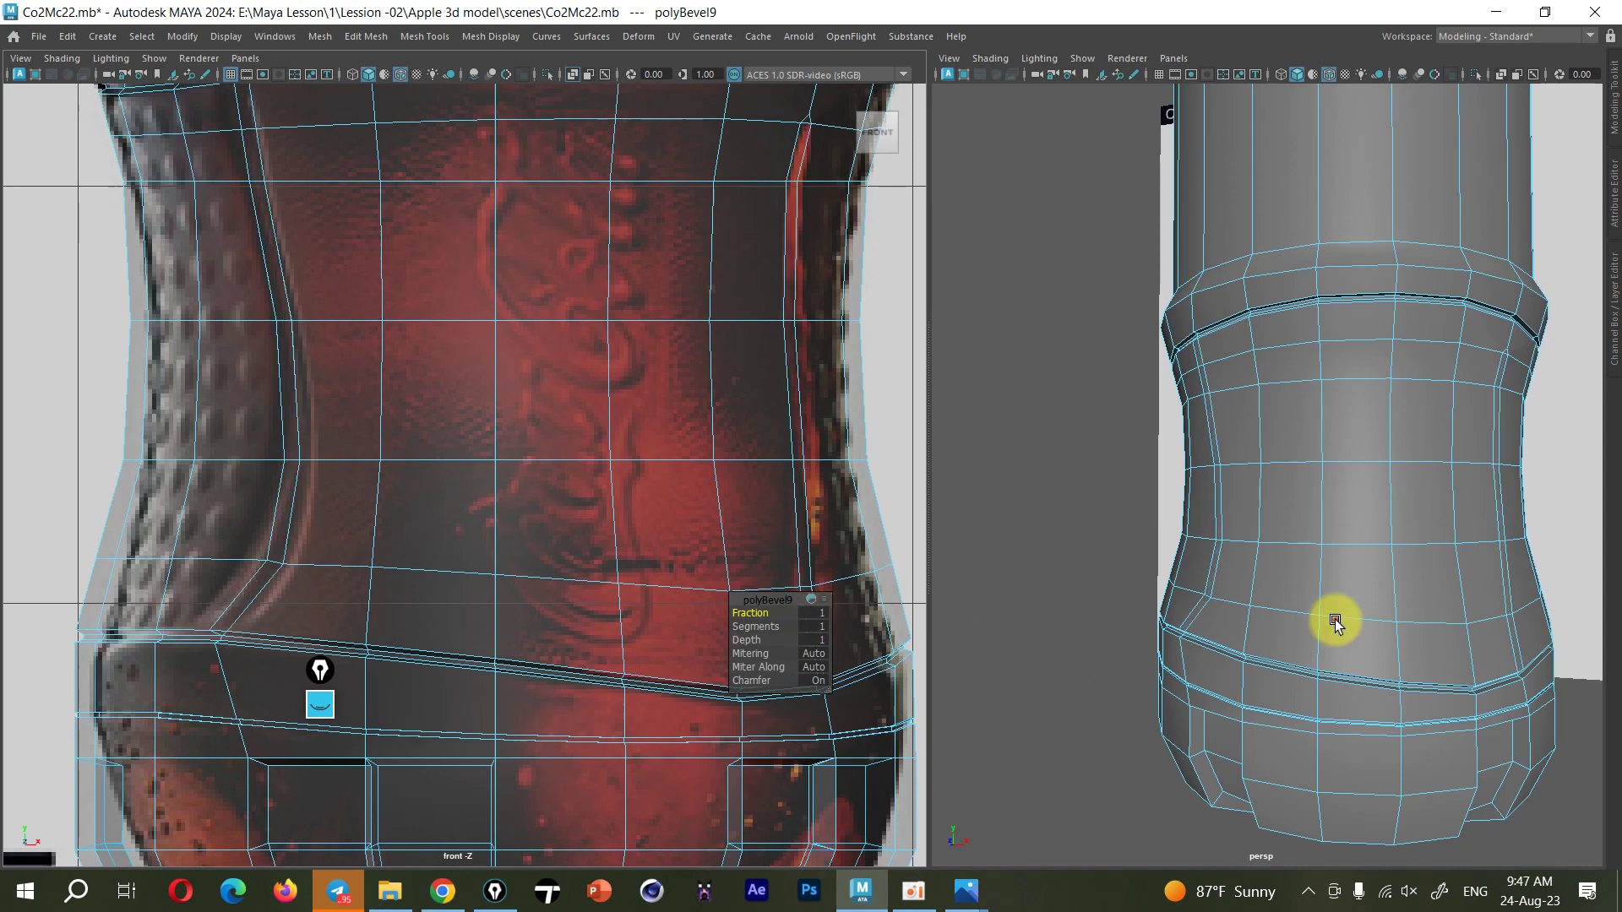
{"action": "left_click_drag", "start_coordinate": [1332, 621], "coordinate": [843, 645], "text": "alt"}
{"action": "scroll", "coordinate": [604, 601], "scroll_direction": "down", "scroll_amount": 2}
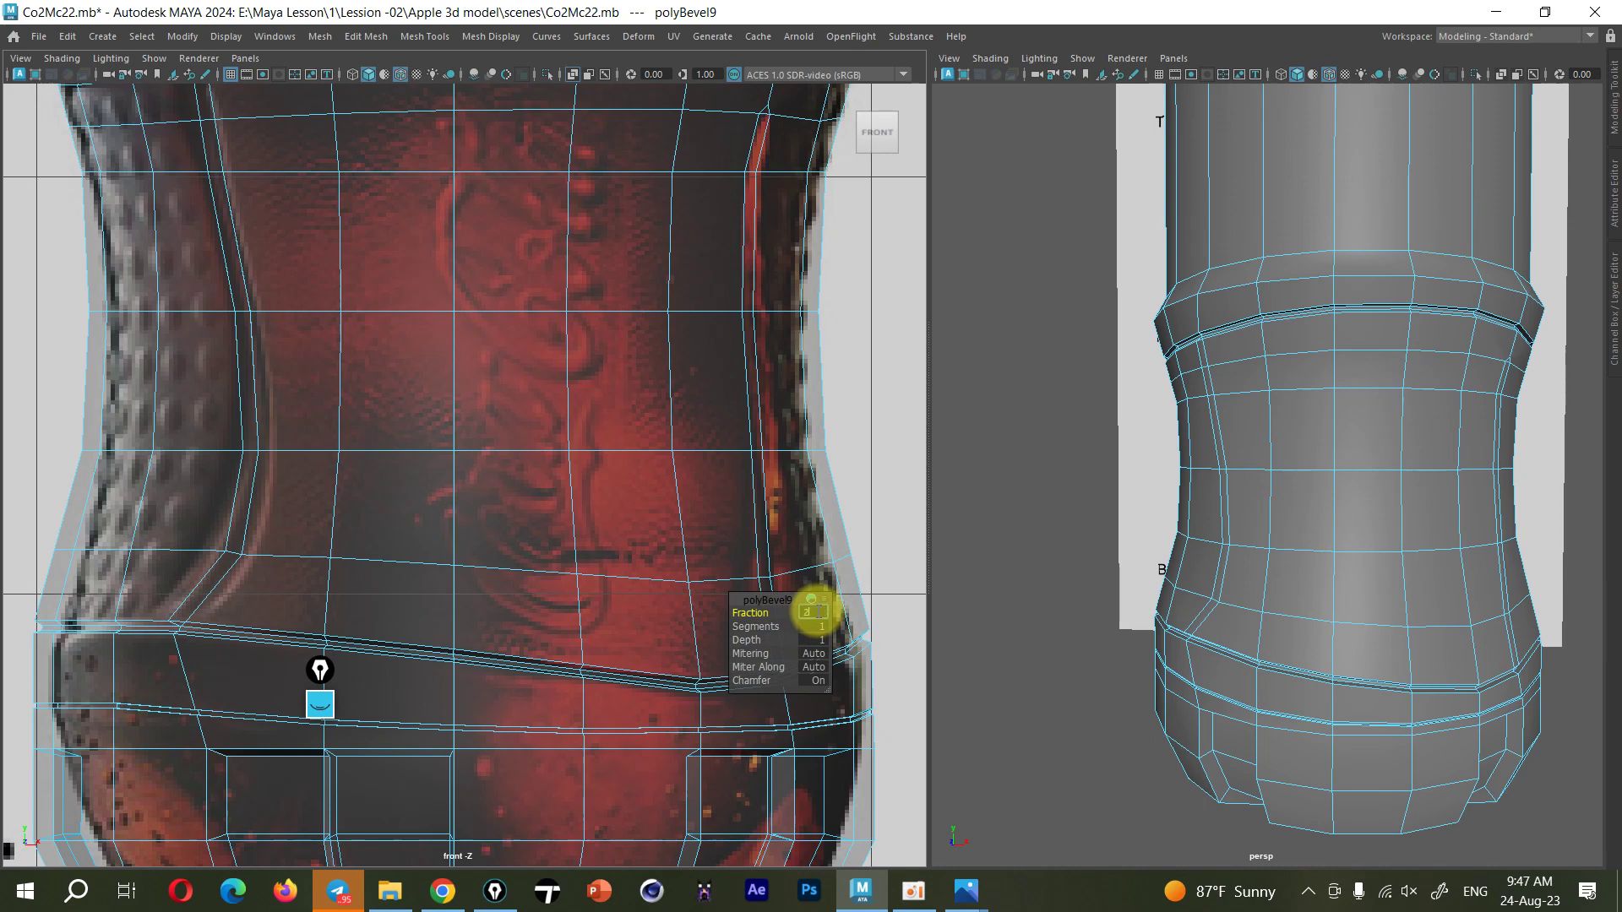
{"action": "key", "text": "Return"}
Switch to Face selection mode and pick a face on the waist strip
{"action": "left_click_drag", "start_coordinate": [1267, 581], "coordinate": [1382, 572], "text": "alt"}
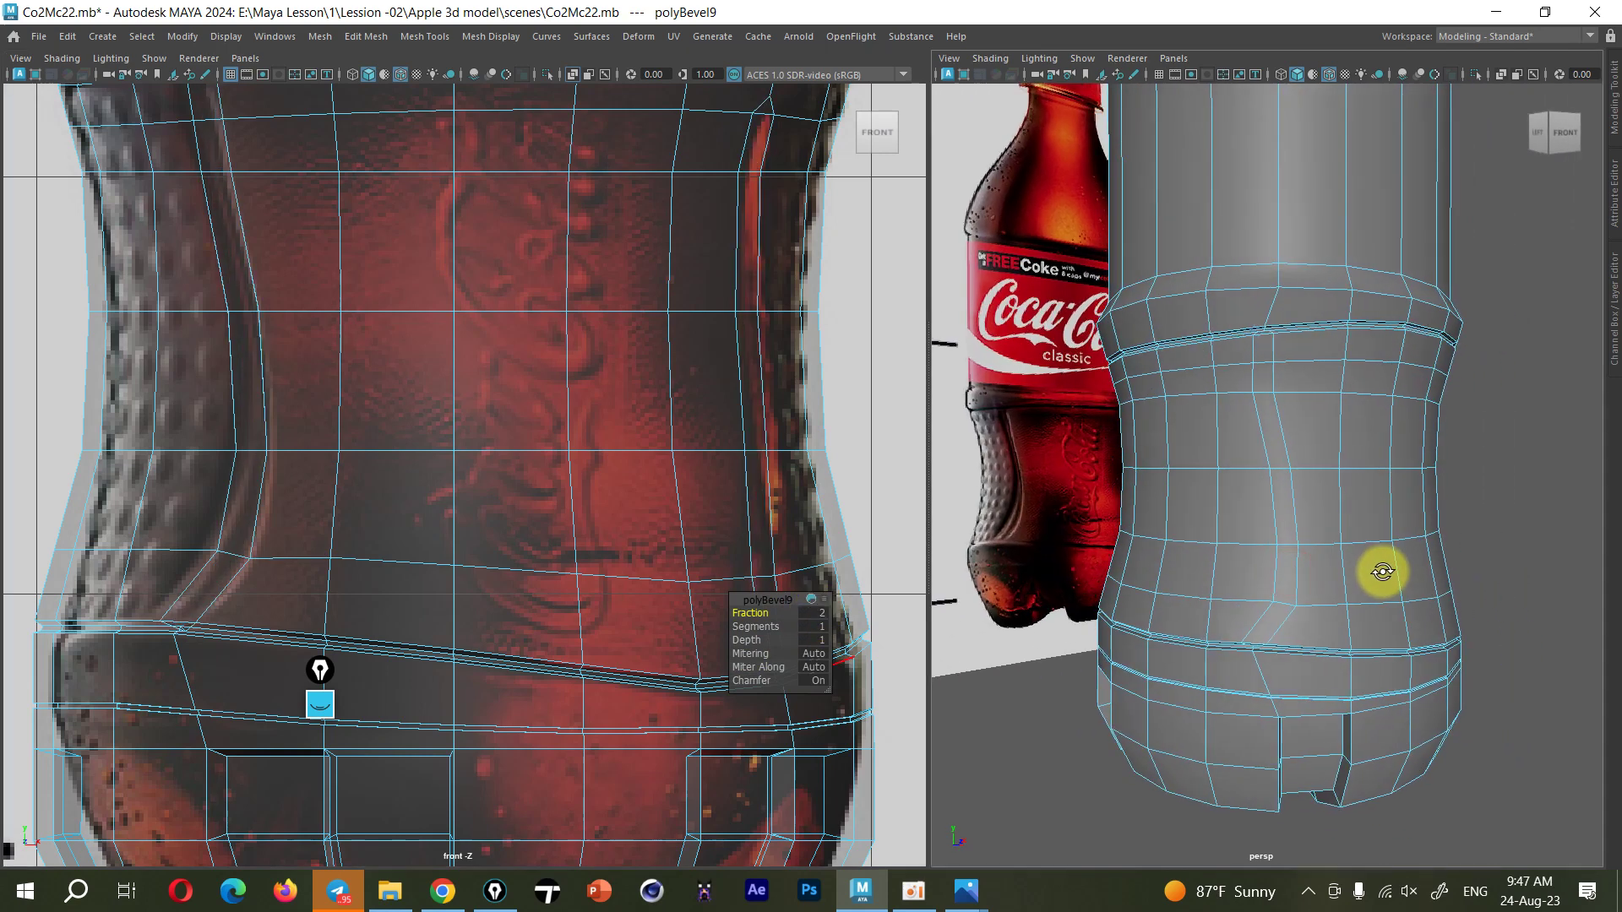
{"action": "right_click", "coordinate": [1307, 528]}
{"action": "left_click", "coordinate": [1295, 436]}
{"action": "left_click", "coordinate": [1265, 622]}
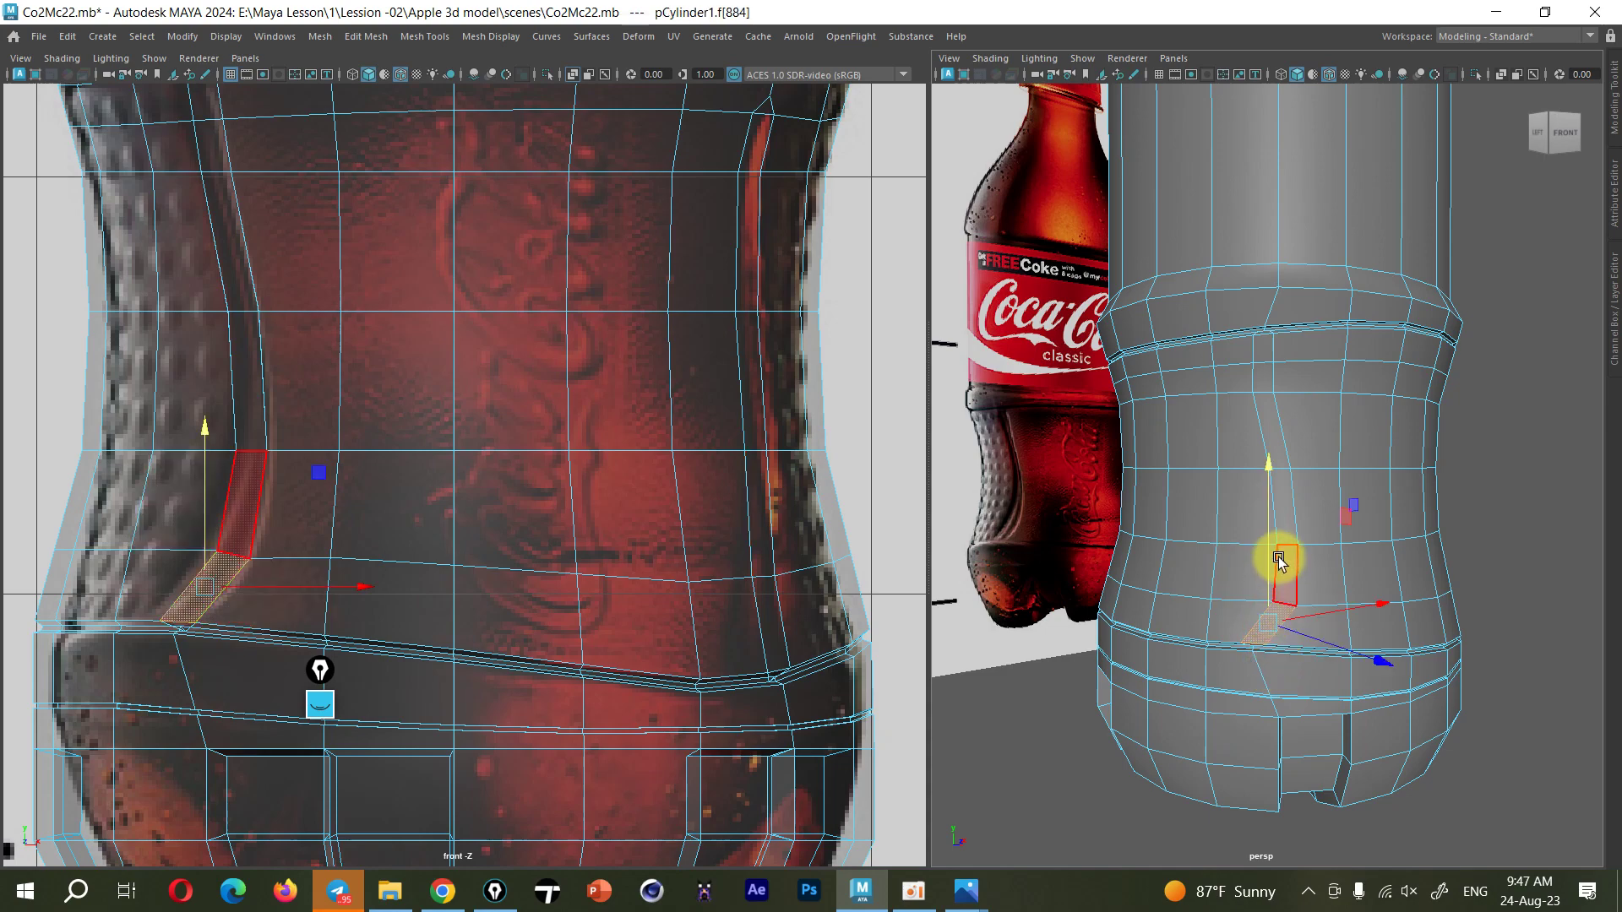
Select the first vertical strip of bevel faces down the waist side
{"action": "double_click", "coordinate": [1264, 355], "text": "shift"}
{"action": "mouse_move", "coordinate": [1260, 348]}
{"action": "left_mouse_down", "text": "alt"}
{"action": "mouse_move", "coordinate": [1335, 532]}
{"action": "mouse_move", "coordinate": [1478, 676]}
{"action": "mouse_move", "coordinate": [1351, 645]}
{"action": "left_mouse_up", "text": "alt"}
{"action": "left_click", "coordinate": [1411, 691], "text": "shift"}
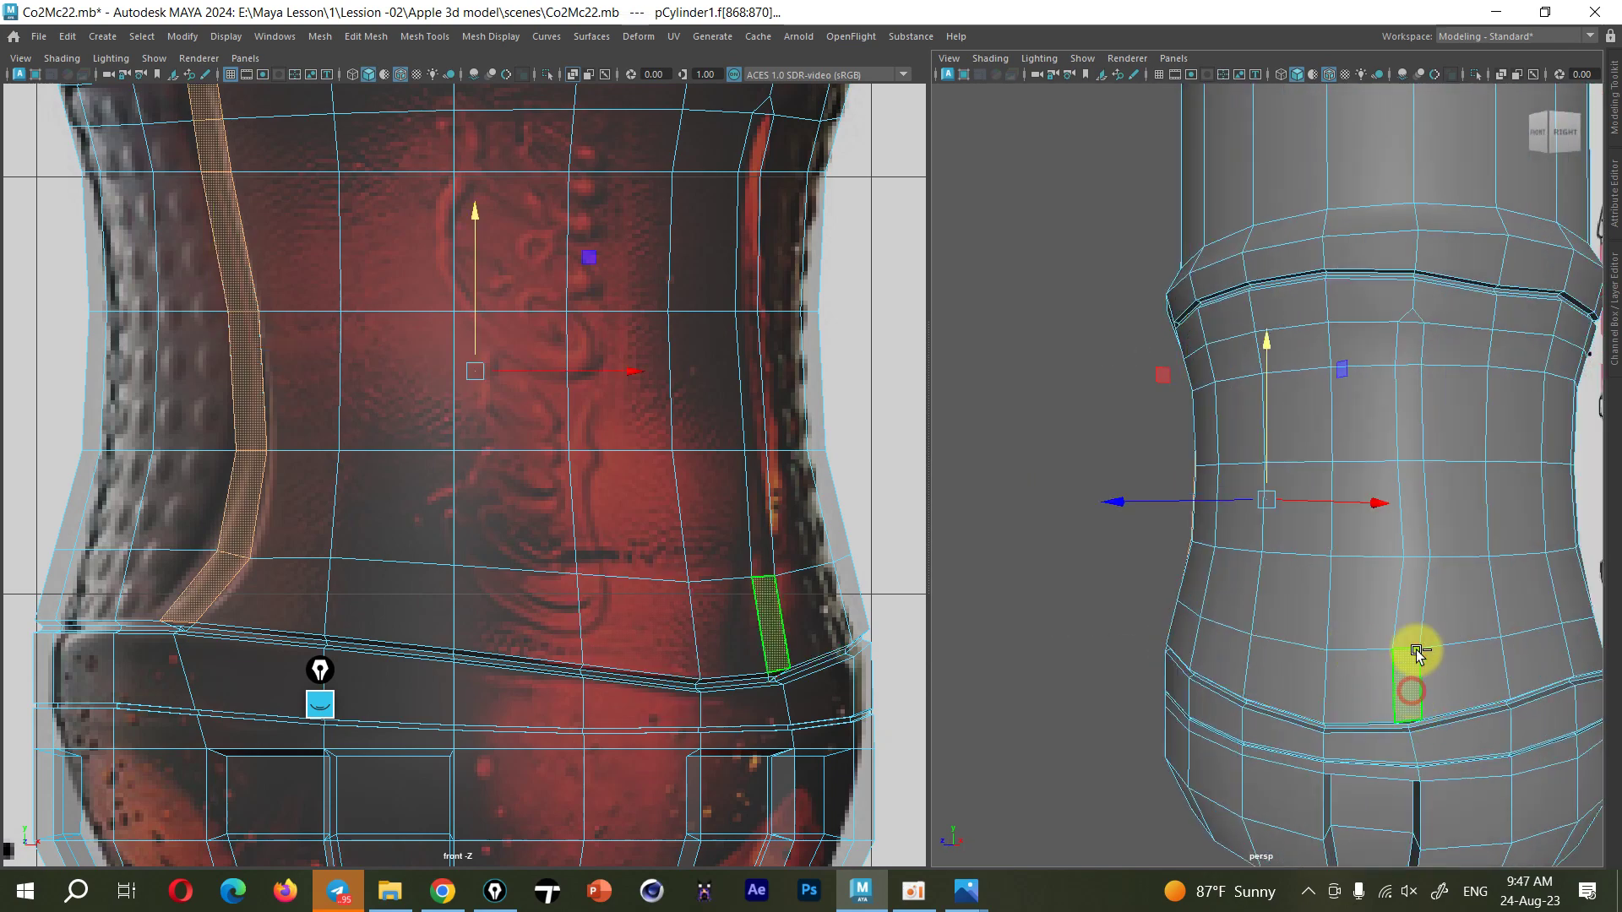
{"action": "double_click", "coordinate": [1404, 393], "text": "shift"}
{"action": "mouse_move", "coordinate": [1402, 414]}
{"action": "left_mouse_down", "text": "alt"}
{"action": "mouse_move", "coordinate": [1209, 420]}
{"action": "mouse_move", "coordinate": [1167, 685]}
{"action": "left_mouse_up", "text": "alt"}
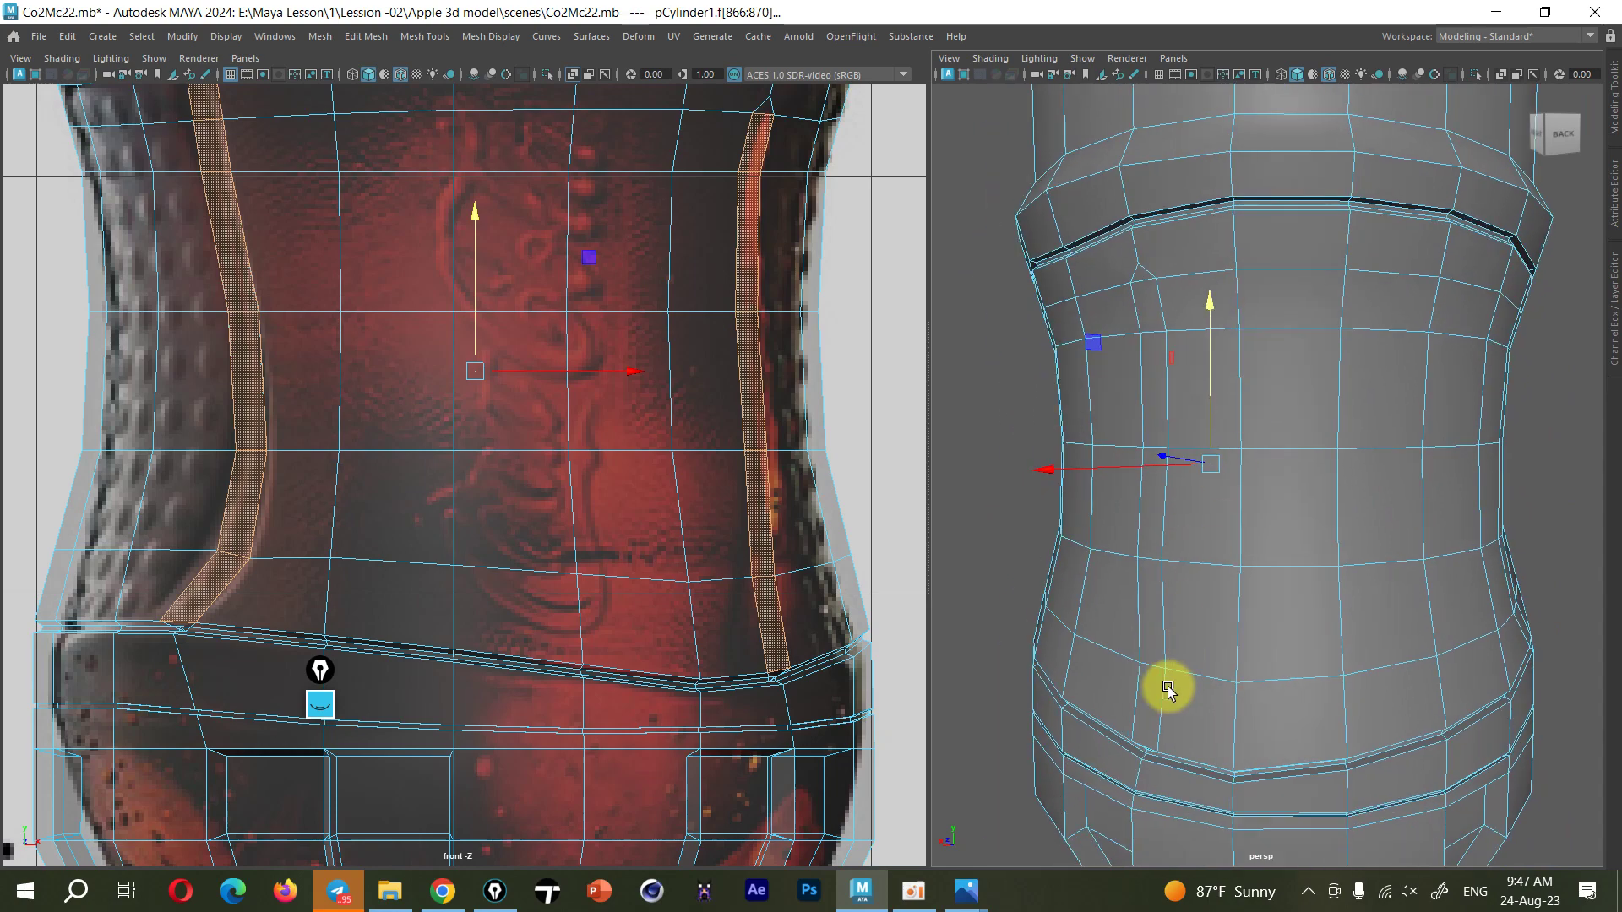
{"action": "left_click", "coordinate": [1147, 720], "text": "shift"}
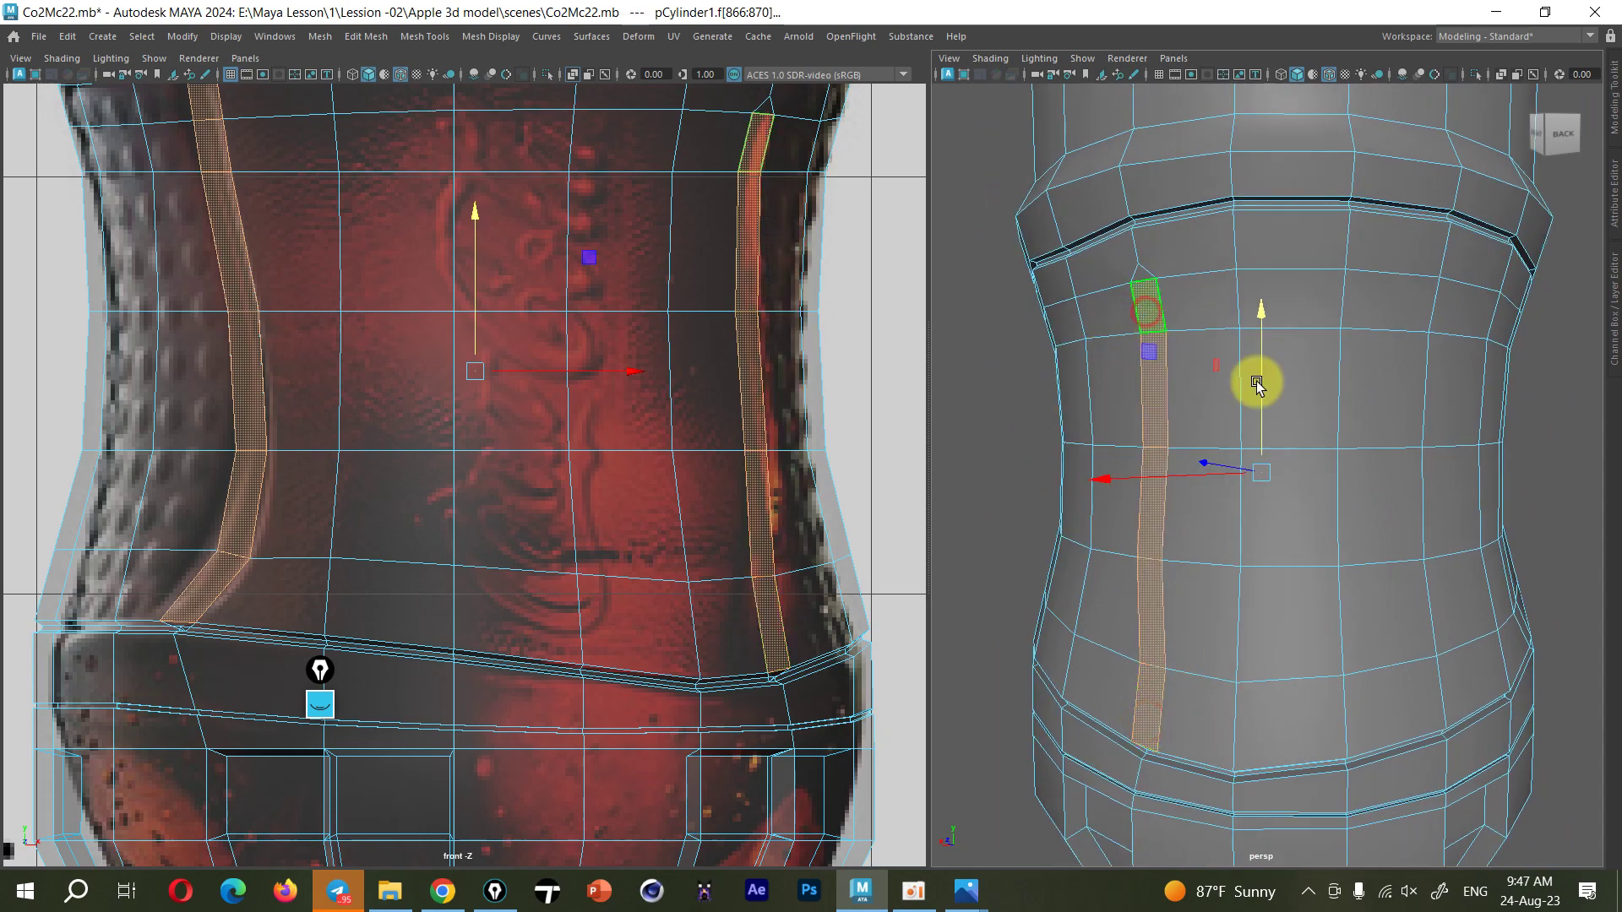
Add the opposite side's vertical face strip, dropping the stray wide face
{"action": "mouse_move", "coordinate": [1256, 380]}
{"action": "left_mouse_down", "text": "alt"}
{"action": "mouse_move", "coordinate": [1386, 507]}
{"action": "mouse_move", "coordinate": [1340, 499]}
{"action": "left_mouse_up", "text": "alt"}
{"action": "left_click_drag", "start_coordinate": [1151, 667], "coordinate": [1140, 334], "text": "shift"}
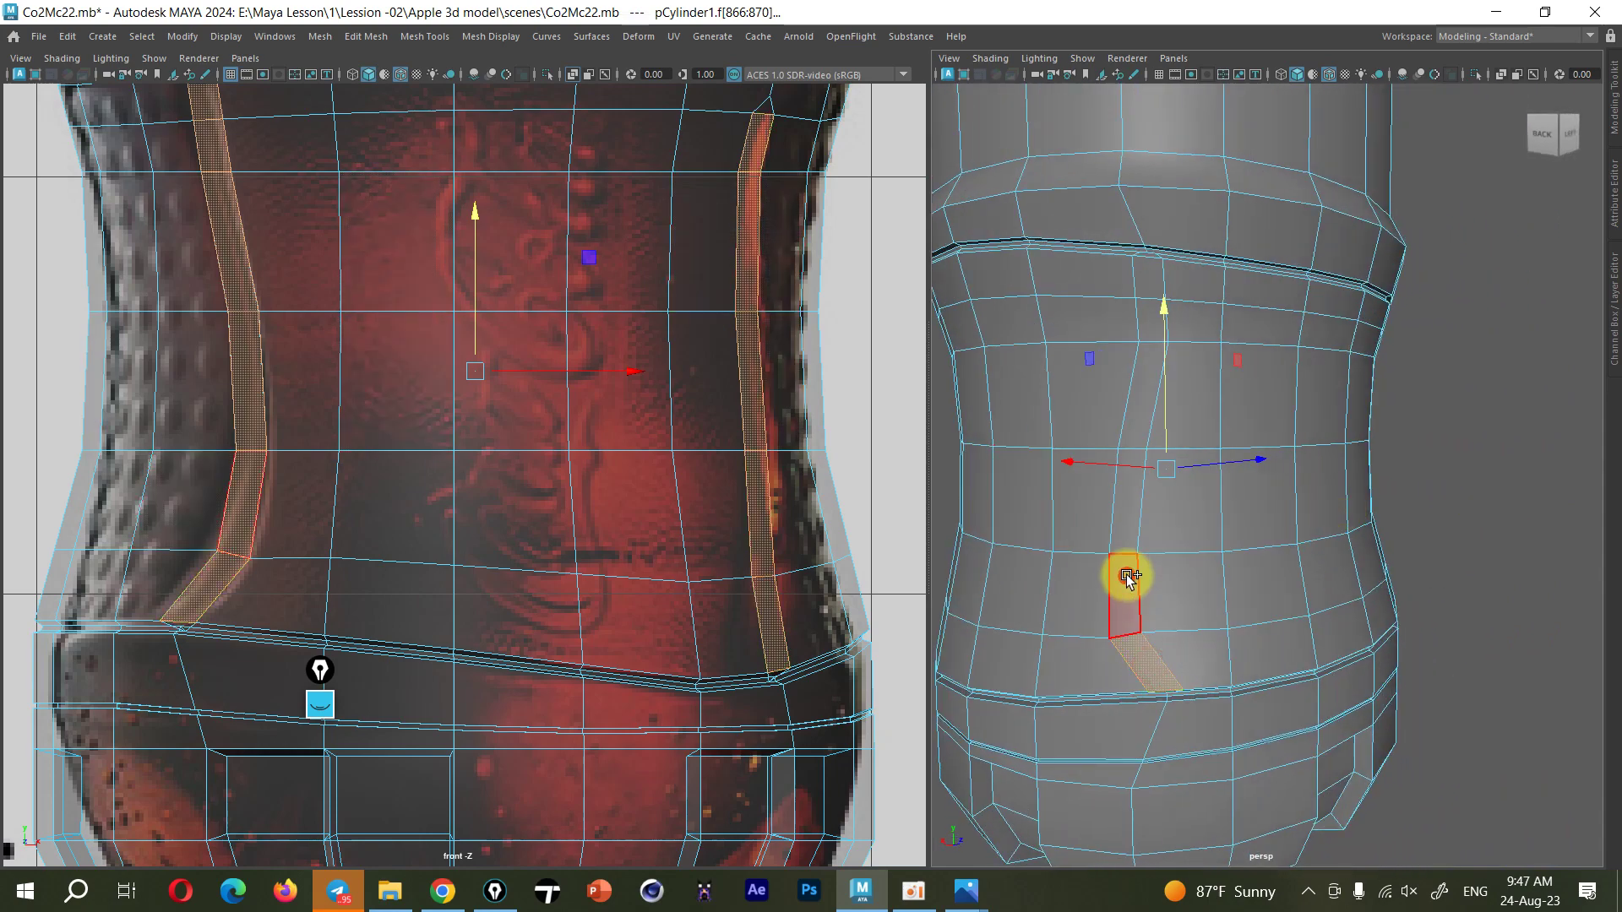
{"action": "left_click", "coordinate": [1149, 287], "text": "shift"}
{"action": "left_click", "coordinate": [1089, 404], "text": "ctrl"}
{"action": "left_click_drag", "start_coordinate": [1089, 403], "coordinate": [1208, 630], "text": "alt"}
{"action": "right_click_drag", "start_coordinate": [1208, 630], "coordinate": [1284, 650], "text": "alt"}
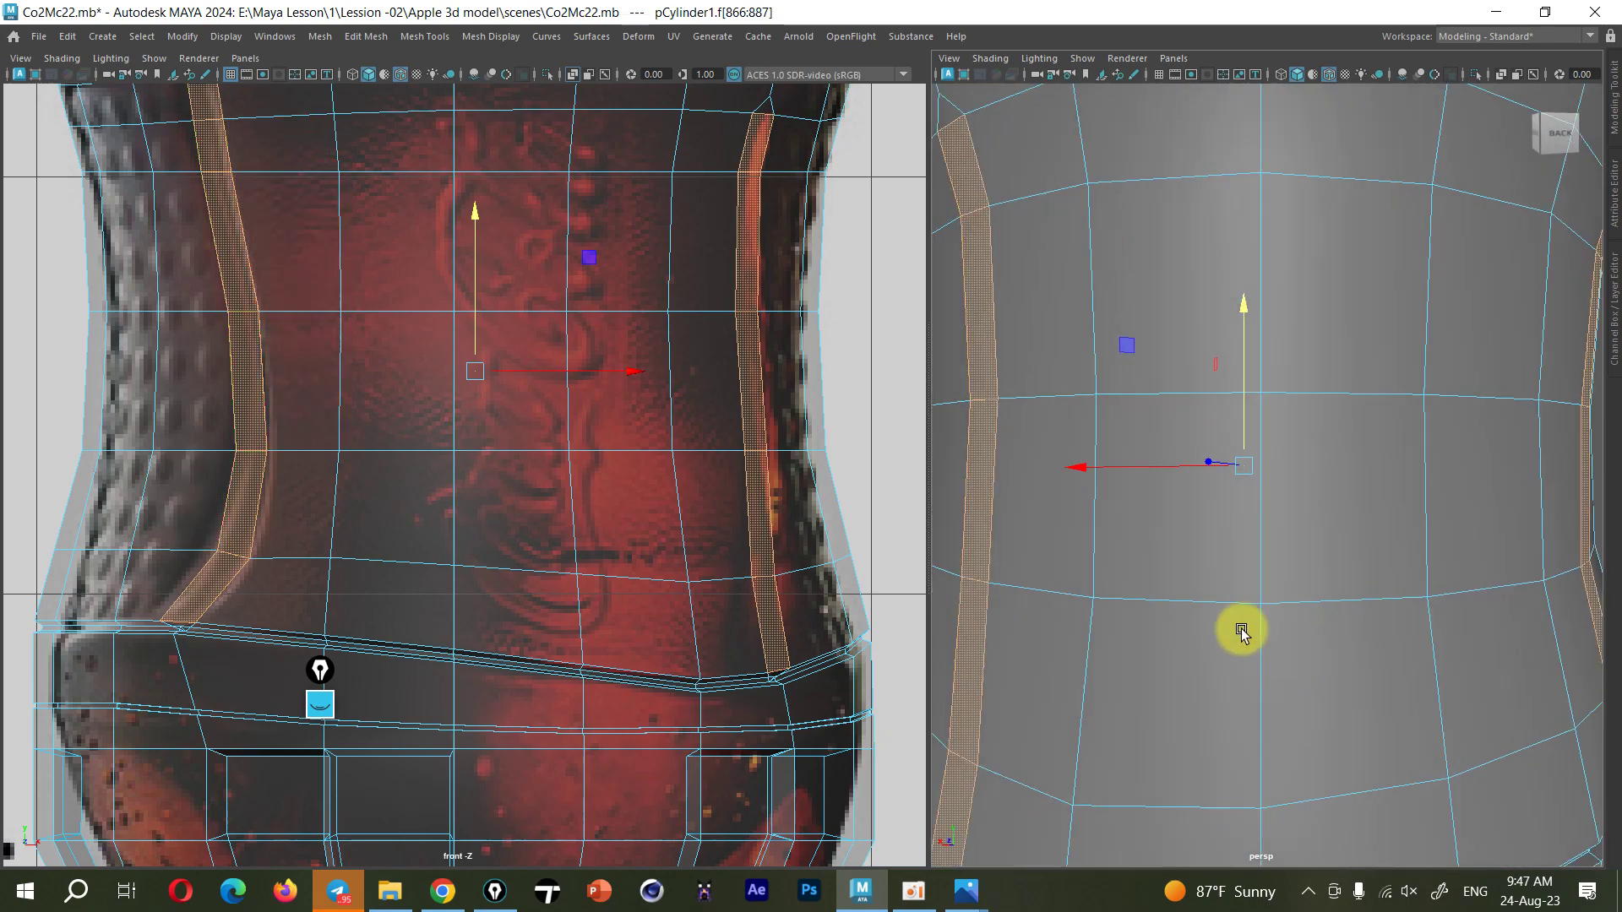
{"action": "scroll", "coordinate": [1245, 562], "scroll_direction": "down", "scroll_amount": 5}
{"action": "mouse_move", "coordinate": [1145, 584]}
{"action": "left_mouse_down", "text": "alt"}
{"action": "mouse_move", "coordinate": [1496, 580]}
{"action": "mouse_move", "coordinate": [1342, 541]}
{"action": "left_mouse_up", "text": "alt"}
Extrude both face strips and push them inward with a trial thickness
{"action": "key", "text": "ctrl+e"}
{"action": "left_click", "coordinate": [1554, 132]}
{"action": "left_click", "coordinate": [1470, 613]}
{"action": "left_click_drag", "start_coordinate": [1469, 613], "coordinate": [1467, 615]}
{"action": "left_click", "coordinate": [1561, 610]}
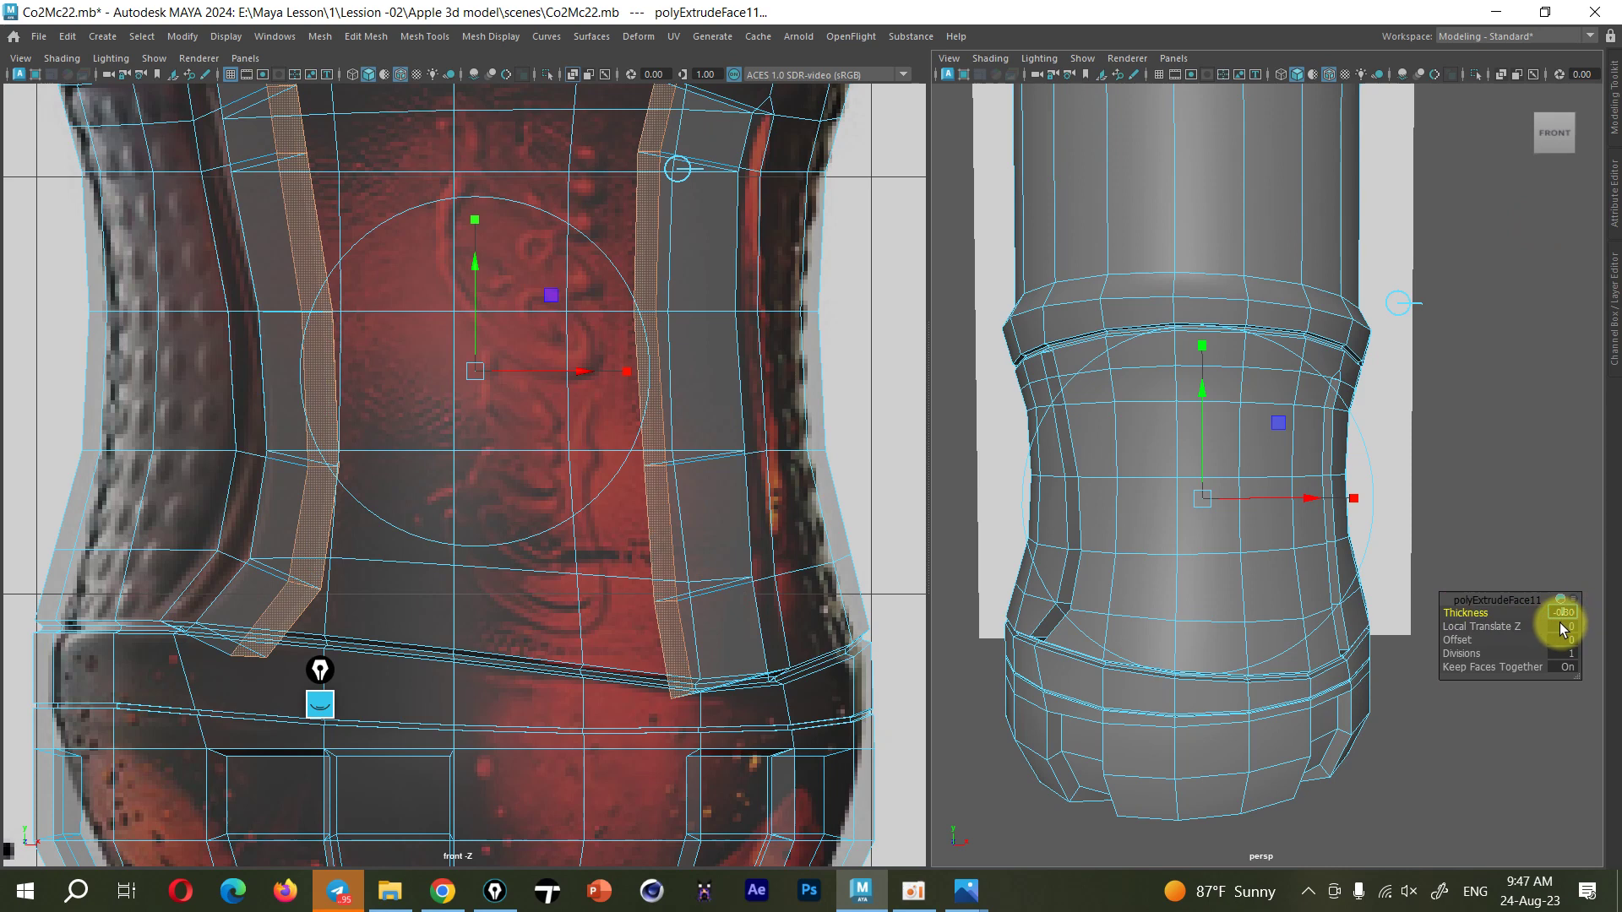
{"action": "key", "text": "Return"}
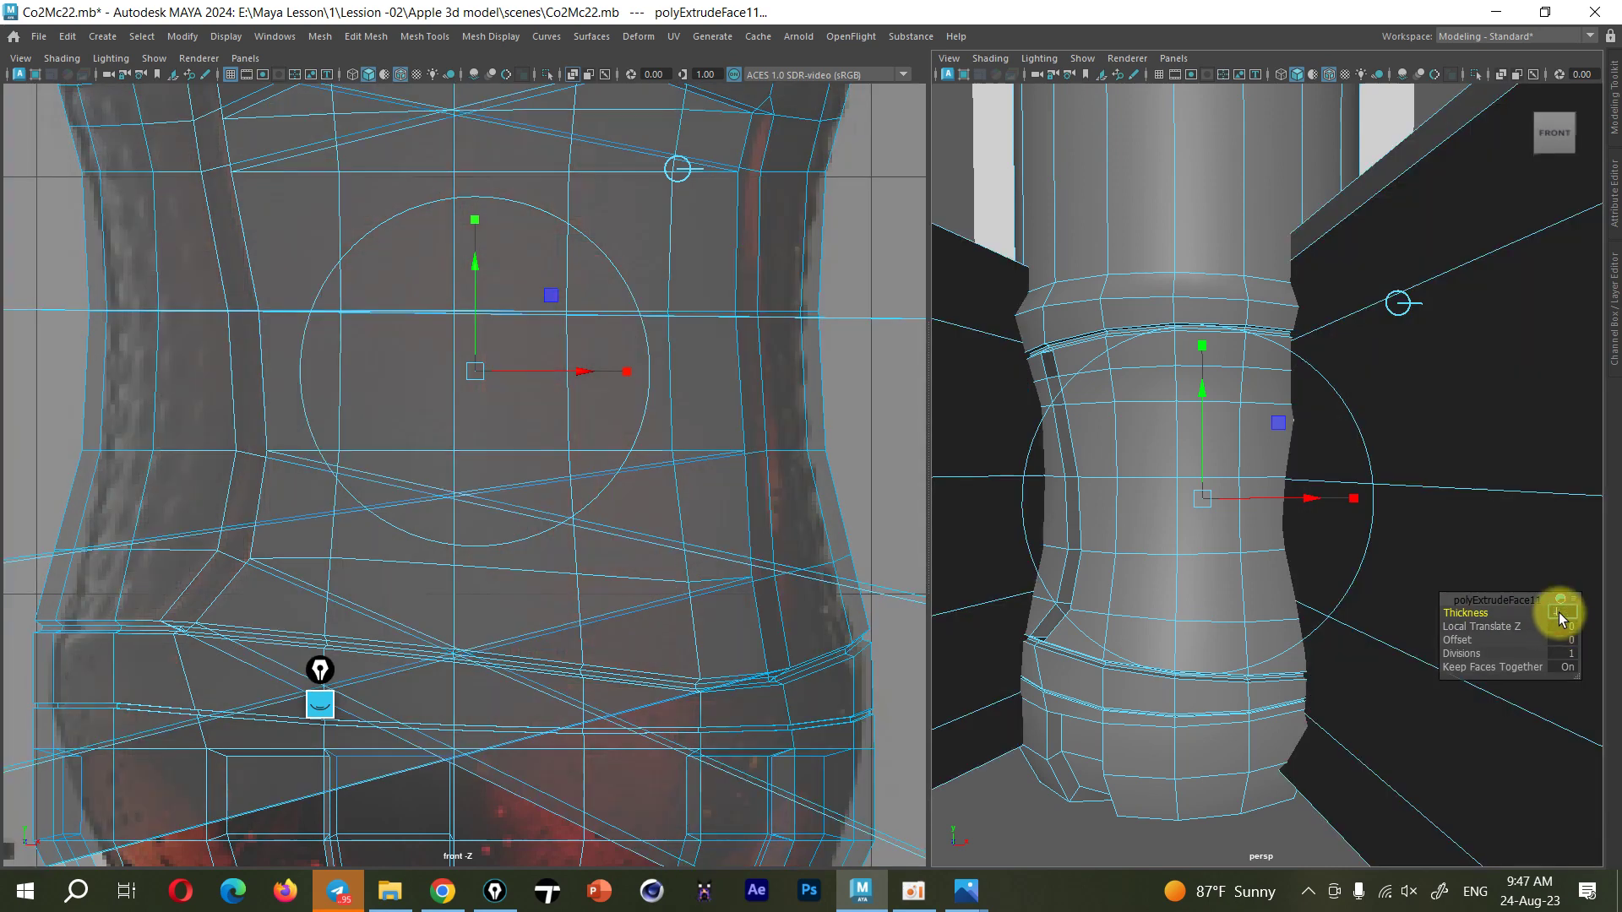
{"action": "key", "text": "Return"}
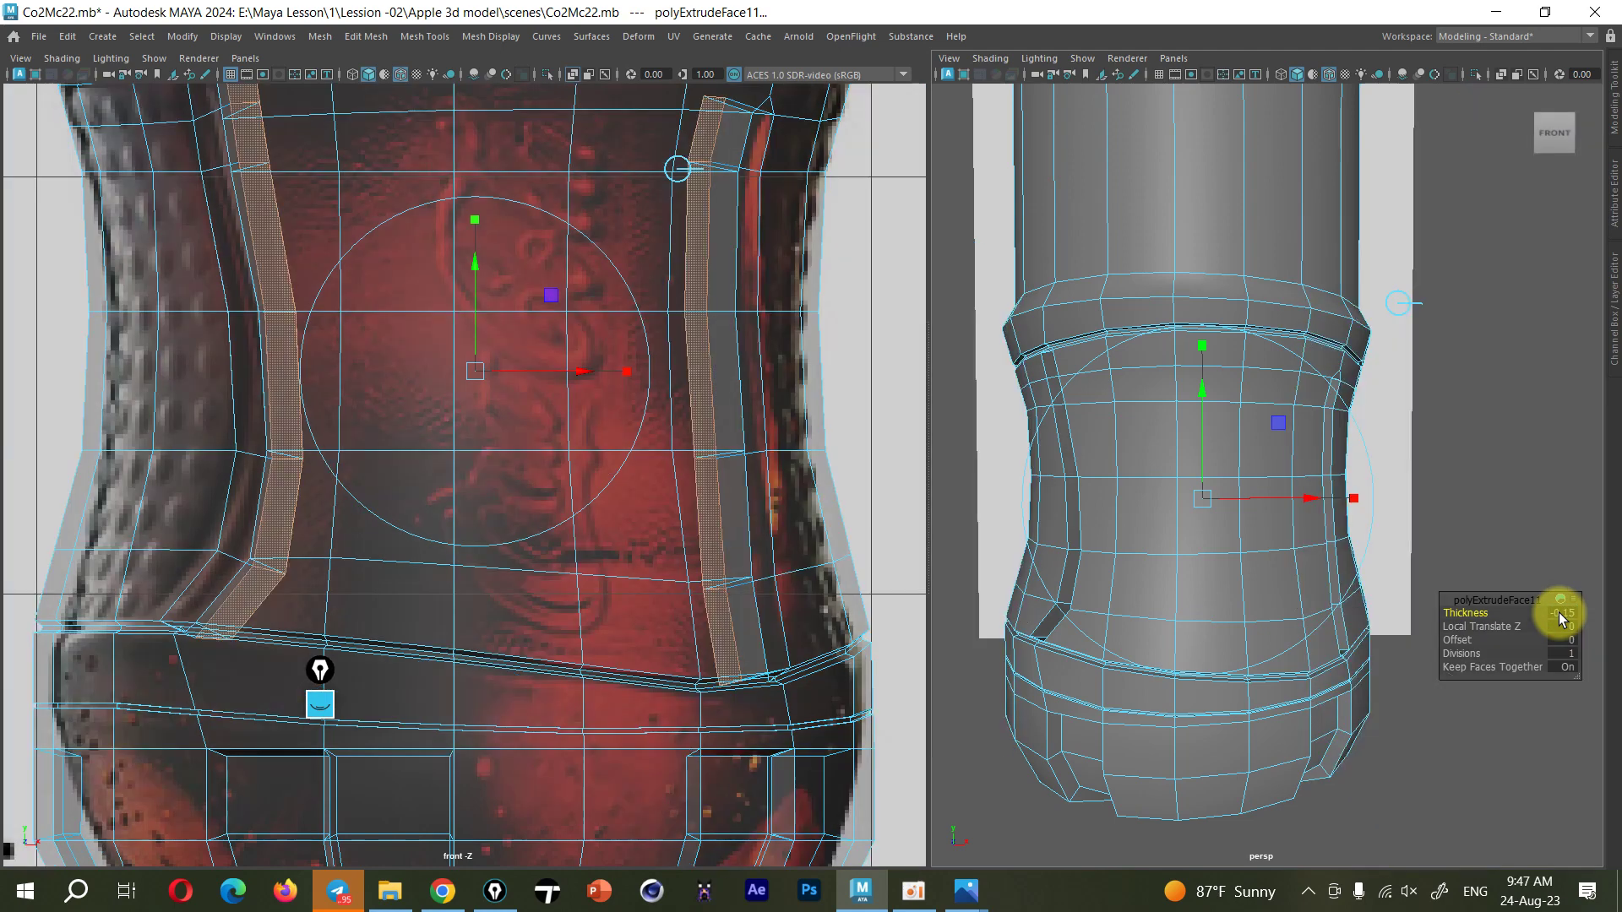
Retype the extrude Thickness, going through -0.15 and settling on -0.03
{"action": "left_click", "coordinate": [1563, 613]}
{"action": "left_click", "coordinate": [1564, 612]}
{"action": "type", "text": "0.15"}
{"action": "key", "text": "Return"}
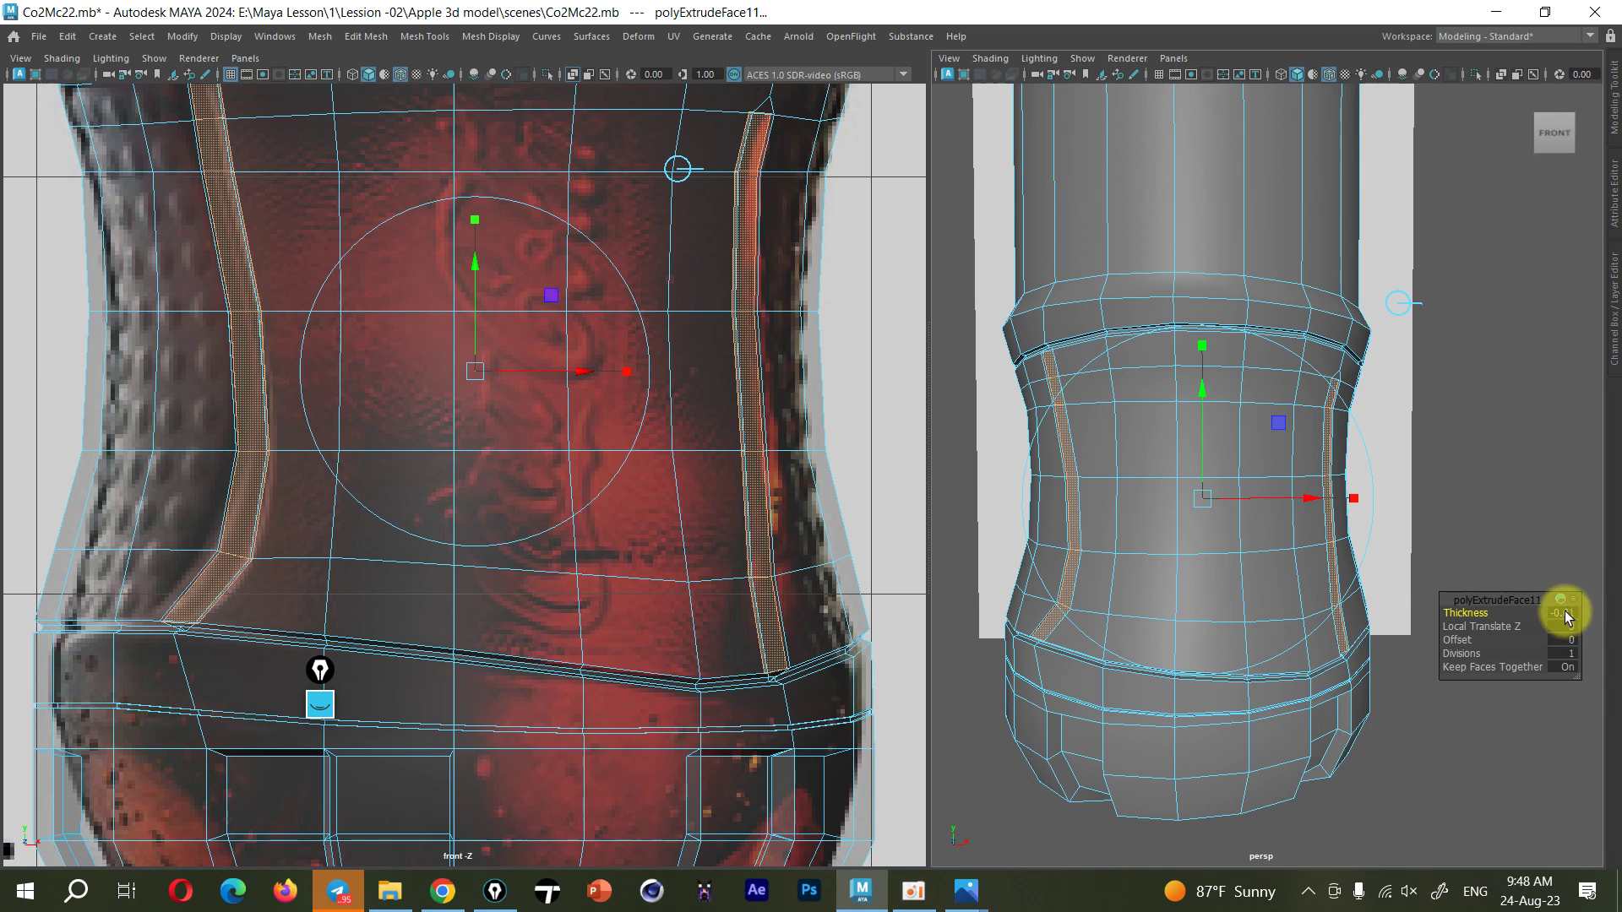
{"action": "left_click", "coordinate": [1565, 614]}
{"action": "double_click", "coordinate": [1580, 616]}
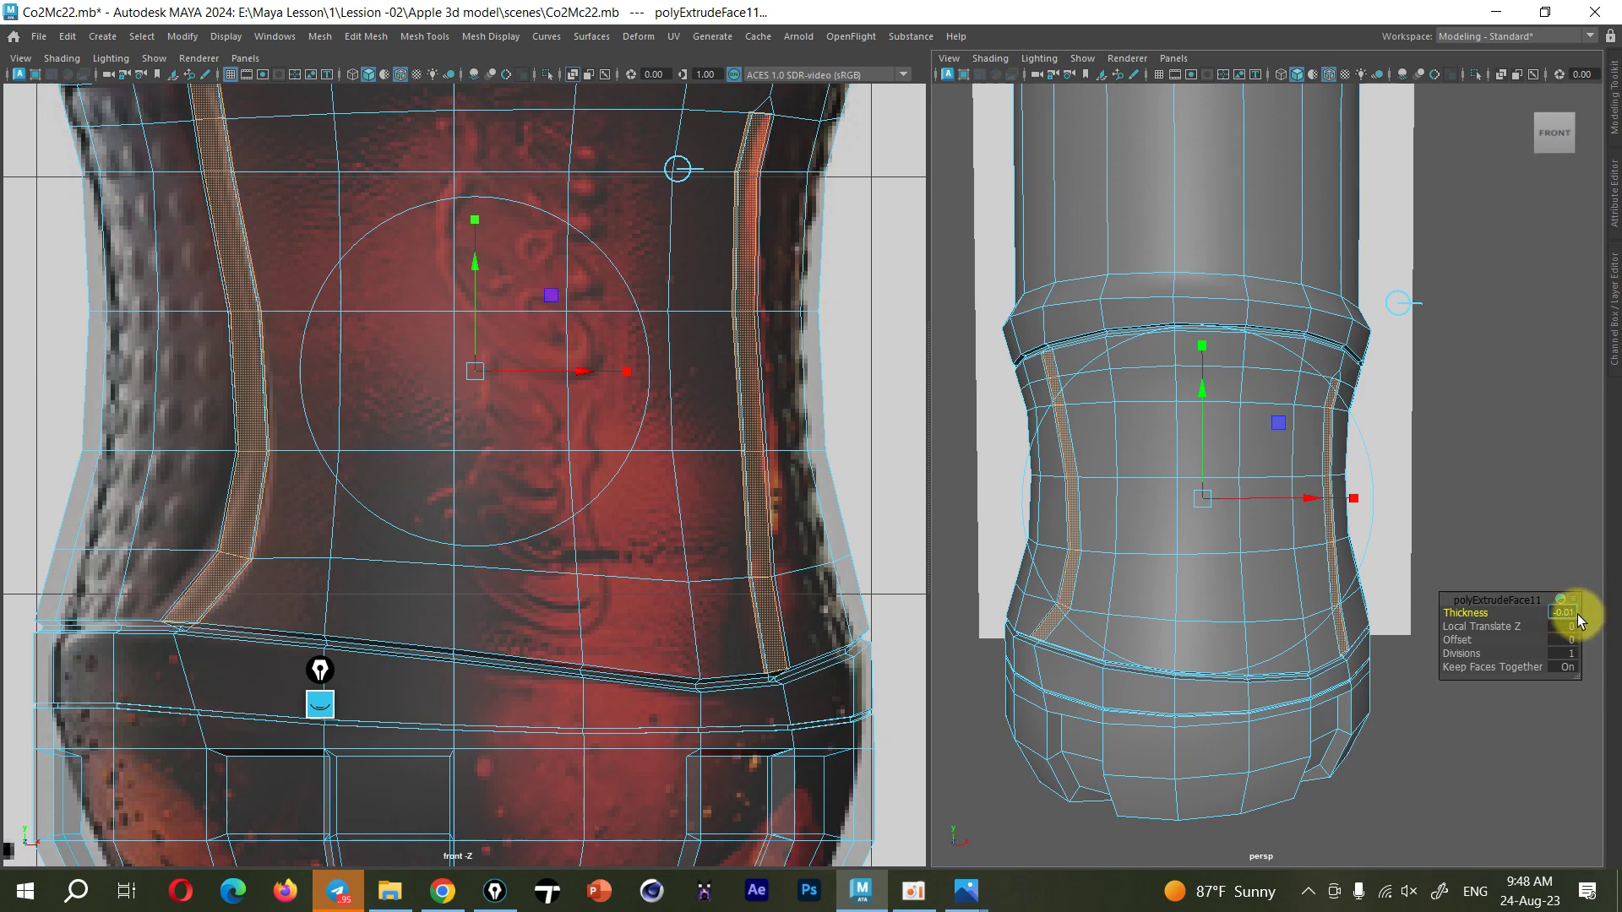
{"action": "type", "text": "3"}
{"action": "key", "text": "Return"}
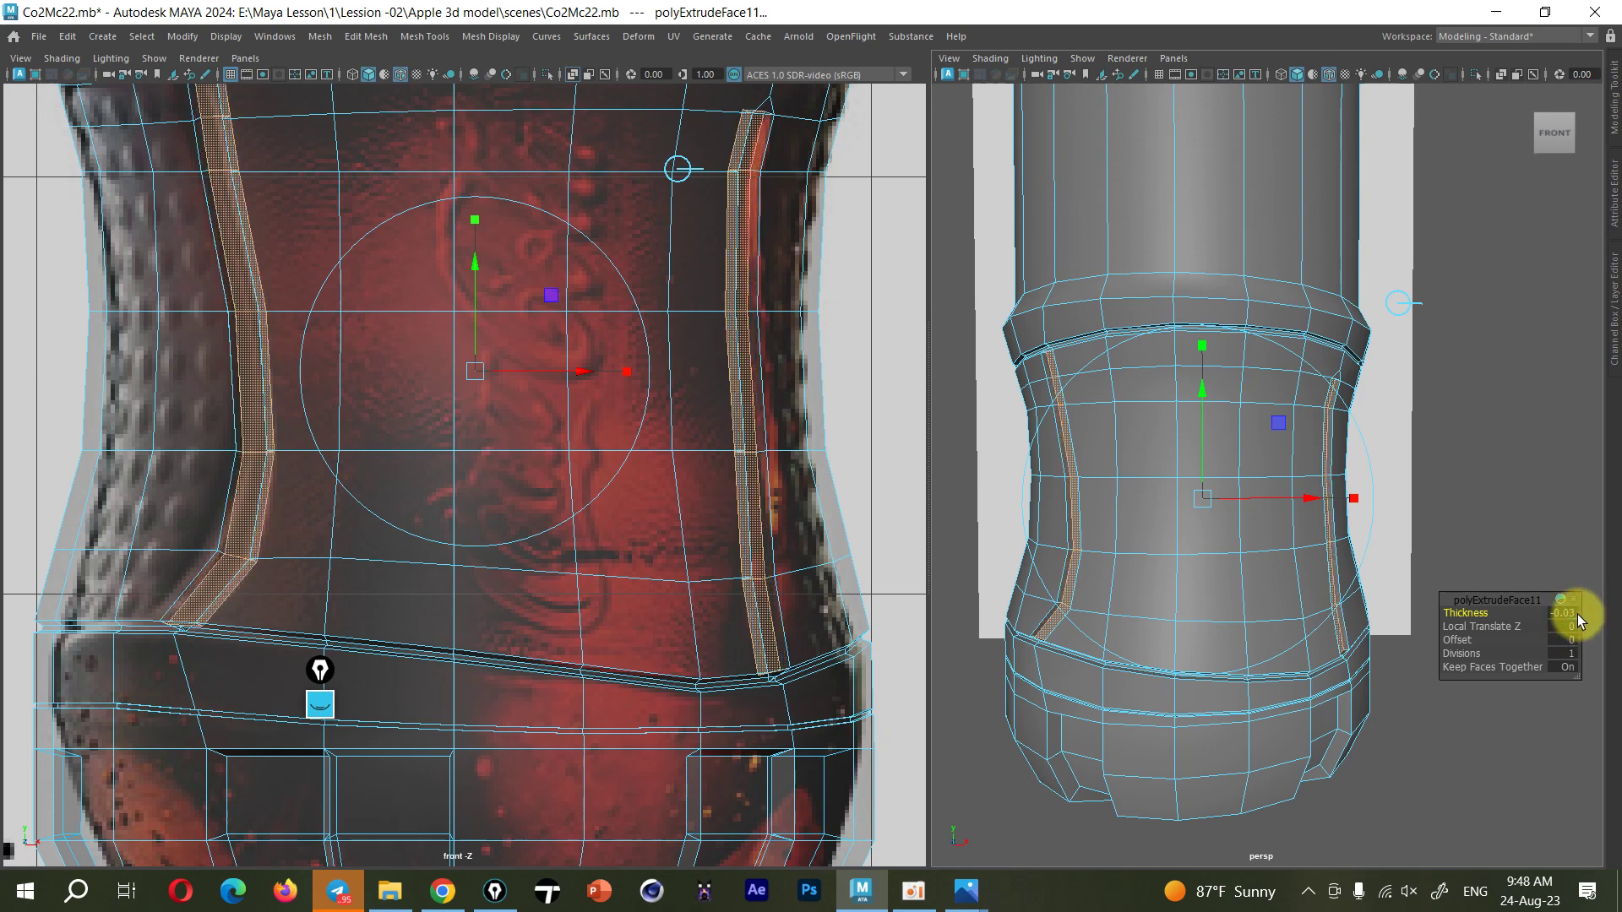
Set the extrude Offset, trying 0.01, 0.05 and 0.02 before settling on 0.03
{"action": "scroll", "coordinate": [1213, 623], "scroll_direction": "up", "scroll_amount": 5}
{"action": "left_click_drag", "start_coordinate": [1177, 641], "coordinate": [1184, 590], "text": "alt"}
{"action": "left_click", "coordinate": [1470, 640]}
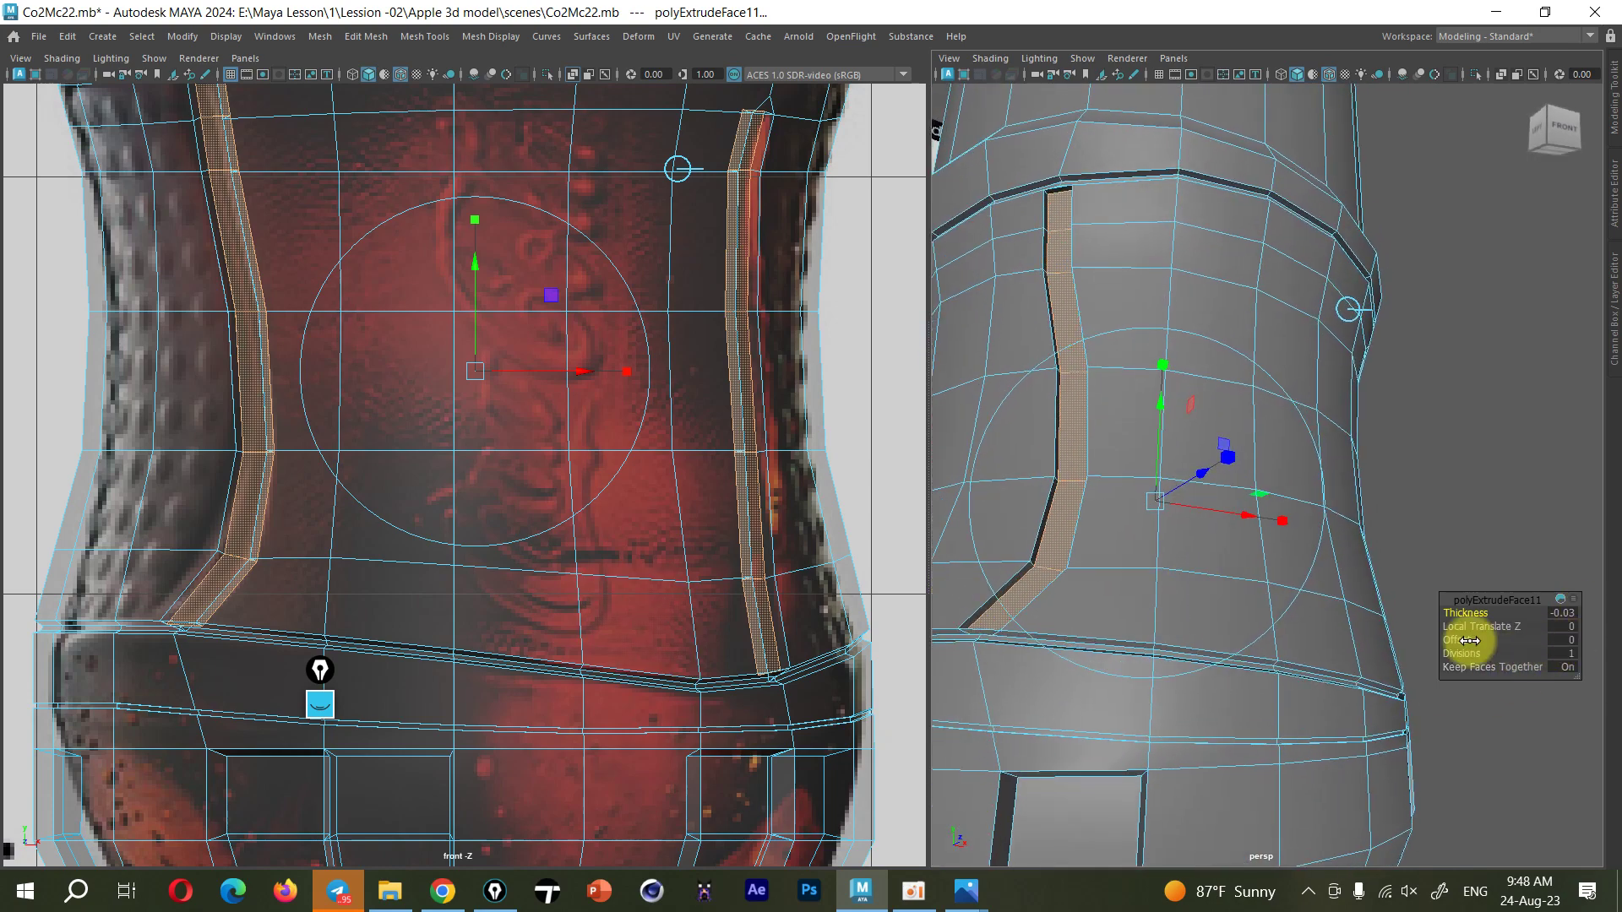
{"action": "middle_click_drag", "start_coordinate": [1469, 640], "coordinate": [1483, 642]}
{"action": "left_click", "coordinate": [1568, 640]}
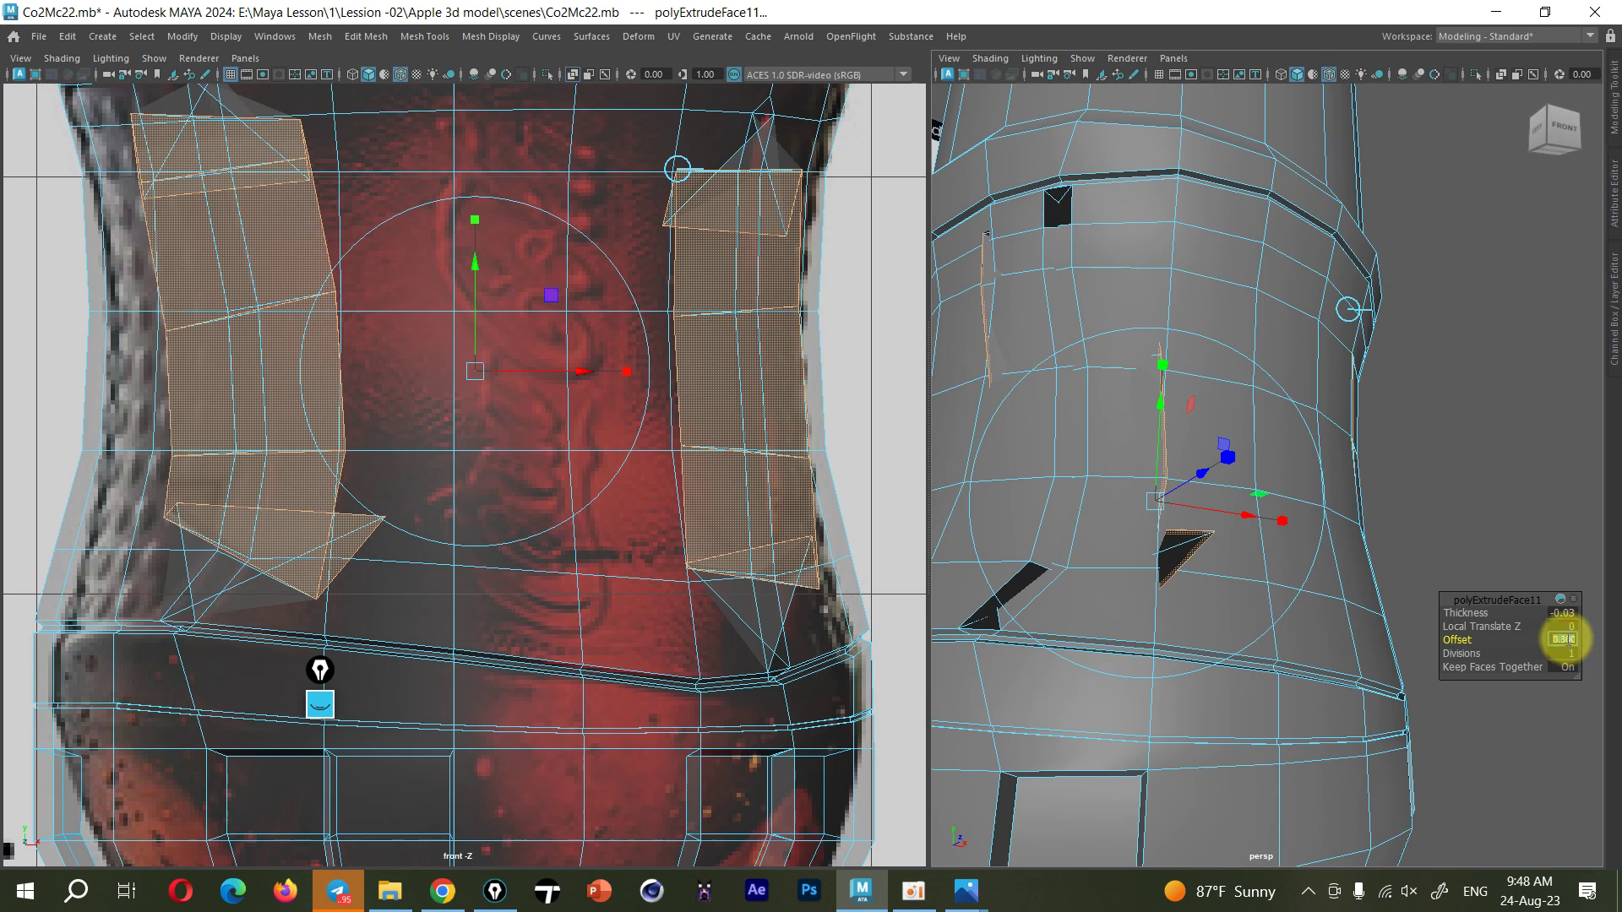
{"action": "type", "text": ".01"}
{"action": "key", "text": "Return"}
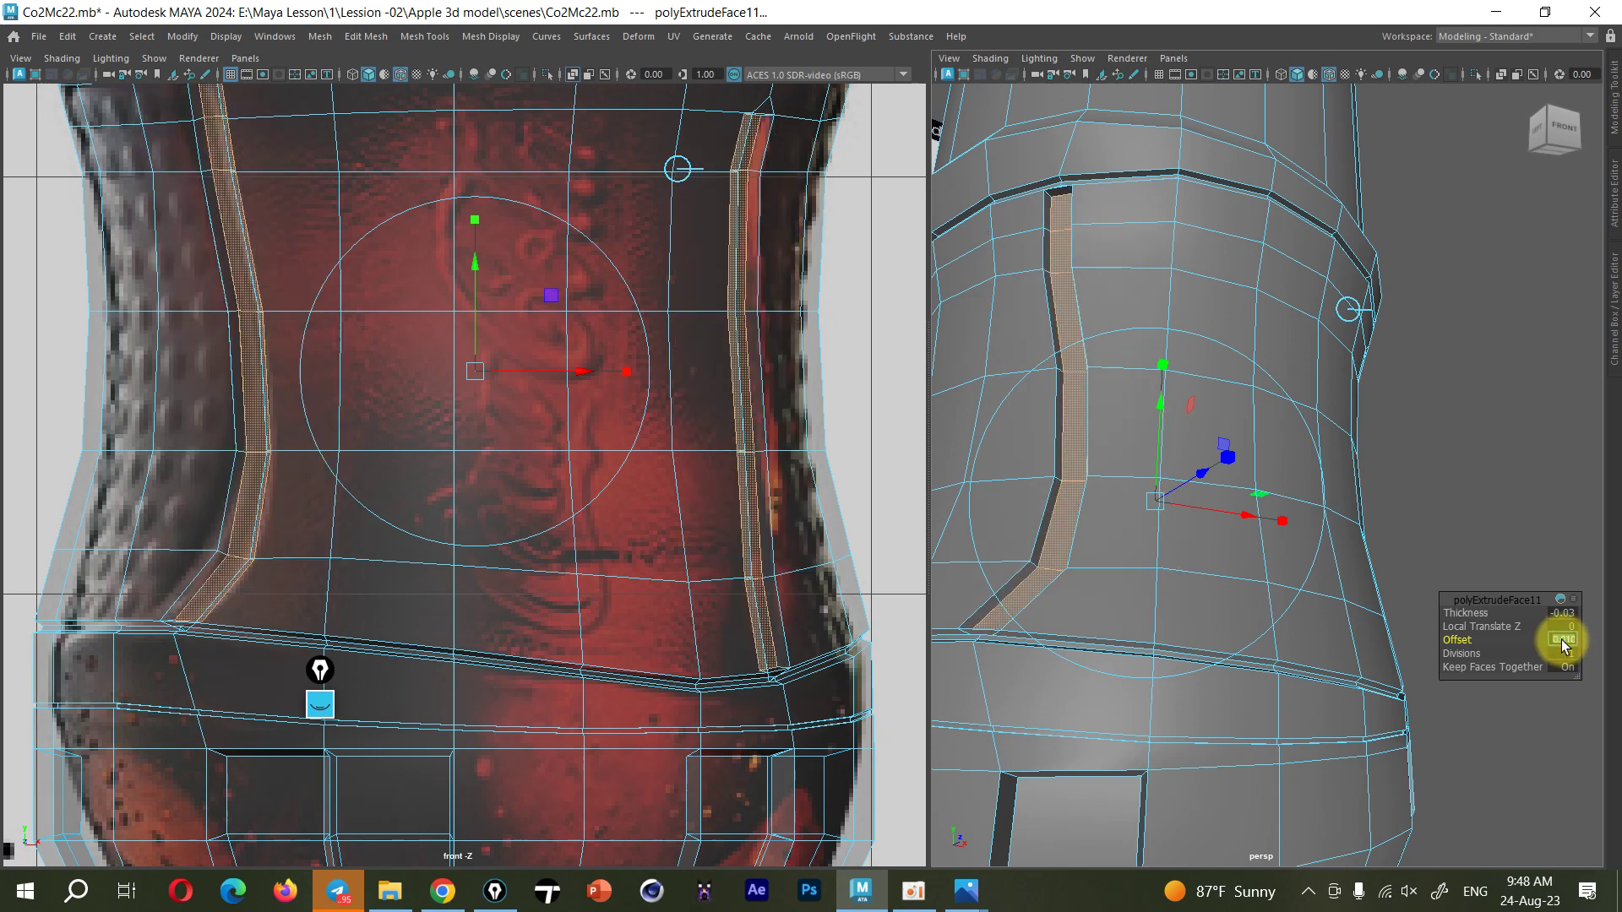
{"action": "left_click", "coordinate": [1562, 641]}
{"action": "key", "text": "Return"}
{"action": "left_click", "coordinate": [1562, 642]}
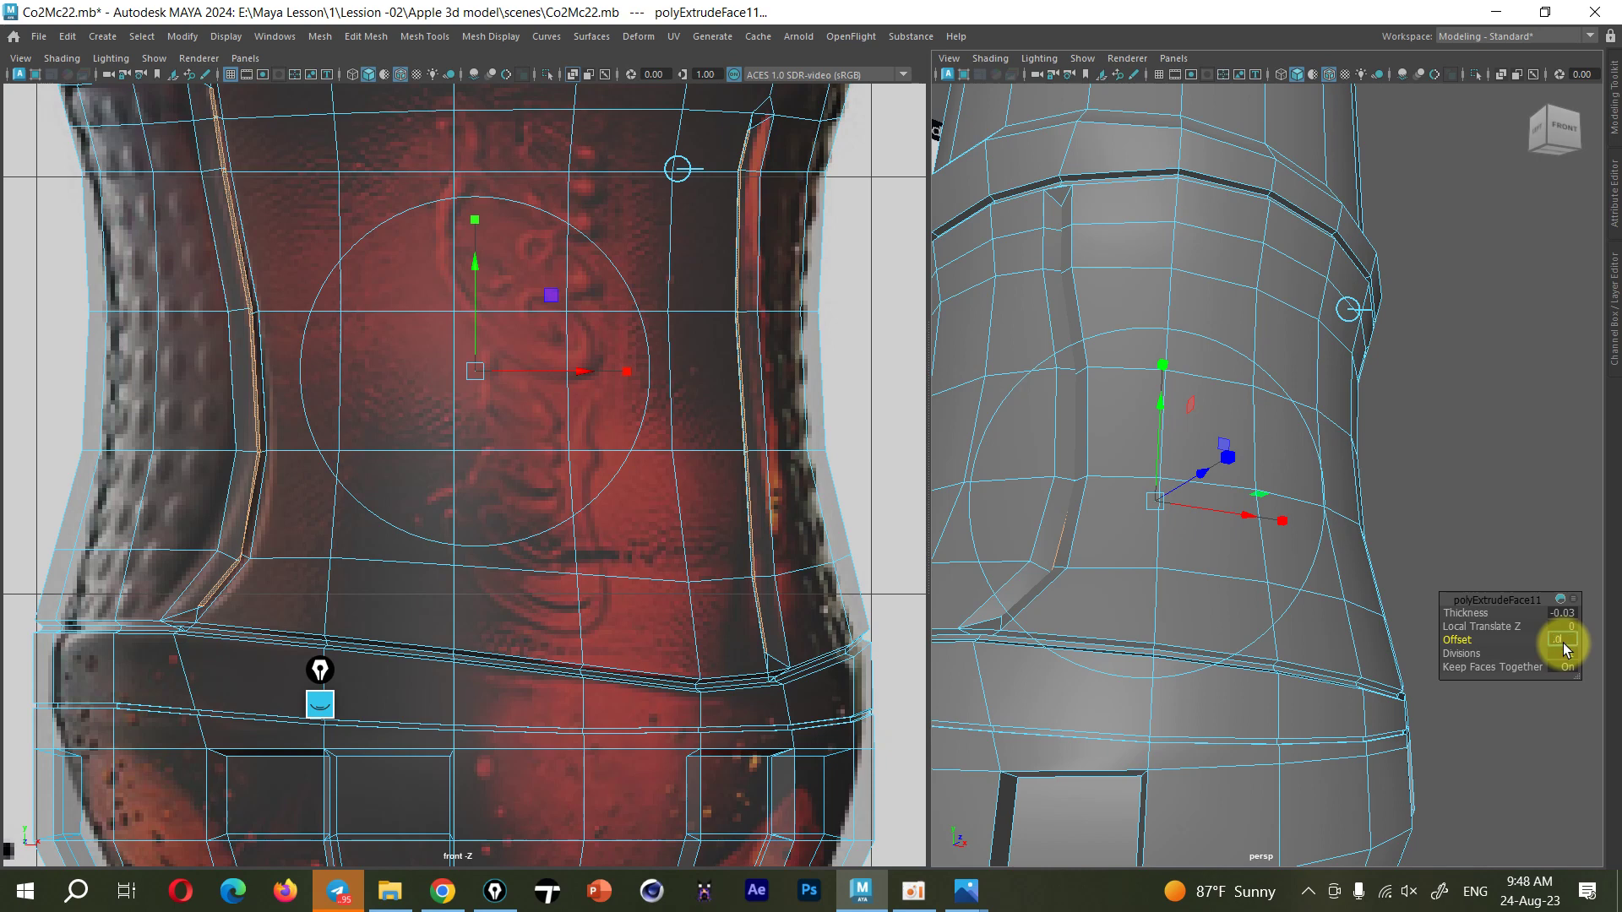
{"action": "key", "text": "Return"}
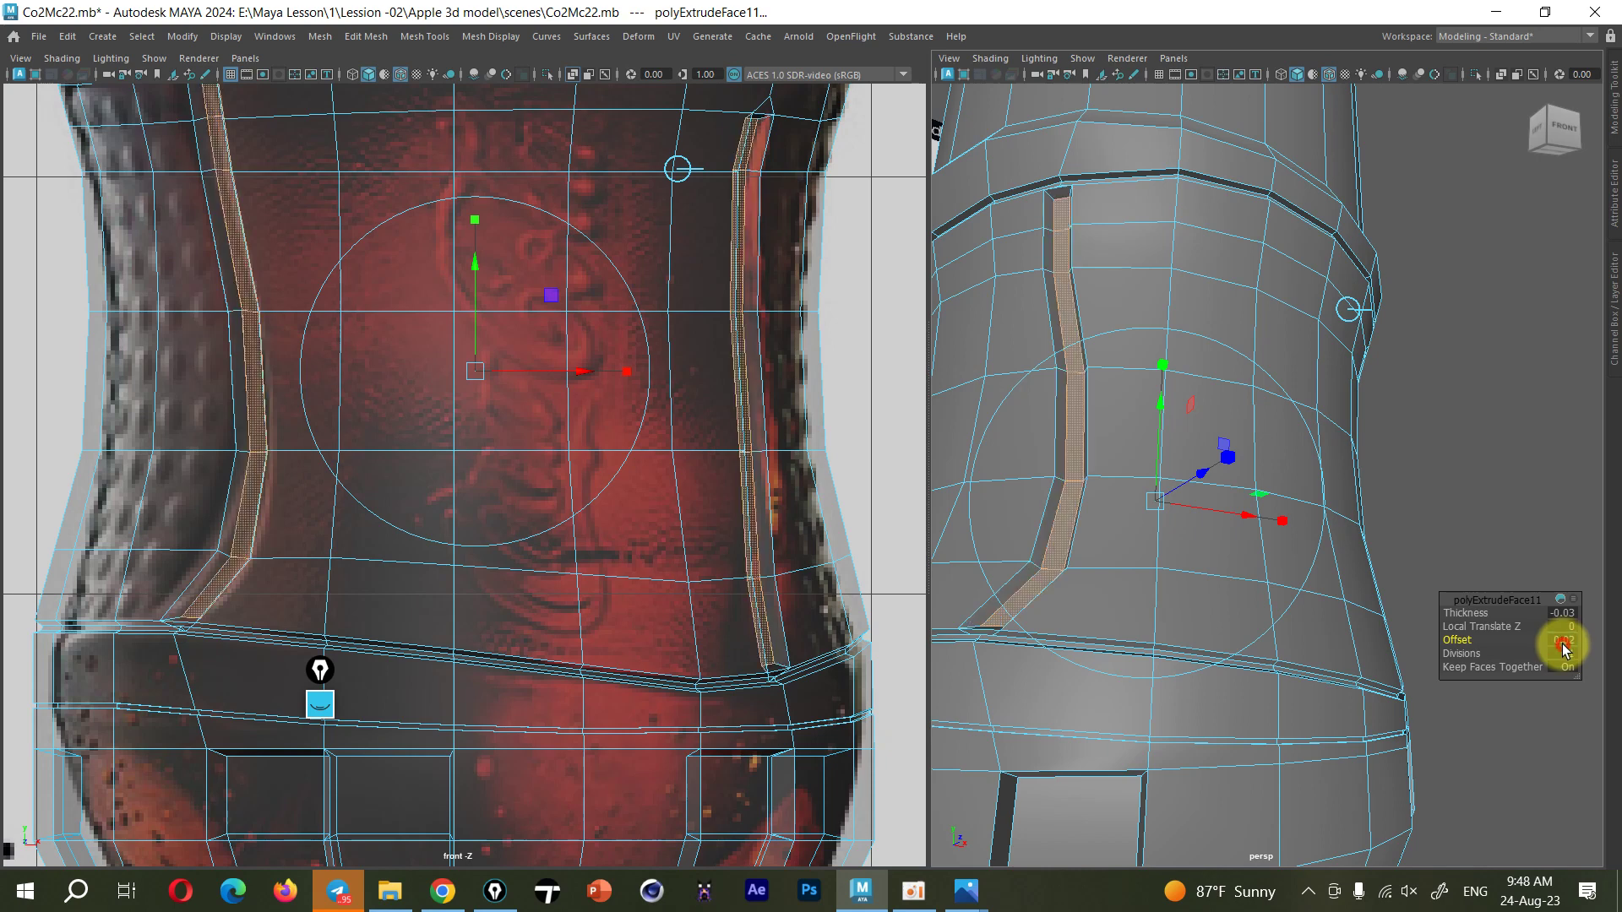
{"action": "type", "text": ".03"}
{"action": "key", "text": "Return"}
Inspect the new grooves, pick a waist face and bring up the selection mode menu
{"action": "left_click_drag", "start_coordinate": [1325, 614], "coordinate": [1344, 625], "text": "alt"}
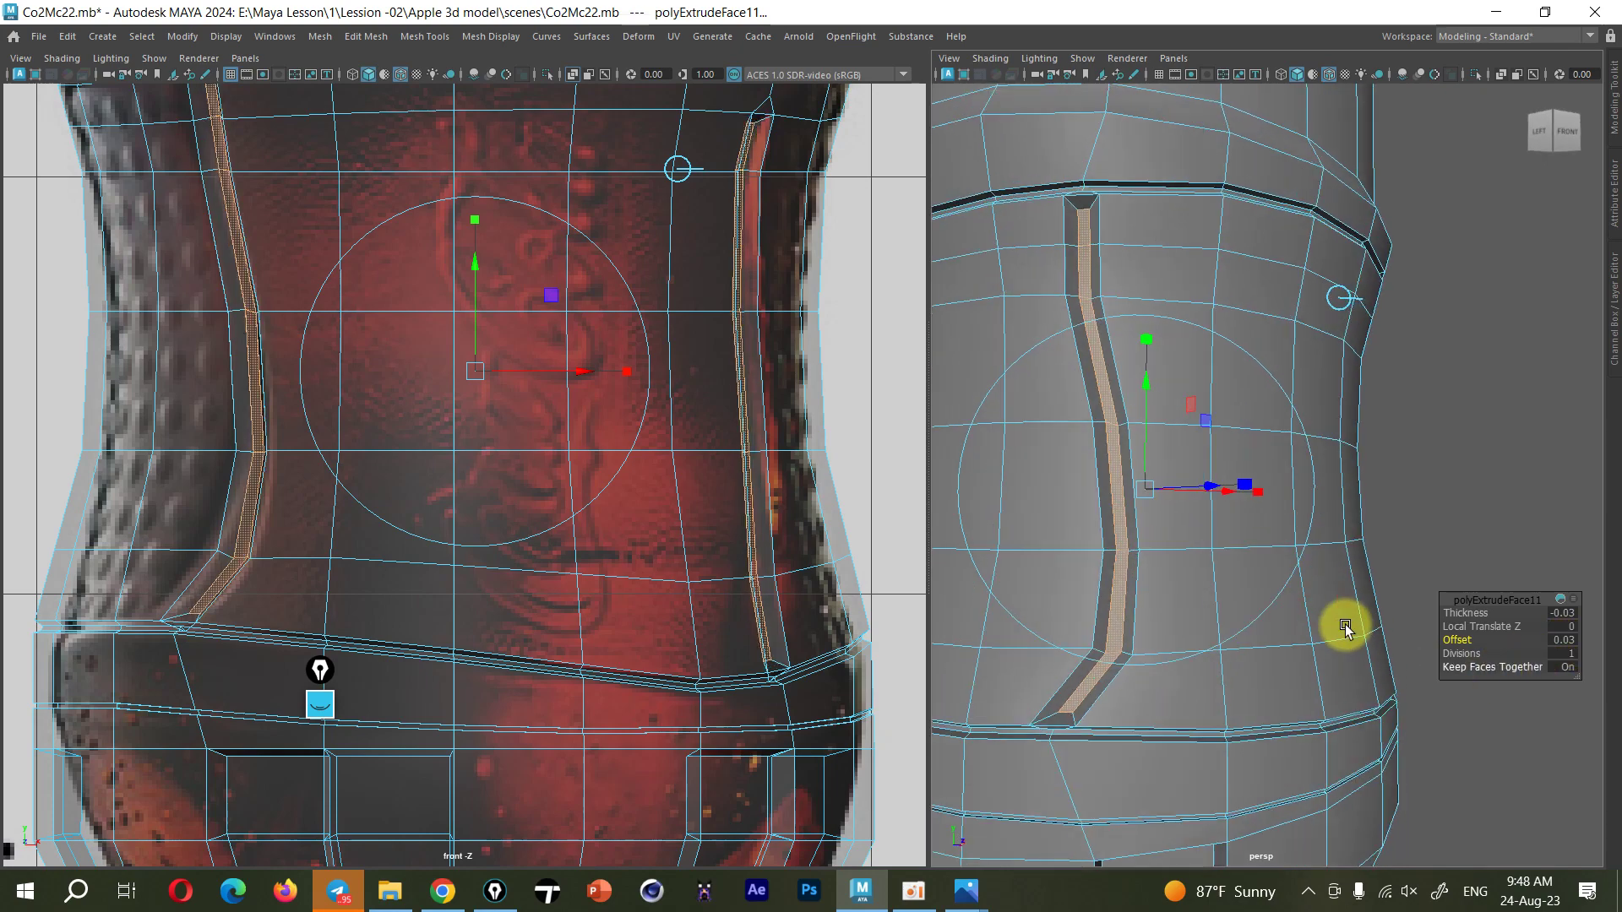
{"action": "left_click", "coordinate": [1190, 502]}
{"action": "mouse_move", "coordinate": [1196, 507]}
{"action": "left_mouse_down", "text": "alt"}
{"action": "mouse_move", "coordinate": [1134, 529]}
{"action": "mouse_move", "coordinate": [1171, 489]}
{"action": "left_mouse_up", "text": "alt"}
{"action": "left_click", "coordinate": [1223, 465]}
{"action": "right_click", "coordinate": [1223, 464]}
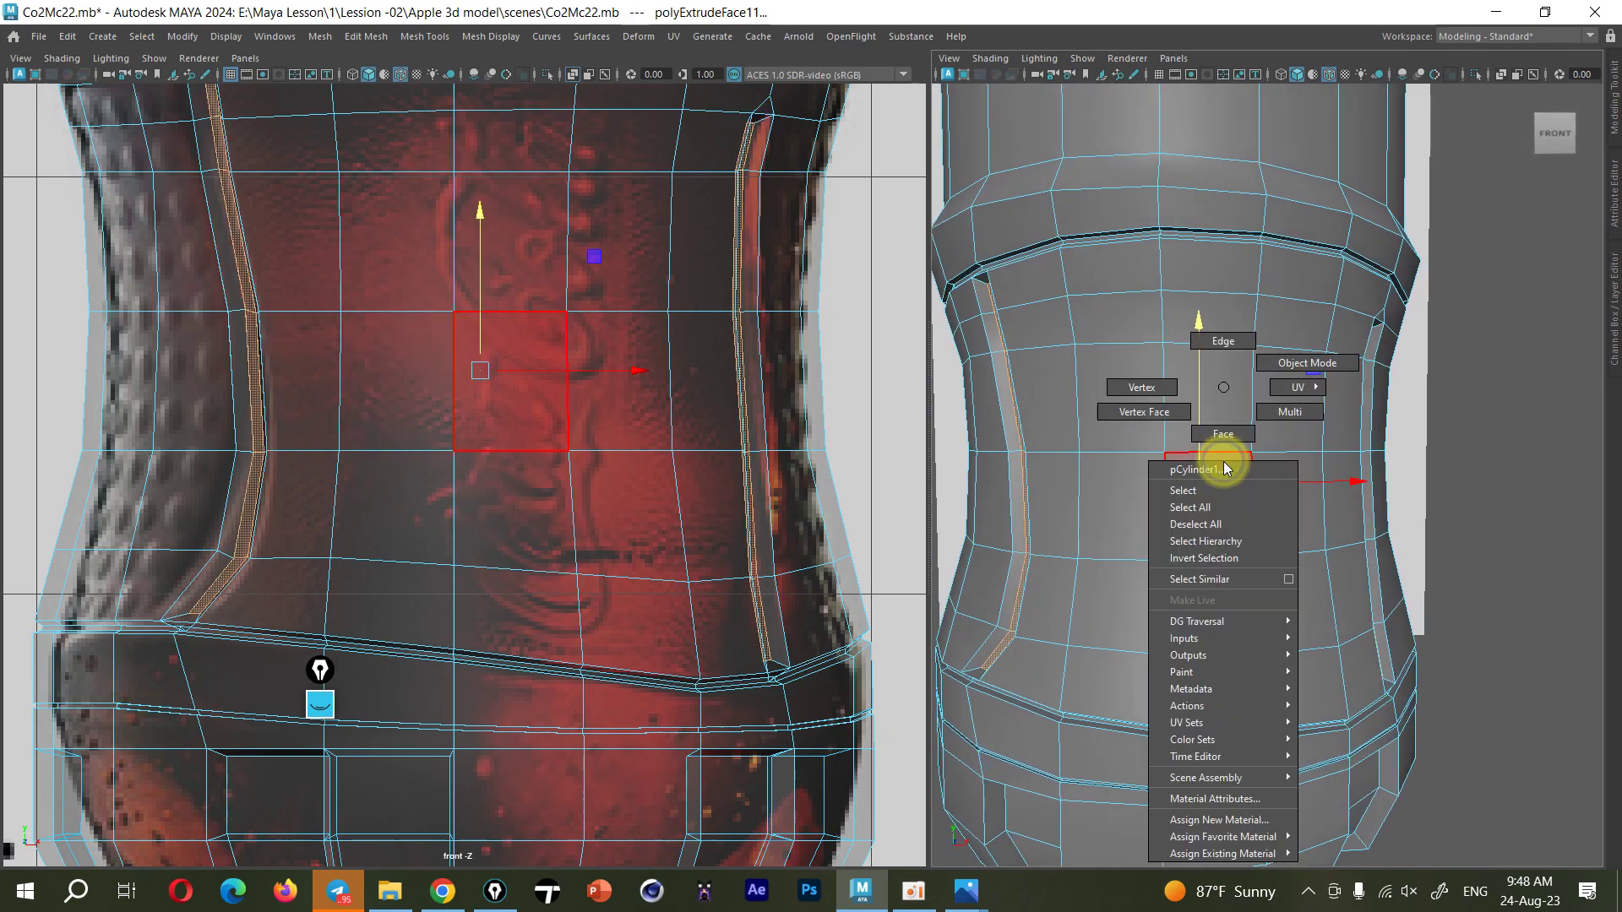
Return to Object Mode and orbit to a high-angle view of the bottle
{"action": "right_click_drag", "start_coordinate": [1223, 461], "coordinate": [1294, 356]}
{"action": "left_click", "coordinate": [1233, 496]}
{"action": "scroll", "coordinate": [1239, 498], "scroll_direction": "down", "scroll_amount": 3}
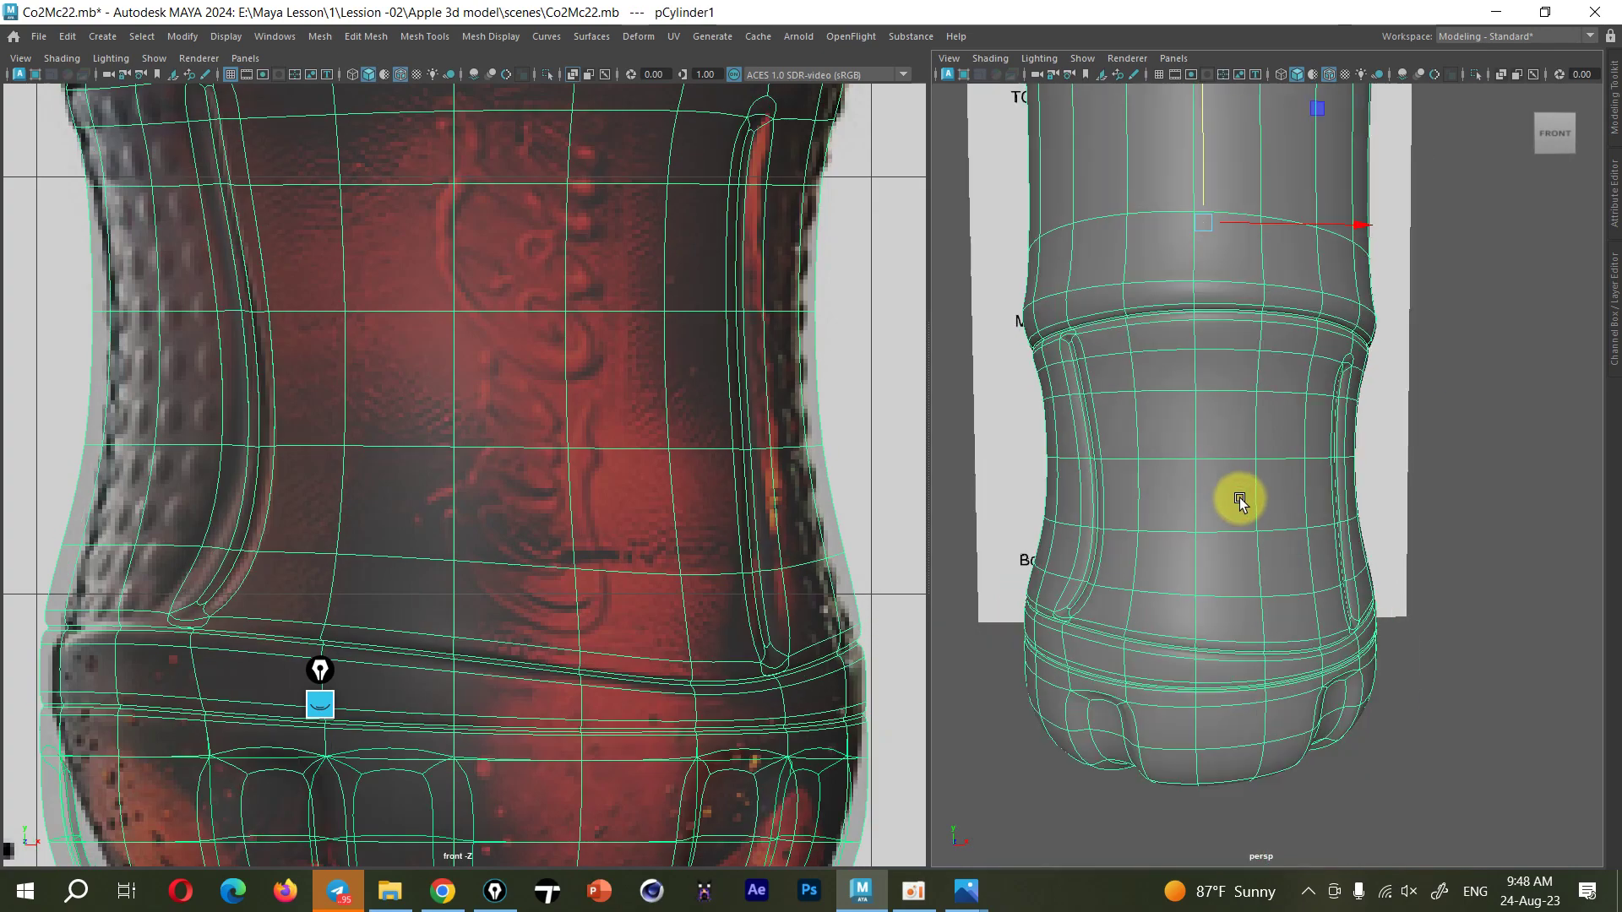
{"action": "left_click", "coordinate": [1451, 454]}
{"action": "mouse_move", "coordinate": [1395, 579]}
{"action": "left_mouse_down", "text": "alt"}
{"action": "mouse_move", "coordinate": [1112, 571]}
{"action": "mouse_move", "coordinate": [1373, 571]}
{"action": "mouse_move", "coordinate": [1297, 581]}
{"action": "mouse_move", "coordinate": [1339, 550]}
{"action": "mouse_move", "coordinate": [1250, 543]}
{"action": "mouse_move", "coordinate": [1416, 561]}
{"action": "mouse_move", "coordinate": [1531, 550]}
{"action": "mouse_move", "coordinate": [1315, 550]}
{"action": "left_mouse_up", "text": "alt"}
{"action": "scroll", "coordinate": [1250, 543], "scroll_direction": "down", "scroll_amount": 3}
Select the whole bottle in the front view, framed on the label area
{"action": "mouse_move", "coordinate": [566, 514]}
{"action": "middle_mouse_down", "text": "alt"}
{"action": "mouse_move", "coordinate": [544, 468]}
{"action": "mouse_move", "coordinate": [591, 657]}
{"action": "middle_mouse_up", "text": "alt"}
{"action": "left_click", "coordinate": [546, 490]}
{"action": "mouse_move", "coordinate": [546, 490]}
{"action": "middle_mouse_down", "text": "alt"}
{"action": "mouse_move", "coordinate": [580, 539]}
{"action": "mouse_move", "coordinate": [521, 587]}
{"action": "mouse_move", "coordinate": [543, 591]}
{"action": "mouse_move", "coordinate": [572, 503]}
{"action": "mouse_move", "coordinate": [595, 620]}
{"action": "middle_mouse_up", "text": "alt"}
{"action": "scroll", "coordinate": [595, 620], "scroll_direction": "down", "scroll_amount": 3}
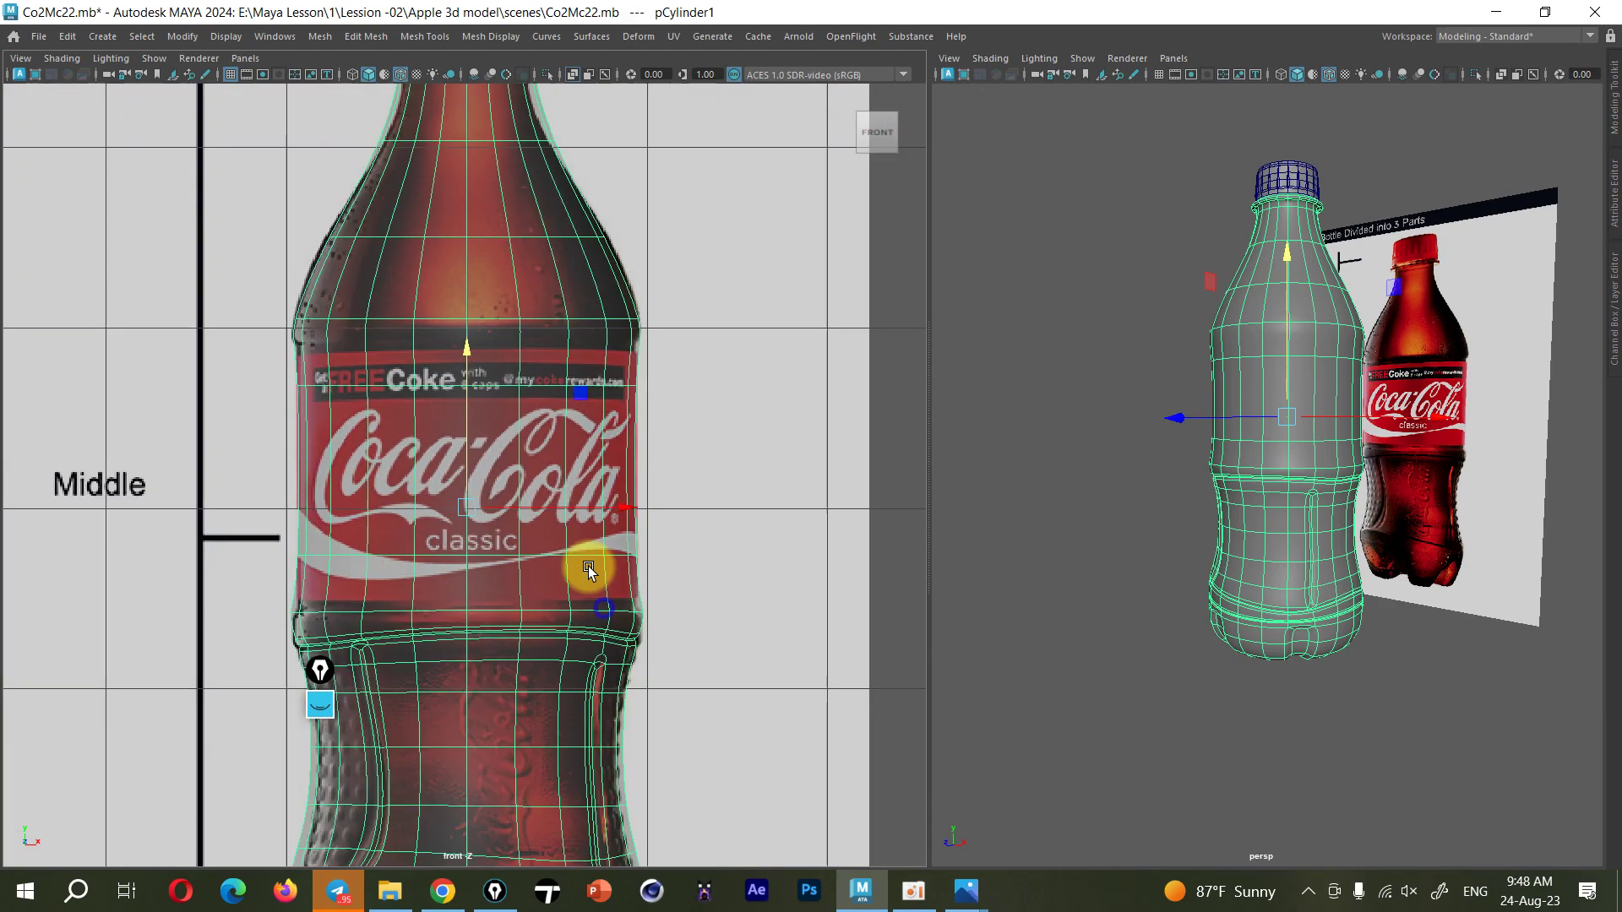
{"action": "scroll", "coordinate": [591, 590], "scroll_direction": "up", "scroll_amount": 2}
{"action": "scroll", "coordinate": [594, 576], "scroll_direction": "up", "scroll_amount": 1}
{"action": "scroll", "coordinate": [706, 532], "scroll_direction": "down", "scroll_amount": 1}
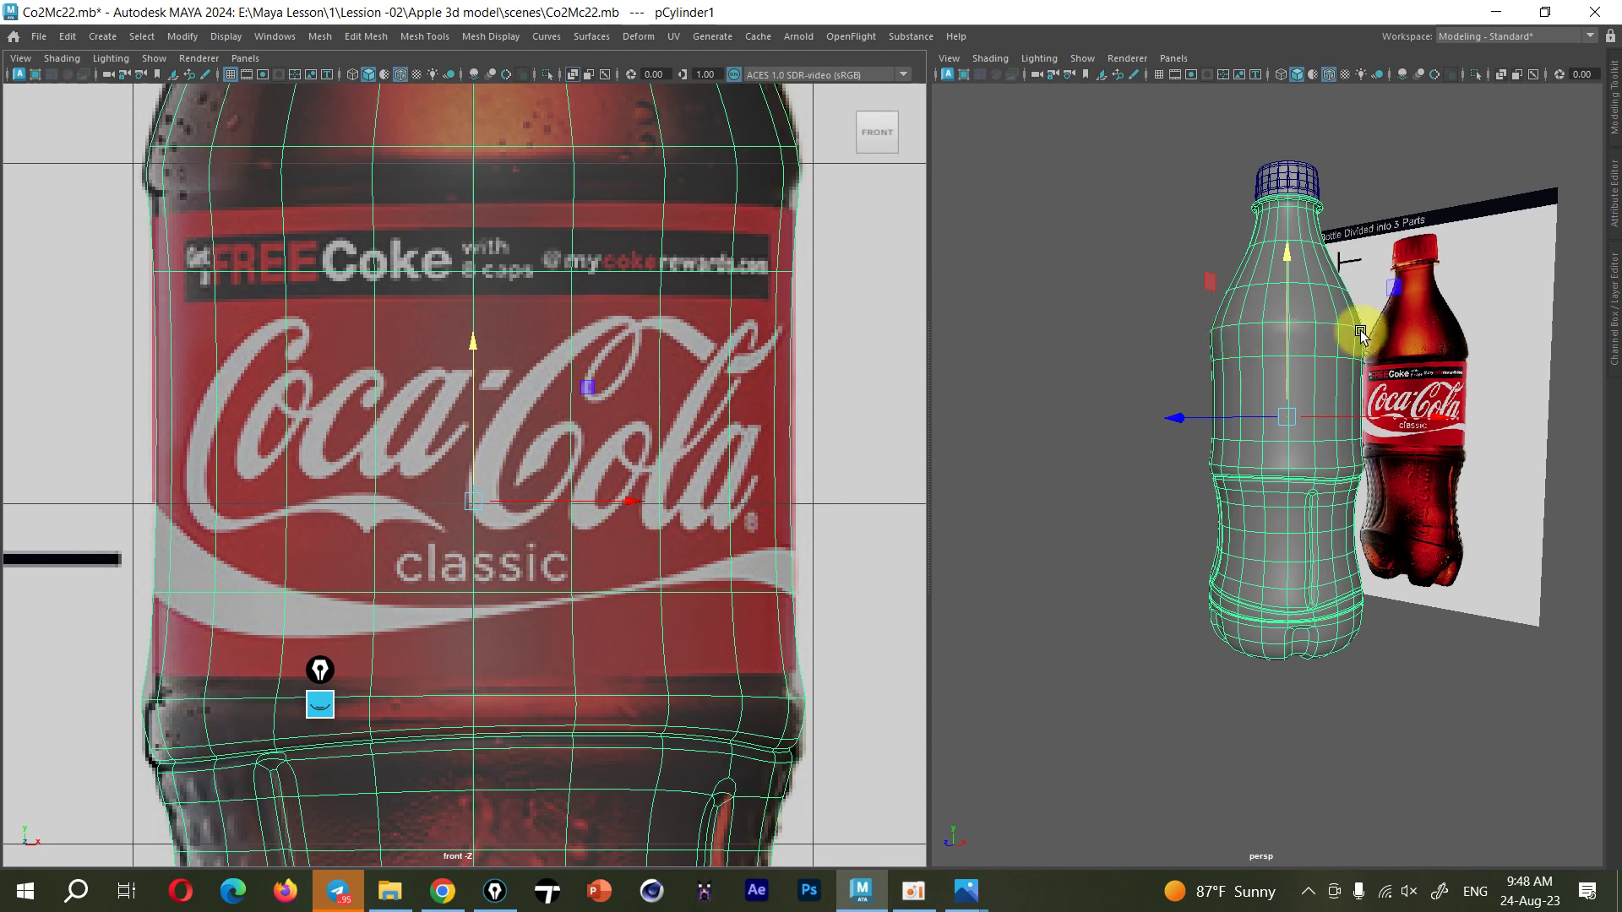
Turn off smooth preview to show the low-poly cage and open the Mesh Display menu
{"action": "key", "text": "1"}
{"action": "middle_click_drag", "start_coordinate": [595, 436], "coordinate": [601, 442], "text": "alt"}
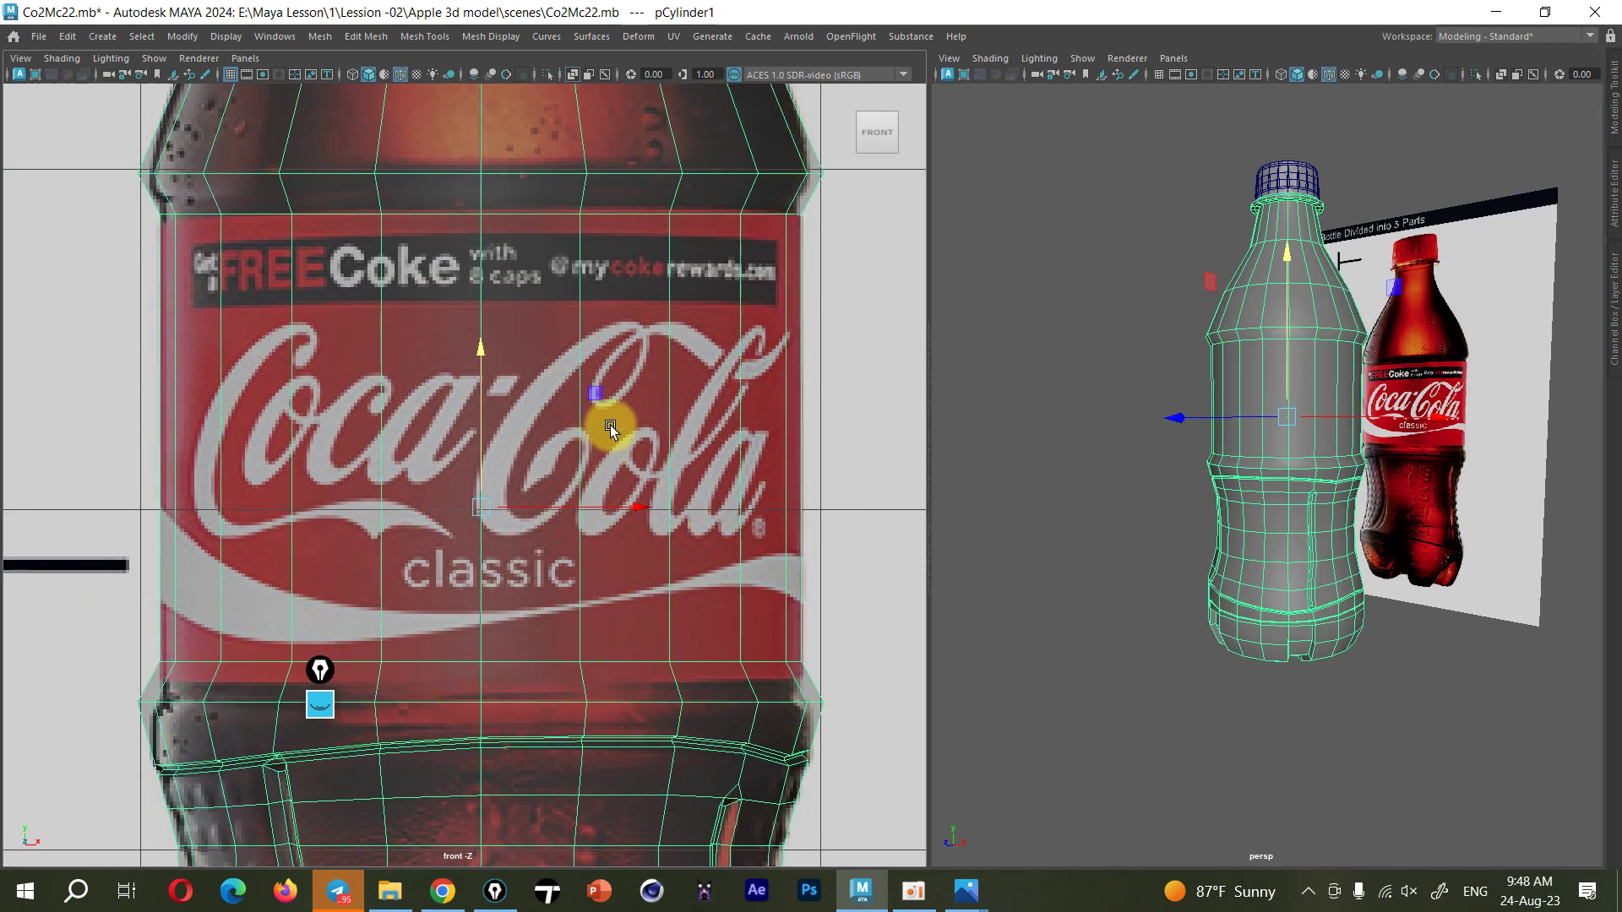
{"action": "left_click", "coordinate": [490, 36]}
{"action": "mouse_move", "coordinate": [424, 35]}
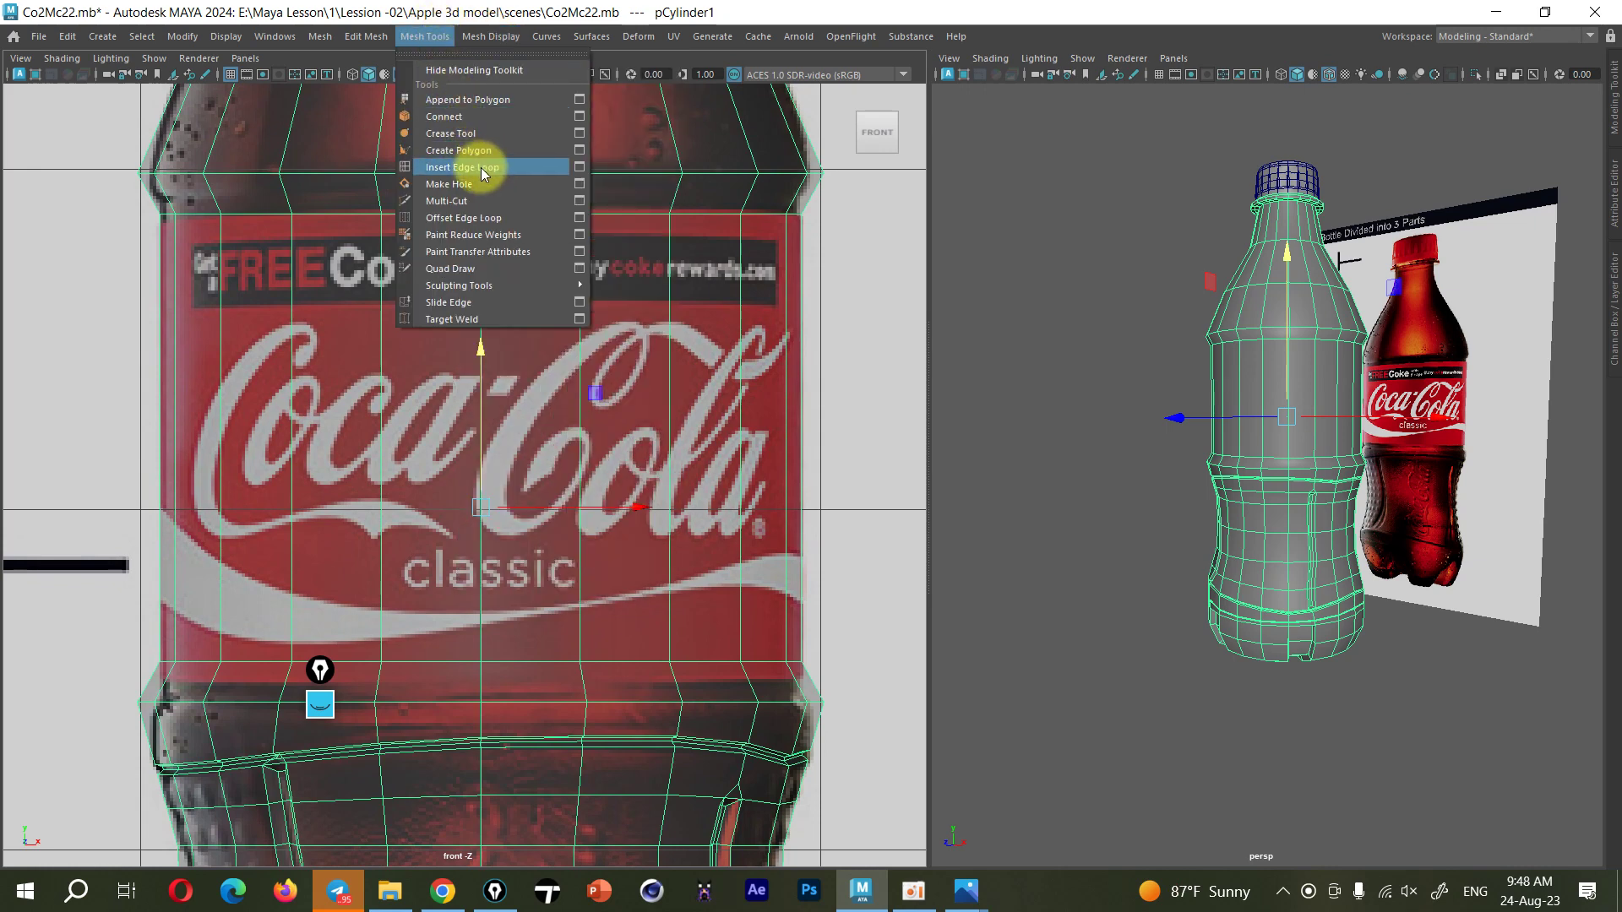
Insert two edge loops along the bottom border of the label section
{"action": "left_click", "coordinate": [471, 167]}
{"action": "scroll", "coordinate": [812, 667], "scroll_direction": "up", "scroll_amount": 1}
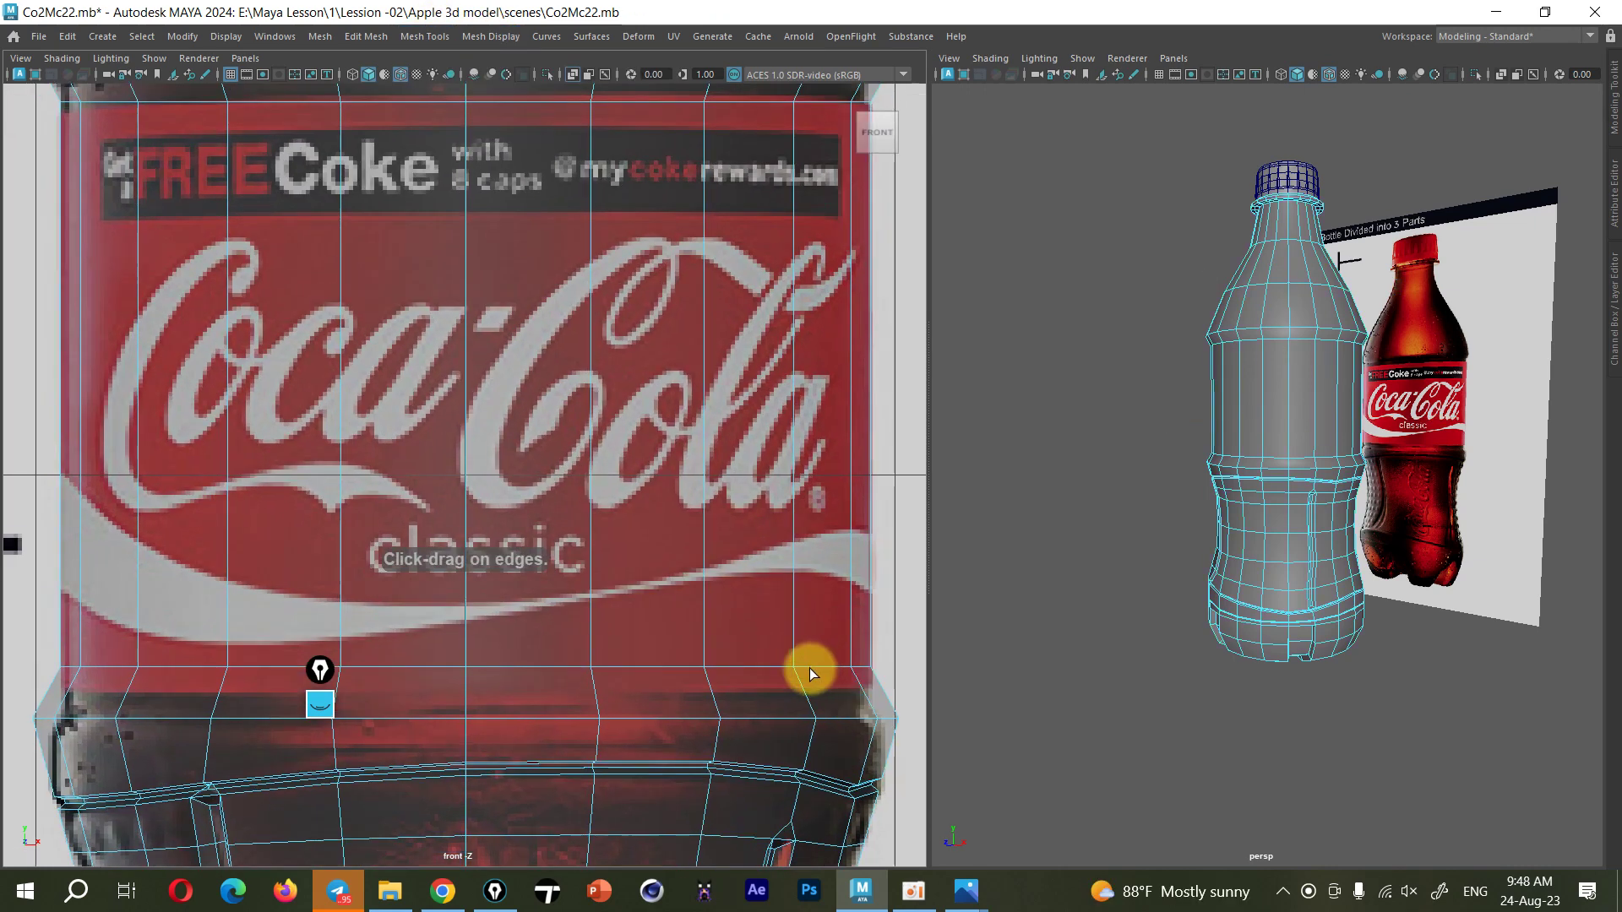
{"action": "scroll", "coordinate": [809, 667], "scroll_direction": "up", "scroll_amount": 1}
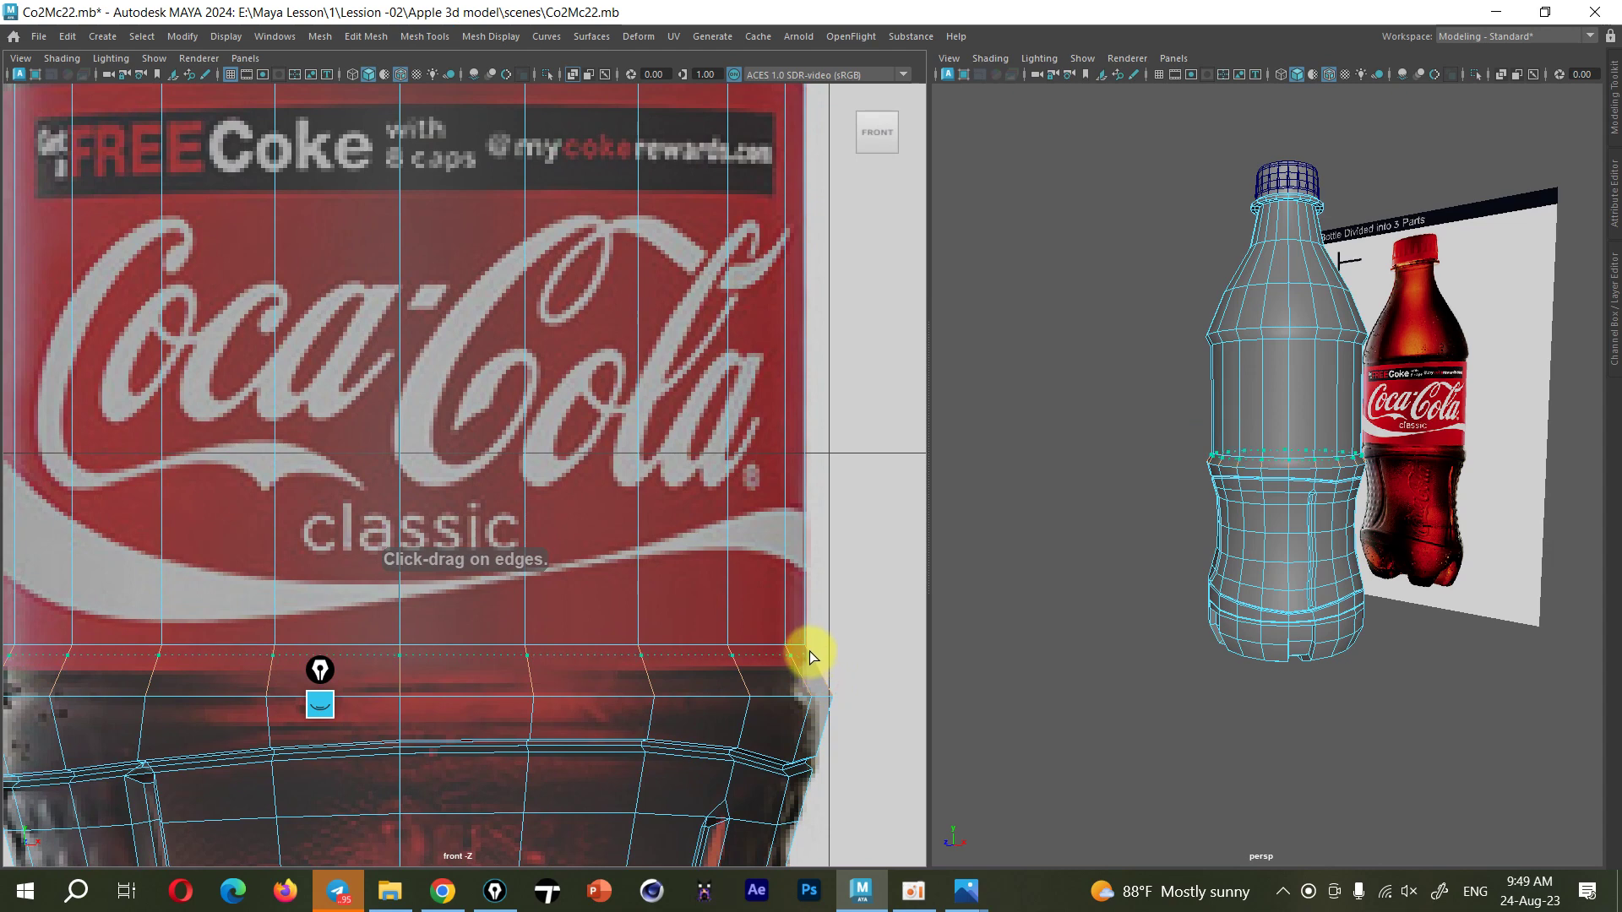
{"action": "left_click", "coordinate": [808, 651]}
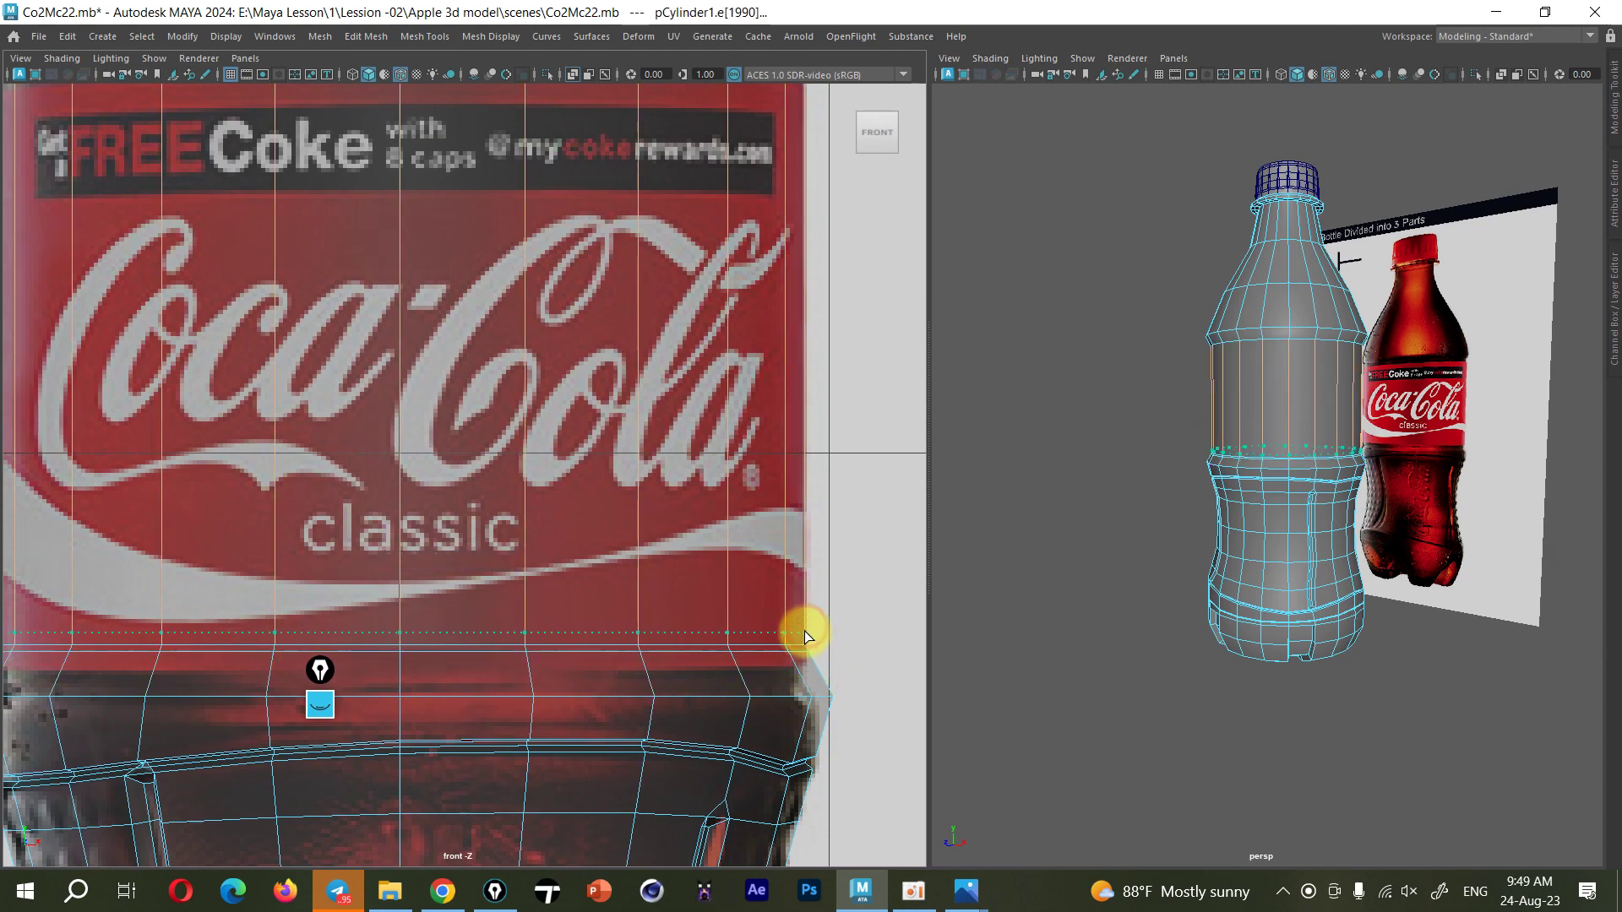
{"action": "left_click", "coordinate": [804, 642]}
{"action": "key", "text": "f"}
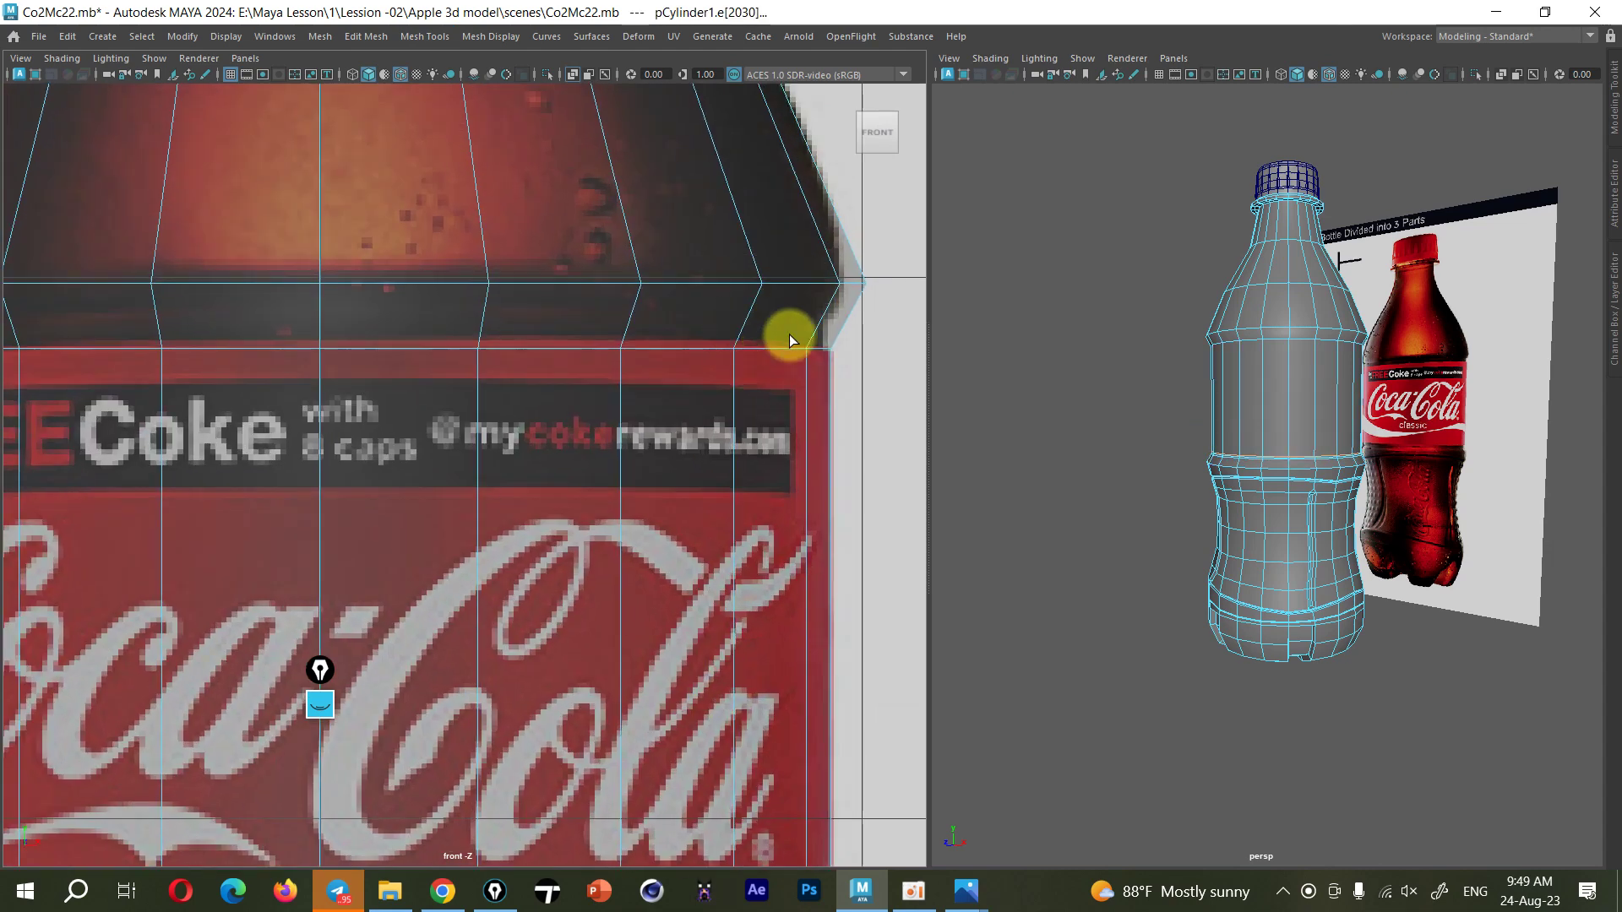
Insert two edge loops along the label's top border, then reselect the whole bottle with F8
{"action": "left_click", "coordinate": [830, 356]}
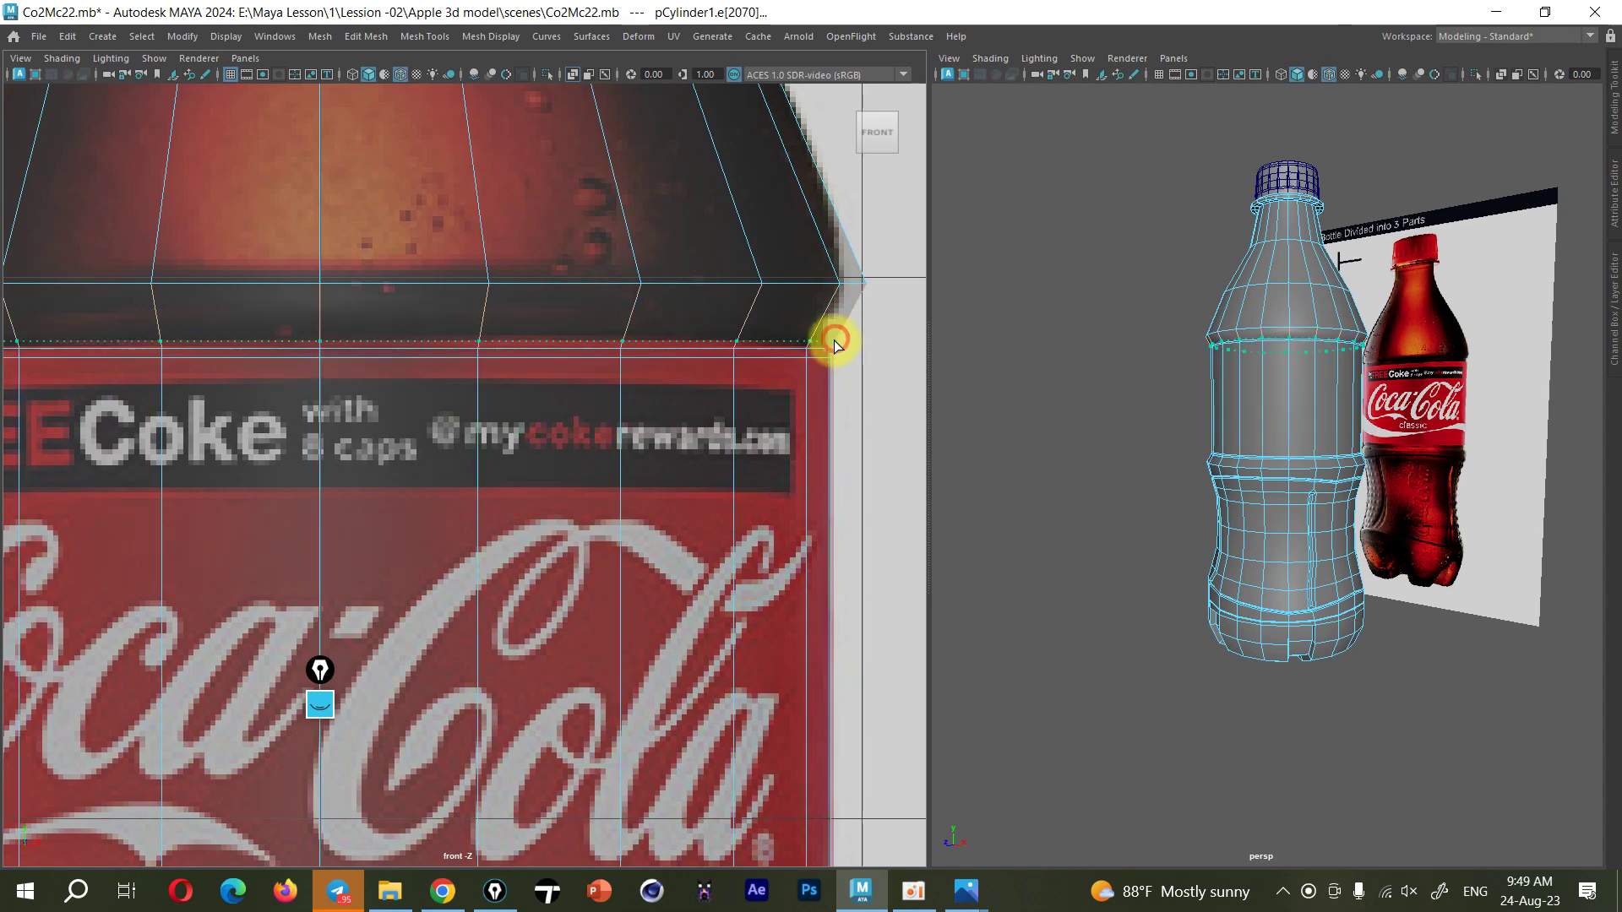
{"action": "left_click", "coordinate": [834, 344]}
{"action": "key", "text": "w"}
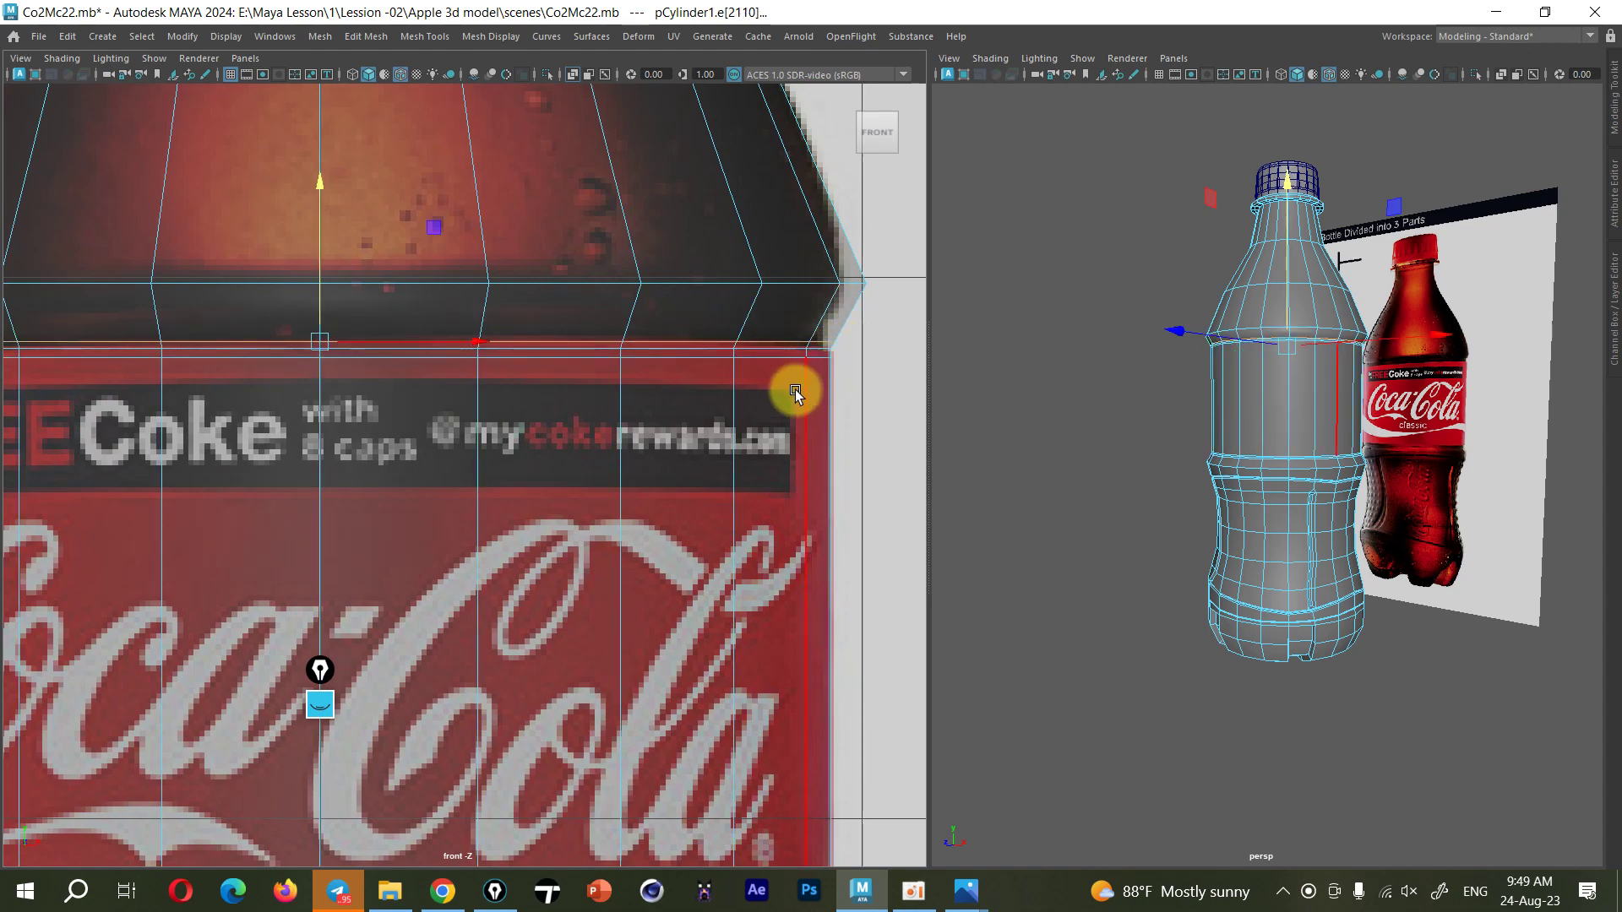
{"action": "left_click", "coordinate": [1189, 406]}
{"action": "right_click", "coordinate": [1267, 409]}
{"action": "key", "text": "F8"}
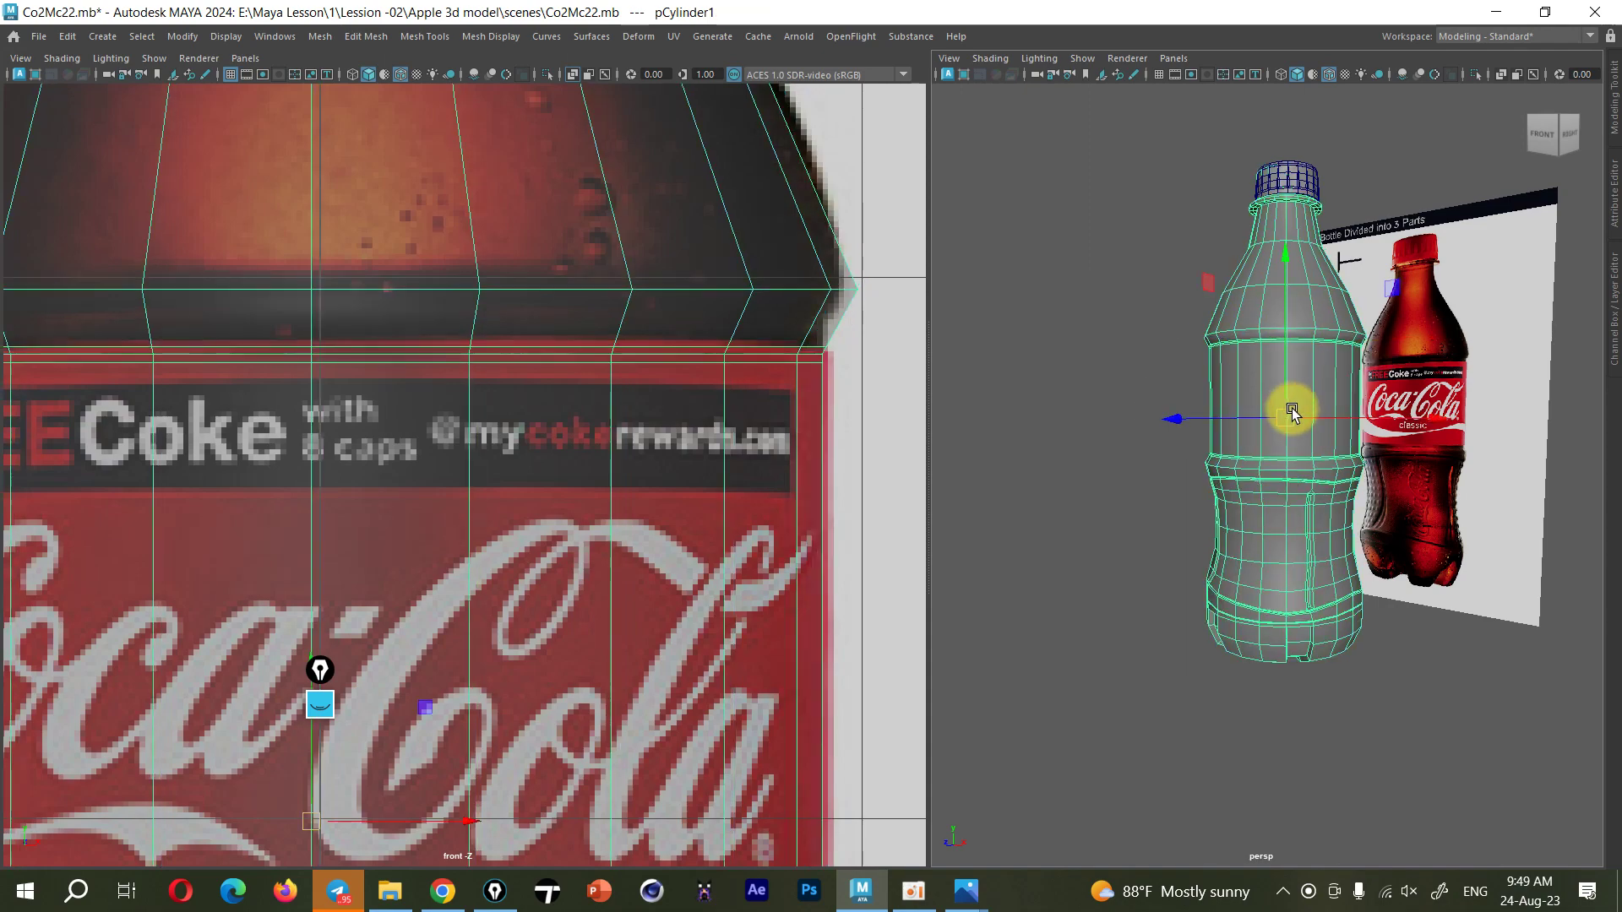
Deselect the bottle and orbit the perspective view to frame its neck and cap
{"action": "left_click", "coordinate": [1117, 434]}
{"action": "mouse_move", "coordinate": [1215, 439]}
{"action": "left_mouse_down", "text": "alt"}
{"action": "mouse_move", "coordinate": [1409, 446]}
{"action": "mouse_move", "coordinate": [1003, 439]}
{"action": "left_mouse_up", "text": "alt"}
{"action": "scroll", "coordinate": [681, 518], "scroll_direction": "down", "scroll_amount": 5}
{"action": "middle_click_drag", "start_coordinate": [681, 518], "coordinate": [611, 399], "text": "alt"}
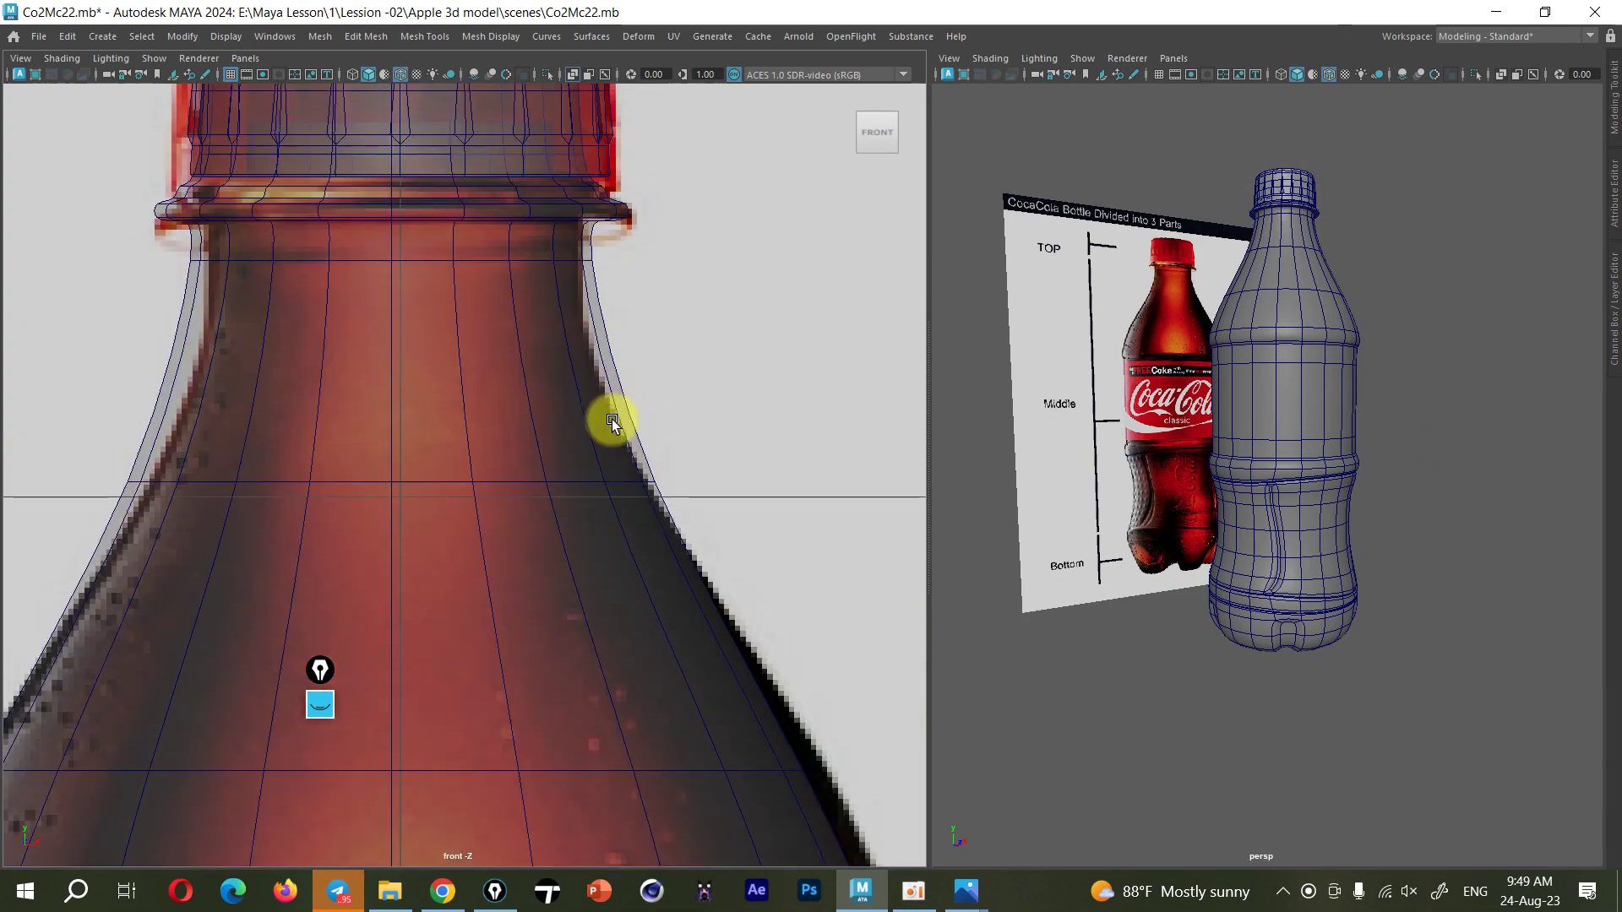
{"action": "scroll", "coordinate": [611, 399], "scroll_direction": "down", "scroll_amount": 3}
{"action": "scroll", "coordinate": [1149, 510], "scroll_direction": "up", "scroll_amount": 5}
{"action": "scroll", "coordinate": [1241, 483], "scroll_direction": "up", "scroll_amount": 3}
{"action": "mouse_move", "coordinate": [1291, 402]}
{"action": "left_mouse_down", "text": "alt"}
{"action": "mouse_move", "coordinate": [1284, 455]}
{"action": "mouse_move", "coordinate": [1292, 433]}
{"action": "left_mouse_up", "text": "alt"}
{"action": "scroll", "coordinate": [1290, 431], "scroll_direction": "down", "scroll_amount": 3}
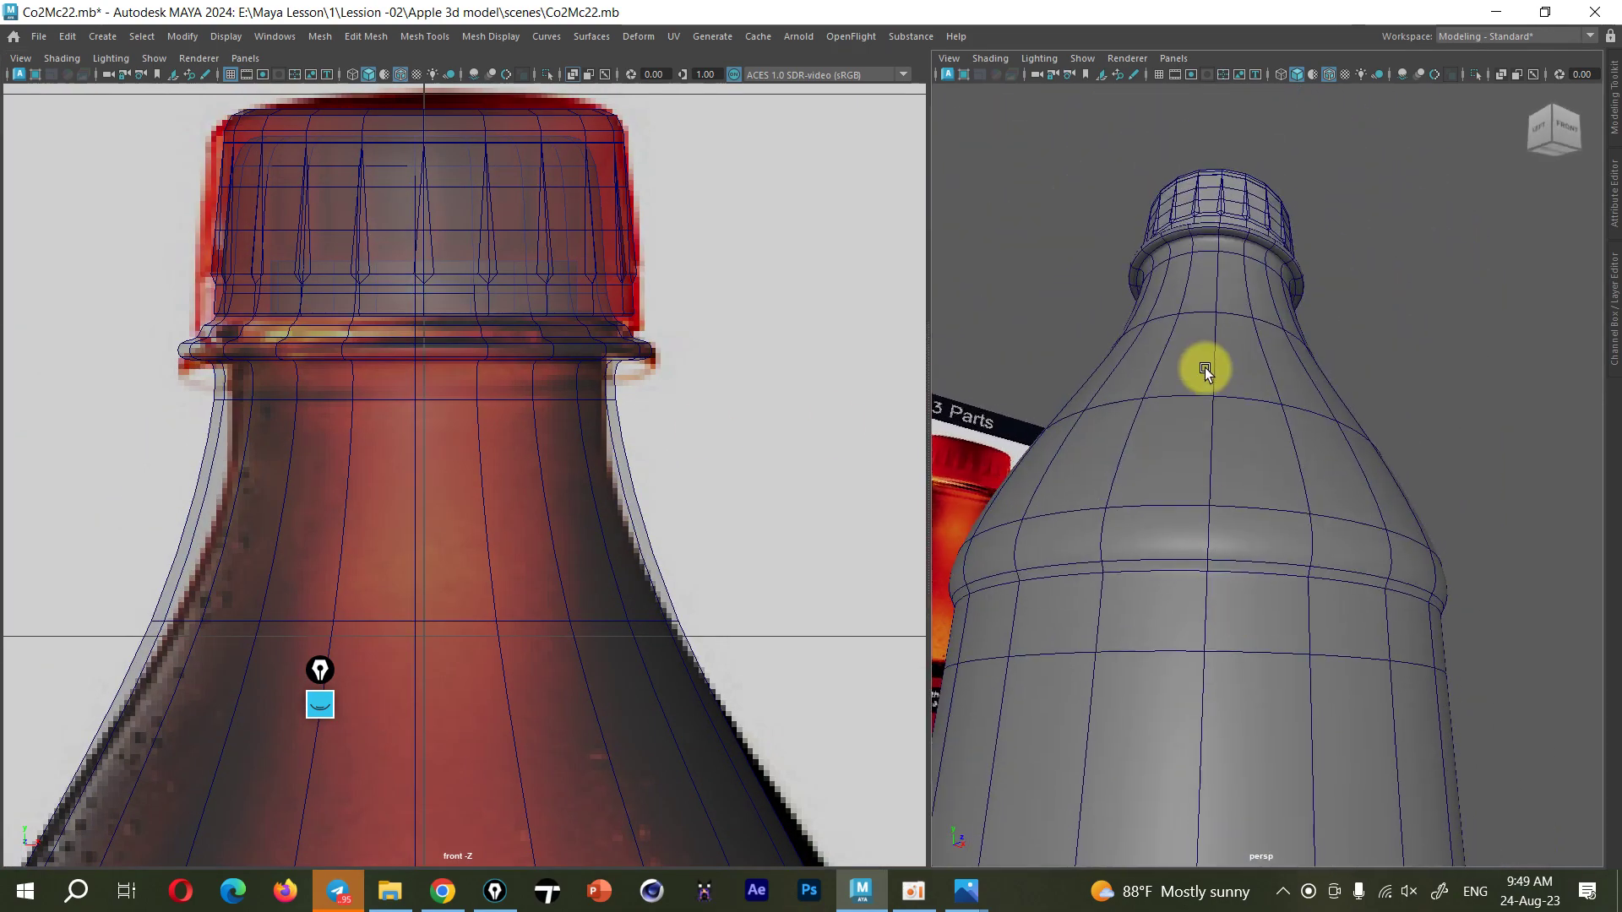
{"action": "scroll", "coordinate": [1182, 557], "scroll_direction": "up", "scroll_amount": 3}
{"action": "scroll", "coordinate": [1173, 540], "scroll_direction": "up", "scroll_amount": 3}
Select the bottle and turn off smooth mesh preview to show the blocky cage
{"action": "left_click", "coordinate": [1125, 588]}
{"action": "scroll", "coordinate": [1218, 609], "scroll_direction": "up", "scroll_amount": 3}
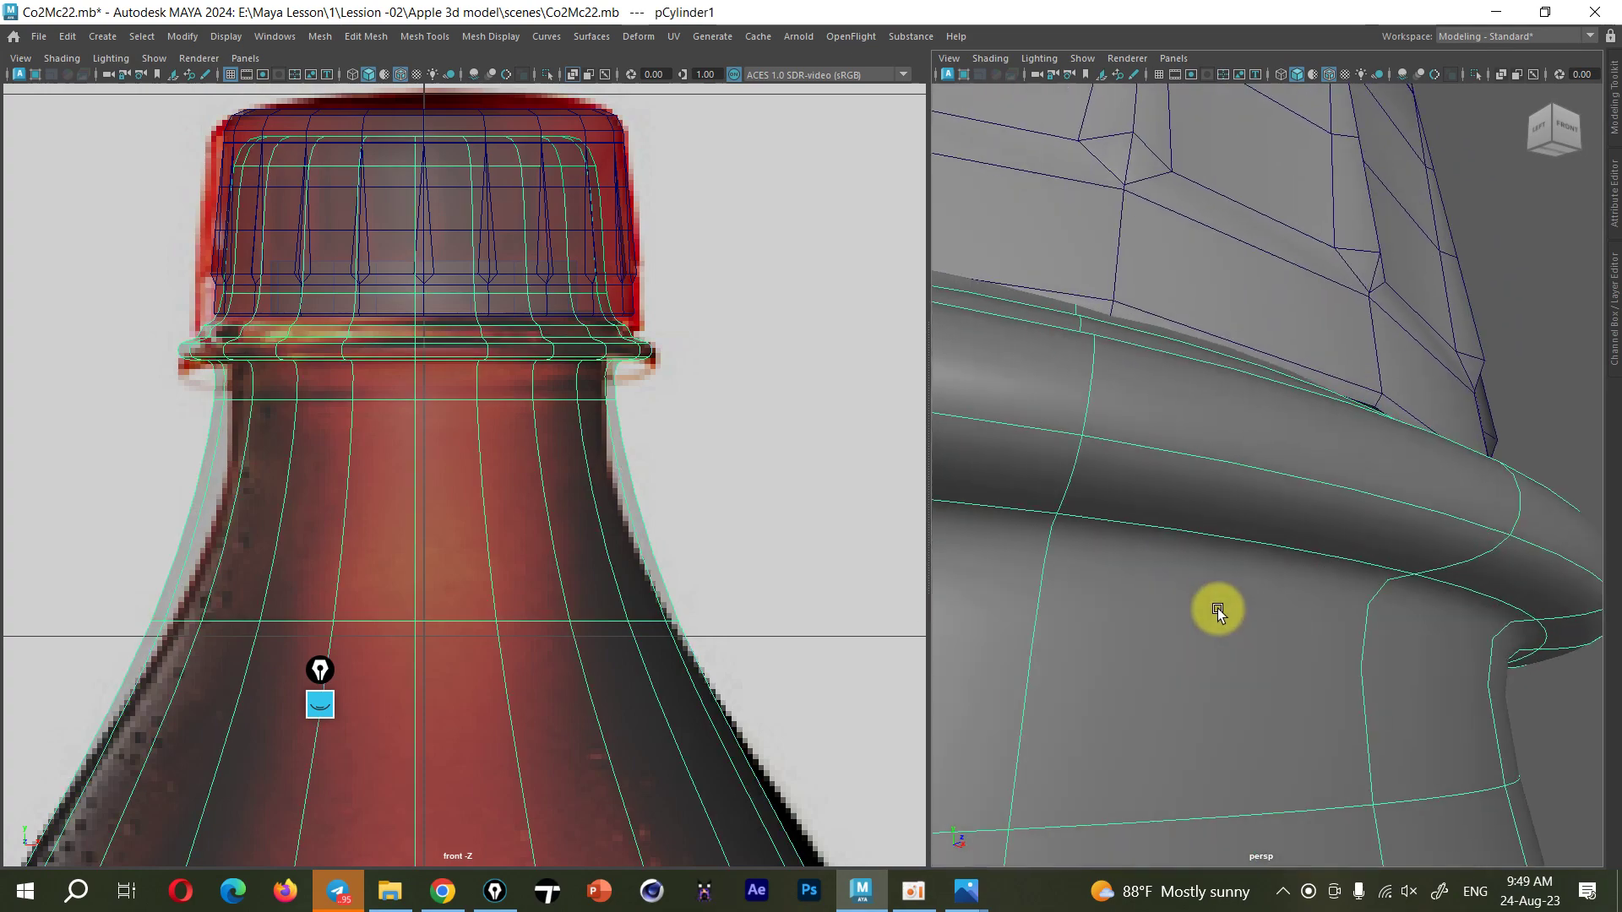
{"action": "key", "text": "1"}
{"action": "scroll", "coordinate": [1218, 606], "scroll_direction": "down", "scroll_amount": 3}
{"action": "mouse_move", "coordinate": [1220, 566]}
{"action": "right_mouse_down", "text": "alt"}
{"action": "mouse_move", "coordinate": [1232, 708]}
{"action": "mouse_move", "coordinate": [1224, 620]}
{"action": "right_mouse_up", "text": "alt"}
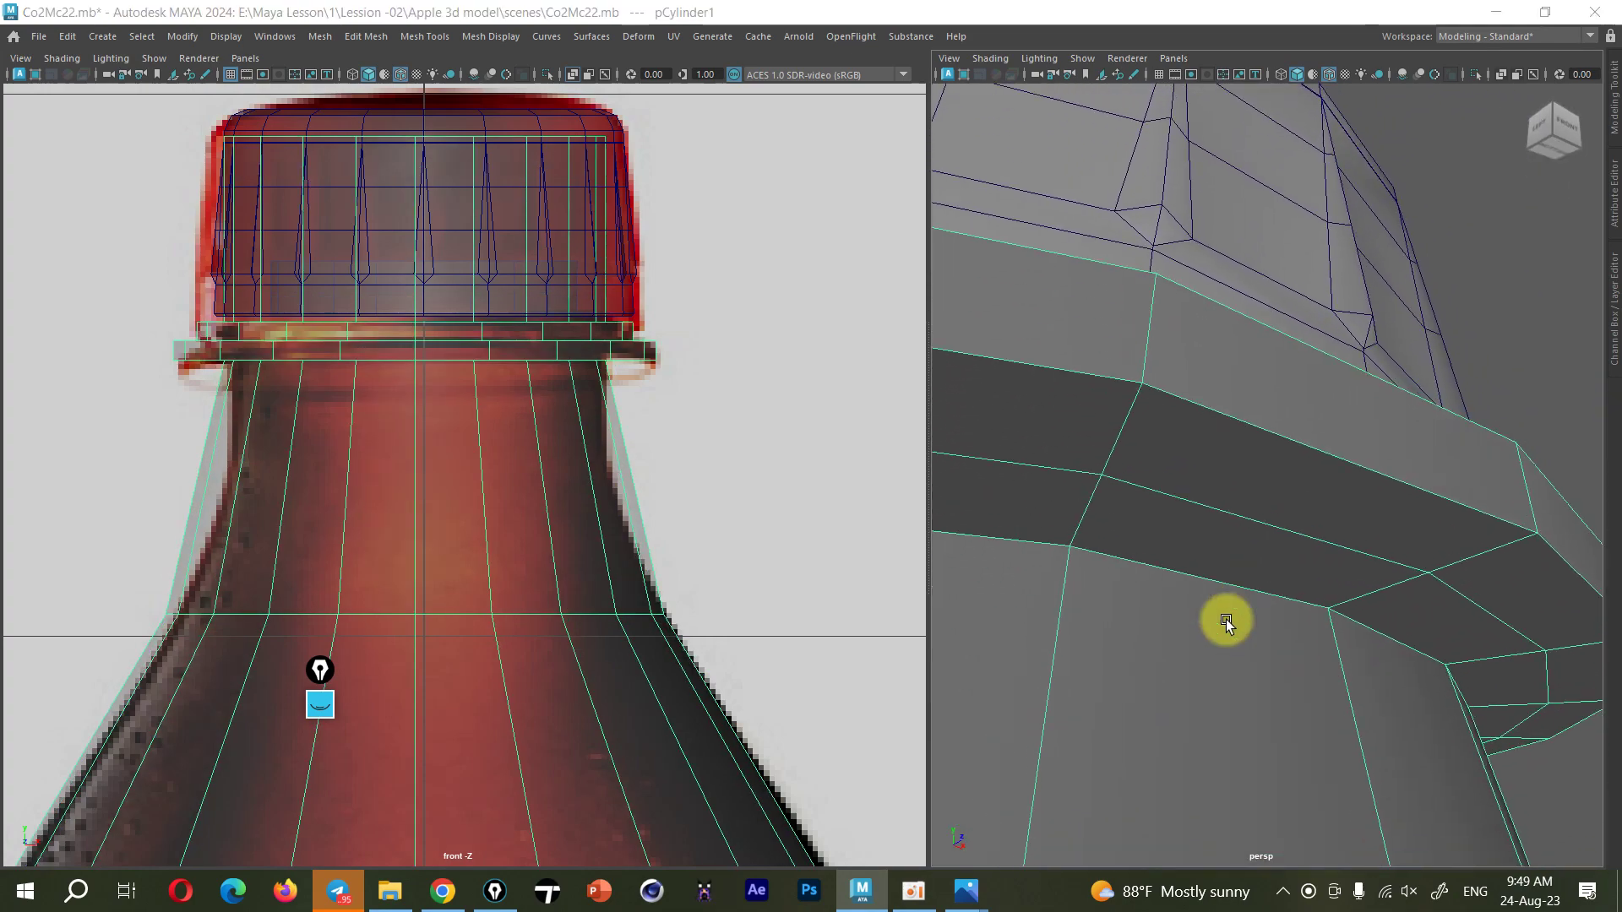
Maximize the perspective view and isolate the bottle, framing its neck ring
{"action": "key", "text": "space"}
{"action": "scroll", "coordinate": [1221, 612], "scroll_direction": "down", "scroll_amount": 3}
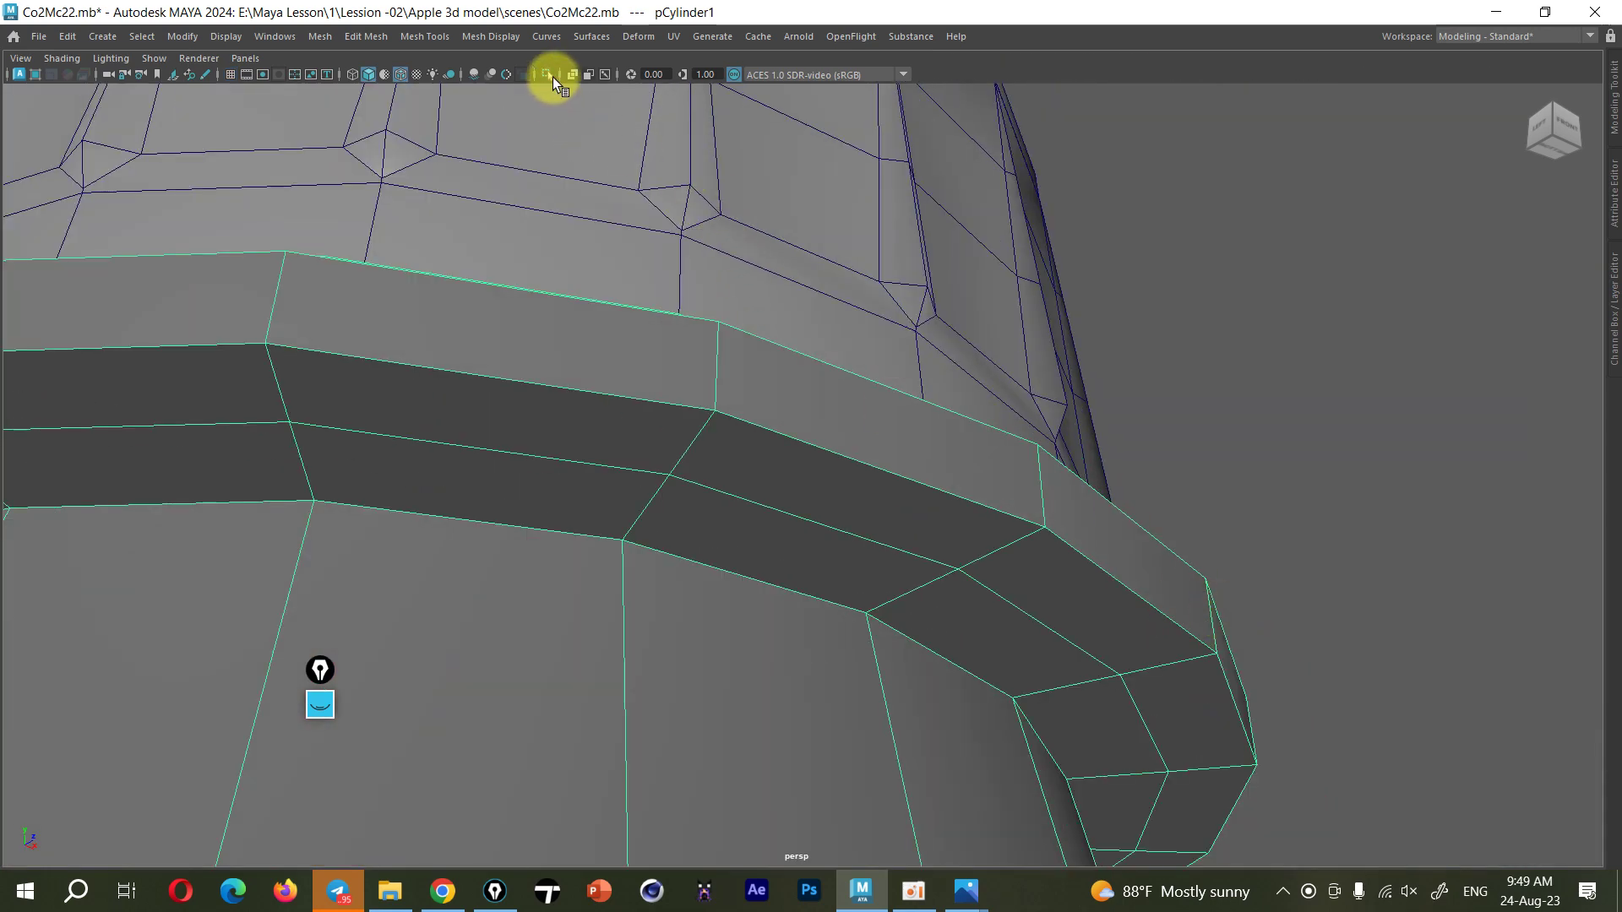
{"action": "left_click", "coordinate": [547, 75]}
{"action": "mouse_move", "coordinate": [807, 424]}
{"action": "left_mouse_down", "text": "alt"}
{"action": "mouse_move", "coordinate": [787, 464]}
{"action": "mouse_move", "coordinate": [797, 444]}
{"action": "left_mouse_up", "text": "alt"}
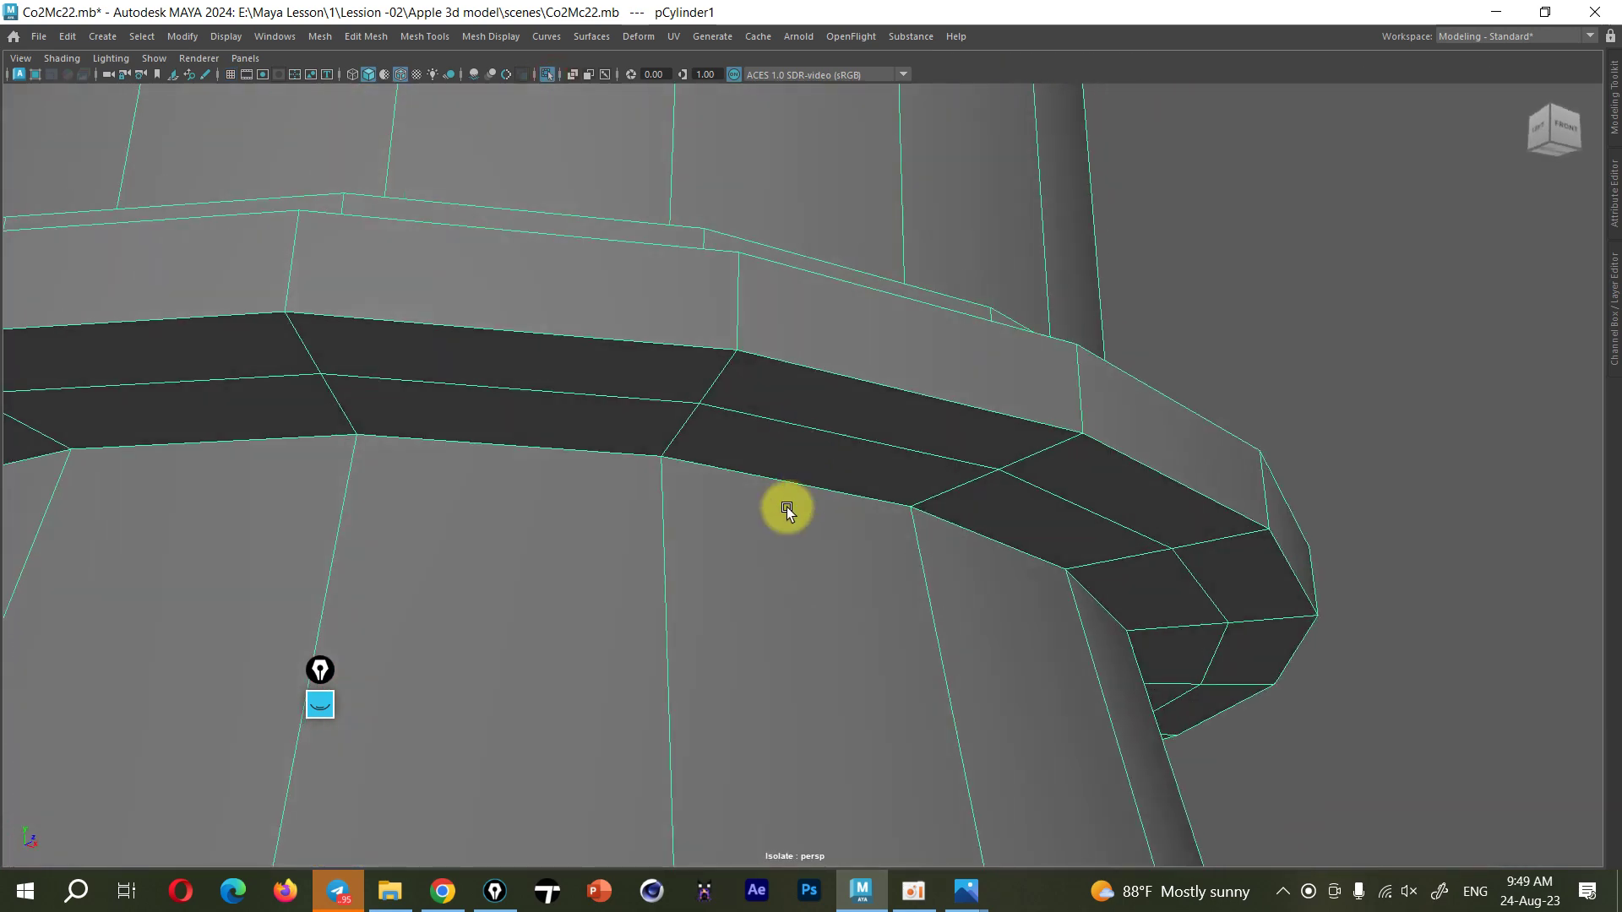
{"action": "left_click", "coordinate": [433, 37]}
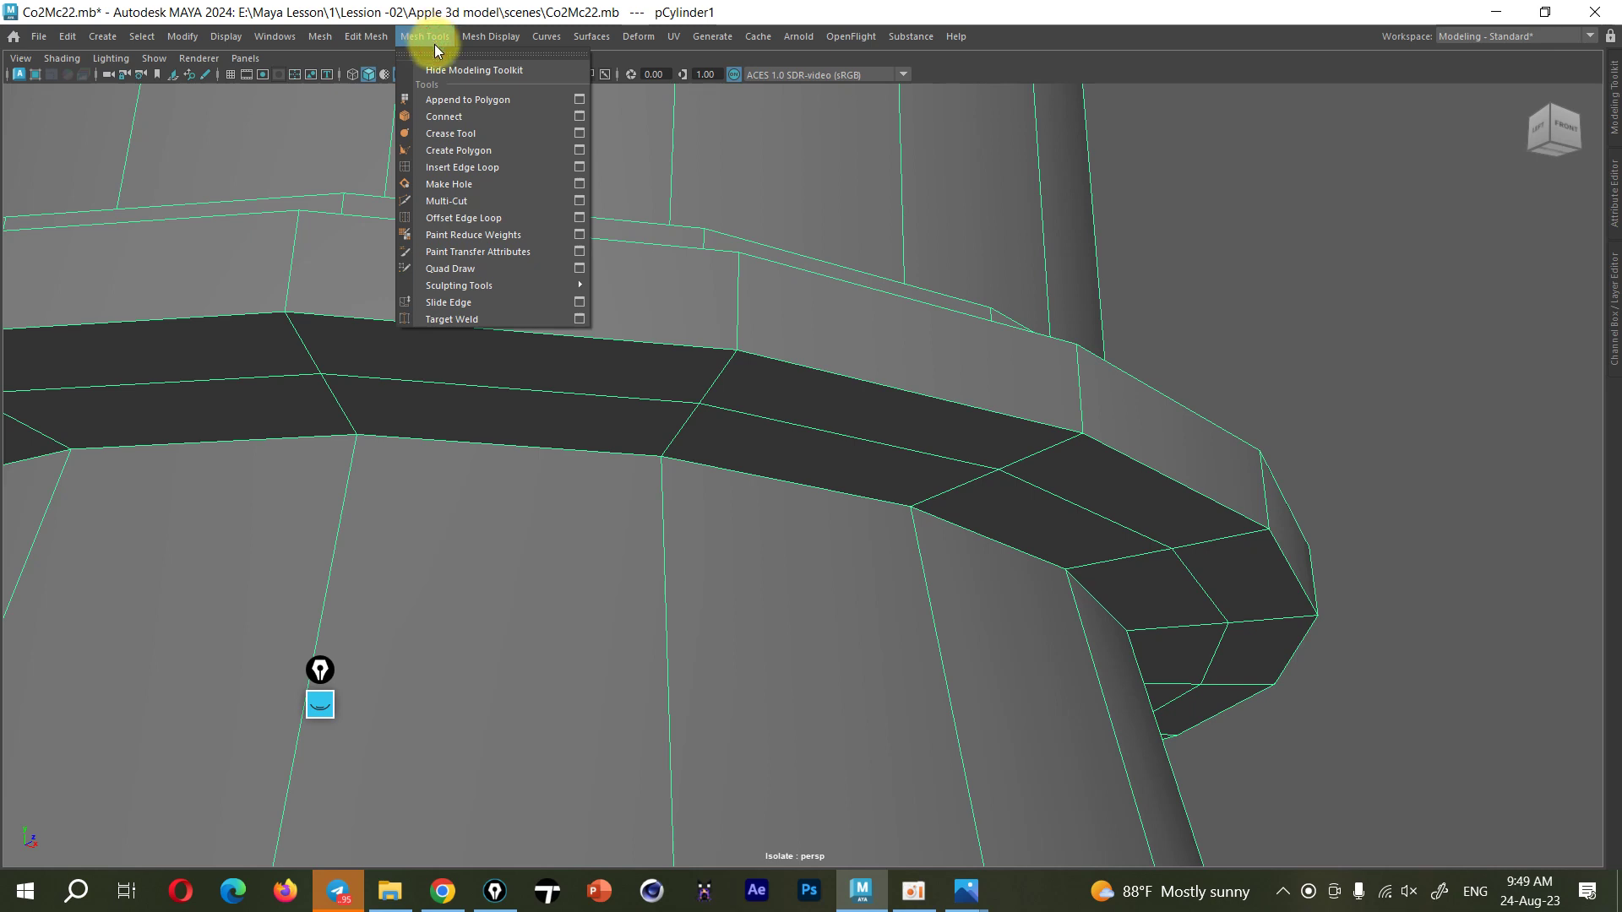
Insert an edge loop splitting the dark band of the neck ring
{"action": "left_click", "coordinate": [460, 160]}
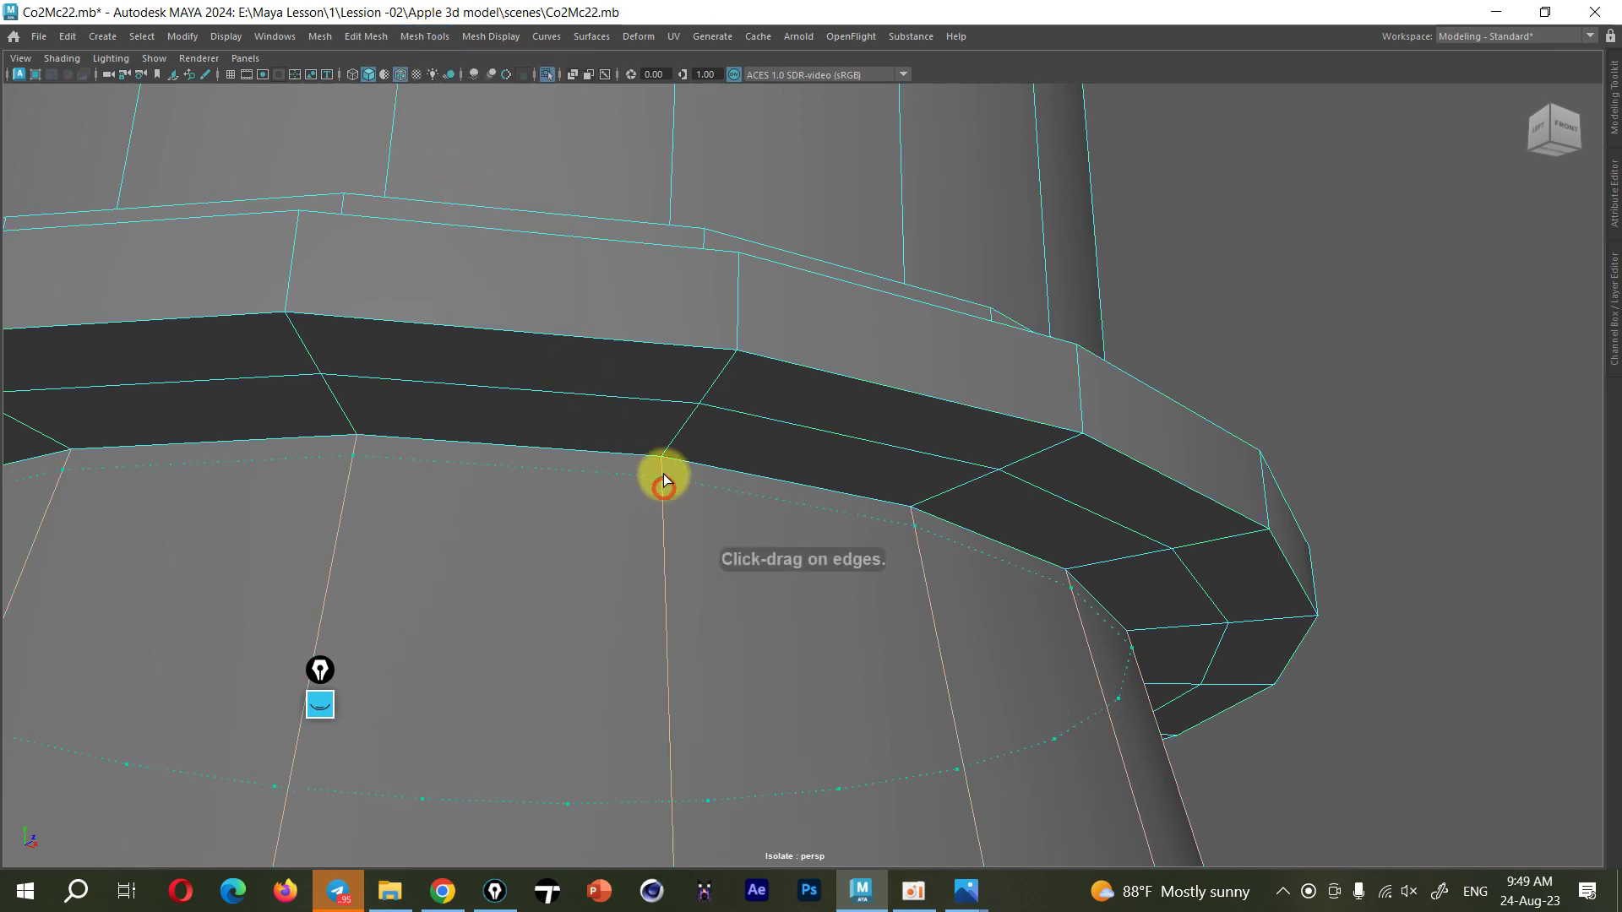
{"action": "left_click_drag", "start_coordinate": [662, 460], "coordinate": [663, 395]}
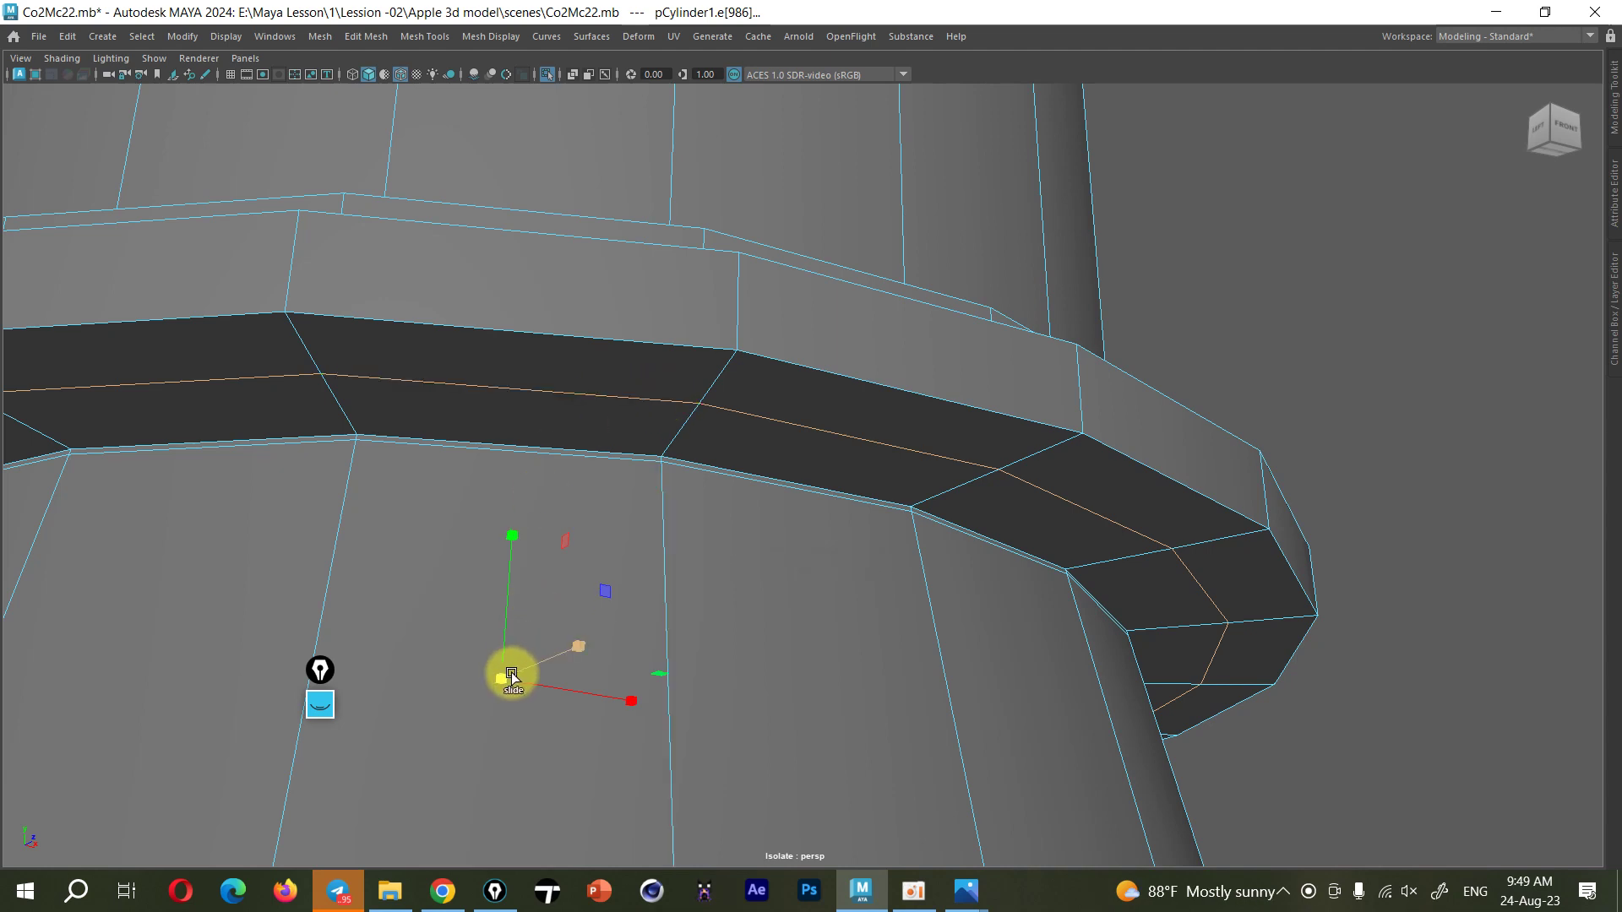
{"action": "left_click", "coordinate": [655, 672]}
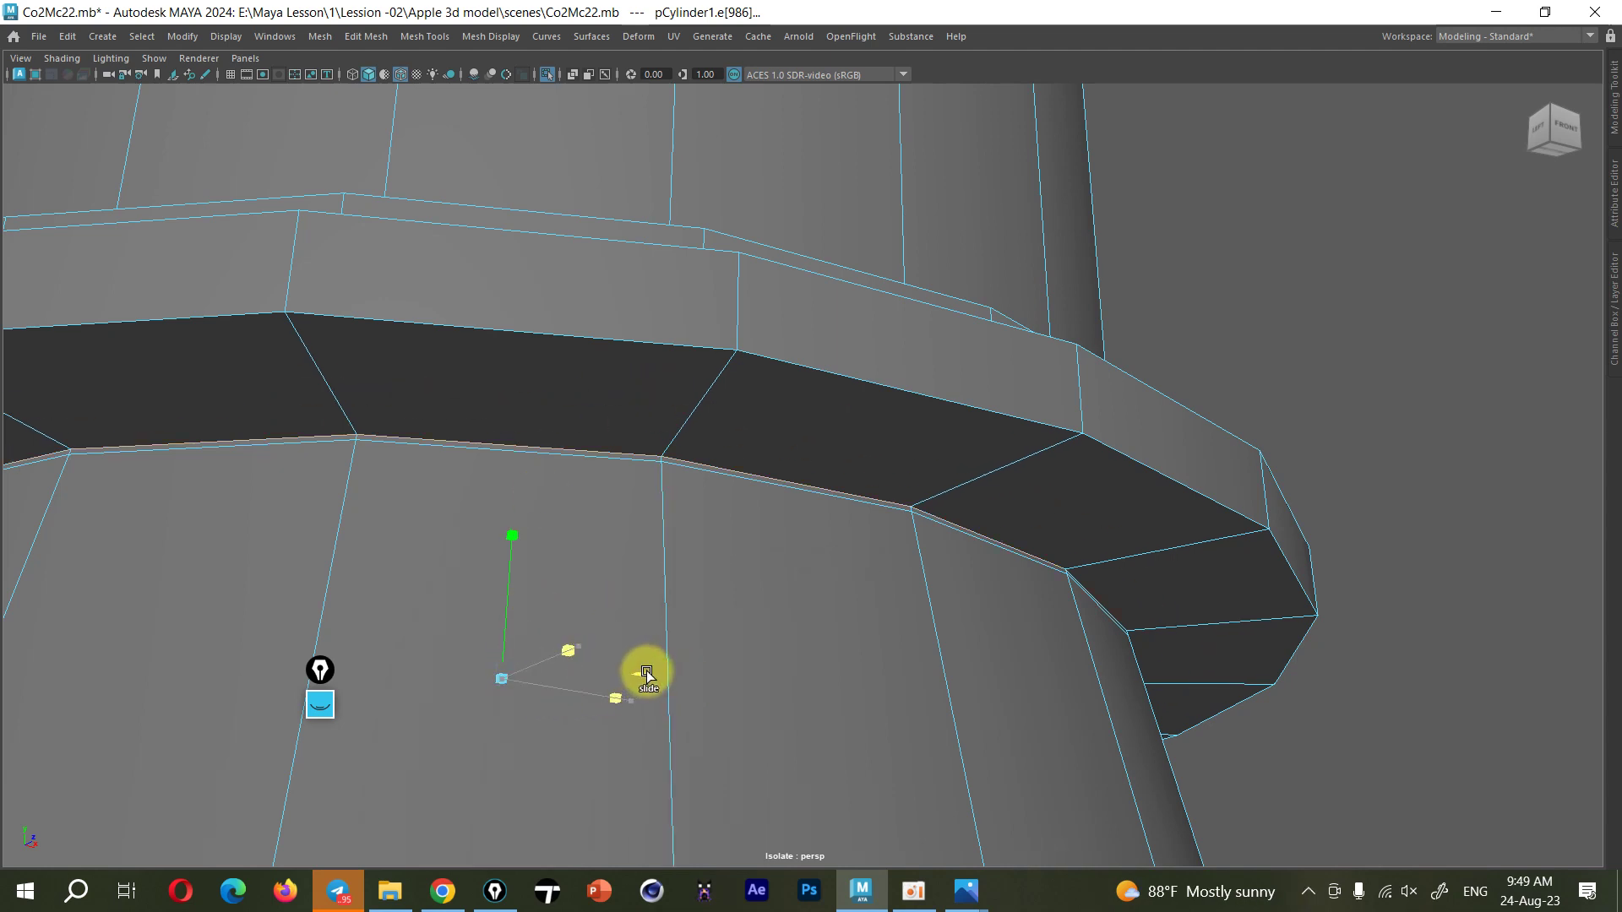
{"action": "mouse_move", "coordinate": [648, 670]}
{"action": "left_mouse_down", "text": "alt"}
{"action": "mouse_move", "coordinate": [802, 504]}
{"action": "mouse_move", "coordinate": [739, 495]}
{"action": "left_mouse_up", "text": "alt"}
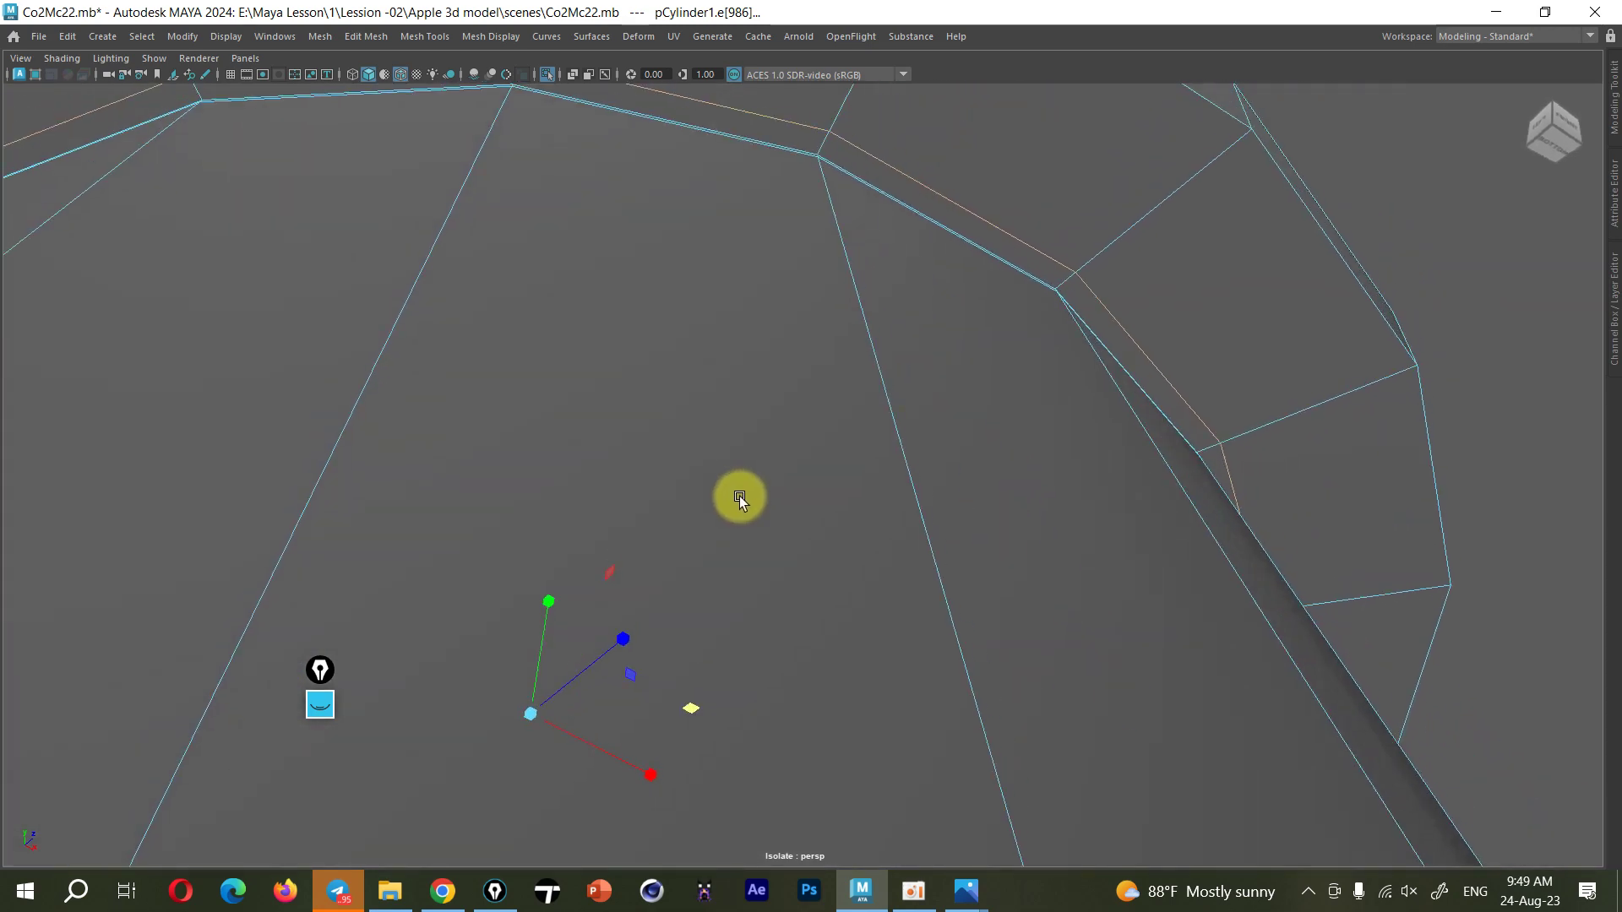
{"action": "scroll", "coordinate": [738, 495], "scroll_direction": "down", "scroll_amount": 5}
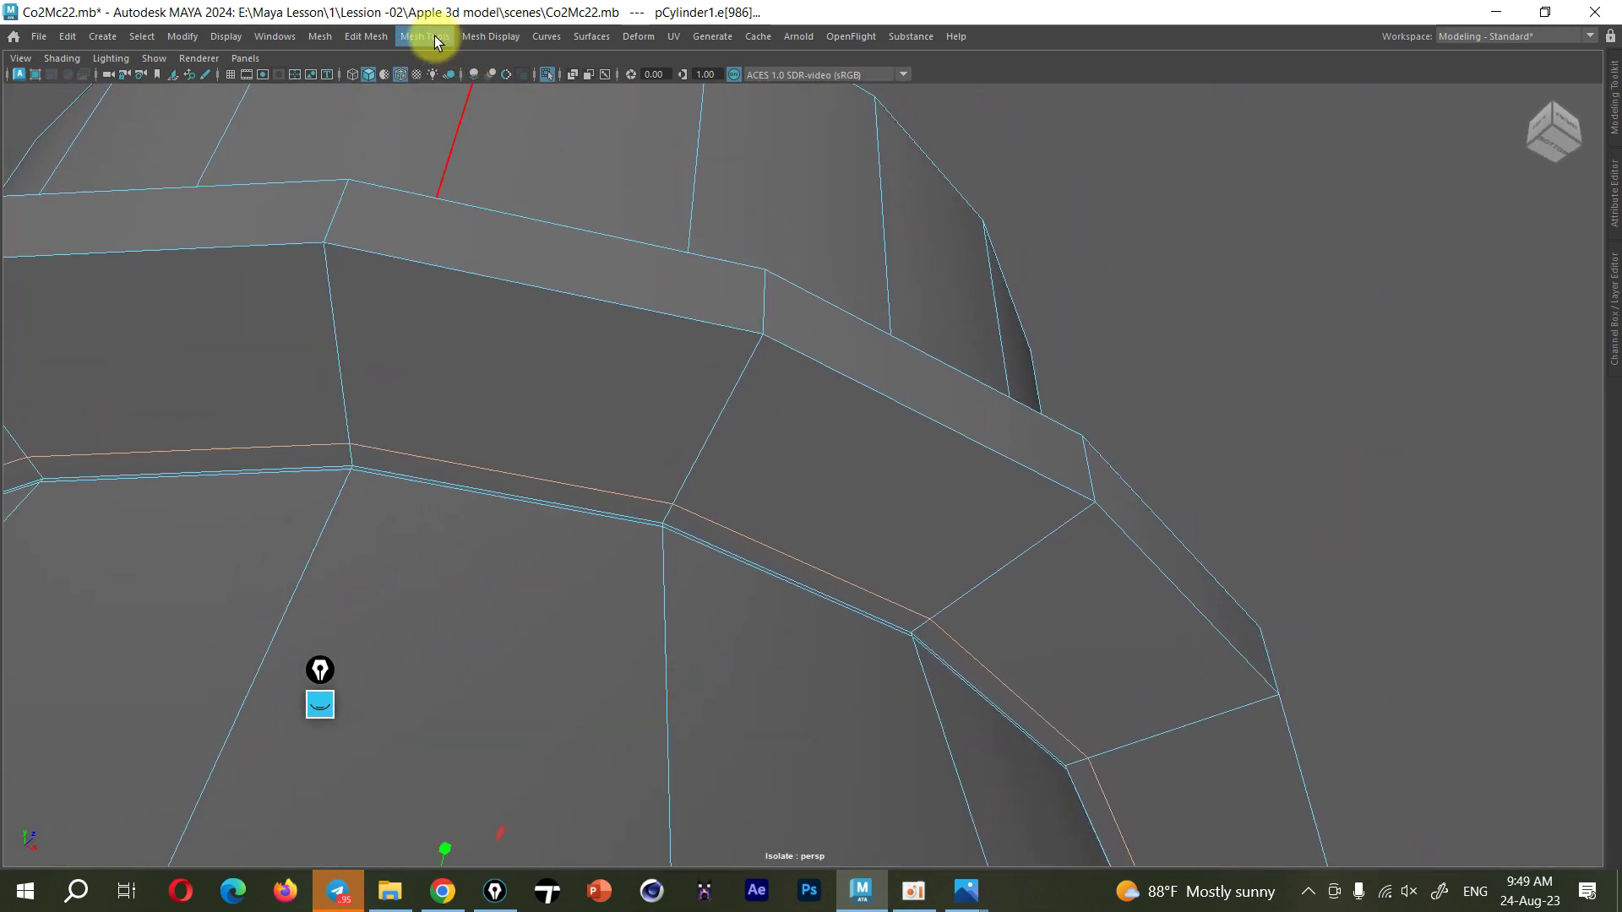
Add two more edge loops along the neck ring band
{"action": "left_click", "coordinate": [434, 36]}
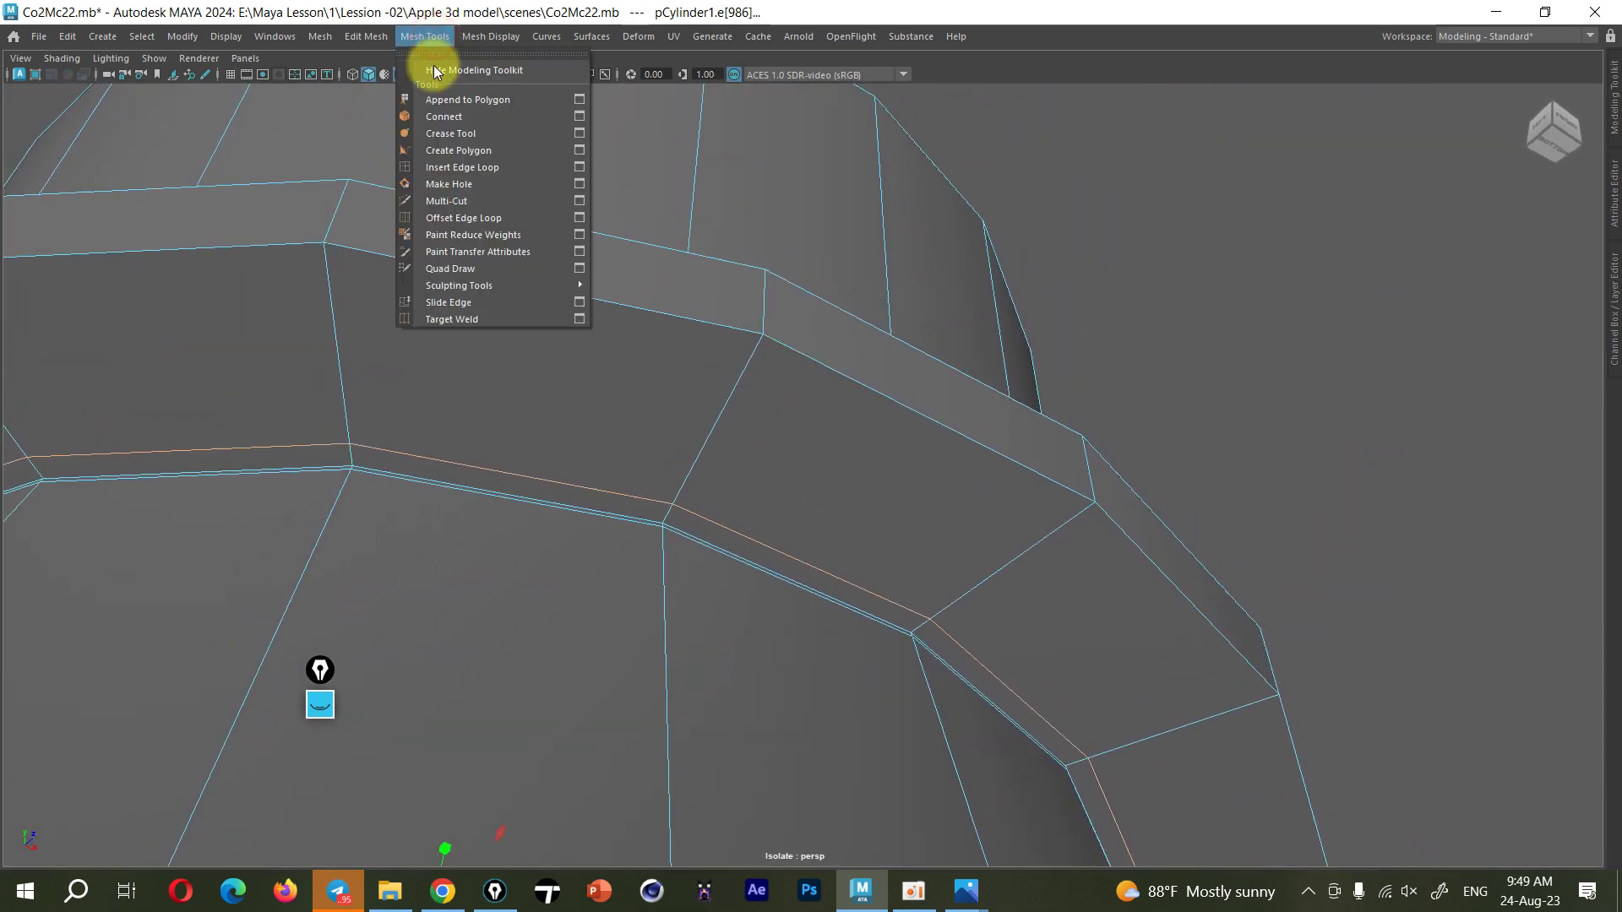
{"action": "left_click", "coordinate": [438, 163]}
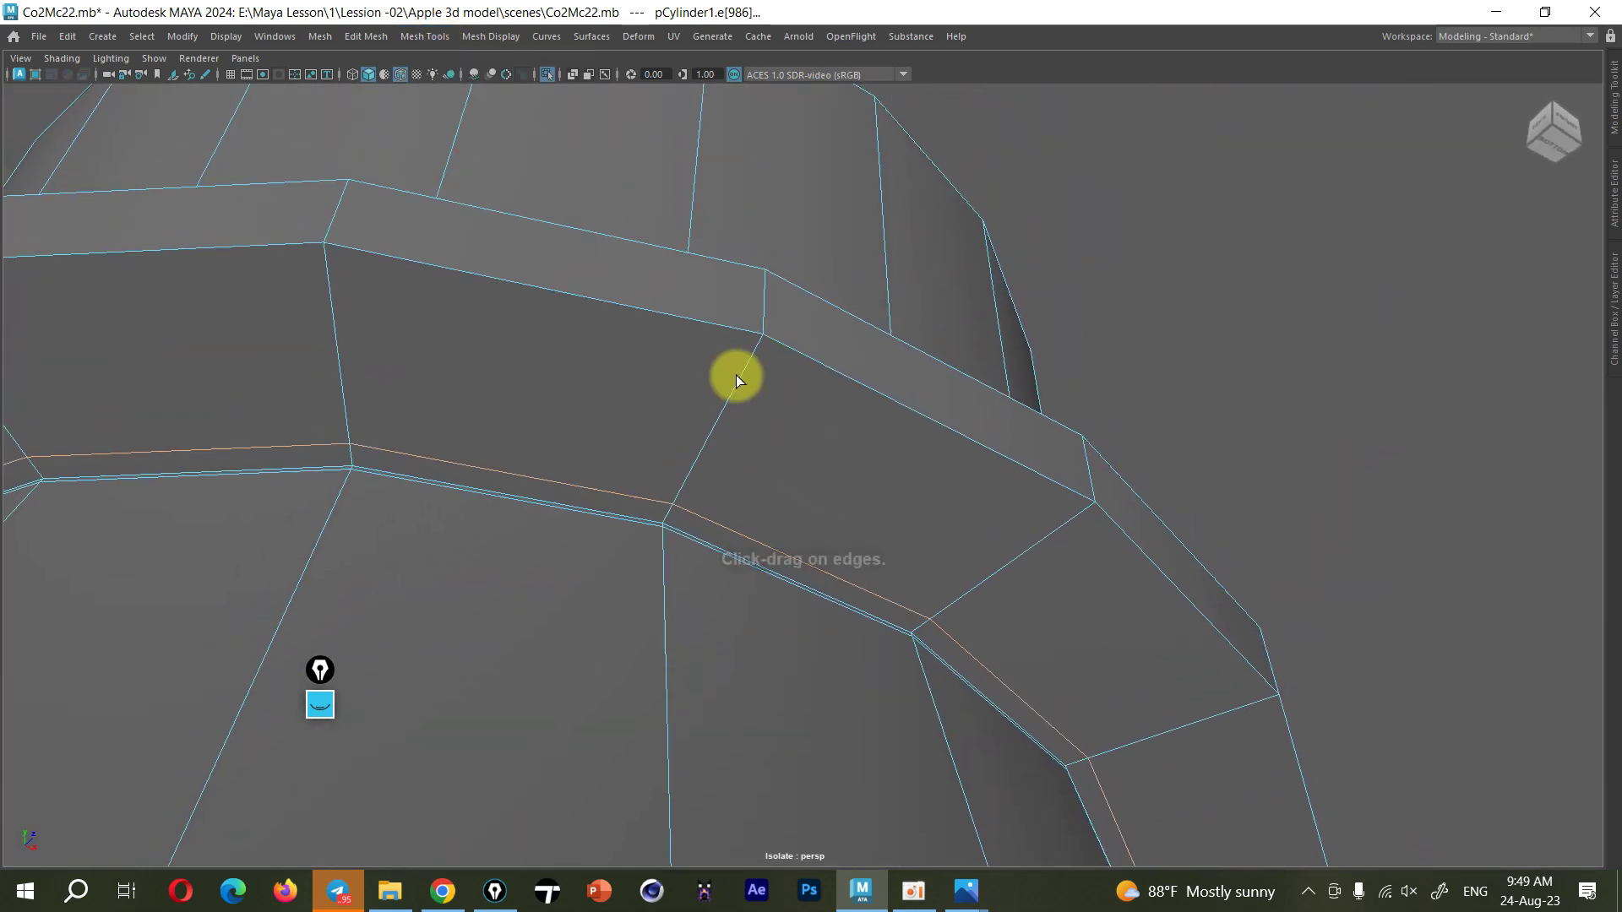
{"action": "left_click", "coordinate": [761, 323]}
{"action": "mouse_move", "coordinate": [761, 322]}
{"action": "left_mouse_down", "text": "alt"}
{"action": "mouse_move", "coordinate": [757, 351]}
{"action": "mouse_move", "coordinate": [743, 336]}
{"action": "mouse_move", "coordinate": [752, 527]}
{"action": "left_mouse_up", "text": "alt"}
{"action": "left_click", "coordinate": [802, 677]}
{"action": "mouse_move", "coordinate": [807, 676]}
{"action": "left_mouse_down", "text": "alt"}
{"action": "mouse_move", "coordinate": [825, 572]}
{"action": "mouse_move", "coordinate": [843, 605]}
{"action": "mouse_move", "coordinate": [920, 637]}
{"action": "mouse_move", "coordinate": [938, 590]}
{"action": "mouse_move", "coordinate": [901, 543]}
{"action": "mouse_move", "coordinate": [1022, 582]}
{"action": "left_mouse_up", "text": "alt"}
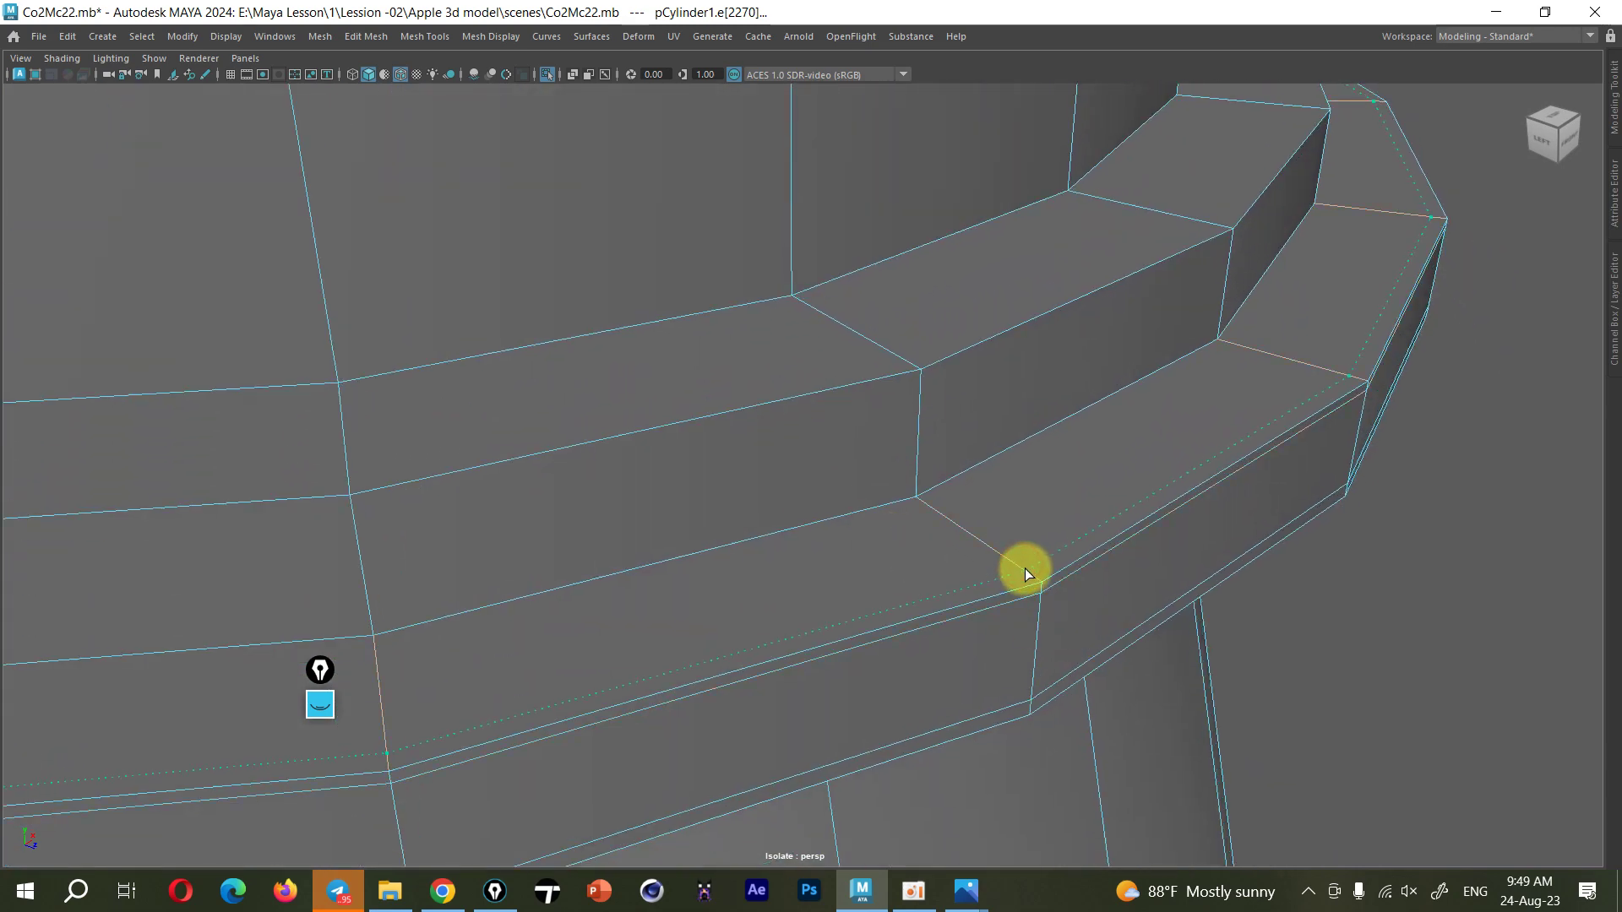
Add edge loops at the ring's outer edge, its upper step and its top
{"action": "left_click", "coordinate": [1025, 569]}
{"action": "left_click", "coordinate": [924, 500]}
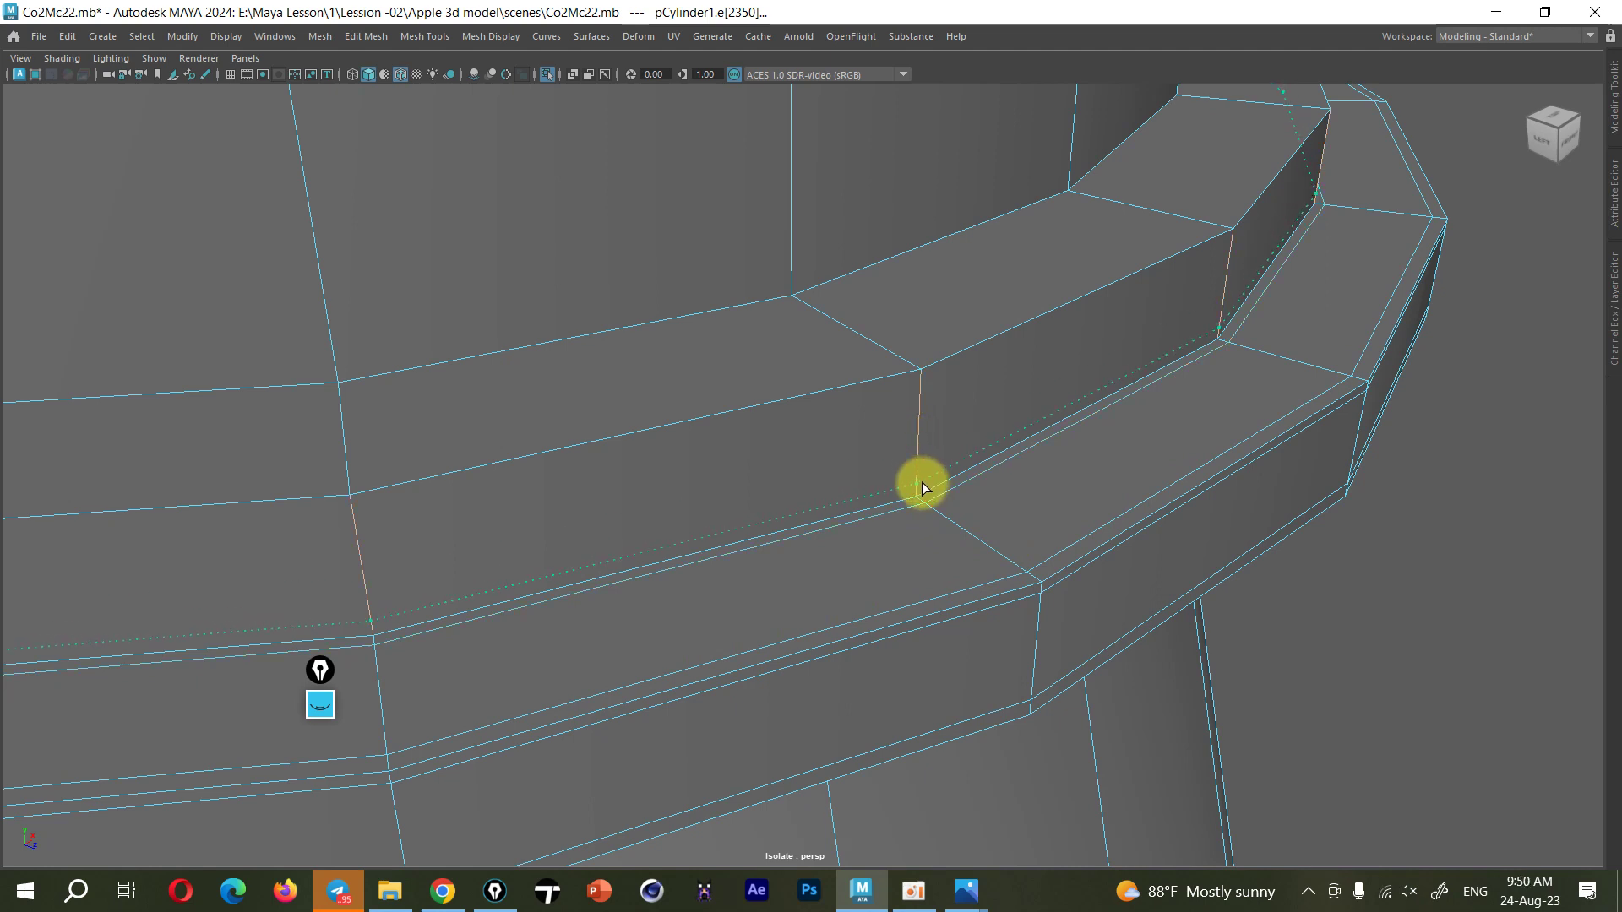
{"action": "left_click", "coordinate": [921, 483]}
{"action": "key", "text": "F8"}
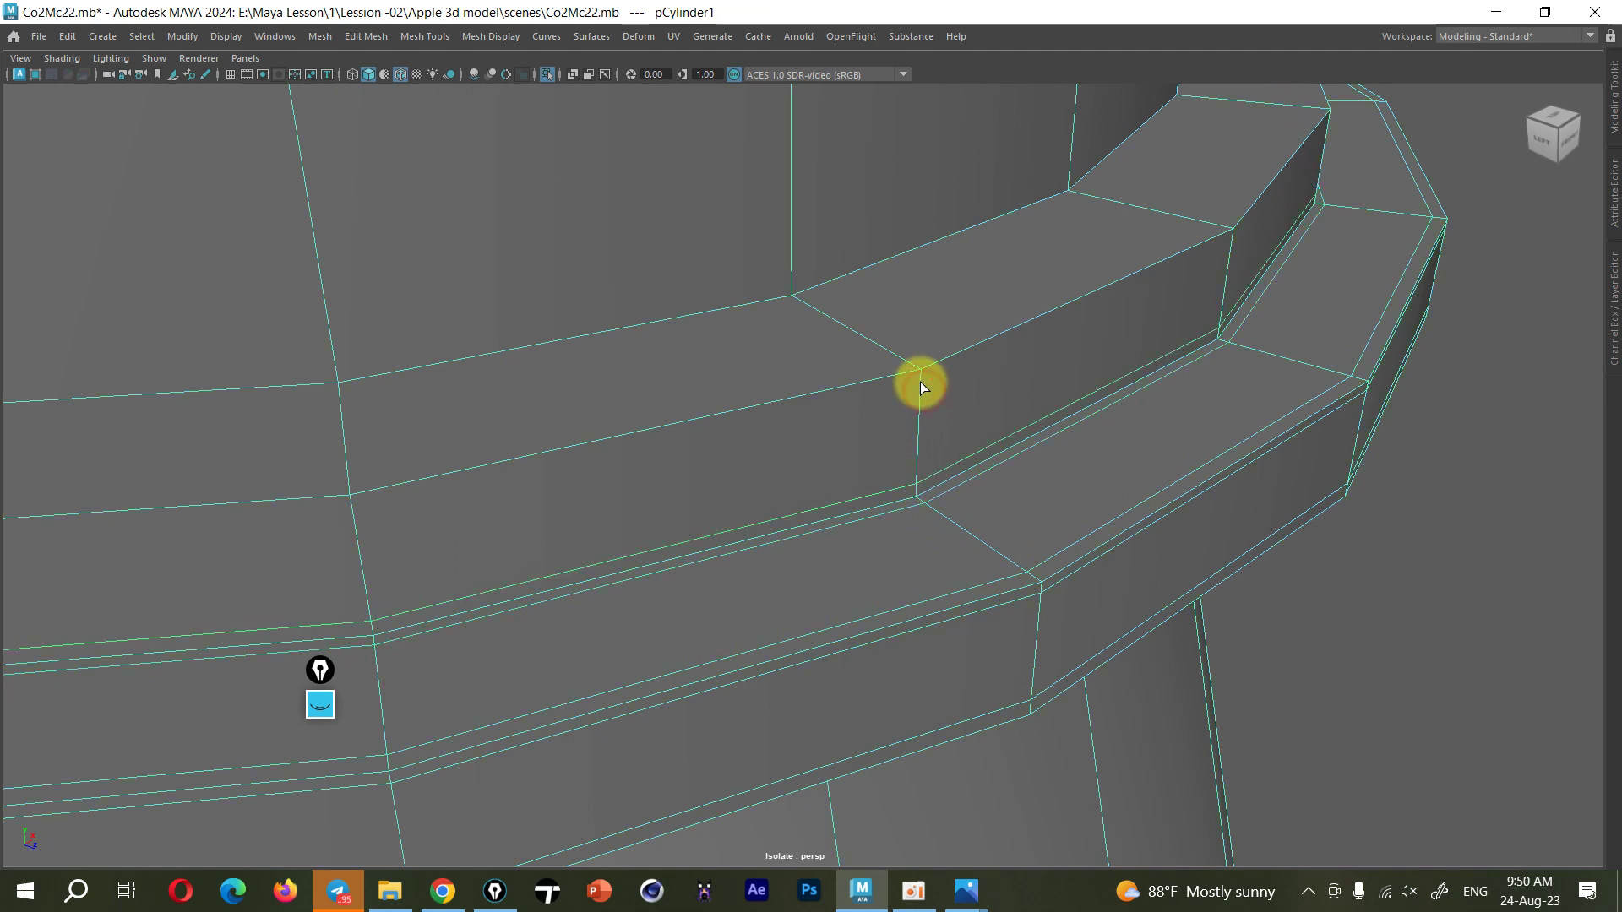
{"action": "left_click", "coordinate": [919, 377]}
{"action": "left_click", "coordinate": [913, 366]}
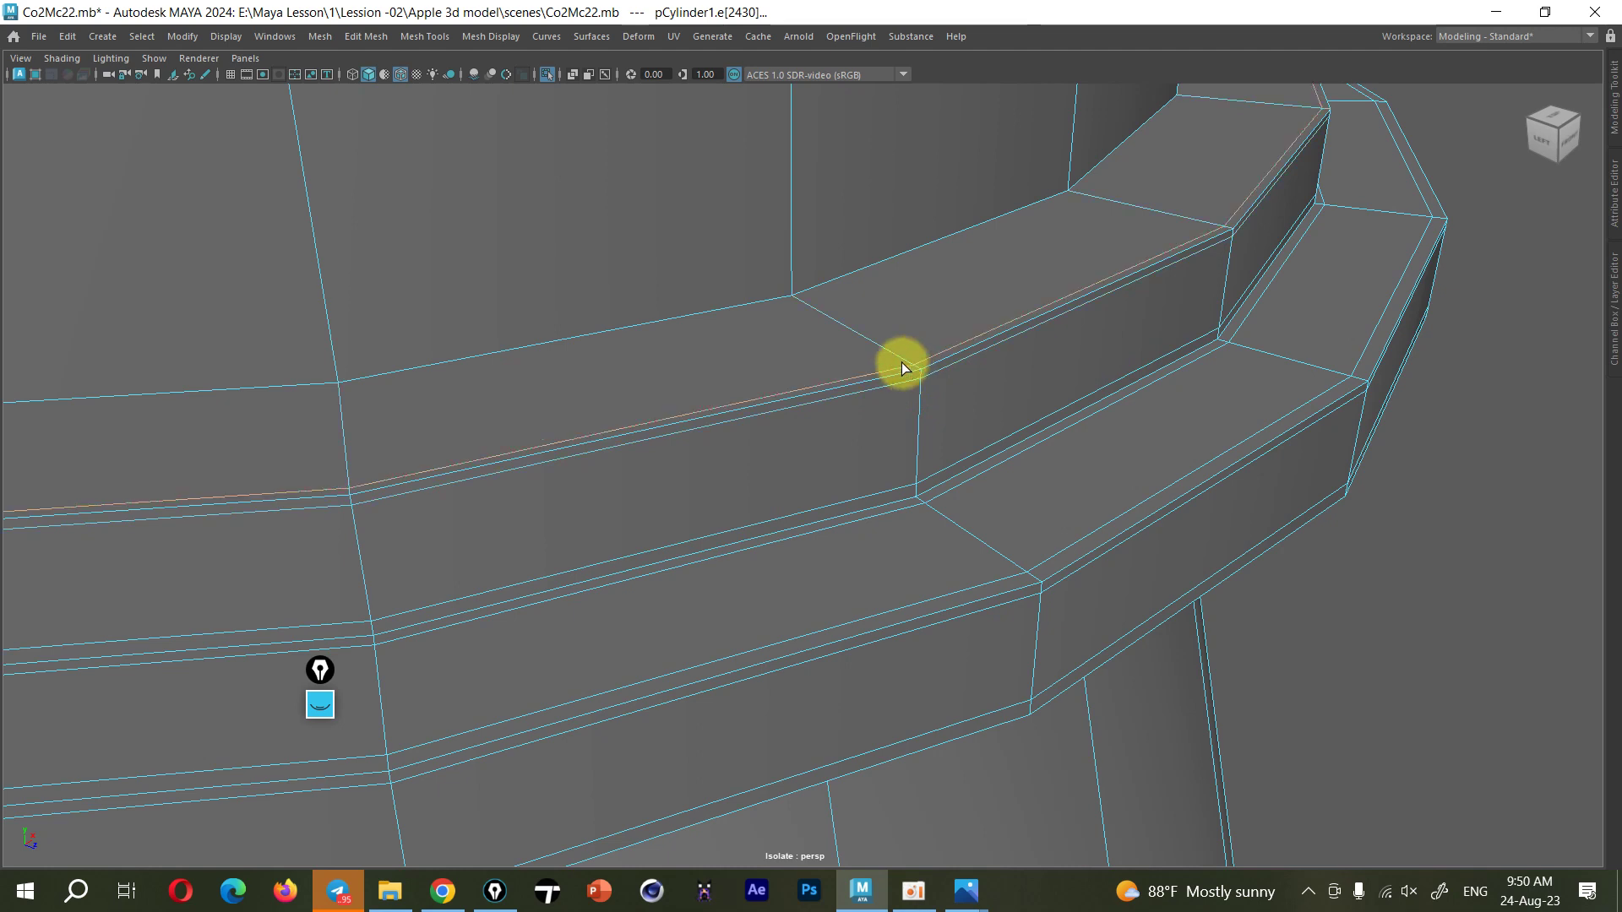
{"action": "left_click", "coordinate": [790, 285]}
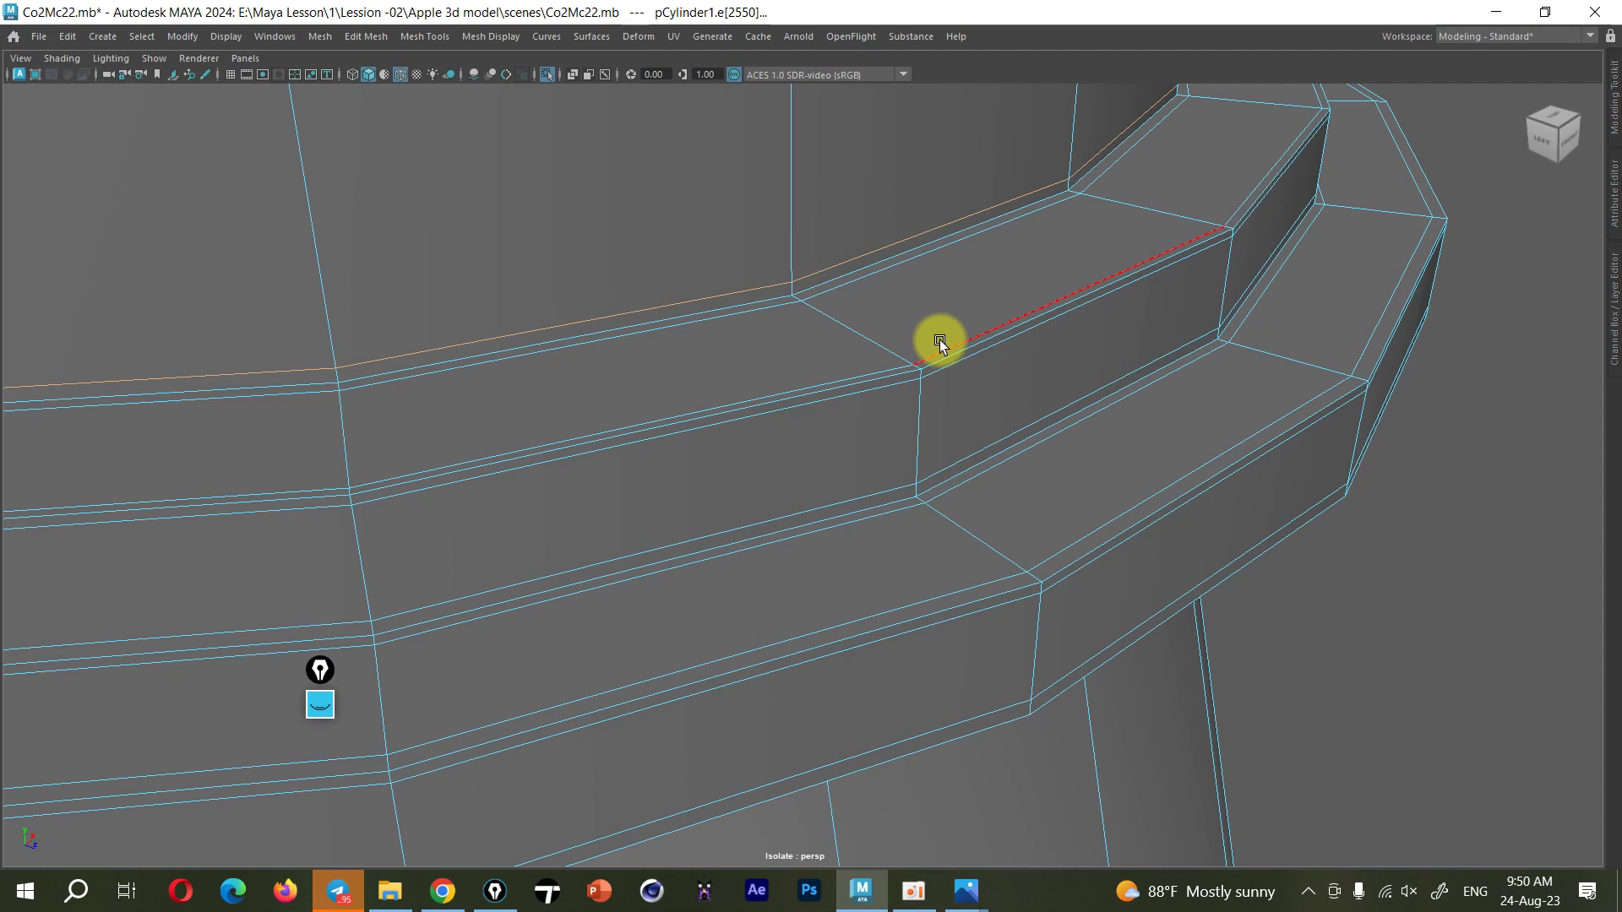
Reselect the whole bottle and tilt the view to look into its open top
{"action": "right_click_drag", "start_coordinate": [978, 302], "coordinate": [1157, 346]}
{"action": "left_click", "coordinate": [1164, 438]}
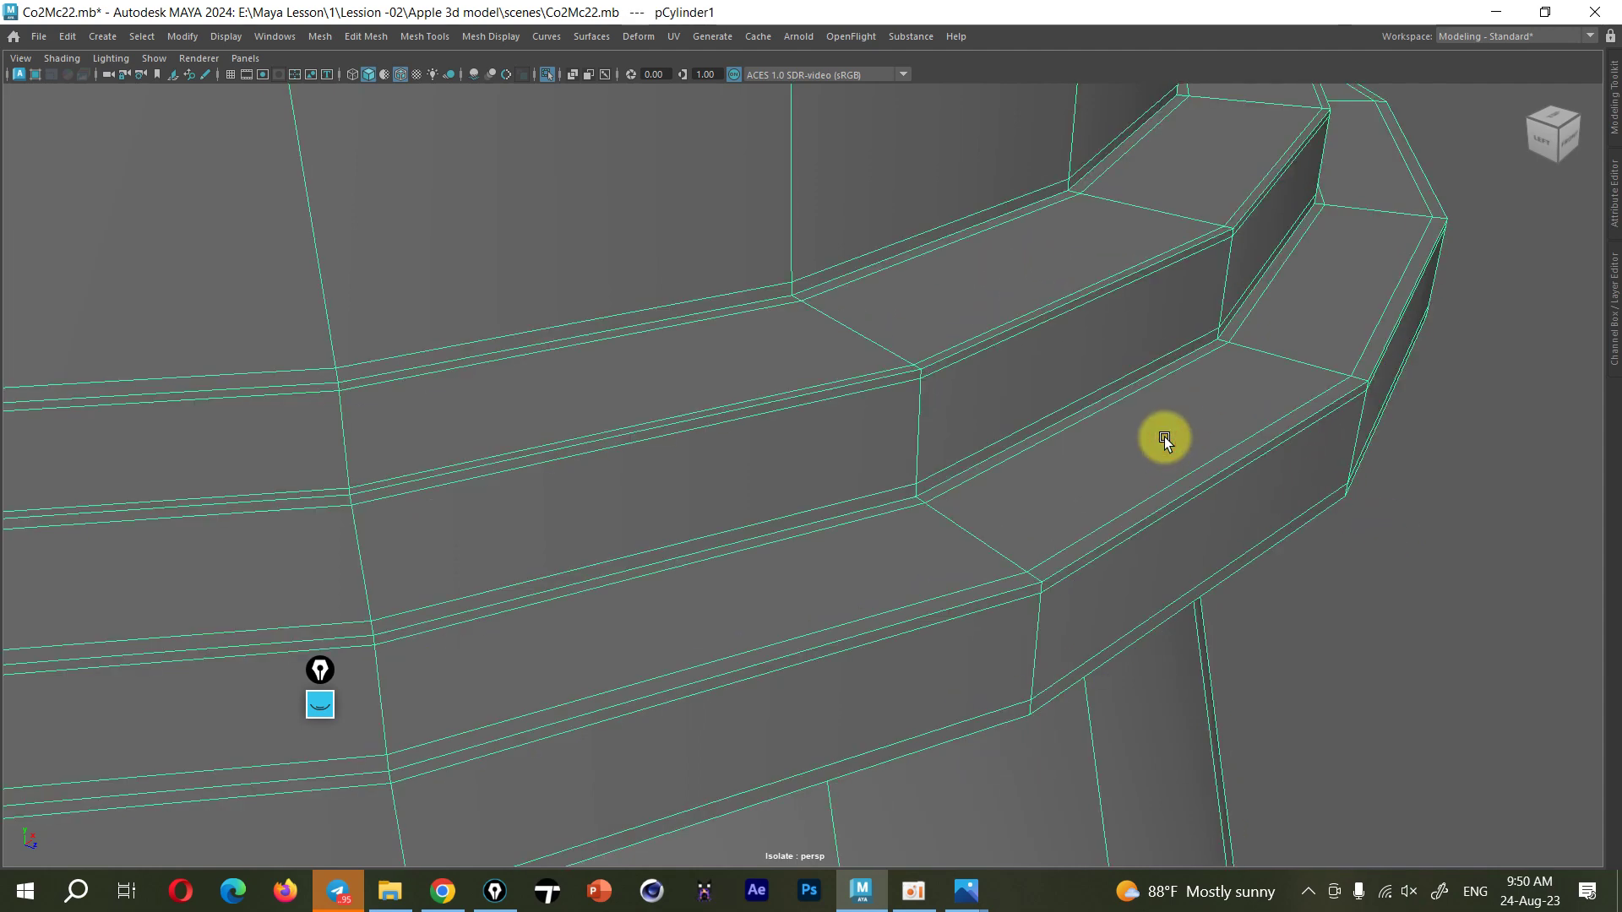
{"action": "scroll", "coordinate": [1149, 473], "scroll_direction": "down", "scroll_amount": 3}
{"action": "scroll", "coordinate": [1137, 502], "scroll_direction": "down", "scroll_amount": 2}
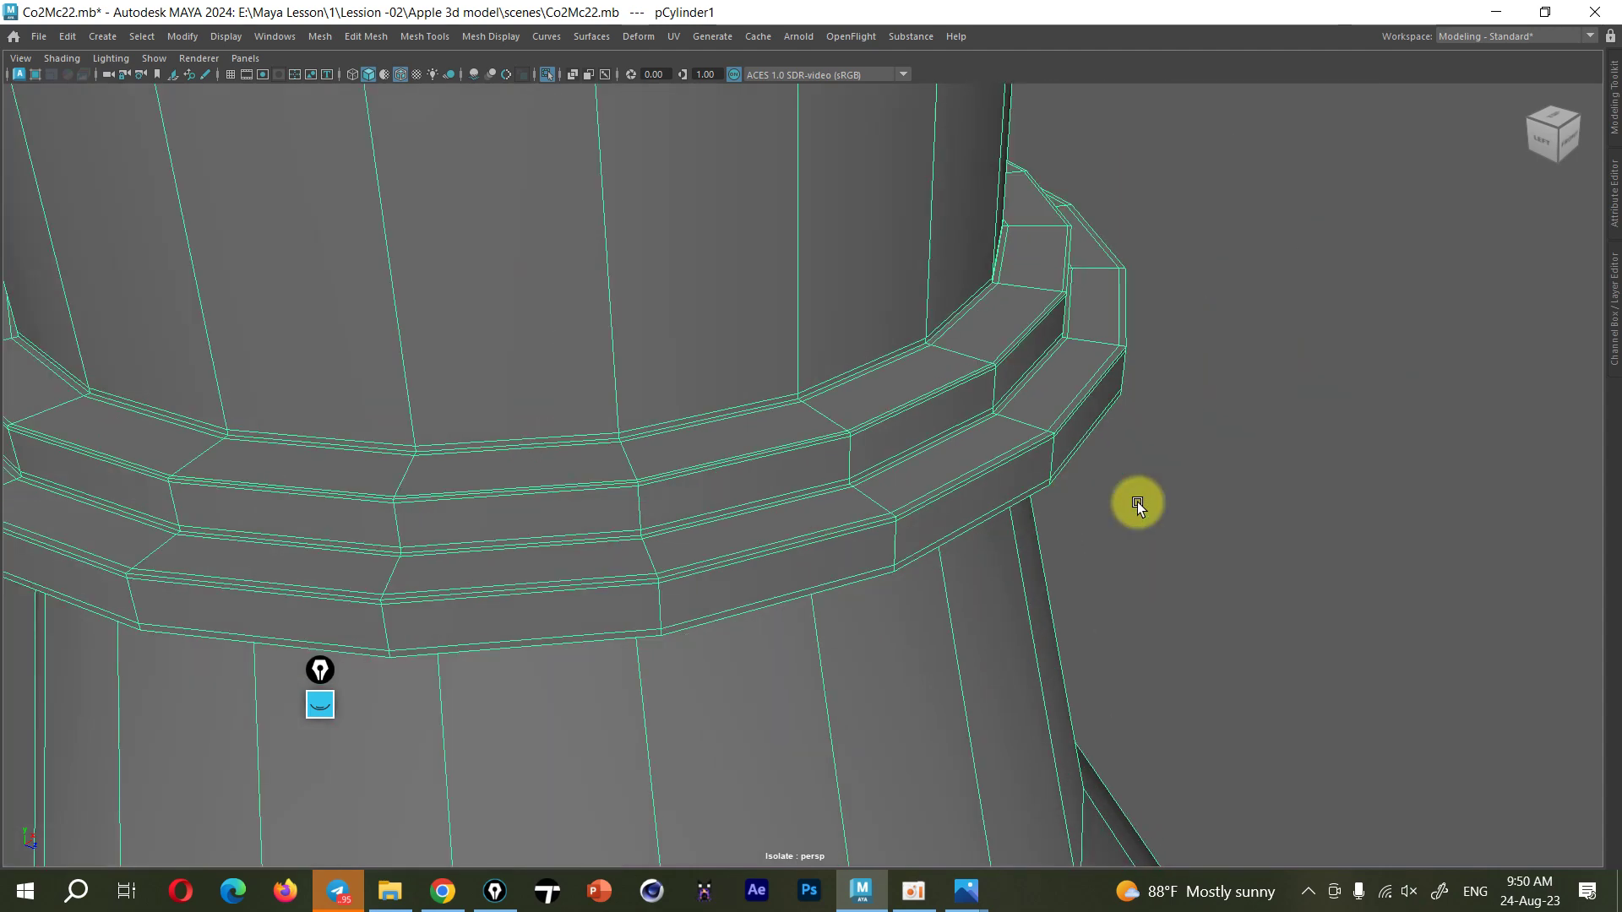
{"action": "scroll", "coordinate": [1139, 501], "scroll_direction": "down", "scroll_amount": 2}
{"action": "mouse_move", "coordinate": [1138, 502]}
{"action": "left_mouse_down", "text": "alt"}
{"action": "mouse_move", "coordinate": [1067, 507]}
{"action": "mouse_move", "coordinate": [983, 682]}
{"action": "mouse_move", "coordinate": [878, 524]}
{"action": "left_mouse_up", "text": "alt"}
{"action": "scroll", "coordinate": [879, 523], "scroll_direction": "up", "scroll_amount": 3}
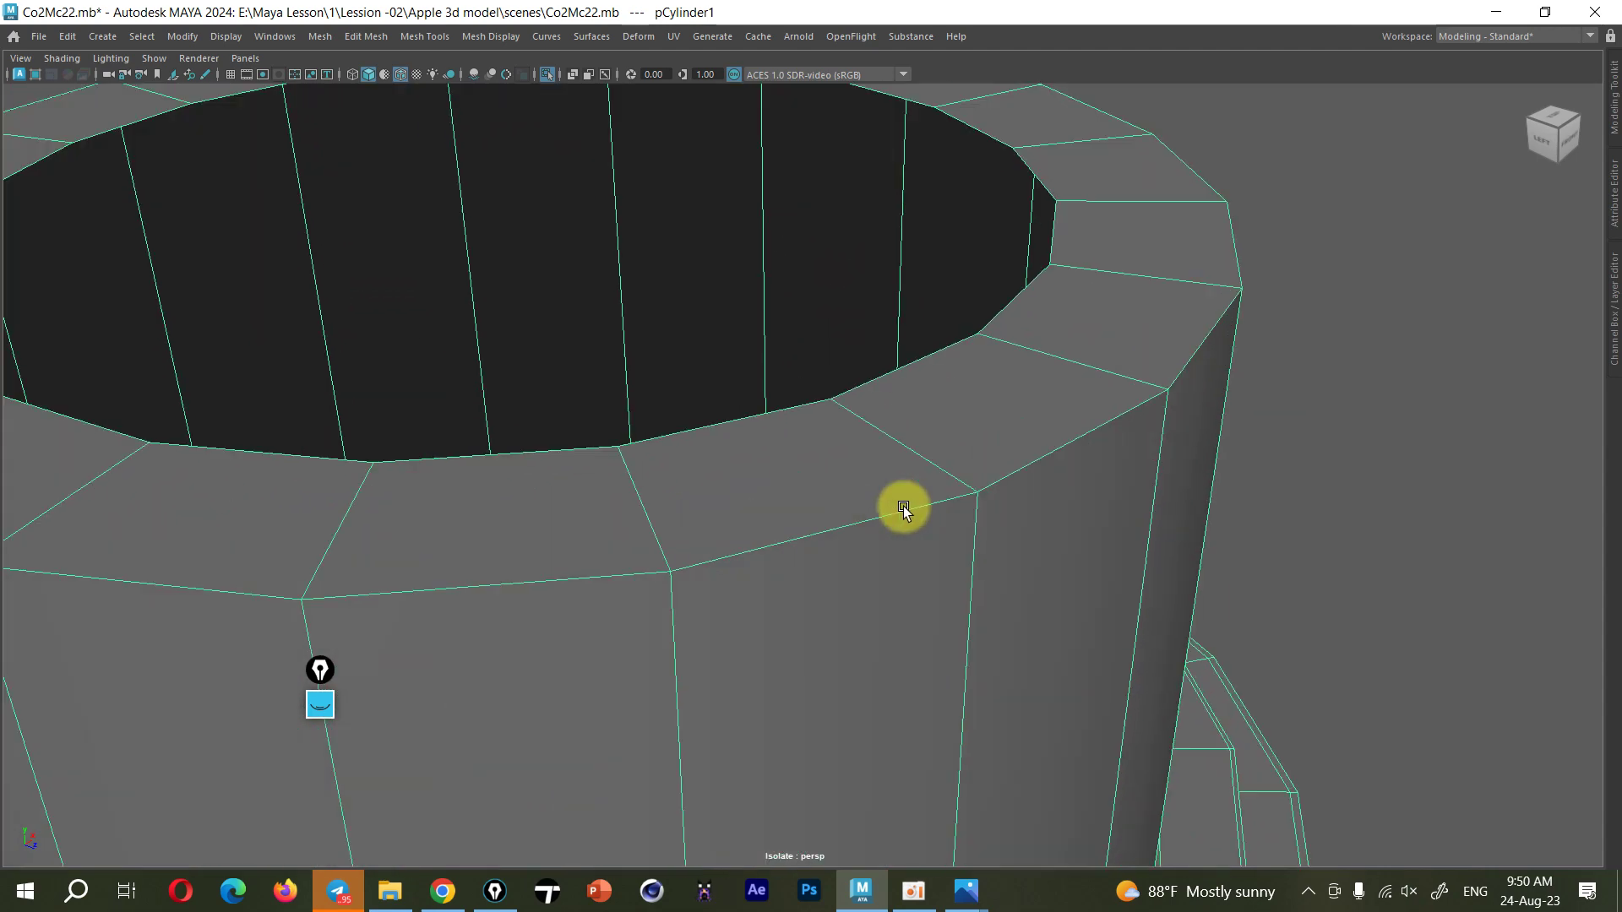
Insert two edge loops just below the bottle's rim
{"action": "left_click", "coordinate": [439, 37]}
{"action": "left_click", "coordinate": [473, 167]}
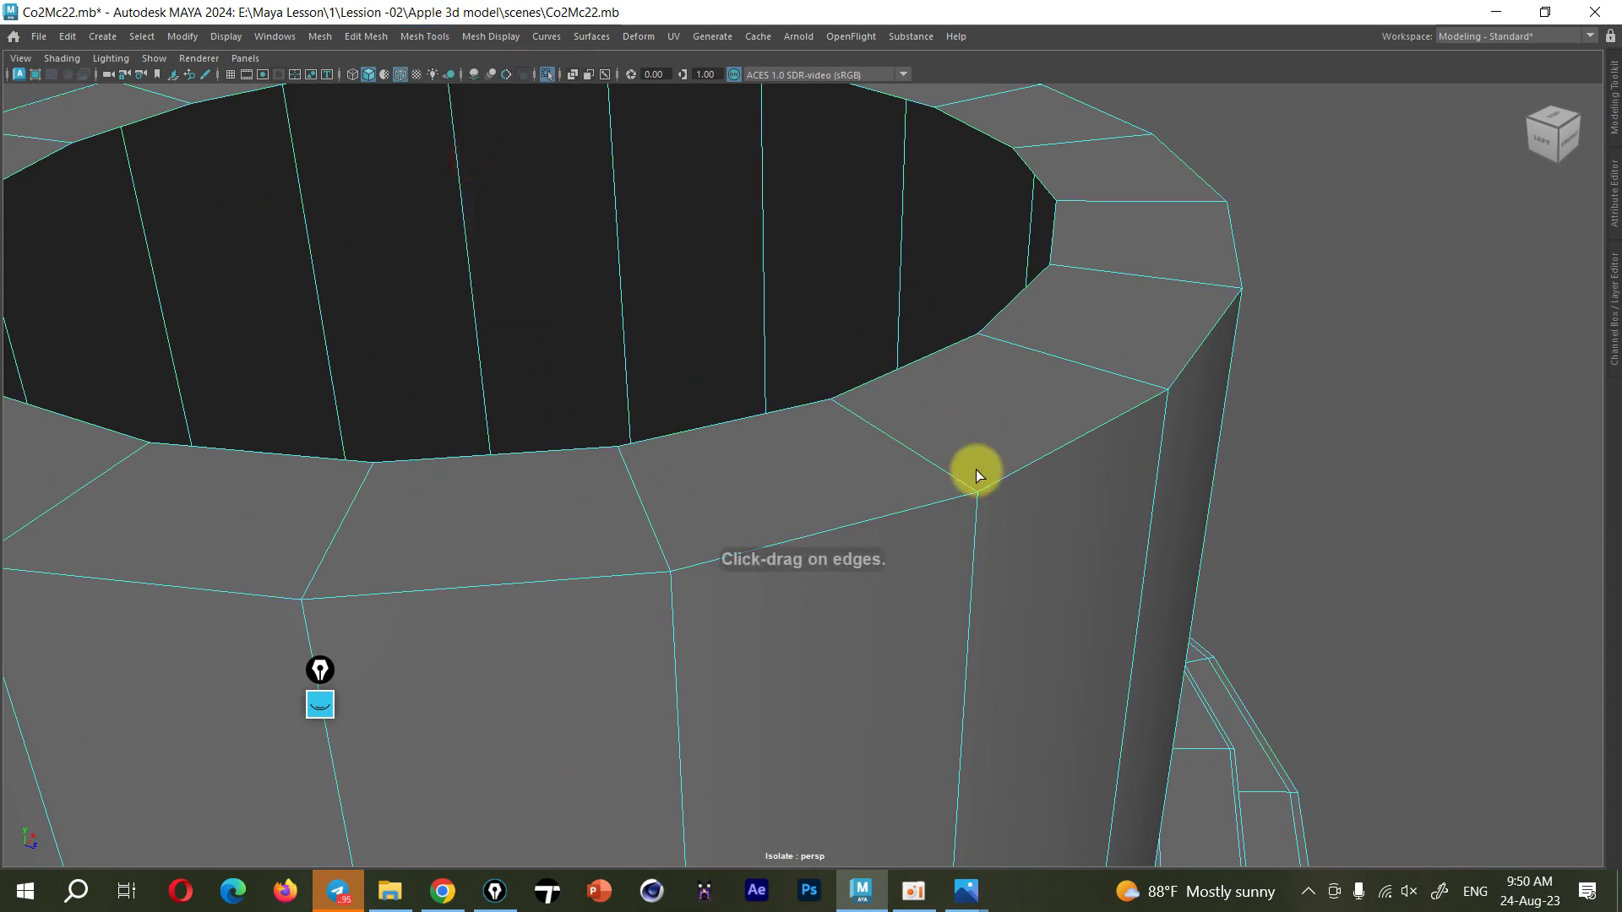
{"action": "left_click_drag", "start_coordinate": [970, 488], "coordinate": [975, 510]}
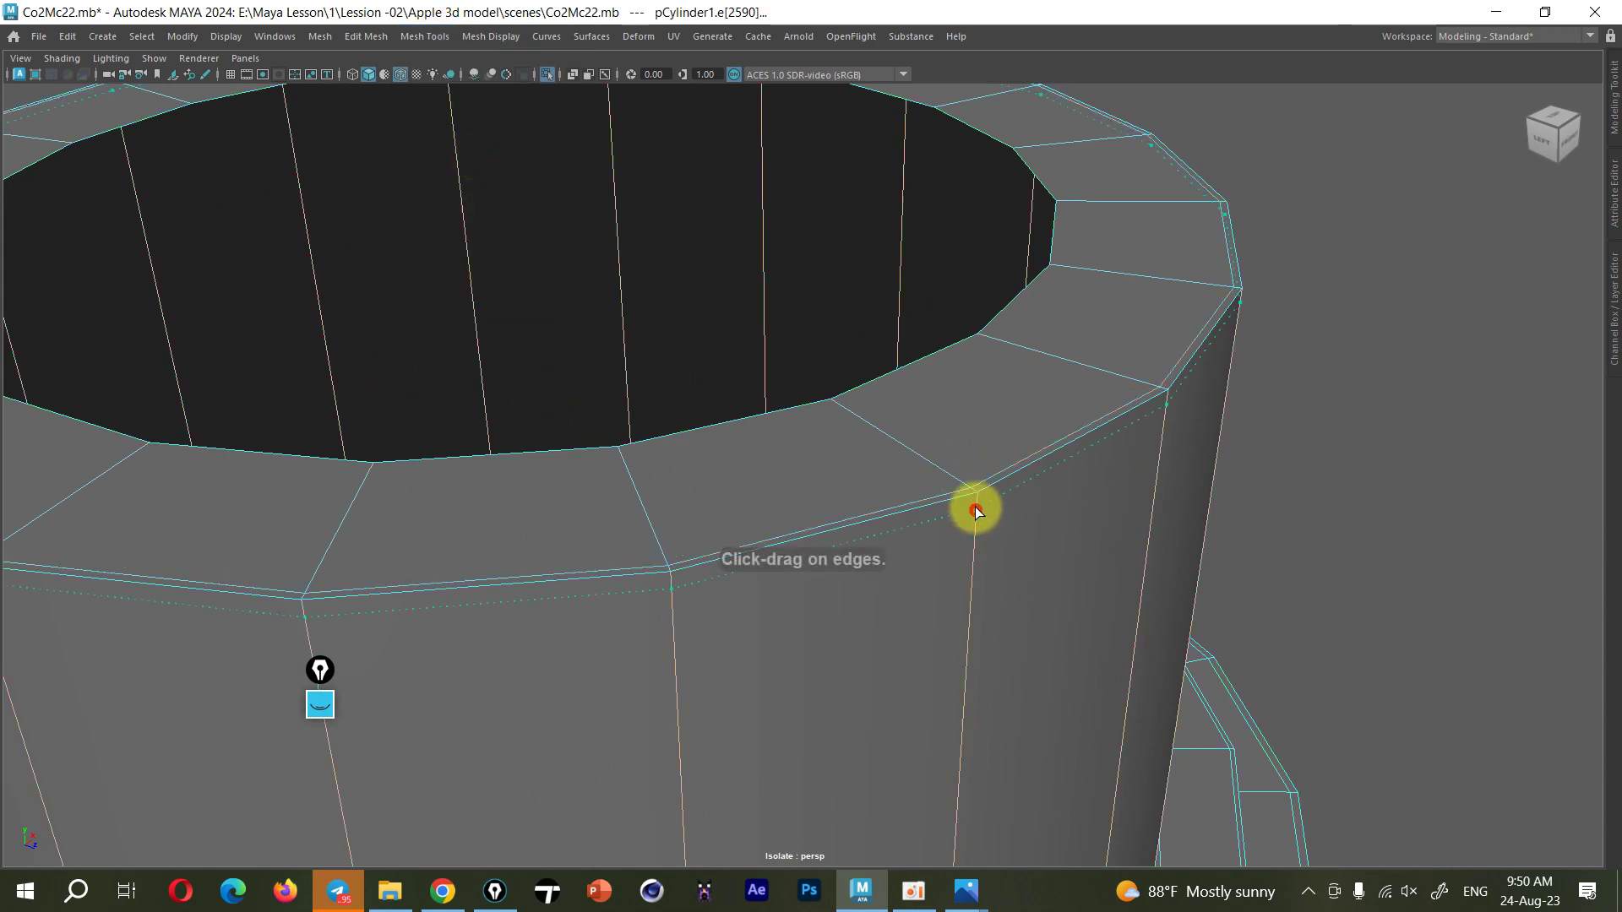
{"action": "left_click", "coordinate": [975, 498]}
{"action": "left_click_drag", "start_coordinate": [847, 414], "coordinate": [839, 412]}
{"action": "left_click", "coordinate": [833, 408]}
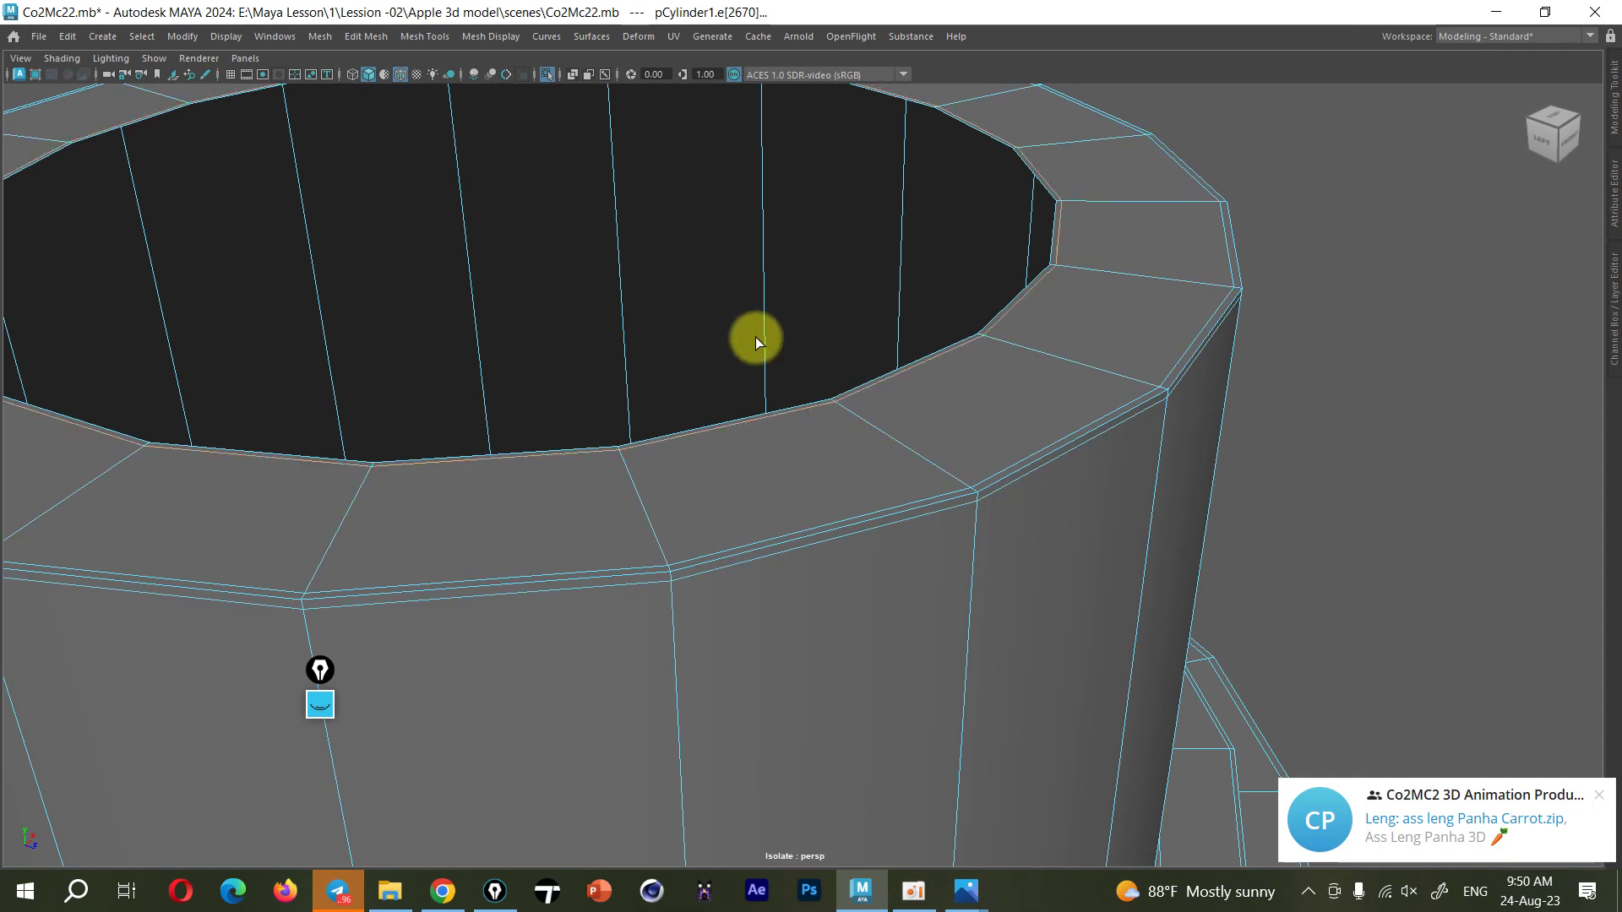
{"action": "left_click_drag", "start_coordinate": [755, 337], "coordinate": [758, 457], "text": "alt"}
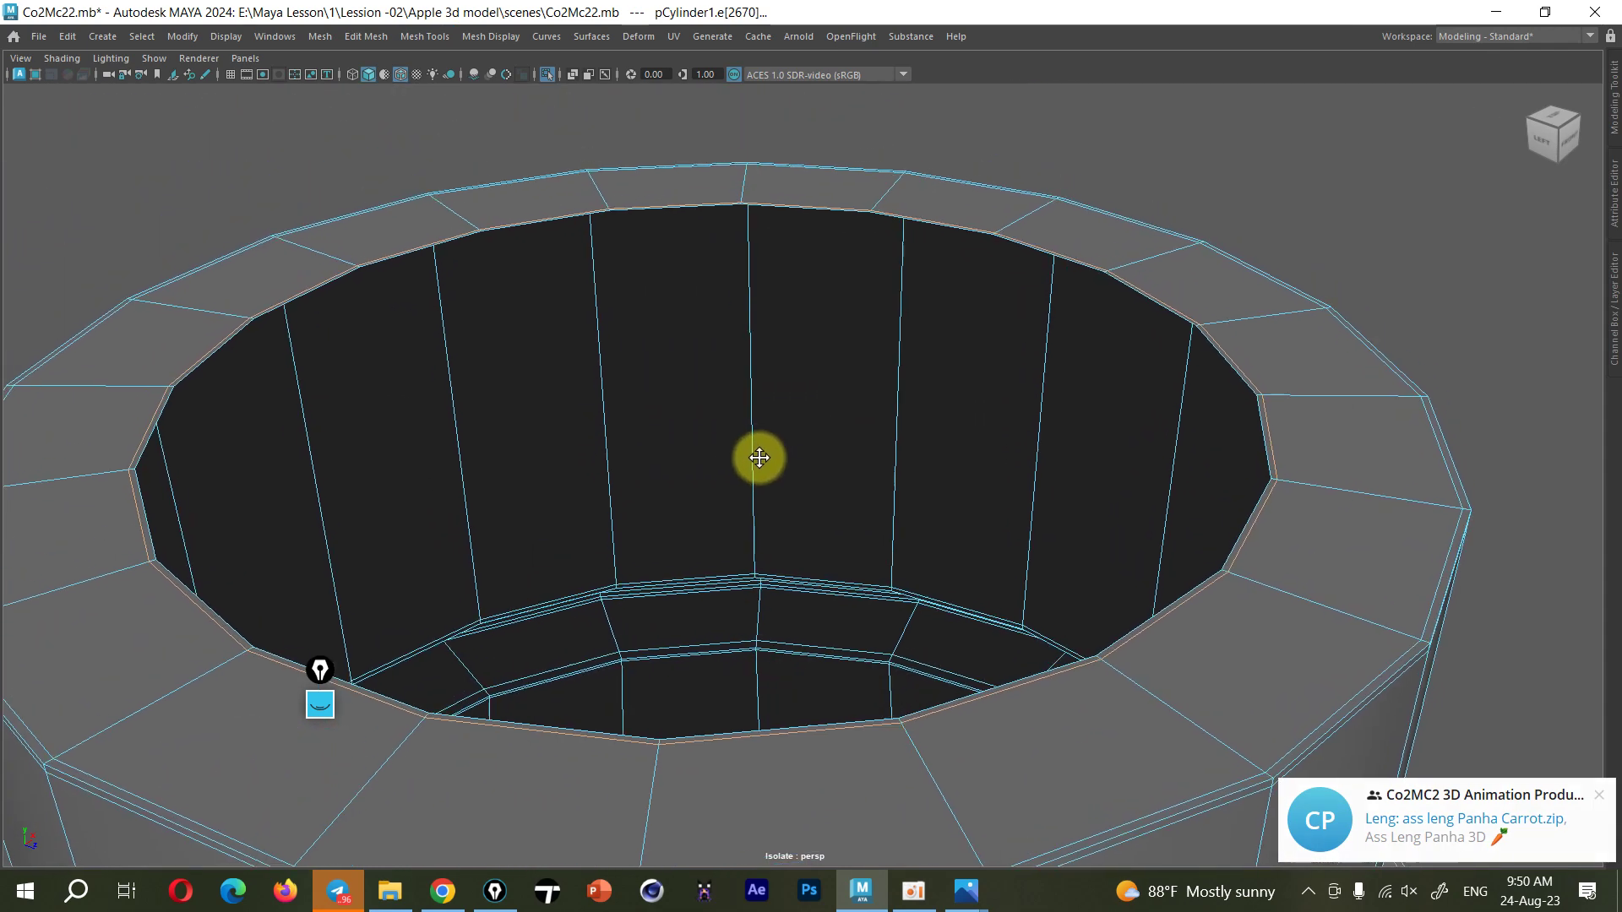
Select the edge loop inside the mouth and extrude it three times with Ctrl+E
{"action": "double_click", "coordinate": [1247, 413]}
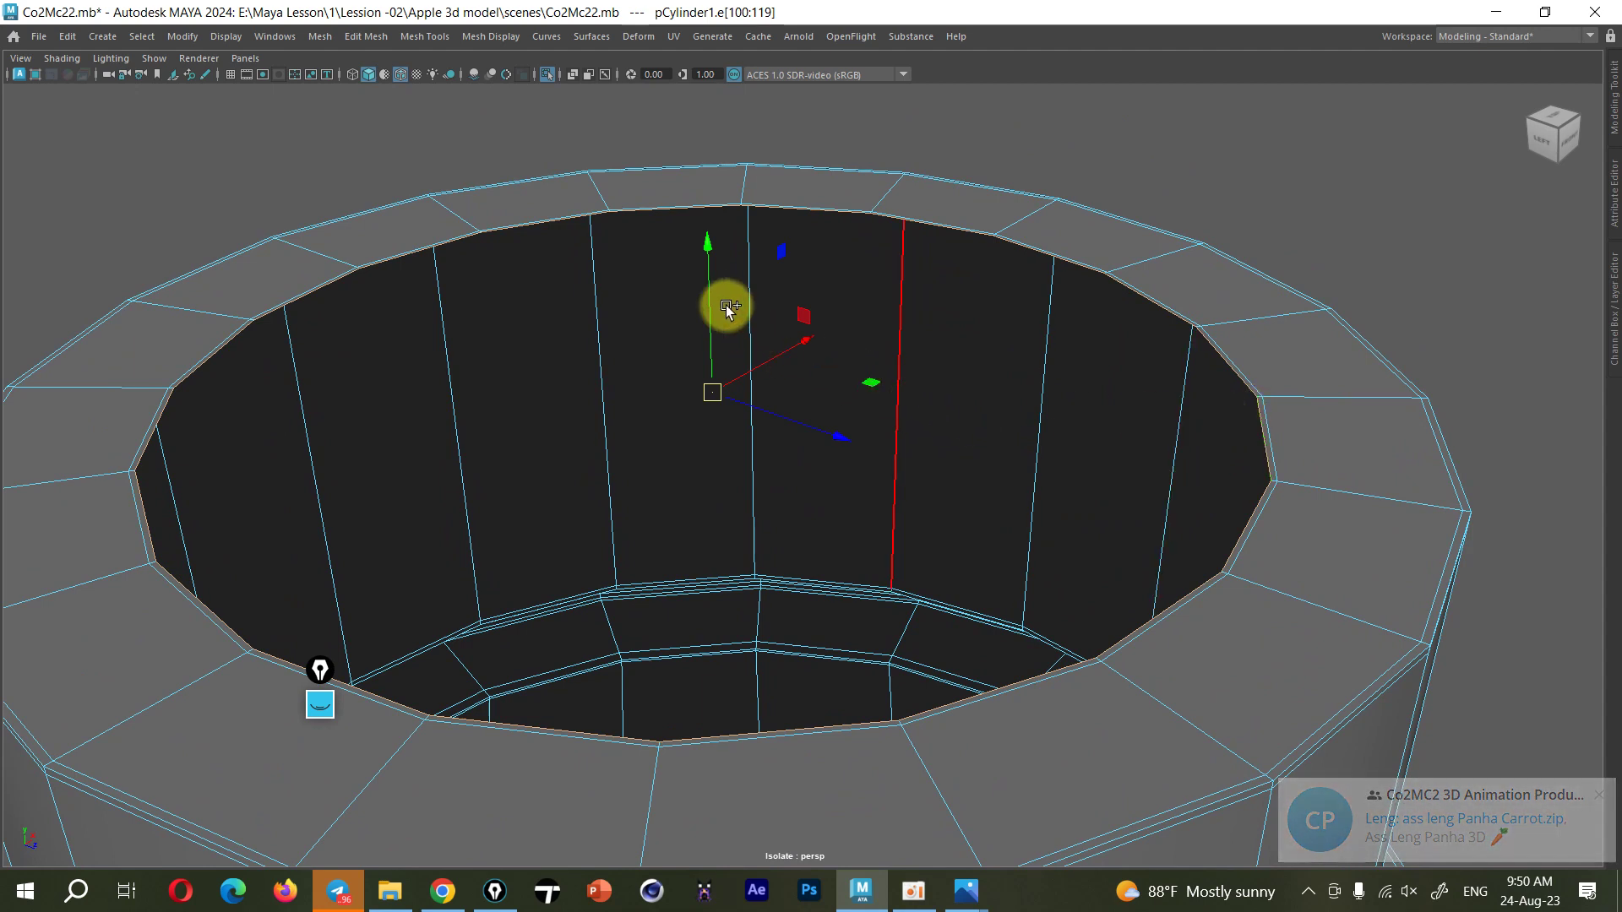
{"action": "key", "text": "ctrl+e"}
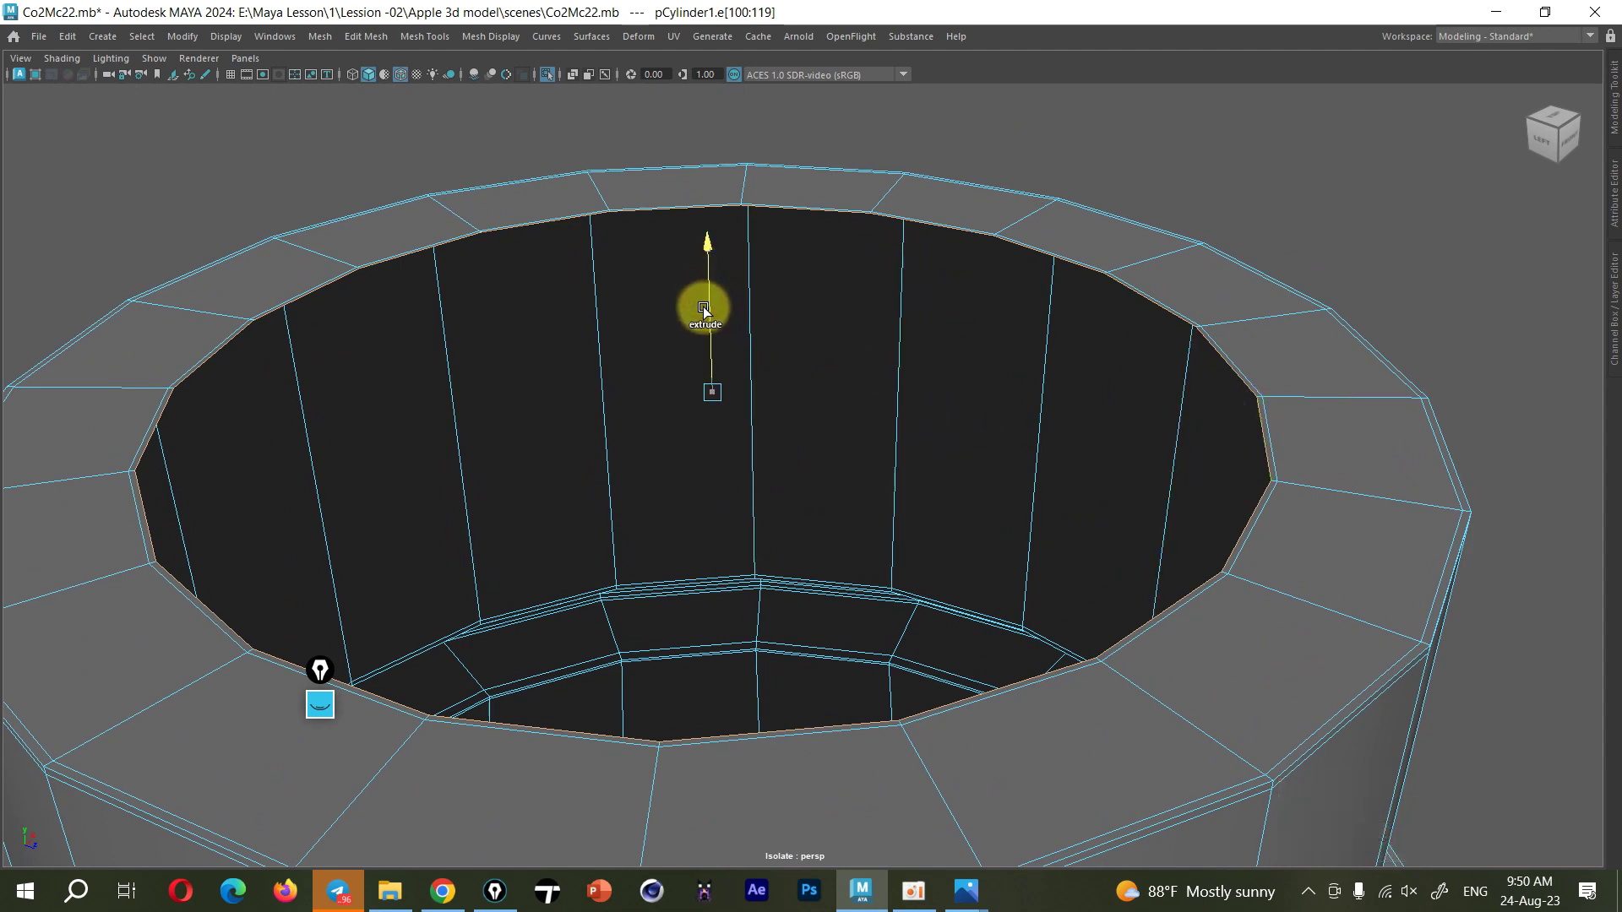
{"action": "key", "text": "ctrl+e"}
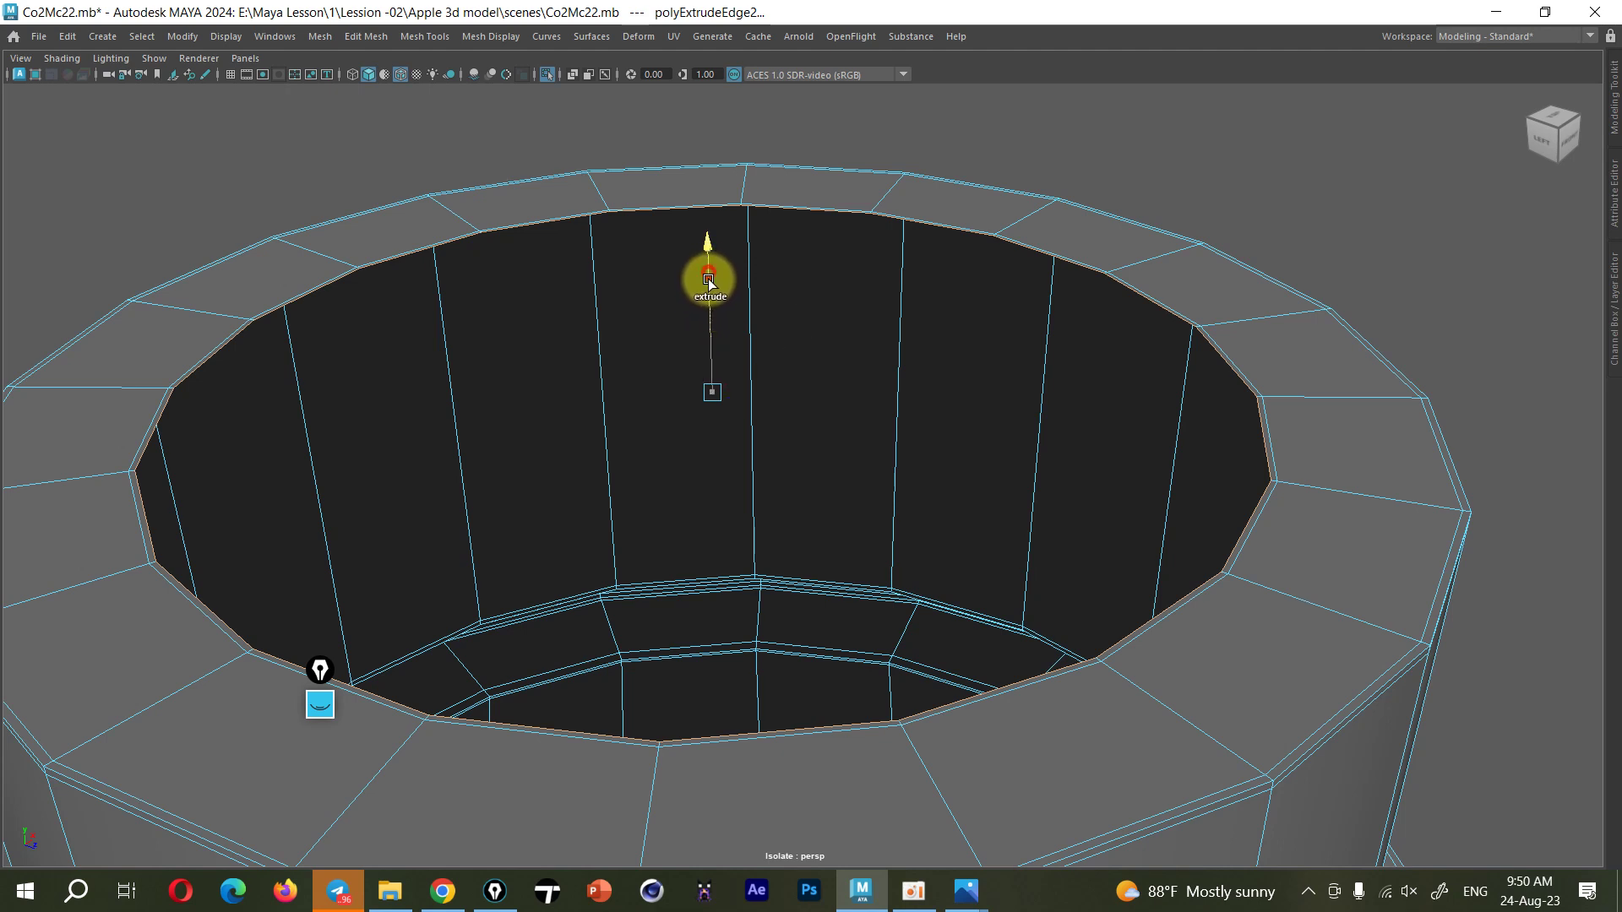
{"action": "key", "text": "ctrl+e"}
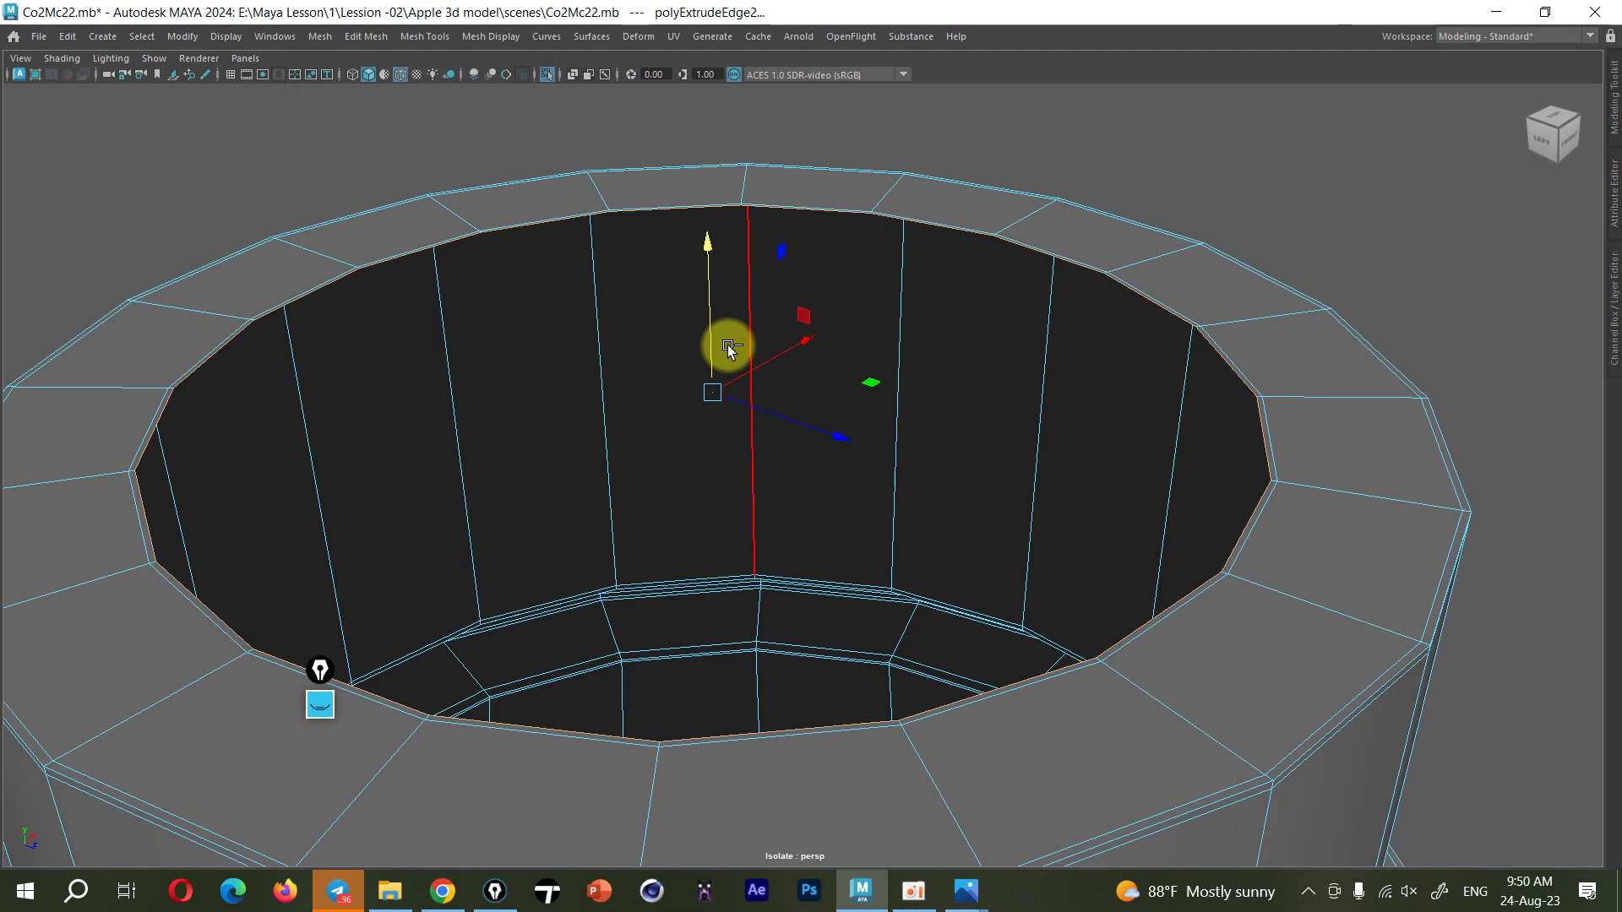
Select the rim edge loop and slide it upward along the opening
{"action": "double_click", "coordinate": [1260, 471]}
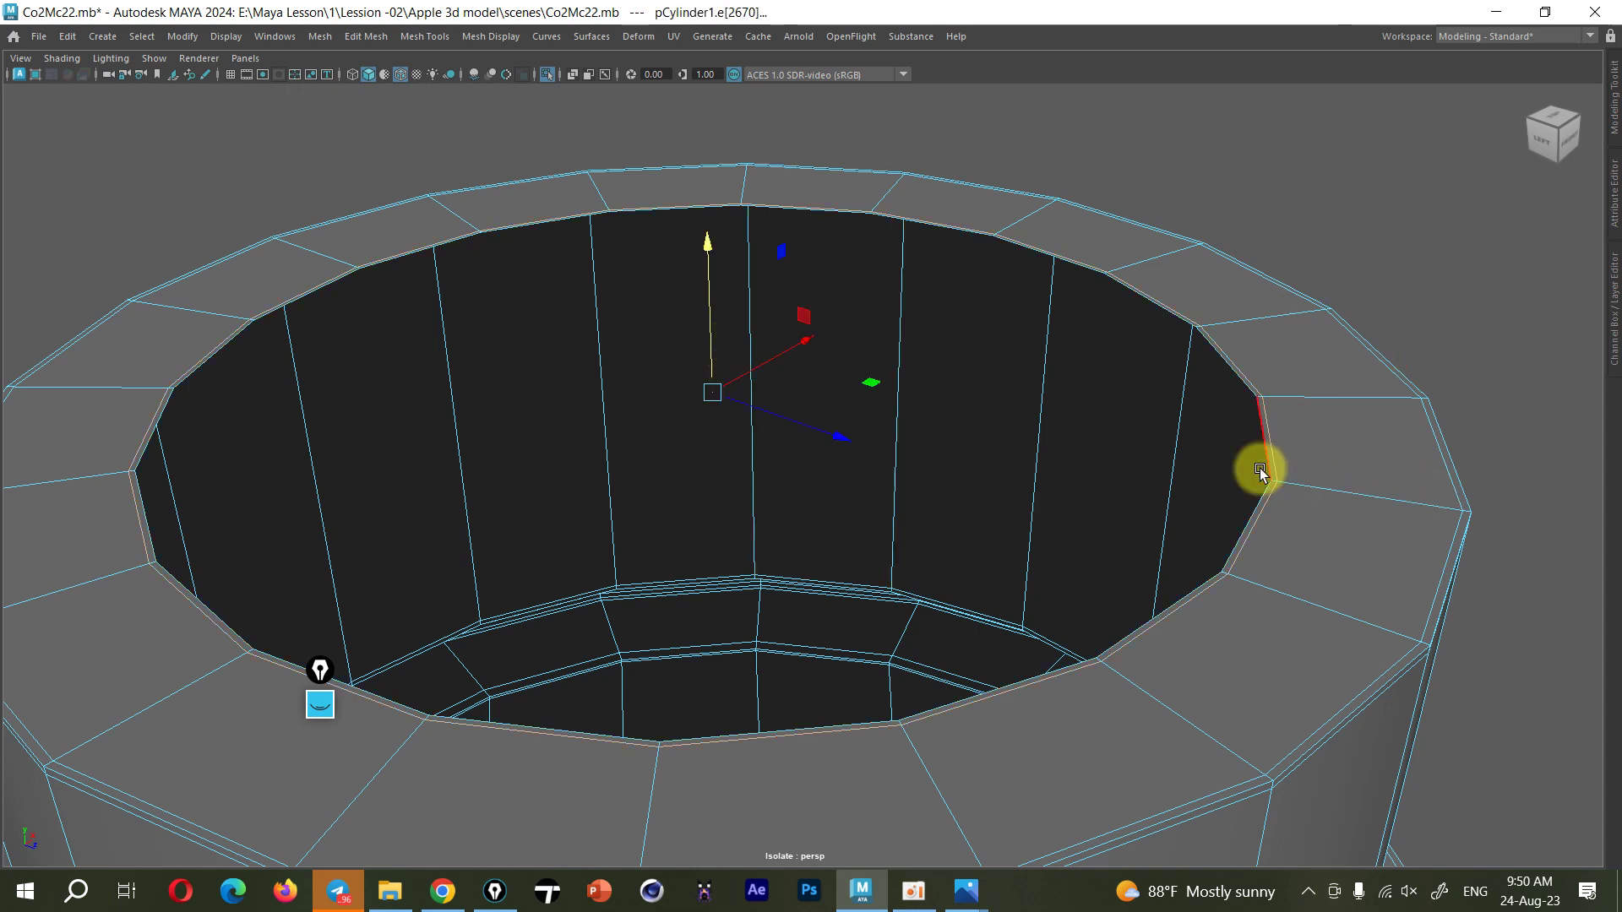
{"action": "left_click_drag", "start_coordinate": [717, 328], "coordinate": [704, 303]}
{"action": "mouse_move", "coordinate": [680, 209]}
{"action": "left_mouse_down"}
{"action": "mouse_move", "coordinate": [687, 282]}
{"action": "mouse_move", "coordinate": [667, 333]}
{"action": "left_mouse_up"}
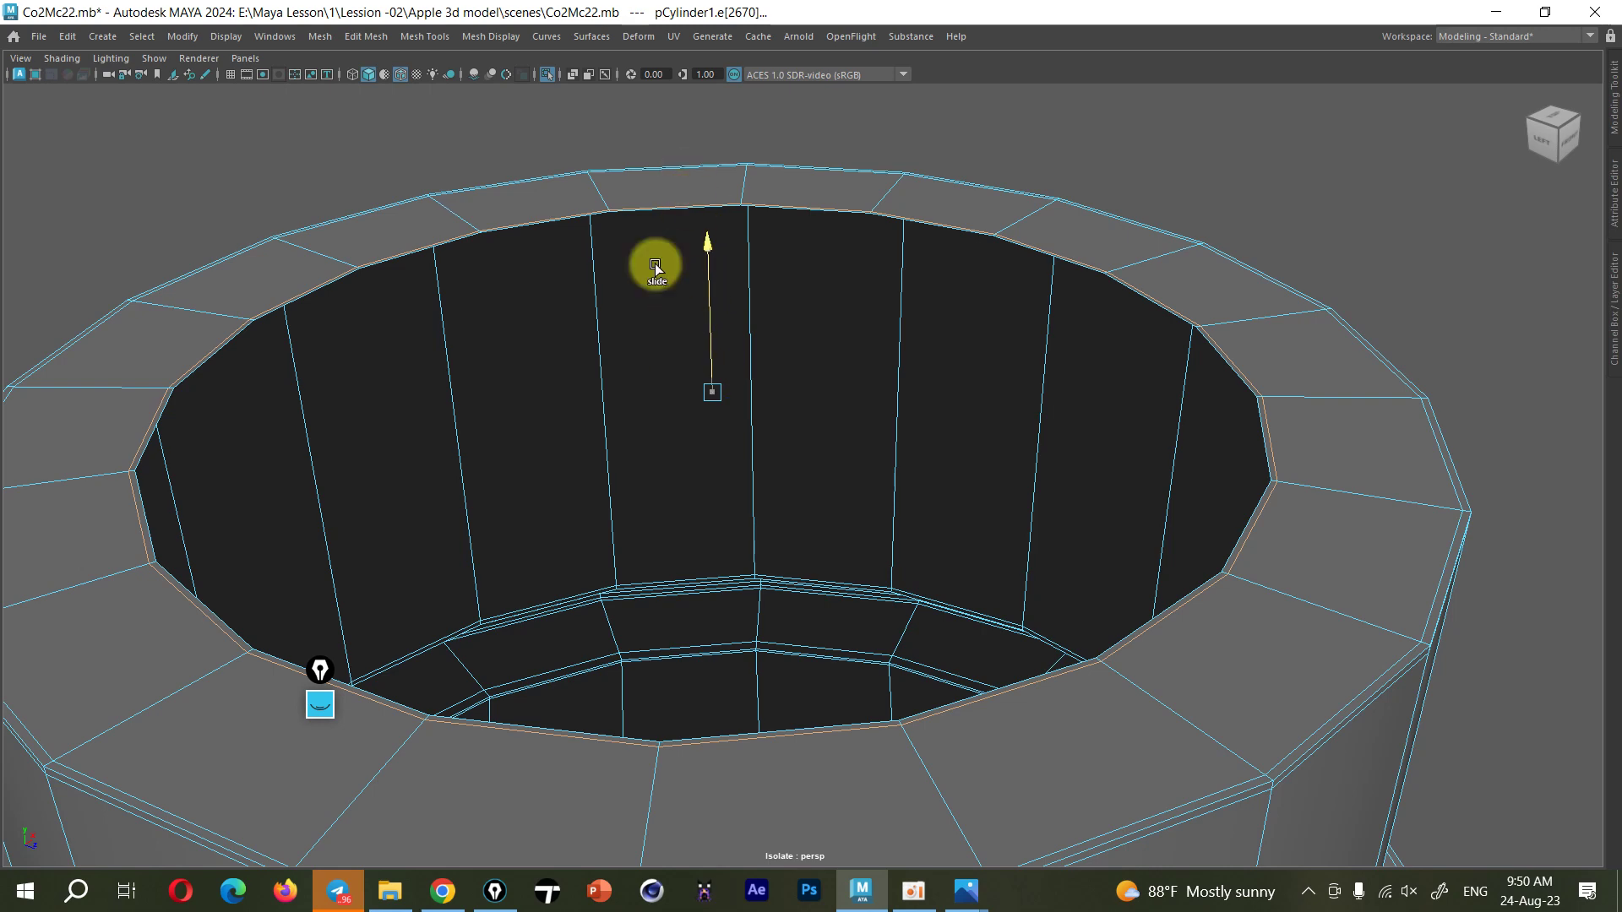
{"action": "left_click_drag", "start_coordinate": [630, 282], "coordinate": [625, 278]}
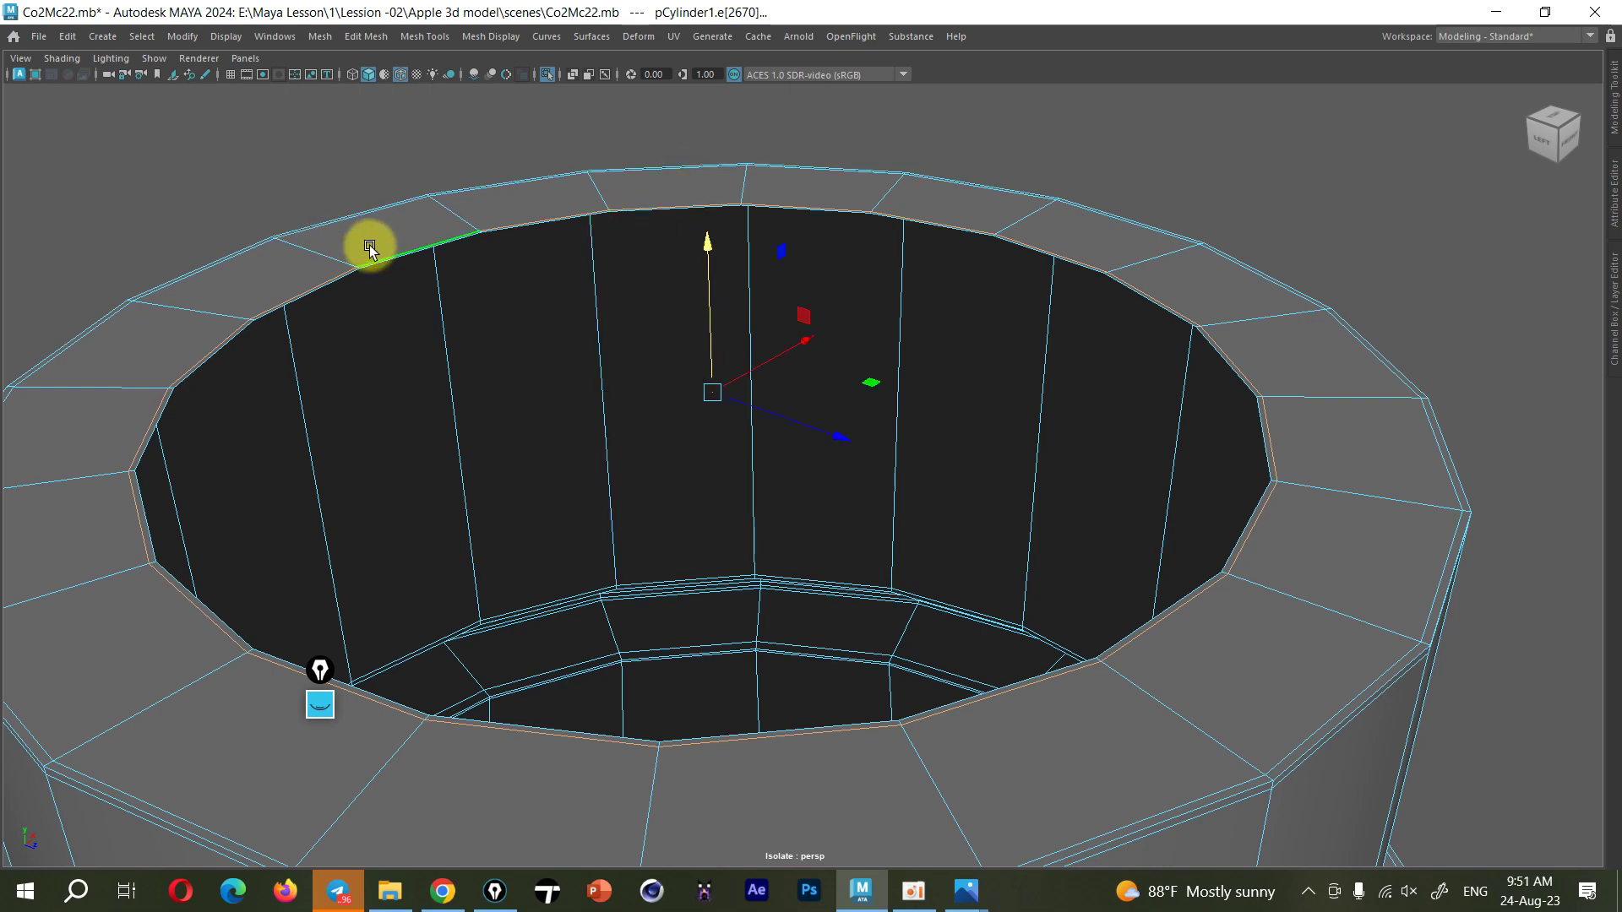
{"action": "key", "text": "space"}
{"action": "key", "text": "space"}
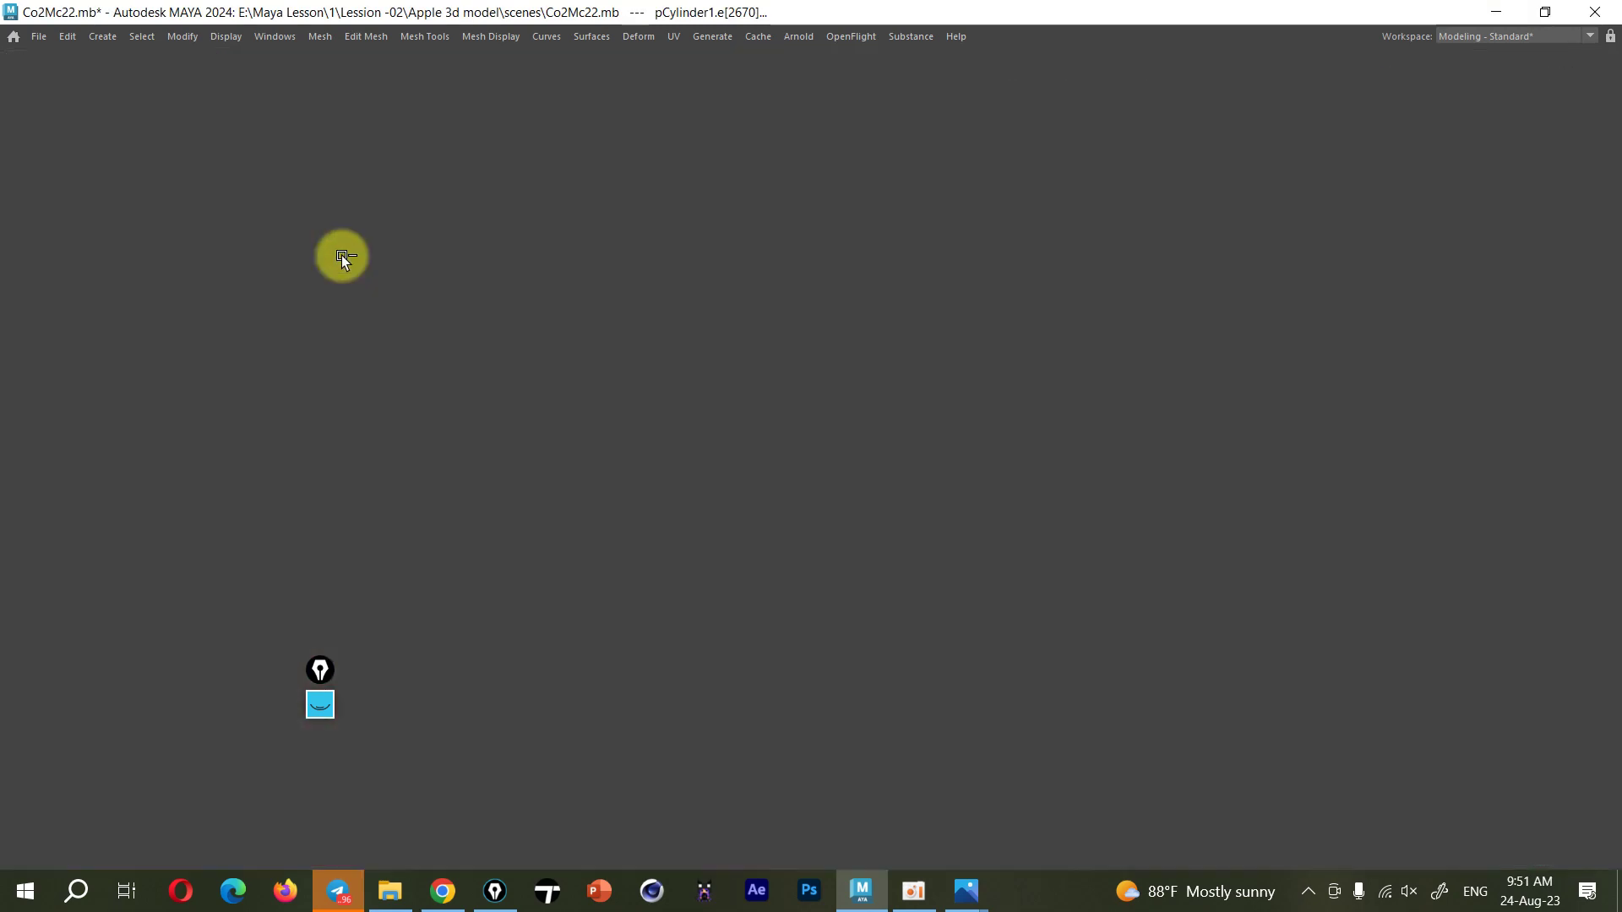
Set the Move Tool's Transform Constraint to Off
{"action": "double_click", "coordinate": [19, 251]}
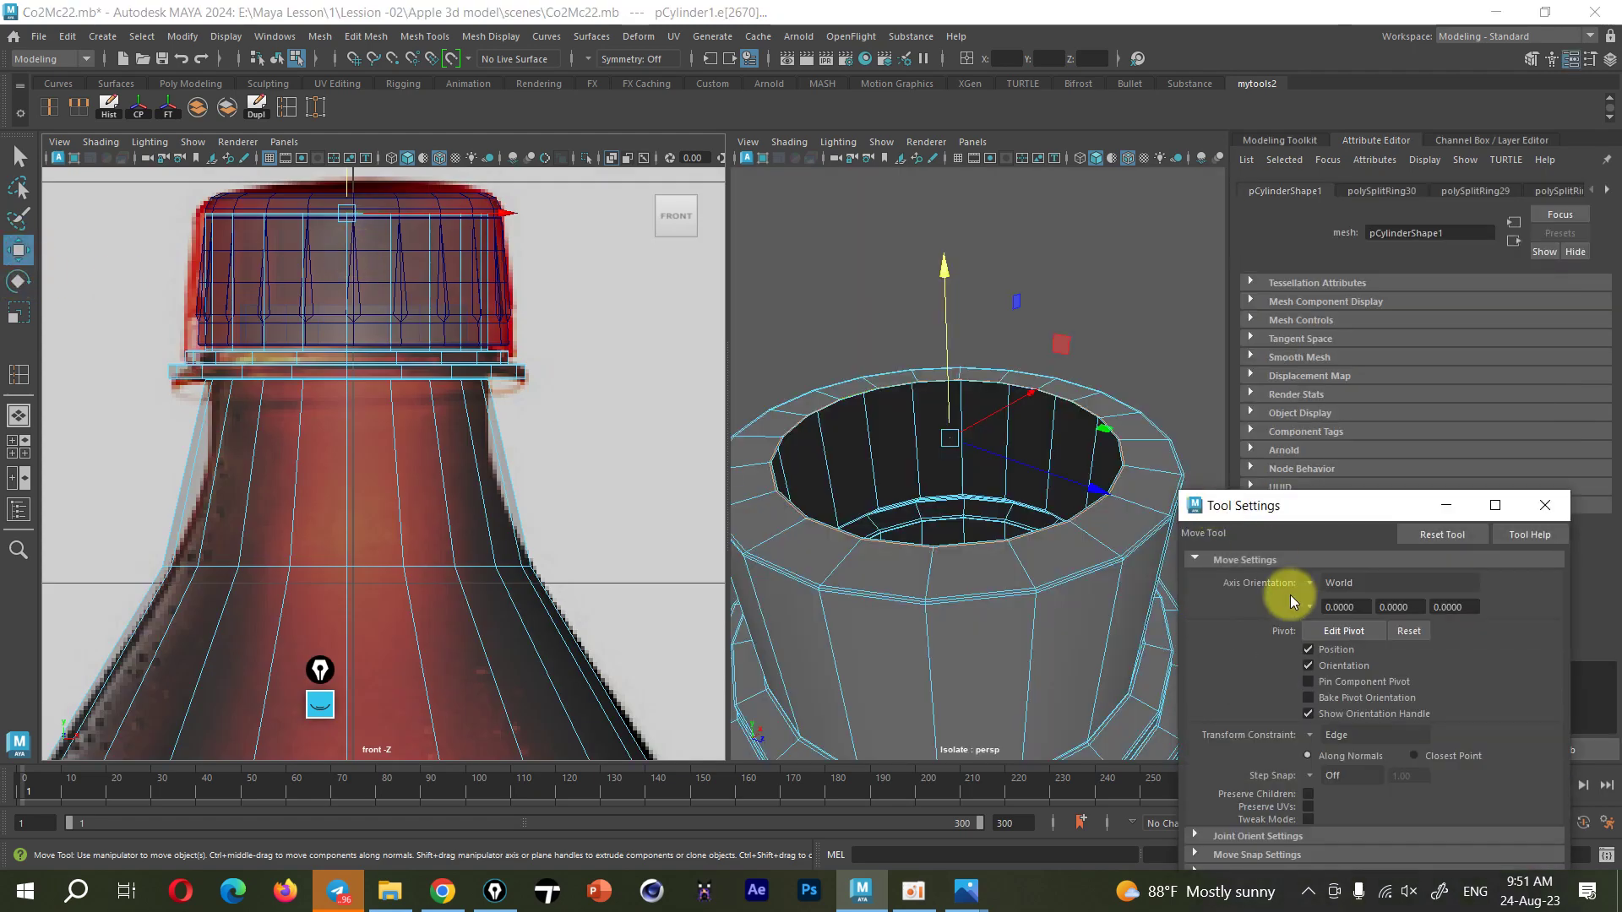
{"action": "left_click_drag", "start_coordinate": [1299, 512], "coordinate": [1252, 254]}
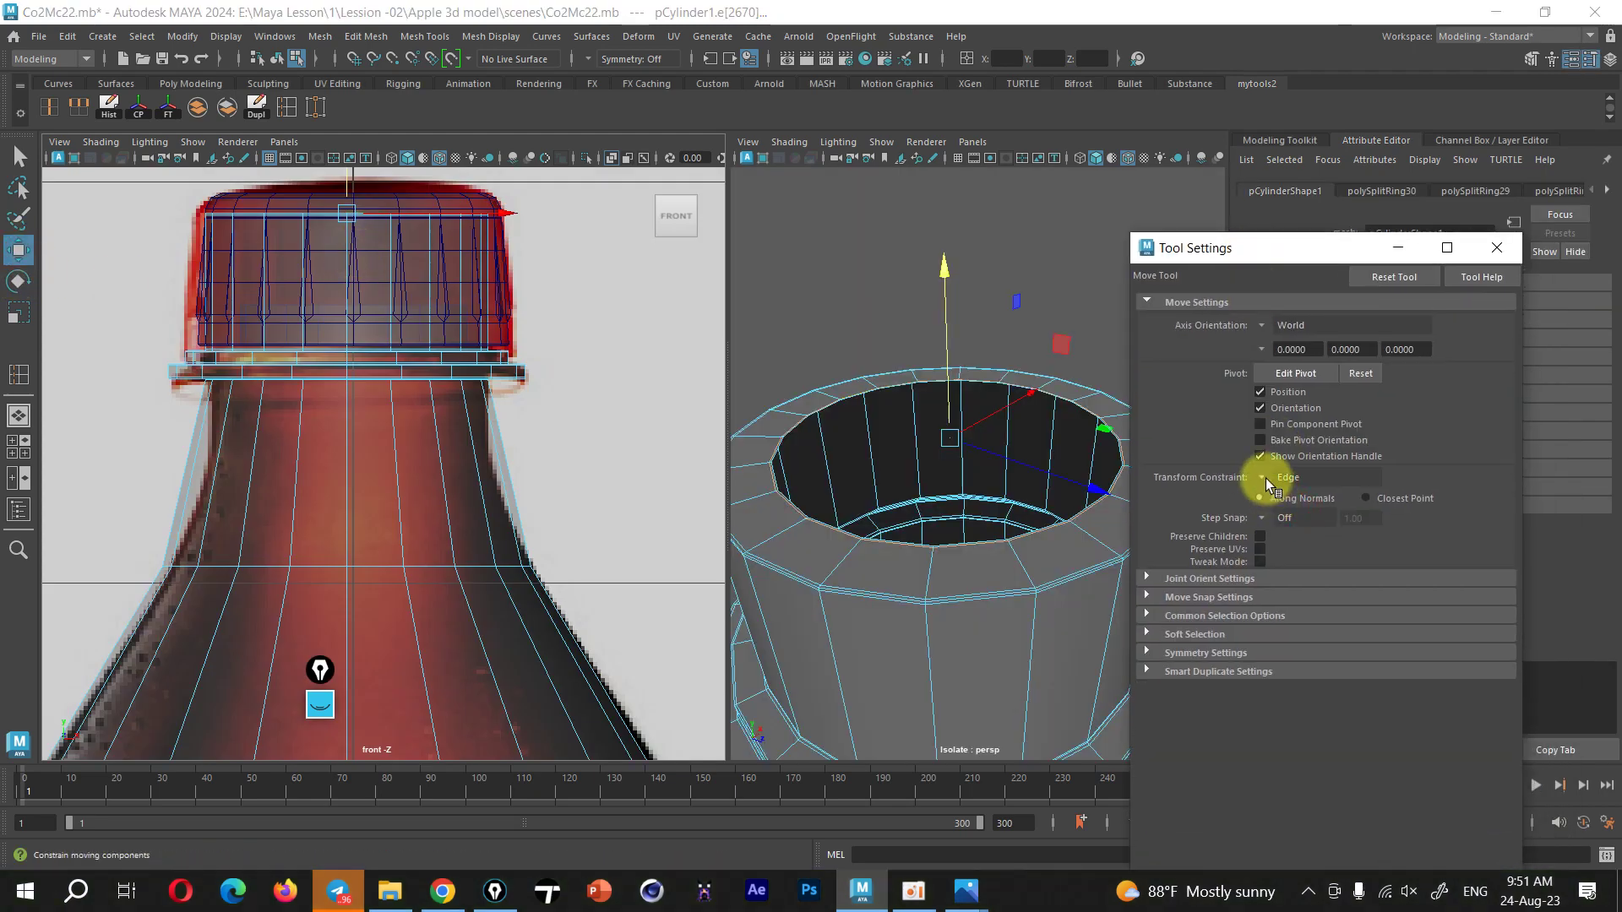
{"action": "left_click", "coordinate": [1267, 481]}
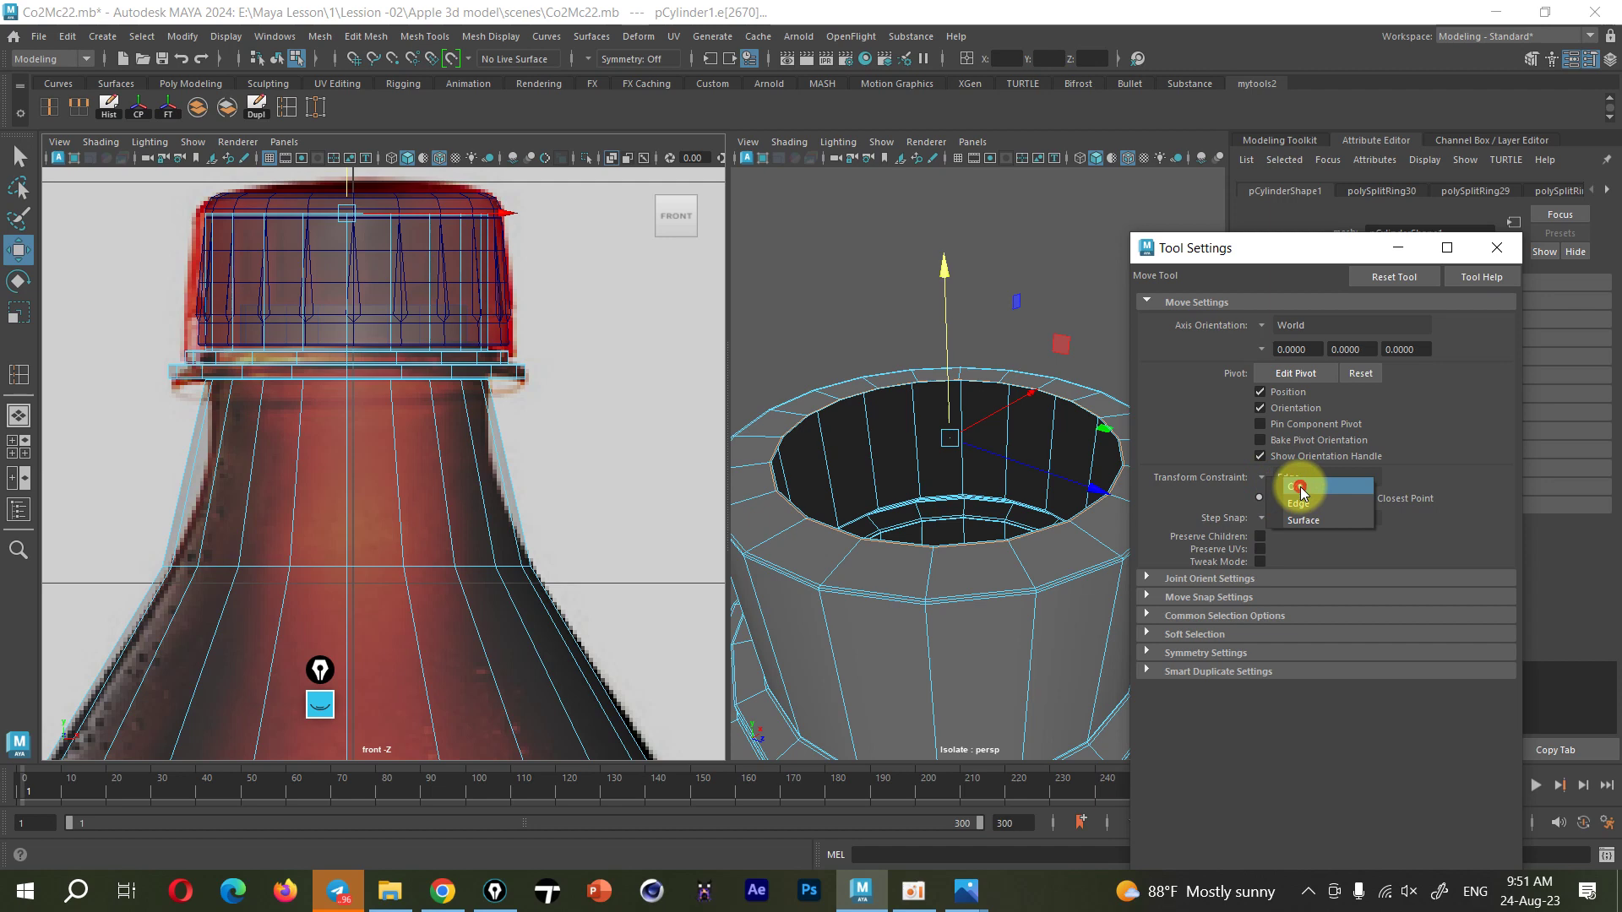
{"action": "left_click", "coordinate": [1300, 486]}
{"action": "left_click", "coordinate": [1496, 247]}
{"action": "scroll", "coordinate": [1003, 423], "scroll_direction": "up", "scroll_amount": 5}
{"action": "key", "text": "space"}
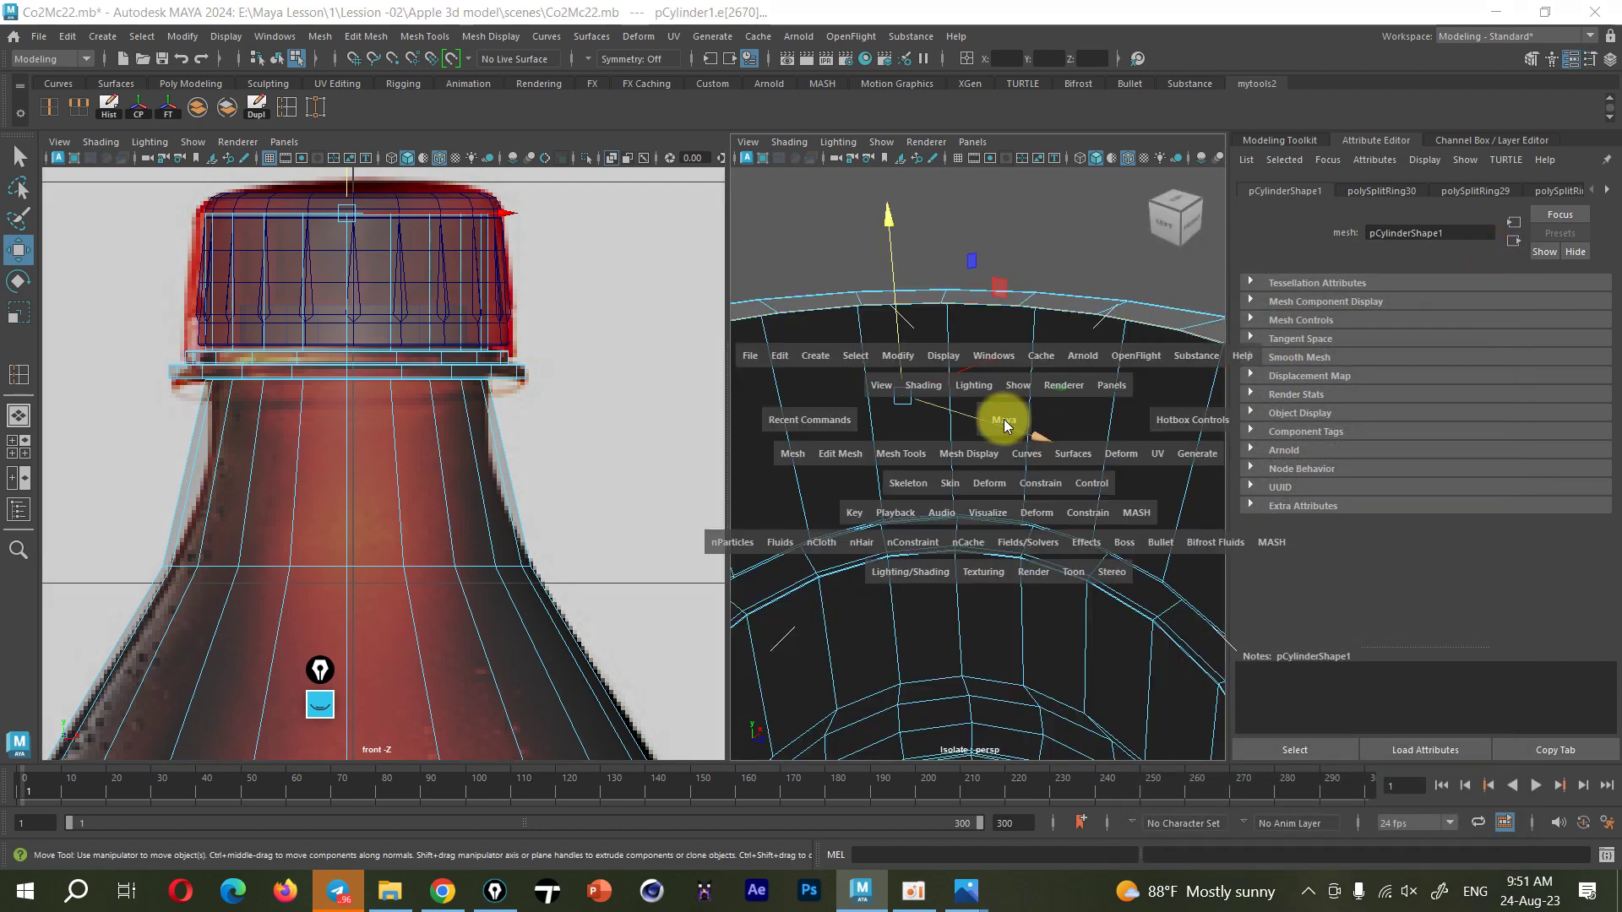
{"action": "scroll", "coordinate": [1005, 417], "scroll_direction": "down", "scroll_amount": 3}
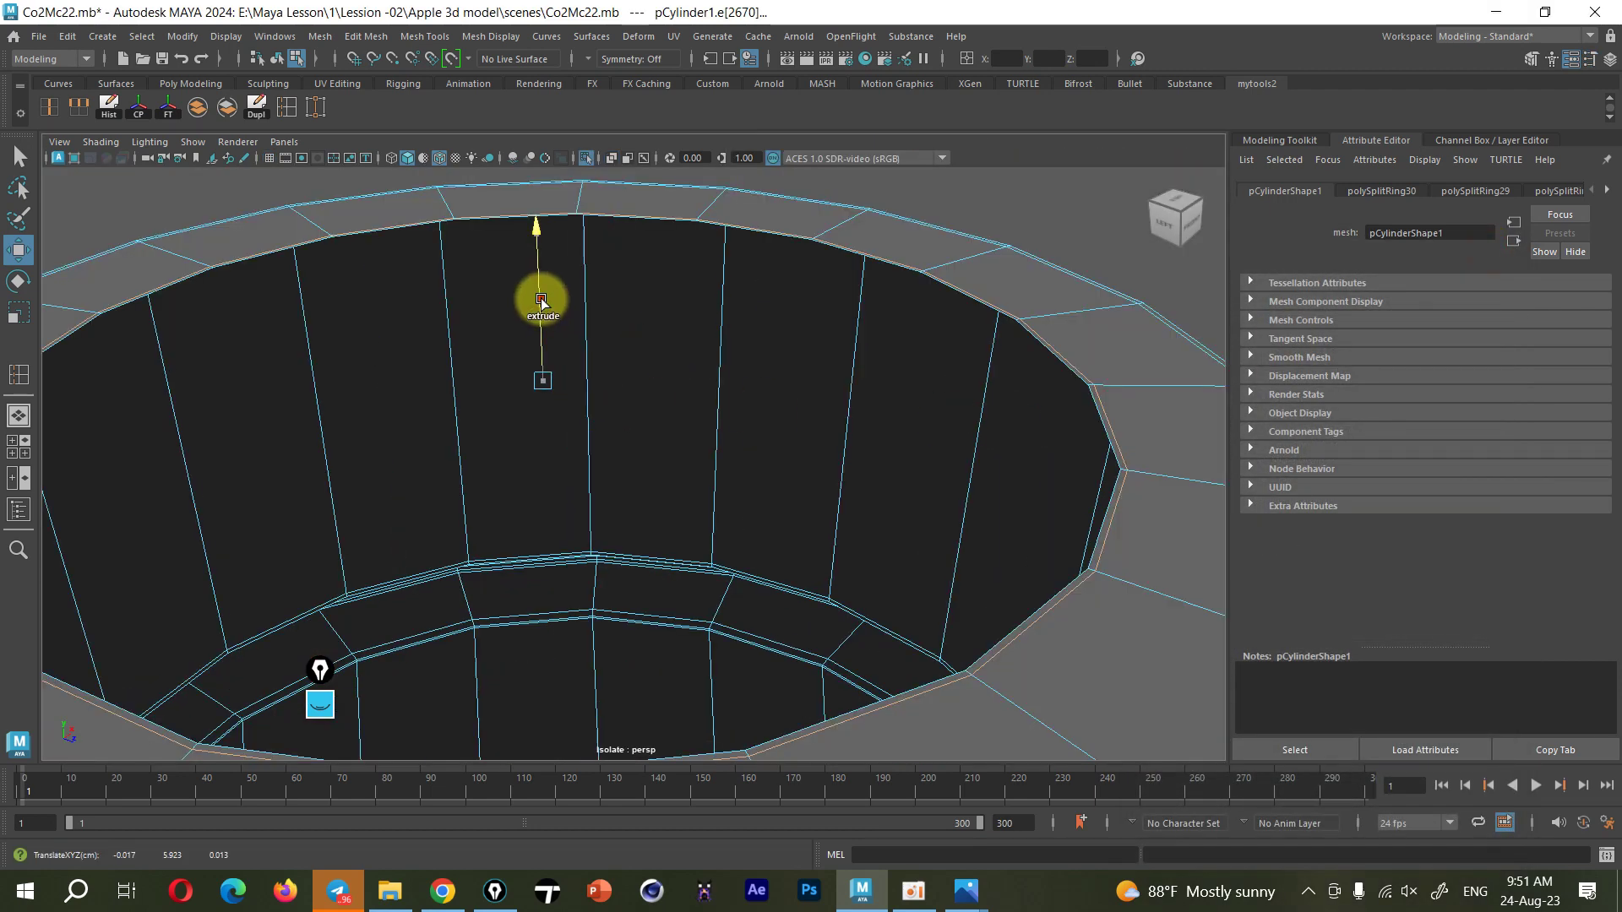
Extrude the rim edges down into the mouth and move the lower lip loop deeper
{"action": "left_click_drag", "start_coordinate": [541, 319], "coordinate": [535, 331], "text": "shift"}
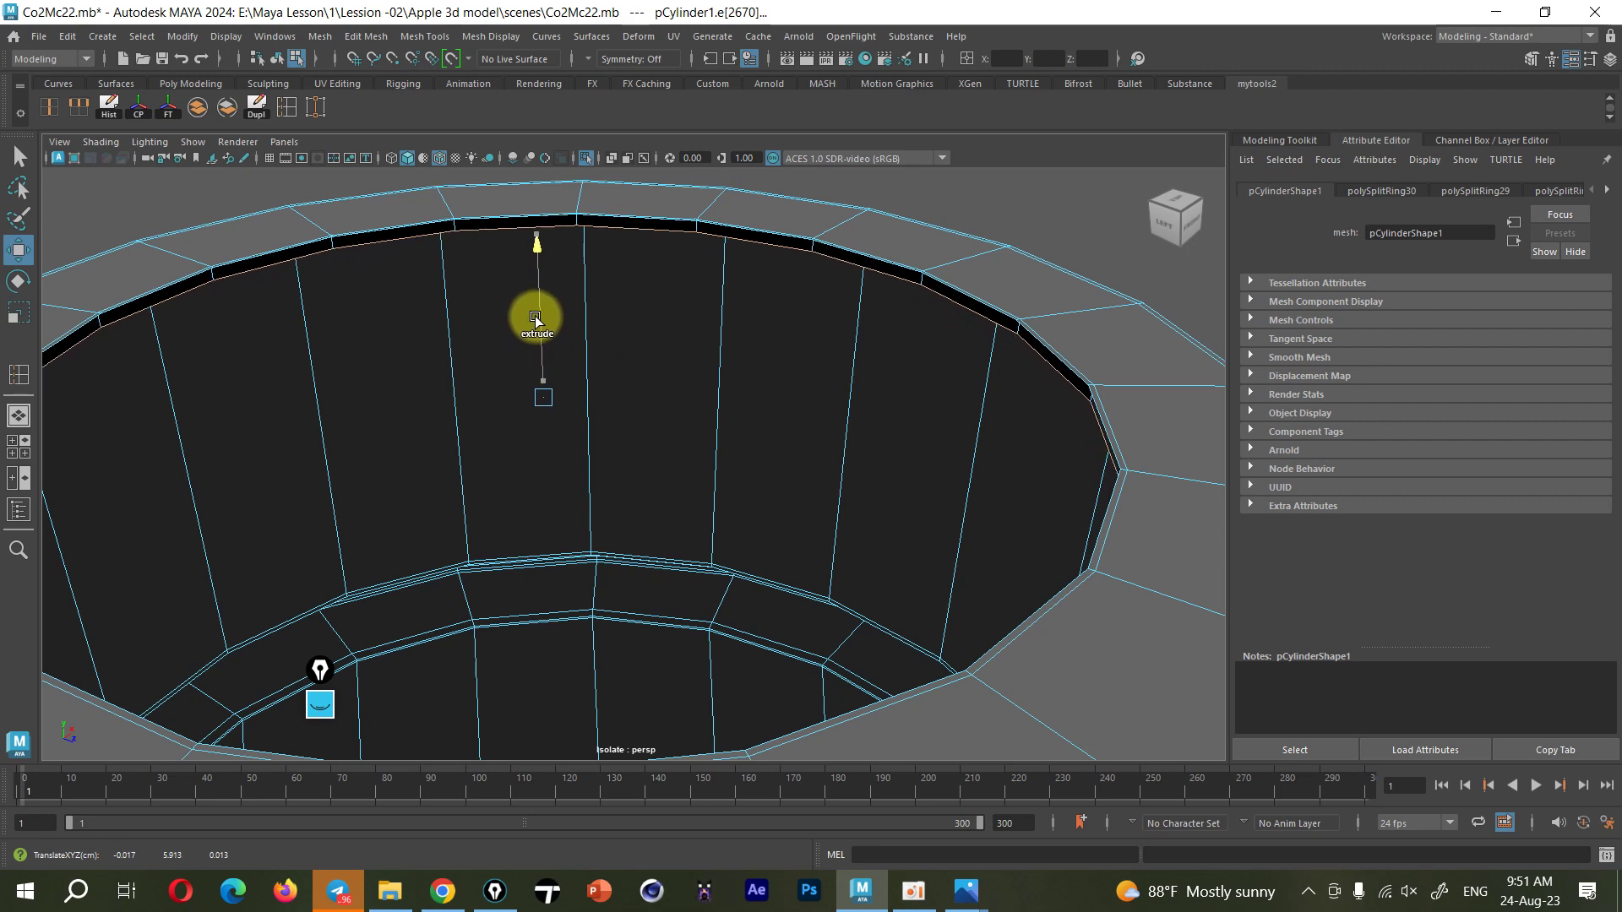
{"action": "left_click_drag", "start_coordinate": [536, 330], "coordinate": [546, 438], "text": "shift"}
{"action": "mouse_move", "coordinate": [840, 483]}
{"action": "left_mouse_down", "text": "alt"}
{"action": "mouse_move", "coordinate": [997, 449]}
{"action": "mouse_move", "coordinate": [845, 479]}
{"action": "left_mouse_up", "text": "alt"}
{"action": "middle_click_drag", "start_coordinate": [290, 358], "coordinate": [260, 344], "text": "shift"}
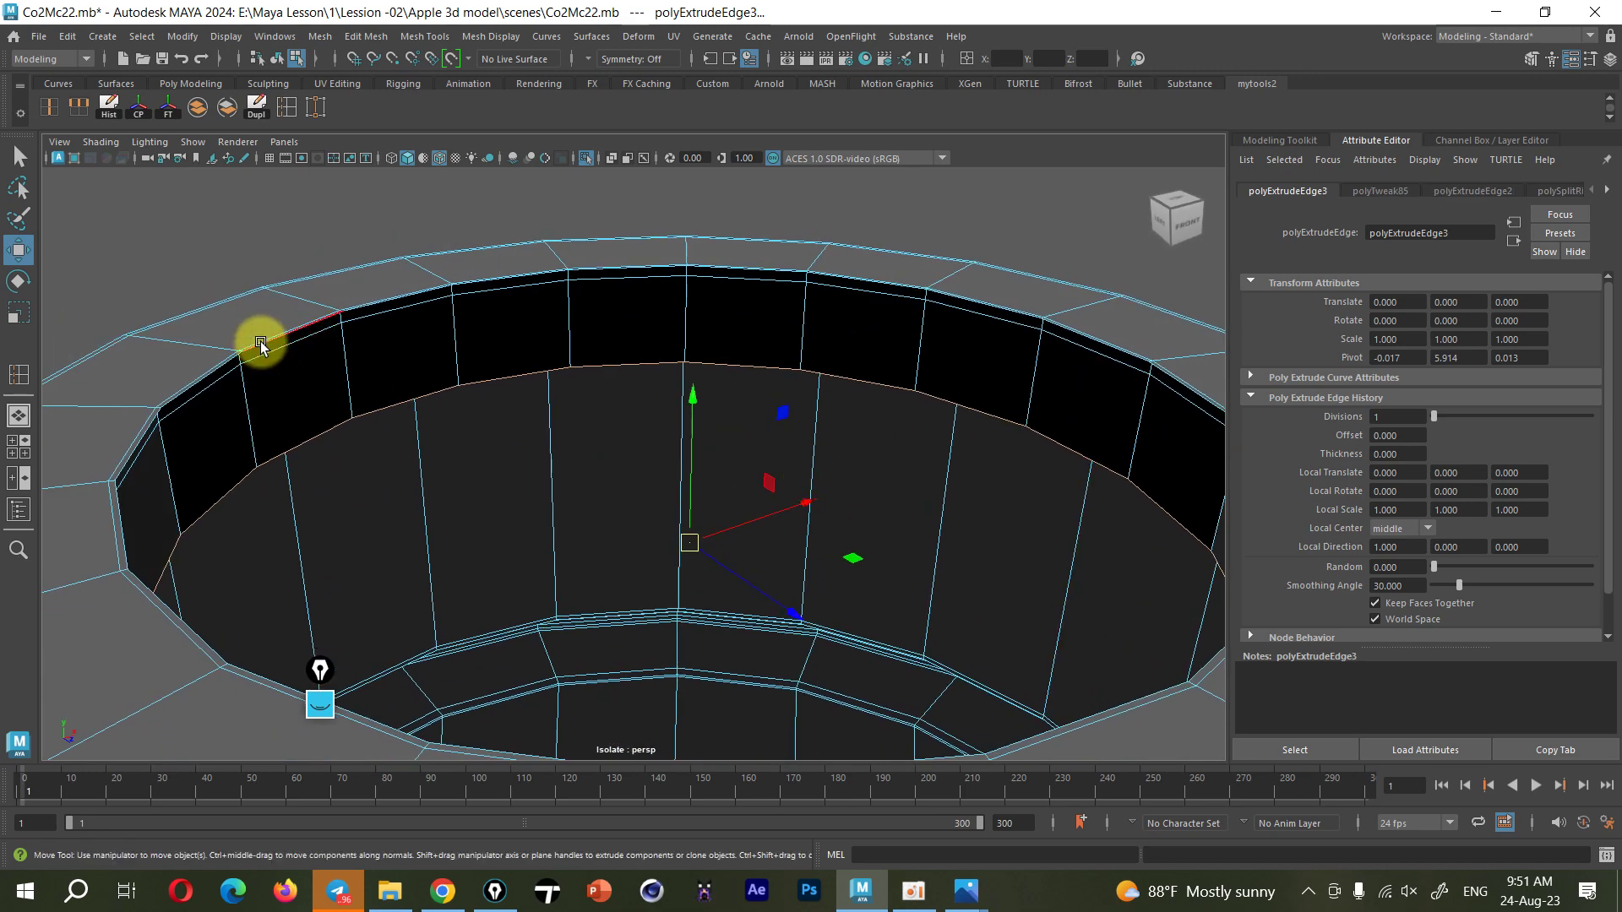
{"action": "double_click", "coordinate": [260, 344]}
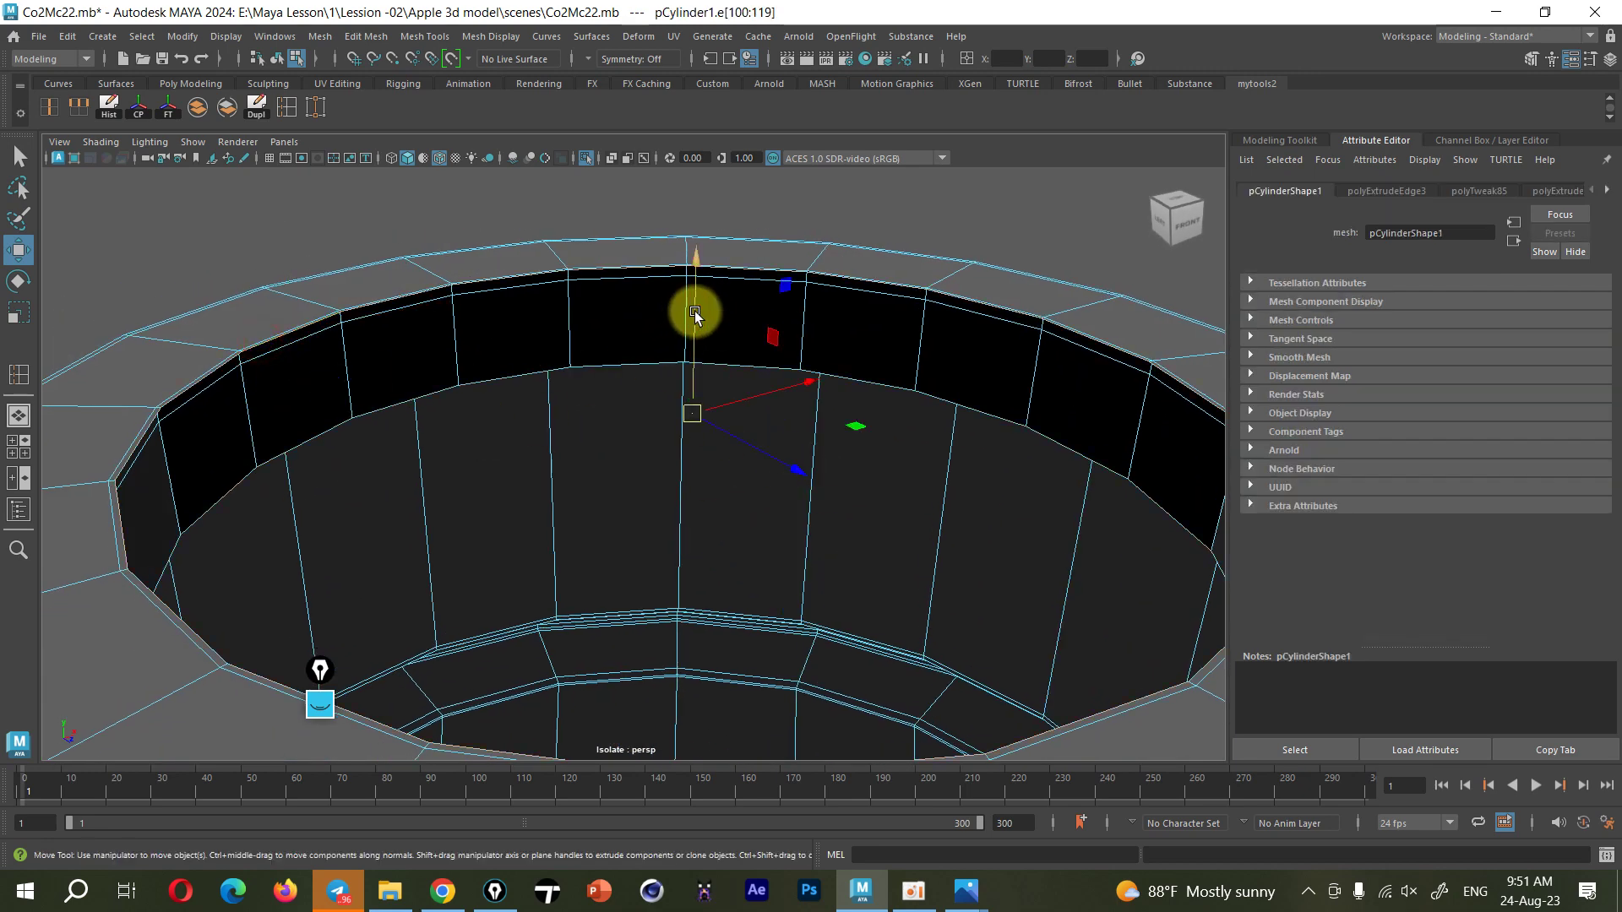
{"action": "left_click_drag", "start_coordinate": [693, 315], "coordinate": [690, 365]}
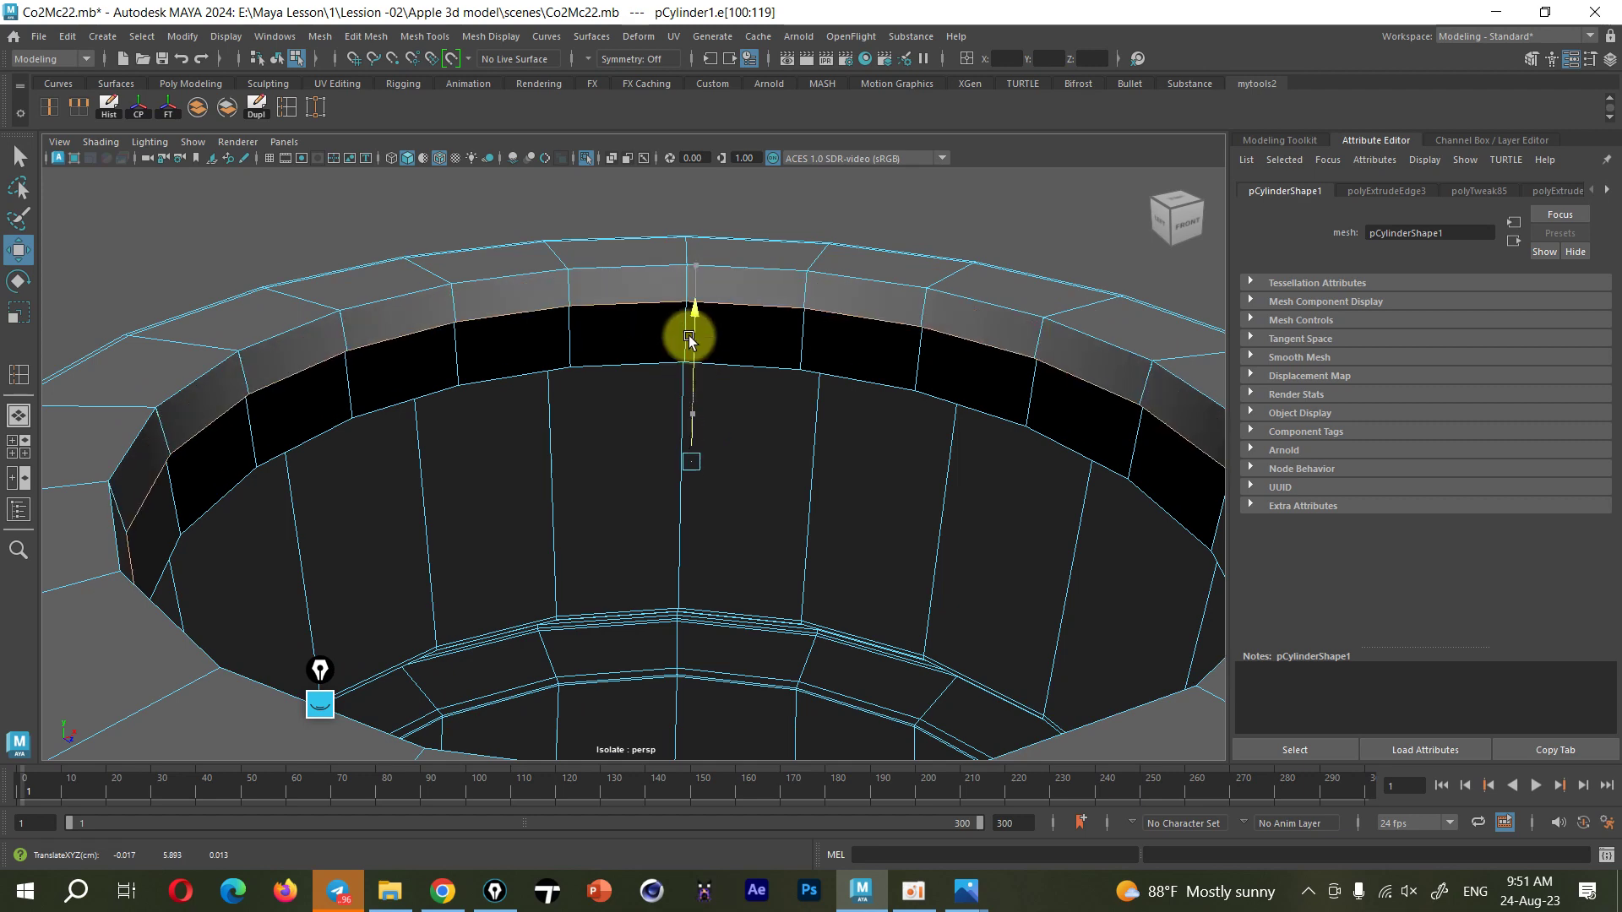
Check the lip from the side, then return to object mode and deselect the bottle
{"action": "left_click_drag", "start_coordinate": [690, 365], "coordinate": [1081, 470], "text": "alt"}
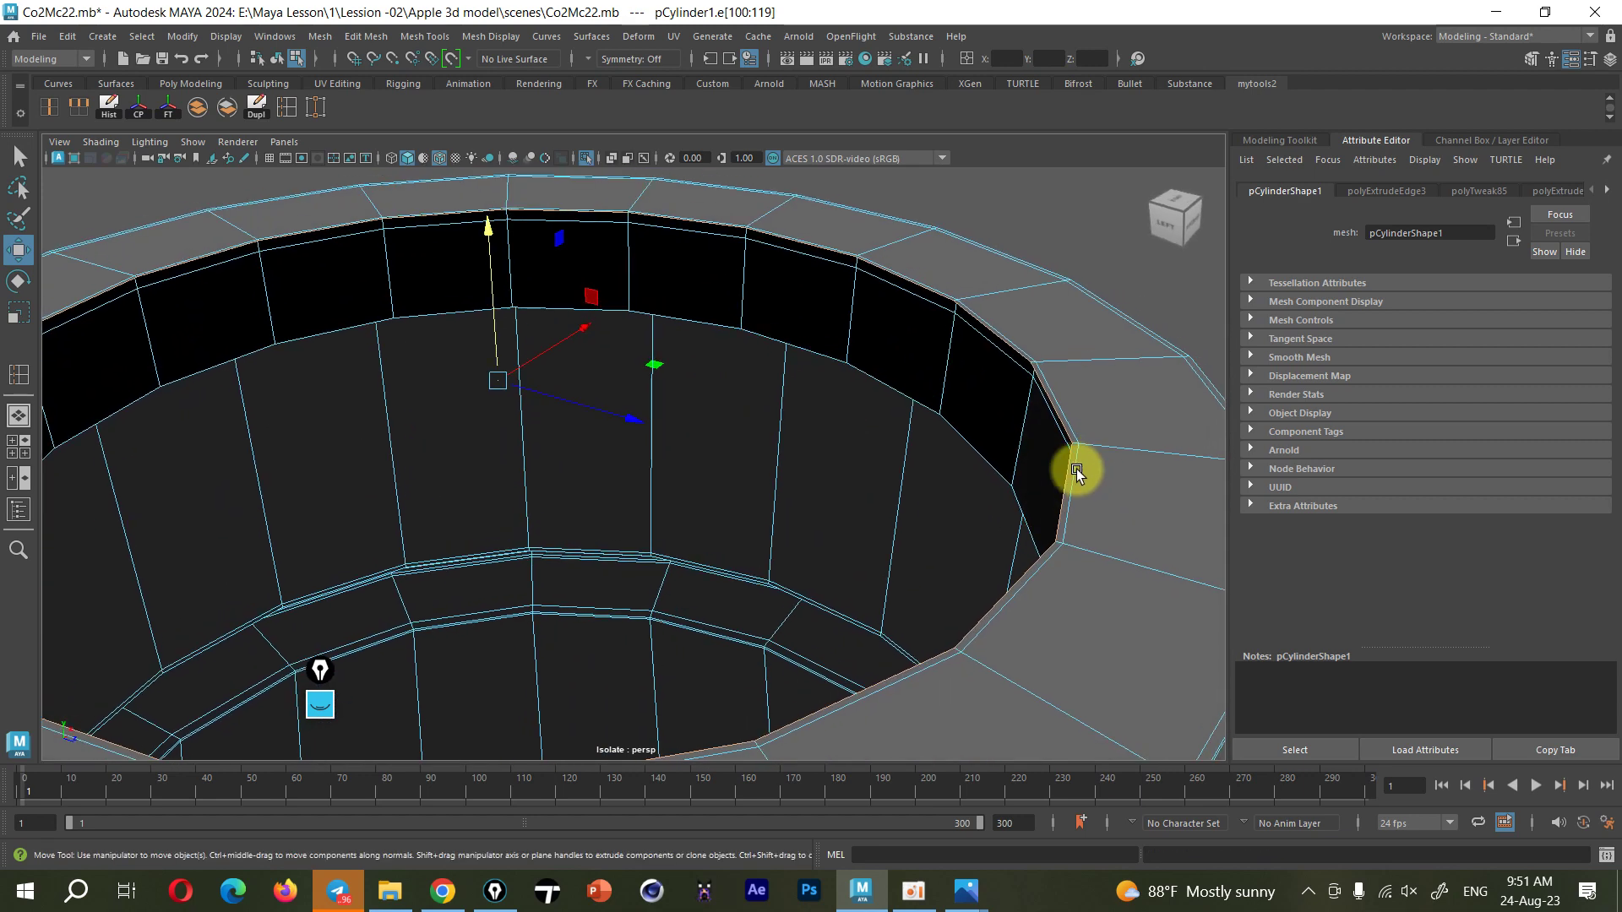
{"action": "scroll", "coordinate": [1047, 439], "scroll_direction": "down", "scroll_amount": 3}
{"action": "scroll", "coordinate": [1042, 442], "scroll_direction": "down", "scroll_amount": 3}
{"action": "right_click", "coordinate": [901, 388]}
{"action": "right_click_drag", "start_coordinate": [907, 402], "coordinate": [984, 362]}
{"action": "left_click", "coordinate": [1041, 337]}
{"action": "scroll", "coordinate": [870, 473], "scroll_direction": "down", "scroll_amount": 2}
{"action": "scroll", "coordinate": [793, 443], "scroll_direction": "down", "scroll_amount": 2}
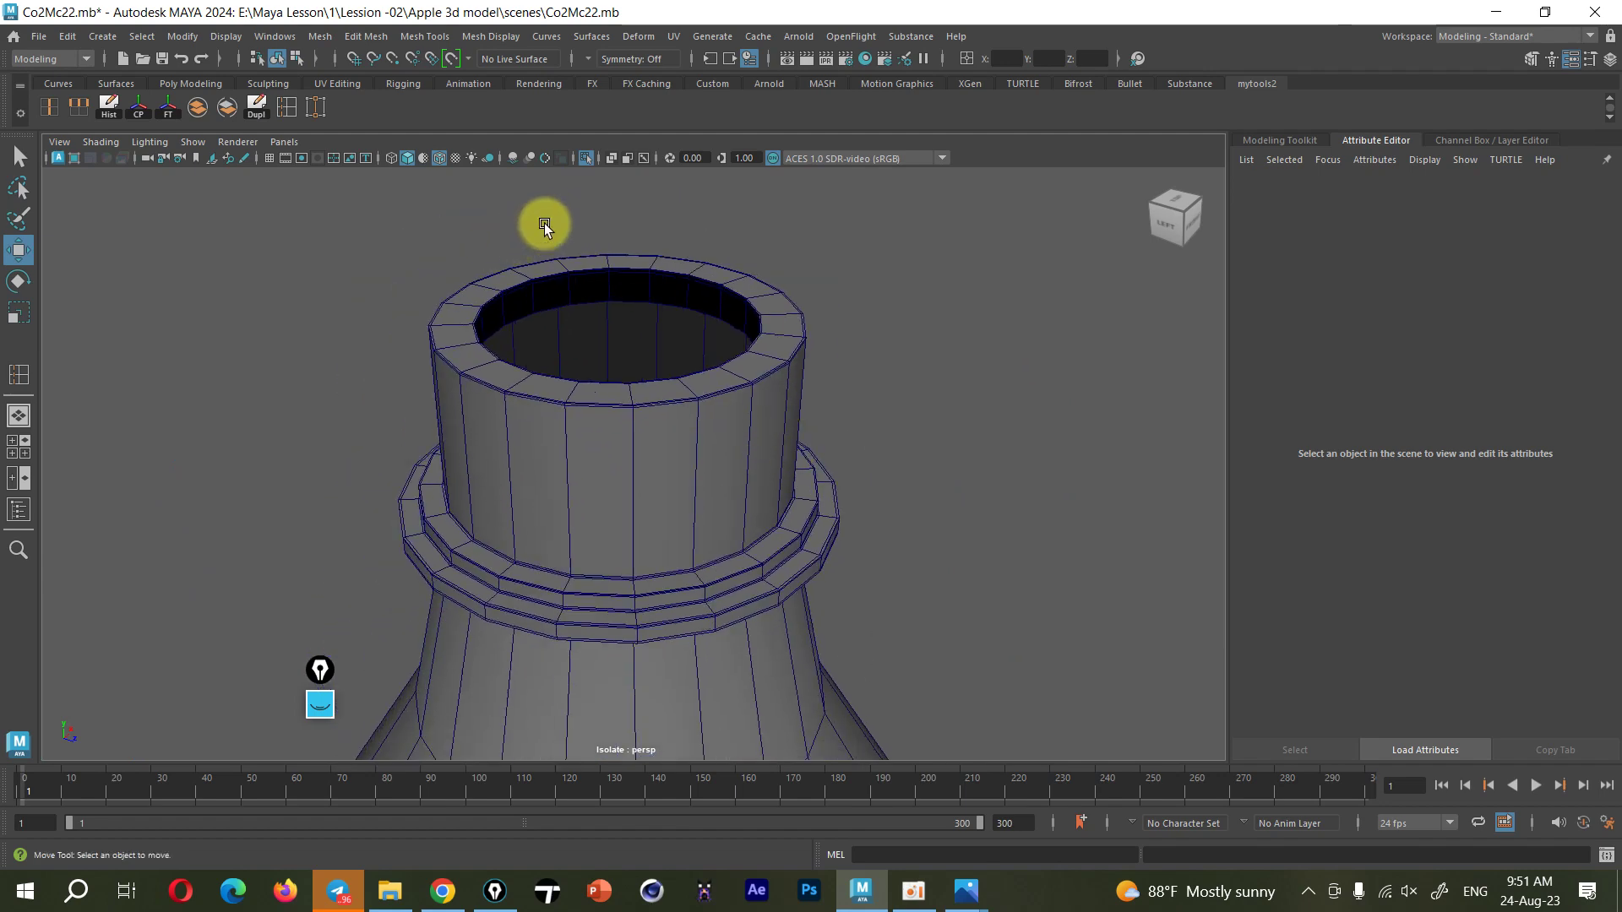
Turn off Isolate Select and select the cap and the bottle neck below it
{"action": "left_click", "coordinate": [585, 159]}
{"action": "left_click_drag", "start_coordinate": [696, 281], "coordinate": [851, 433], "text": "alt"}
{"action": "scroll", "coordinate": [776, 391], "scroll_direction": "up", "scroll_amount": 3}
{"action": "left_click", "coordinate": [779, 515]}
{"action": "scroll", "coordinate": [779, 515], "scroll_direction": "up", "scroll_amount": 2}
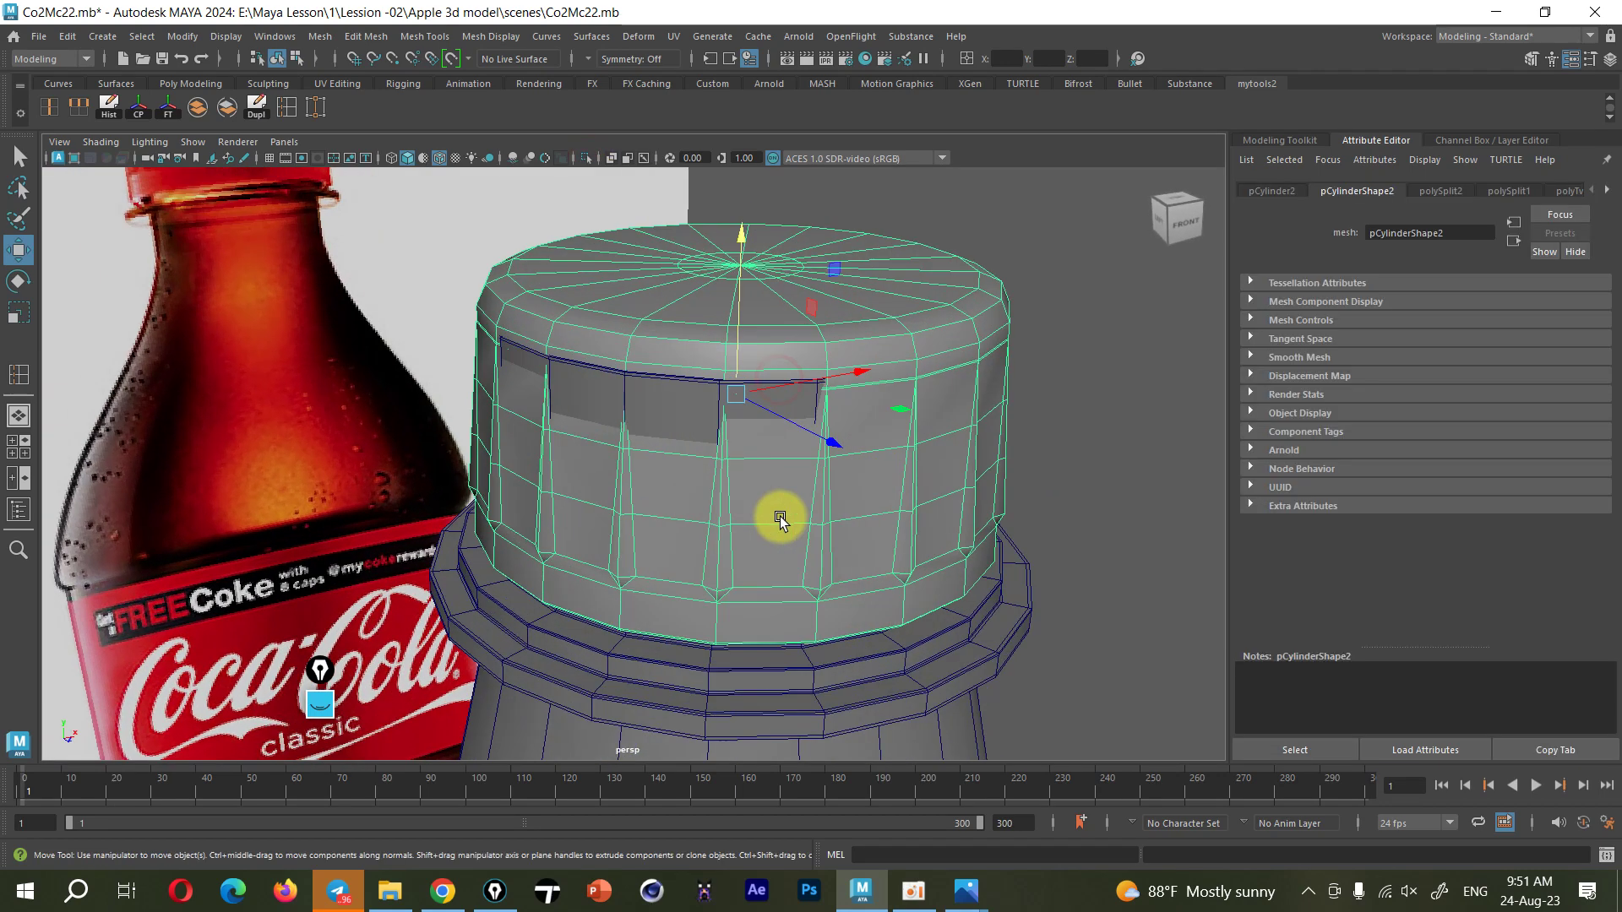
{"action": "middle_click_drag", "start_coordinate": [779, 515], "coordinate": [713, 351], "text": "alt"}
{"action": "left_click", "coordinate": [773, 539]}
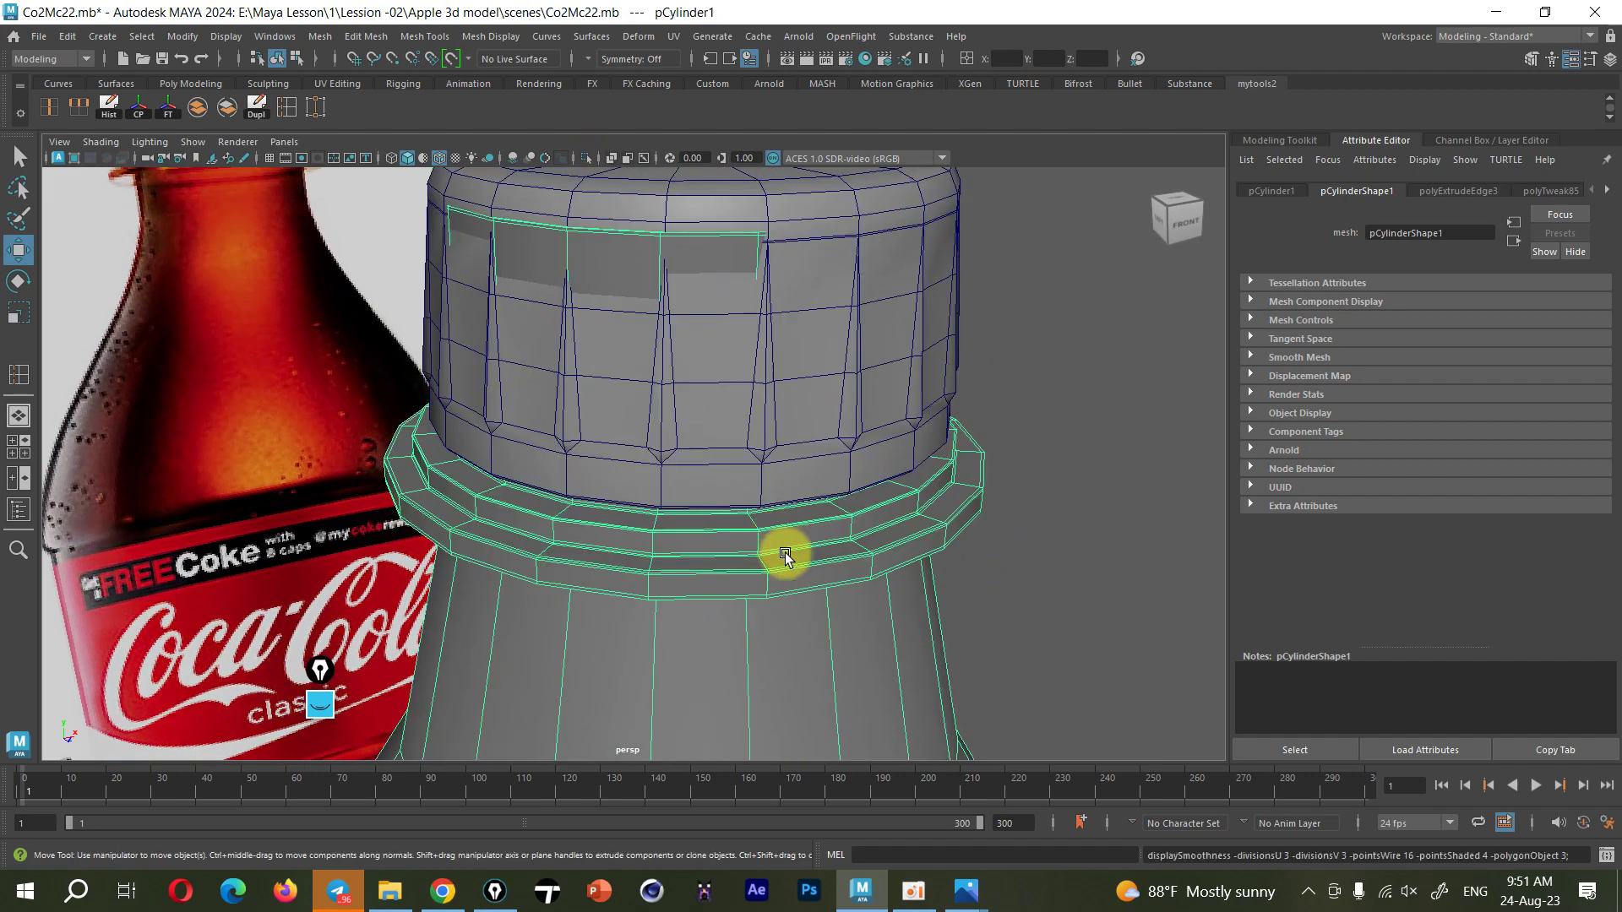
{"action": "scroll", "coordinate": [774, 539], "scroll_direction": "down", "scroll_amount": 2}
Reselect the cap and orbit around its top, back and side, then deselect it
{"action": "left_click", "coordinate": [1035, 500]}
{"action": "left_click", "coordinate": [771, 452]}
{"action": "scroll", "coordinate": [754, 475], "scroll_direction": "up", "scroll_amount": 2}
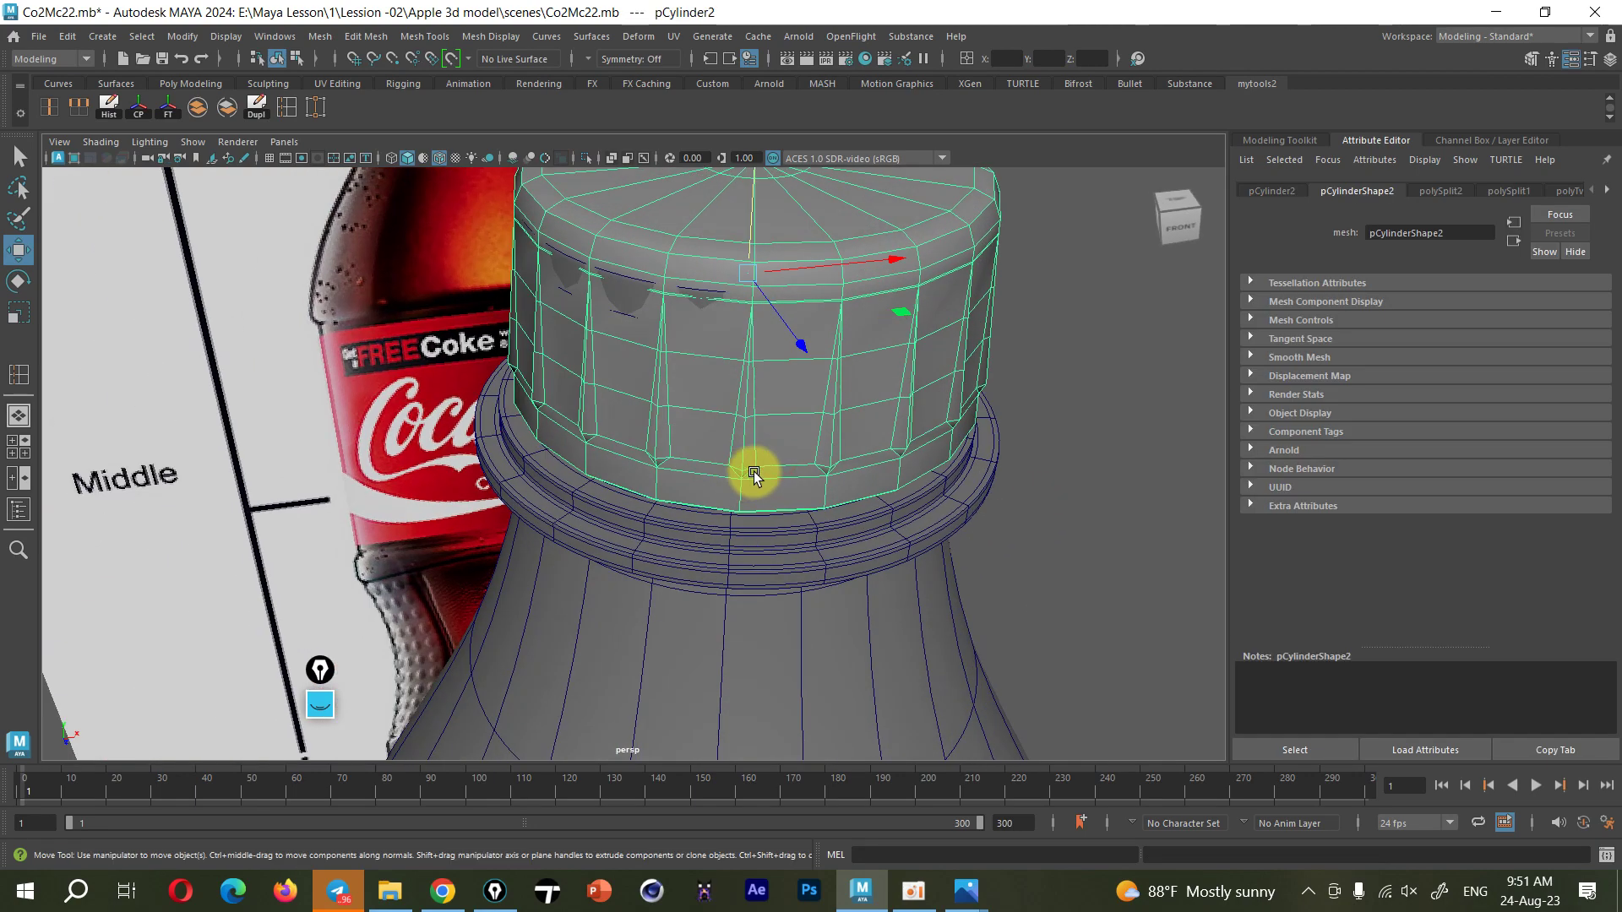
{"action": "left_click_drag", "start_coordinate": [754, 475], "coordinate": [785, 388], "text": "alt"}
{"action": "left_click", "coordinate": [800, 320]}
{"action": "mouse_move", "coordinate": [934, 432]}
{"action": "left_mouse_down", "text": "alt"}
{"action": "mouse_move", "coordinate": [771, 423]}
{"action": "mouse_move", "coordinate": [902, 532]}
{"action": "mouse_move", "coordinate": [709, 512]}
{"action": "left_mouse_up", "text": "alt"}
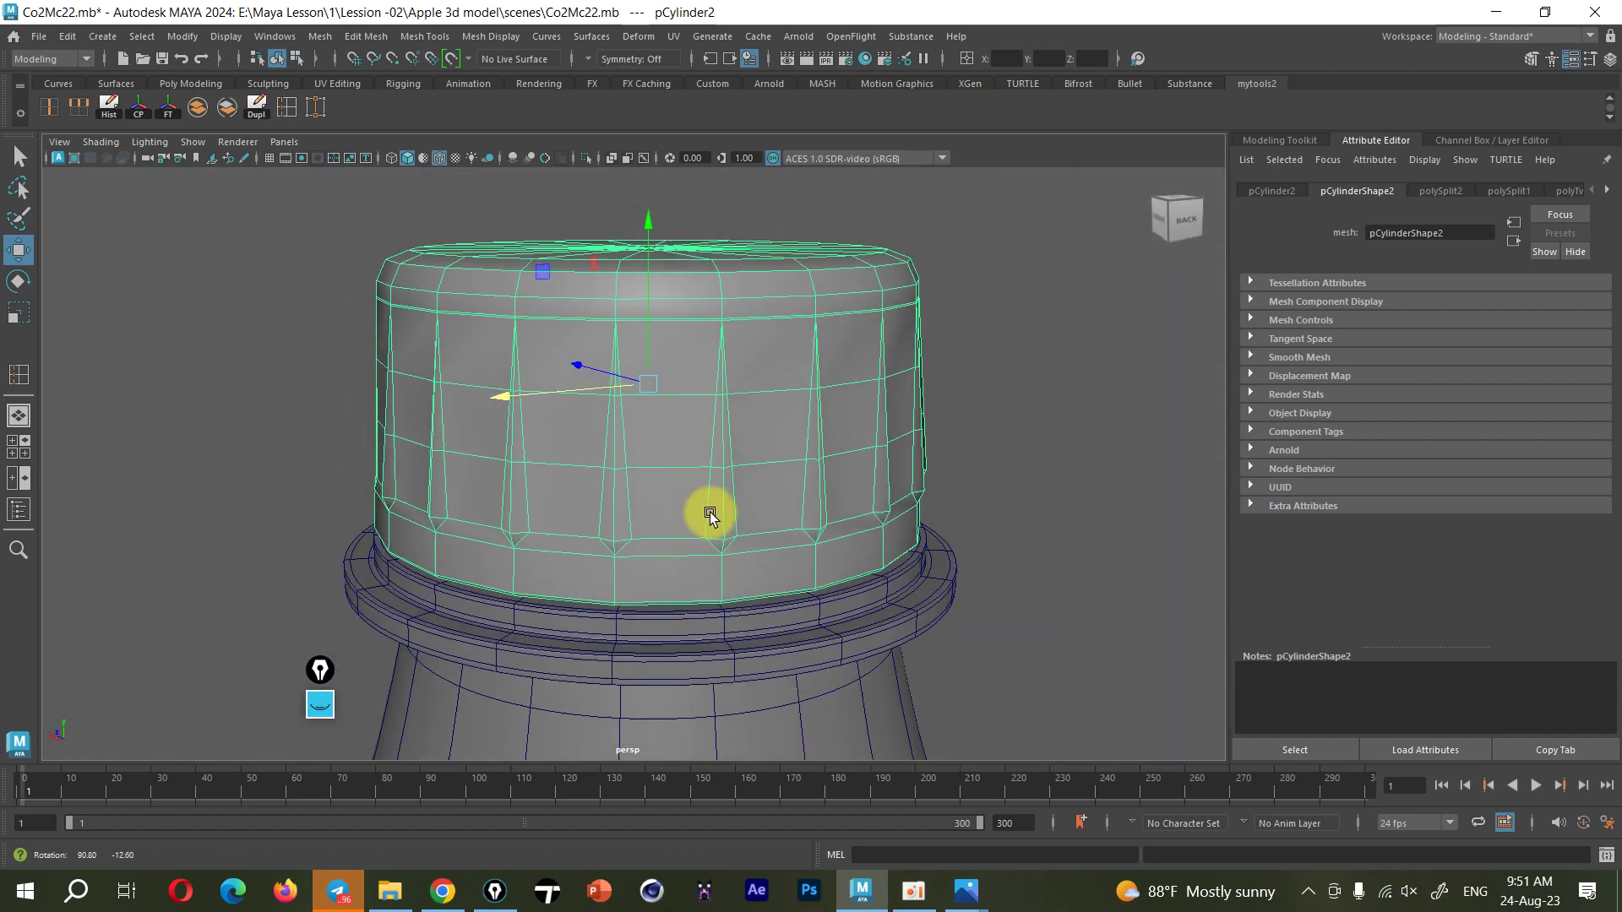
{"action": "left_click", "coordinate": [982, 505]}
{"action": "mouse_move", "coordinate": [981, 504]}
{"action": "left_mouse_down", "text": "alt"}
{"action": "mouse_move", "coordinate": [938, 482]}
{"action": "mouse_move", "coordinate": [752, 517]}
{"action": "mouse_move", "coordinate": [449, 518]}
{"action": "mouse_move", "coordinate": [492, 536]}
{"action": "mouse_move", "coordinate": [518, 507]}
{"action": "mouse_move", "coordinate": [743, 514]}
{"action": "mouse_move", "coordinate": [807, 485]}
{"action": "mouse_move", "coordinate": [822, 496]}
{"action": "mouse_move", "coordinate": [757, 484]}
{"action": "left_mouse_up", "text": "alt"}
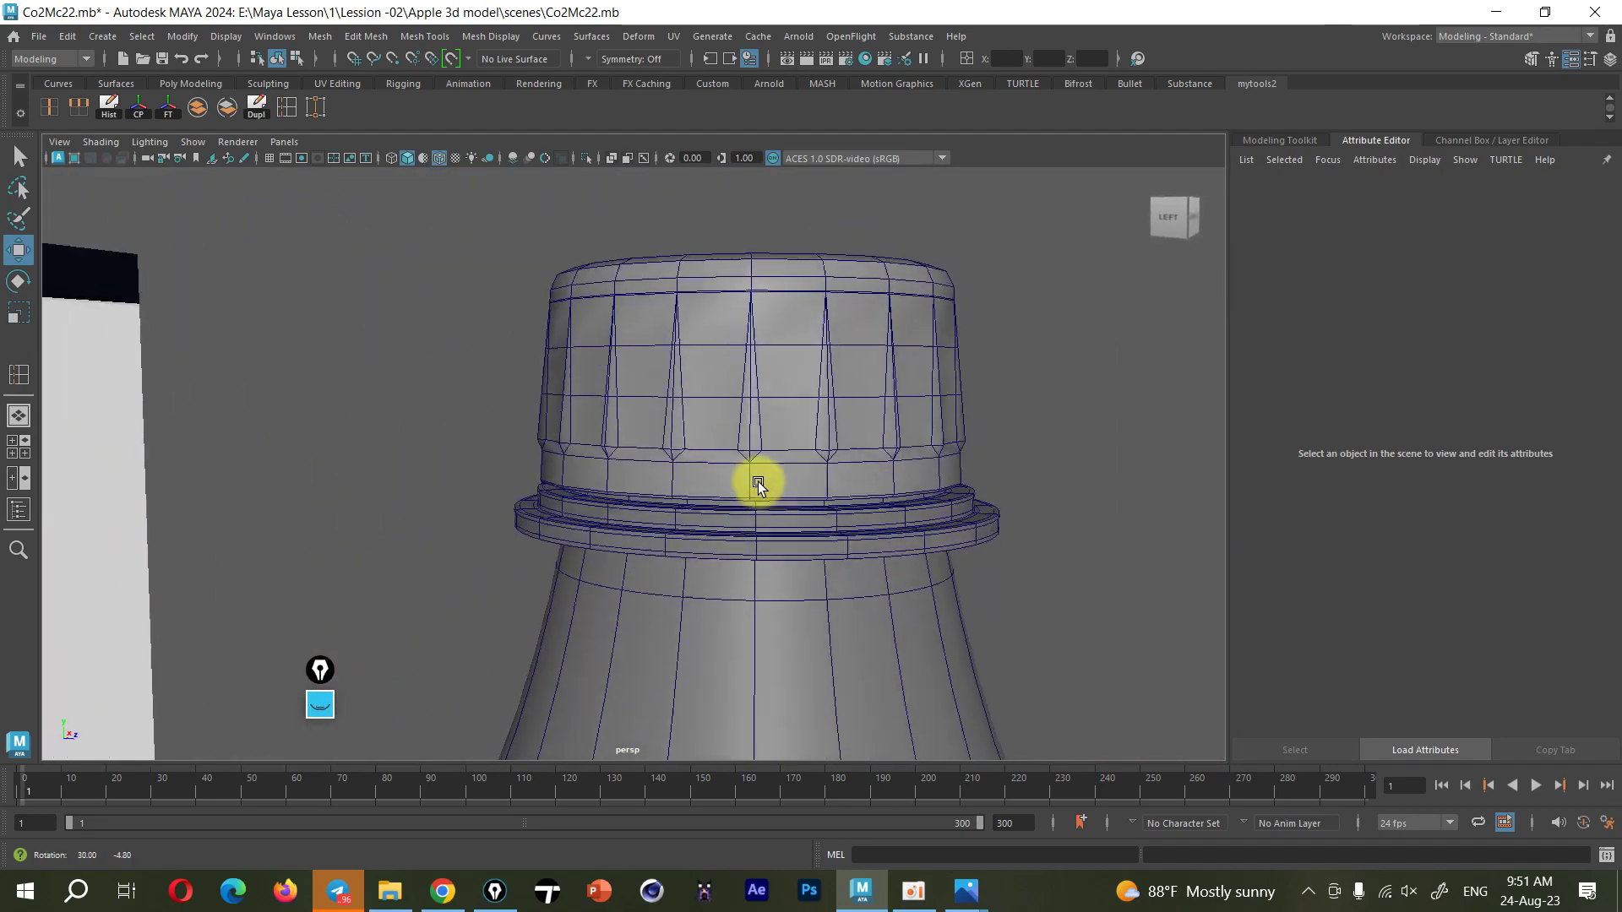
{"action": "scroll", "coordinate": [752, 464], "scroll_direction": "up", "scroll_amount": 2}
{"action": "scroll", "coordinate": [623, 590], "scroll_direction": "up", "scroll_amount": 2}
{"action": "middle_click_drag", "start_coordinate": [623, 590], "coordinate": [612, 534], "text": "alt"}
{"action": "scroll", "coordinate": [612, 534], "scroll_direction": "up", "scroll_amount": 1}
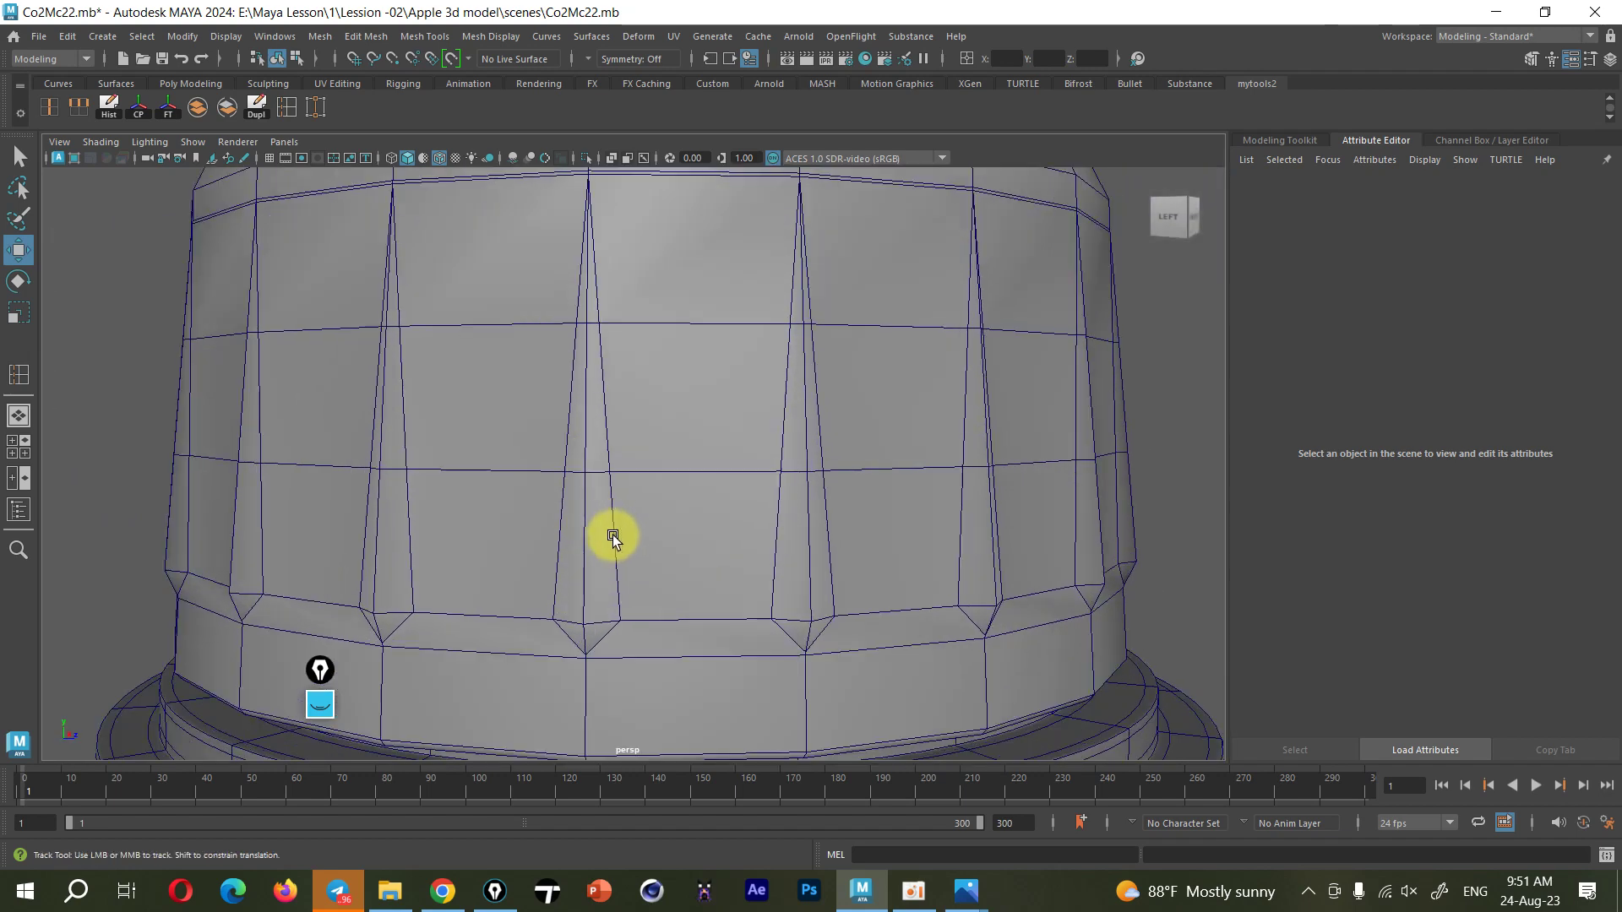
{"action": "scroll", "coordinate": [622, 561], "scroll_direction": "down", "scroll_amount": 2}
{"action": "scroll", "coordinate": [616, 518], "scroll_direction": "down", "scroll_amount": 2}
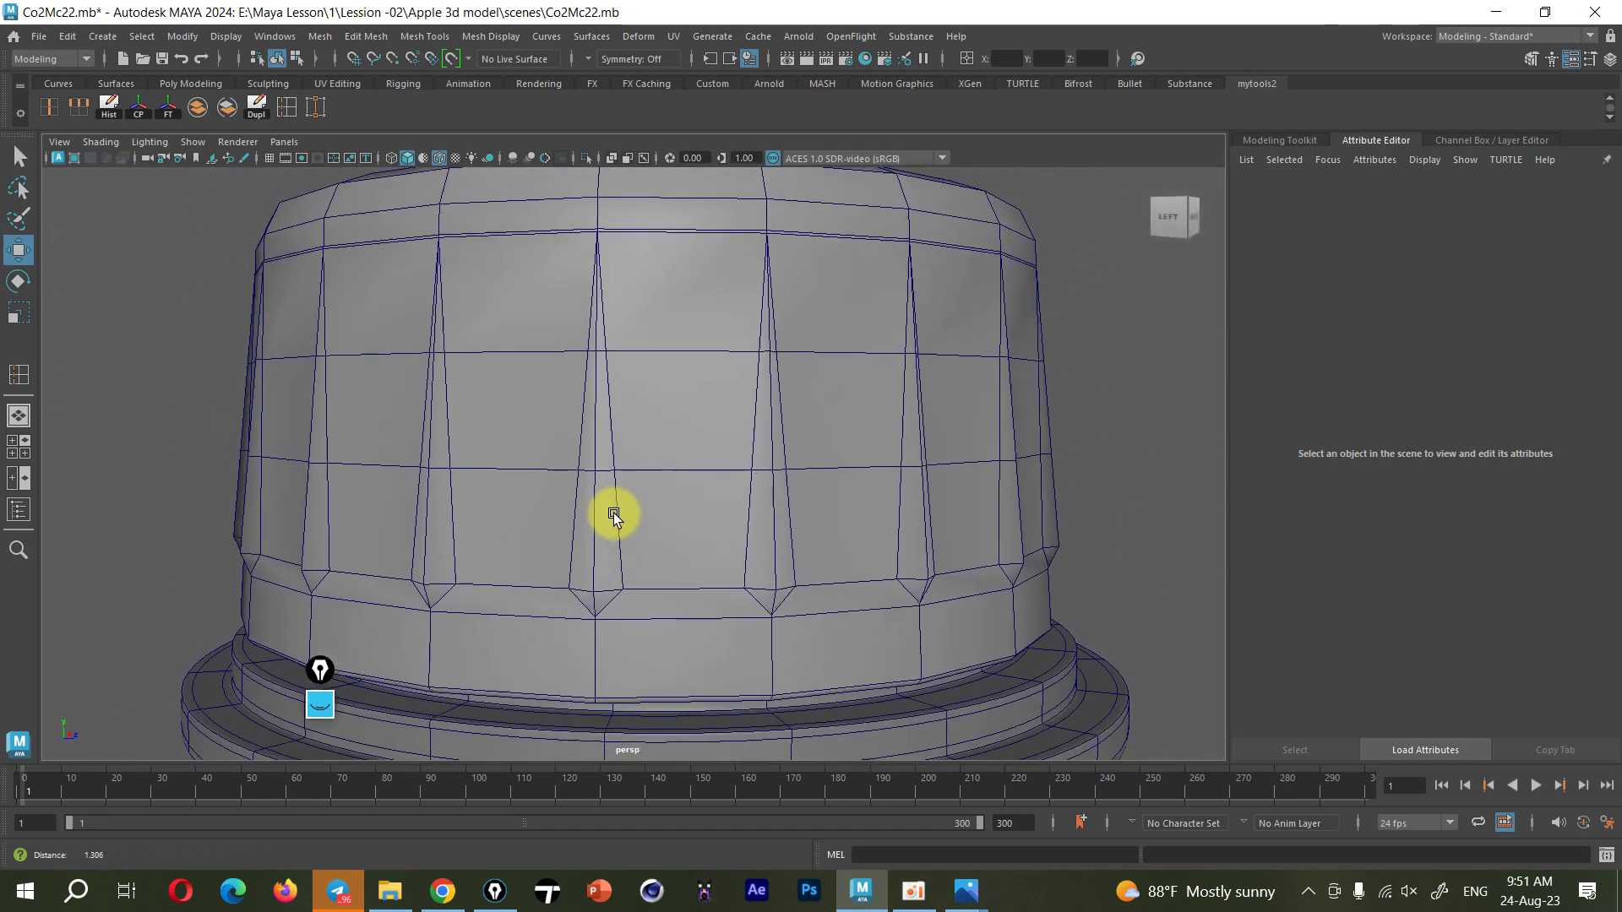
{"action": "left_click", "coordinate": [319, 703]}
{"action": "left_click", "coordinate": [319, 881]}
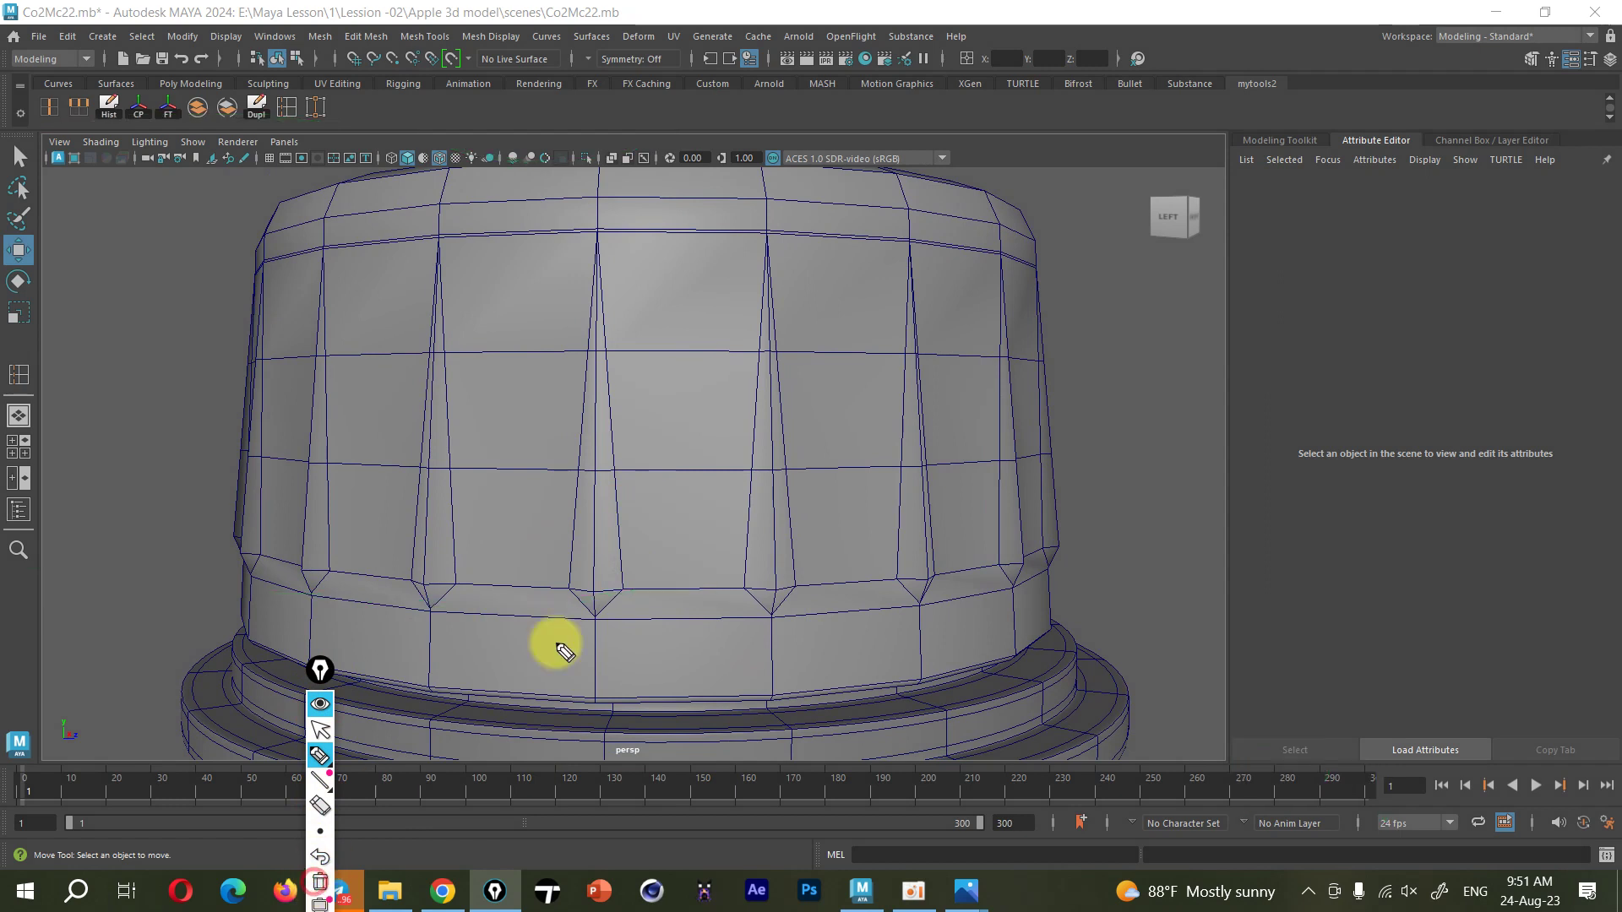
{"action": "mouse_move", "coordinate": [600, 232]}
{"action": "left_mouse_down"}
{"action": "mouse_move", "coordinate": [504, 590]}
{"action": "mouse_move", "coordinate": [686, 585]}
{"action": "left_mouse_up"}
{"action": "left_click", "coordinate": [619, 587]}
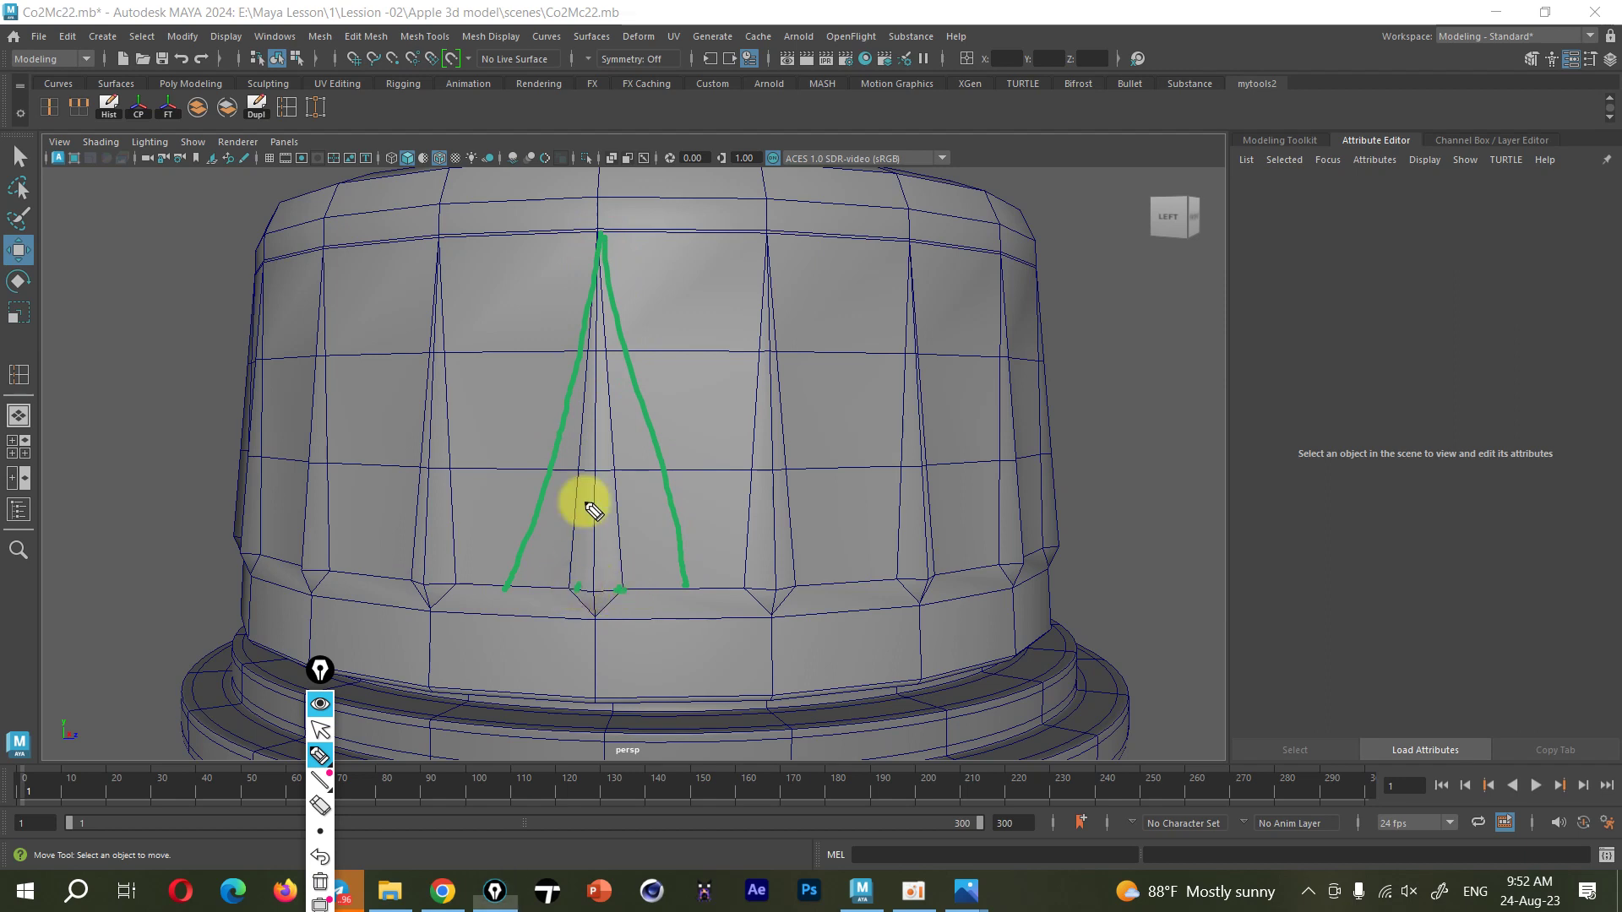
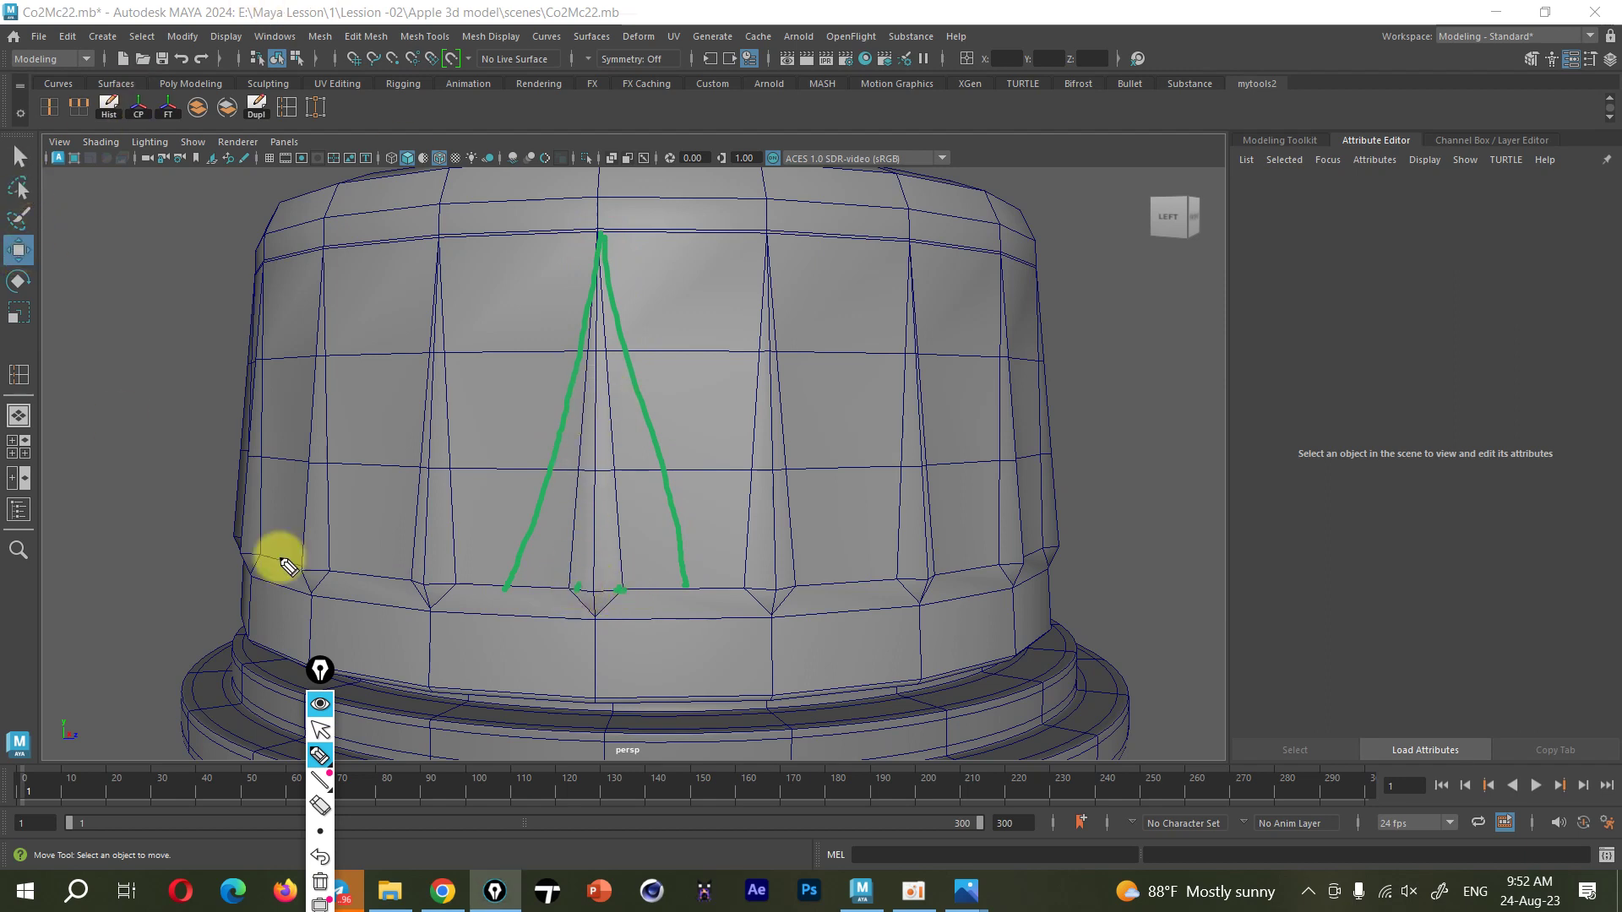
Clear the screen annotations and select the bottle cap
{"action": "left_click", "coordinate": [319, 704]}
{"action": "left_click", "coordinate": [36, 160]}
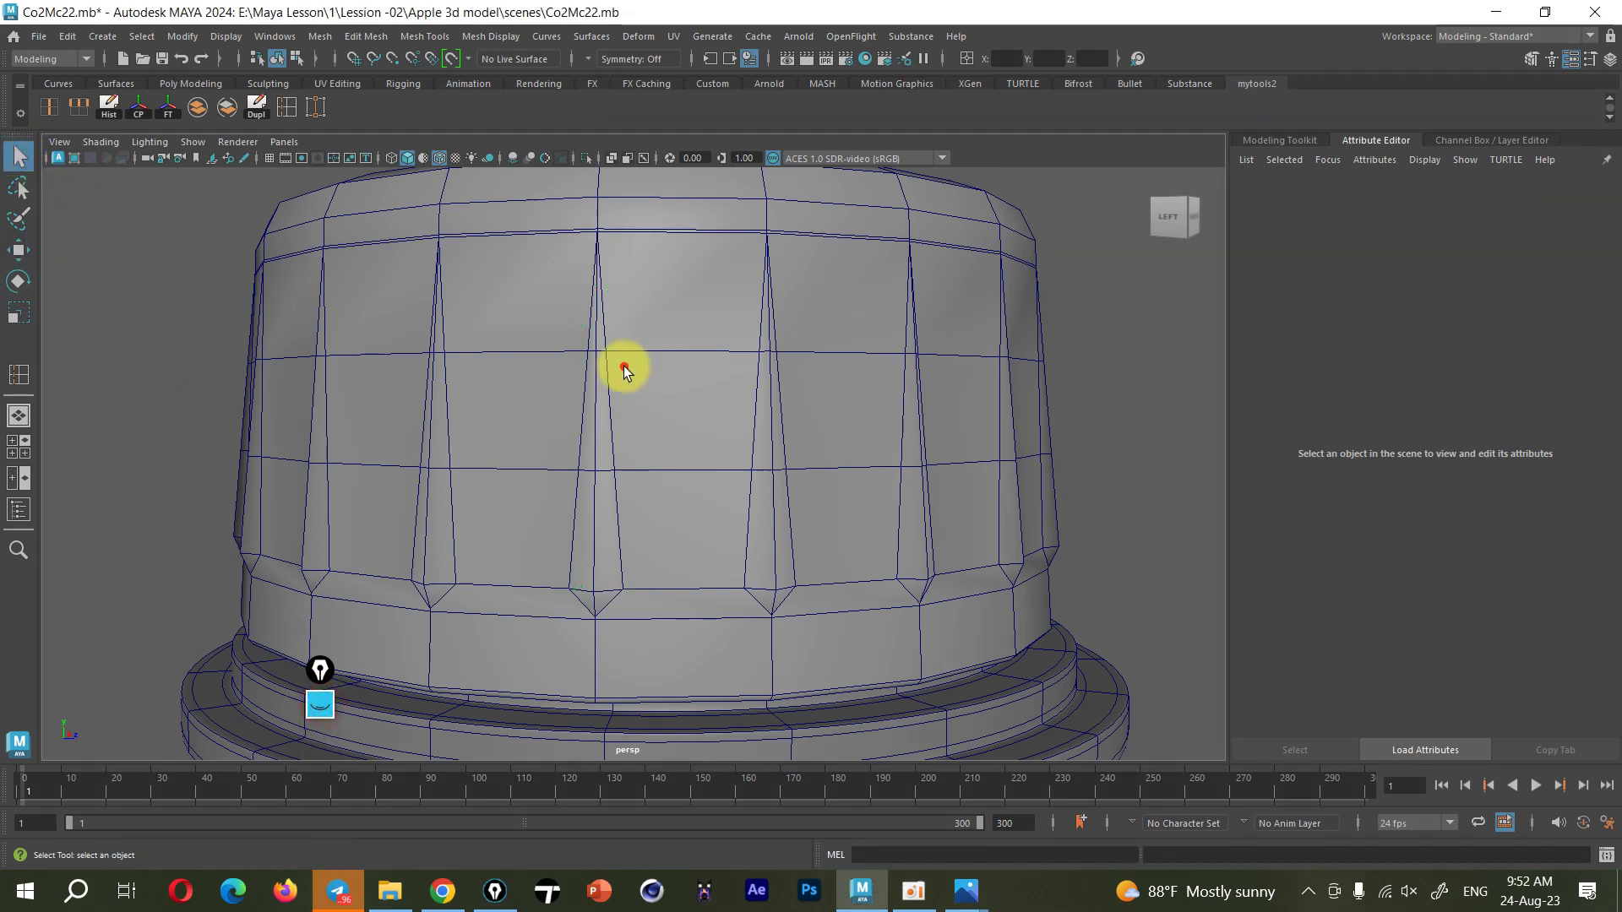
{"action": "left_click", "coordinate": [623, 365]}
Dolly and orbit to frame the whole bottle beside its three-part reference image
{"action": "scroll", "coordinate": [626, 409], "scroll_direction": "down", "scroll_amount": 3}
{"action": "scroll", "coordinate": [641, 301], "scroll_direction": "up", "scroll_amount": 3}
{"action": "scroll", "coordinate": [671, 369], "scroll_direction": "up", "scroll_amount": 2}
{"action": "scroll", "coordinate": [642, 405], "scroll_direction": "down", "scroll_amount": 3}
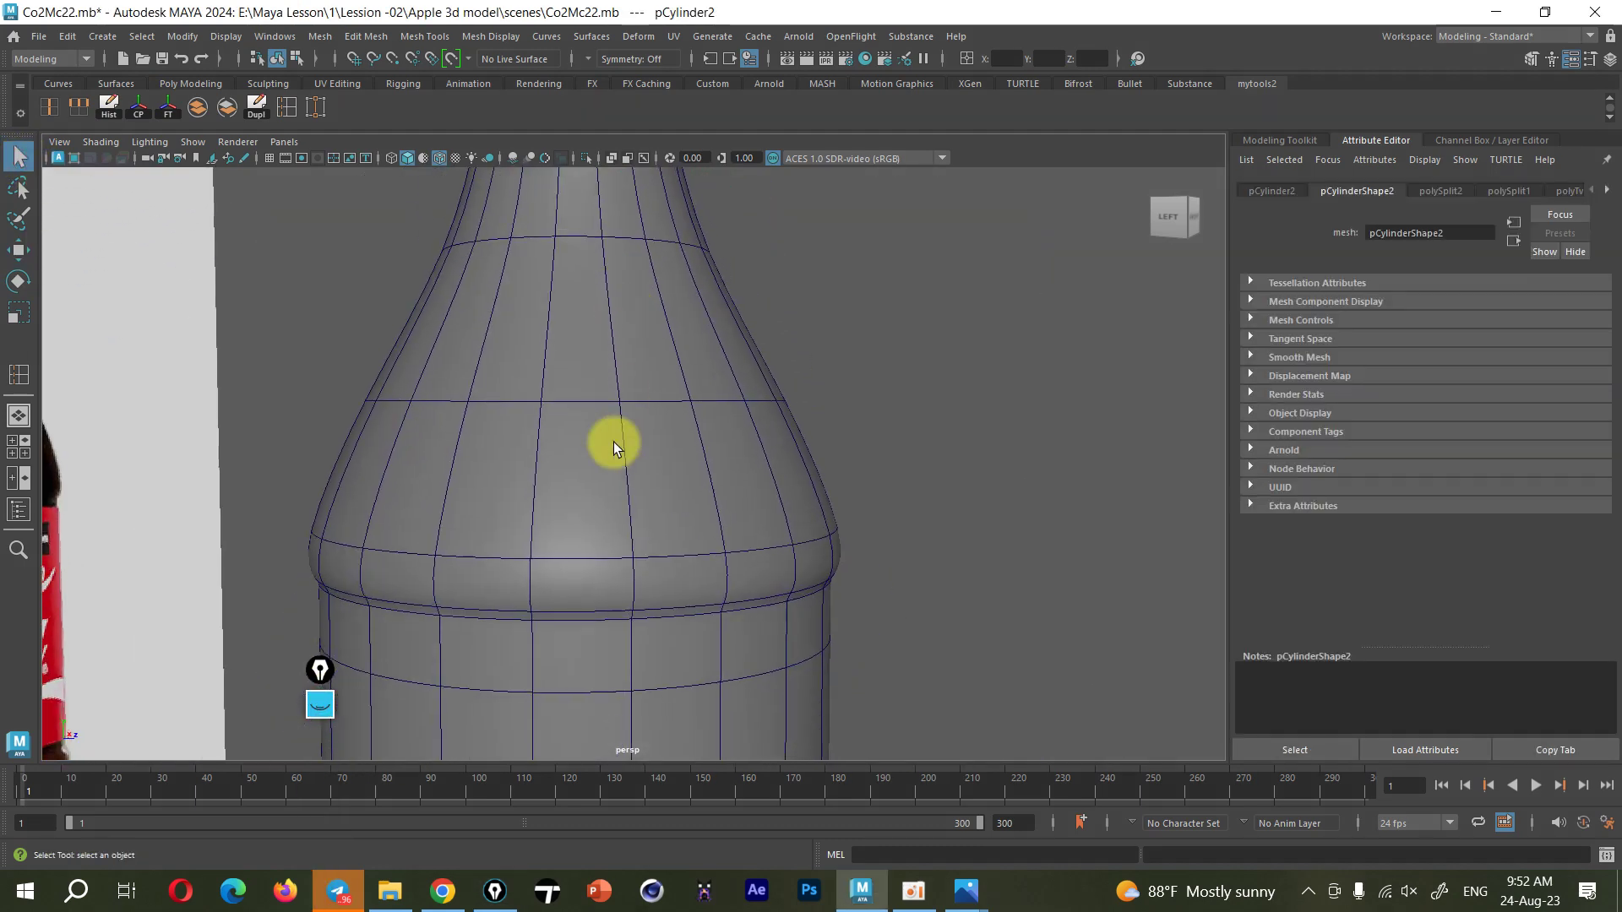
{"action": "scroll", "coordinate": [612, 473], "scroll_direction": "down", "scroll_amount": 2}
{"action": "scroll", "coordinate": [625, 456], "scroll_direction": "down", "scroll_amount": 1}
{"action": "middle_click_drag", "start_coordinate": [640, 424], "coordinate": [782, 400], "text": "alt"}
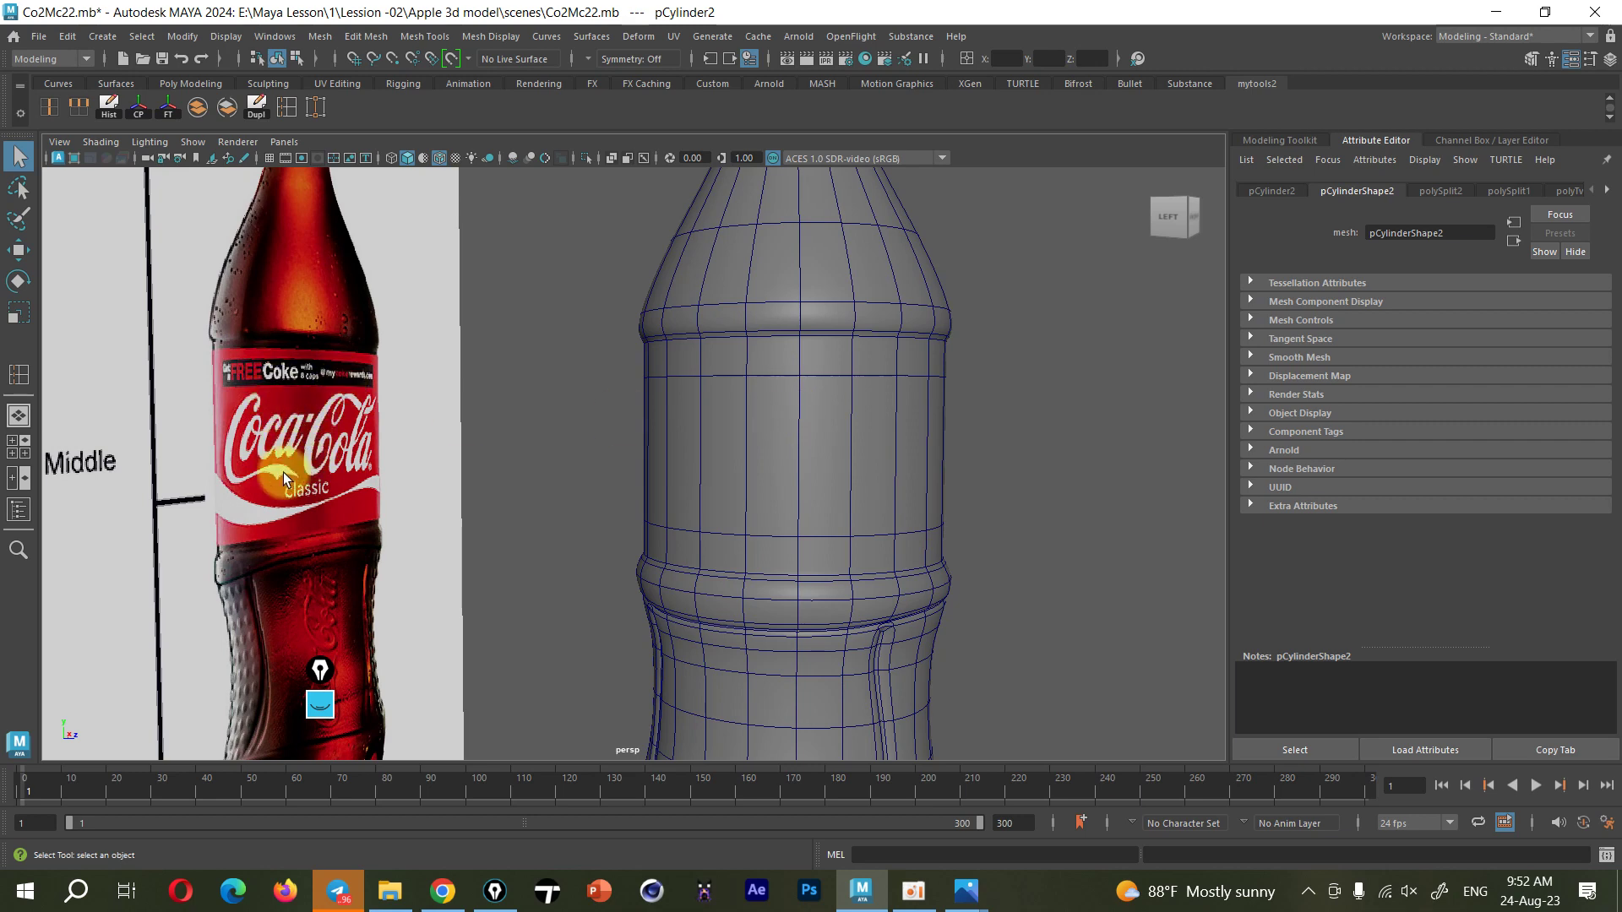
{"action": "scroll", "coordinate": [287, 473], "scroll_direction": "down", "scroll_amount": 3}
{"action": "scroll", "coordinate": [688, 397], "scroll_direction": "down", "scroll_amount": 3}
{"action": "mouse_move", "coordinate": [687, 396]}
{"action": "left_mouse_down", "text": "alt"}
{"action": "mouse_move", "coordinate": [575, 393]}
{"action": "mouse_move", "coordinate": [524, 428]}
{"action": "left_mouse_up", "text": "alt"}
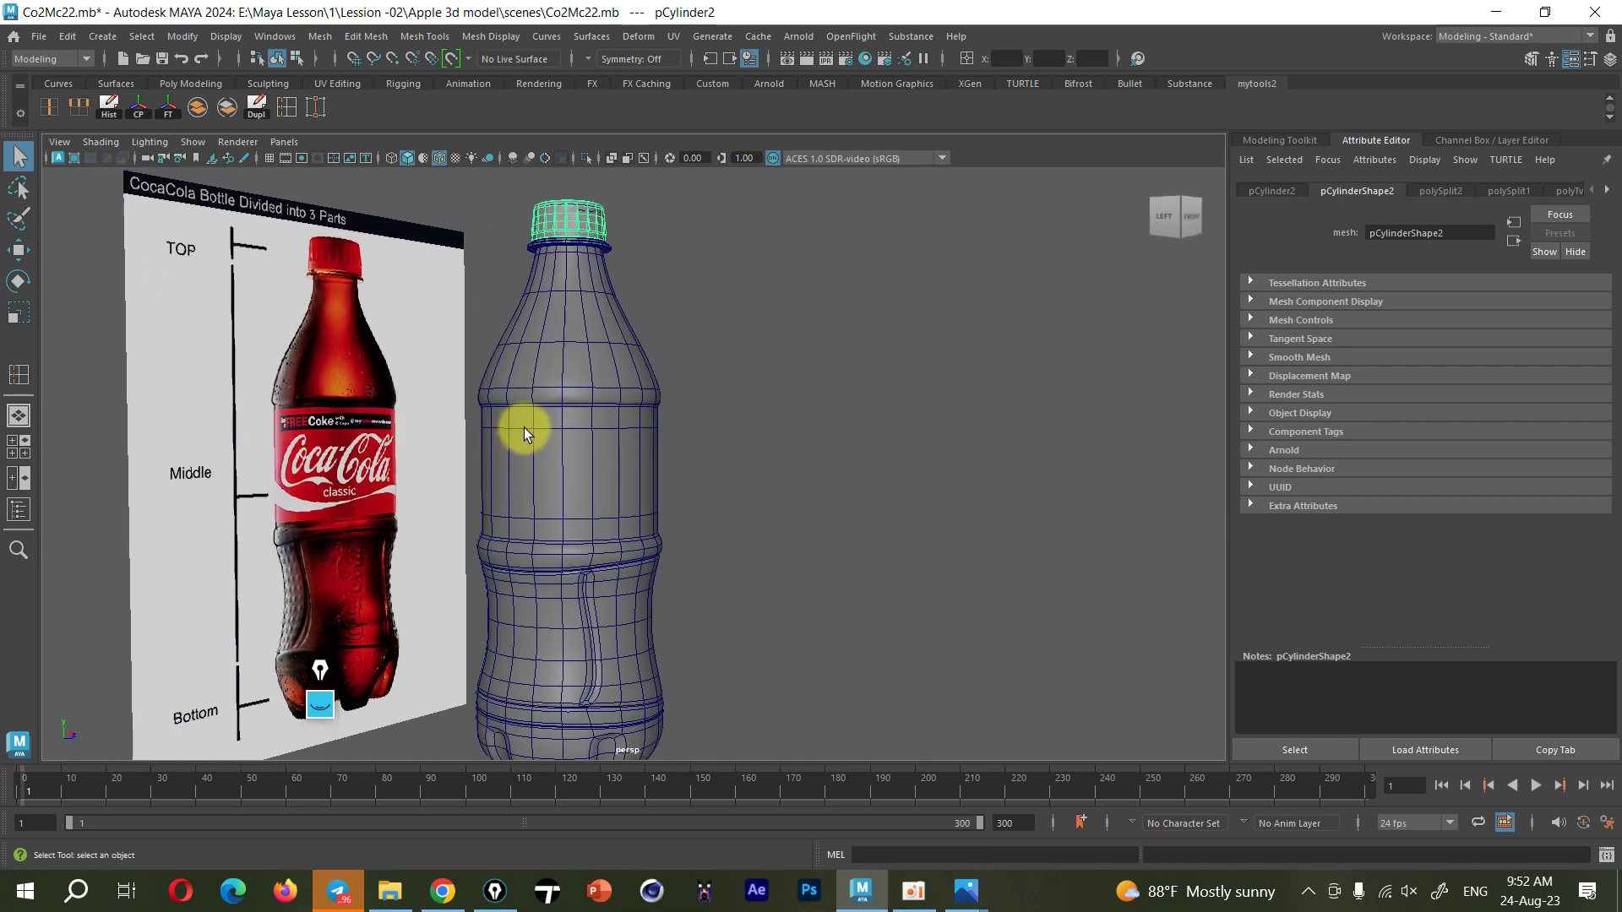
{"action": "key", "text": "w"}
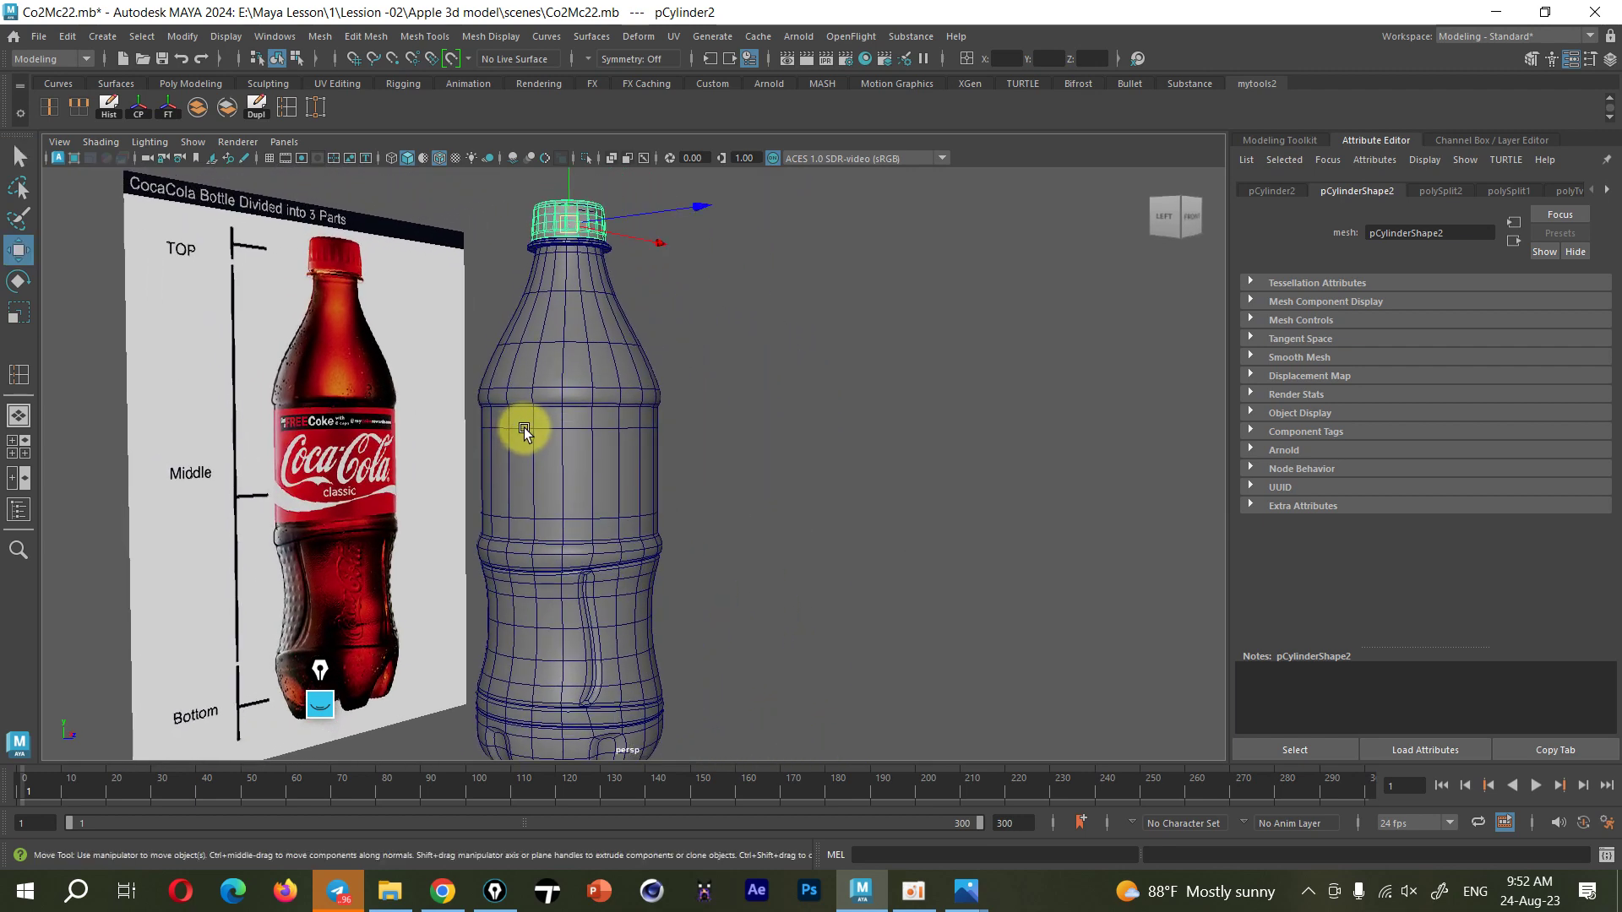
{"action": "left_click_drag", "start_coordinate": [324, 694], "coordinate": [152, 463]}
{"action": "left_click", "coordinate": [152, 463]}
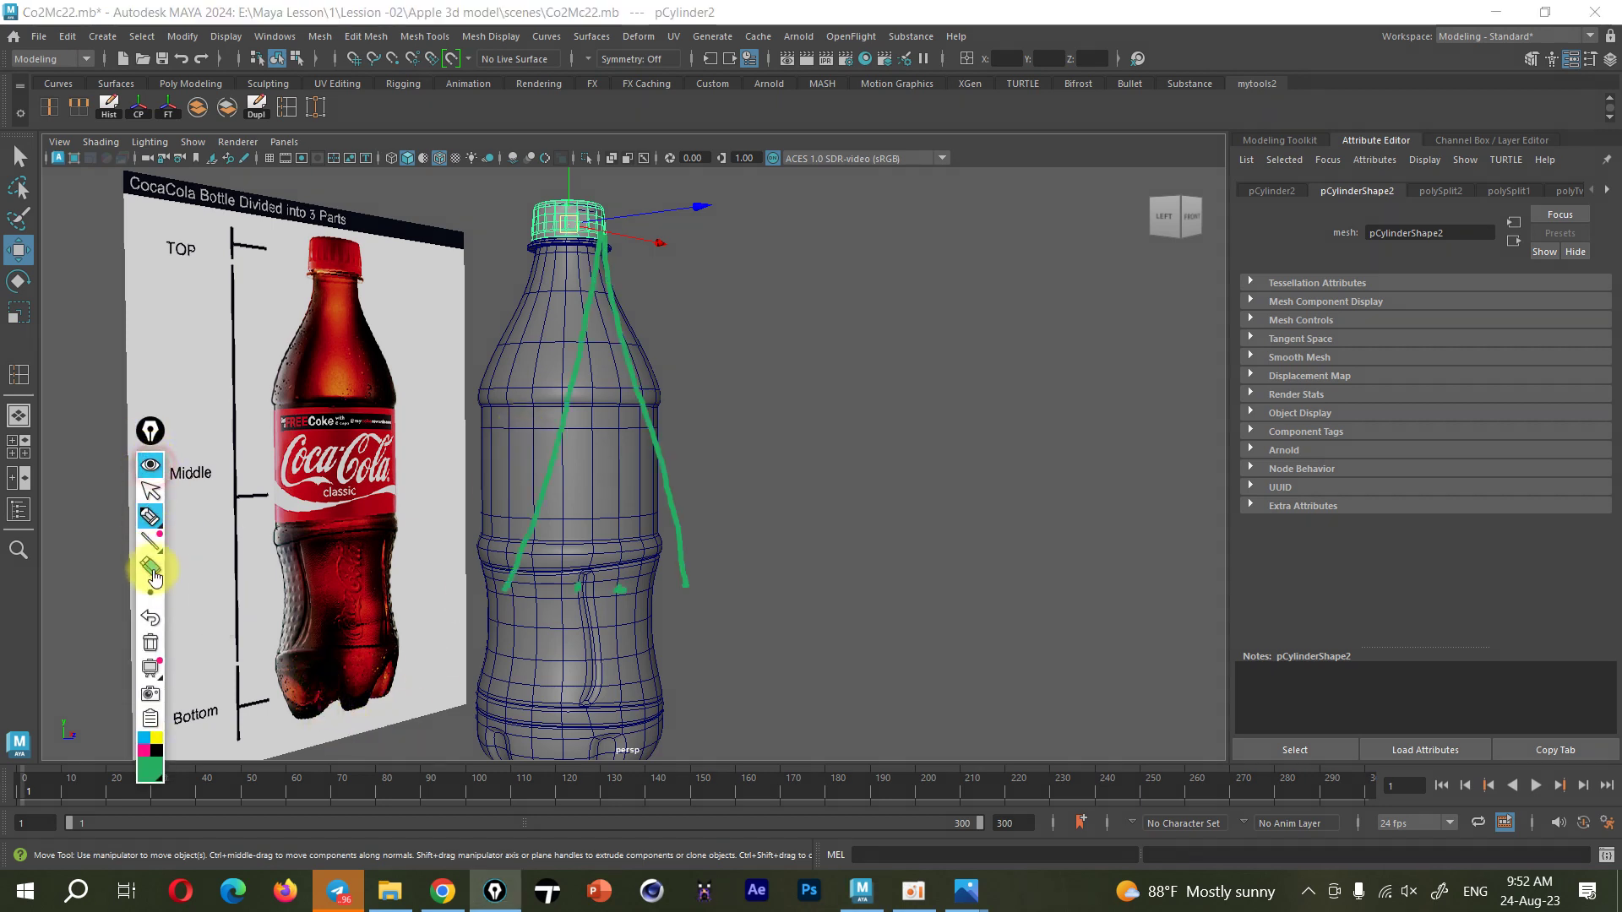
{"action": "left_click", "coordinate": [151, 642]}
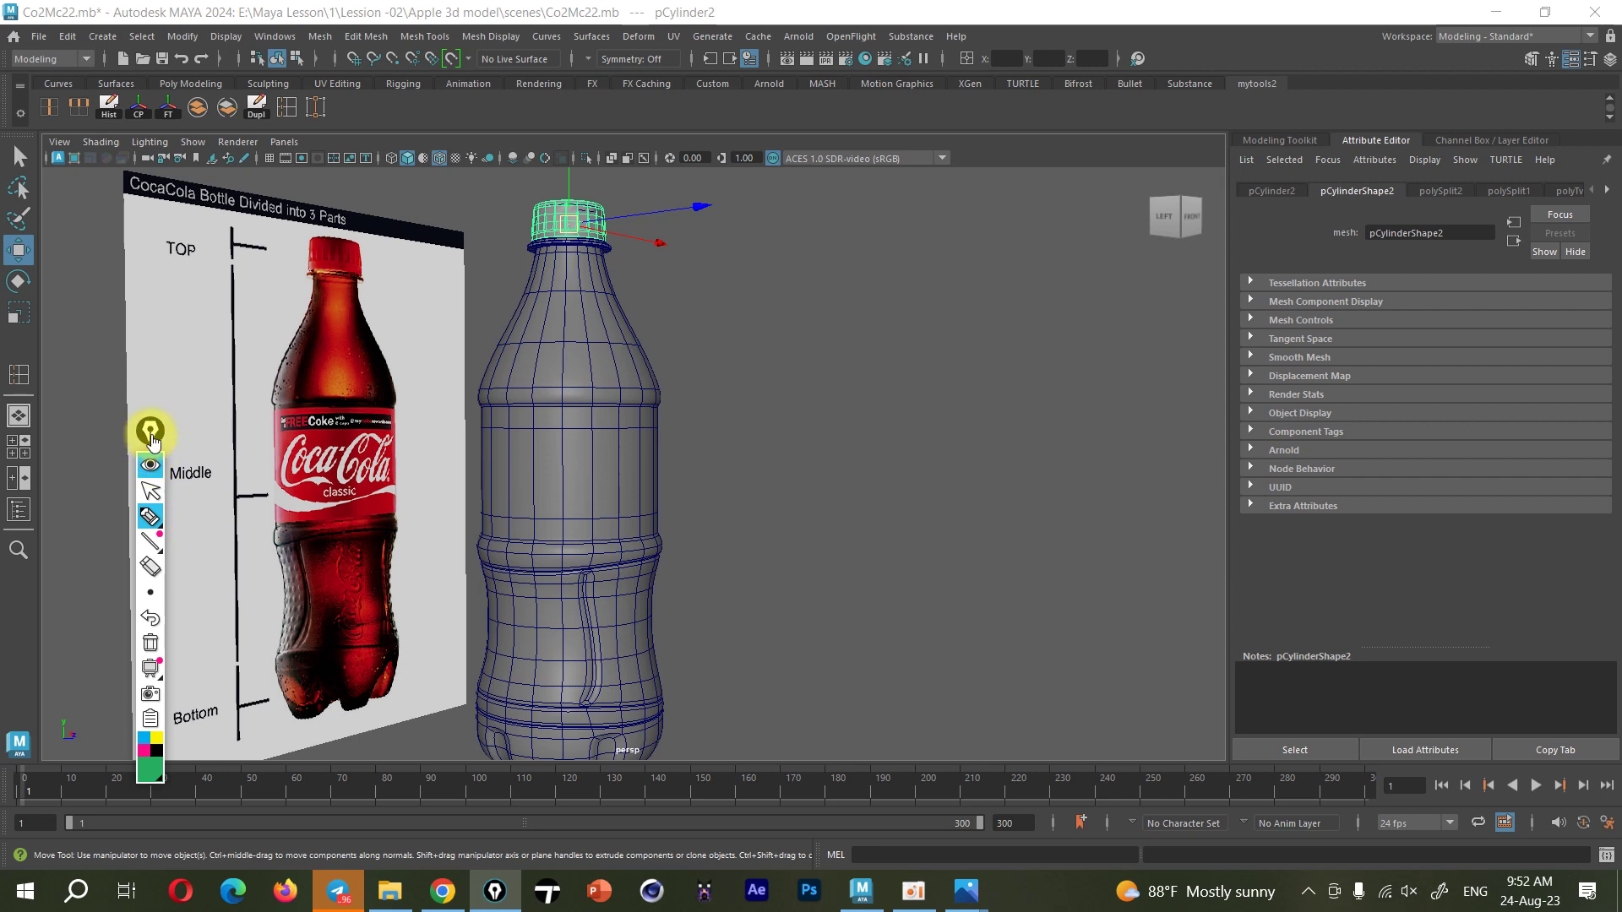
{"action": "left_click_drag", "start_coordinate": [153, 437], "coordinate": [112, 319]}
{"action": "mouse_move", "coordinate": [634, 631]}
{"action": "left_mouse_down"}
{"action": "mouse_move", "coordinate": [762, 614]}
{"action": "mouse_move", "coordinate": [785, 658]}
{"action": "mouse_move", "coordinate": [767, 665]}
{"action": "left_mouse_up"}
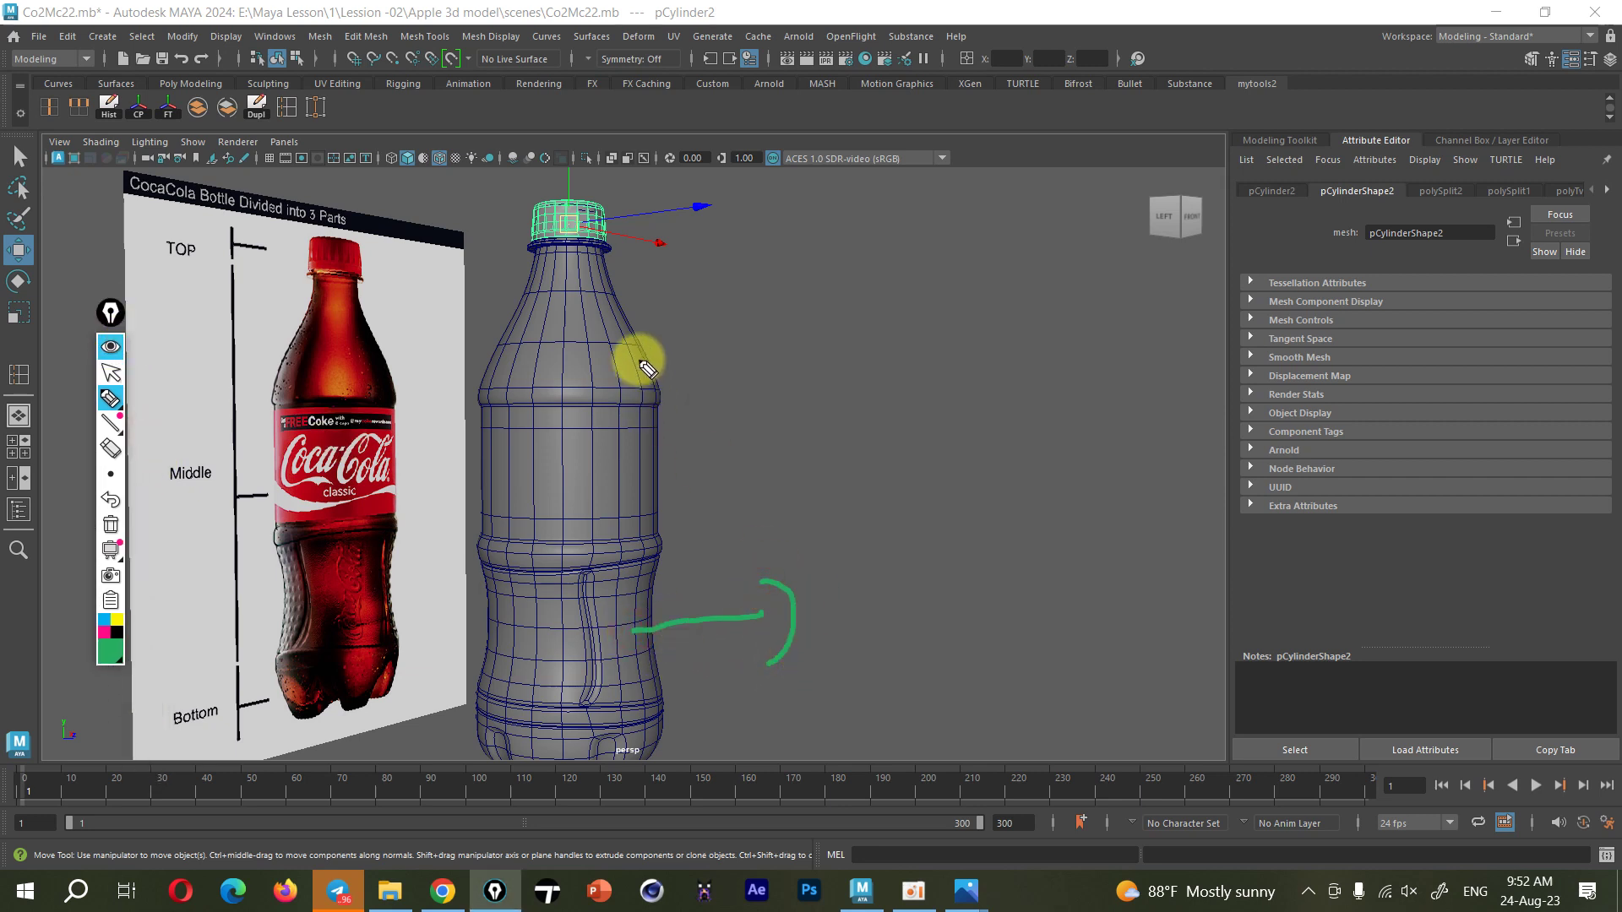
{"action": "left_click_drag", "start_coordinate": [604, 220], "coordinate": [781, 230]}
{"action": "mouse_move", "coordinate": [790, 204]}
{"action": "left_mouse_down"}
{"action": "mouse_move", "coordinate": [813, 262]}
{"action": "mouse_move", "coordinate": [929, 239]}
{"action": "left_mouse_up"}
{"action": "left_click_drag", "start_coordinate": [836, 608], "coordinate": [874, 612]}
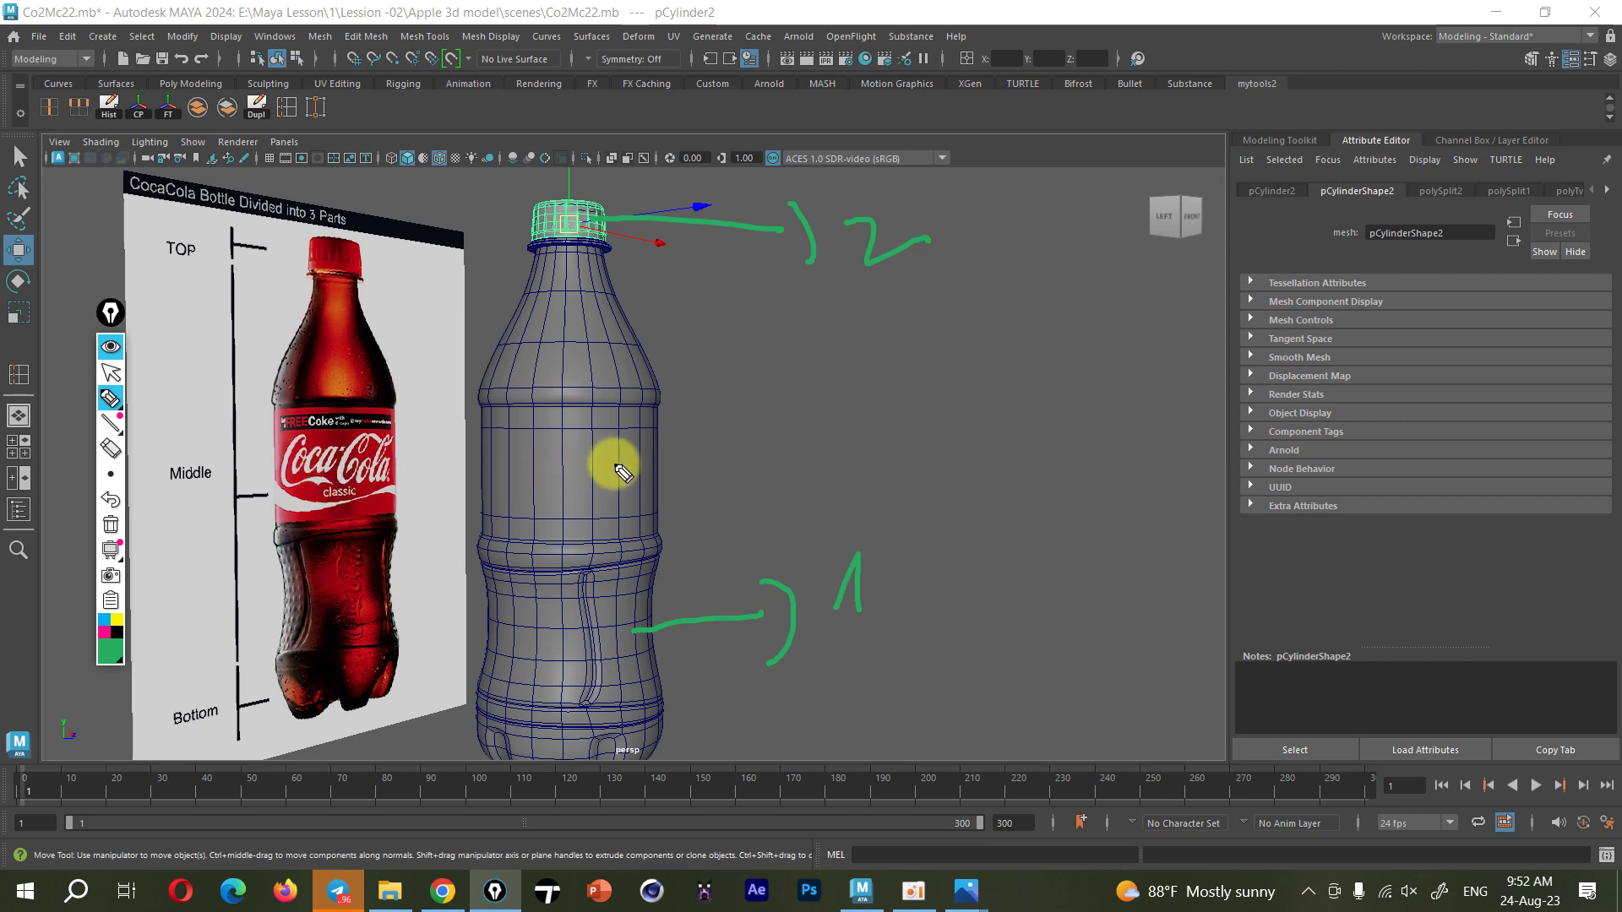
{"action": "left_click_drag", "start_coordinate": [640, 587], "coordinate": [751, 525]}
{"action": "mouse_move", "coordinate": [791, 471]}
{"action": "left_mouse_down"}
{"action": "mouse_move", "coordinate": [826, 500]}
{"action": "mouse_move", "coordinate": [807, 512]}
{"action": "left_mouse_up"}
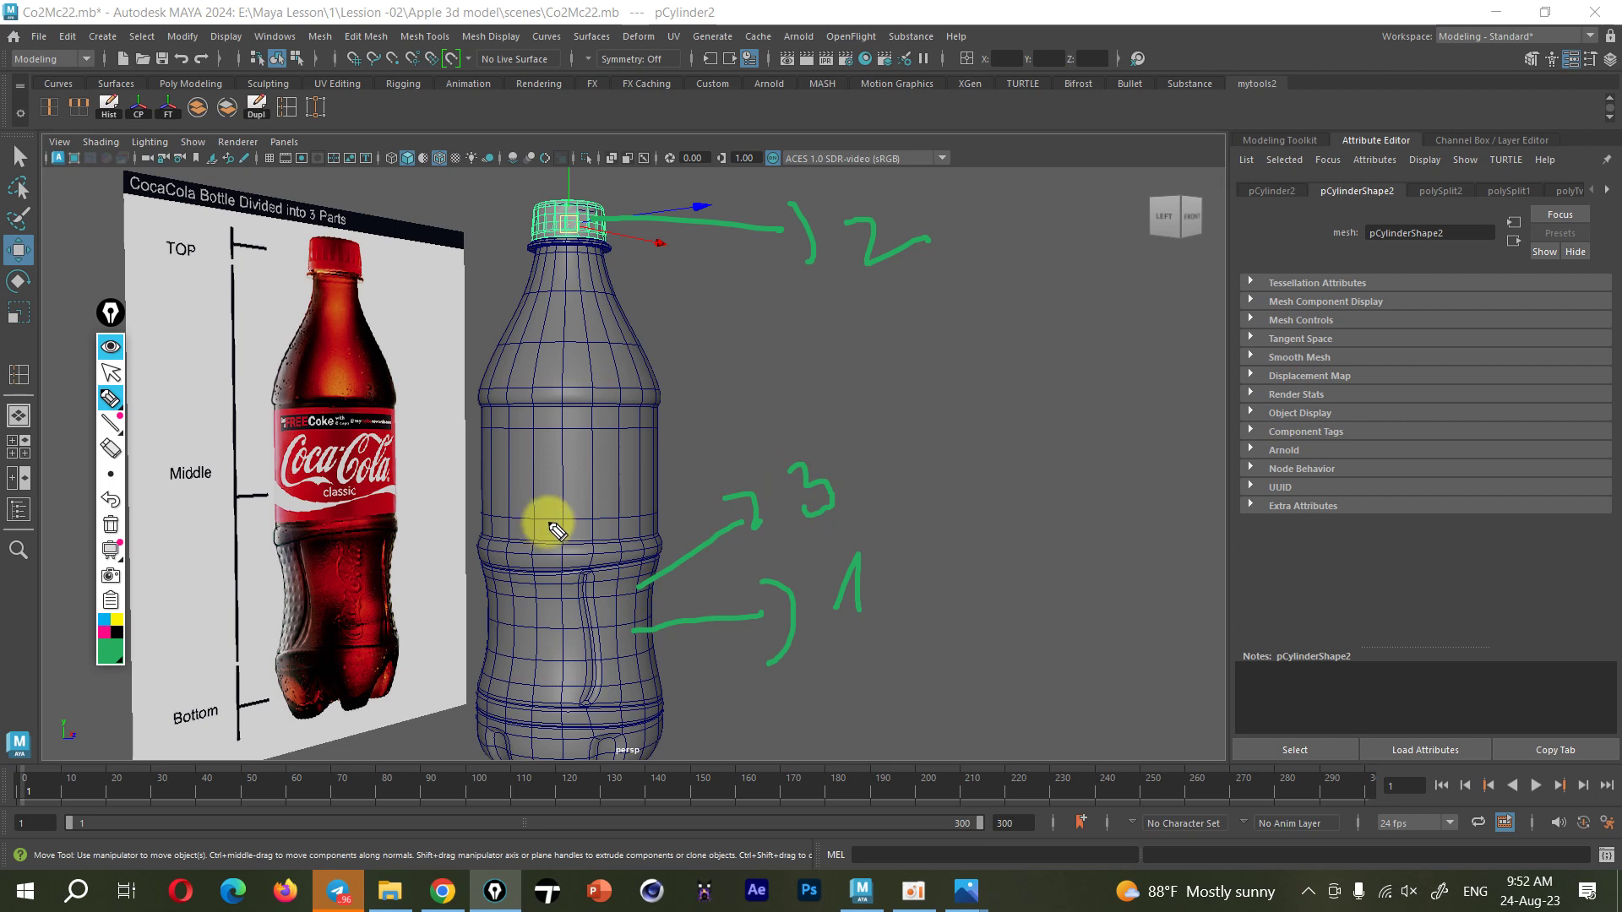
{"action": "mouse_move", "coordinate": [468, 406]}
{"action": "left_mouse_down"}
{"action": "mouse_move", "coordinate": [637, 409]}
{"action": "mouse_move", "coordinate": [672, 523]}
{"action": "mouse_move", "coordinate": [496, 535]}
{"action": "mouse_move", "coordinate": [483, 418]}
{"action": "left_mouse_up"}
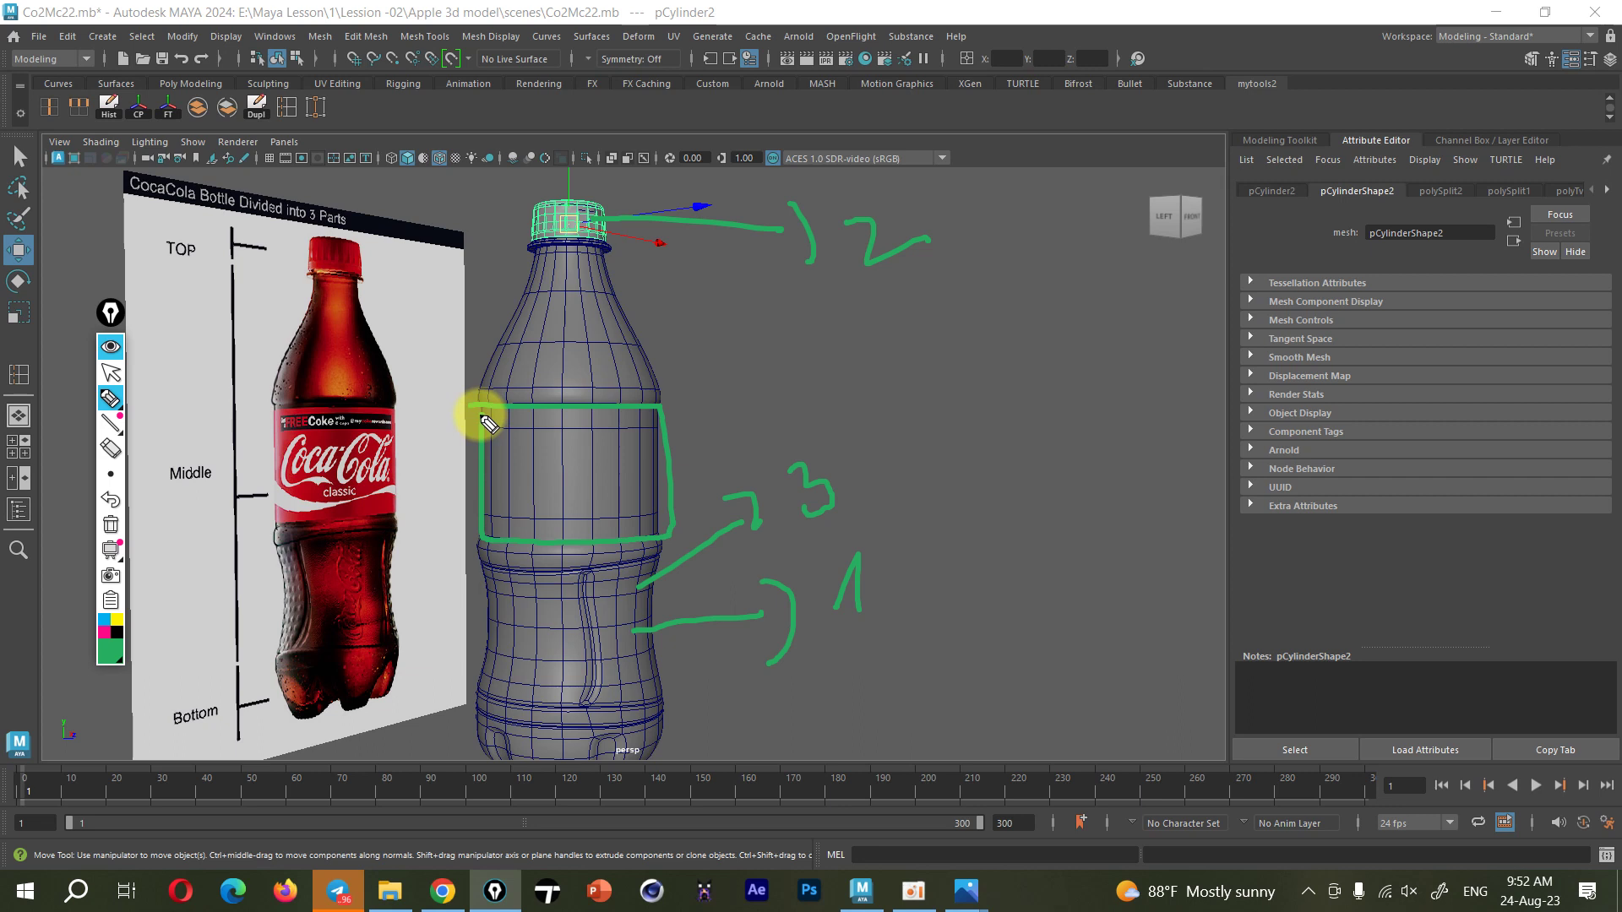
{"action": "left_click", "coordinate": [110, 347]}
{"action": "left_click", "coordinate": [552, 427]}
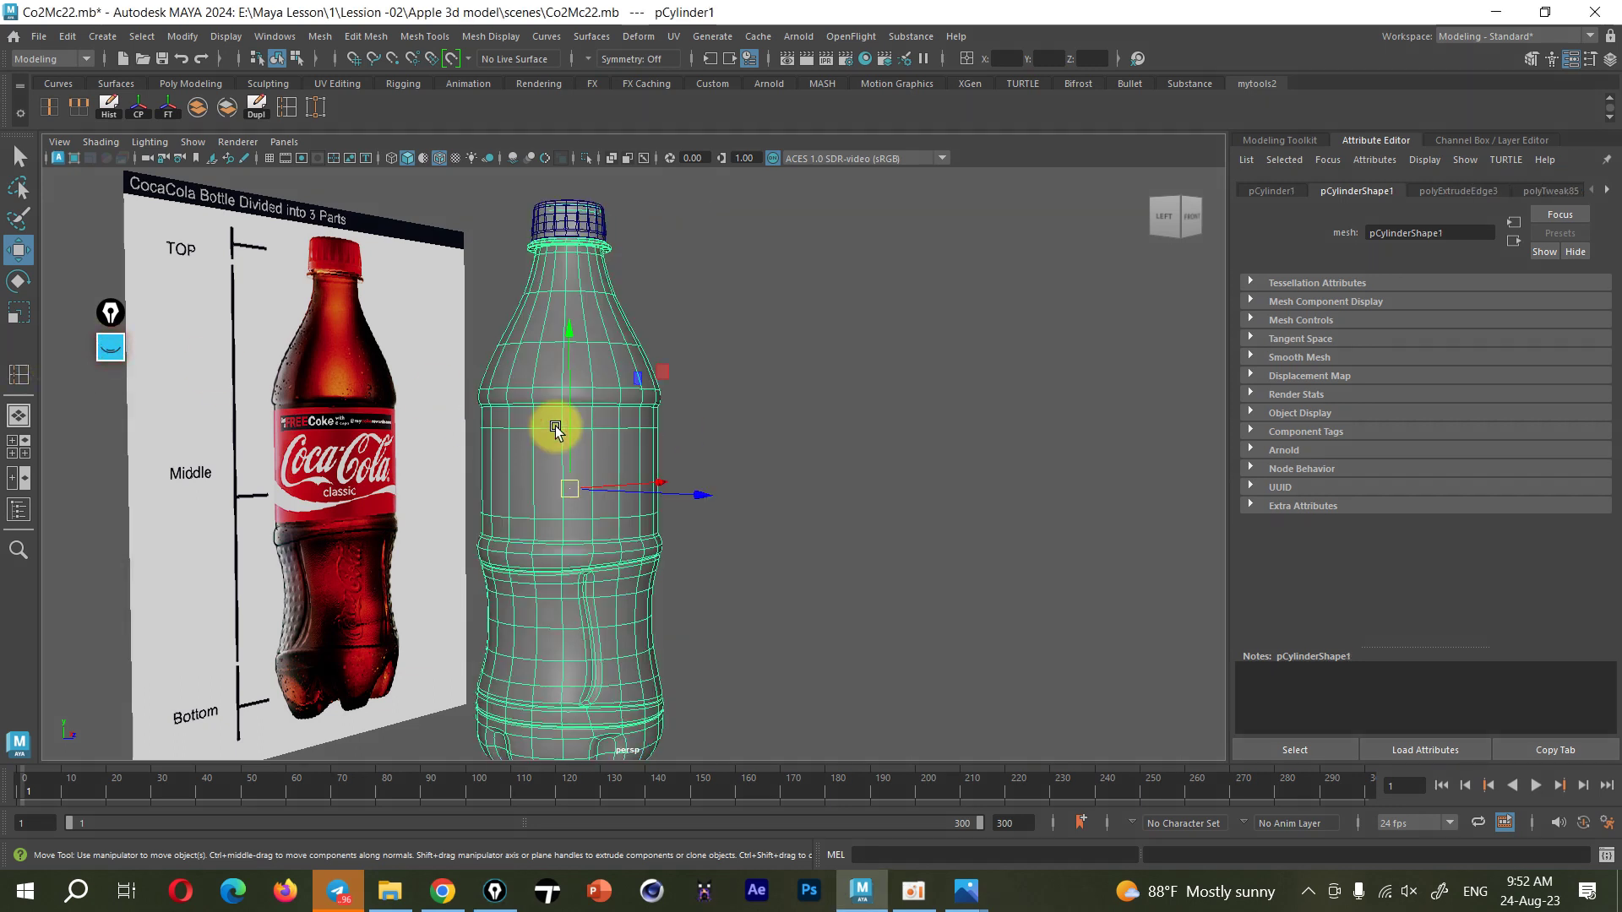
Duplicate the bottle and isolate the copy with unsmoothed display
{"action": "mouse_move", "coordinate": [634, 485]}
{"action": "left_mouse_down", "text": "alt"}
{"action": "mouse_move", "coordinate": [604, 505]}
{"action": "mouse_move", "coordinate": [611, 486]}
{"action": "left_mouse_up", "text": "alt"}
{"action": "key", "text": "ctrl+d"}
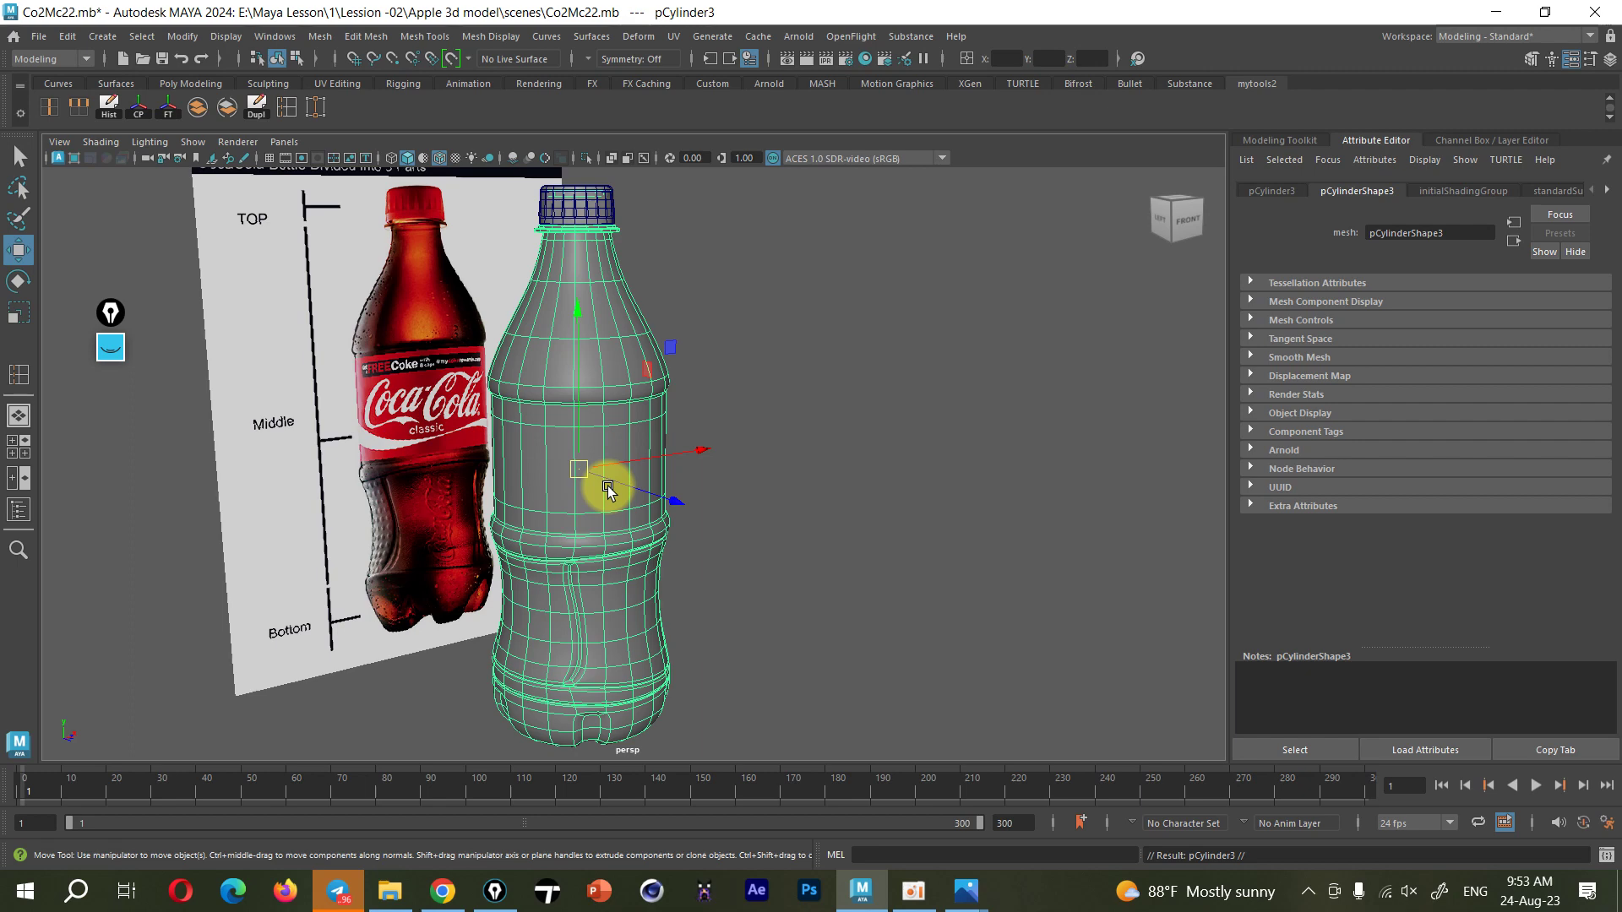
{"action": "left_click", "coordinate": [587, 159]}
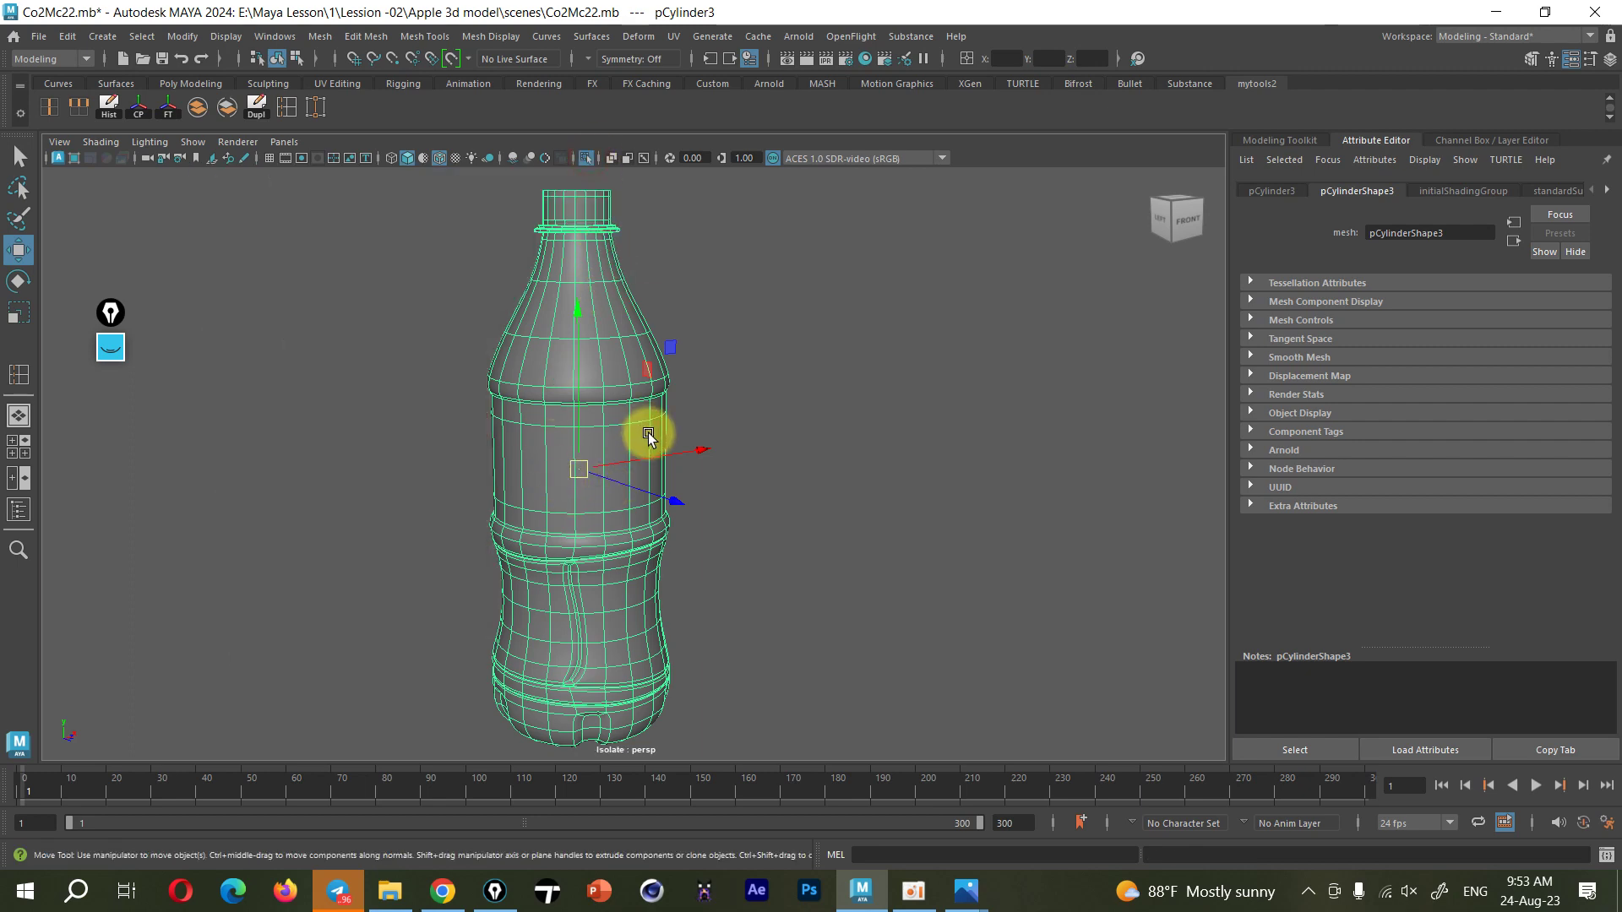
{"action": "left_click_drag", "start_coordinate": [648, 435], "coordinate": [695, 406], "text": "alt"}
{"action": "key", "text": "1"}
Delete the face loop at the copy's shoulder
{"action": "scroll", "coordinate": [532, 394], "scroll_direction": "up", "scroll_amount": 3}
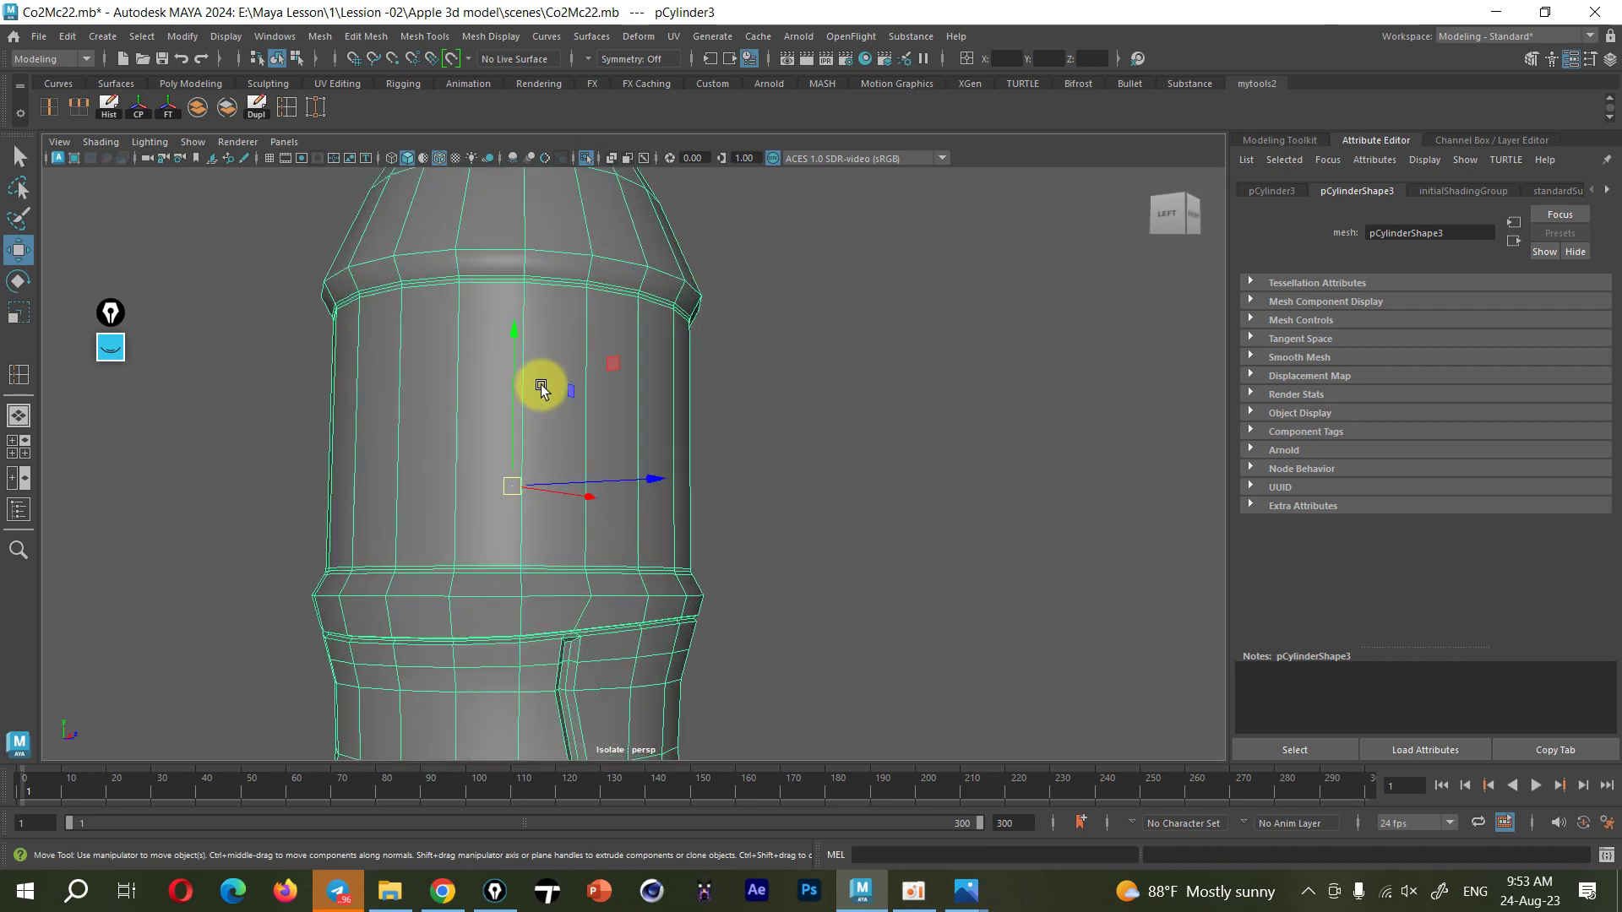
{"action": "scroll", "coordinate": [654, 522], "scroll_direction": "up", "scroll_amount": 3}
{"action": "scroll", "coordinate": [637, 485], "scroll_direction": "up", "scroll_amount": 3}
{"action": "scroll", "coordinate": [650, 489], "scroll_direction": "up", "scroll_amount": 3}
{"action": "middle_click_drag", "start_coordinate": [650, 489], "coordinate": [683, 413], "text": "alt"}
{"action": "right_click_drag", "start_coordinate": [683, 413], "coordinate": [681, 379]}
{"action": "double_click", "coordinate": [682, 379]}
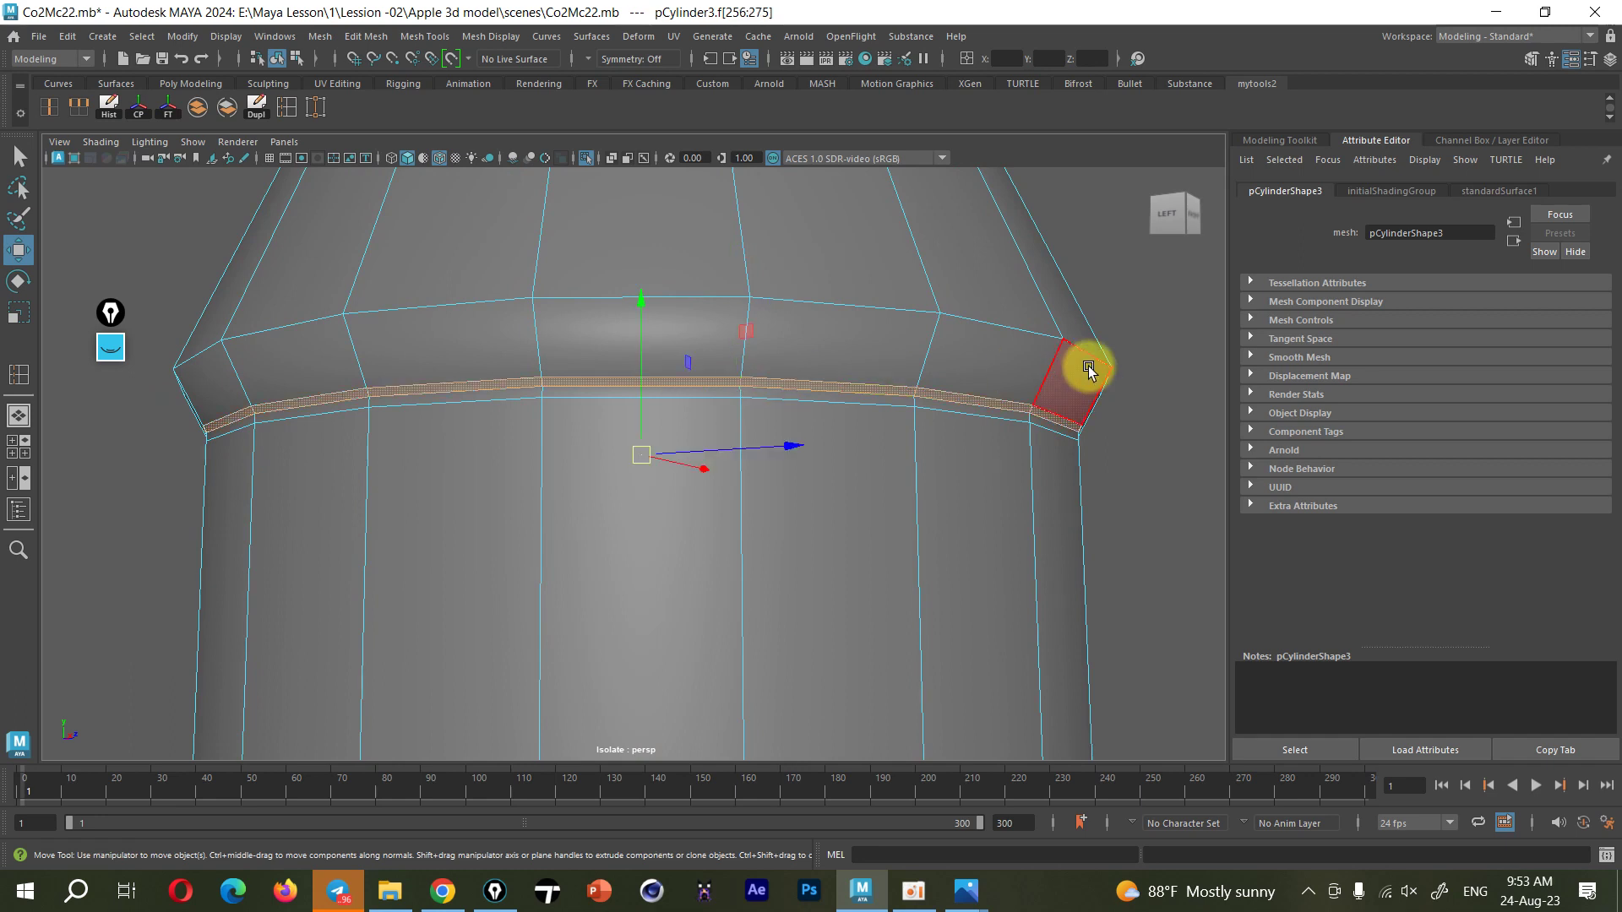
{"action": "key", "text": "Delete"}
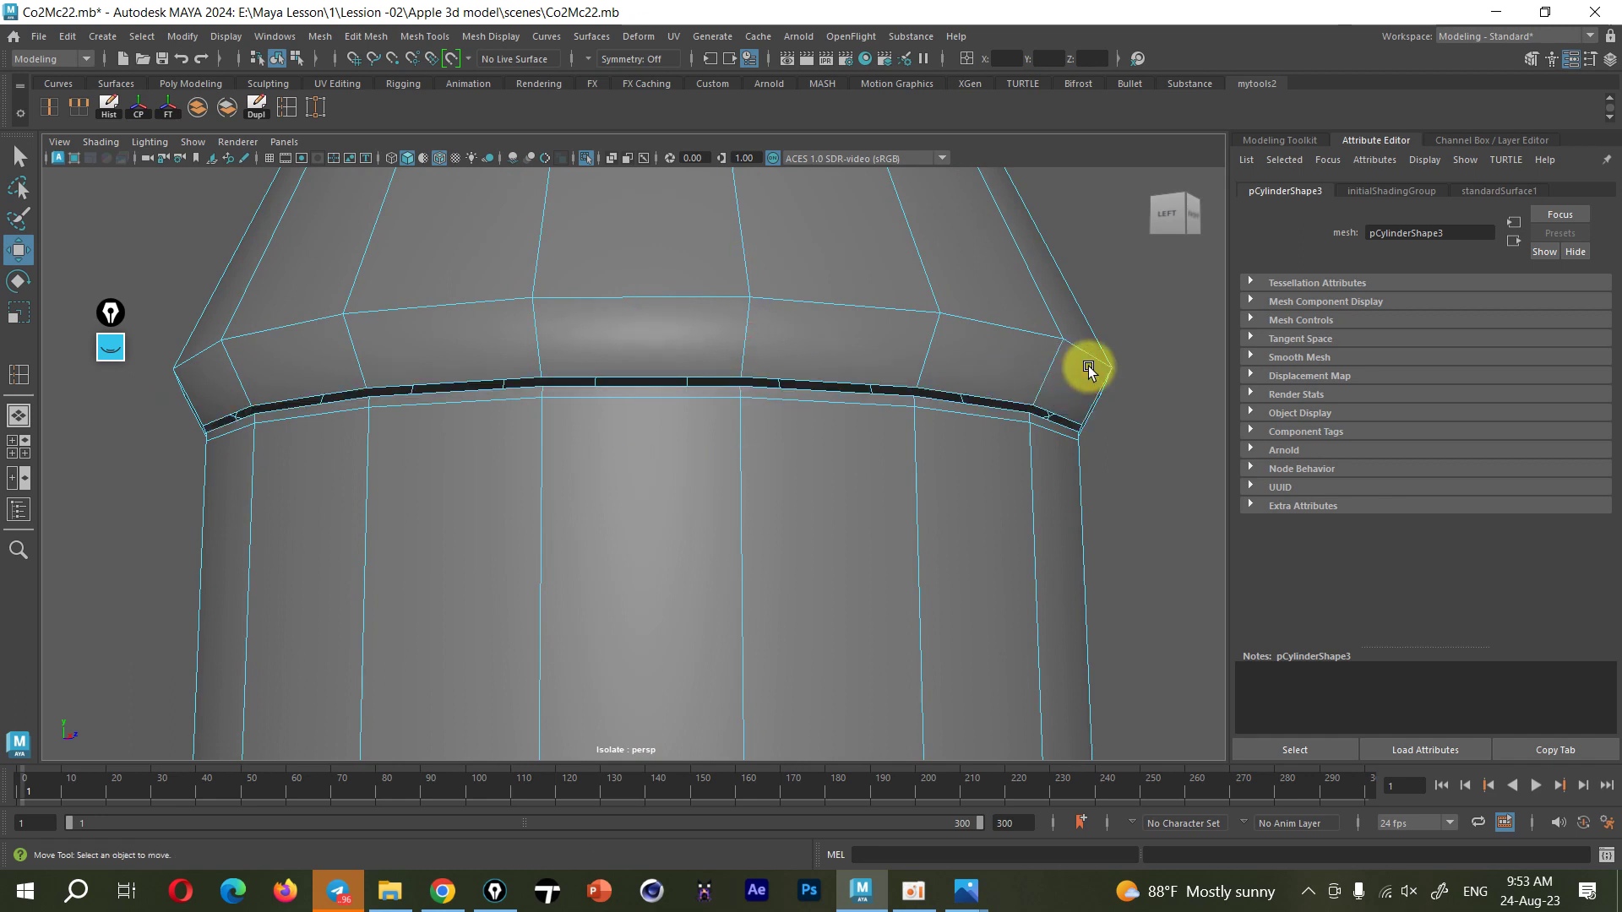
Delete the cone and neck faces above the body
{"action": "scroll", "coordinate": [972, 389], "scroll_direction": "down", "scroll_amount": 3}
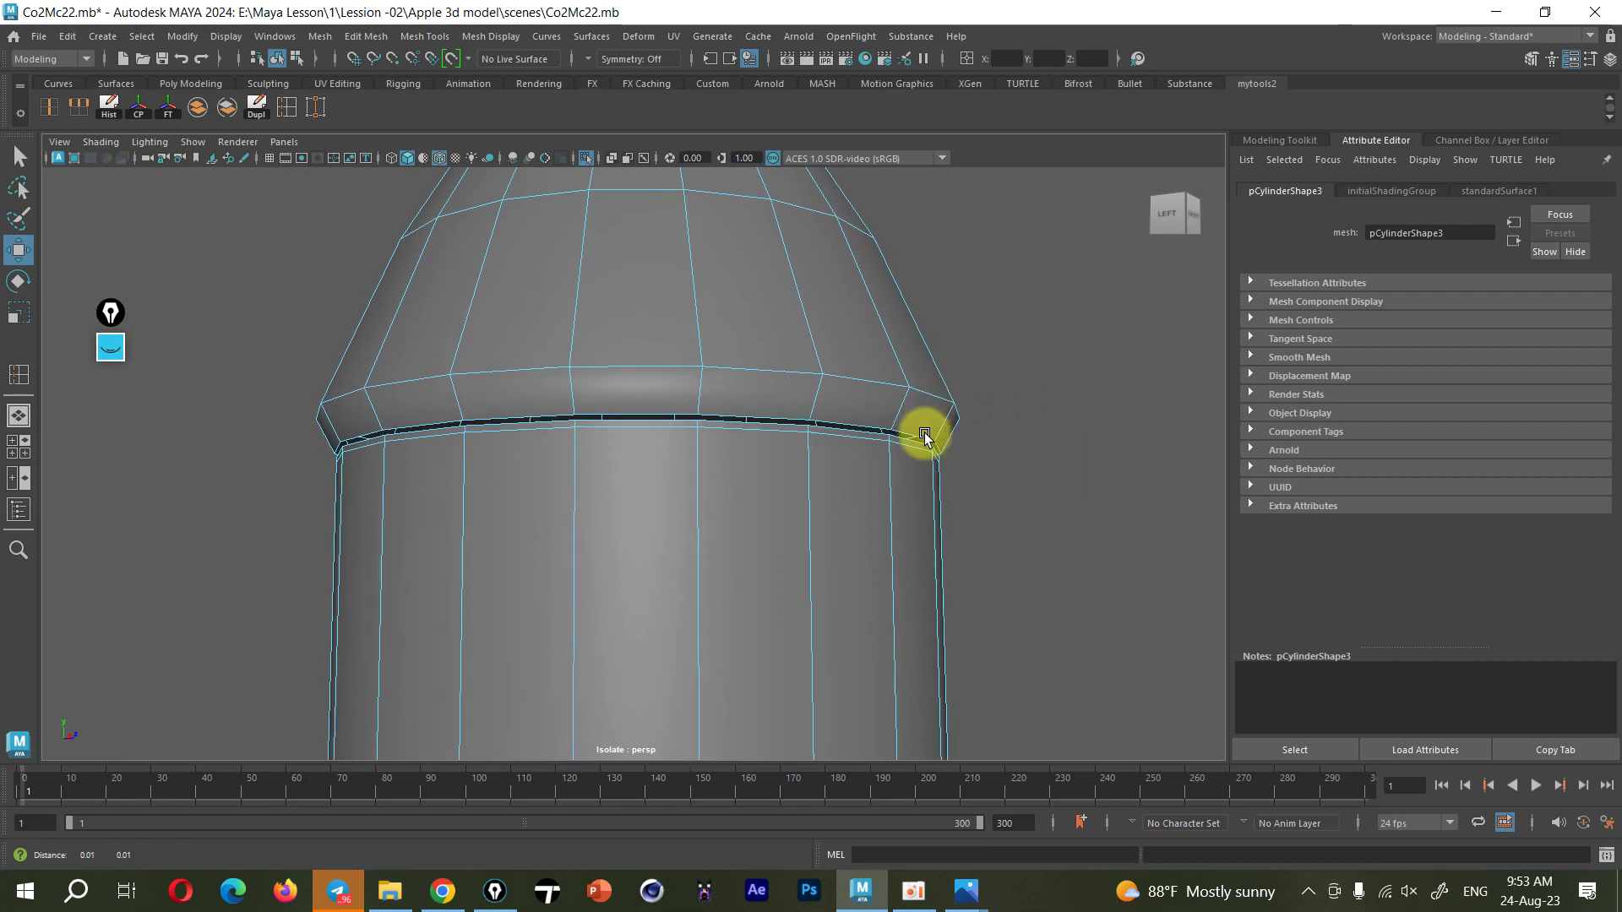
{"action": "middle_click_drag", "start_coordinate": [927, 417], "coordinate": [917, 536], "text": "alt"}
{"action": "scroll", "coordinate": [724, 427], "scroll_direction": "down", "scroll_amount": 2}
{"action": "double_click", "coordinate": [720, 431]}
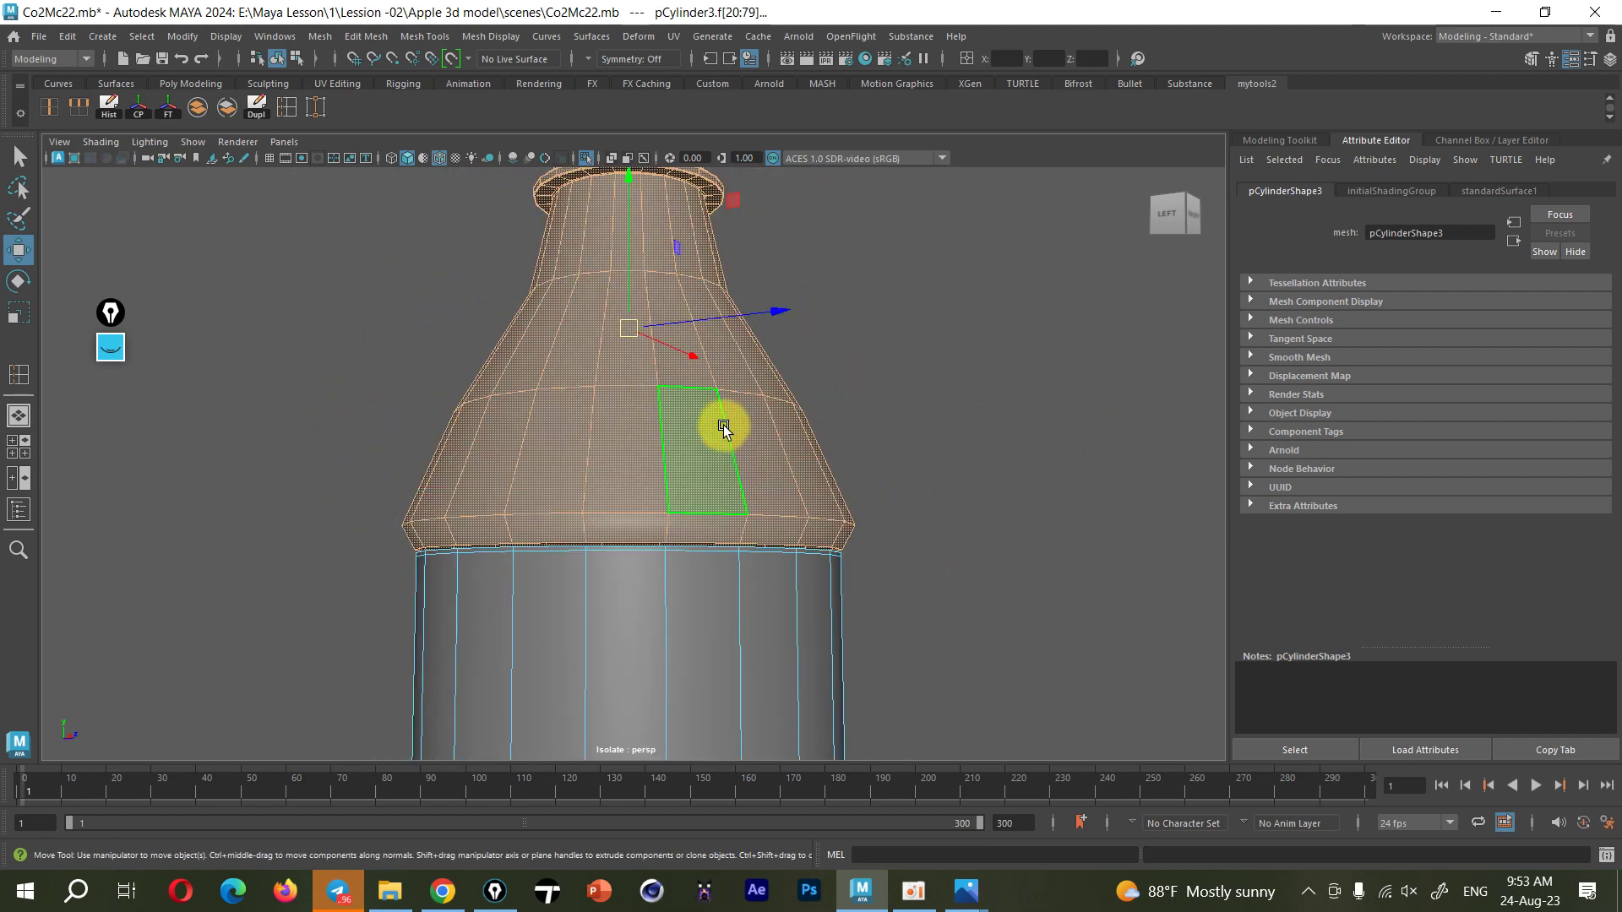
{"action": "key", "text": "Delete"}
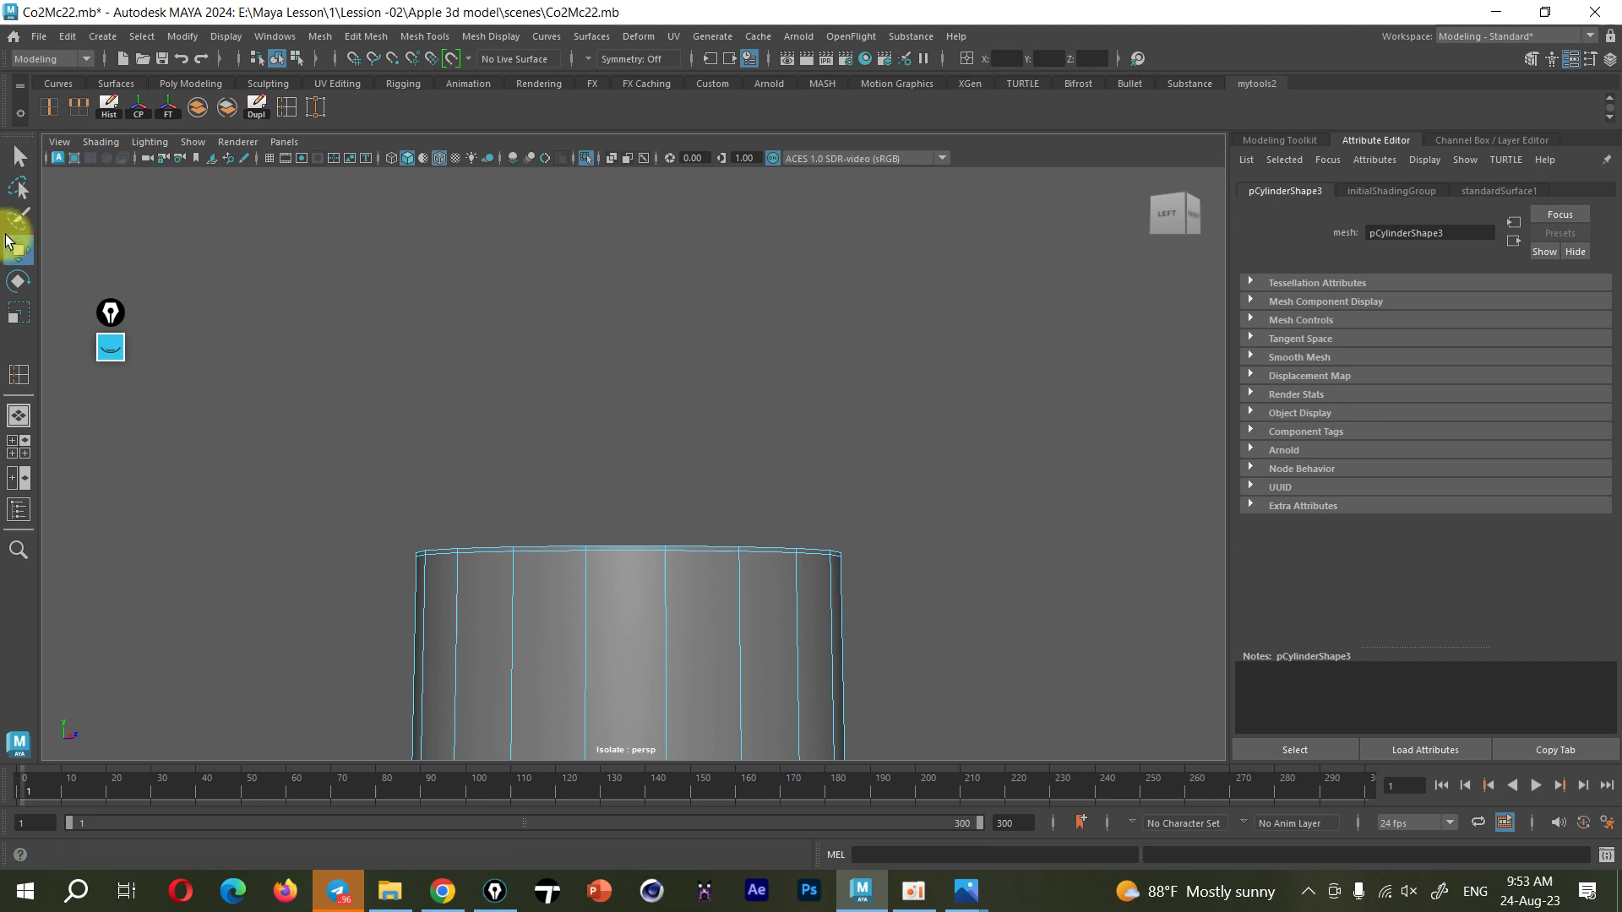
{"action": "scroll", "coordinate": [657, 454], "scroll_direction": "down", "scroll_amount": 3}
Frame the cylinder's open top and select the ring of tall upper-body faces
{"action": "middle_click_drag", "start_coordinate": [657, 454], "coordinate": [646, 336], "text": "alt"}
{"action": "scroll", "coordinate": [651, 283], "scroll_direction": "down", "scroll_amount": 3}
{"action": "mouse_move", "coordinate": [657, 285]}
{"action": "left_mouse_down", "text": "alt"}
{"action": "mouse_move", "coordinate": [669, 322]}
{"action": "mouse_move", "coordinate": [637, 404]}
{"action": "left_mouse_up", "text": "alt"}
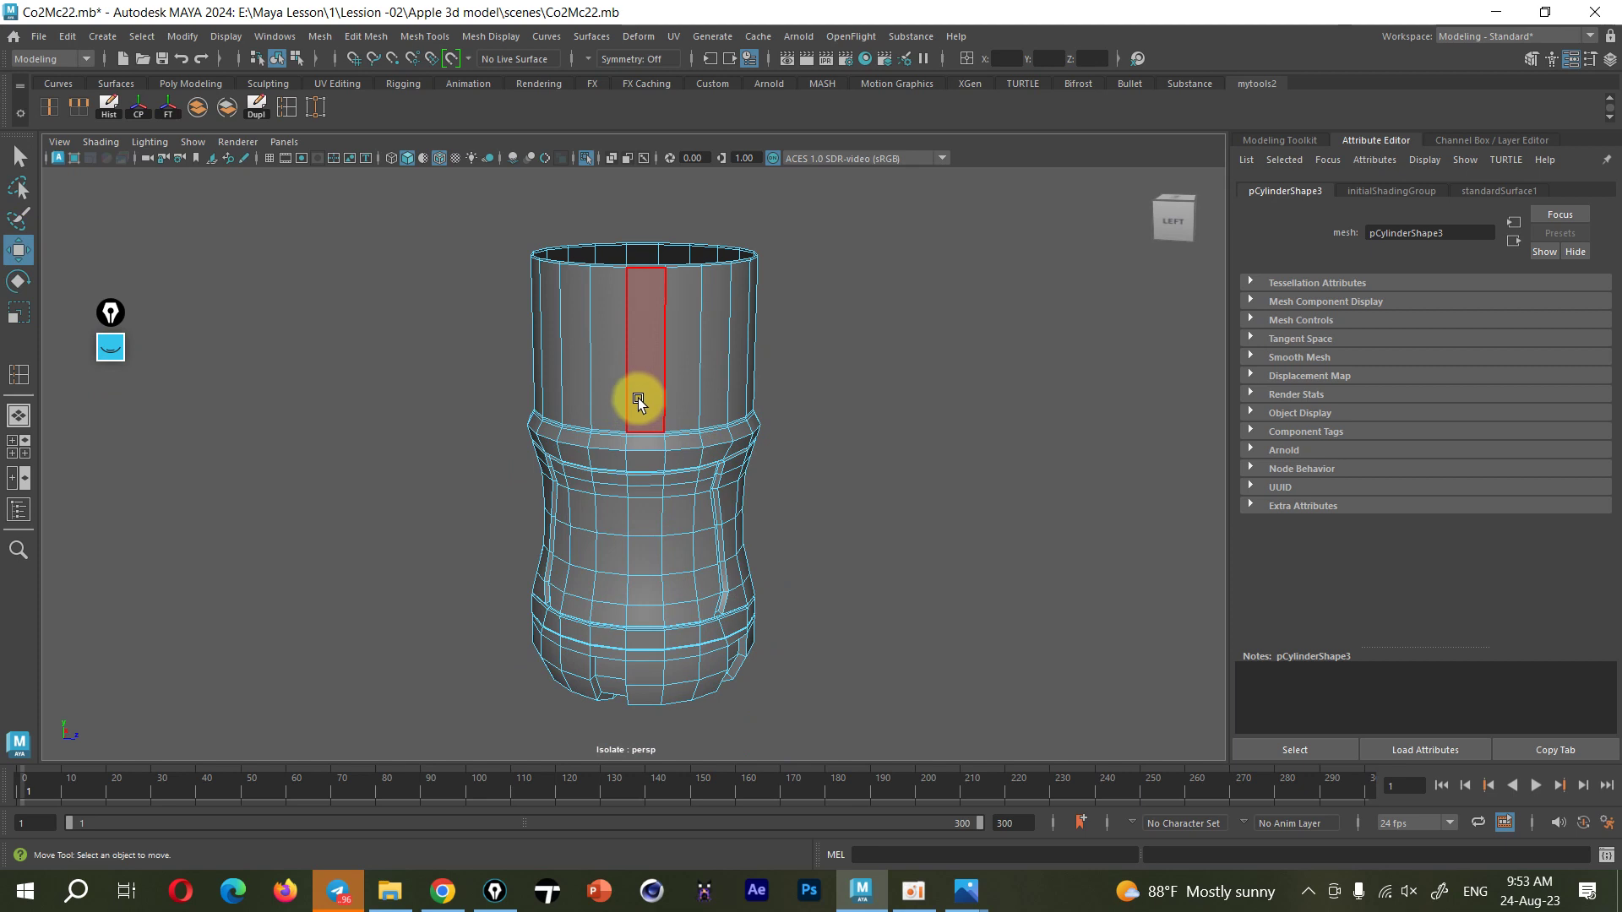
{"action": "left_click", "coordinate": [636, 397]}
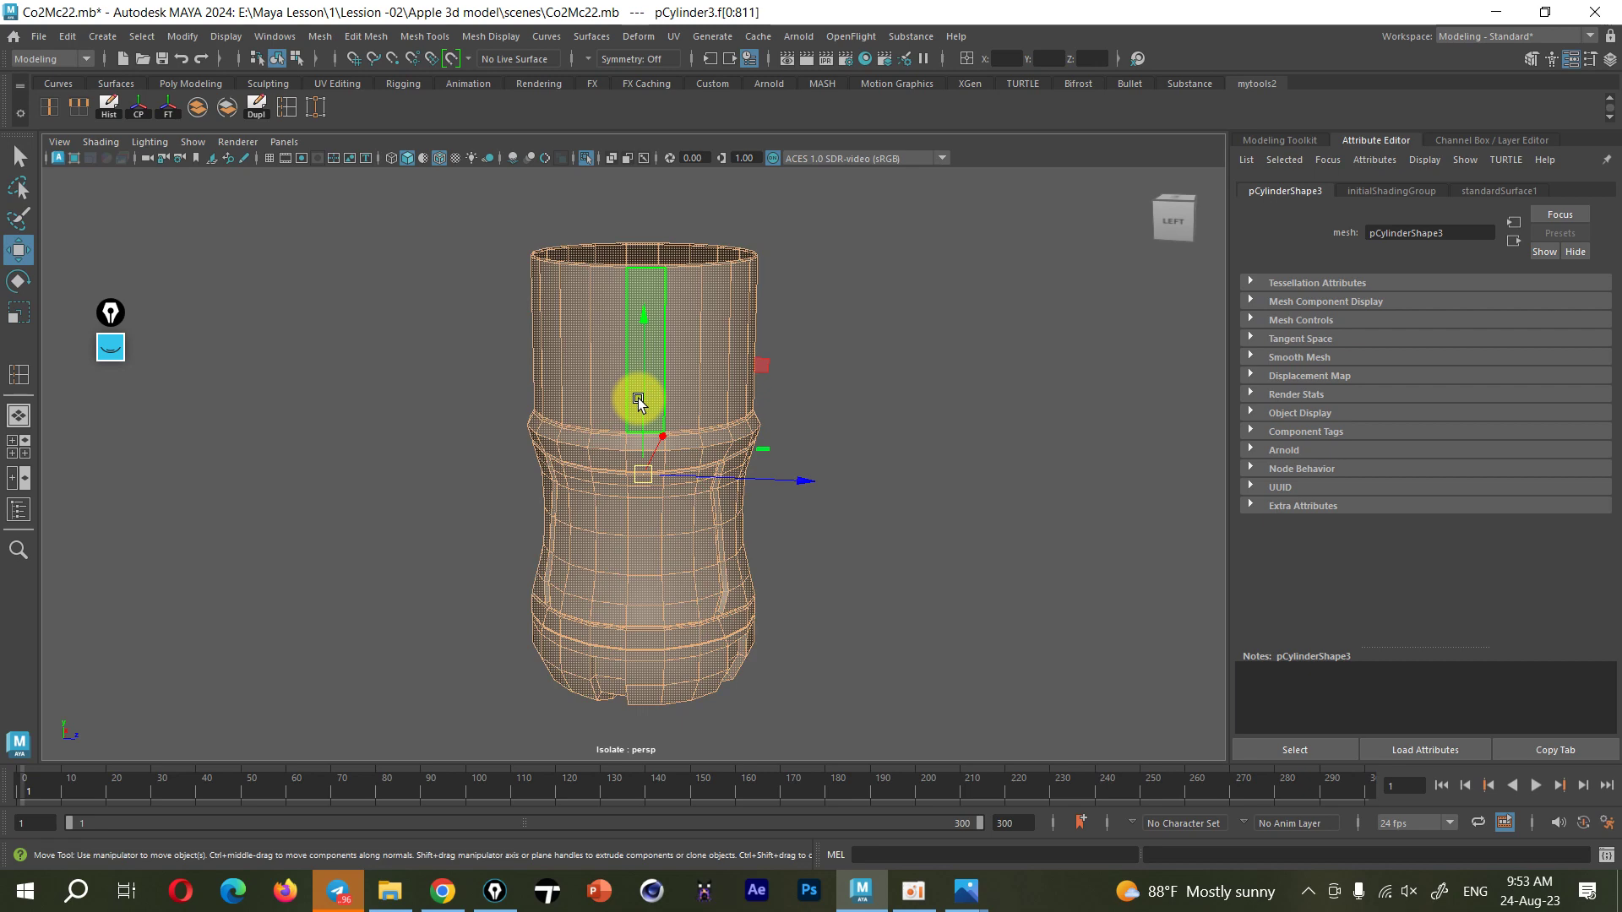
{"action": "left_click_drag", "start_coordinate": [764, 585], "coordinate": [897, 480], "text": "alt"}
{"action": "mouse_move", "coordinate": [950, 431]}
{"action": "left_mouse_down"}
{"action": "mouse_move", "coordinate": [615, 553]}
{"action": "mouse_move", "coordinate": [400, 723]}
{"action": "left_mouse_up"}
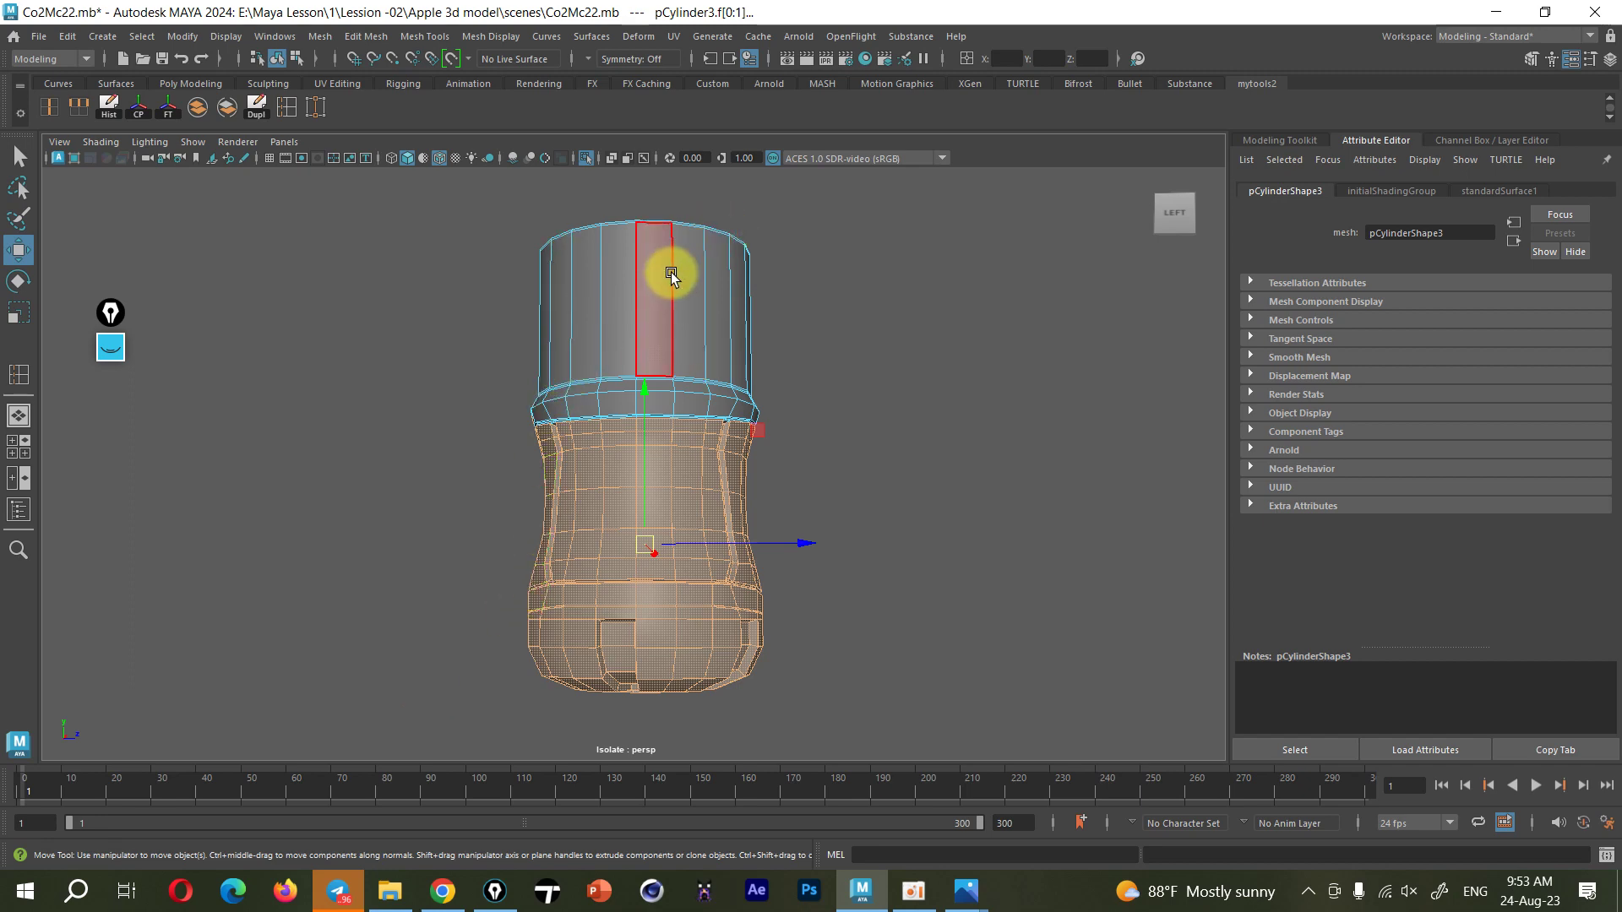
{"action": "double_click", "coordinate": [622, 285]}
Delete the thin rim face loop below the band
{"action": "scroll", "coordinate": [718, 383], "scroll_direction": "up", "scroll_amount": 2}
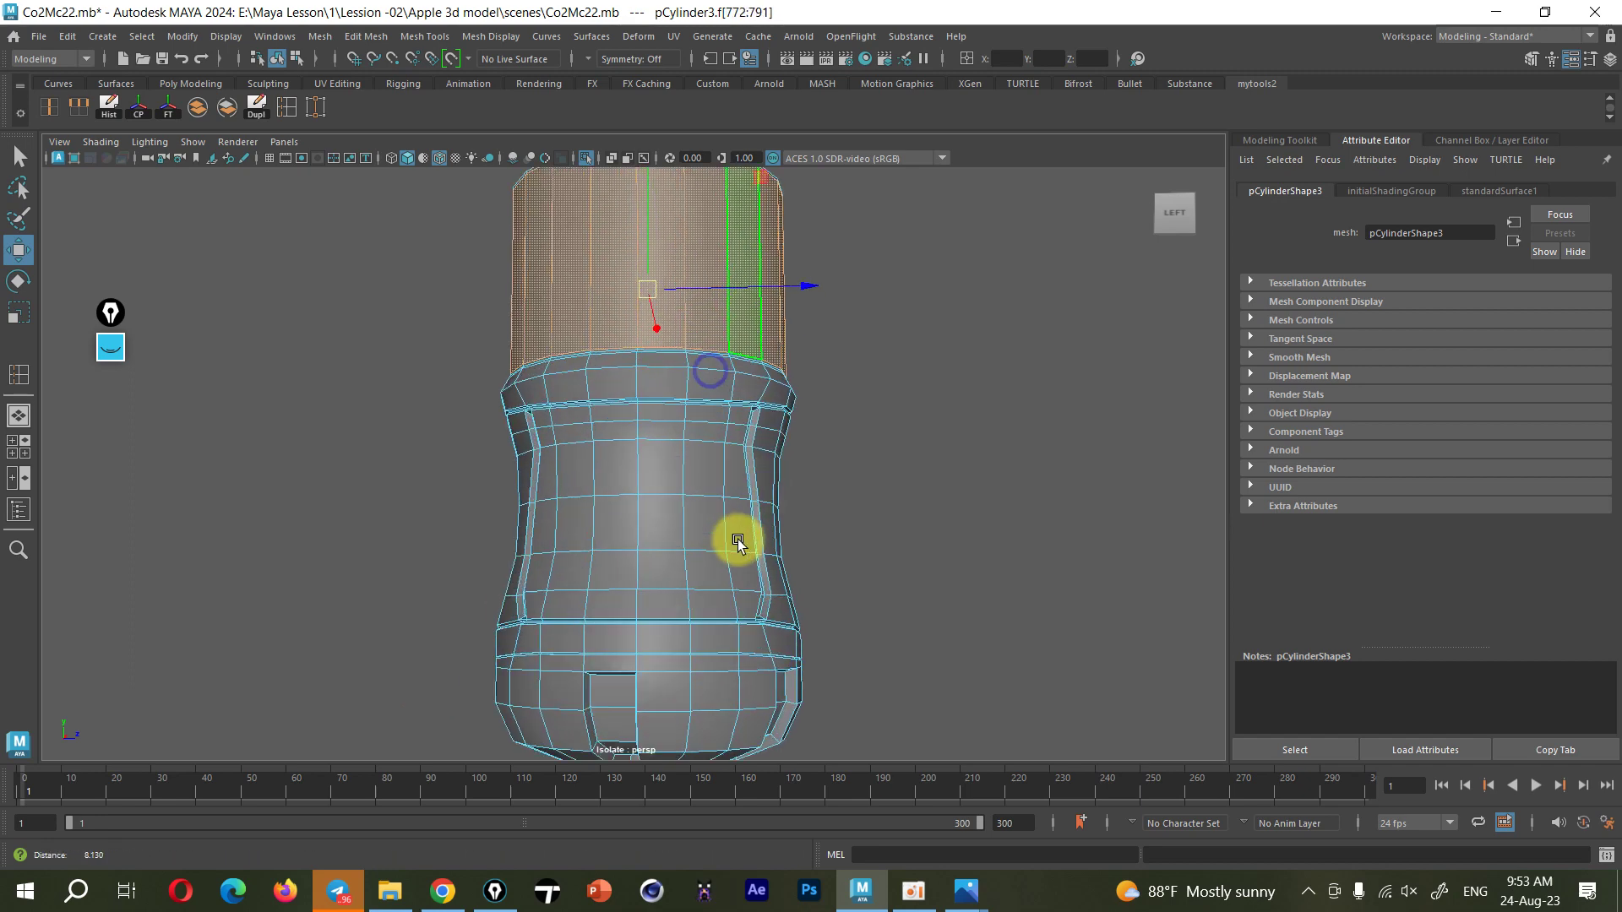
{"action": "scroll", "coordinate": [724, 507], "scroll_direction": "up", "scroll_amount": 2}
{"action": "scroll", "coordinate": [742, 477], "scroll_direction": "up", "scroll_amount": 2}
{"action": "scroll", "coordinate": [712, 459], "scroll_direction": "up", "scroll_amount": 2}
{"action": "scroll", "coordinate": [729, 559], "scroll_direction": "up", "scroll_amount": 2}
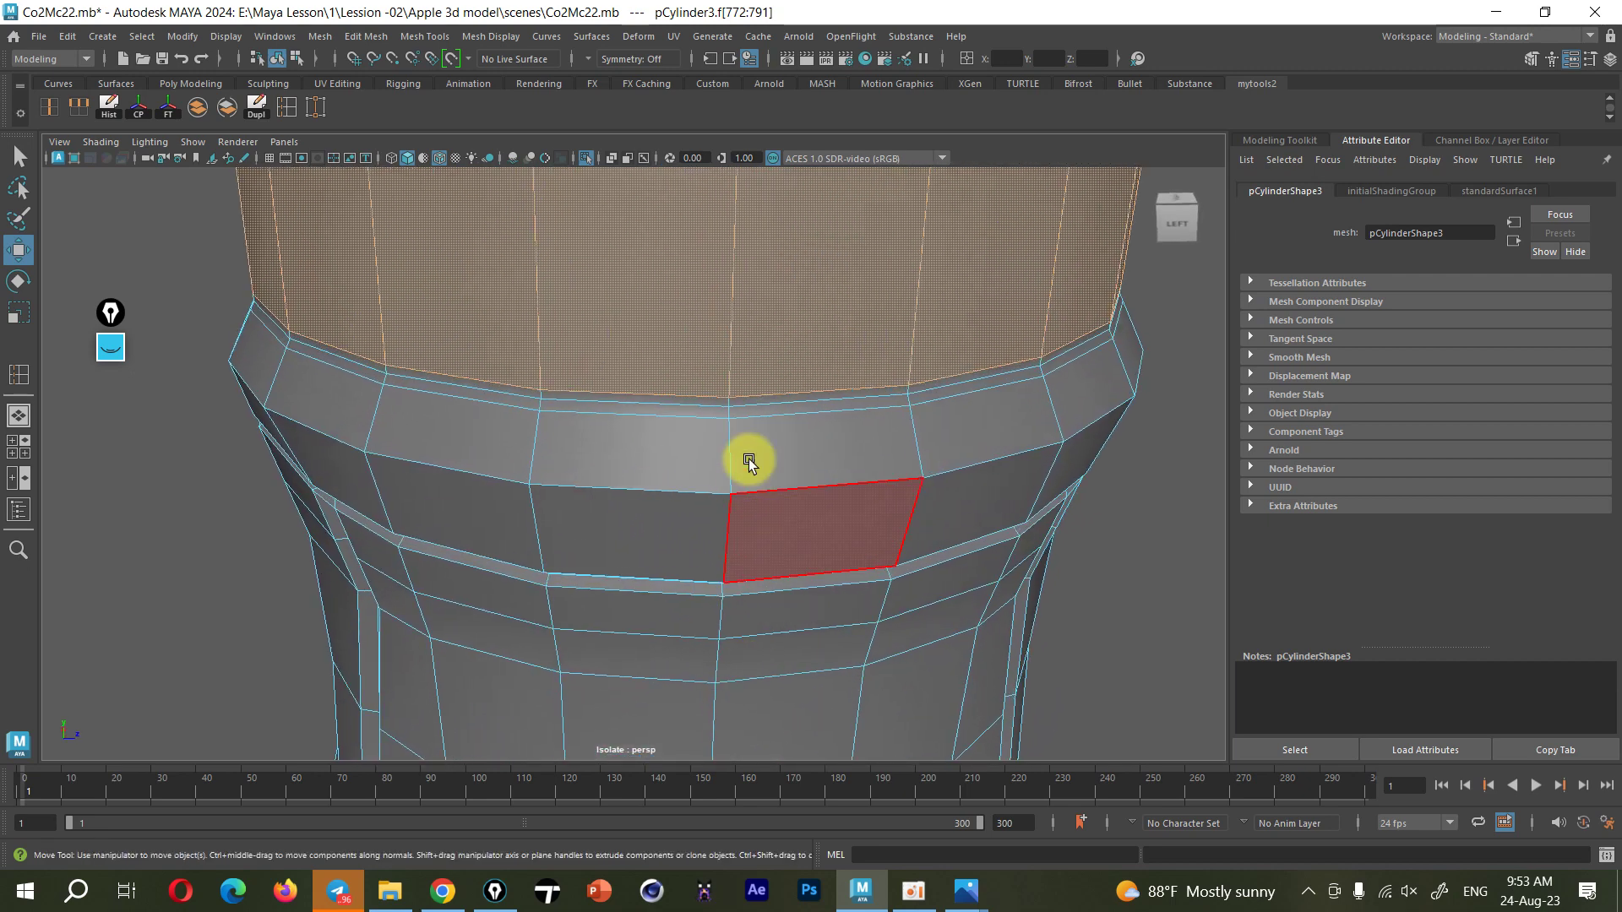
{"action": "left_click", "coordinate": [757, 411]}
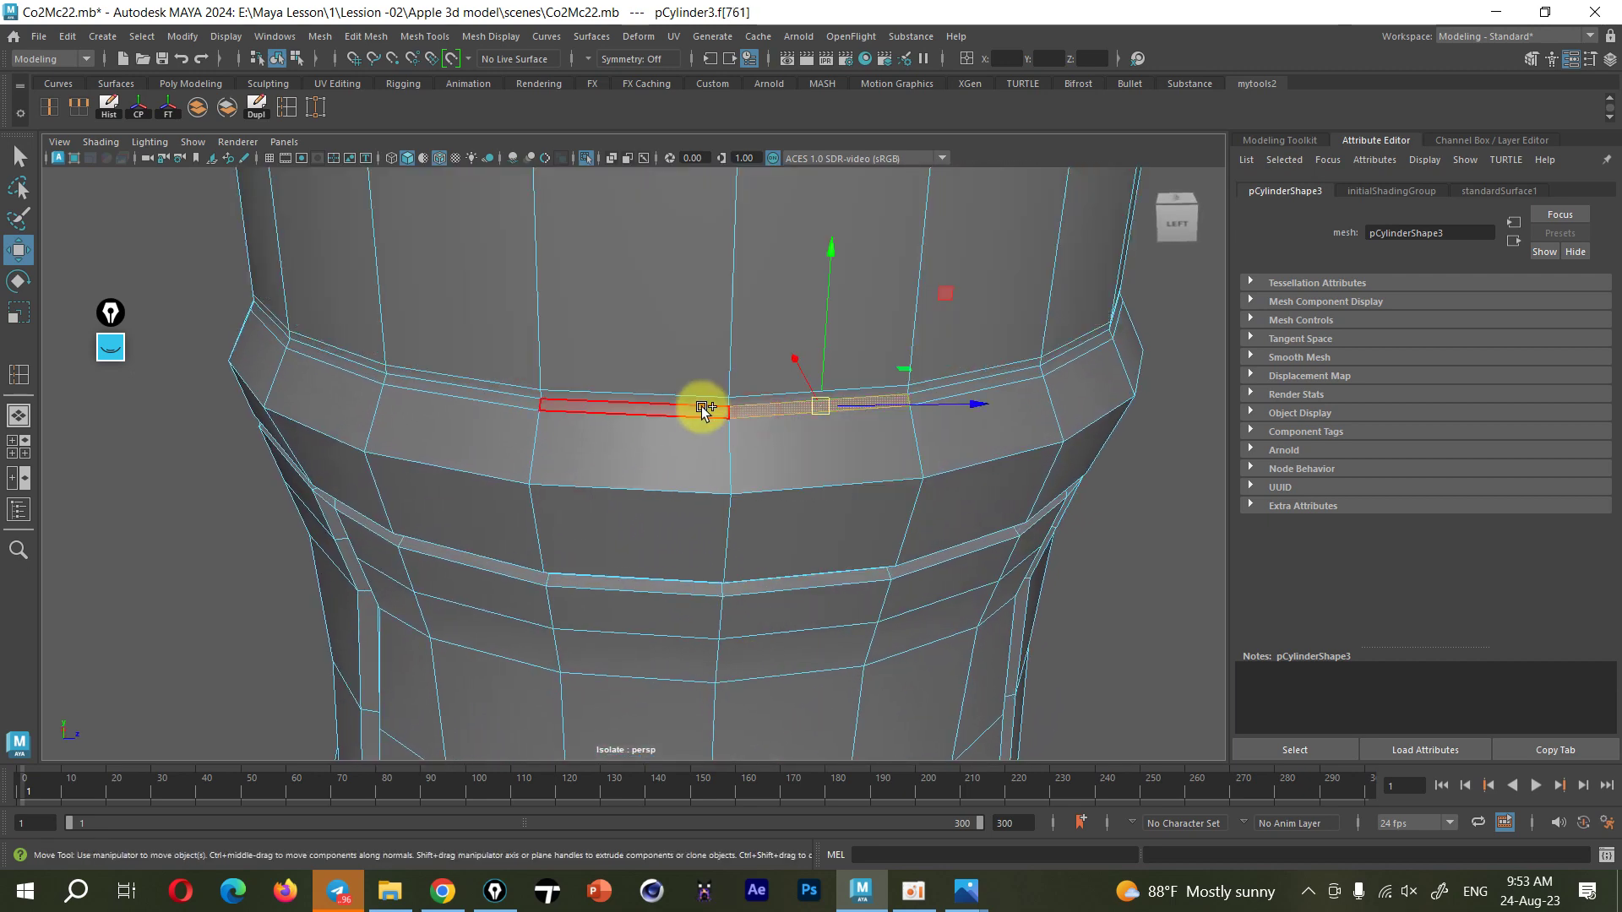
{"action": "double_click", "coordinate": [704, 408]}
{"action": "key", "text": "Delete"}
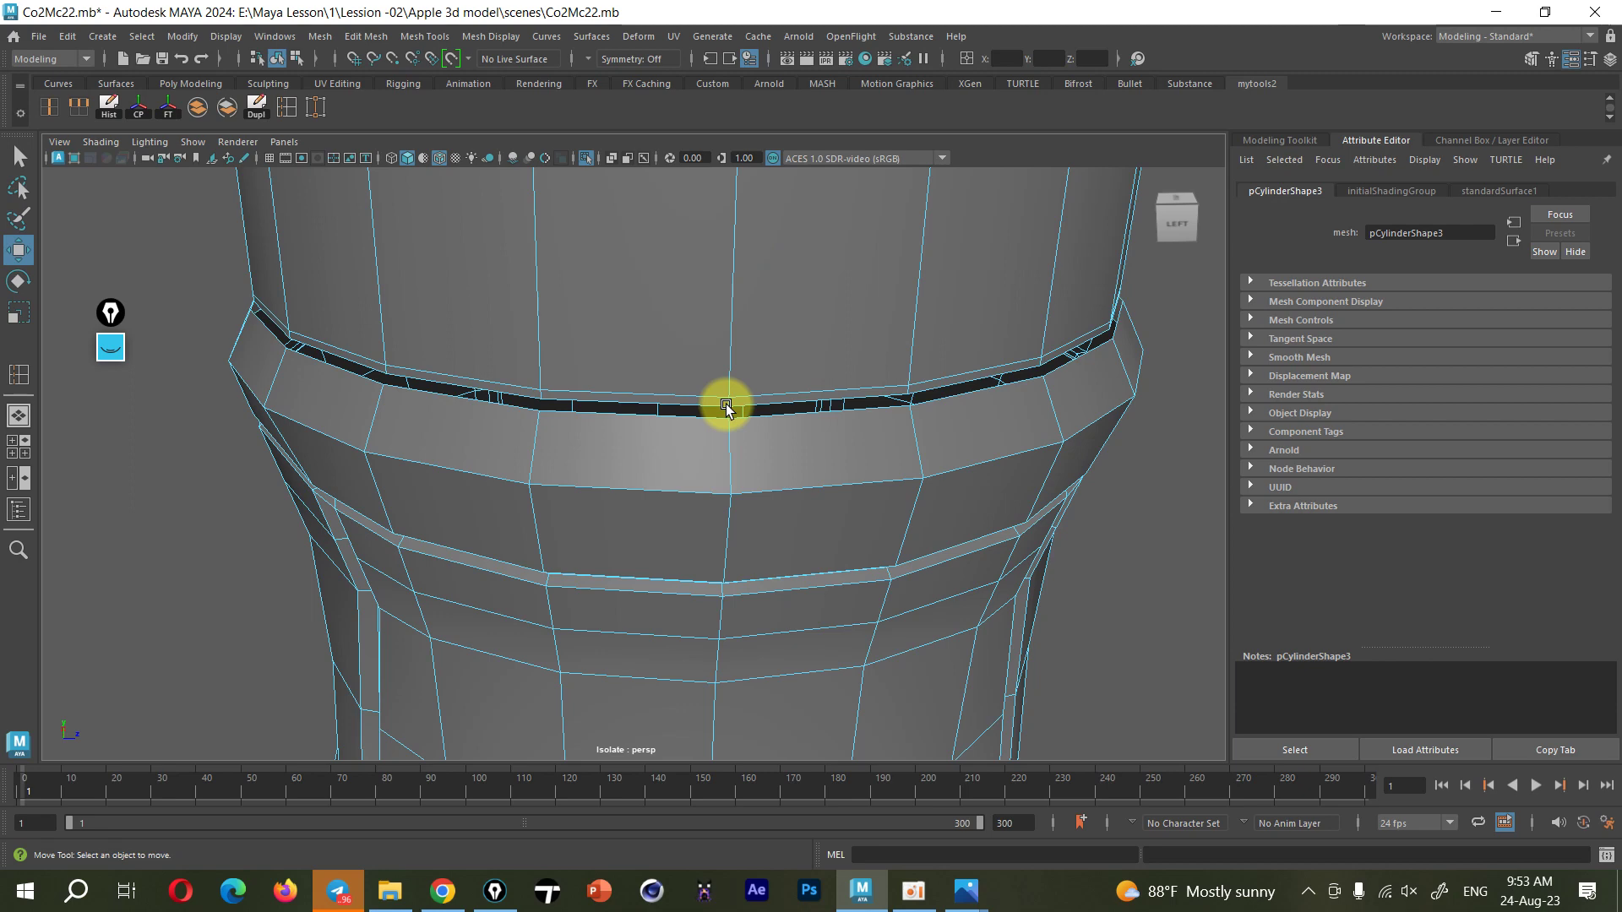
Keep only the upper face ring by inverting the selection and deleting the lower faces
{"action": "scroll", "coordinate": [717, 412], "scroll_direction": "down", "scroll_amount": 5}
{"action": "scroll", "coordinate": [735, 424], "scroll_direction": "down", "scroll_amount": 3}
{"action": "middle_click_drag", "start_coordinate": [736, 424], "coordinate": [615, 327], "text": "alt"}
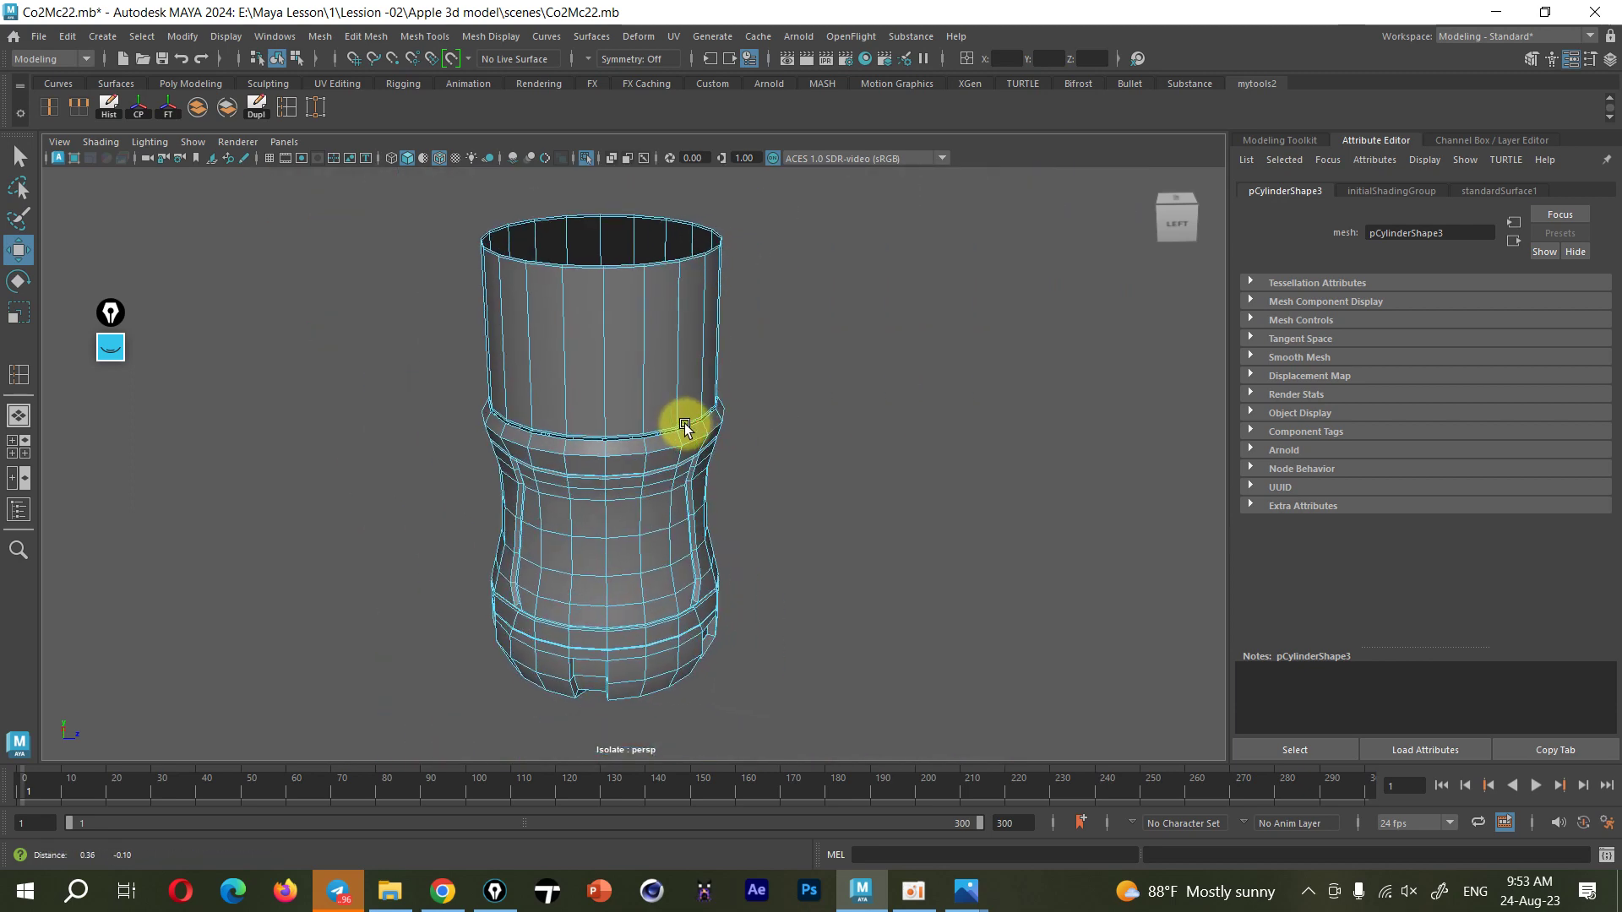
{"action": "double_click", "coordinate": [616, 327]}
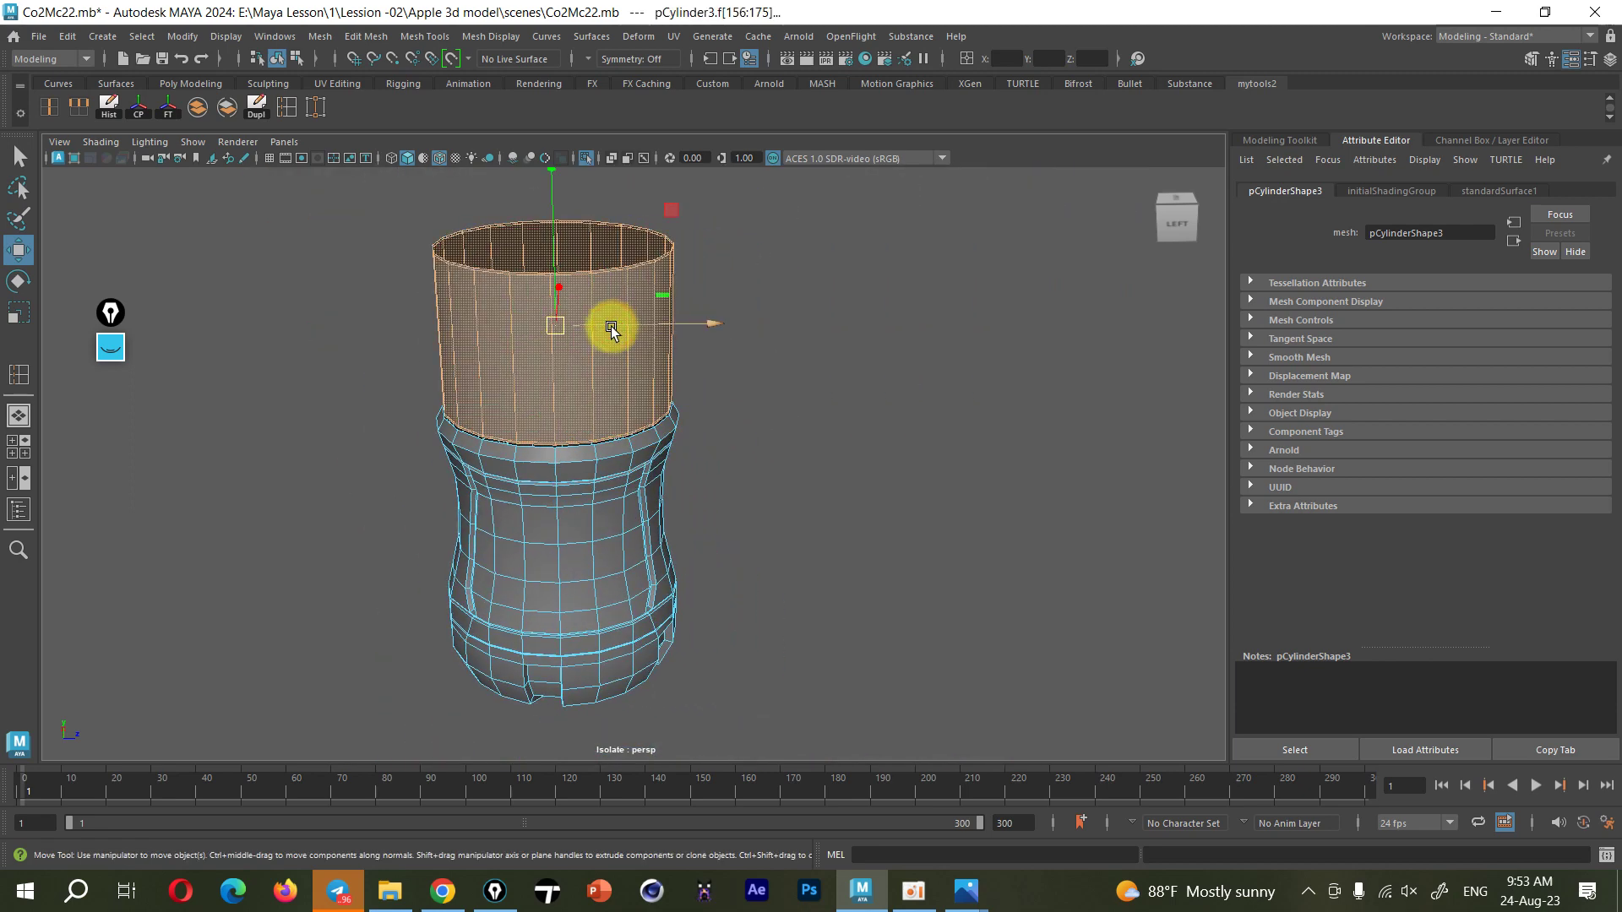
{"action": "key", "text": "ctrl+shift+i"}
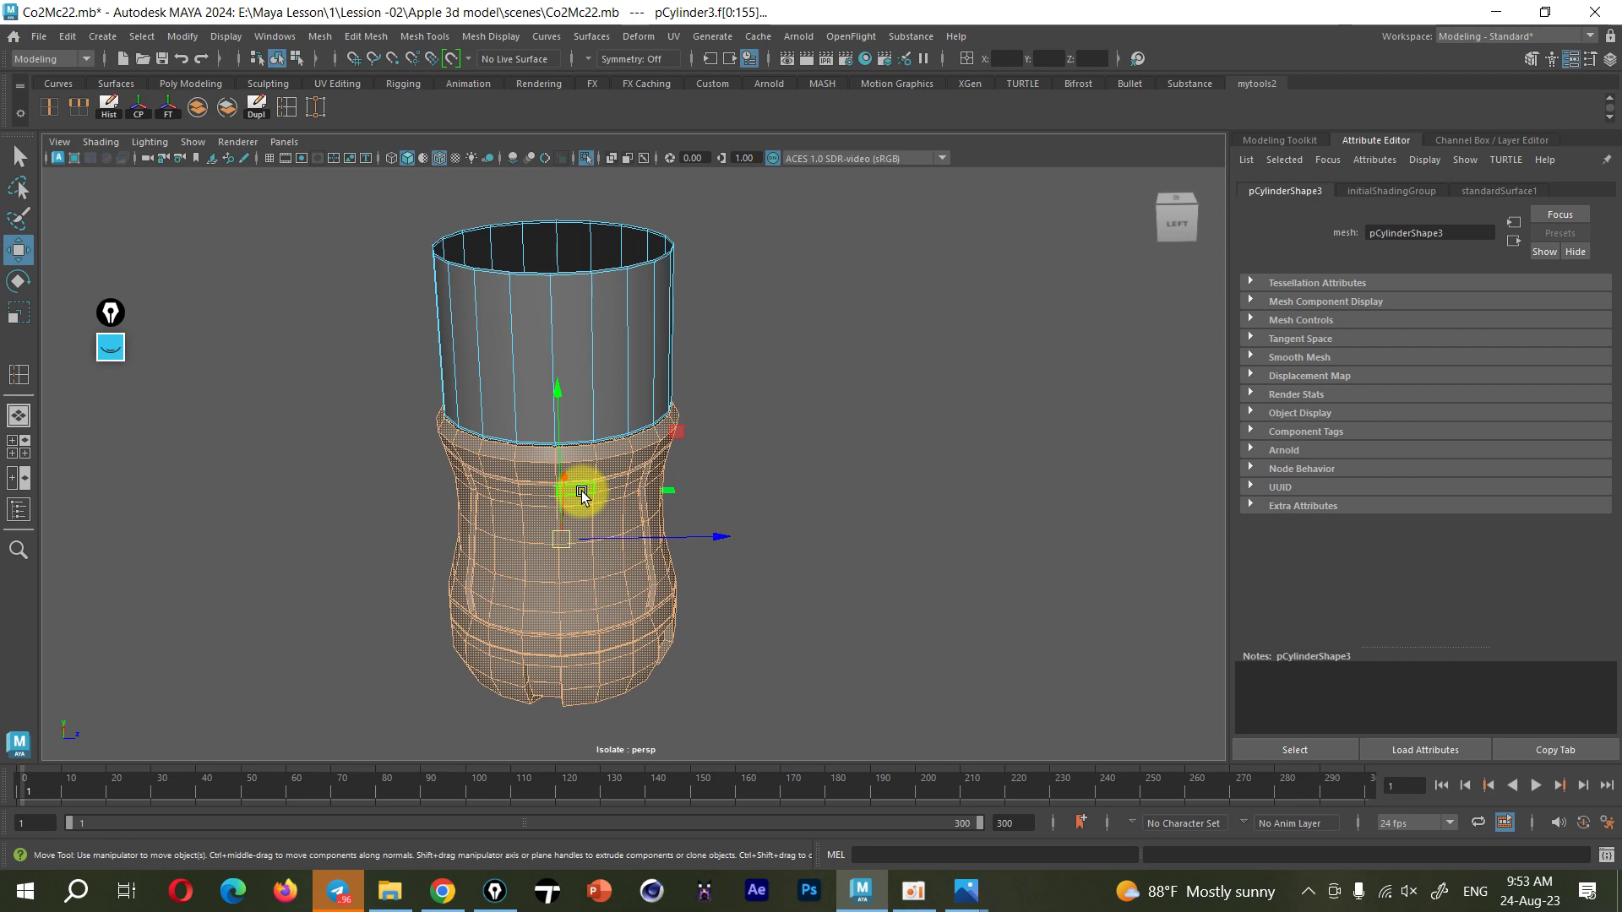
{"action": "key", "text": "Delete"}
{"action": "right_click_drag", "start_coordinate": [635, 382], "coordinate": [760, 358]}
{"action": "left_click", "coordinate": [809, 360]}
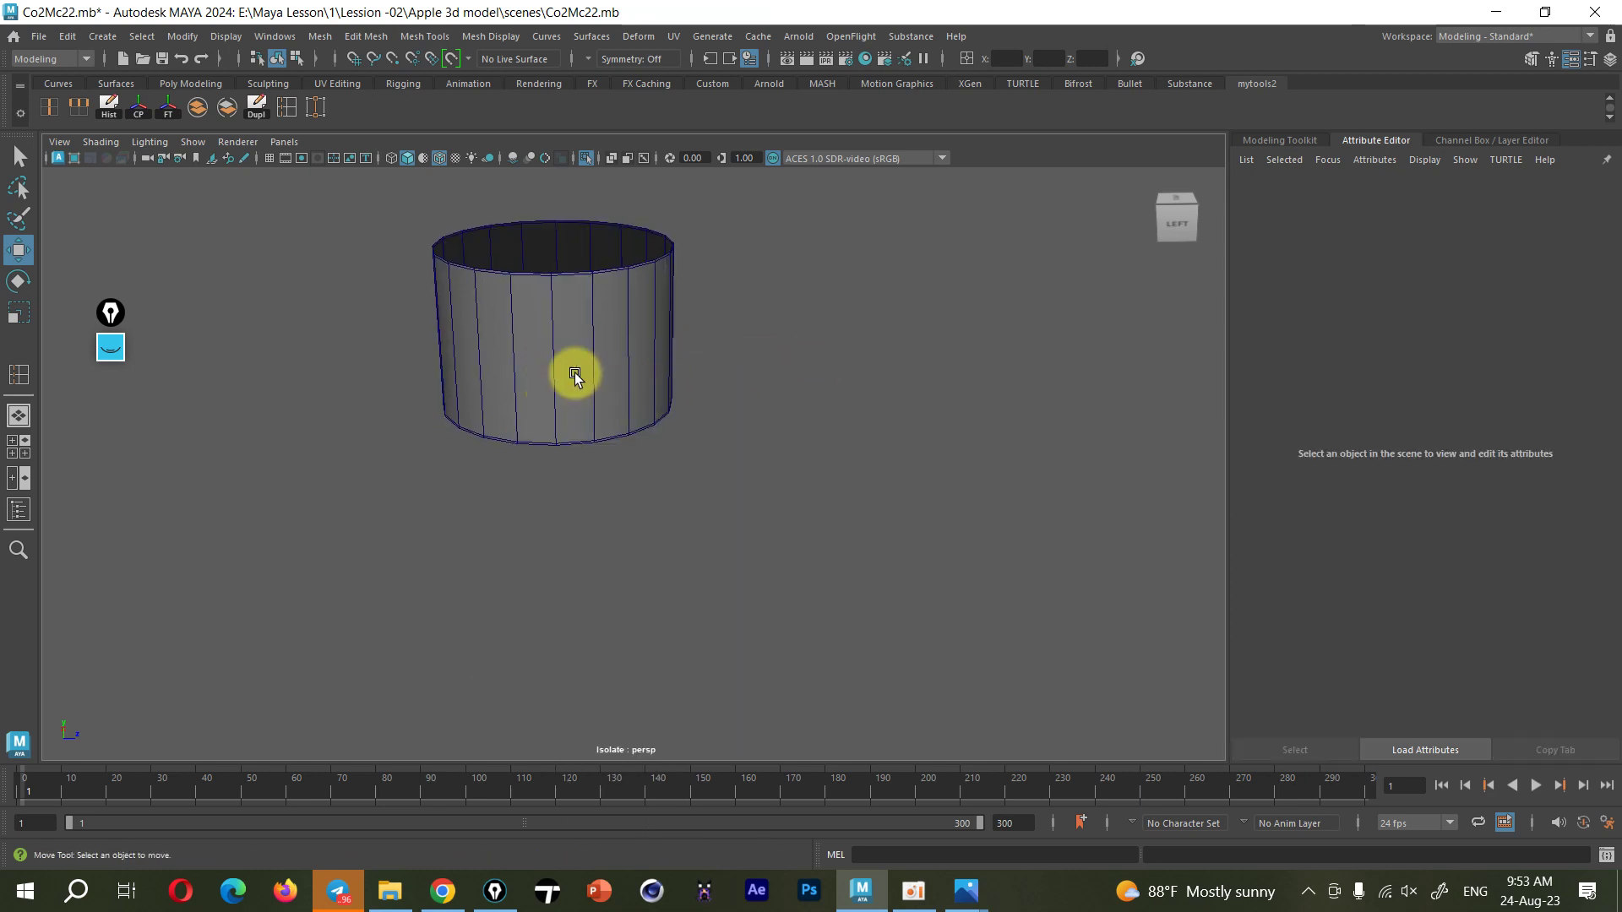
Exit isolate with the band selected and preview it with smoothed display
{"action": "left_click", "coordinate": [575, 375]}
{"action": "left_click", "coordinate": [602, 169]}
{"action": "scroll", "coordinate": [663, 475], "scroll_direction": "up", "scroll_amount": 3}
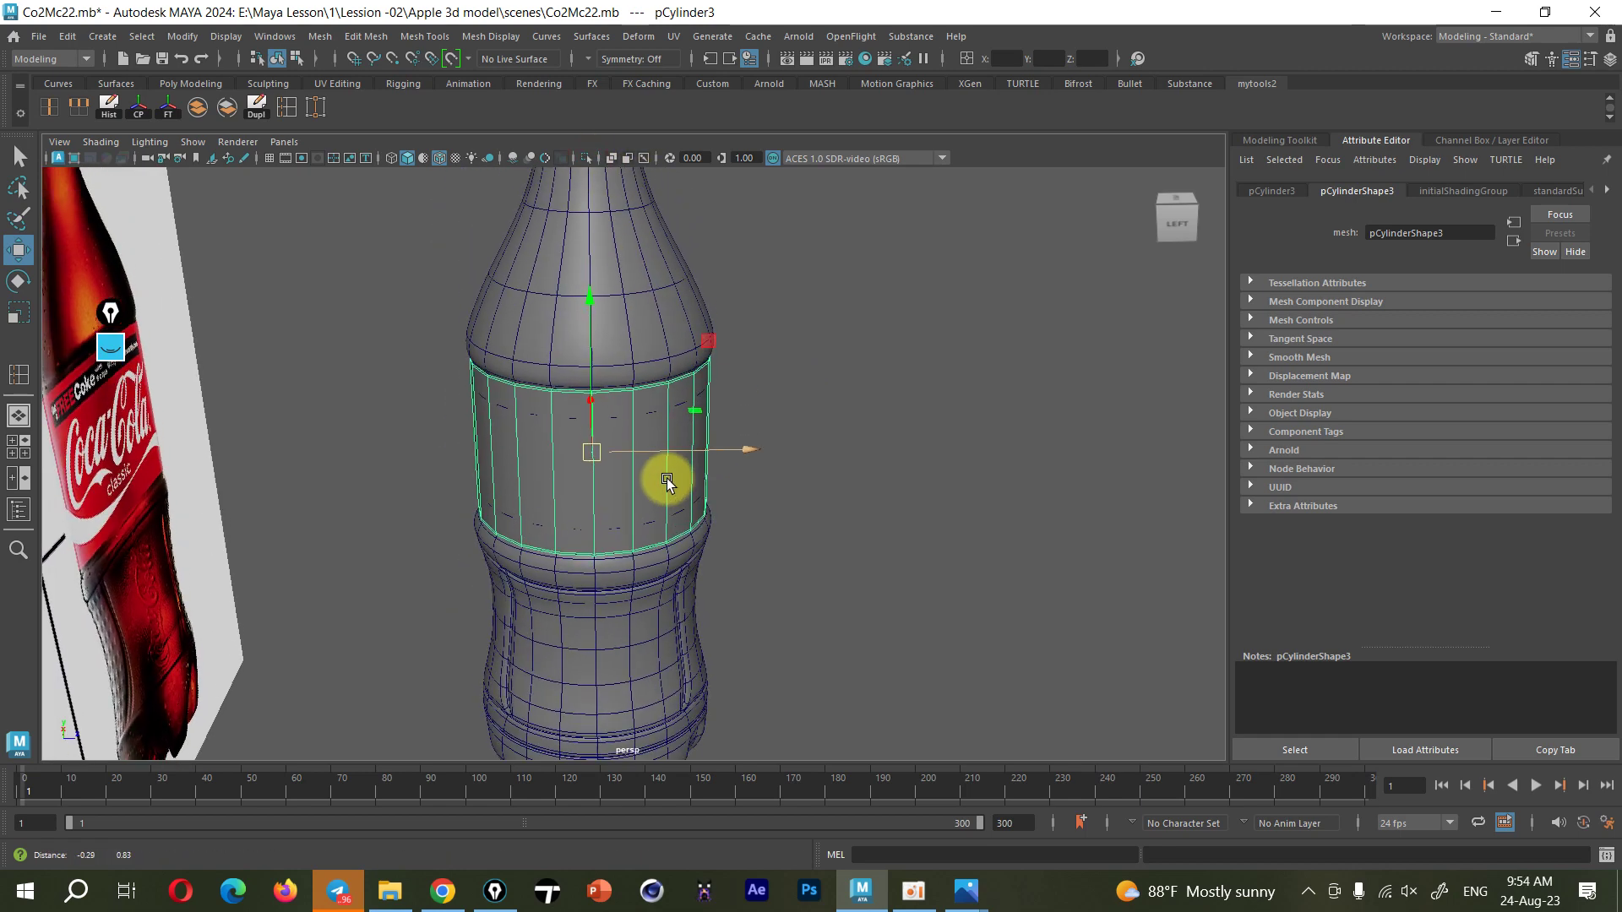
{"action": "scroll", "coordinate": [642, 463], "scroll_direction": "up", "scroll_amount": 2}
{"action": "scroll", "coordinate": [660, 477], "scroll_direction": "up", "scroll_amount": 2}
{"action": "key", "text": "r"}
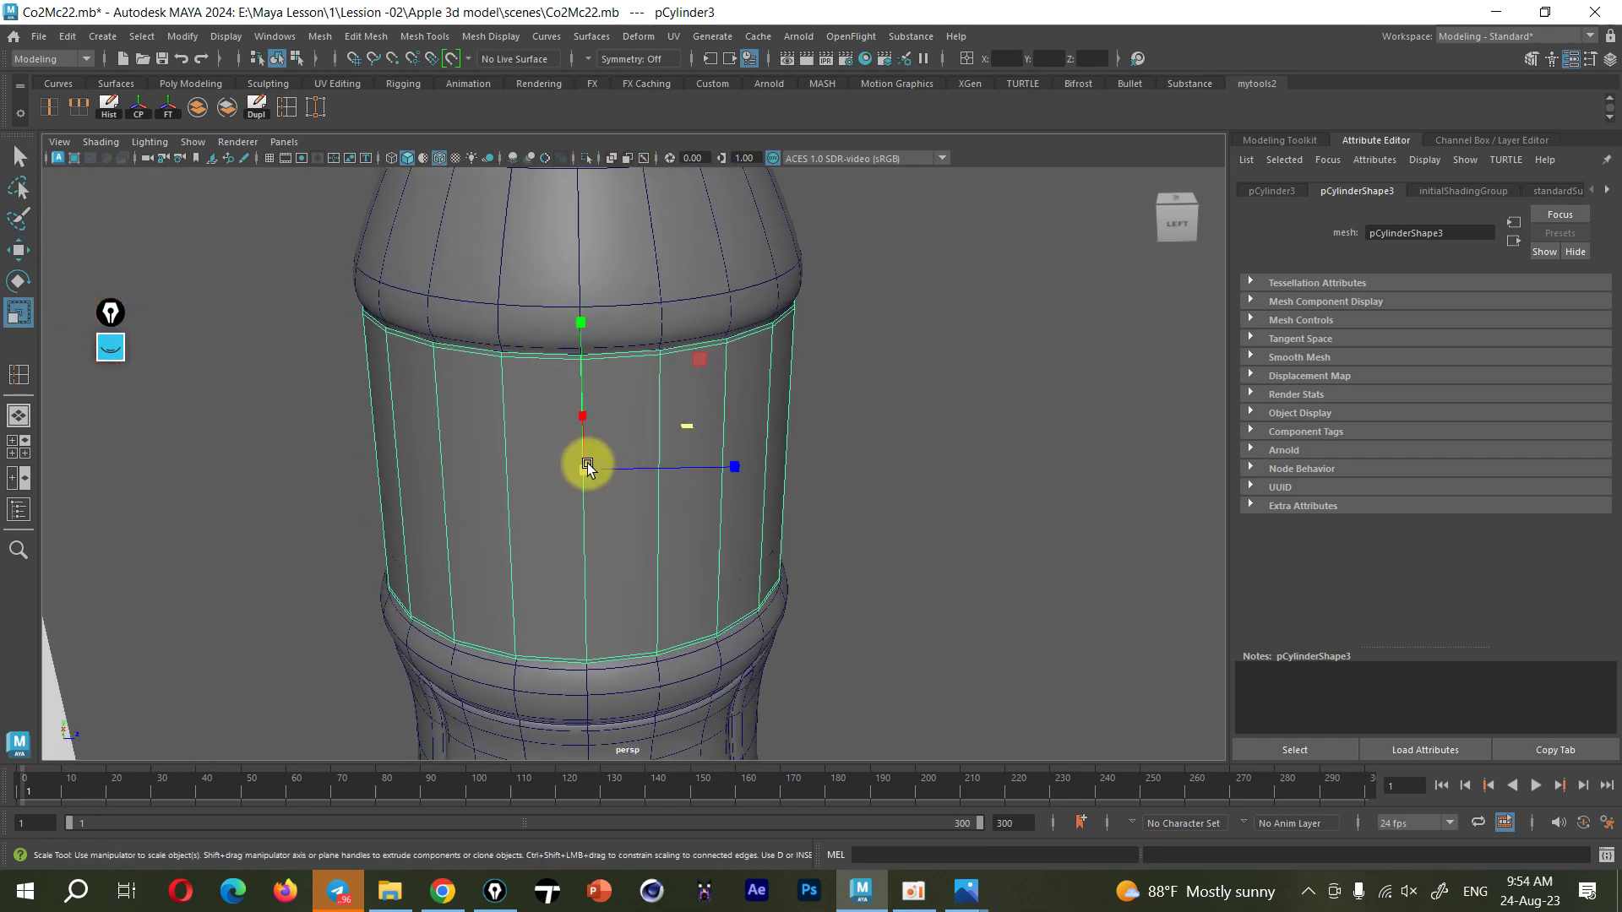
{"action": "key", "text": "3"}
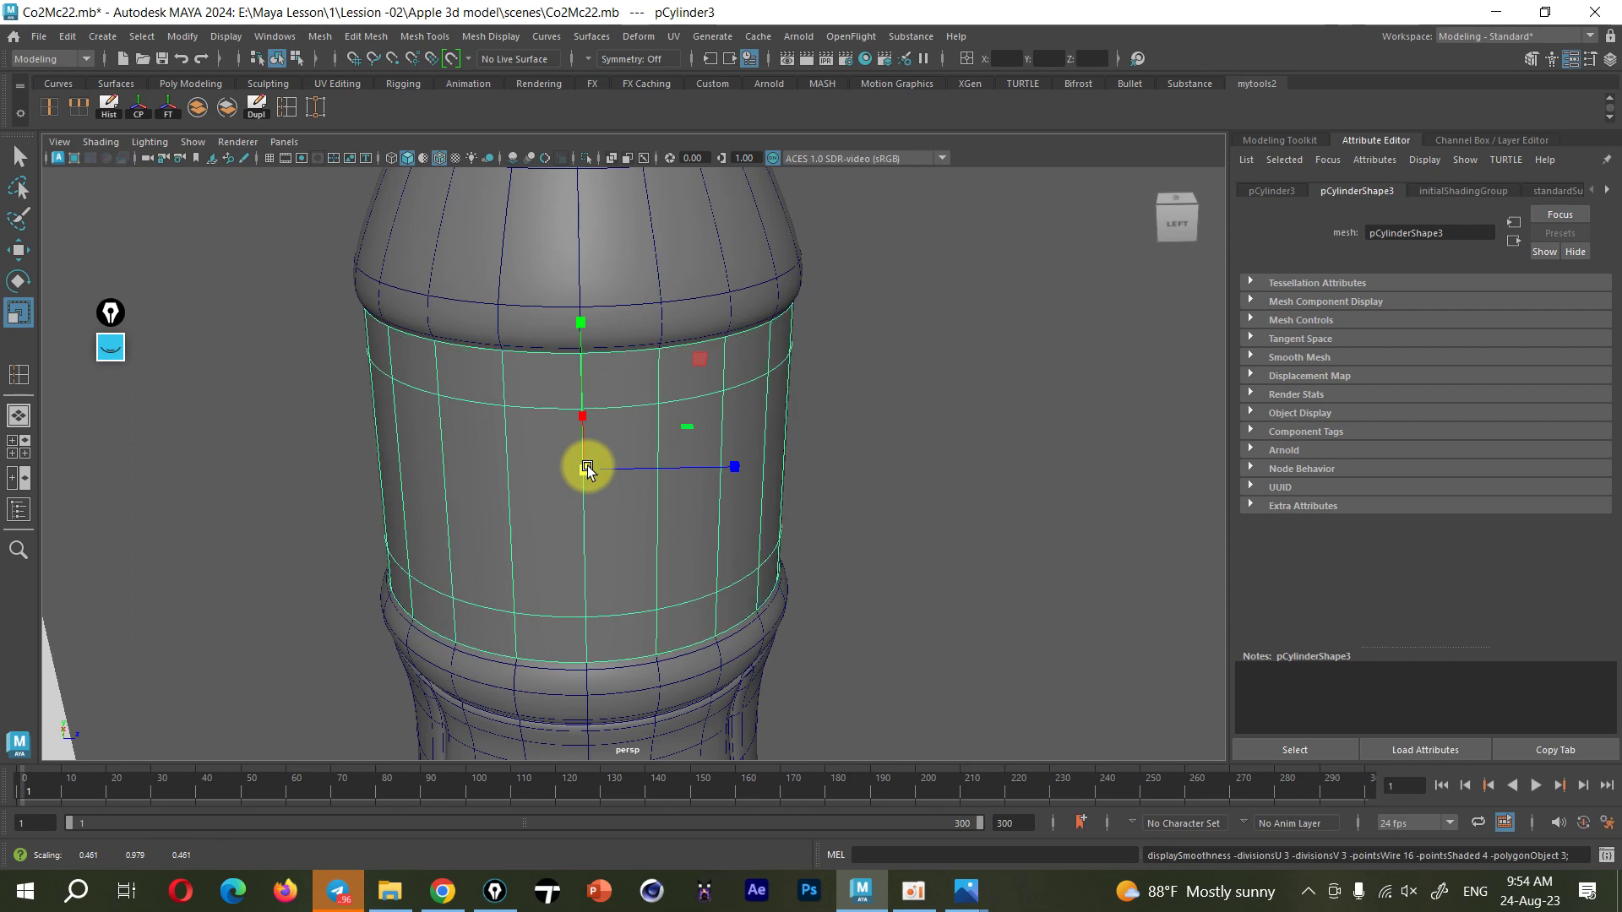
Reframe the view around the band at the bottle's middle, beside the reference
{"action": "left_click", "coordinate": [894, 443]}
{"action": "left_click", "coordinate": [754, 478]}
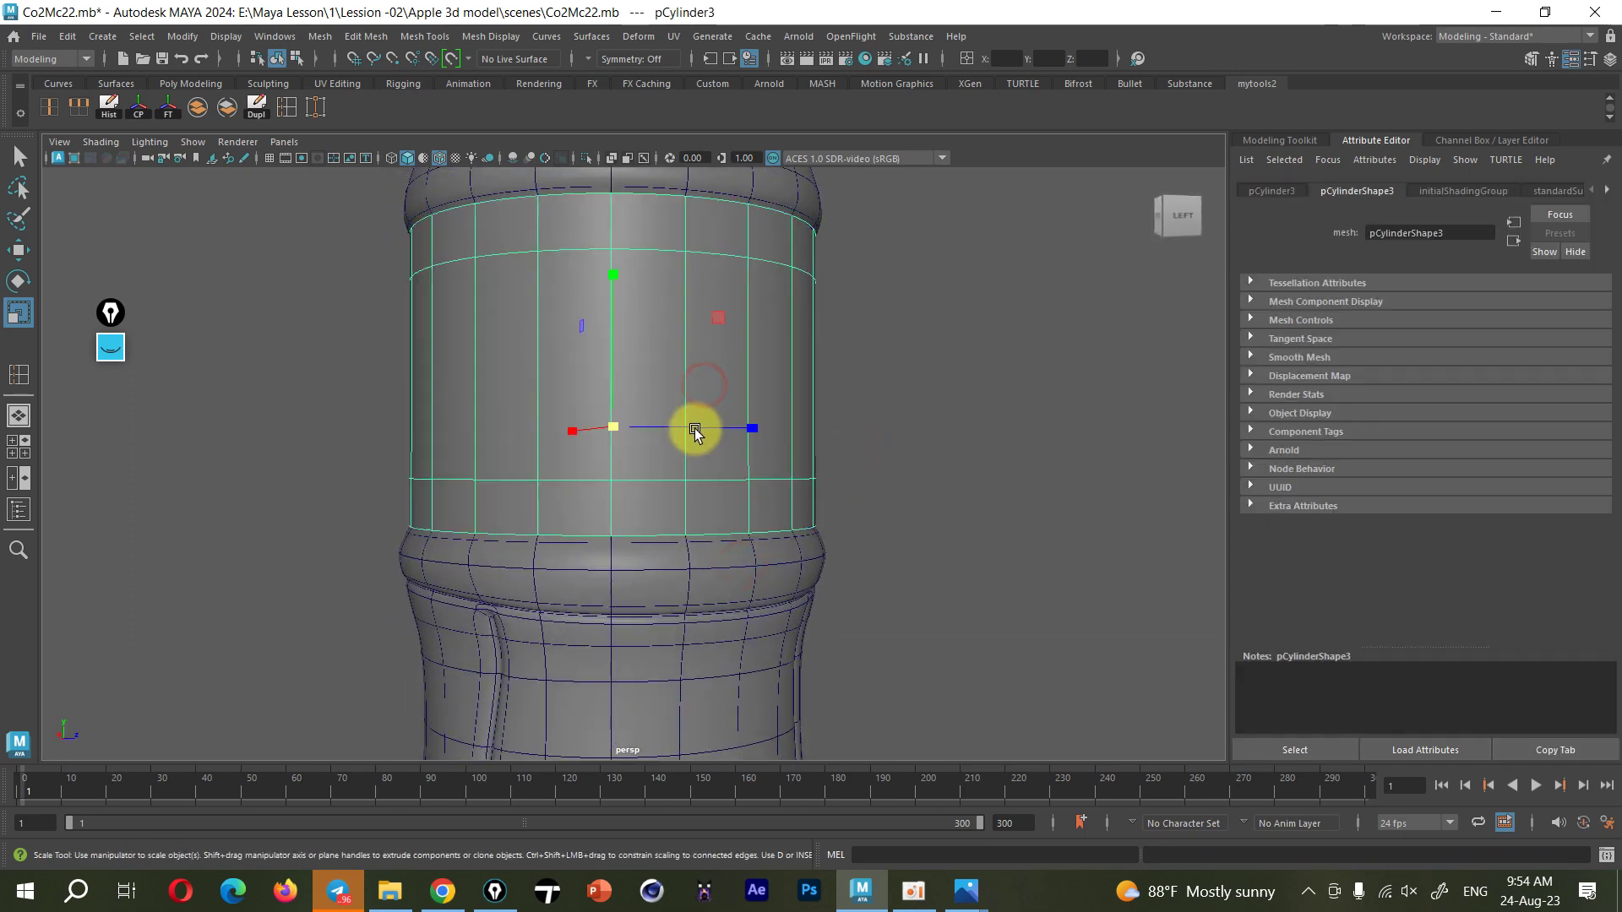
{"action": "middle_click_drag", "start_coordinate": [694, 428], "coordinate": [591, 478], "text": "alt"}
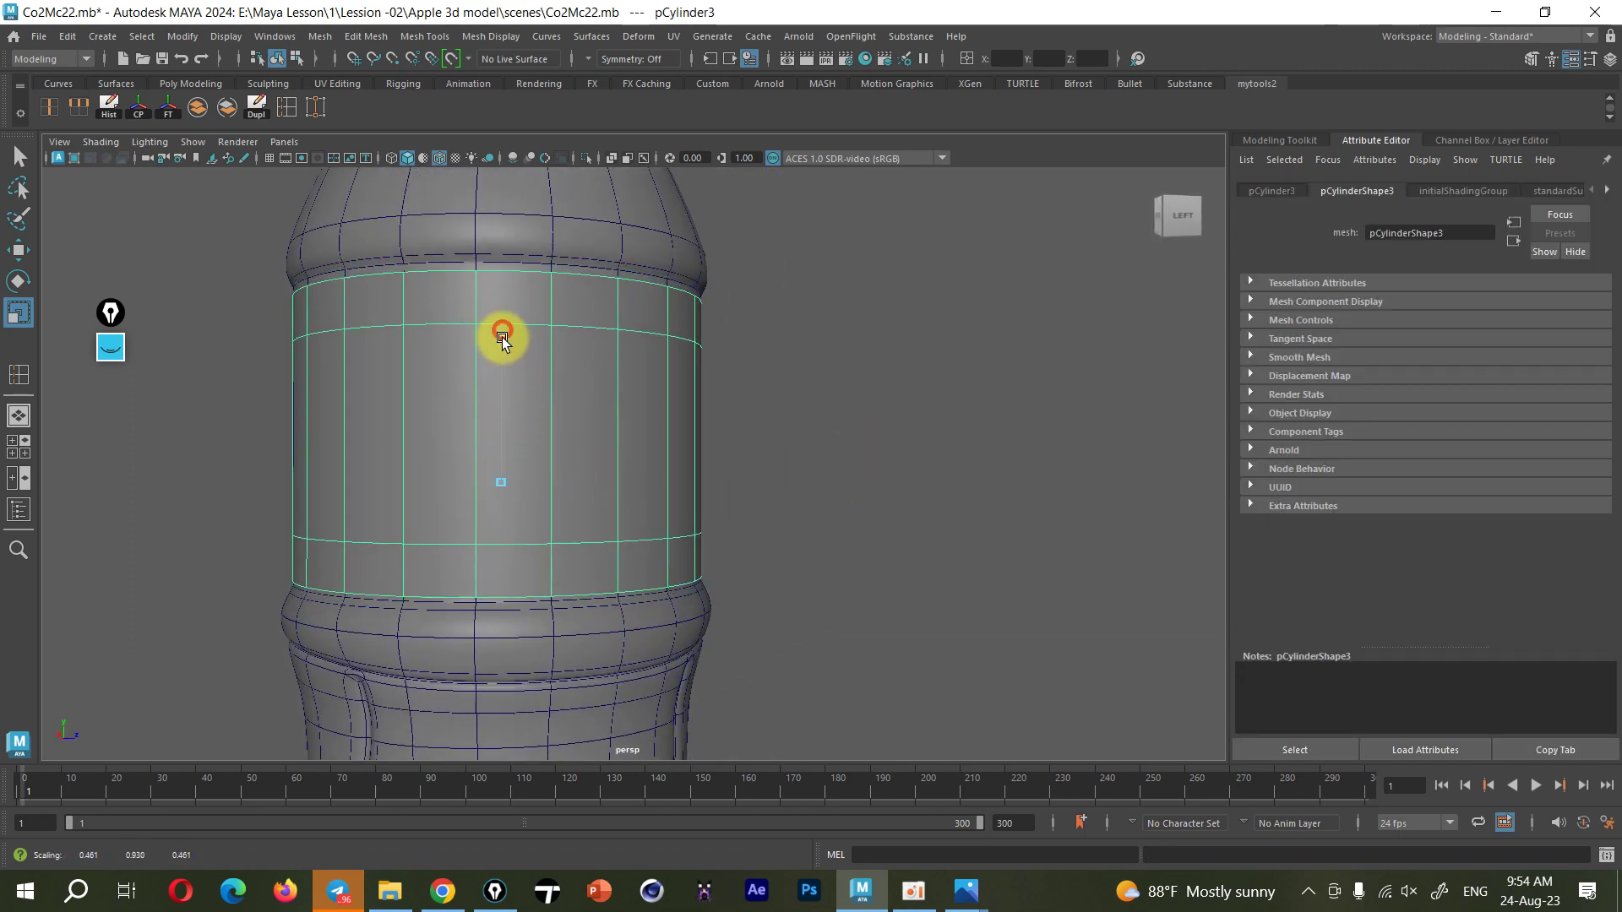
{"action": "left_click", "coordinate": [823, 383]}
{"action": "mouse_move", "coordinate": [822, 384]}
{"action": "left_mouse_down", "text": "alt"}
{"action": "mouse_move", "coordinate": [773, 464]}
{"action": "mouse_move", "coordinate": [630, 409]}
{"action": "left_mouse_up", "text": "alt"}
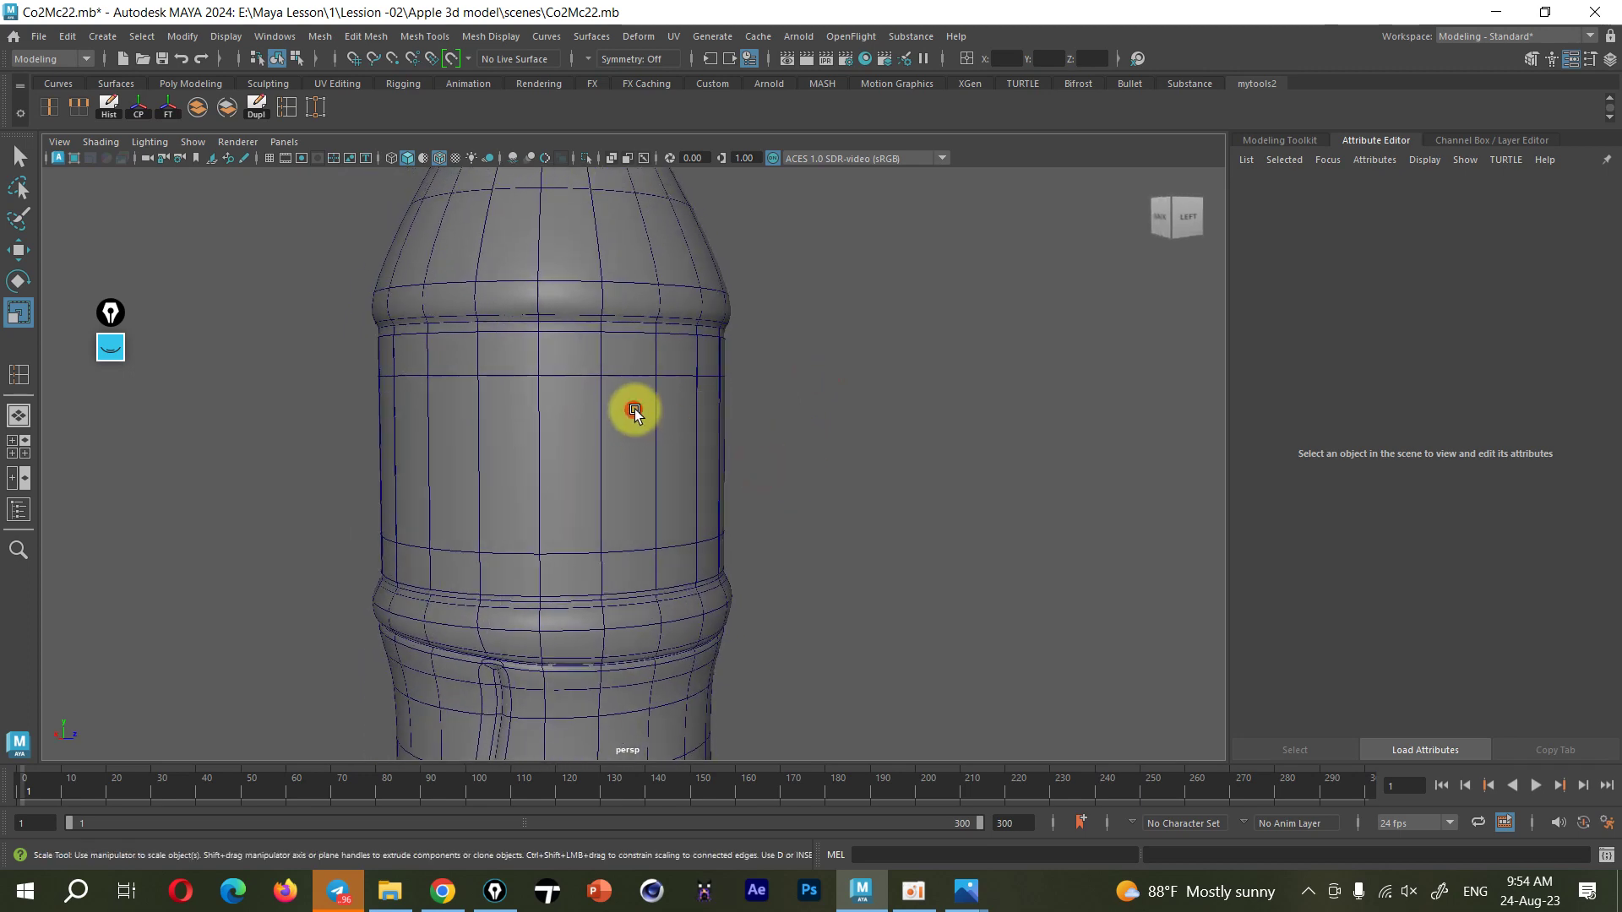
{"action": "left_click", "coordinate": [673, 464]}
{"action": "mouse_move", "coordinate": [673, 464]}
{"action": "left_mouse_down", "text": "alt"}
{"action": "mouse_move", "coordinate": [590, 504]}
{"action": "mouse_move", "coordinate": [655, 504]}
{"action": "mouse_move", "coordinate": [416, 499]}
{"action": "mouse_move", "coordinate": [542, 479]}
{"action": "left_mouse_up", "text": "alt"}
{"action": "right_click_drag", "start_coordinate": [541, 479], "coordinate": [525, 542], "text": "alt"}
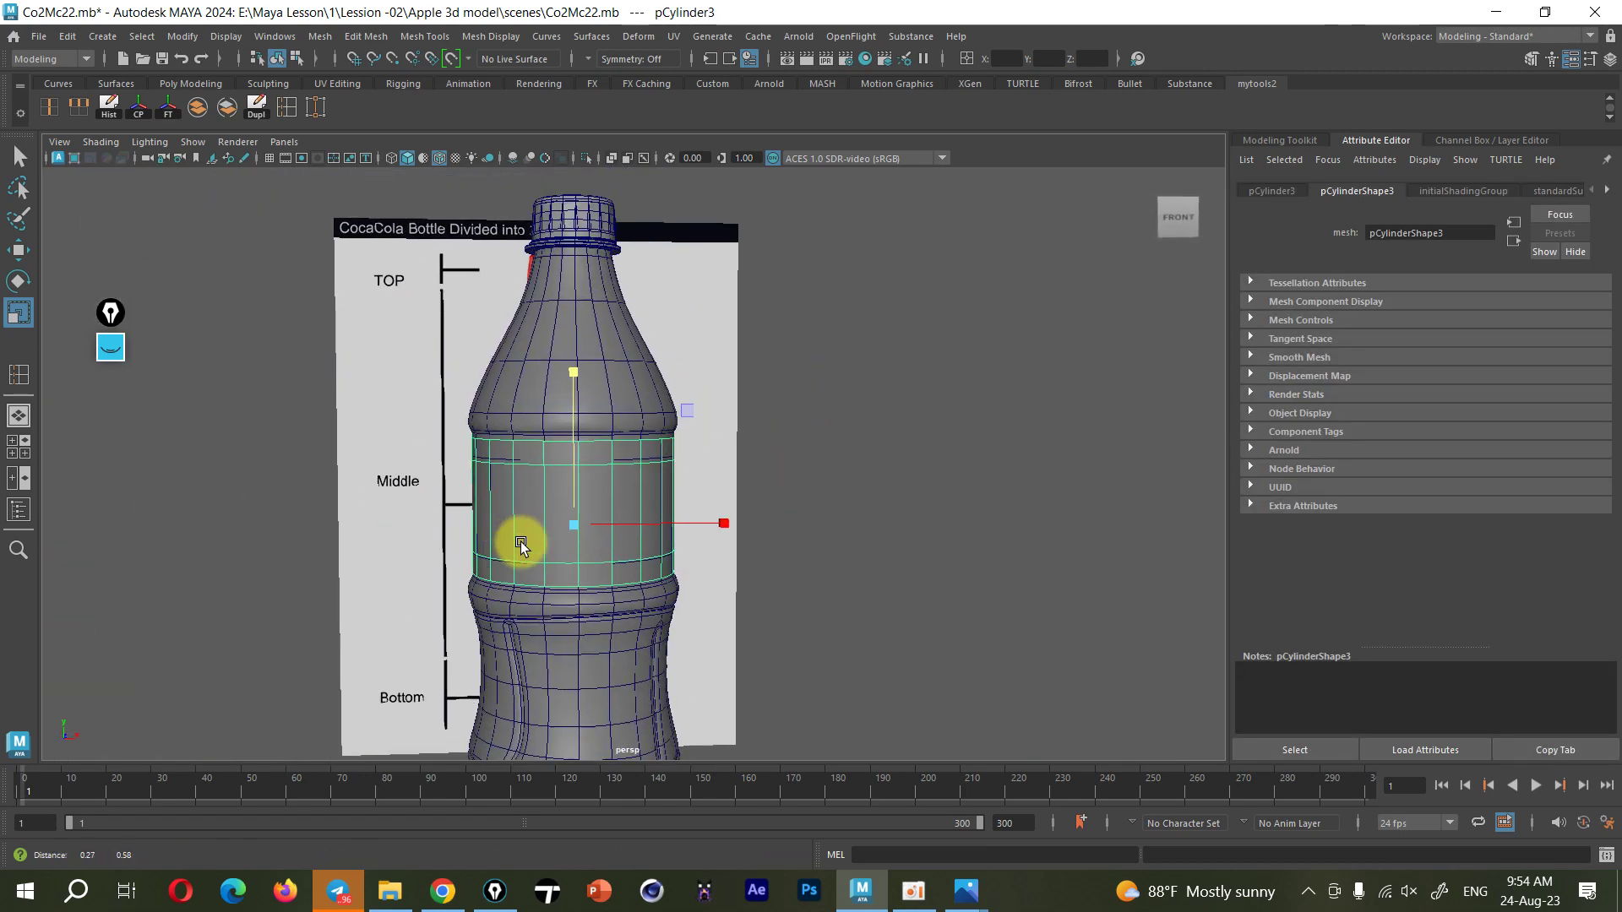
{"action": "middle_click_drag", "start_coordinate": [524, 542], "coordinate": [474, 452], "text": "alt"}
{"action": "right_click_drag", "start_coordinate": [568, 470], "coordinate": [578, 456], "text": "alt"}
{"action": "mouse_move", "coordinate": [586, 434]}
{"action": "left_mouse_down", "text": "alt"}
{"action": "mouse_move", "coordinate": [772, 289]}
{"action": "mouse_move", "coordinate": [742, 471]}
{"action": "left_mouse_up", "text": "alt"}
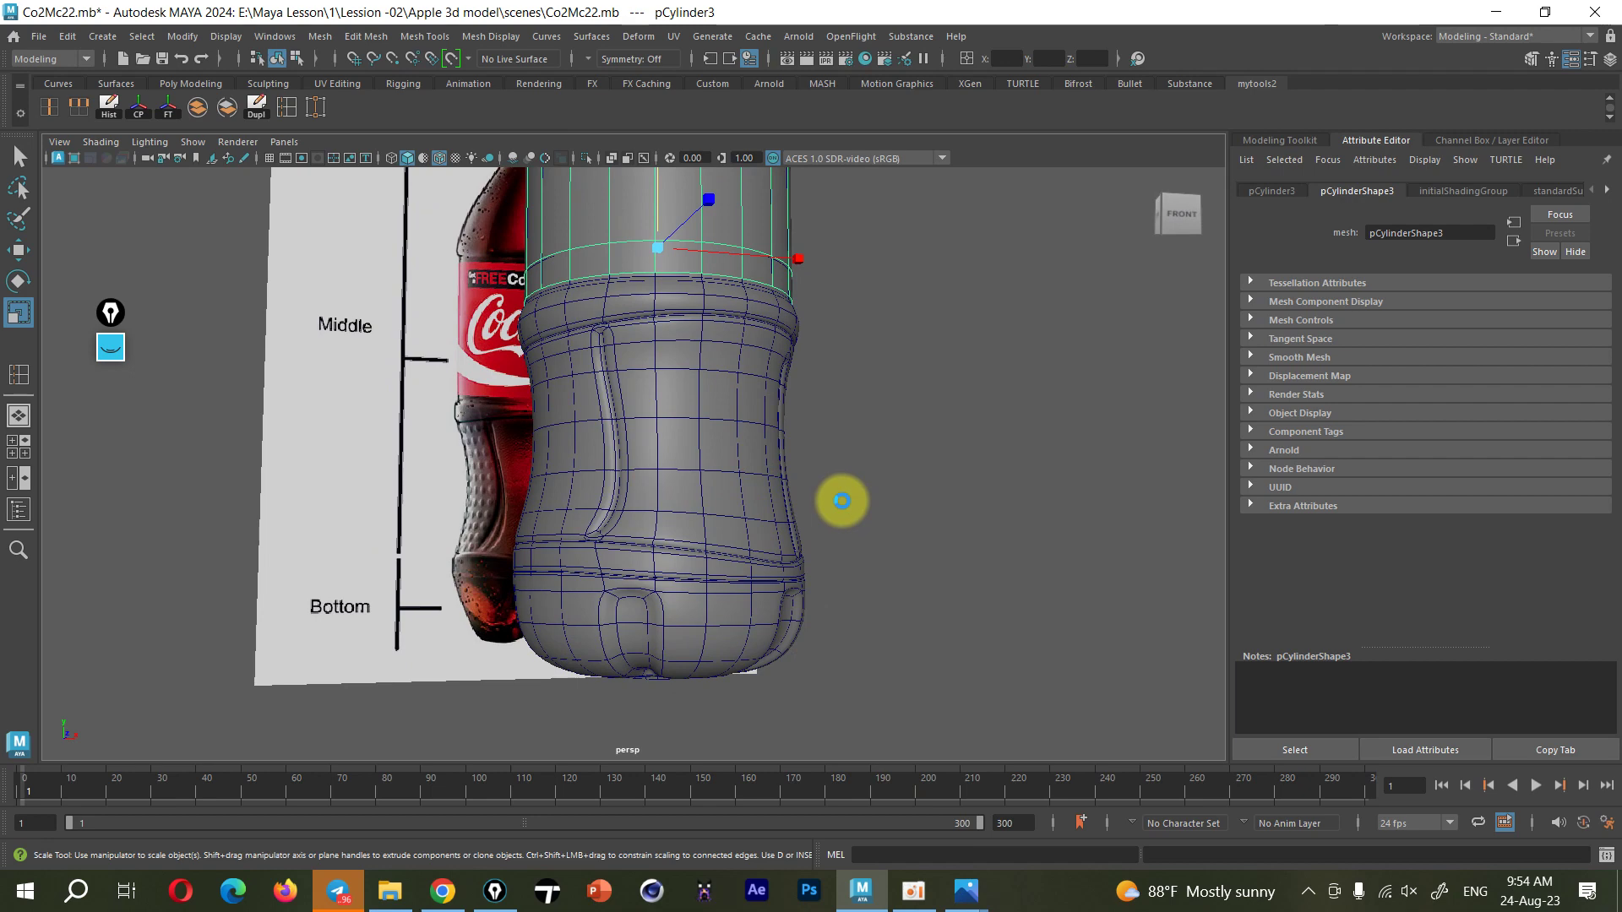
Save the scene and bring the bottle closer in a front view
{"action": "key", "text": "ctrl+s"}
{"action": "mouse_move", "coordinate": [707, 420]}
{"action": "left_mouse_down", "text": "alt"}
{"action": "mouse_move", "coordinate": [662, 561]}
{"action": "mouse_move", "coordinate": [651, 550]}
{"action": "mouse_move", "coordinate": [666, 554]}
{"action": "left_mouse_up", "text": "alt"}
{"action": "middle_click_drag", "start_coordinate": [666, 554], "coordinate": [610, 564], "text": "alt"}
Assign a new Arnold aiStandardSurface material to the label band
{"action": "mouse_move", "coordinate": [610, 565]}
{"action": "right_mouse_down", "text": "alt"}
{"action": "mouse_move", "coordinate": [569, 387]}
{"action": "mouse_move", "coordinate": [579, 802]}
{"action": "right_mouse_up", "text": "alt"}
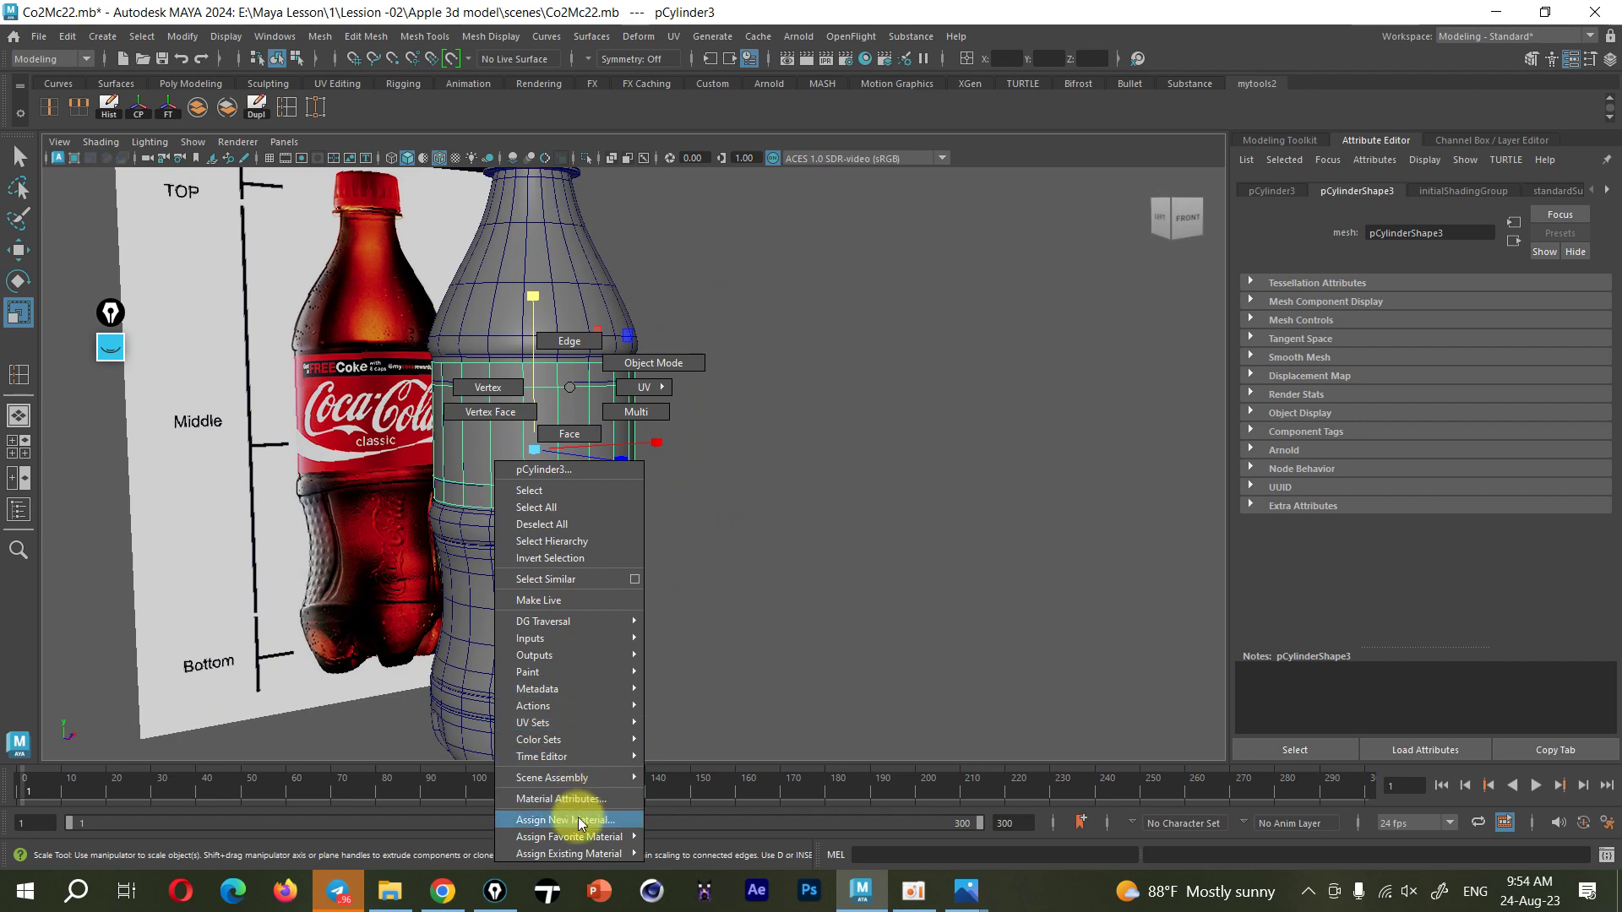
{"action": "right_click_drag", "start_coordinate": [581, 823], "coordinate": [581, 820]}
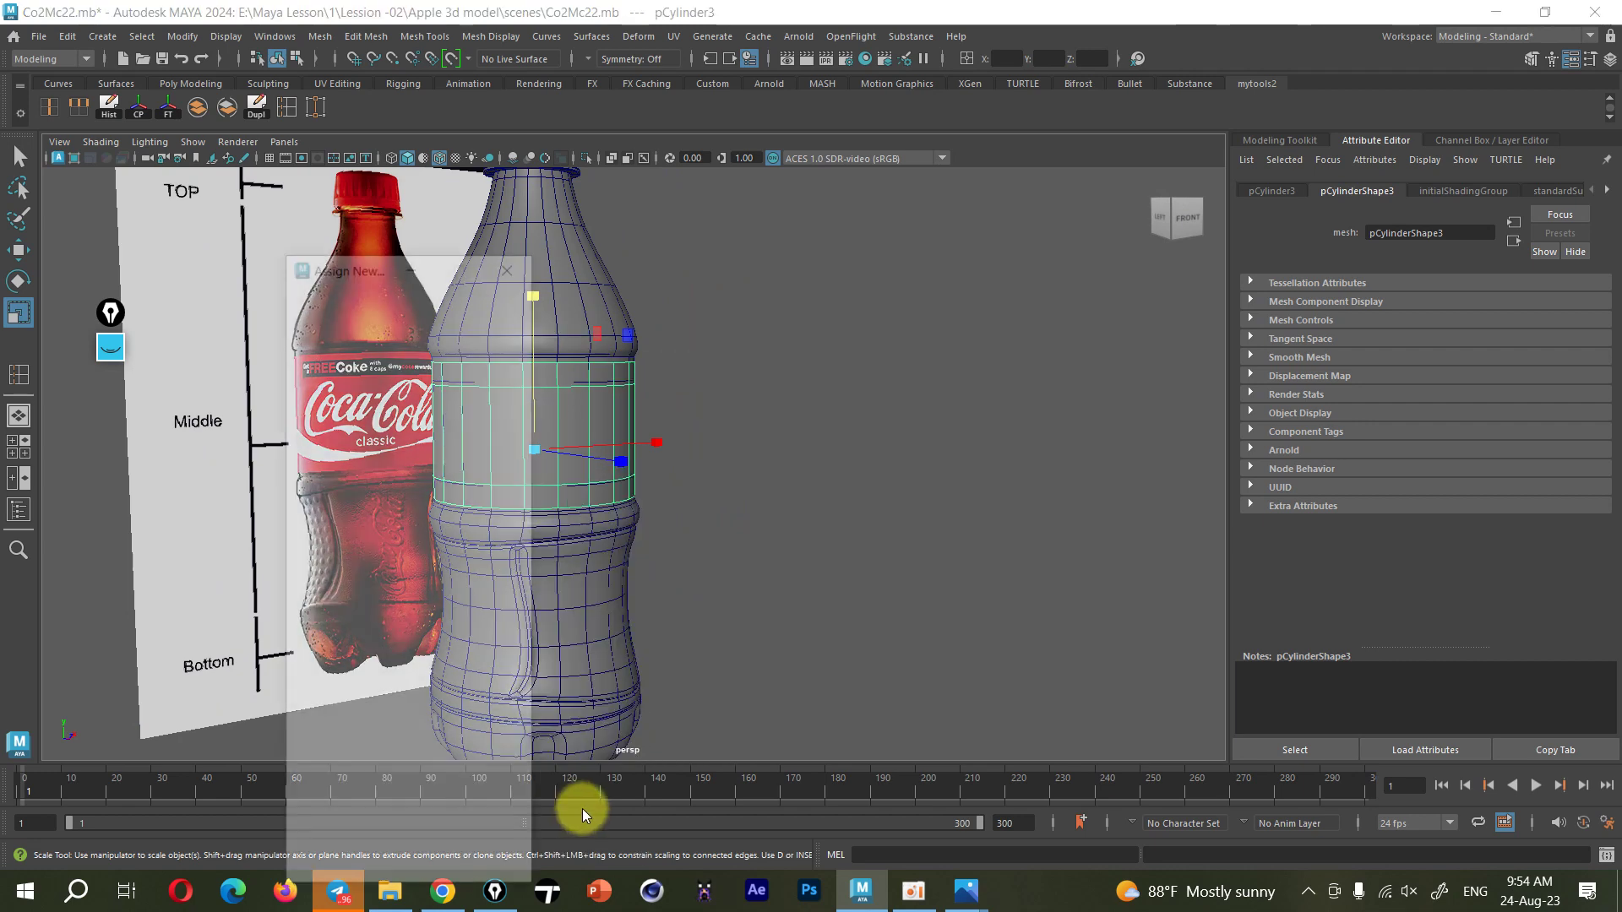
{"action": "left_click", "coordinate": [346, 395]}
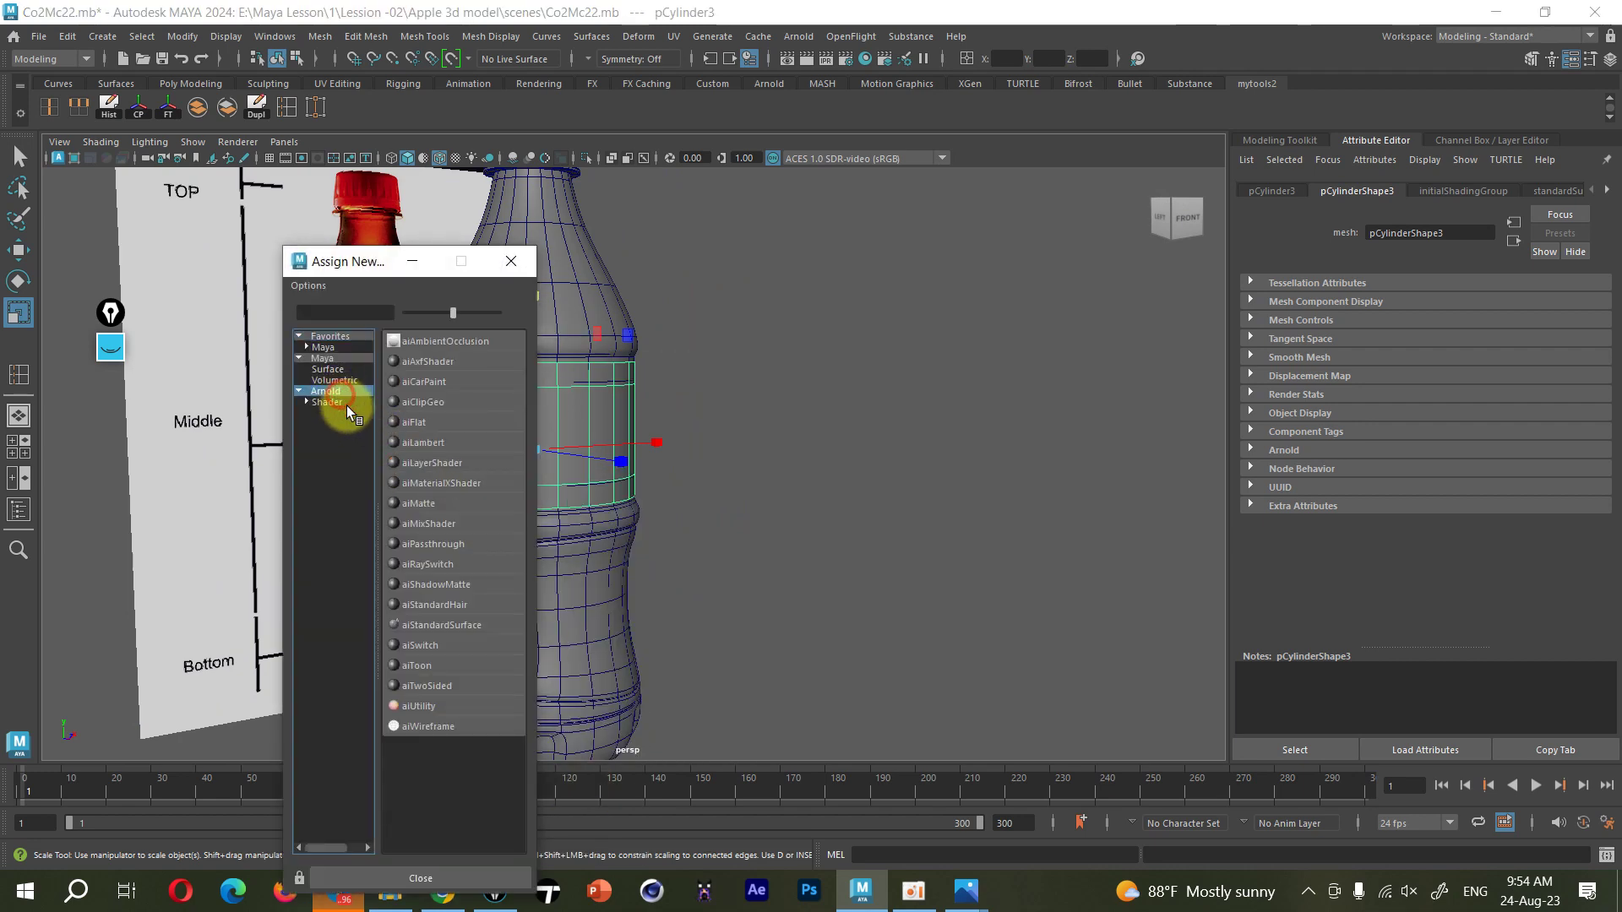
{"action": "left_click", "coordinate": [439, 624]}
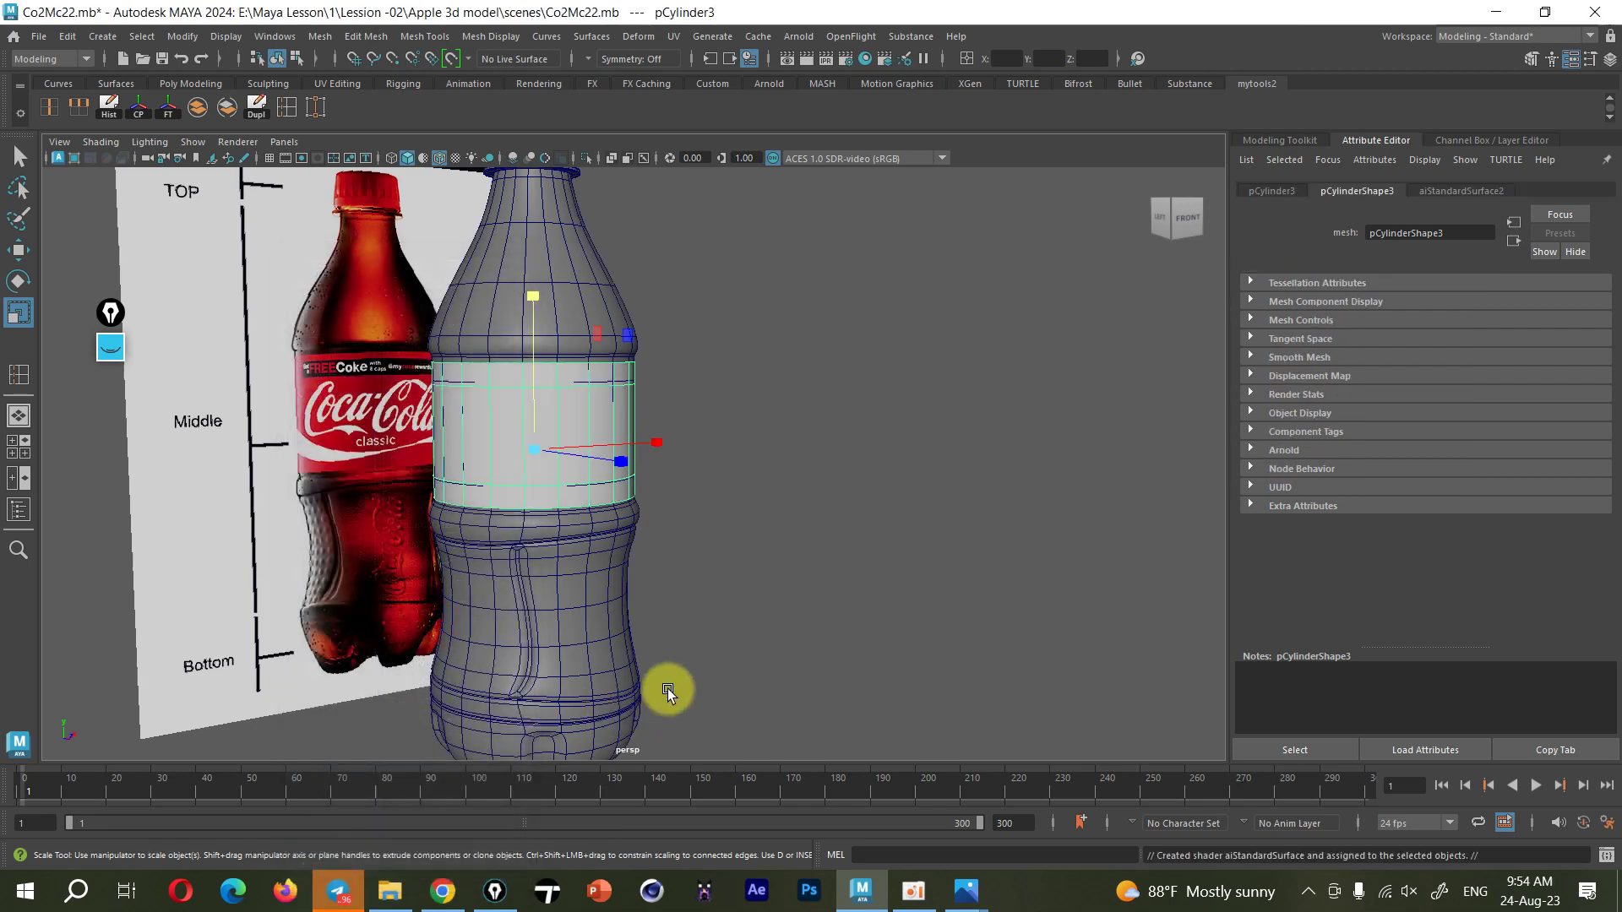
Set the band shader's Base Color to red
{"action": "left_click", "coordinate": [1460, 191]}
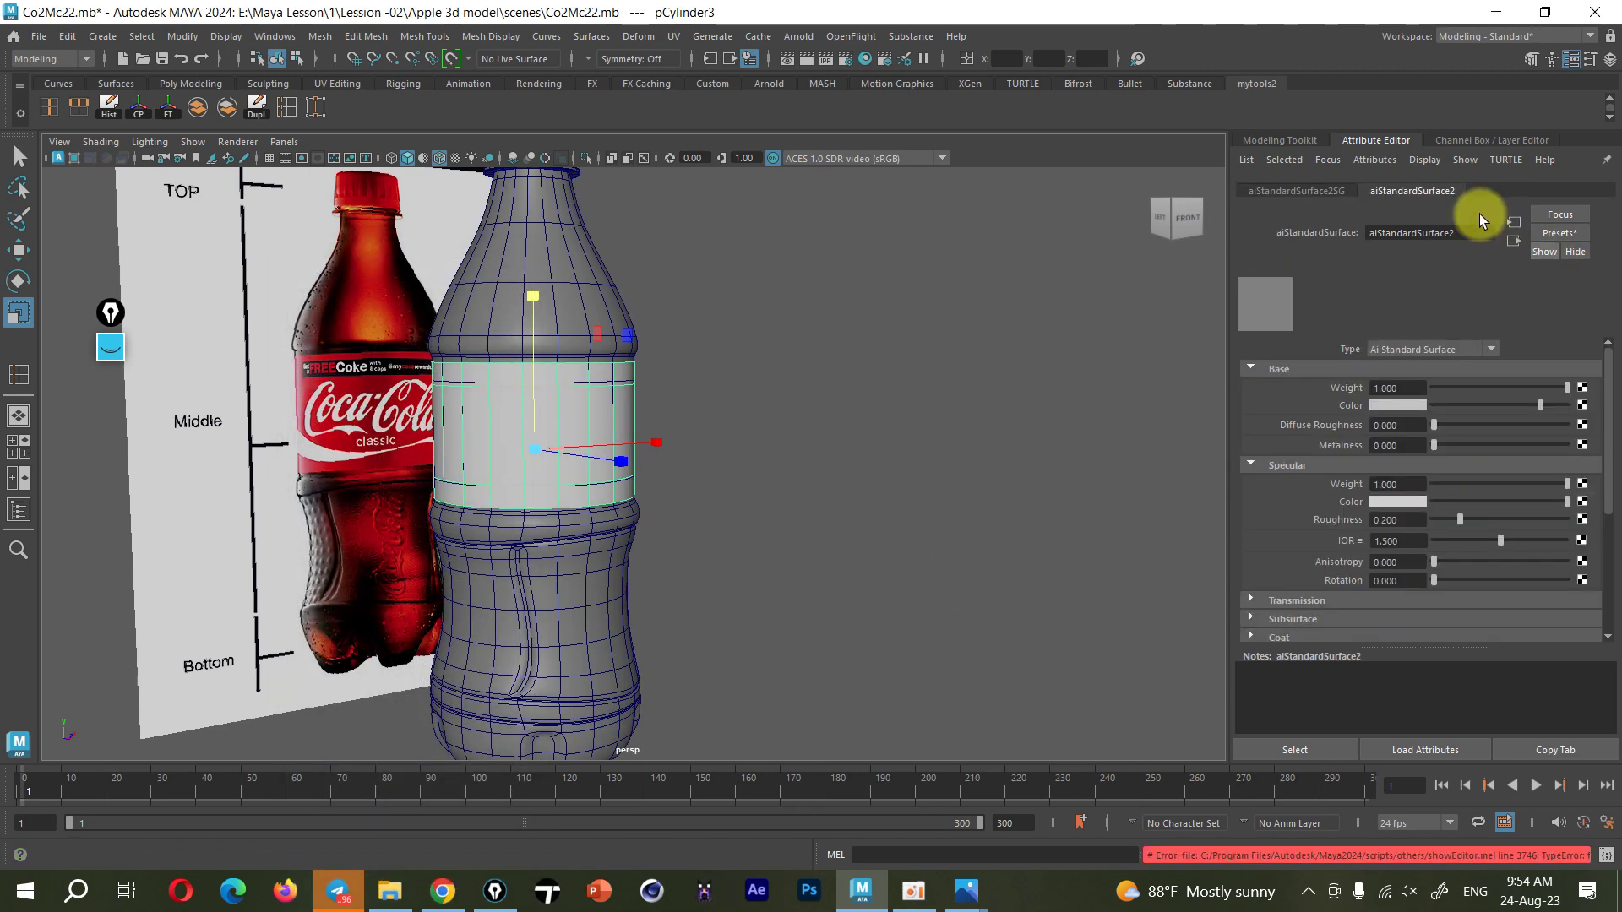
{"action": "left_click", "coordinate": [1397, 408]}
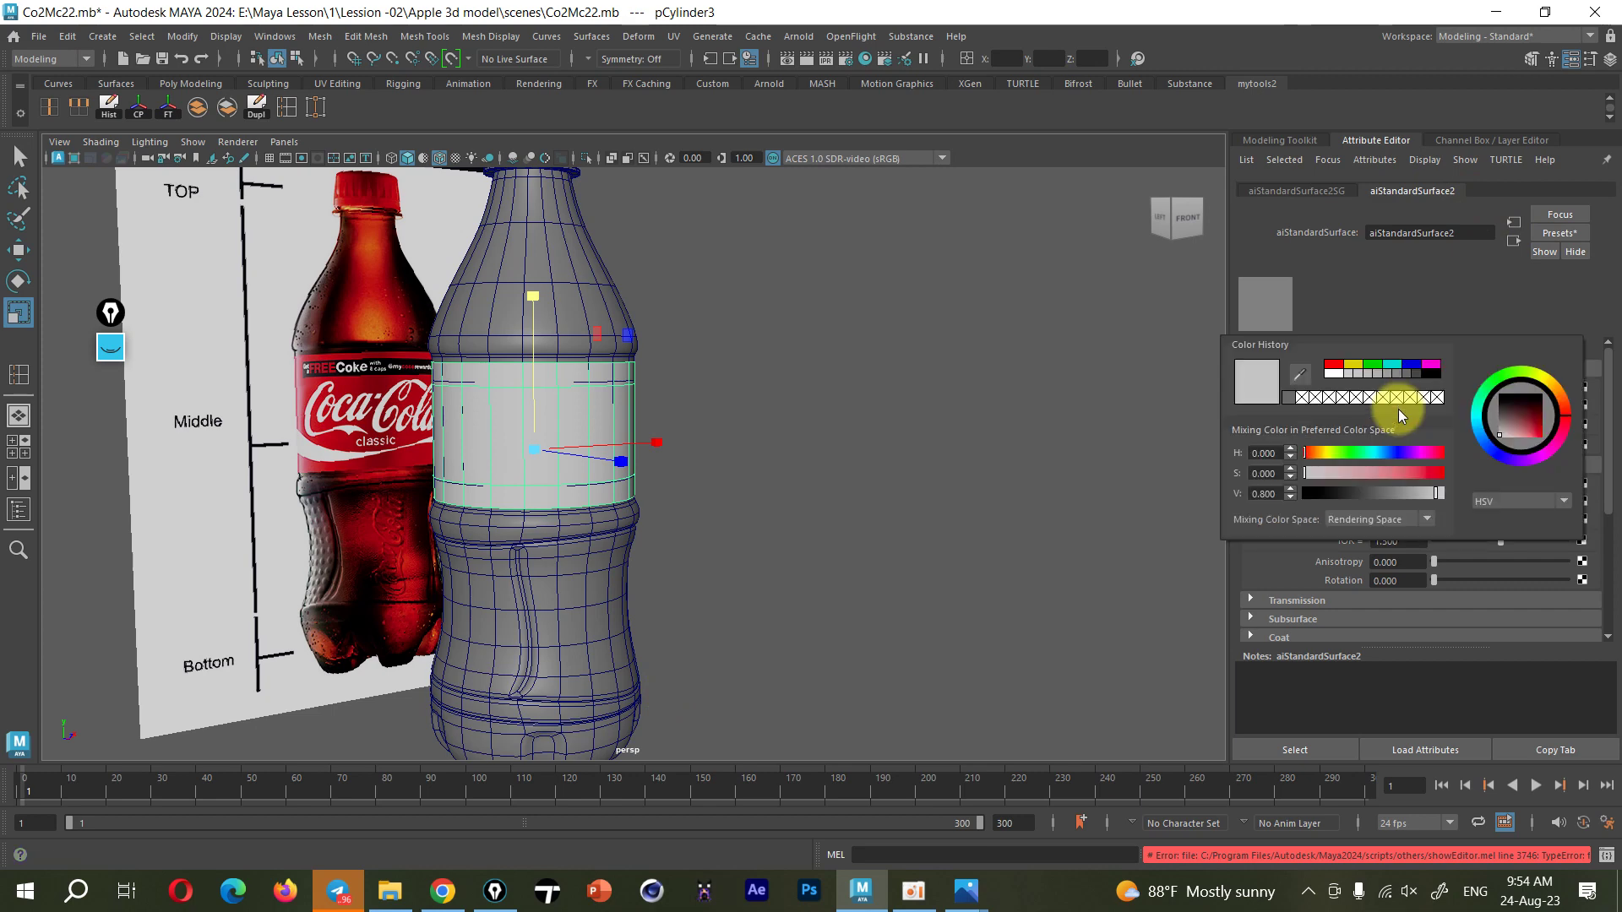
{"action": "left_click", "coordinate": [1333, 365]}
{"action": "left_click", "coordinate": [906, 417]}
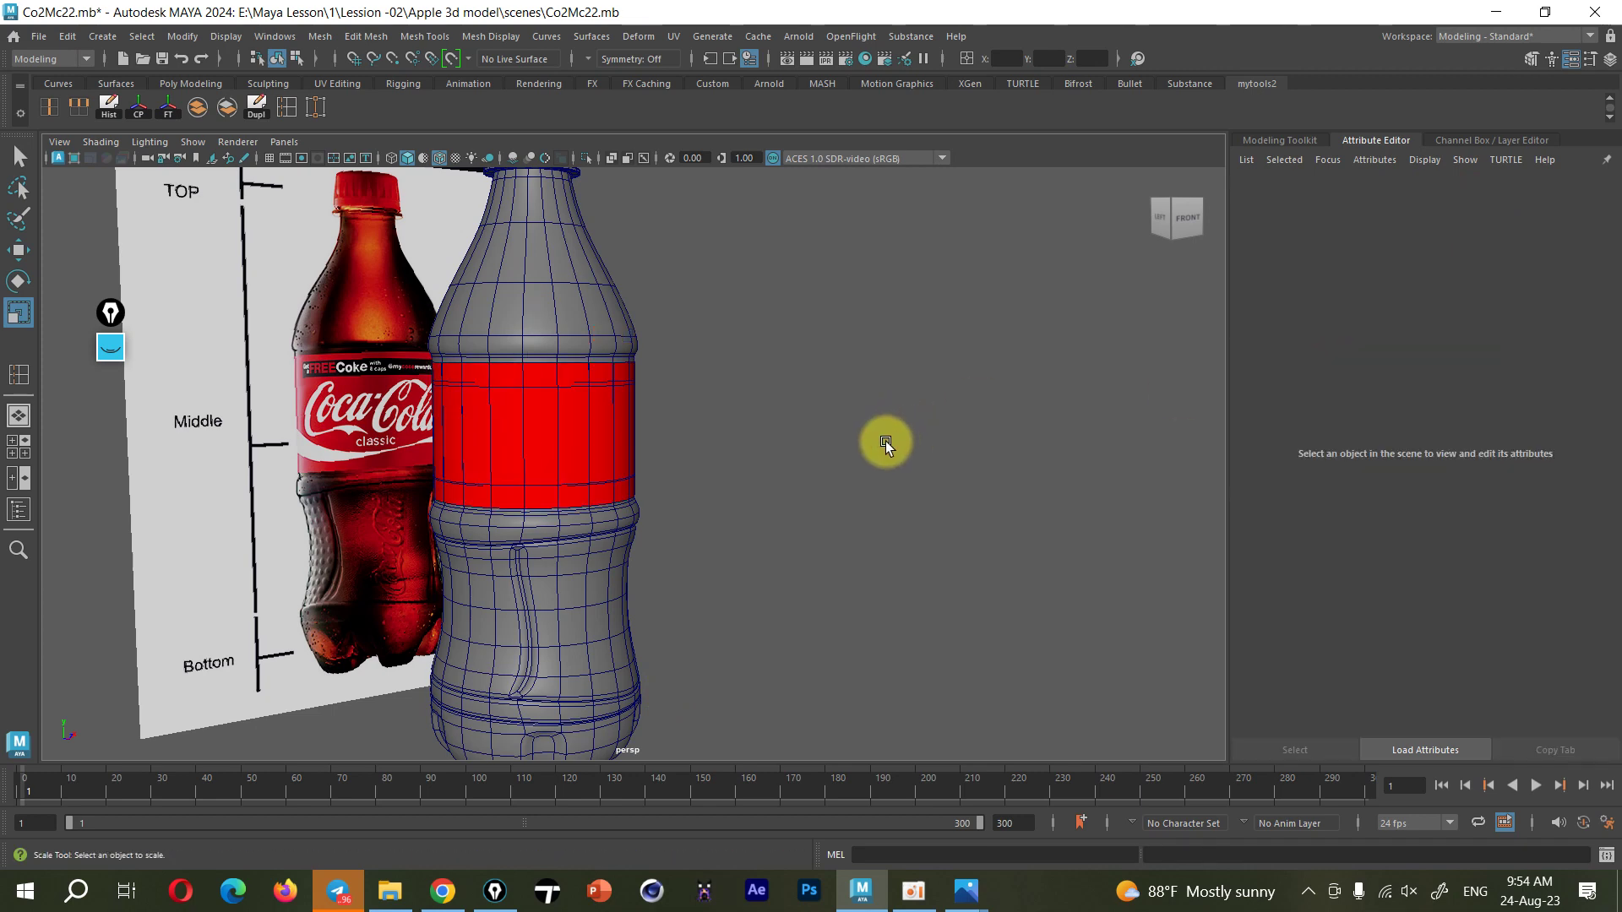
{"action": "middle_click_drag", "start_coordinate": [858, 459], "coordinate": [879, 544], "text": "alt"}
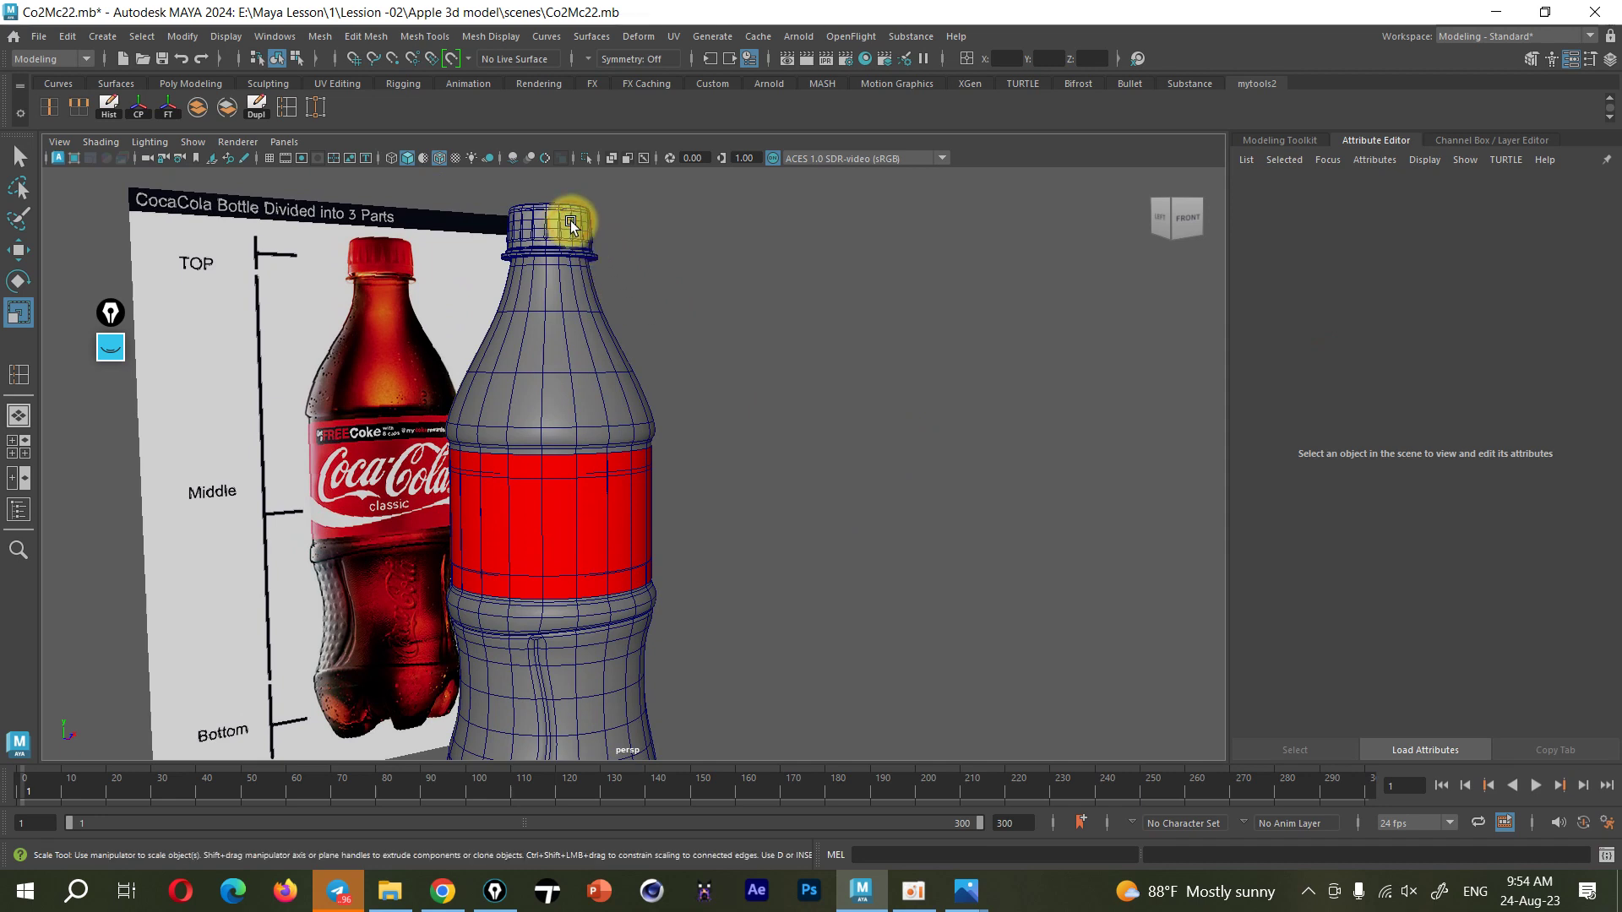
Assign a new Arnold aiStandardSurface material to the bottle cap
{"action": "left_click", "coordinate": [573, 224]}
{"action": "right_click_drag", "start_coordinate": [571, 225], "coordinate": [550, 658]}
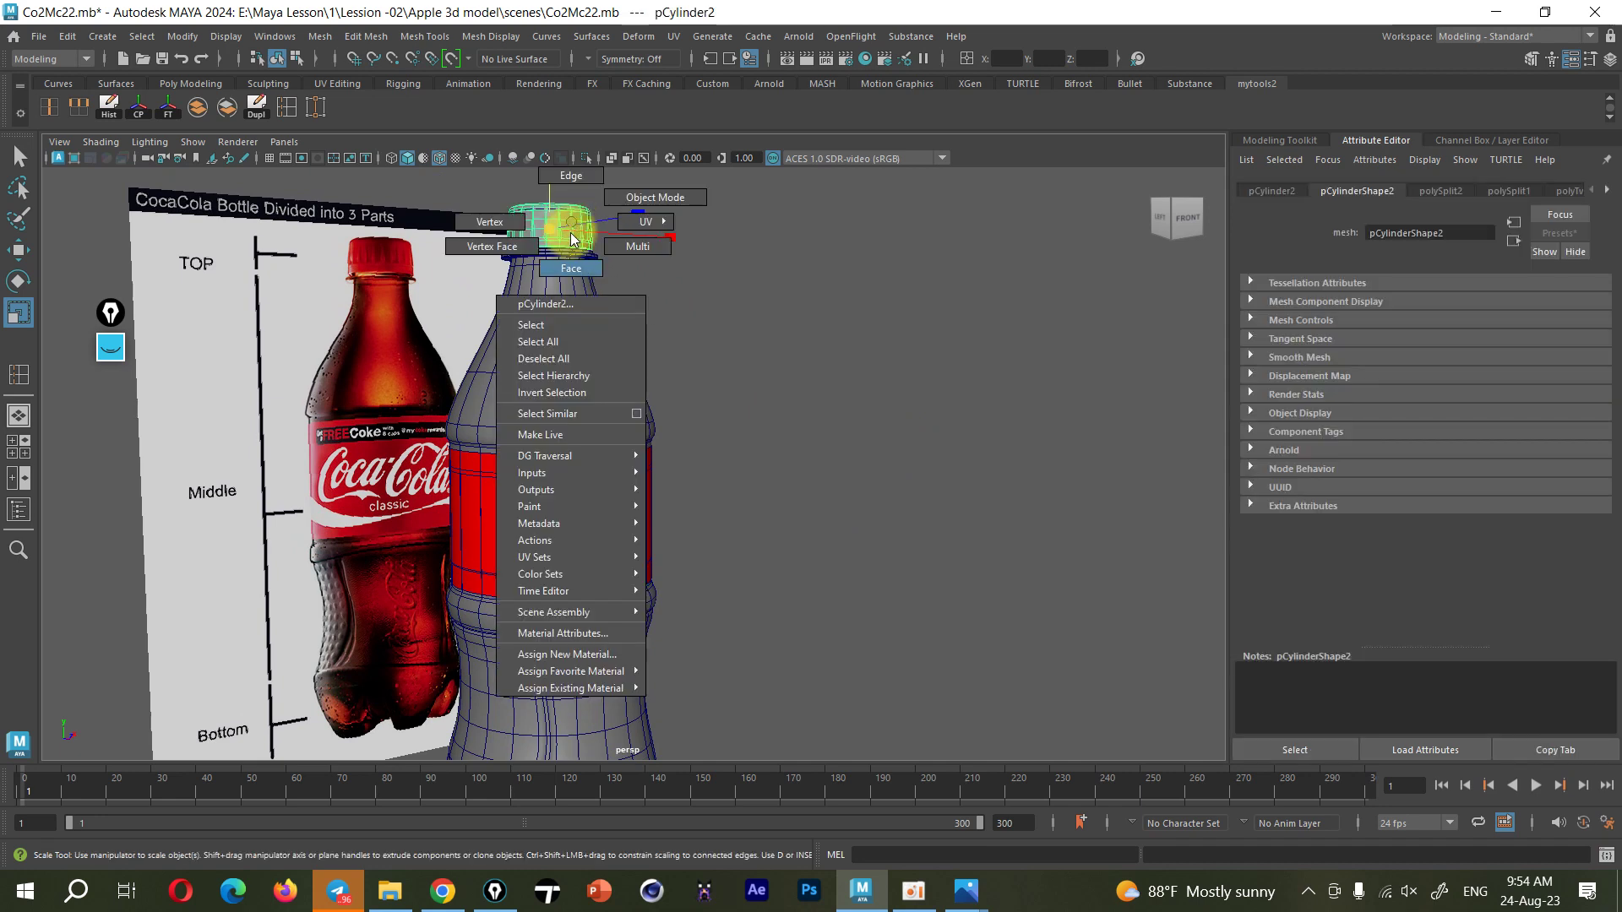
{"action": "left_click", "coordinate": [549, 655]}
{"action": "left_click", "coordinate": [331, 392]}
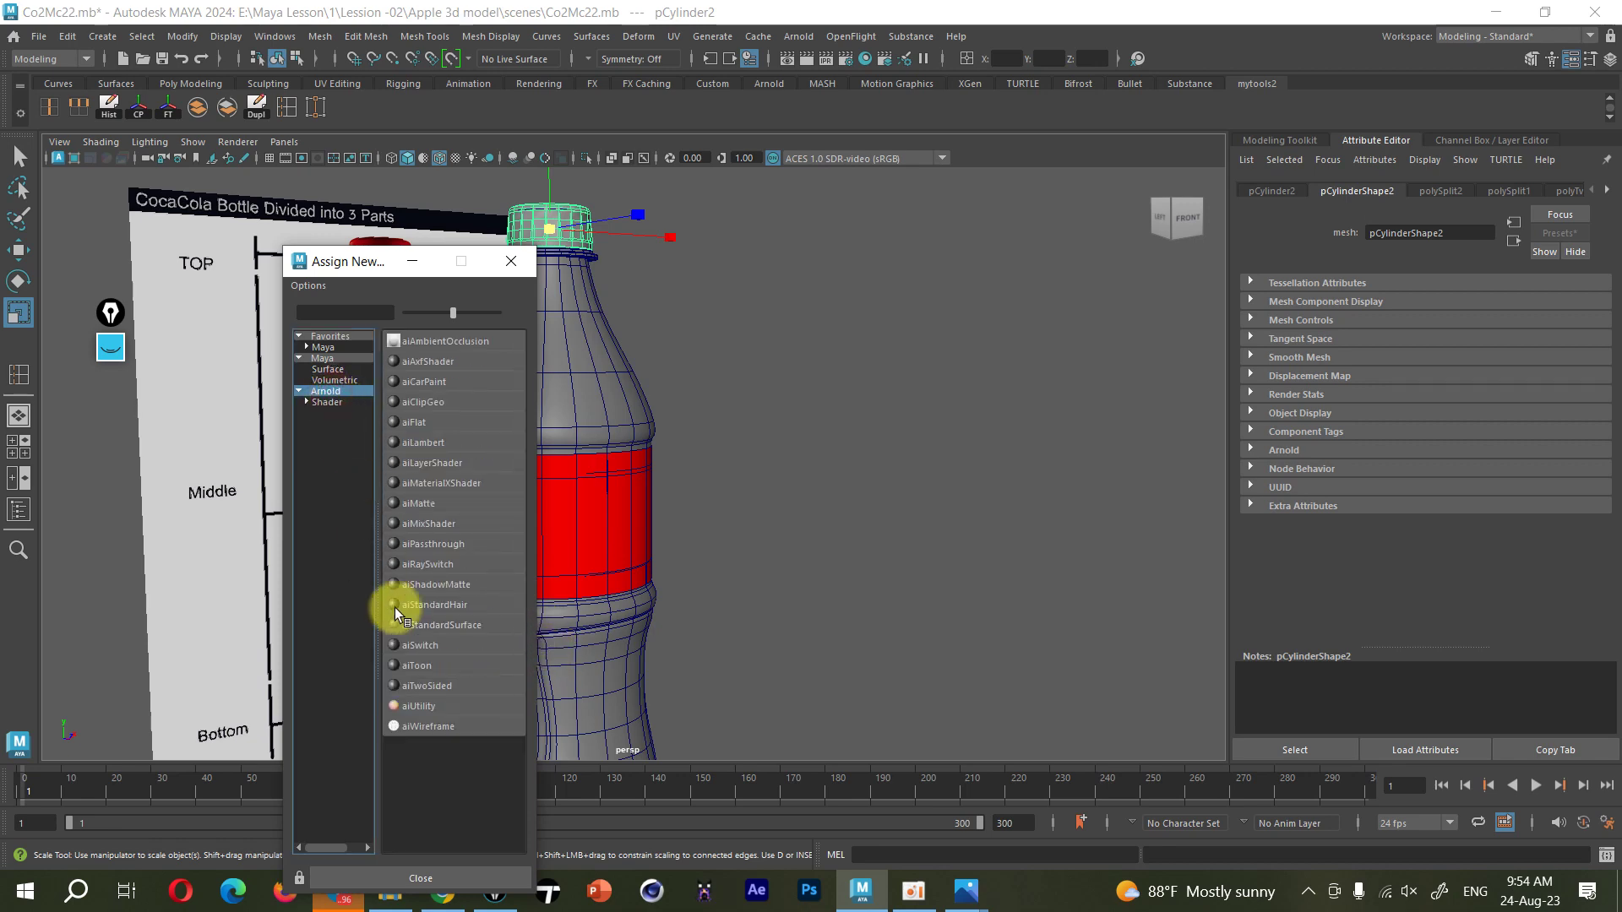
{"action": "left_click", "coordinate": [429, 627]}
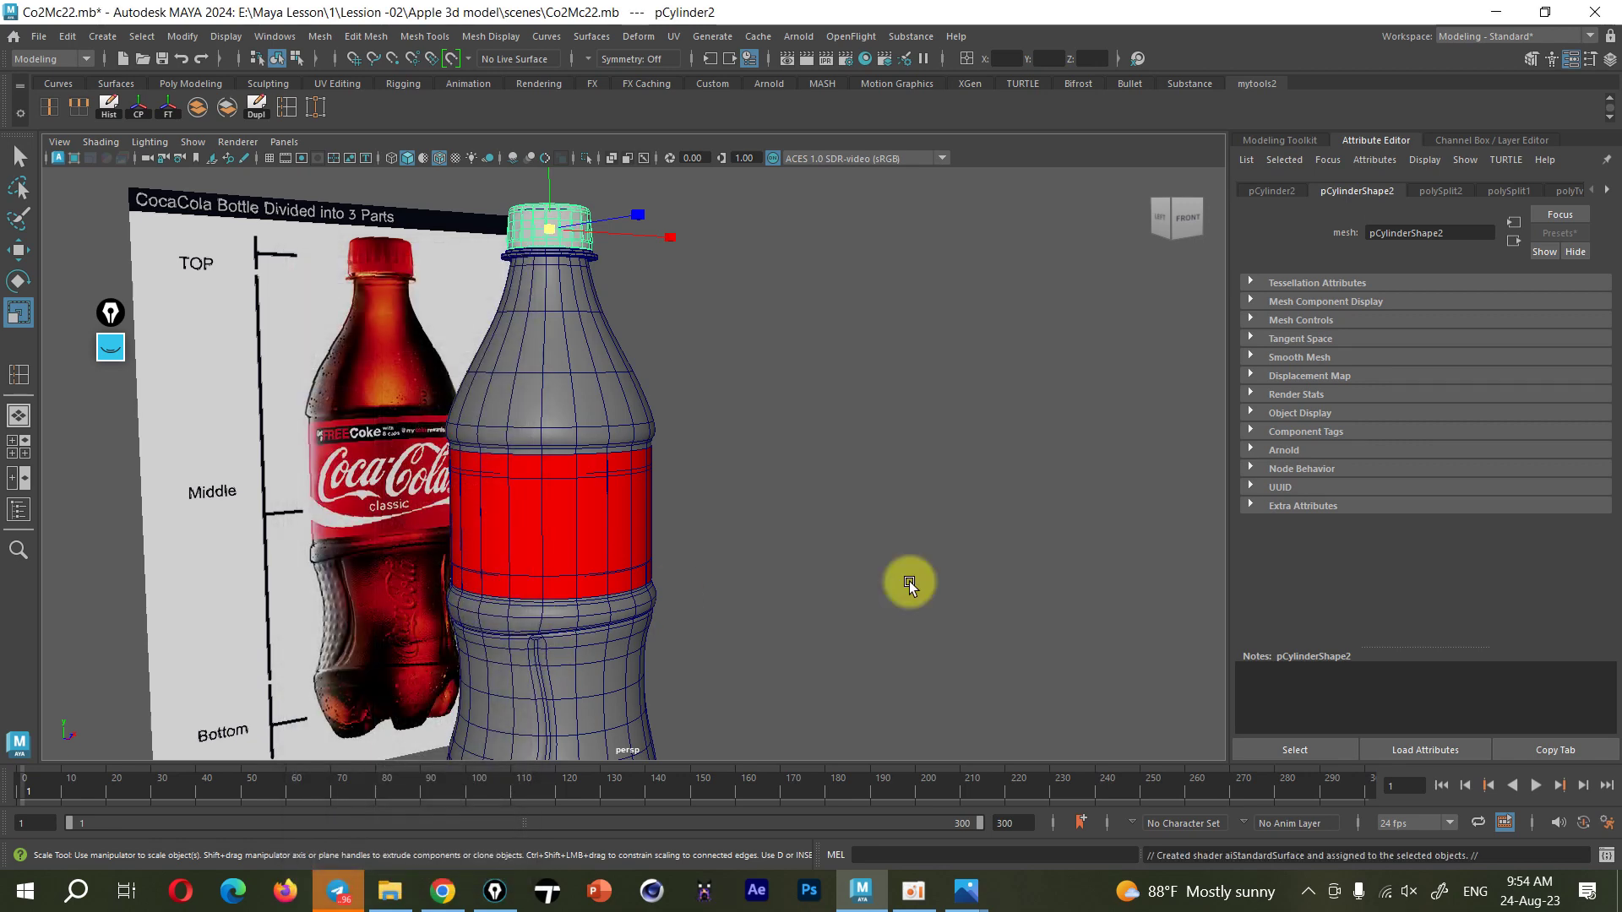
Eyedropper the cap's Base Color from the reference photo's red cap
{"action": "left_click", "coordinate": [1402, 409]}
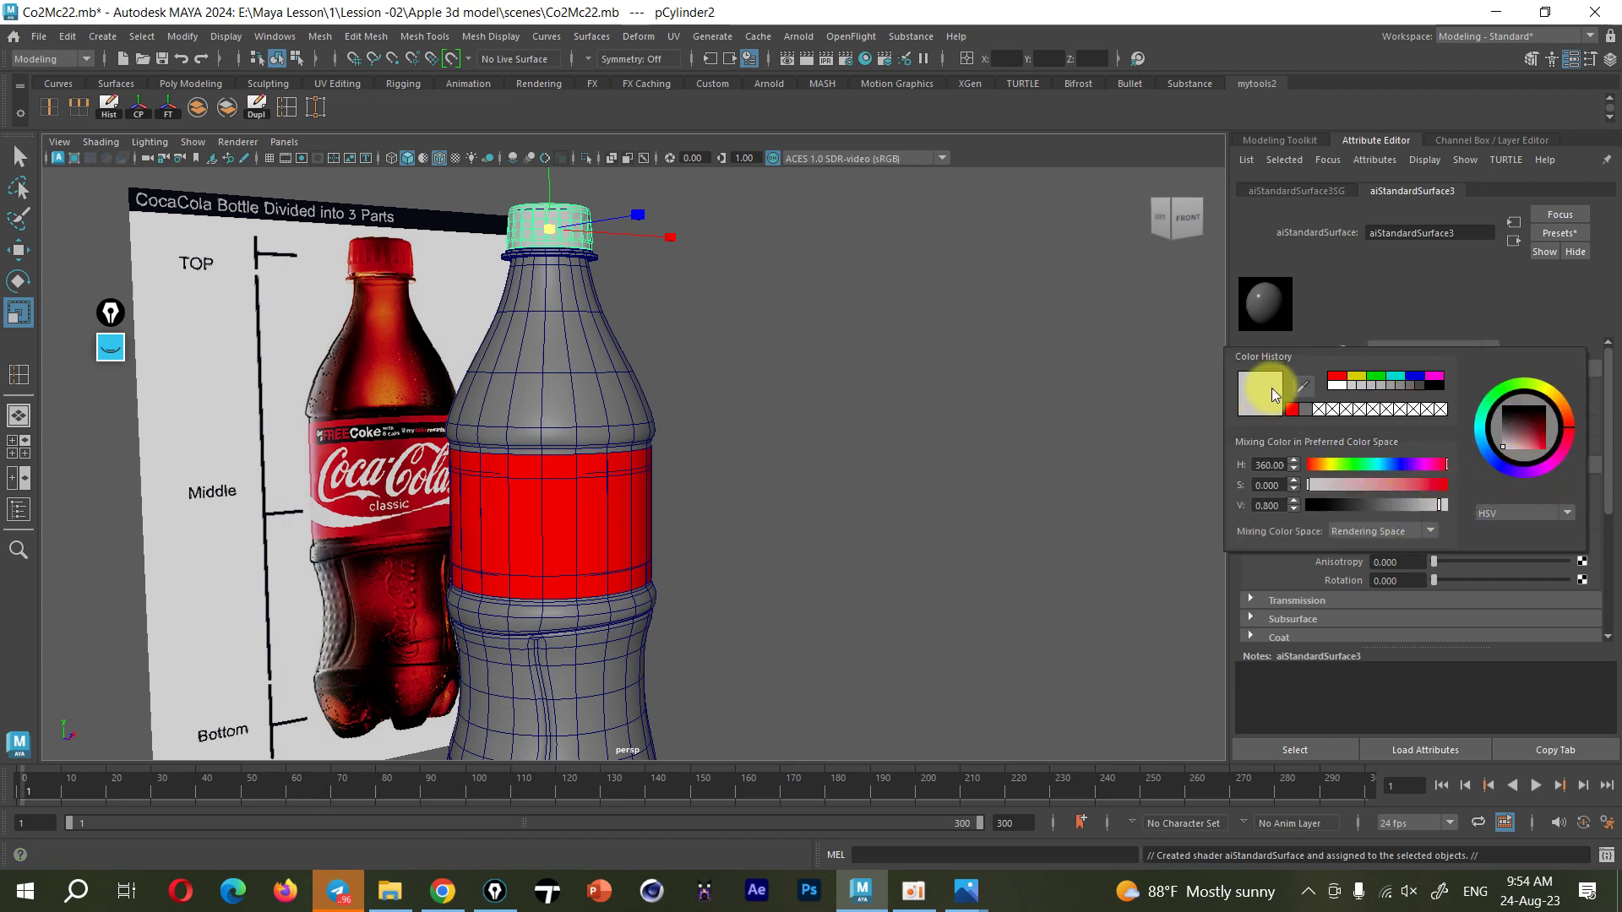
{"action": "left_click", "coordinate": [1304, 386]}
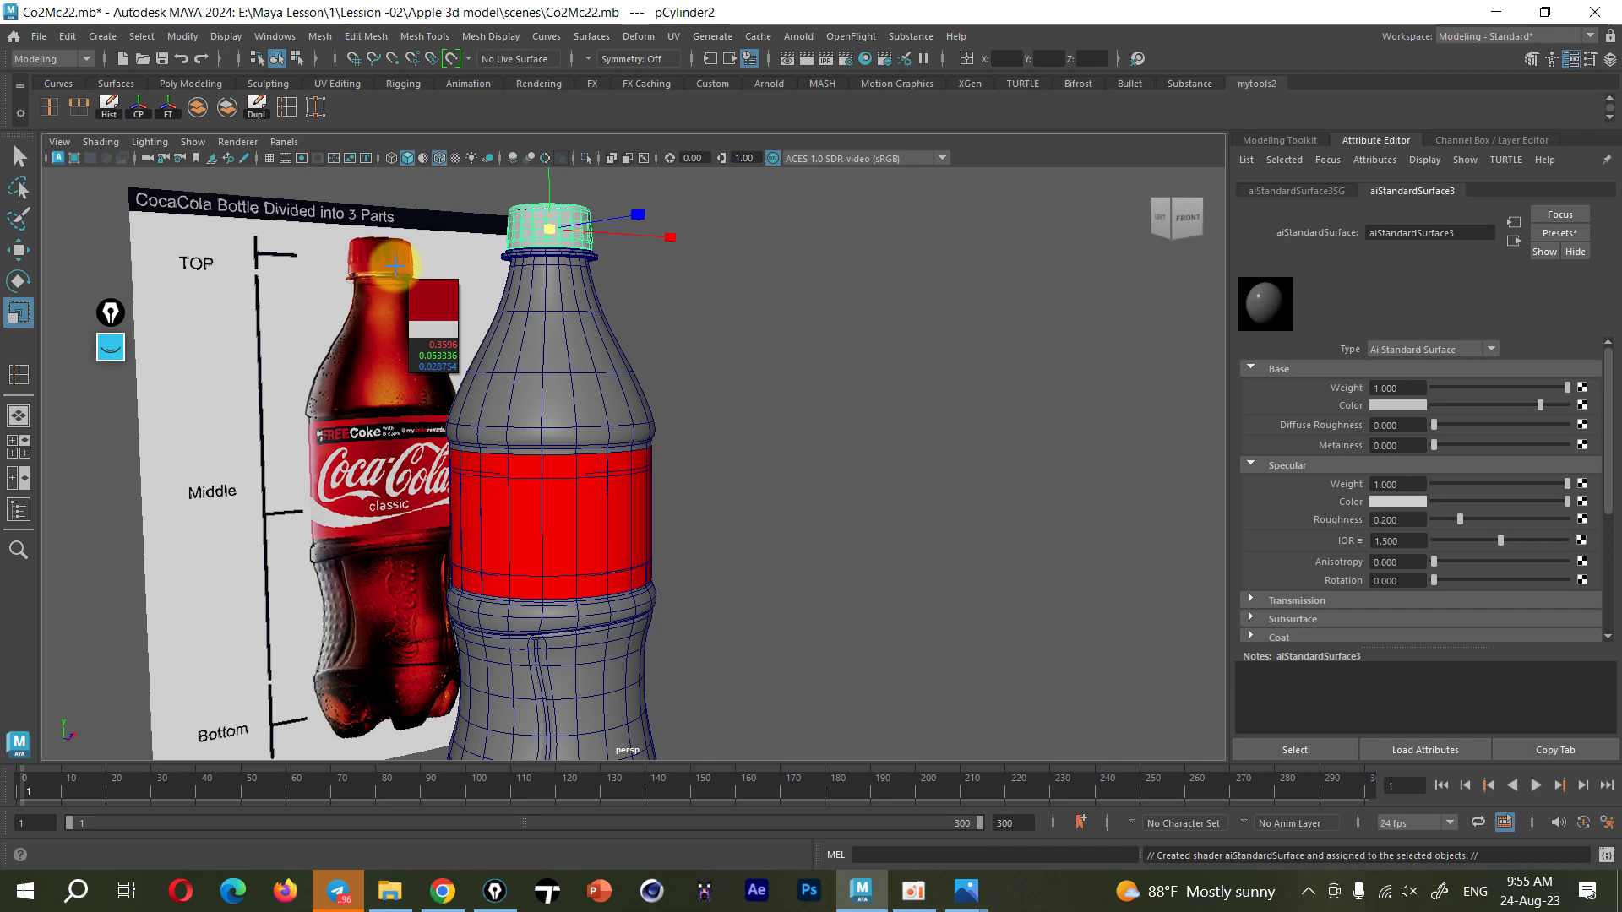
{"action": "left_click", "coordinate": [395, 266]}
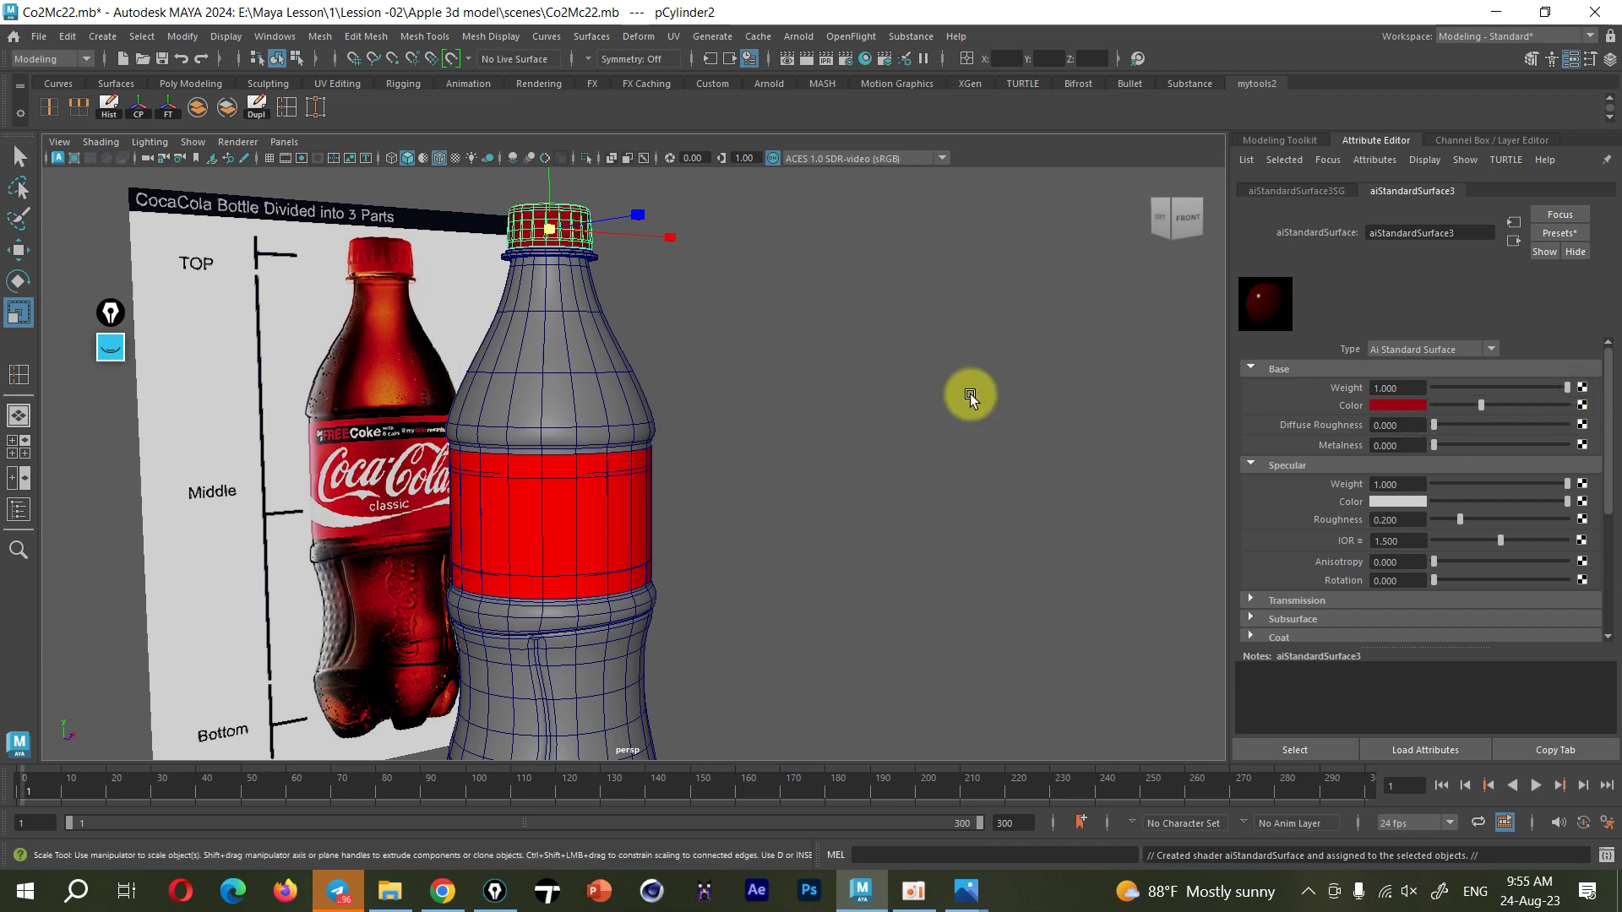
{"action": "left_click", "coordinate": [862, 507]}
{"action": "mouse_move", "coordinate": [850, 508]}
{"action": "left_mouse_down", "text": "alt"}
{"action": "mouse_move", "coordinate": [762, 505]}
{"action": "mouse_move", "coordinate": [769, 559]}
{"action": "mouse_move", "coordinate": [509, 490]}
{"action": "left_mouse_up", "text": "alt"}
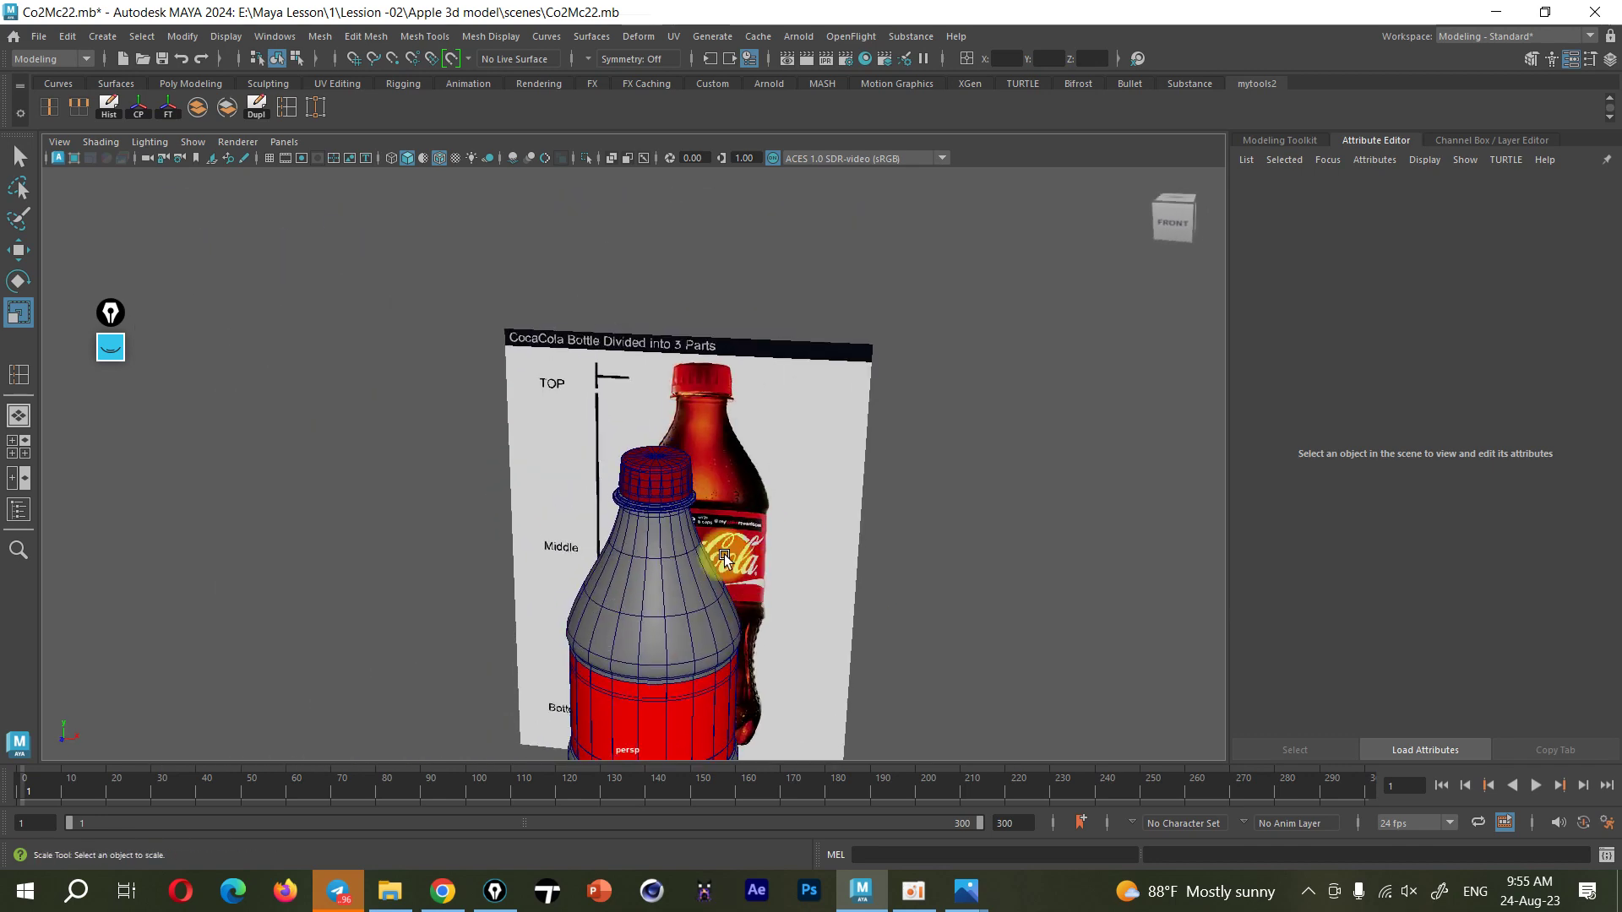
Scale the red cap down in X and Z to fit the bottle neck
{"action": "scroll", "coordinate": [665, 455], "scroll_direction": "up", "scroll_amount": 6}
{"action": "left_click_drag", "start_coordinate": [666, 454], "coordinate": [662, 469], "text": "alt"}
{"action": "left_click", "coordinate": [661, 470]}
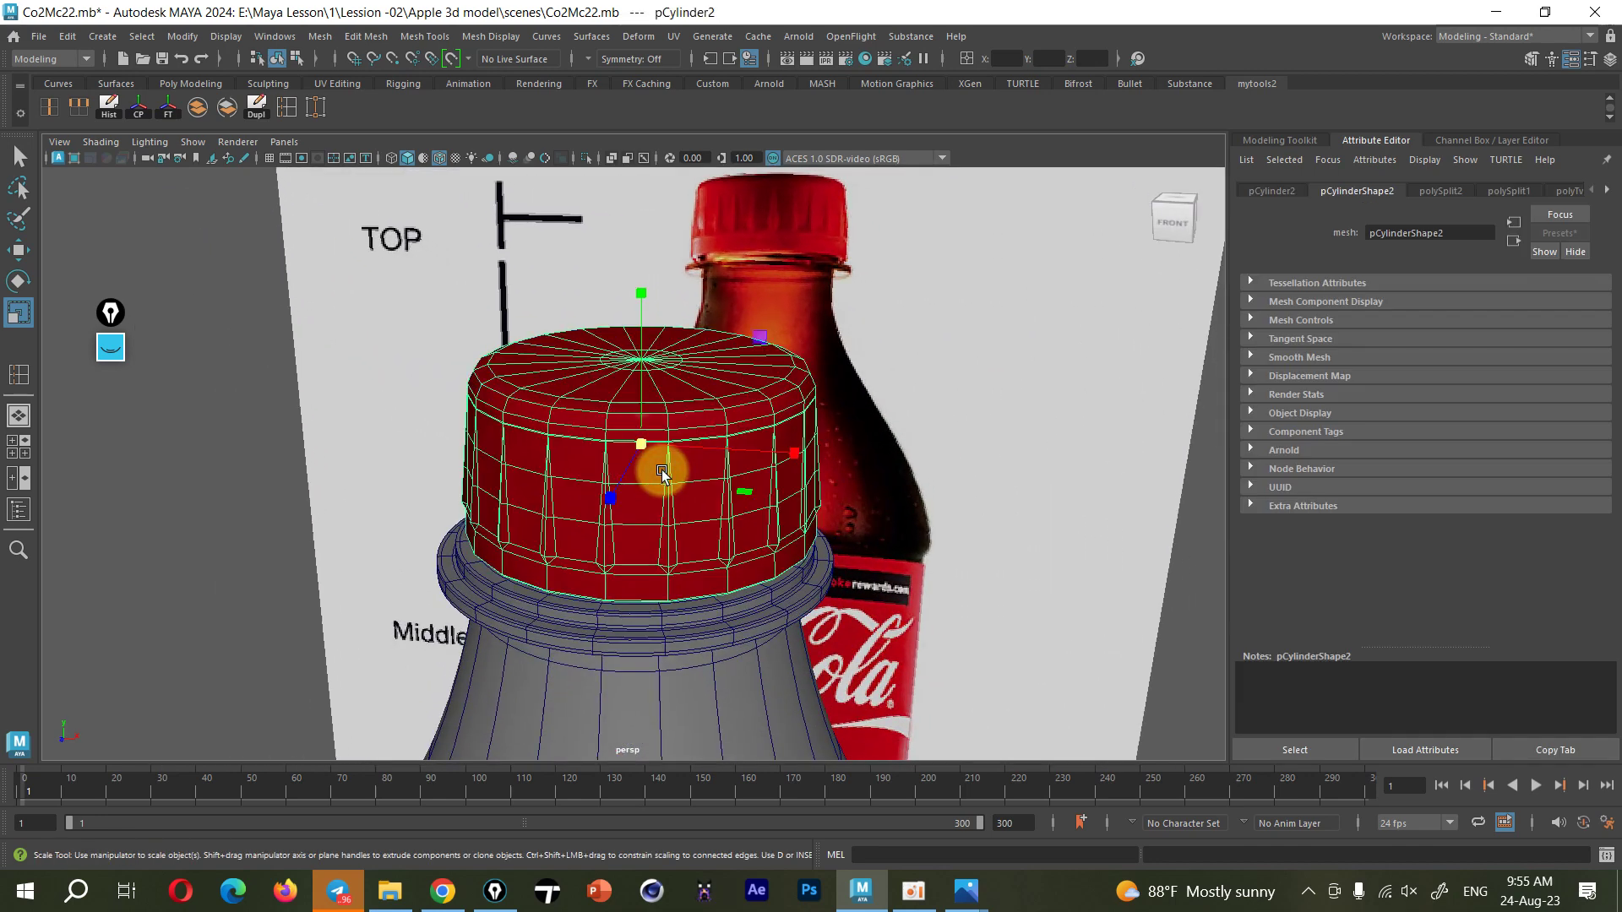
{"action": "left_click", "coordinate": [216, 554]}
{"action": "mouse_move", "coordinate": [615, 444]}
{"action": "left_mouse_down", "text": "alt"}
{"action": "mouse_move", "coordinate": [664, 470]}
{"action": "mouse_move", "coordinate": [620, 493]}
{"action": "mouse_move", "coordinate": [620, 465]}
{"action": "left_mouse_up", "text": "alt"}
{"action": "left_click", "coordinate": [640, 427]}
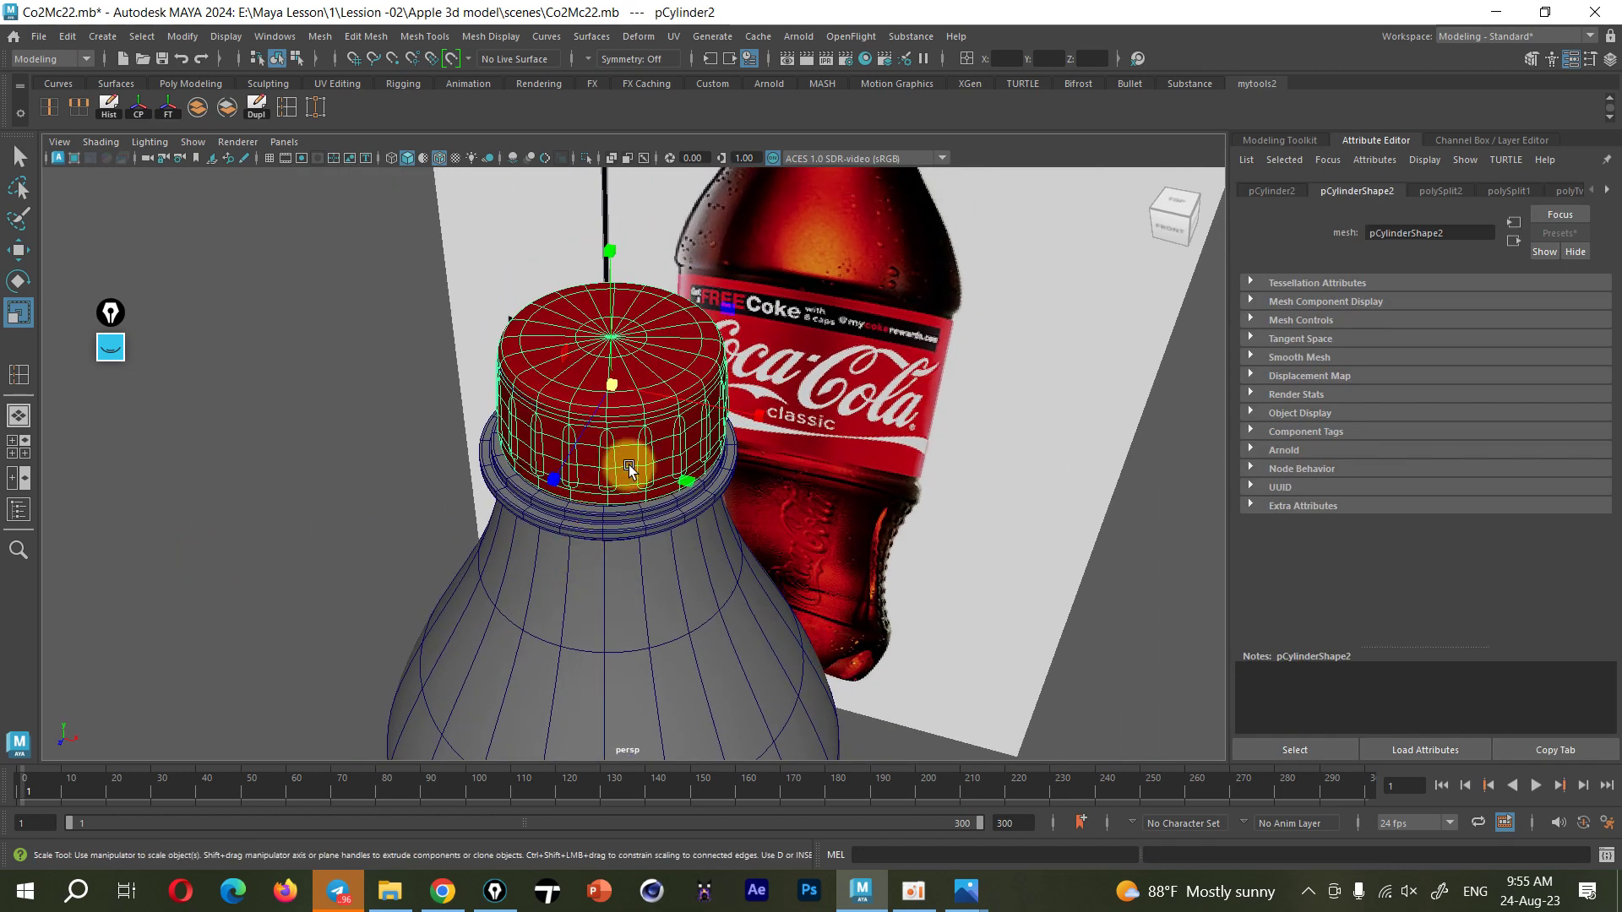
{"action": "middle_click_drag", "start_coordinate": [683, 480], "coordinate": [685, 483]}
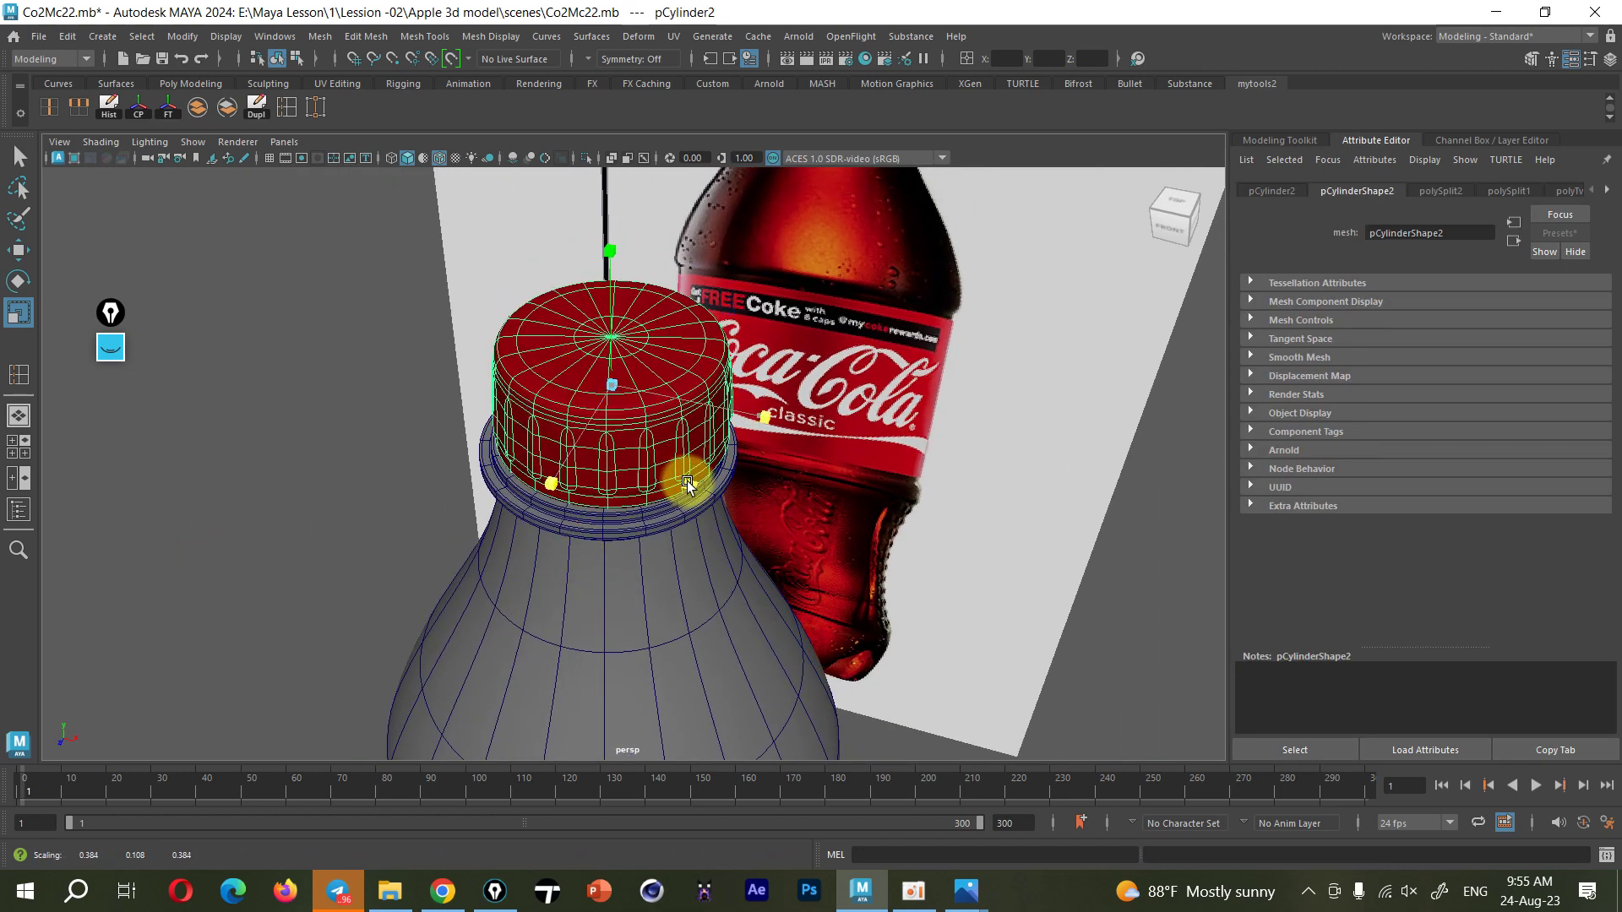
{"action": "key", "text": "w"}
Delete the reference image board imagePlane1
{"action": "left_click_drag", "start_coordinate": [792, 540], "coordinate": [822, 484], "text": "alt"}
{"action": "left_click", "coordinate": [904, 267]}
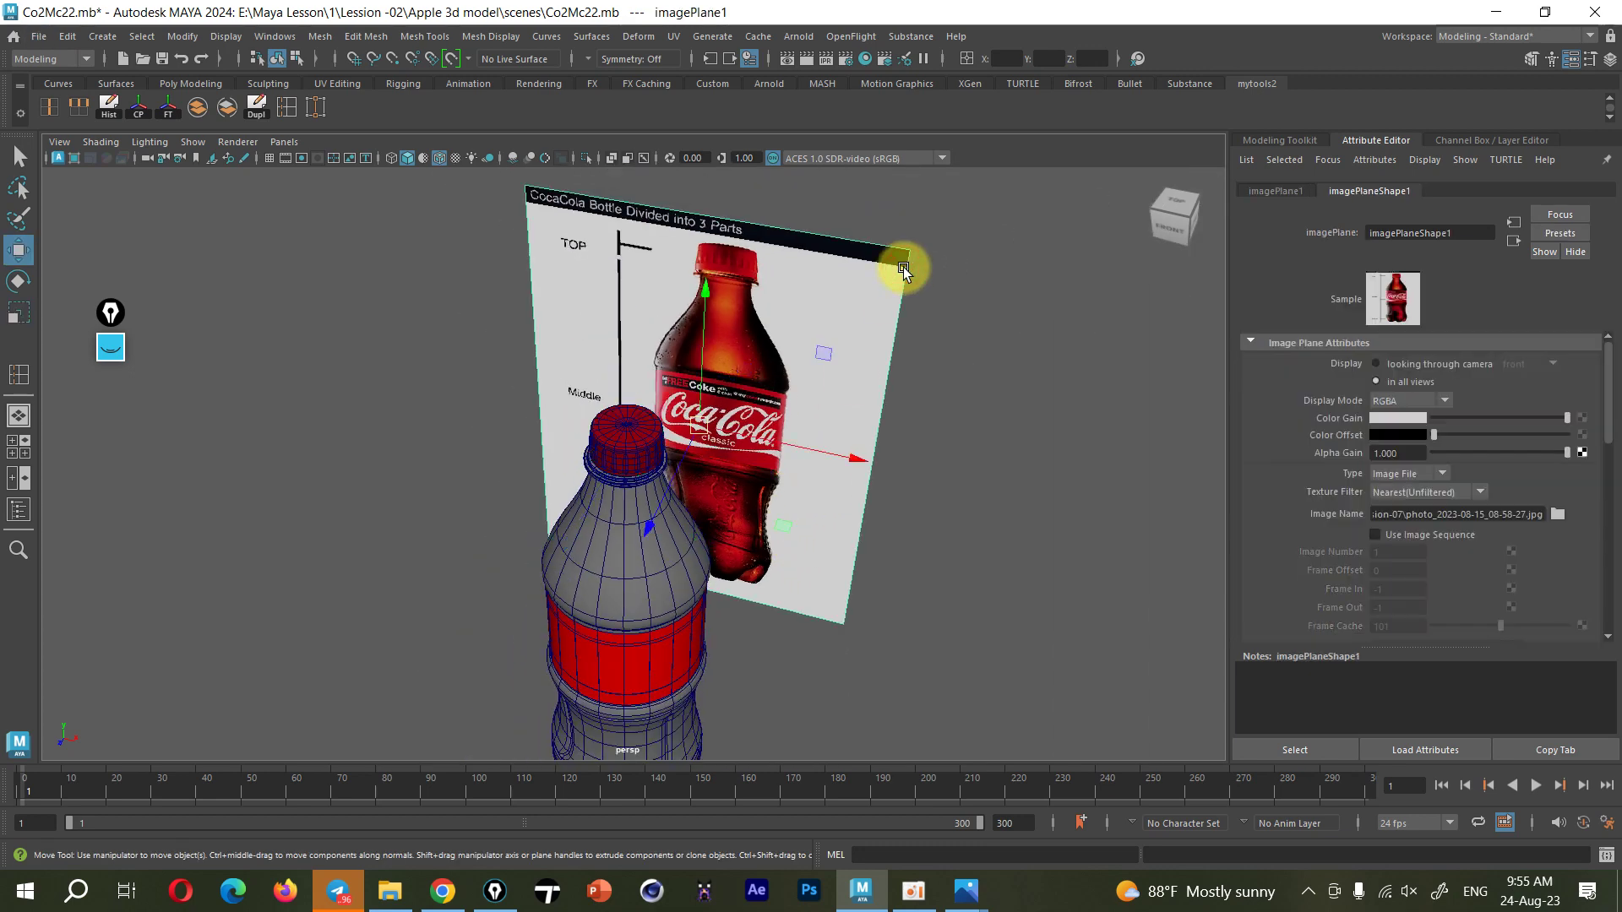
{"action": "key", "text": "Delete"}
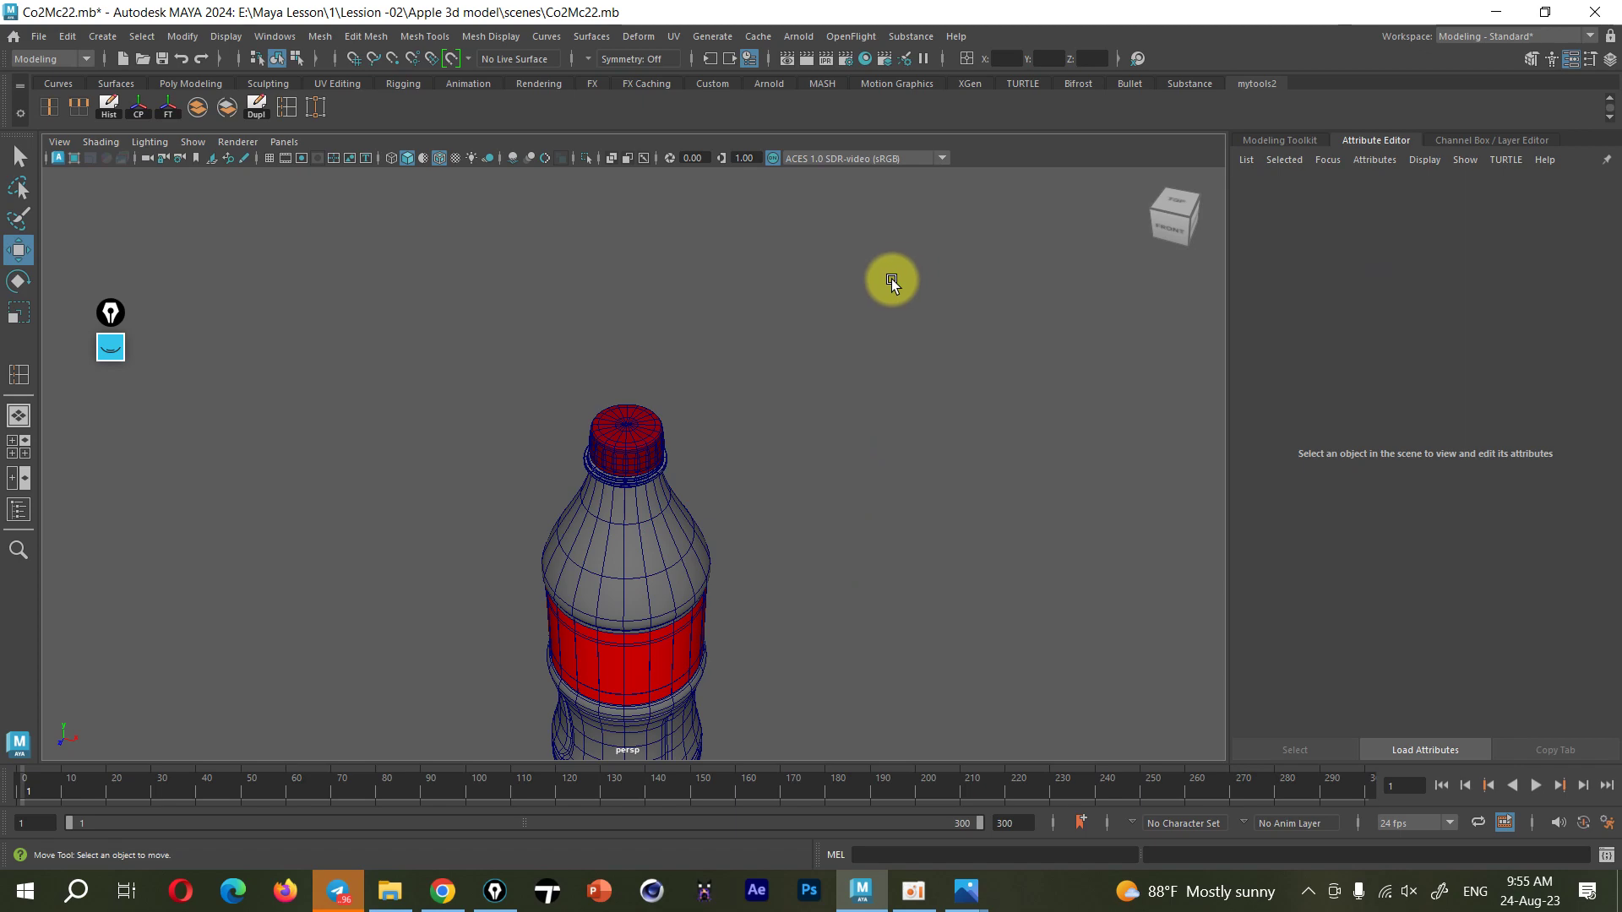
Inspect the bottle from all sides and select the whole bottle with its cap
{"action": "middle_click_drag", "start_coordinate": [585, 535], "coordinate": [581, 436], "text": "alt"}
{"action": "left_click_drag", "start_coordinate": [581, 436], "coordinate": [768, 490], "text": "alt"}
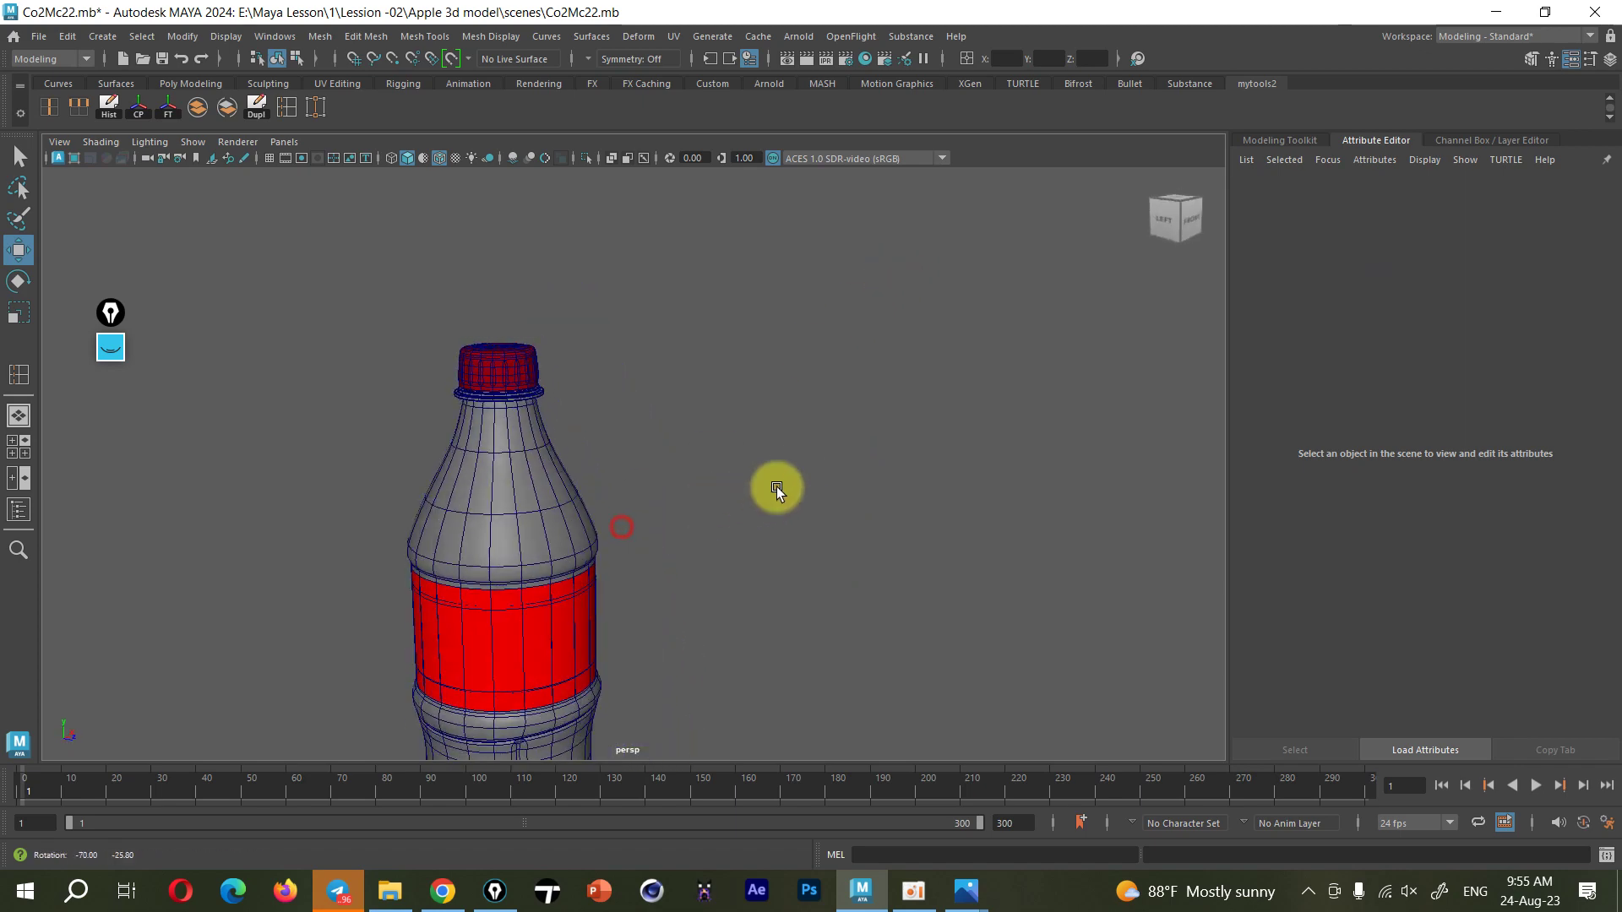
{"action": "right_click_drag", "start_coordinate": [768, 490], "coordinate": [708, 535], "text": "alt"}
{"action": "mouse_move", "coordinate": [708, 535]}
{"action": "left_mouse_down", "text": "alt"}
{"action": "mouse_move", "coordinate": [1046, 485]}
{"action": "mouse_move", "coordinate": [1199, 485]}
{"action": "mouse_move", "coordinate": [711, 495]}
{"action": "left_mouse_up", "text": "alt"}
{"action": "middle_click_drag", "start_coordinate": [711, 495], "coordinate": [729, 554], "text": "alt"}
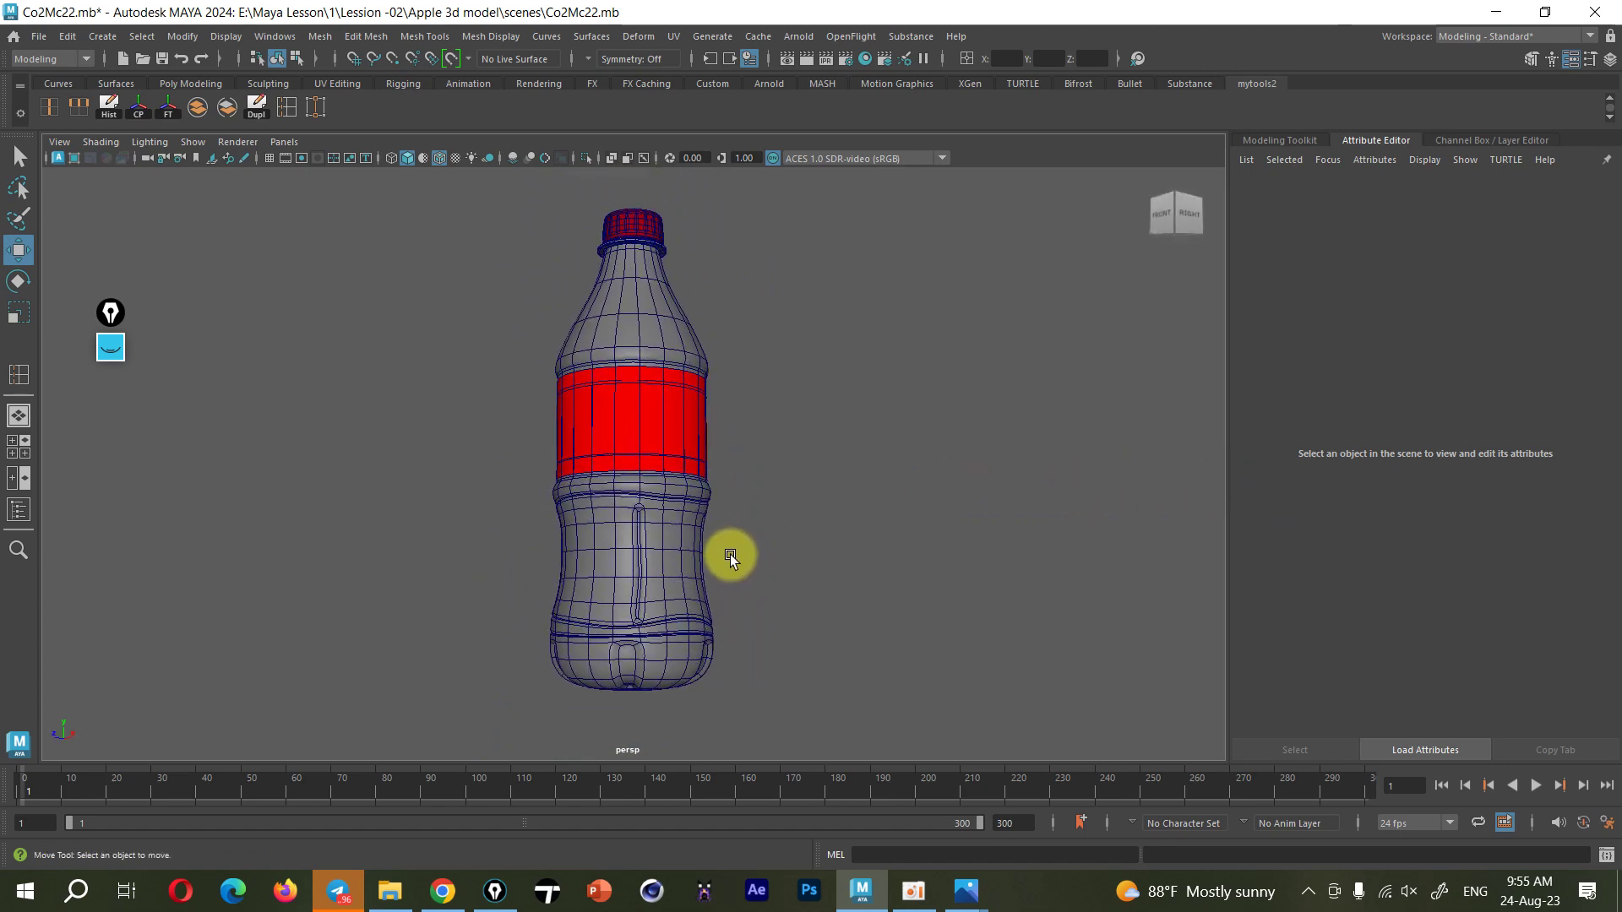
{"action": "mouse_move", "coordinate": [756, 190]}
{"action": "left_mouse_down"}
{"action": "mouse_move", "coordinate": [642, 266]}
{"action": "mouse_move", "coordinate": [453, 744]}
{"action": "left_mouse_up"}
{"action": "mouse_move", "coordinate": [772, 640]}
{"action": "left_mouse_down", "text": "alt"}
{"action": "mouse_move", "coordinate": [753, 608]}
{"action": "mouse_move", "coordinate": [880, 585]}
{"action": "mouse_move", "coordinate": [1080, 632]}
{"action": "mouse_move", "coordinate": [1213, 622]}
{"action": "mouse_move", "coordinate": [1101, 689]}
{"action": "mouse_move", "coordinate": [614, 480]}
{"action": "mouse_move", "coordinate": [622, 456]}
{"action": "left_mouse_up", "text": "alt"}
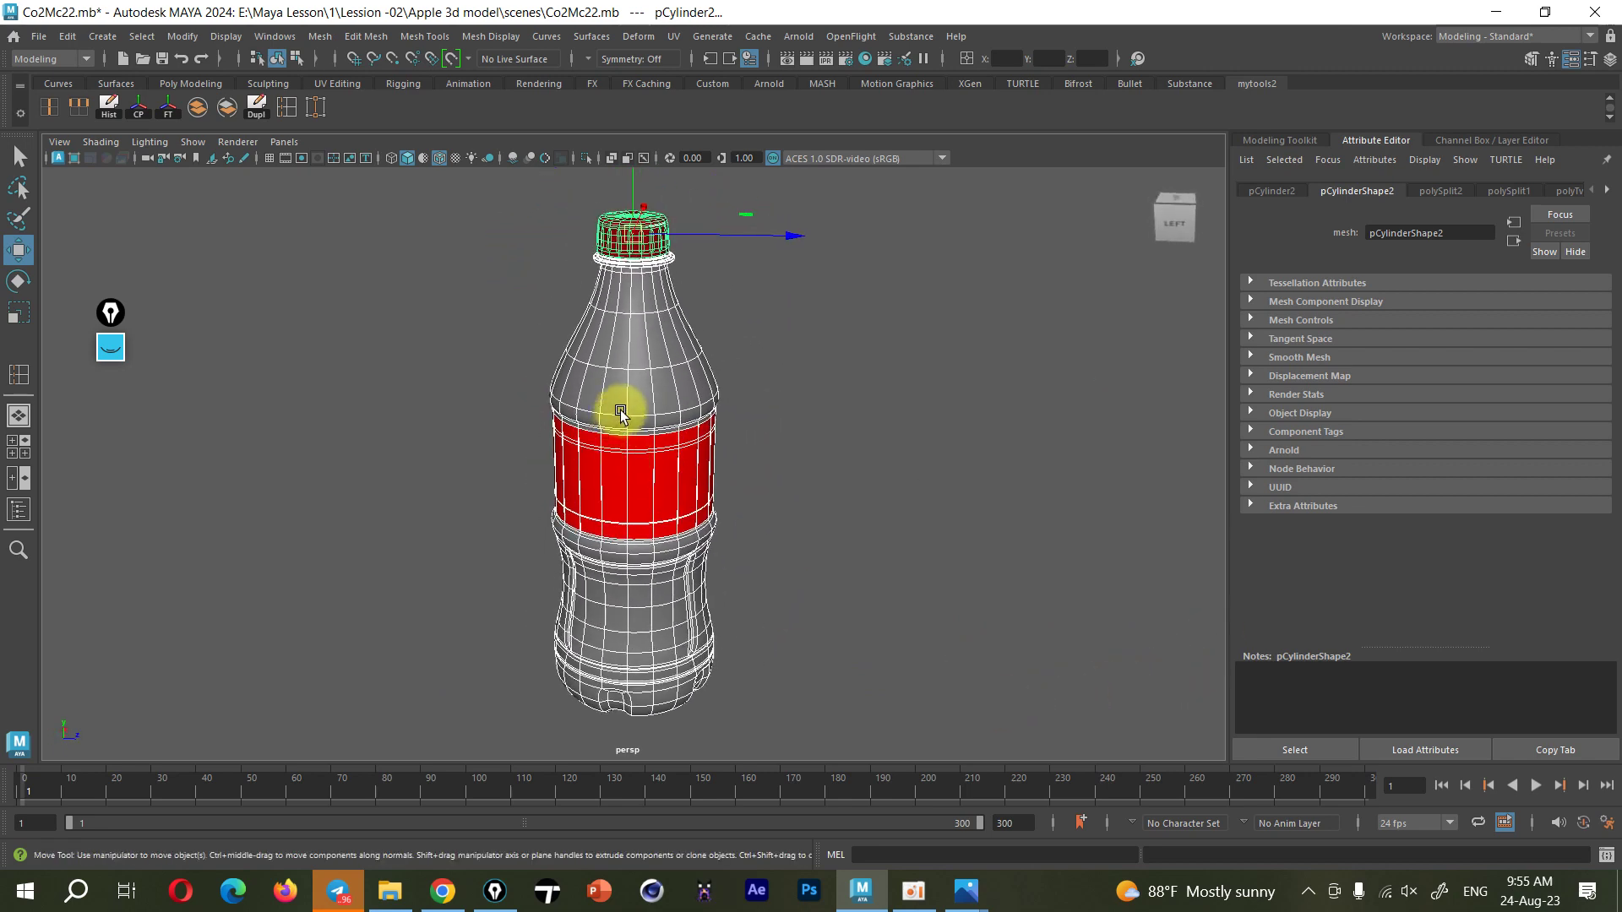
Freeze the cap's transformations from the Poly Modeling shelf, then browse the body's history nodes
{"action": "left_click", "coordinate": [212, 84]}
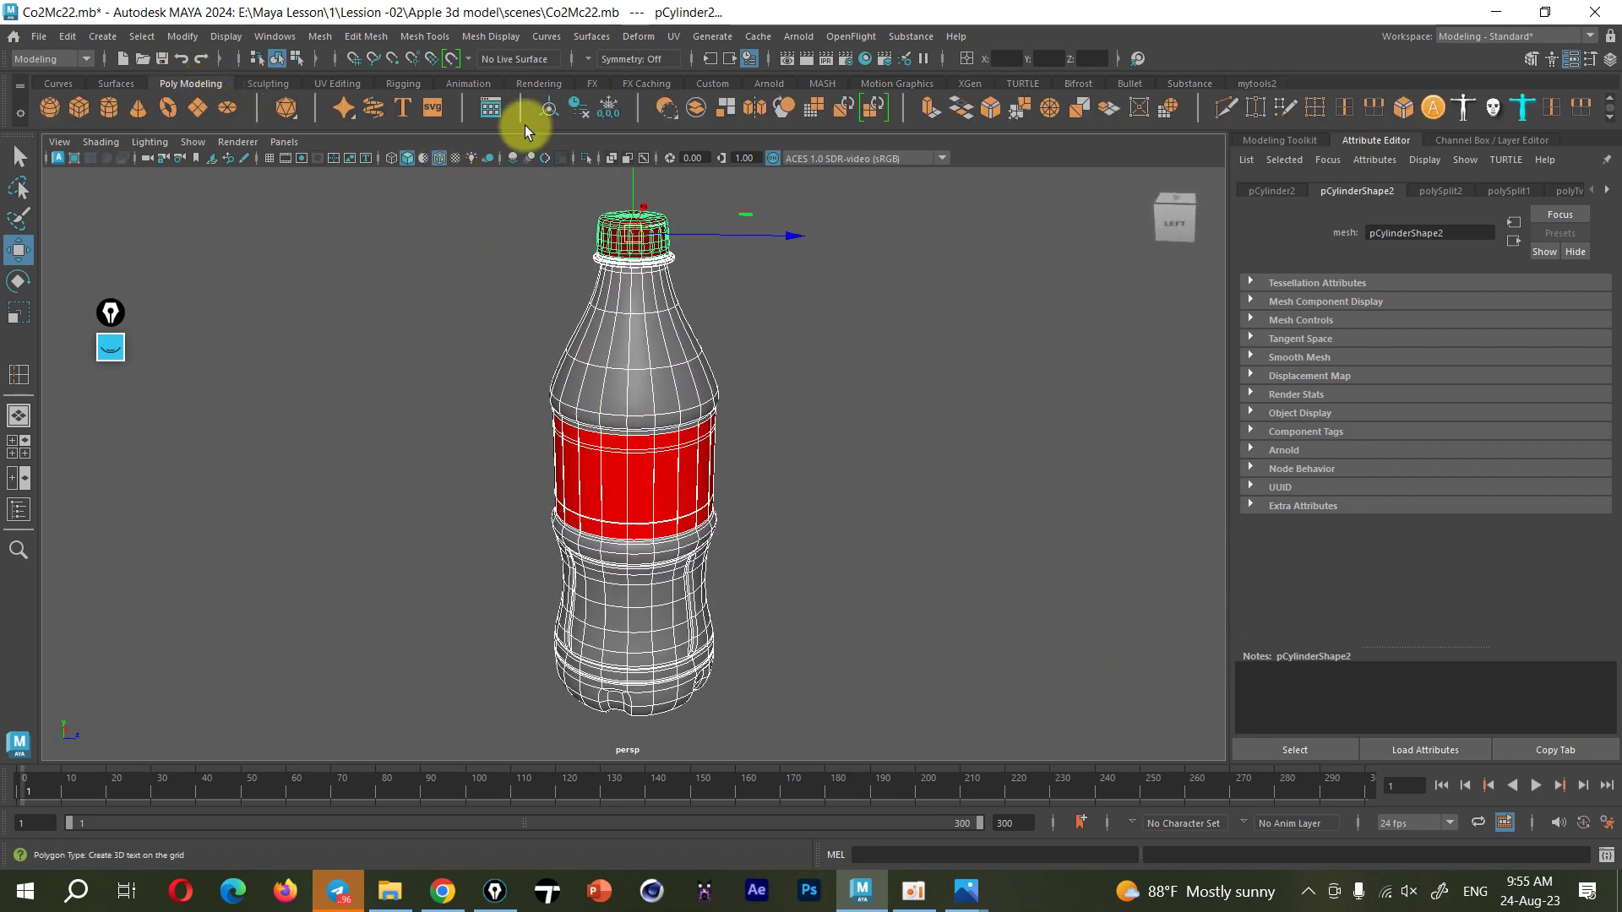
{"action": "left_click", "coordinate": [607, 110]}
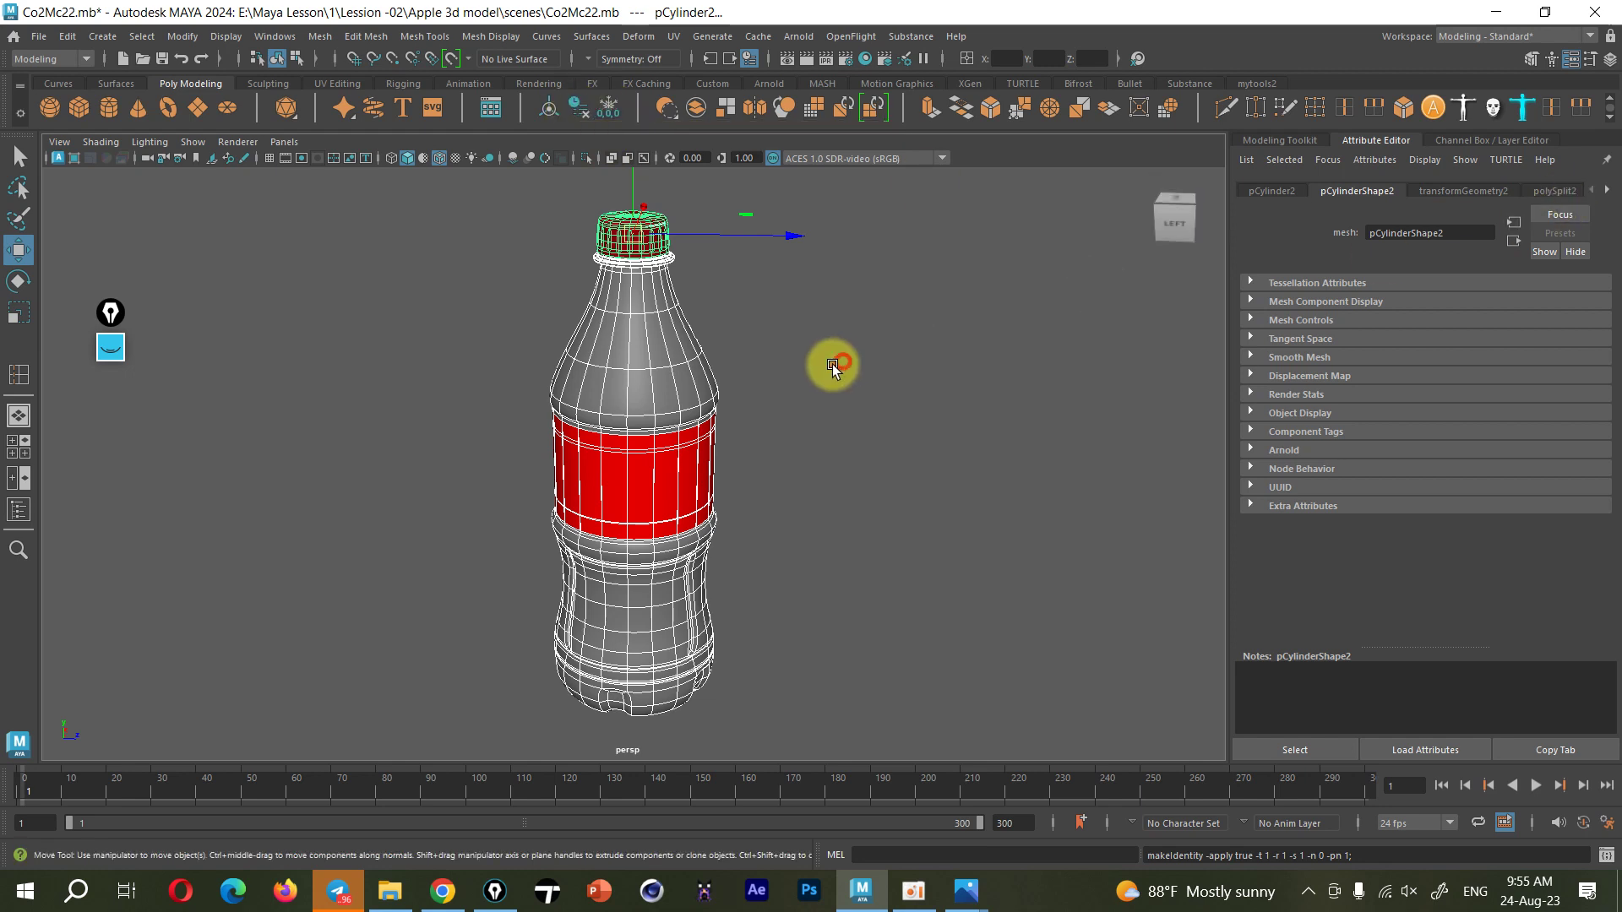
{"action": "left_click", "coordinate": [644, 366]}
{"action": "left_click", "coordinate": [1605, 188]}
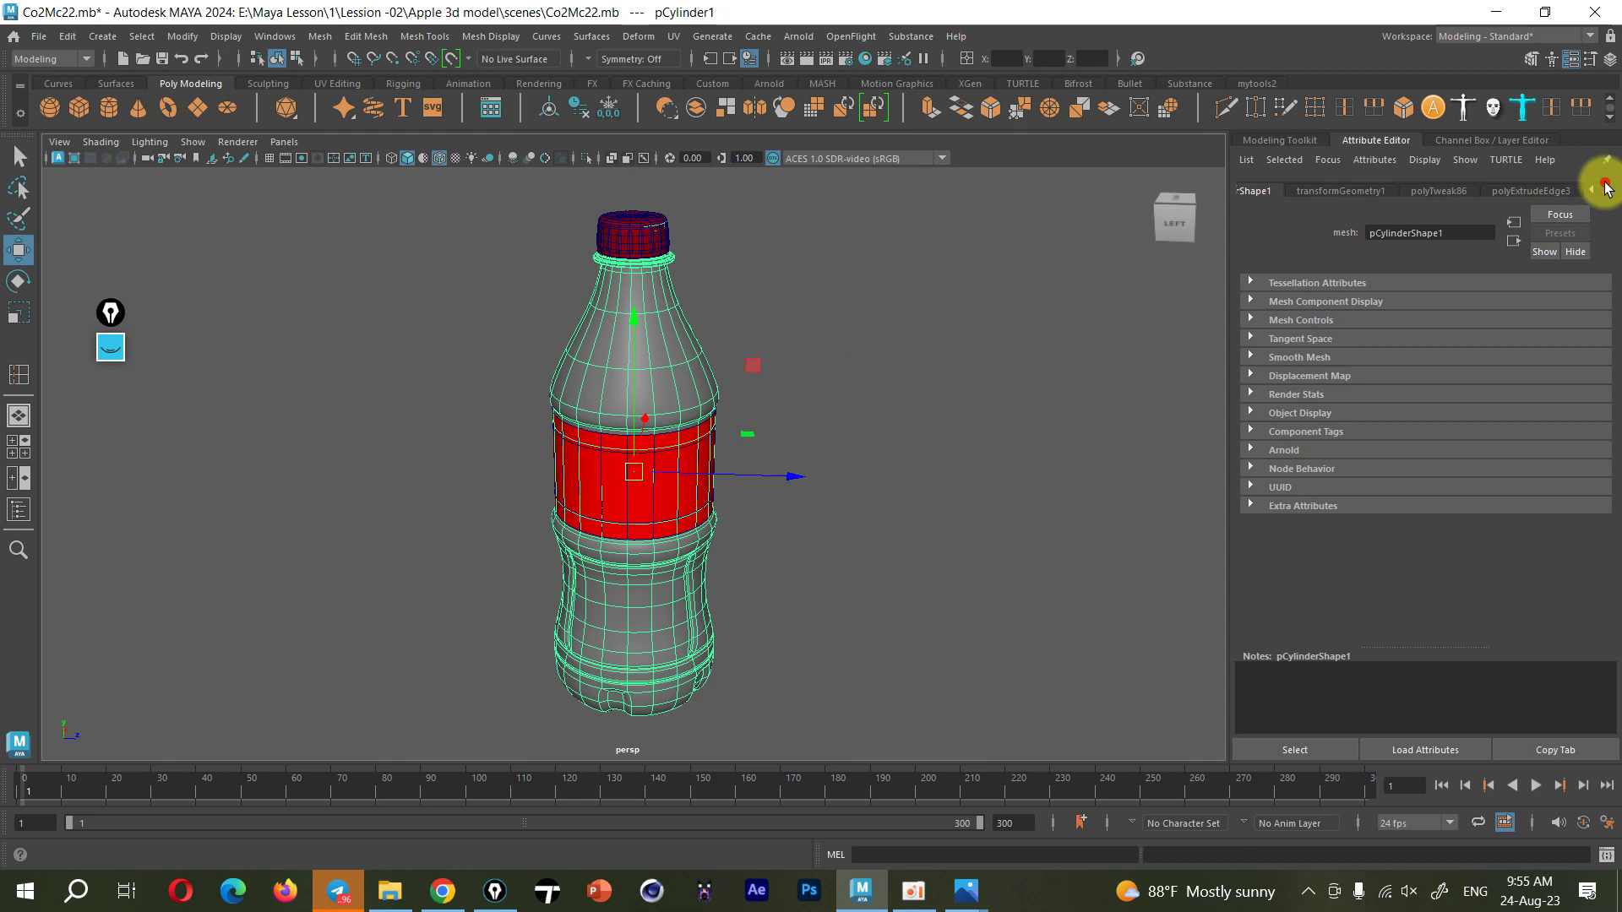
{"action": "left_click", "coordinate": [1605, 188]}
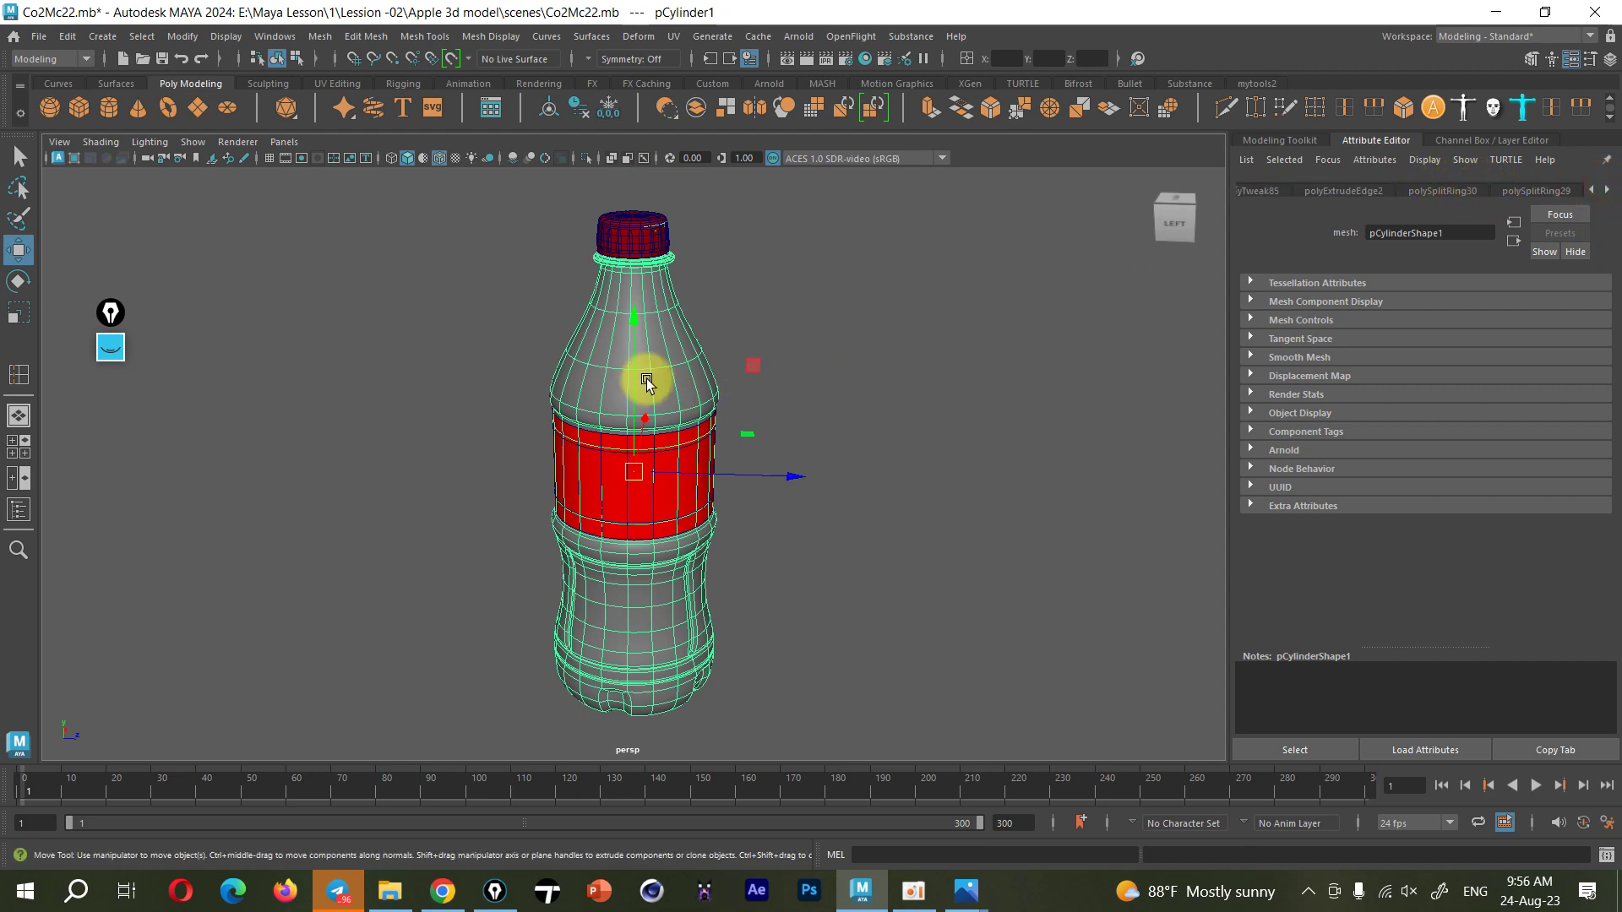
Check the cap's material and transform nodes, then freeze the bottle's transformations
{"action": "key", "text": "ctrl+z"}
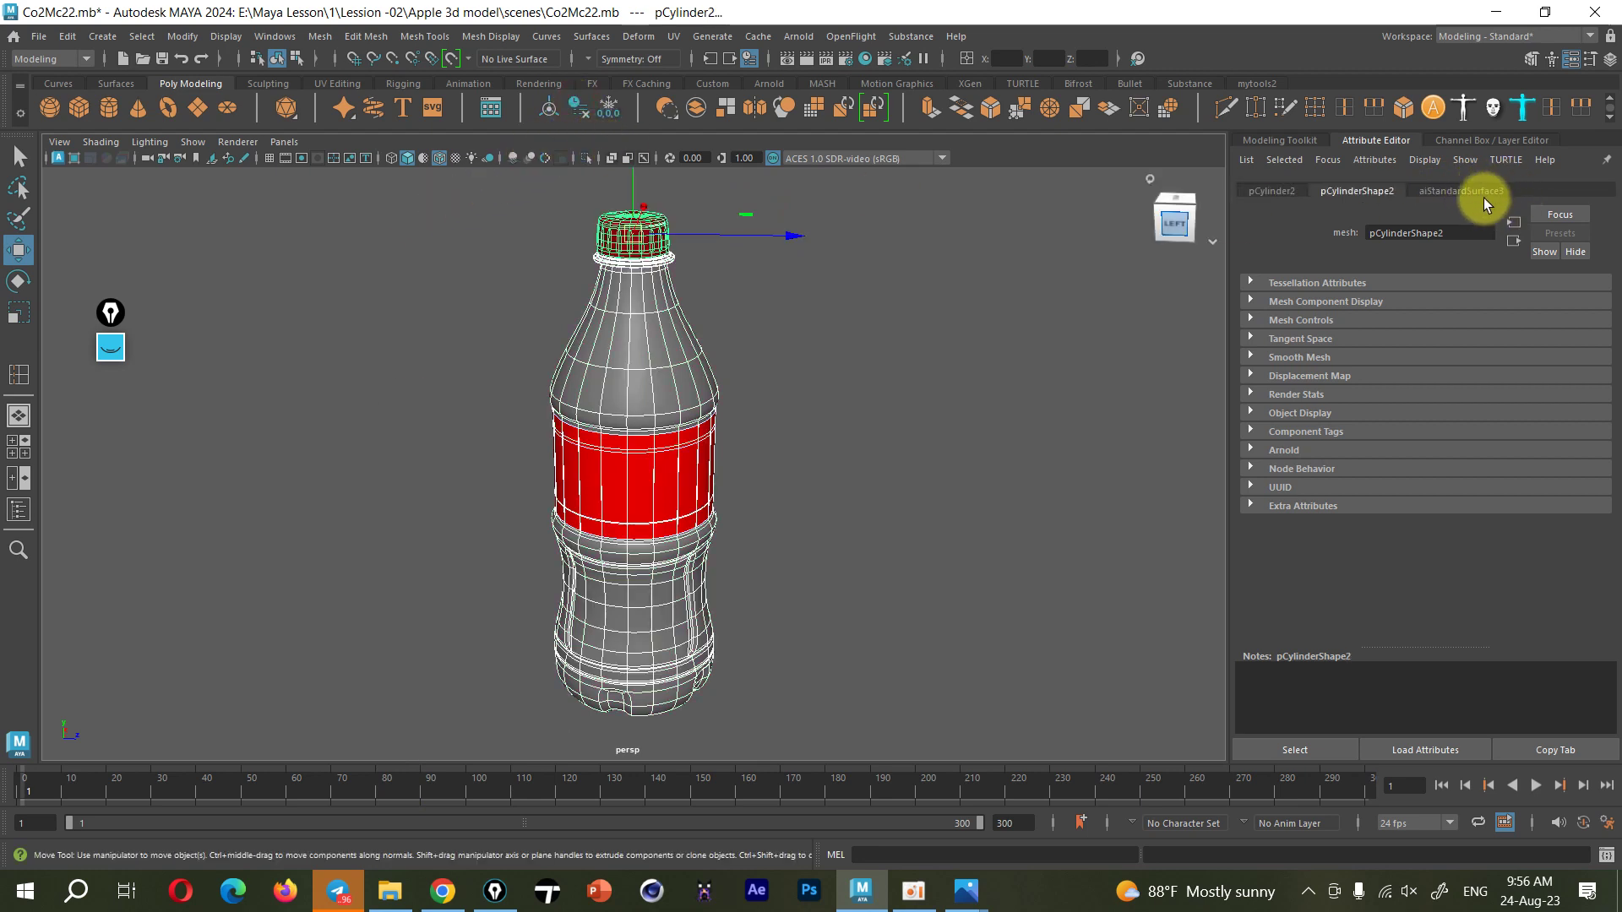
{"action": "left_click", "coordinate": [1463, 193]}
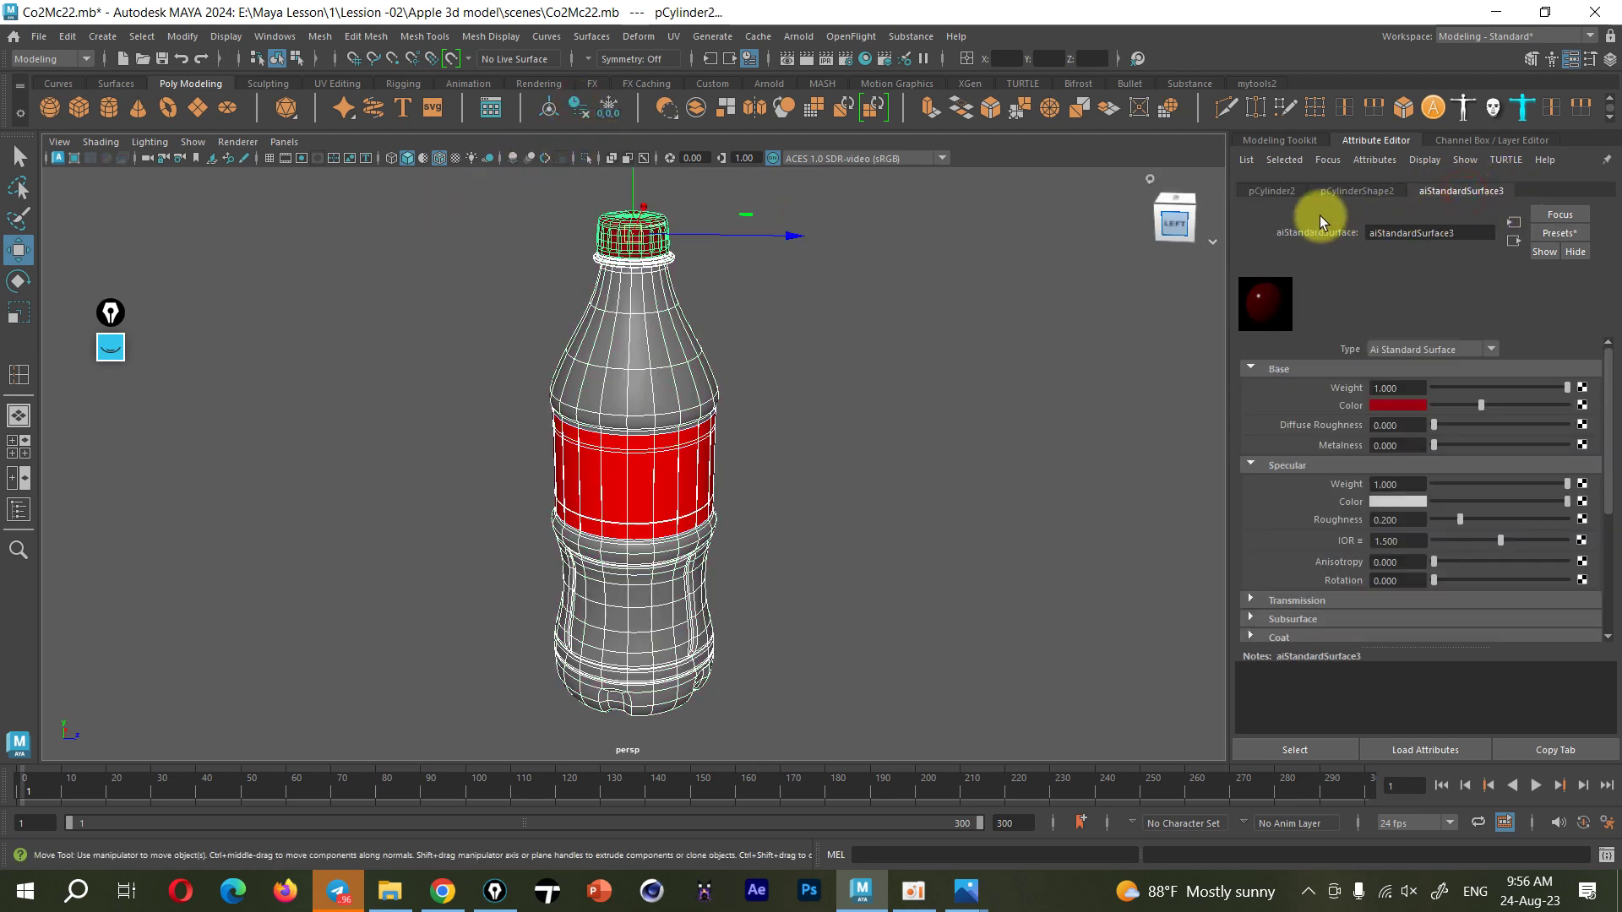
{"action": "left_click", "coordinate": [1279, 191]}
{"action": "left_click", "coordinate": [1450, 192]}
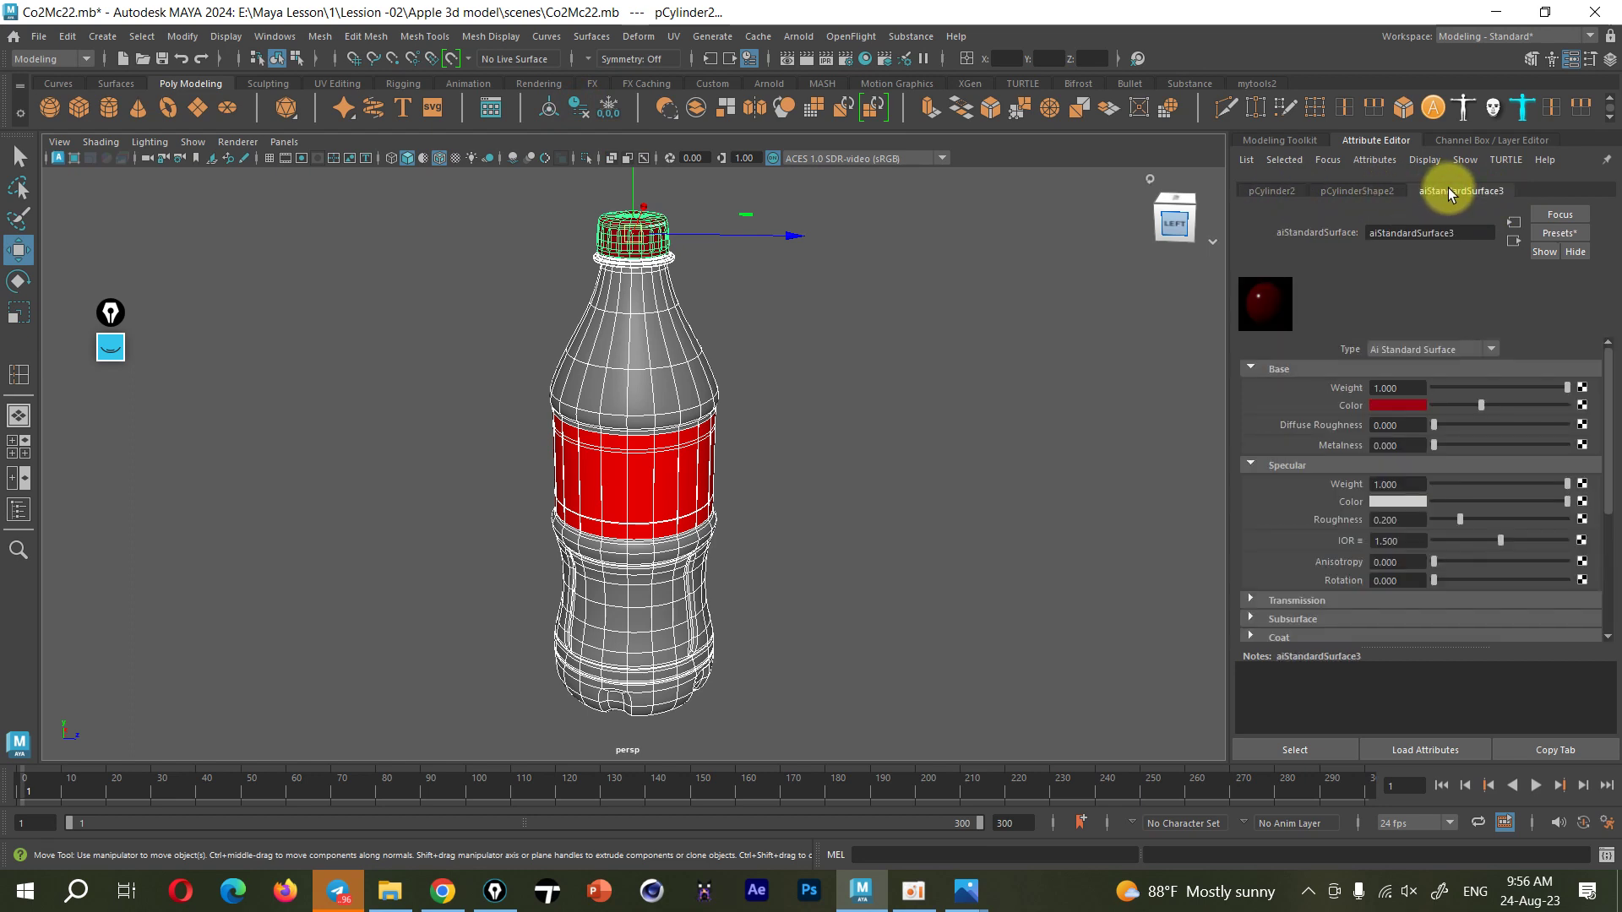
{"action": "left_click", "coordinate": [965, 388]}
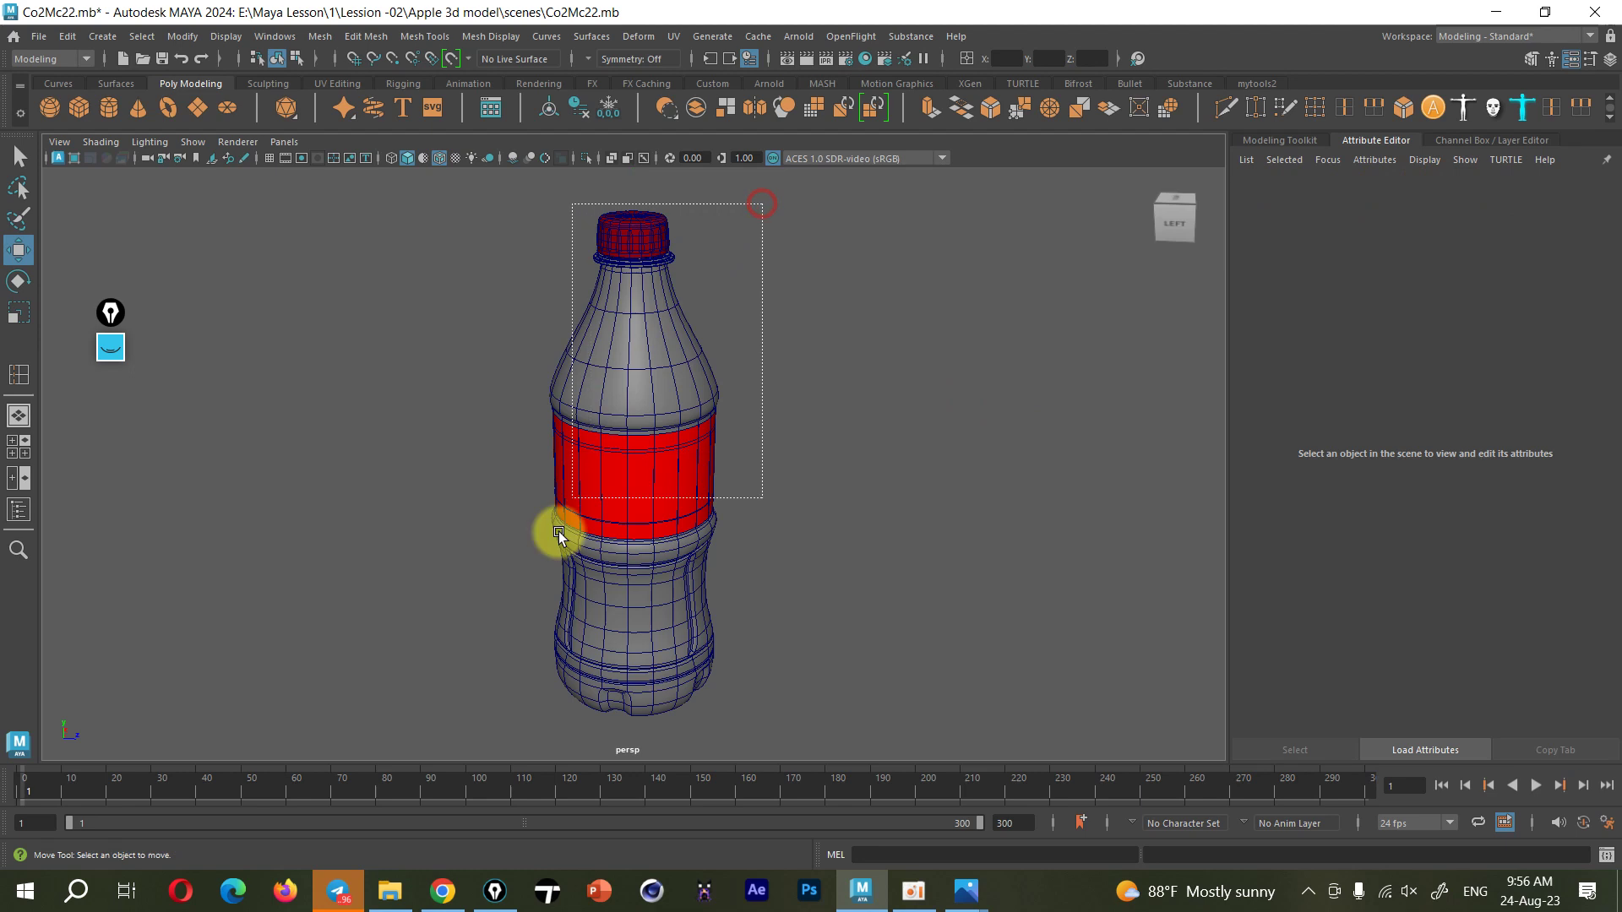
{"action": "key", "text": "ctrl+z"}
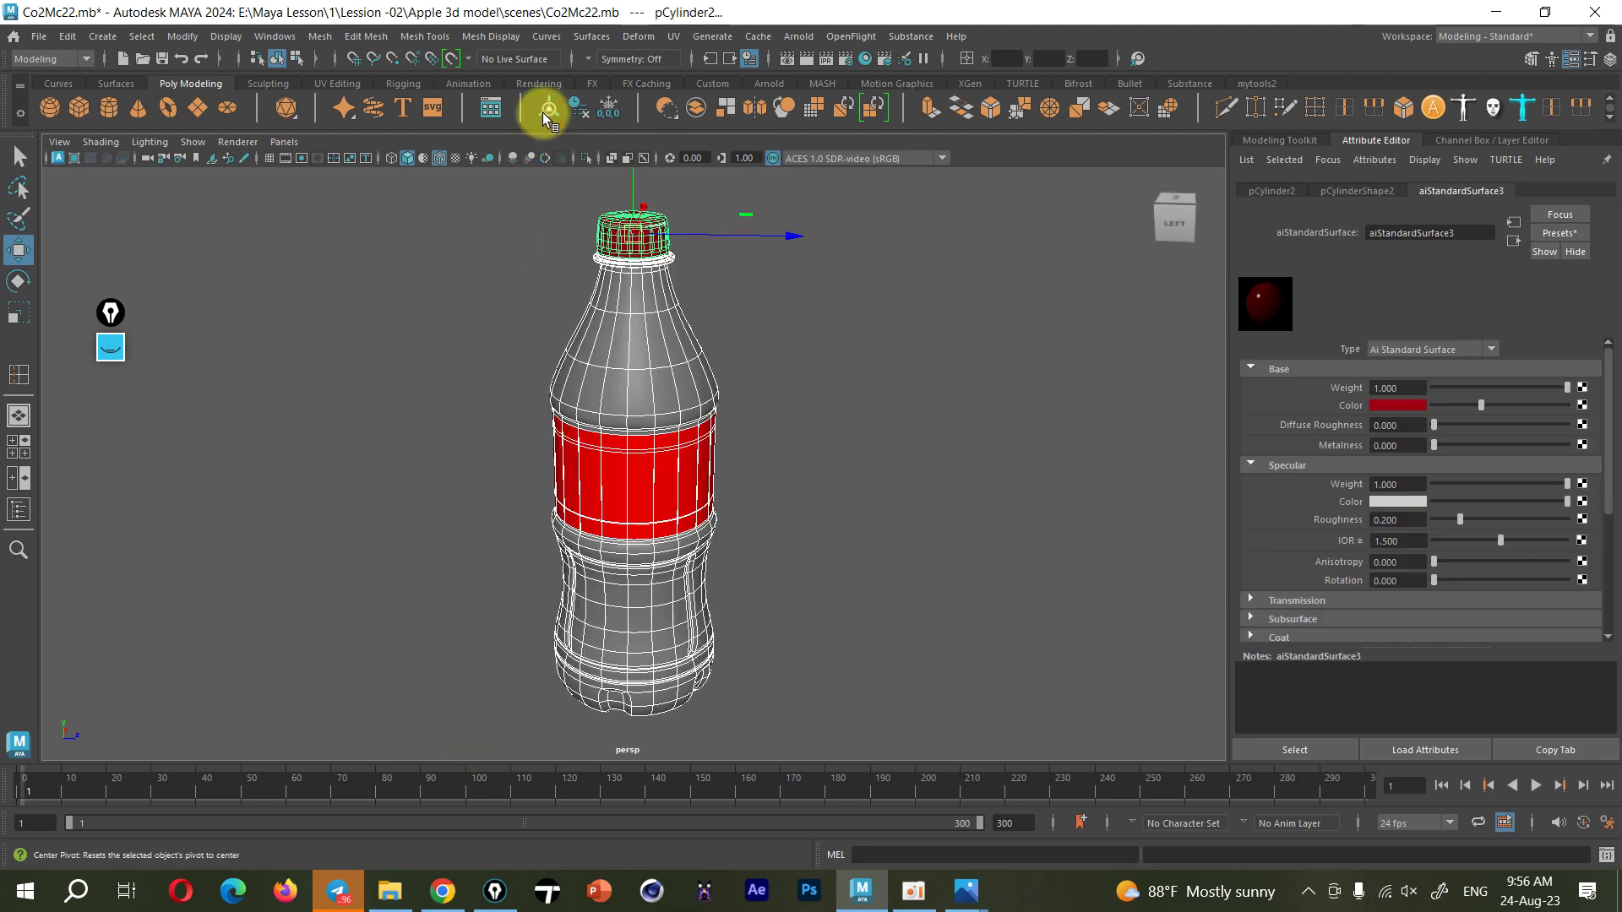
{"action": "left_click", "coordinate": [609, 108]}
Marquee-select bottle and cap, group them as group1, and show front and perspective views
{"action": "left_click", "coordinate": [740, 327]}
{"action": "scroll", "coordinate": [737, 317], "scroll_direction": "down", "scroll_amount": 2}
{"action": "left_click_drag", "start_coordinate": [761, 242], "coordinate": [505, 633]}
{"action": "left_click", "coordinate": [102, 37]}
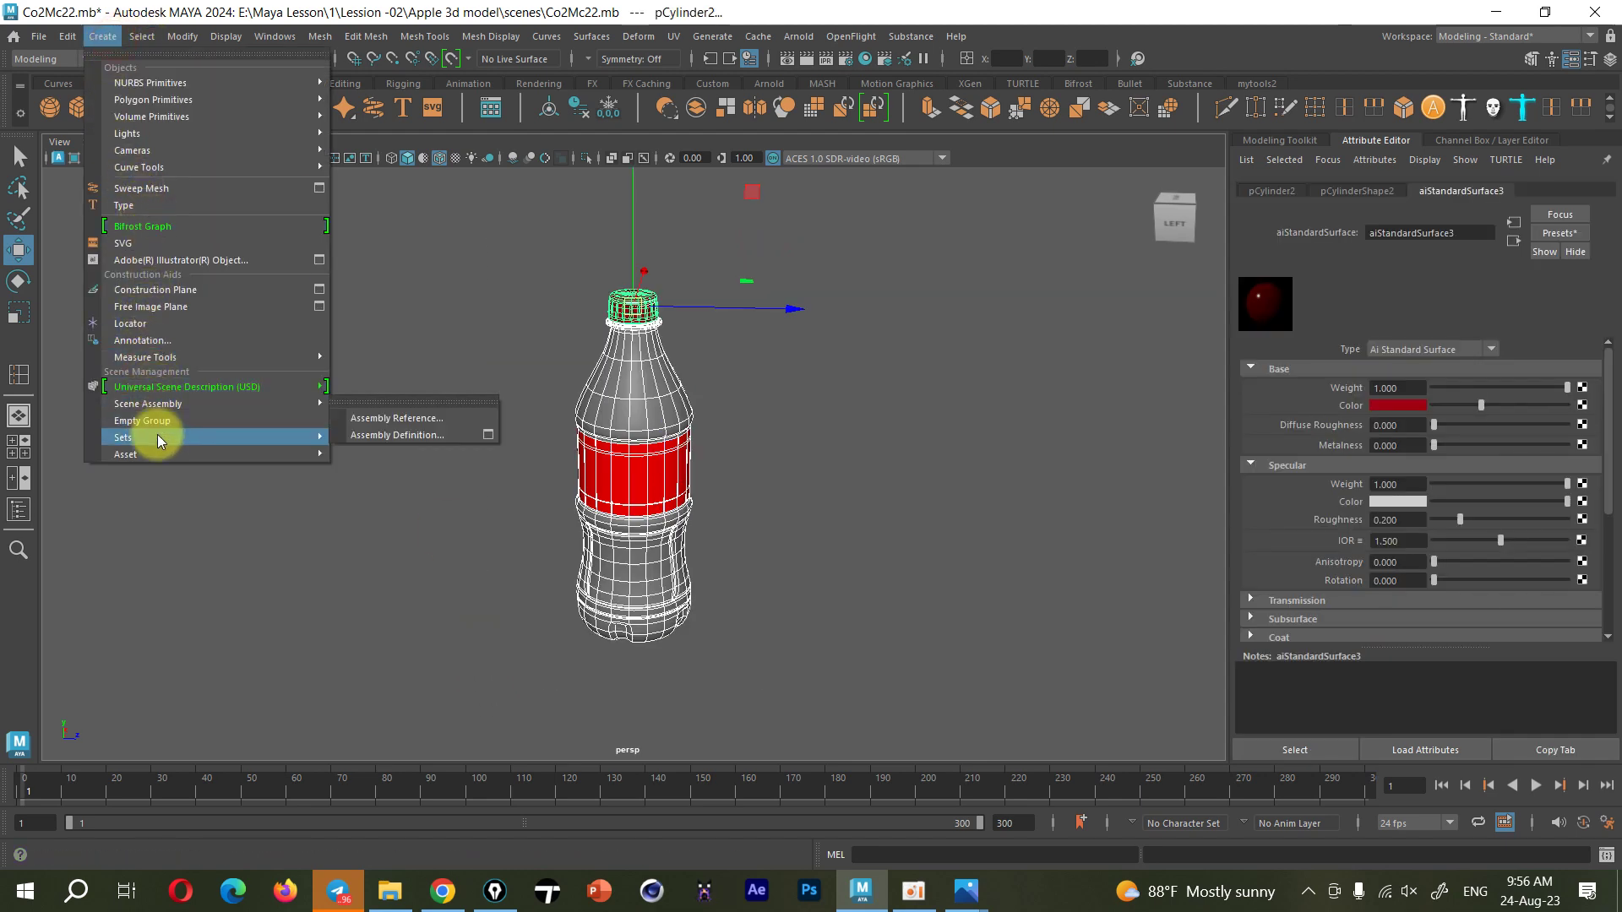
{"action": "left_click", "coordinate": [68, 36]}
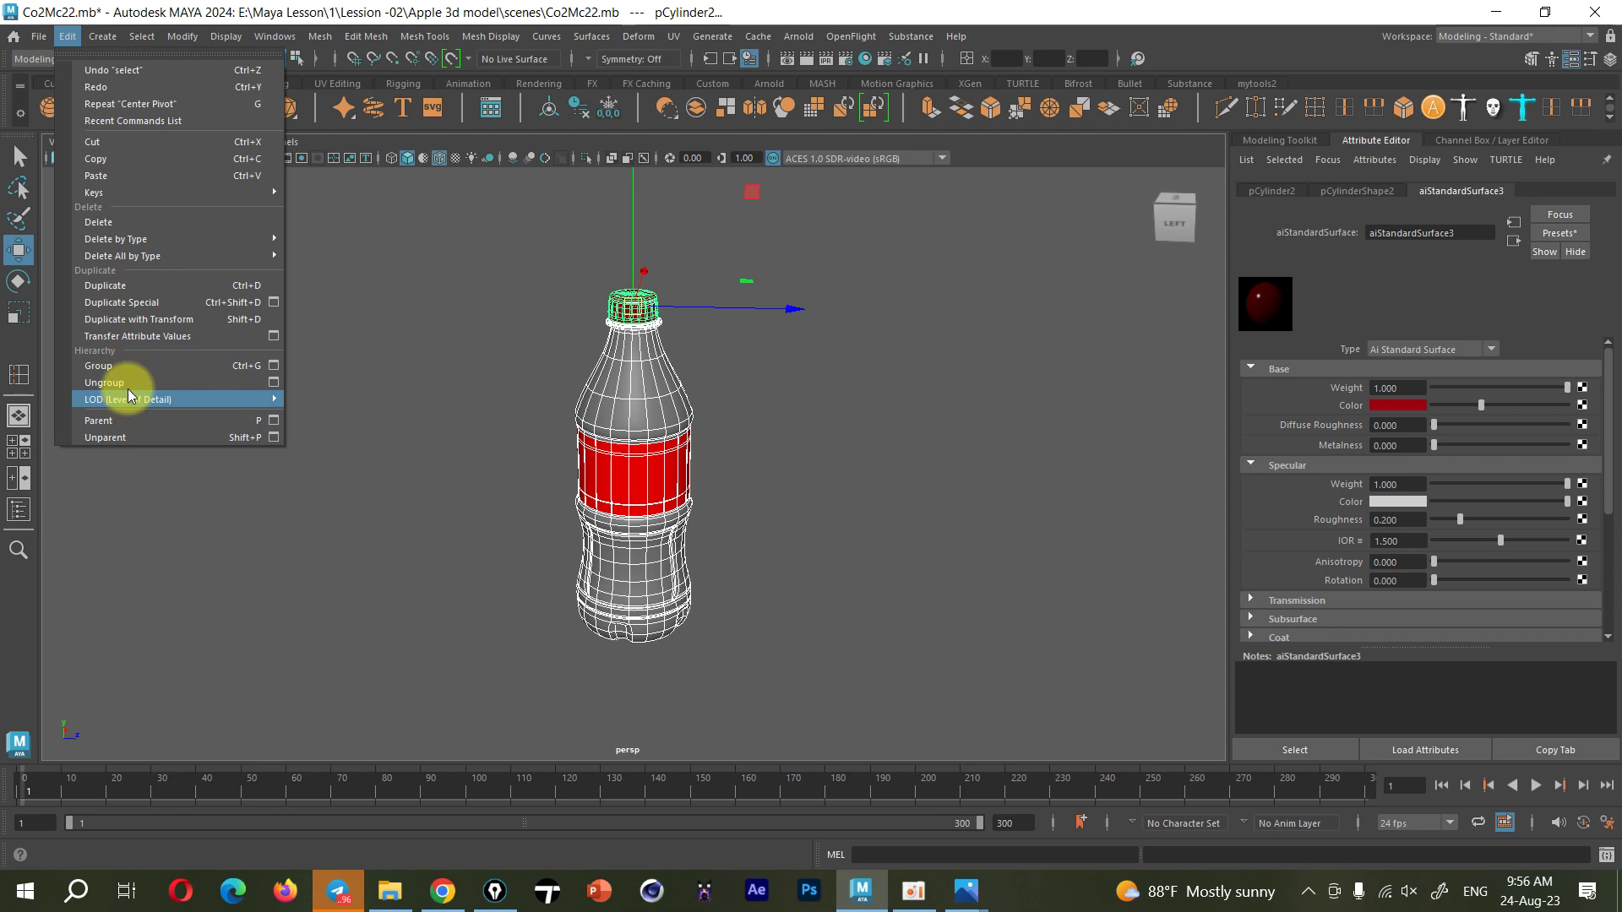
{"action": "left_click", "coordinate": [129, 366]}
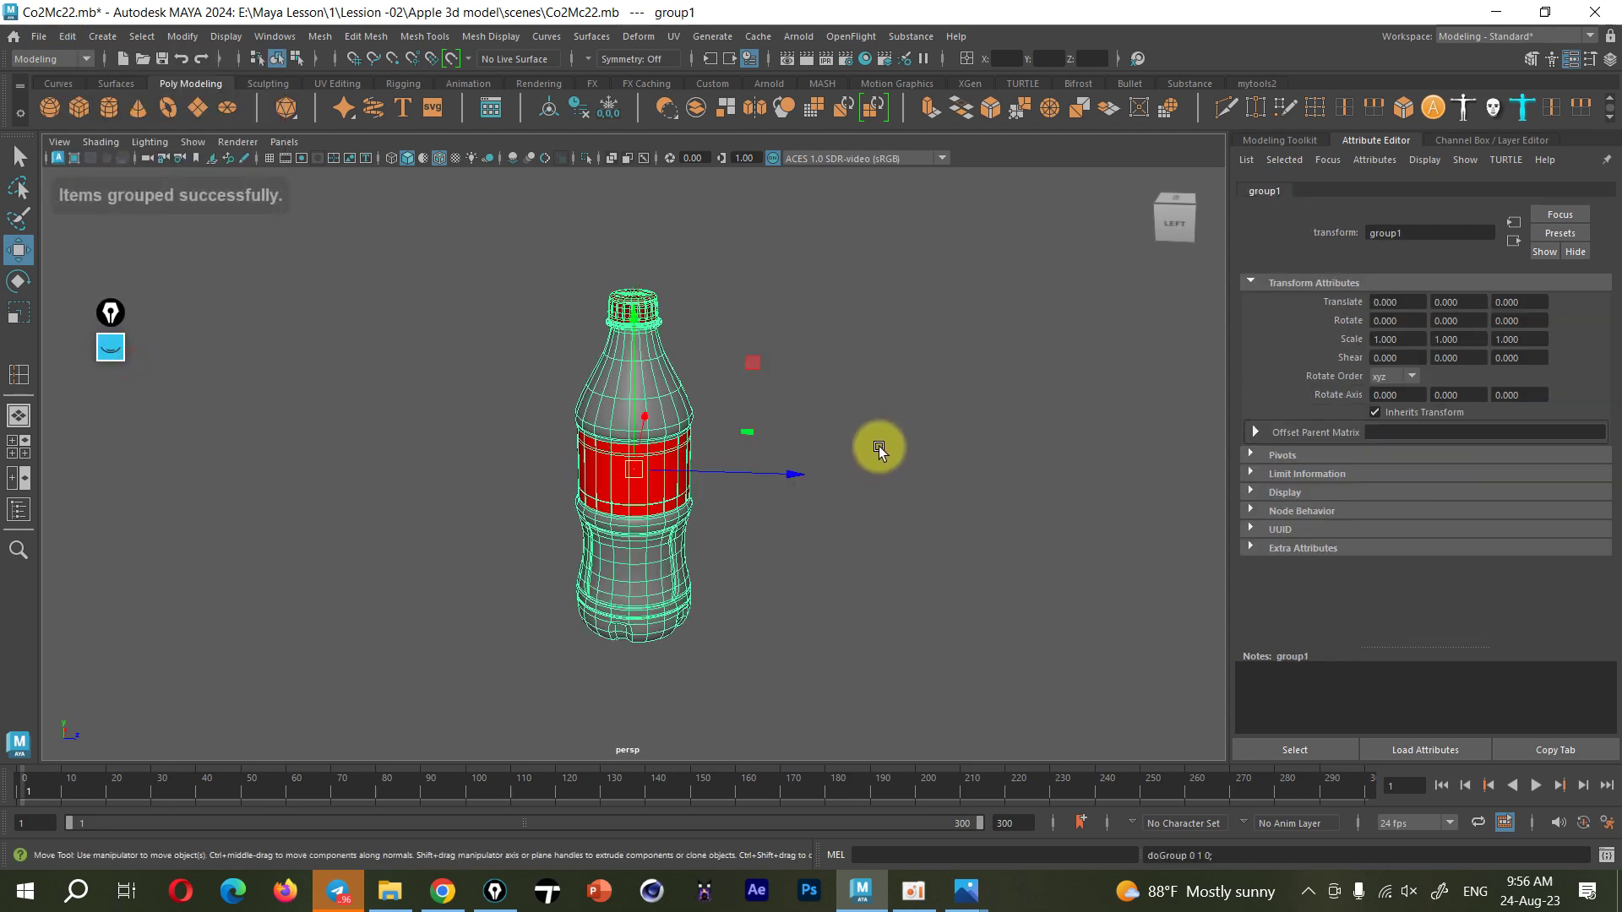
{"action": "key", "text": "space"}
Frame and zoom the bottle in the front view, then in the perspective view
{"action": "key", "text": "f"}
{"action": "scroll", "coordinate": [418, 508], "scroll_direction": "up", "scroll_amount": 2}
{"action": "scroll", "coordinate": [405, 507], "scroll_direction": "up", "scroll_amount": 2}
{"action": "left_click", "coordinate": [19, 478]}
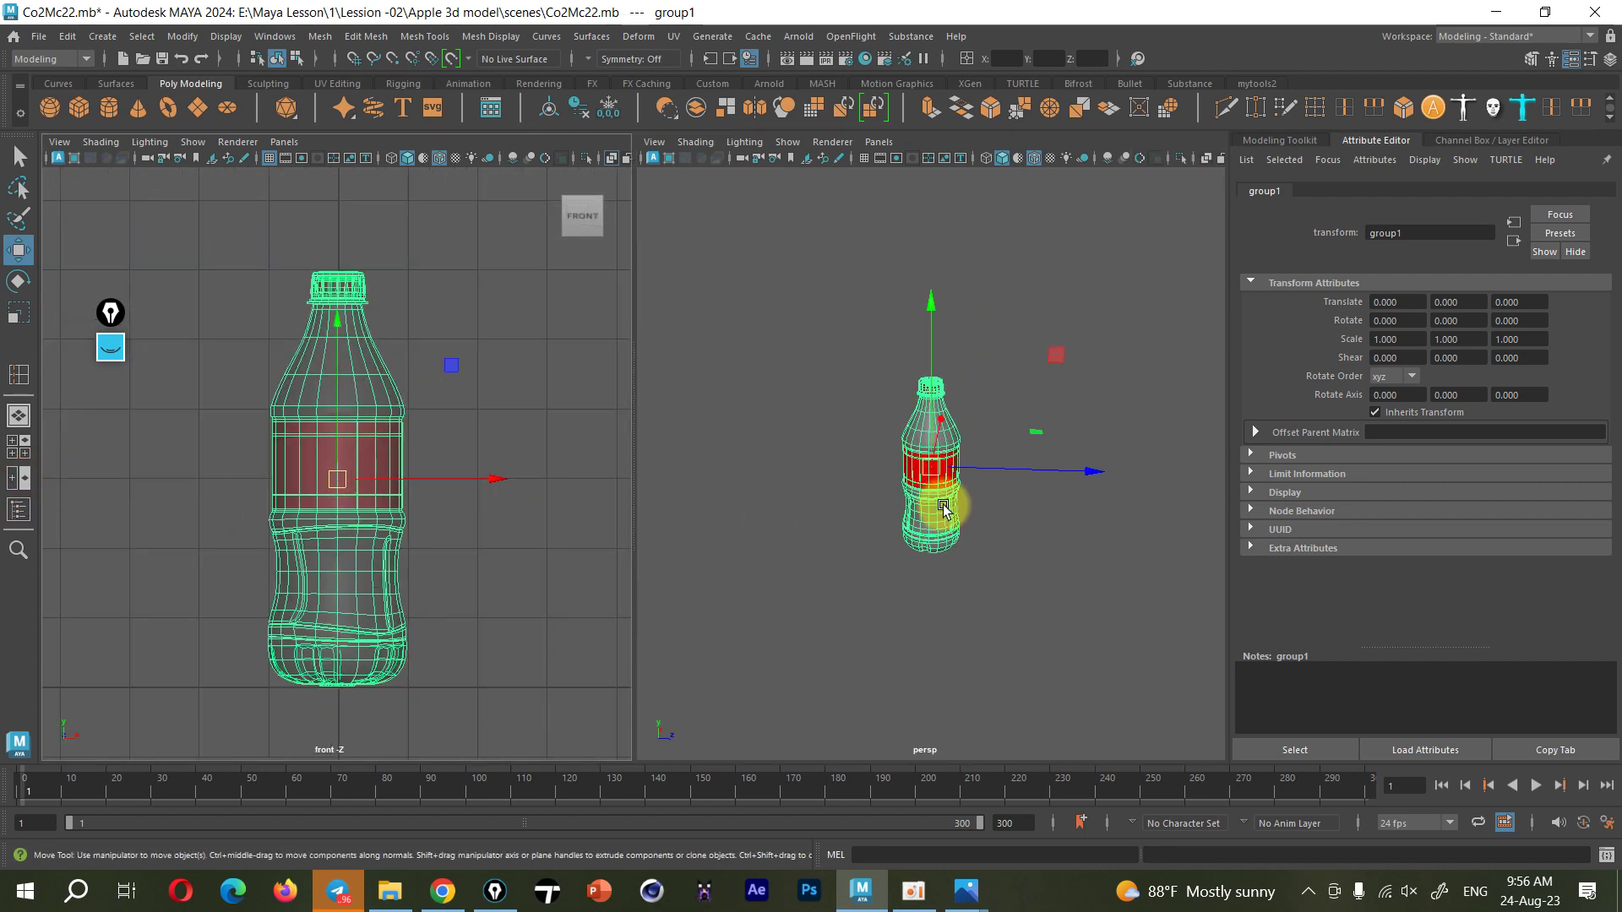
{"action": "key", "text": "f"}
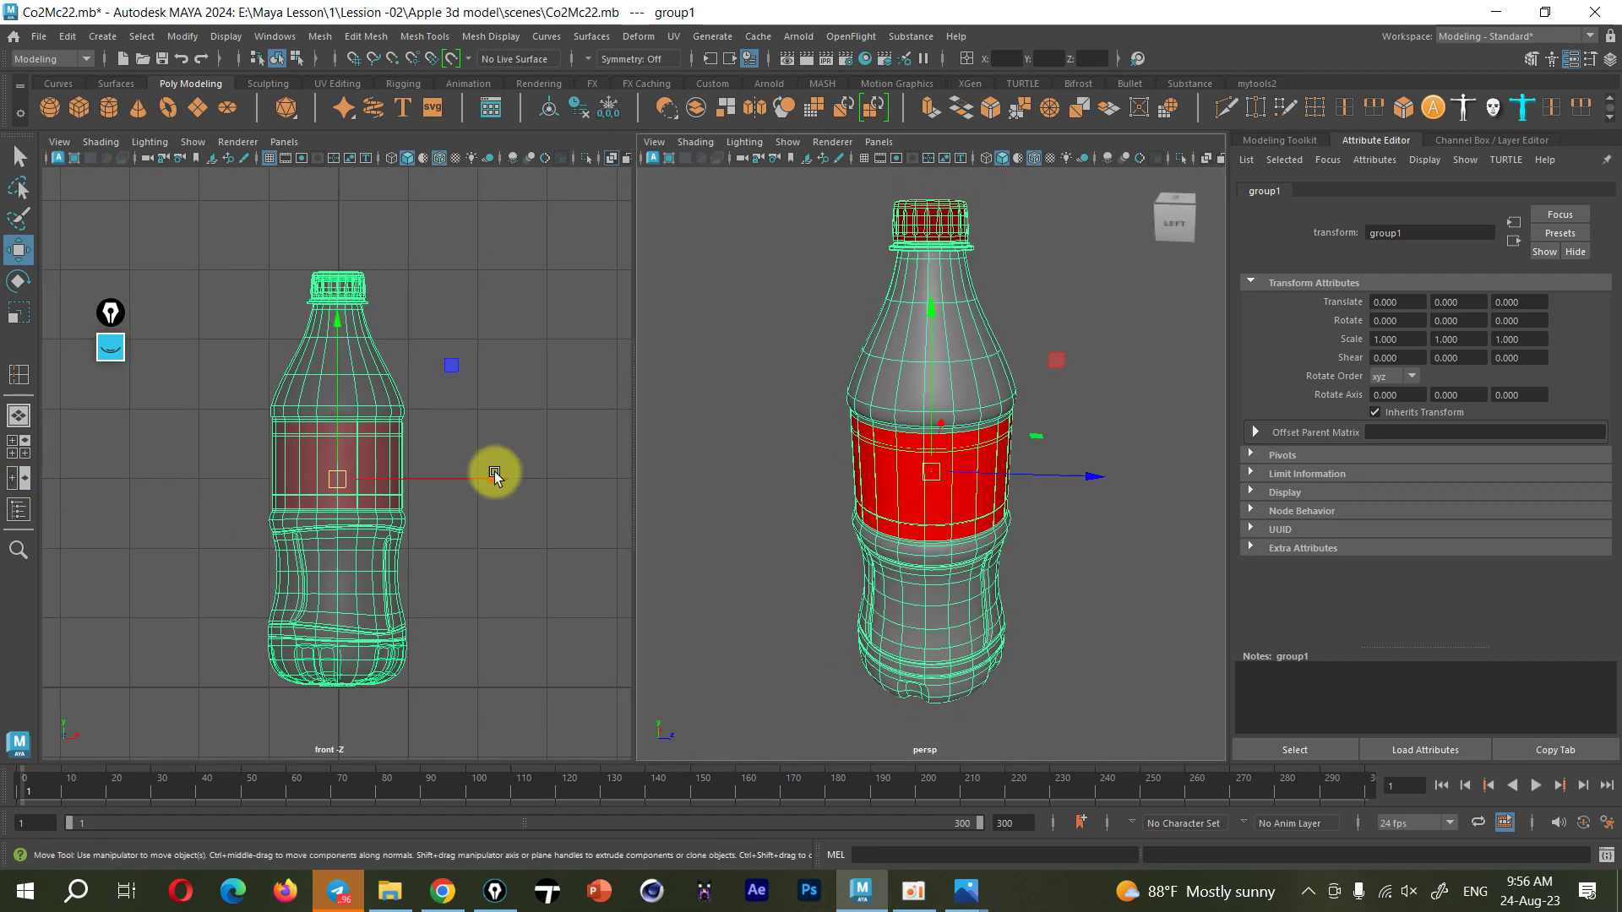
{"action": "scroll", "coordinate": [308, 460], "scroll_direction": "up", "scroll_amount": 1}
{"action": "scroll", "coordinate": [351, 500], "scroll_direction": "up", "scroll_amount": 1}
{"action": "scroll", "coordinate": [358, 518], "scroll_direction": "up", "scroll_amount": 1}
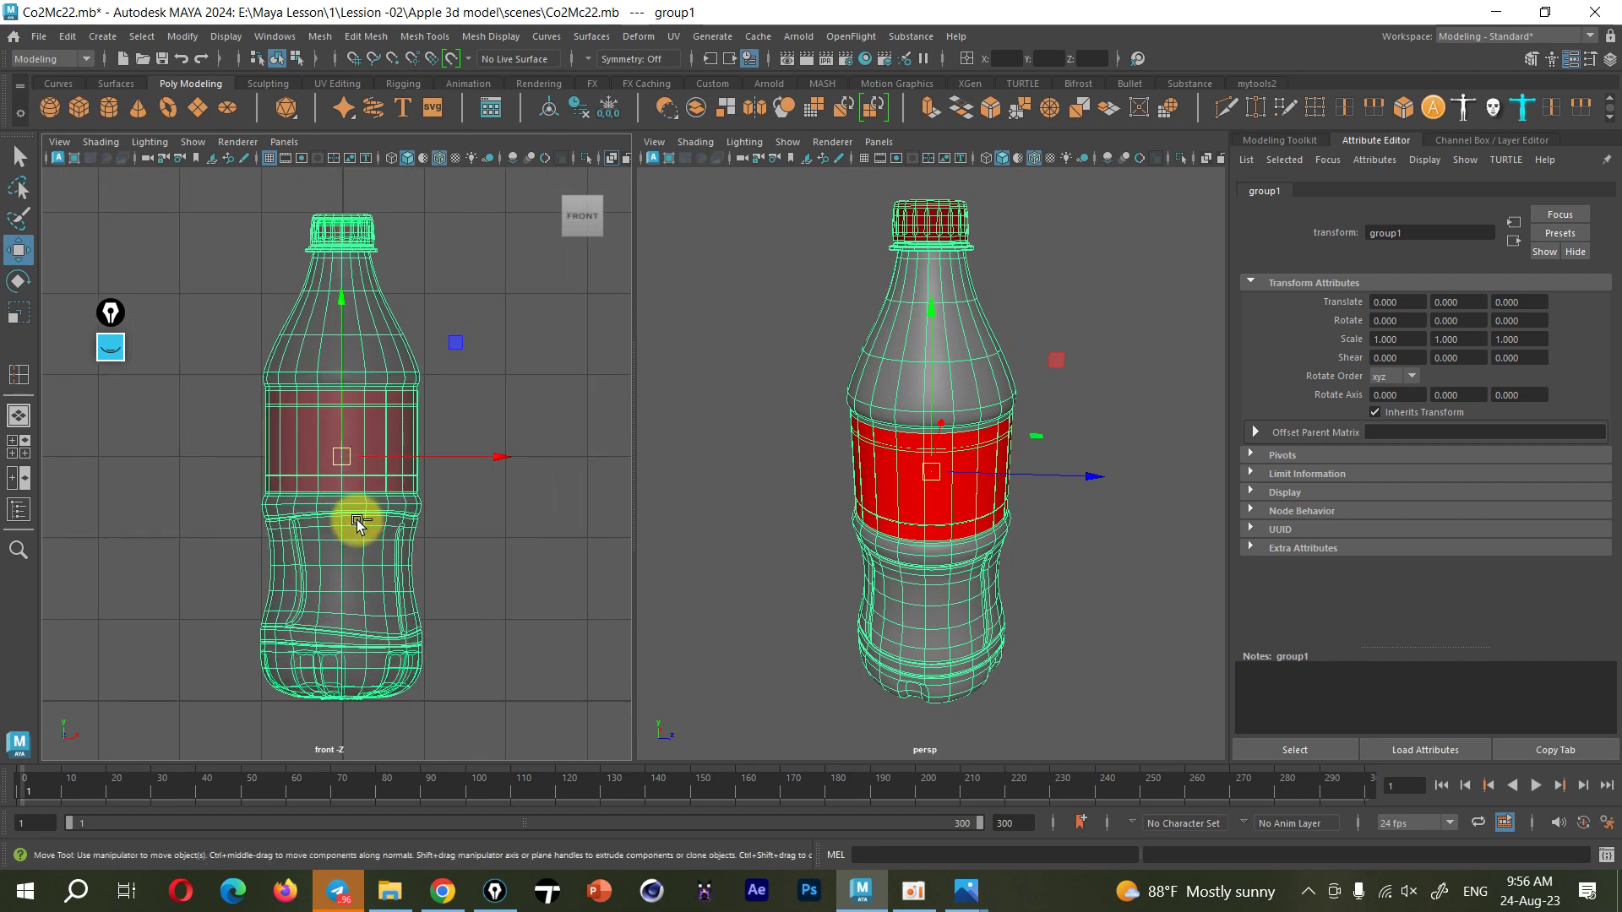
Save the scene and review group1's reset transform values
{"action": "key", "text": "ctrl+s"}
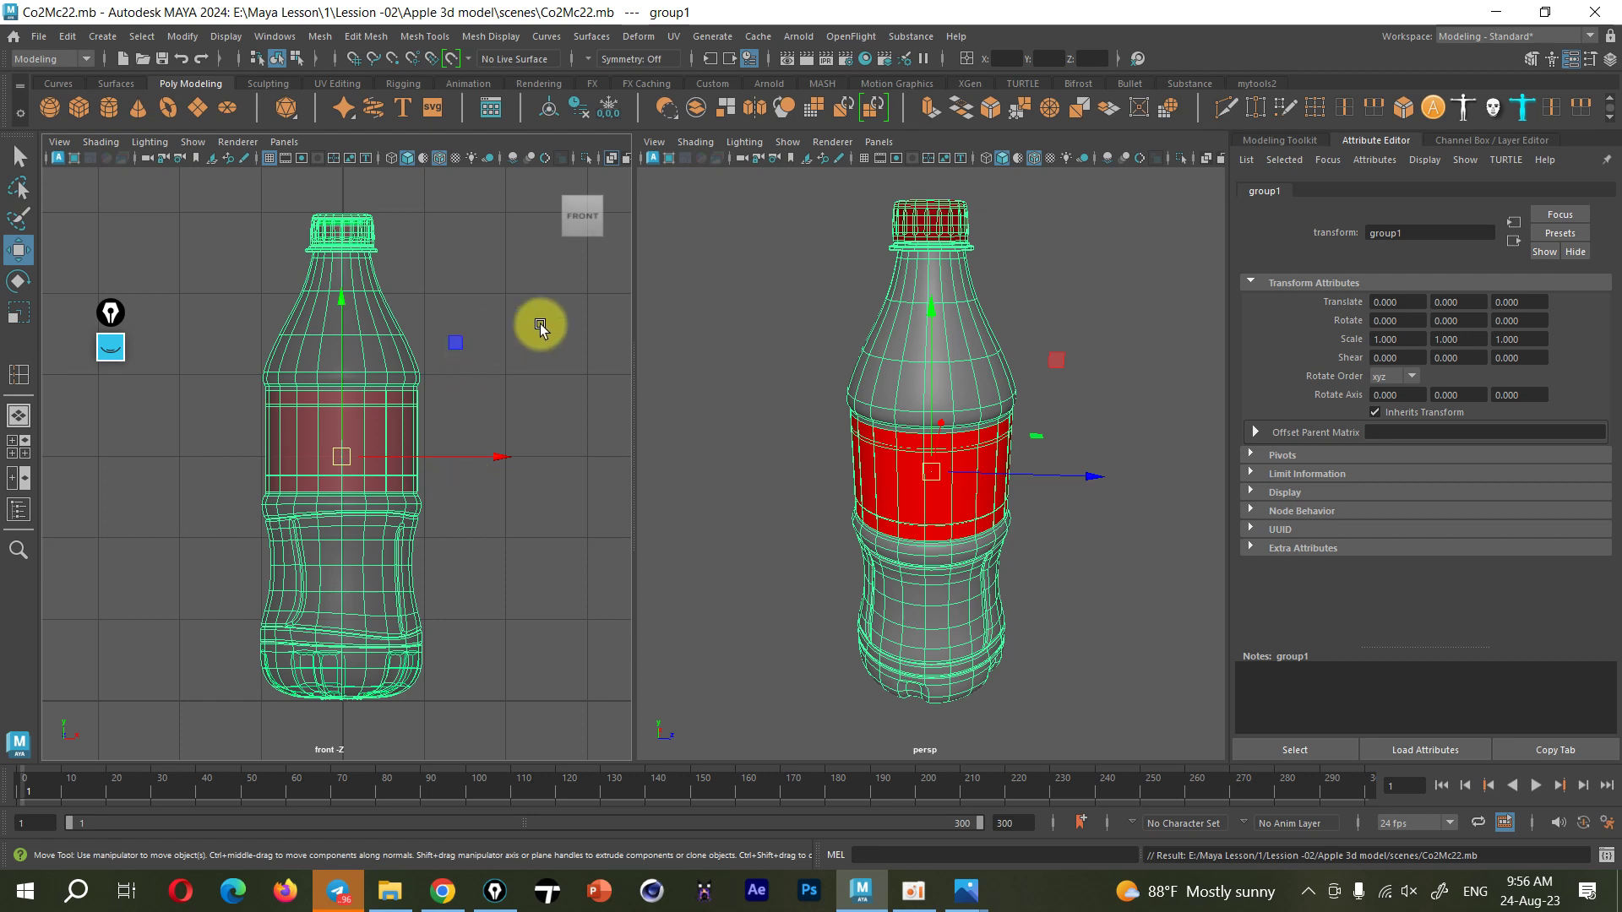
{"action": "mouse_move", "coordinate": [581, 216]}
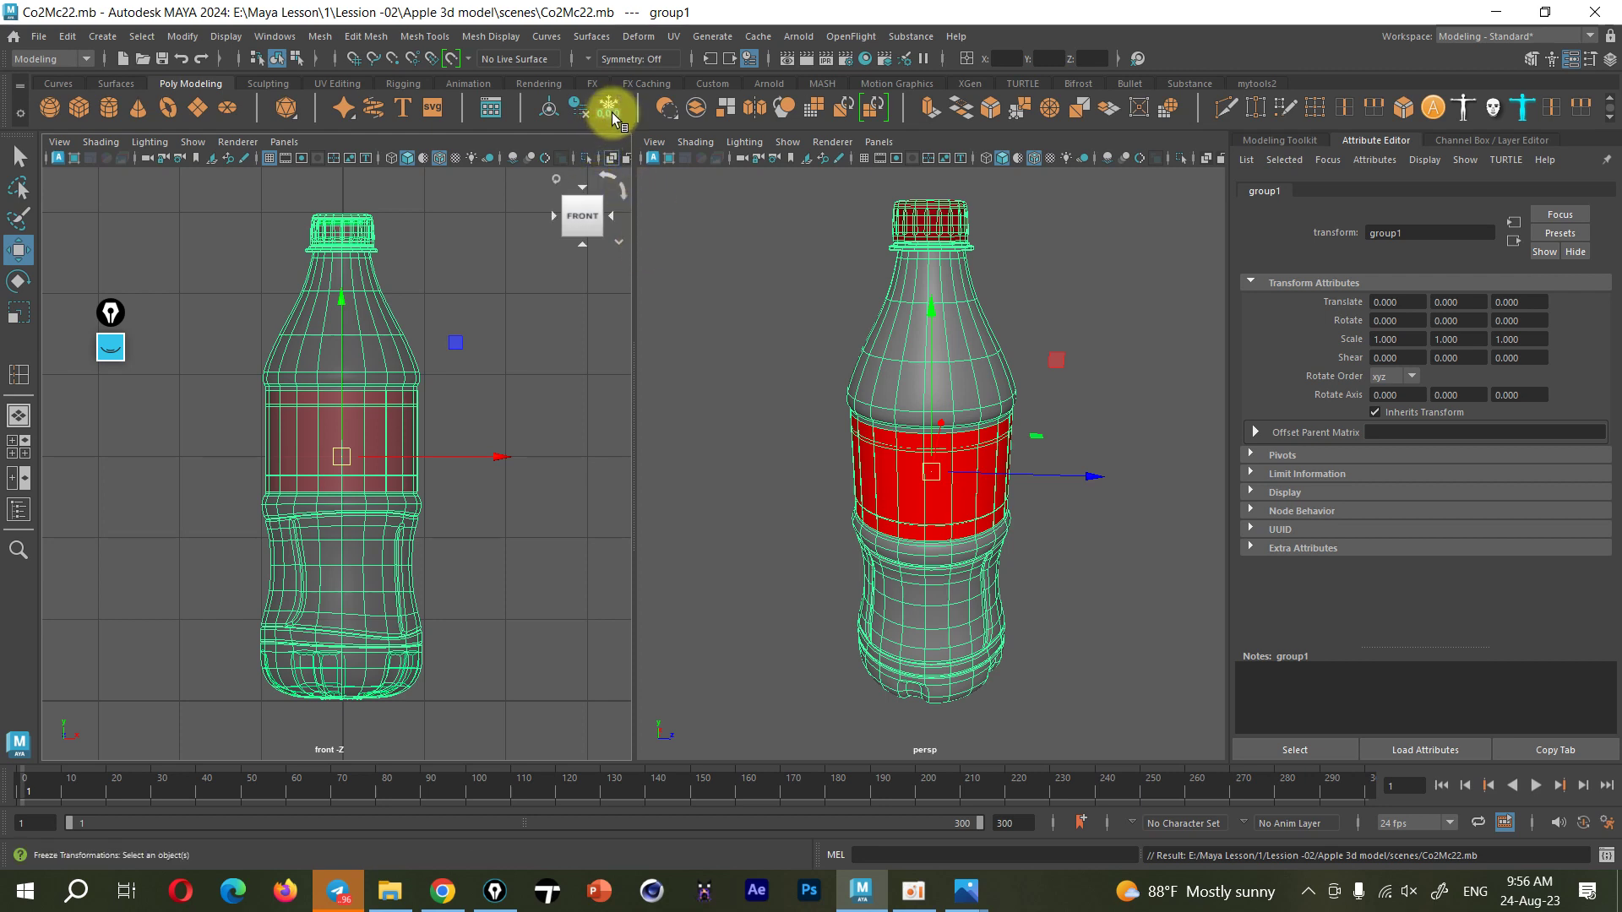
{"action": "left_click", "coordinate": [110, 347]}
{"action": "left_click", "coordinate": [110, 524]}
{"action": "left_click_drag", "start_coordinate": [559, 101], "coordinate": [598, 90]}
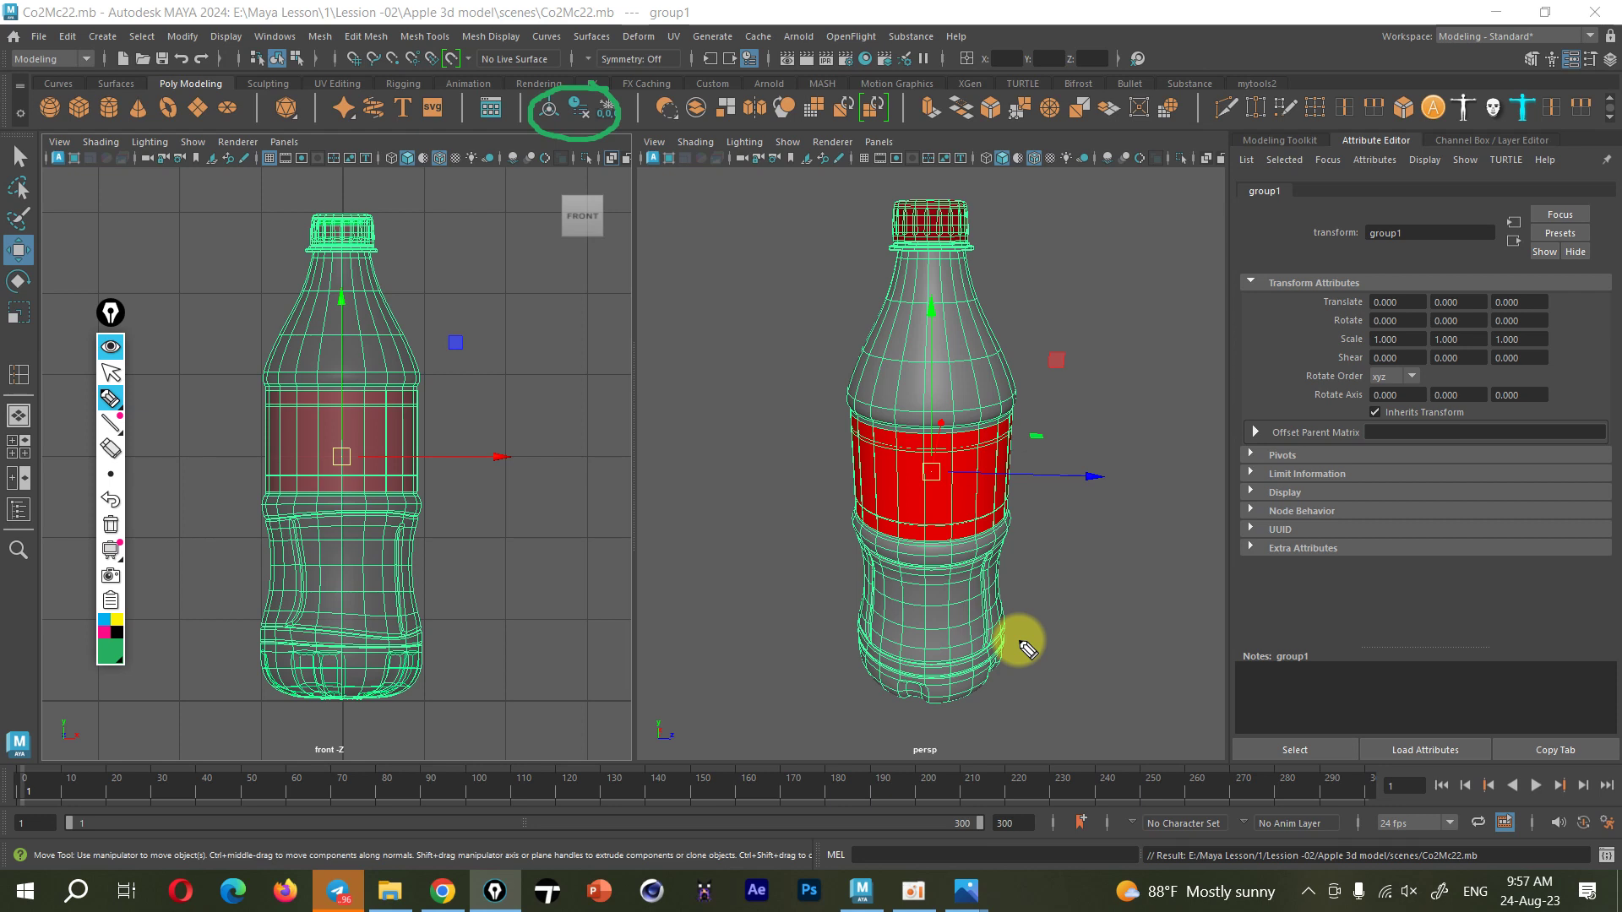
{"action": "left_click", "coordinate": [109, 347]}
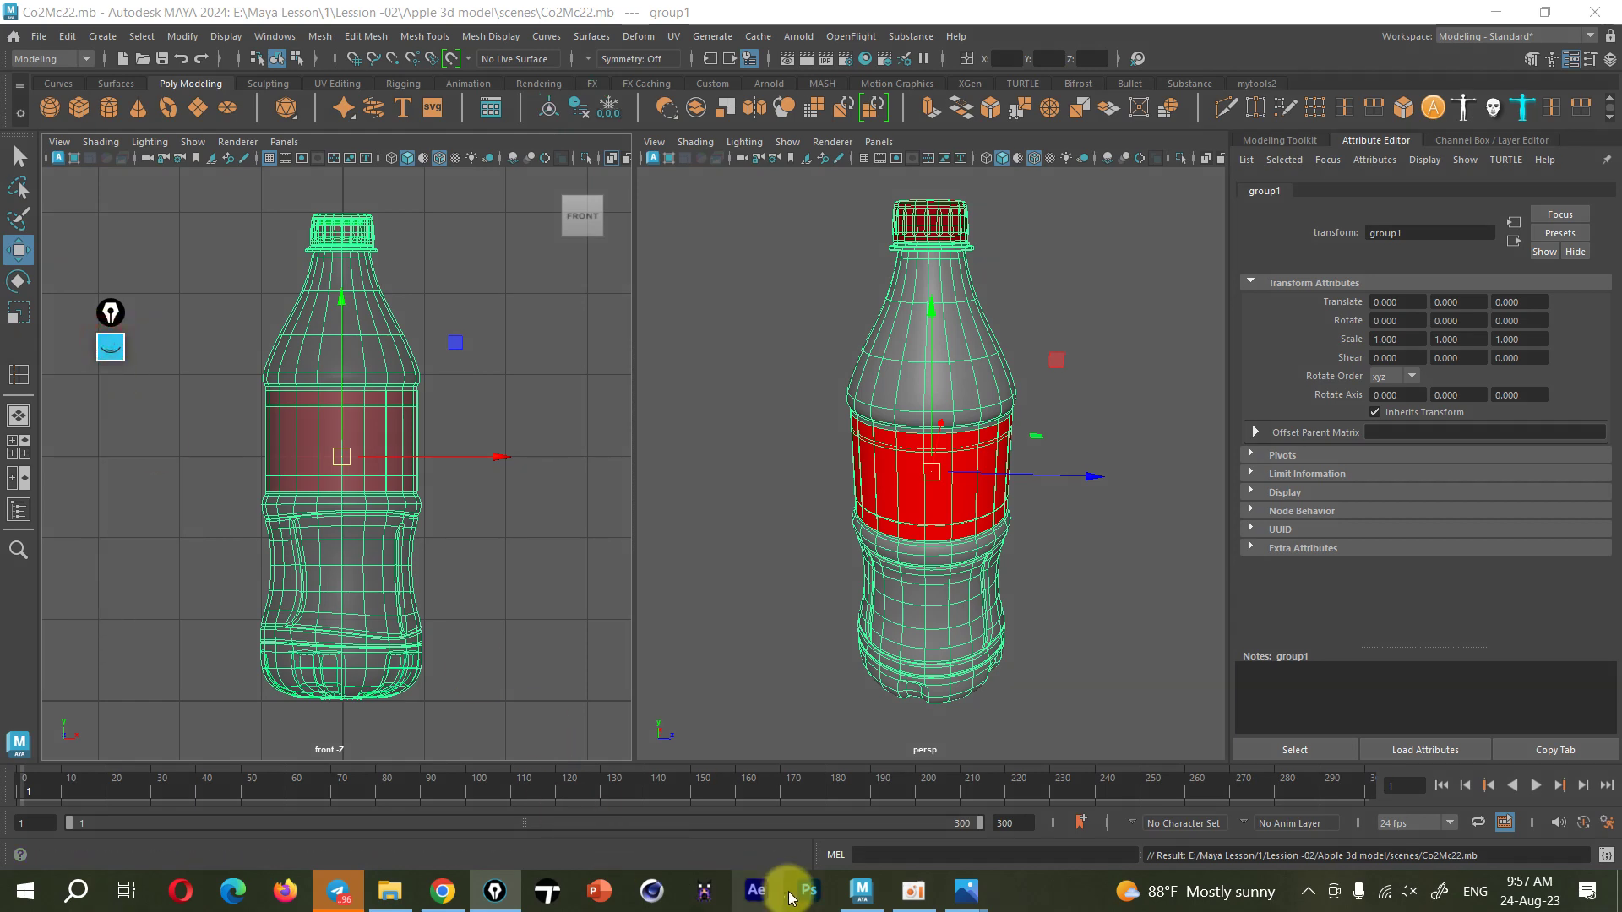